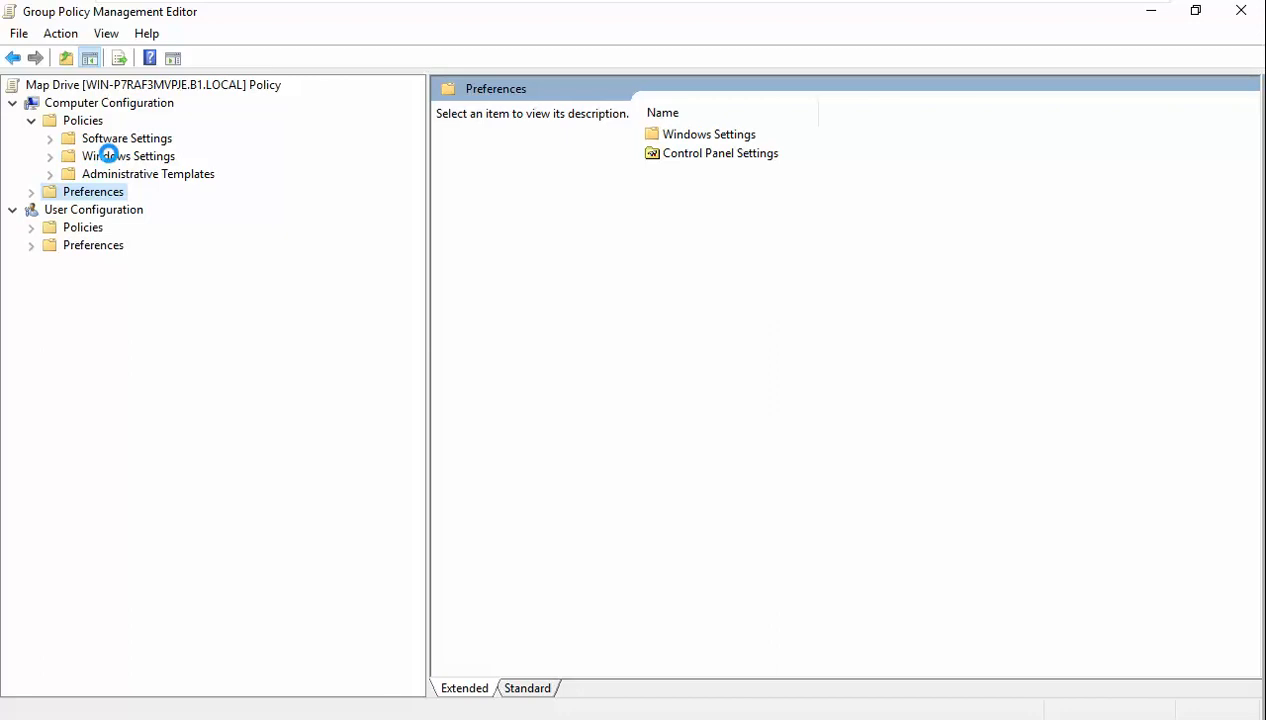
- Browse the Map Drive GPO's computer Security Settings categories: account policies, registry, and file system
left_click(49, 174)
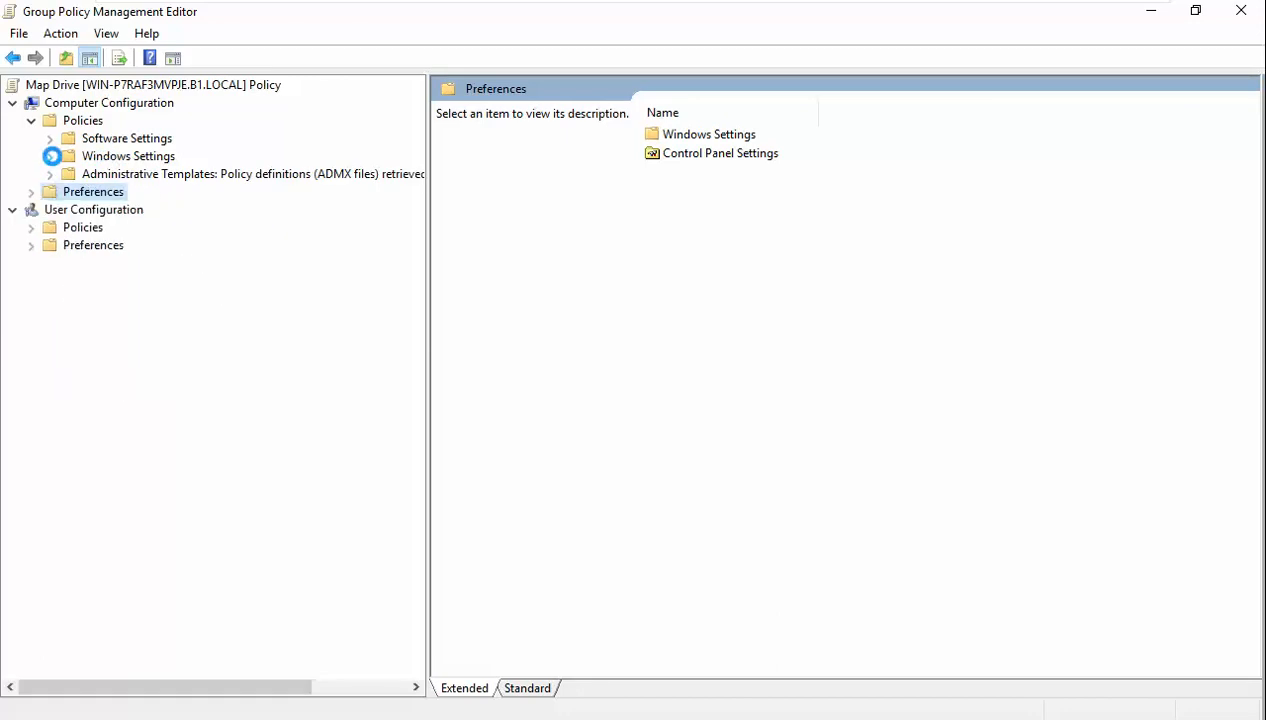
left_click(50, 156)
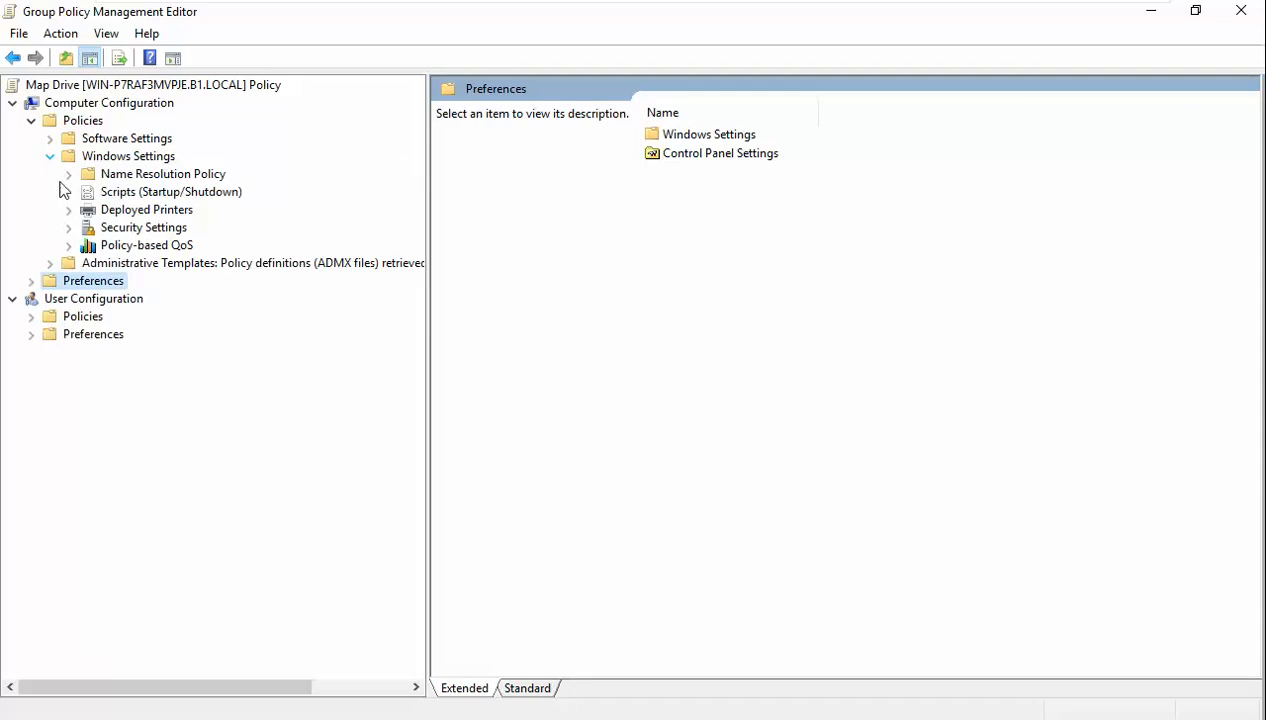
left_click(68, 227)
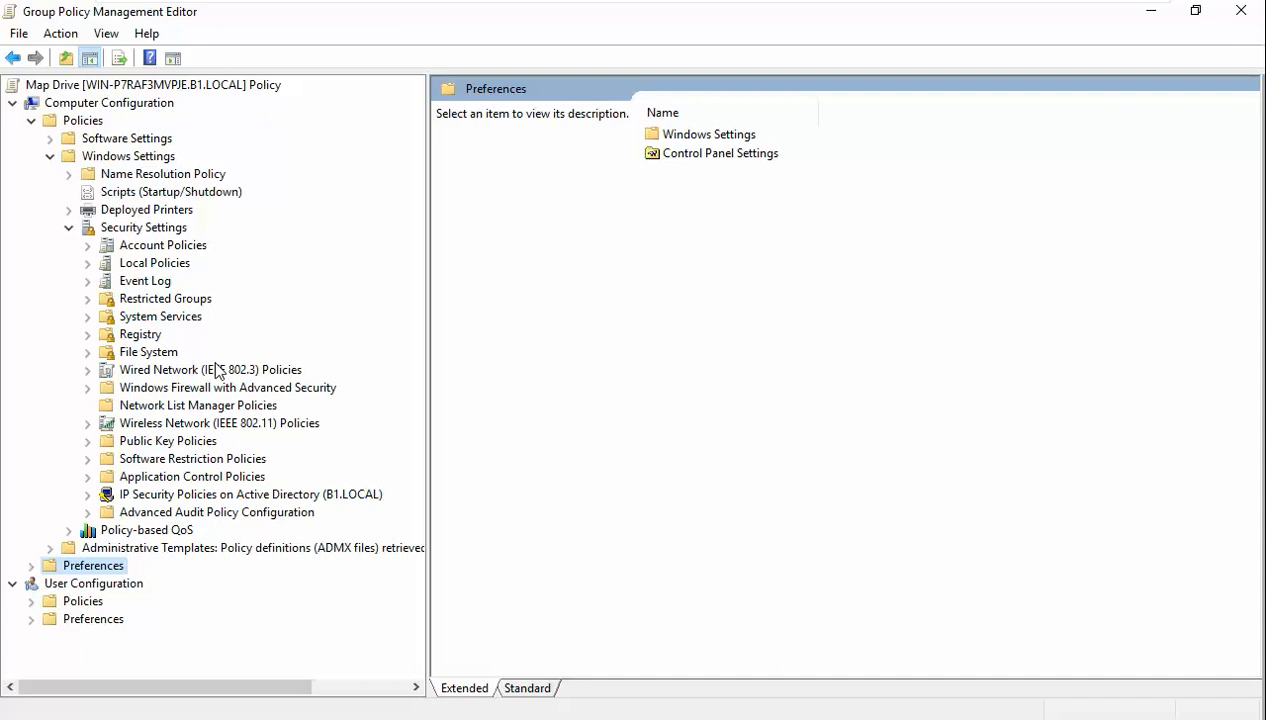
left_click(150, 248)
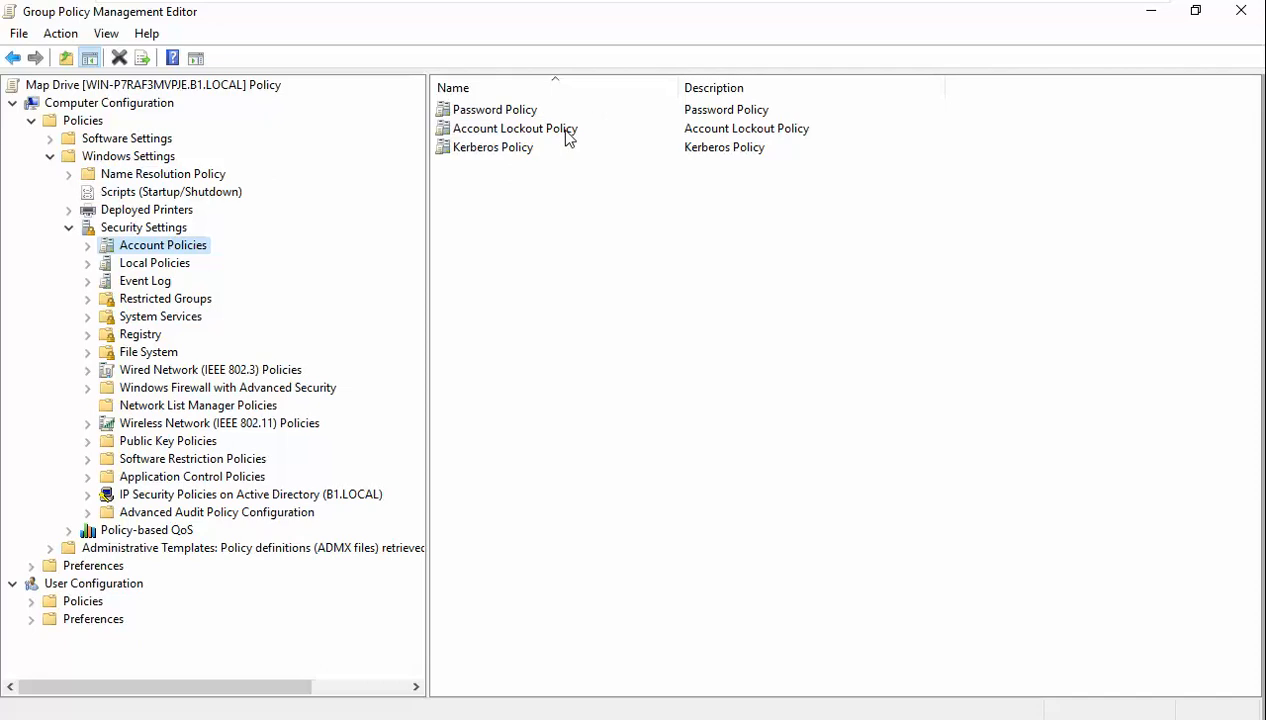
left_click(150, 336)
left_click(146, 355)
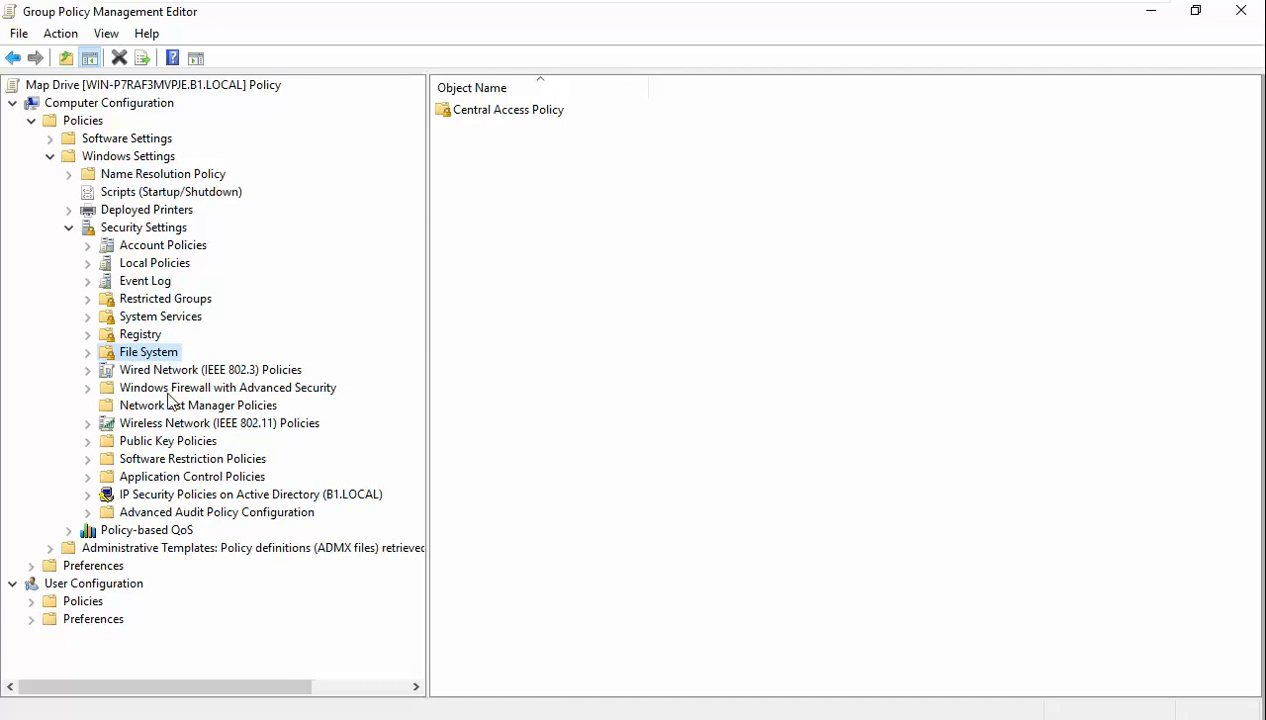
- Review the firewall overview showing all three profiles not configured, then close the Map Drive editor
left_click(166, 388)
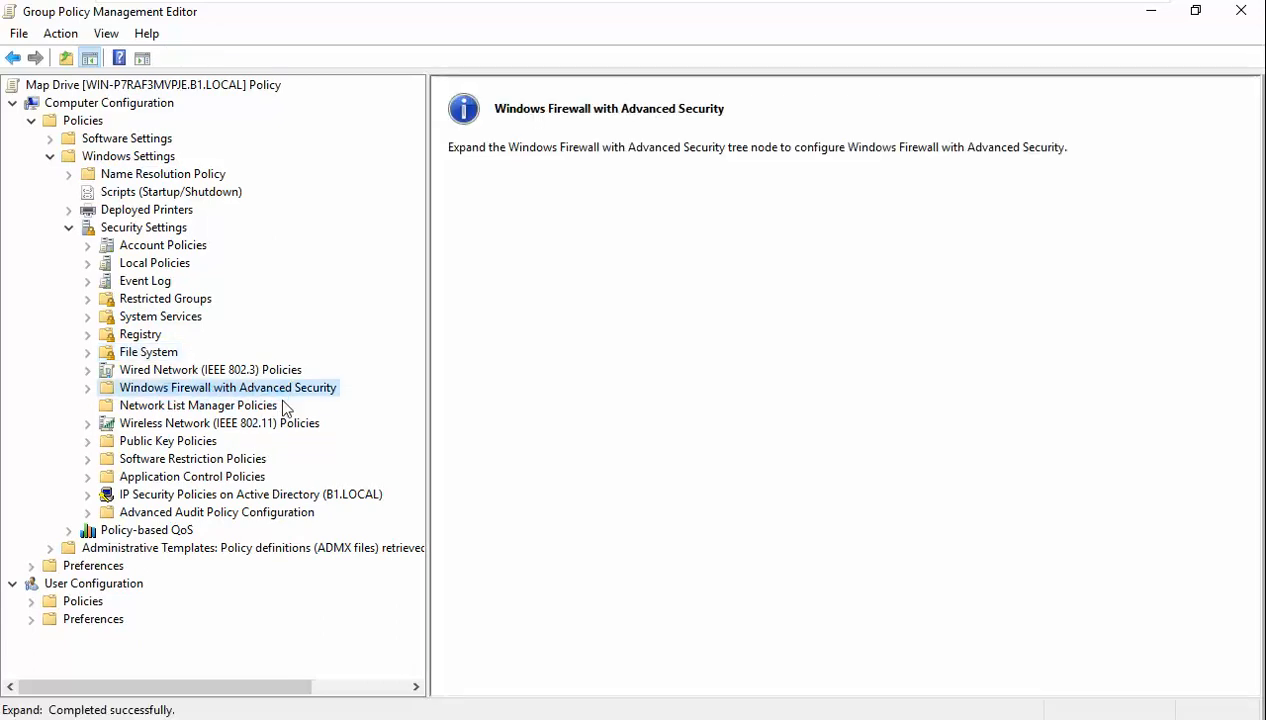
left_click(88, 387)
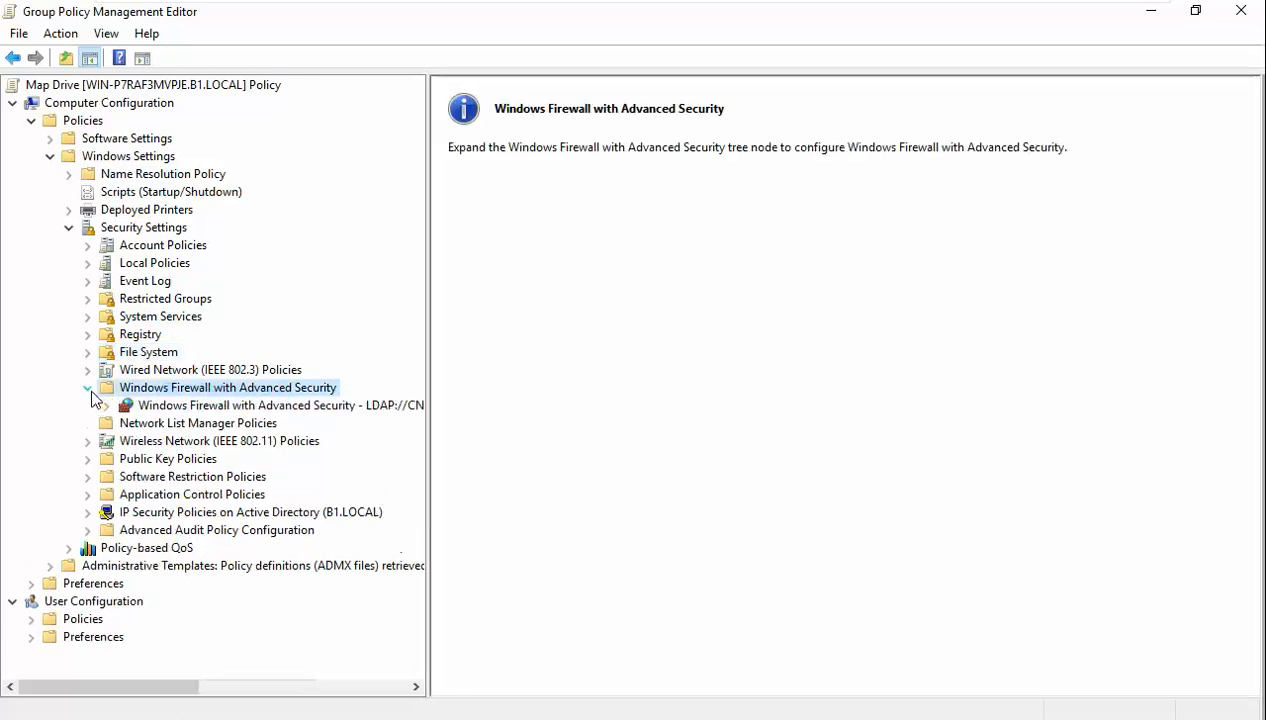
left_click(198, 406)
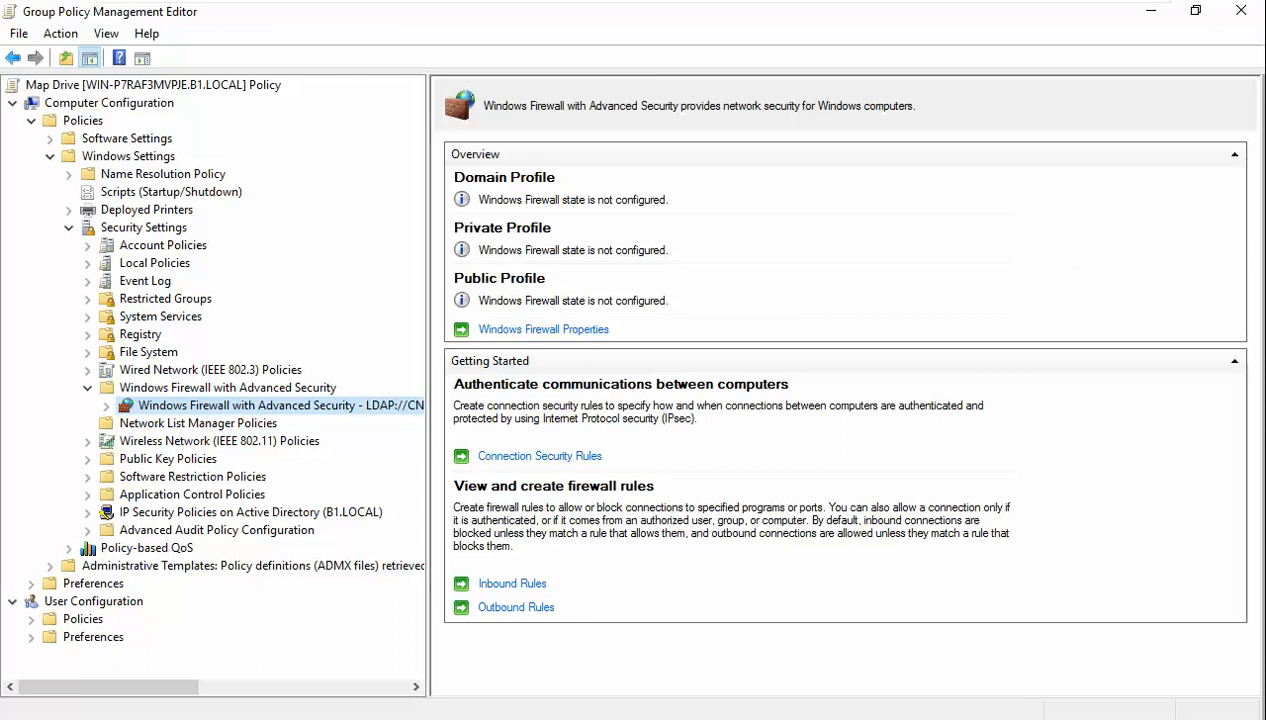
left_click(1241, 11)
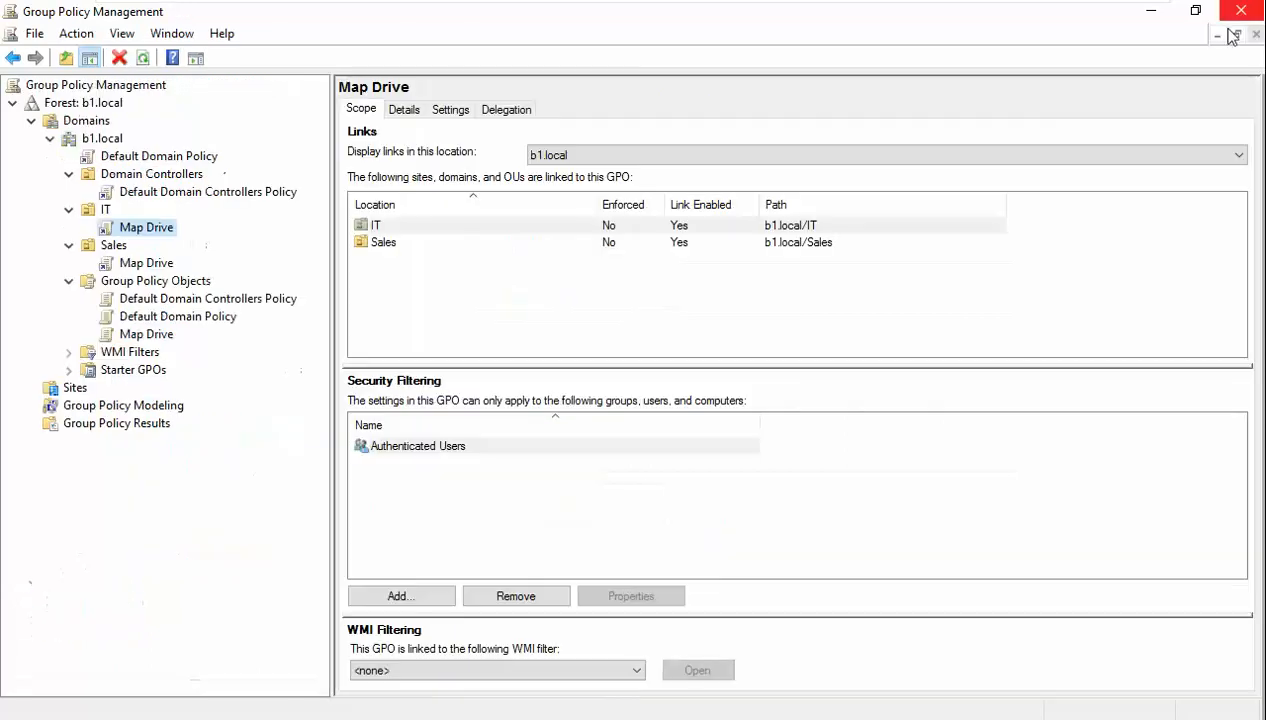
- Create a GPO named 'Firewall Policy' under Group Policy Objects and view its empty links
right_click(138, 282)
left_click(187, 296)
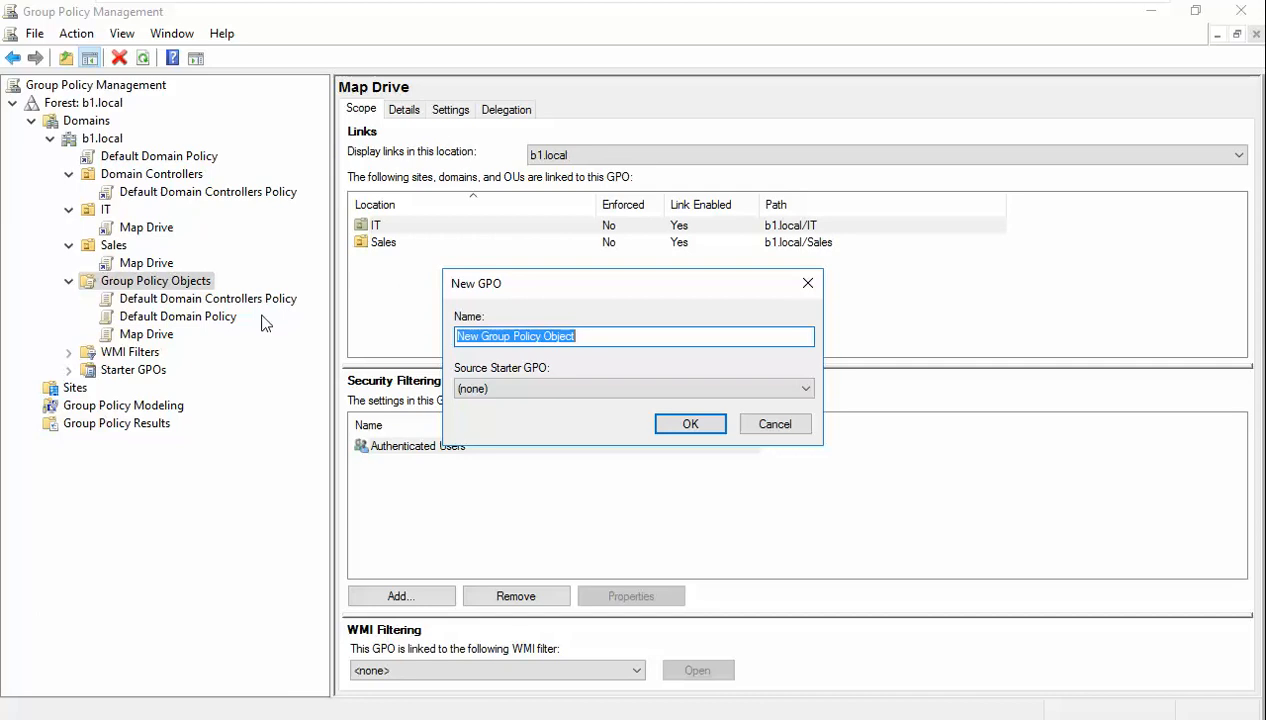
type("Firewall Policy")
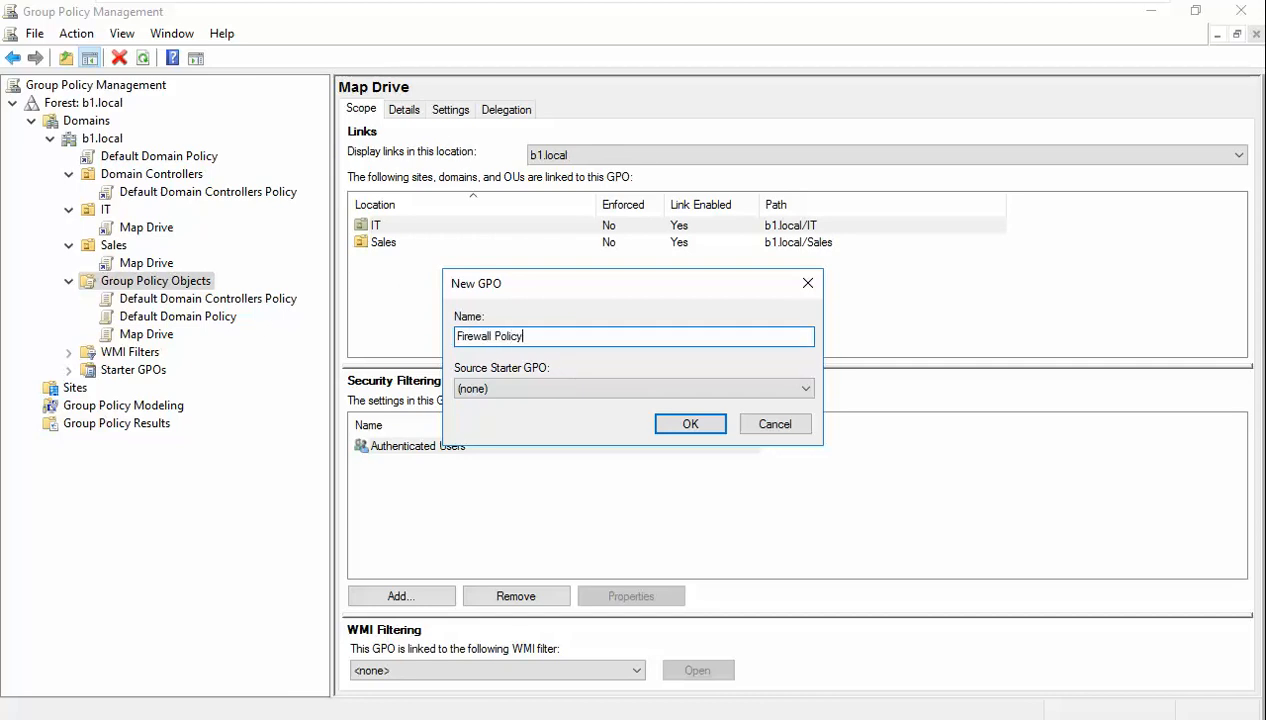
key("Return")
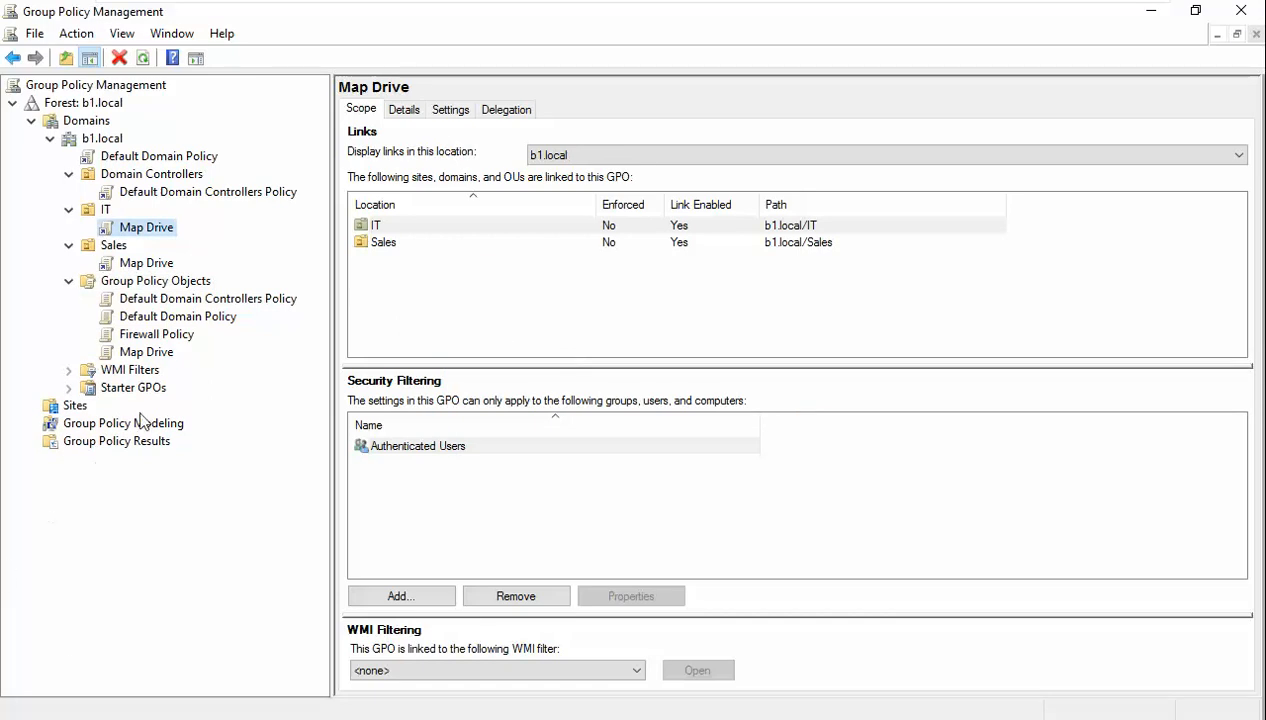
left_click(147, 337)
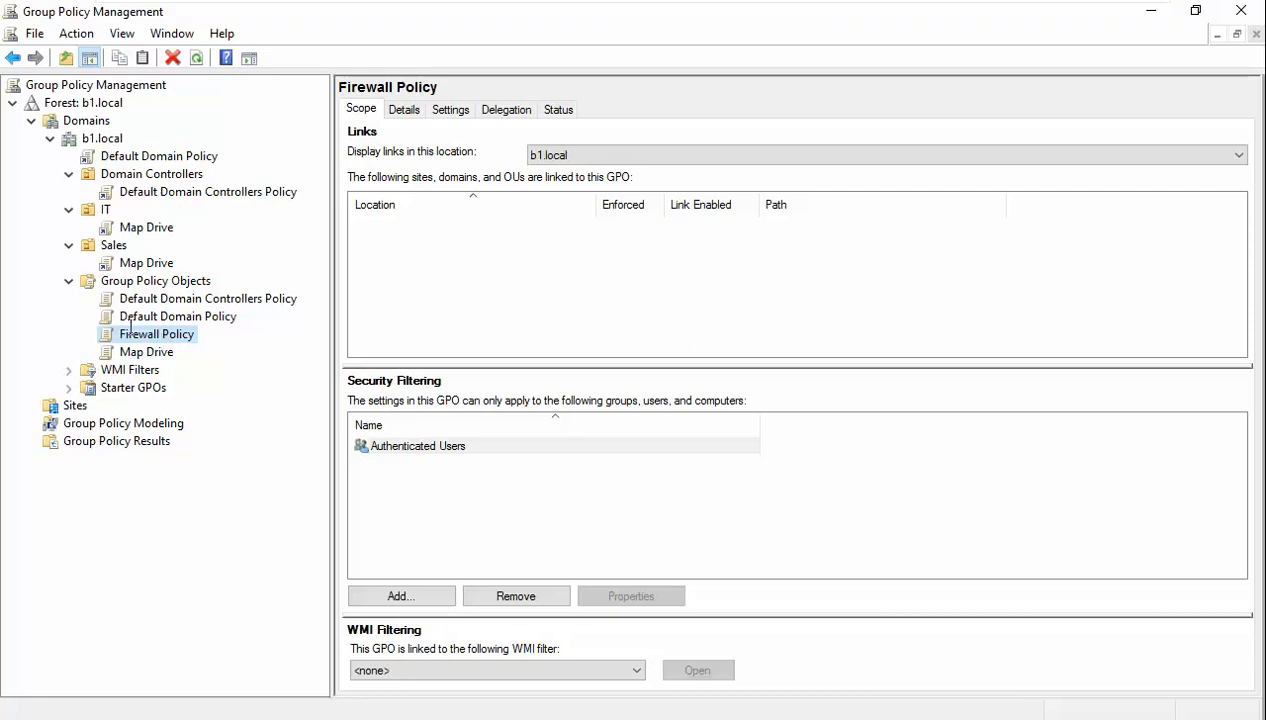
- Link the existing Firewall Policy GPO to the IT OU
key("F2")
left_click(246, 348)
right_click(101, 206)
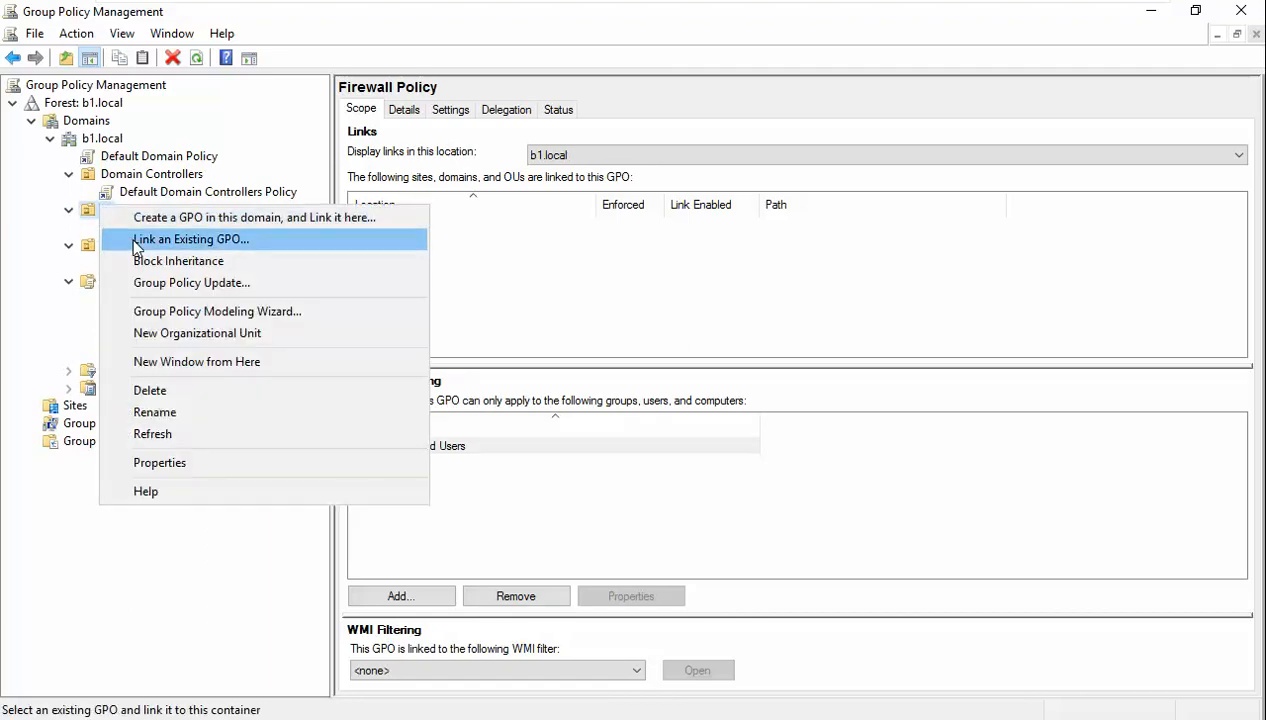
left_click(134, 238)
left_click(490, 345)
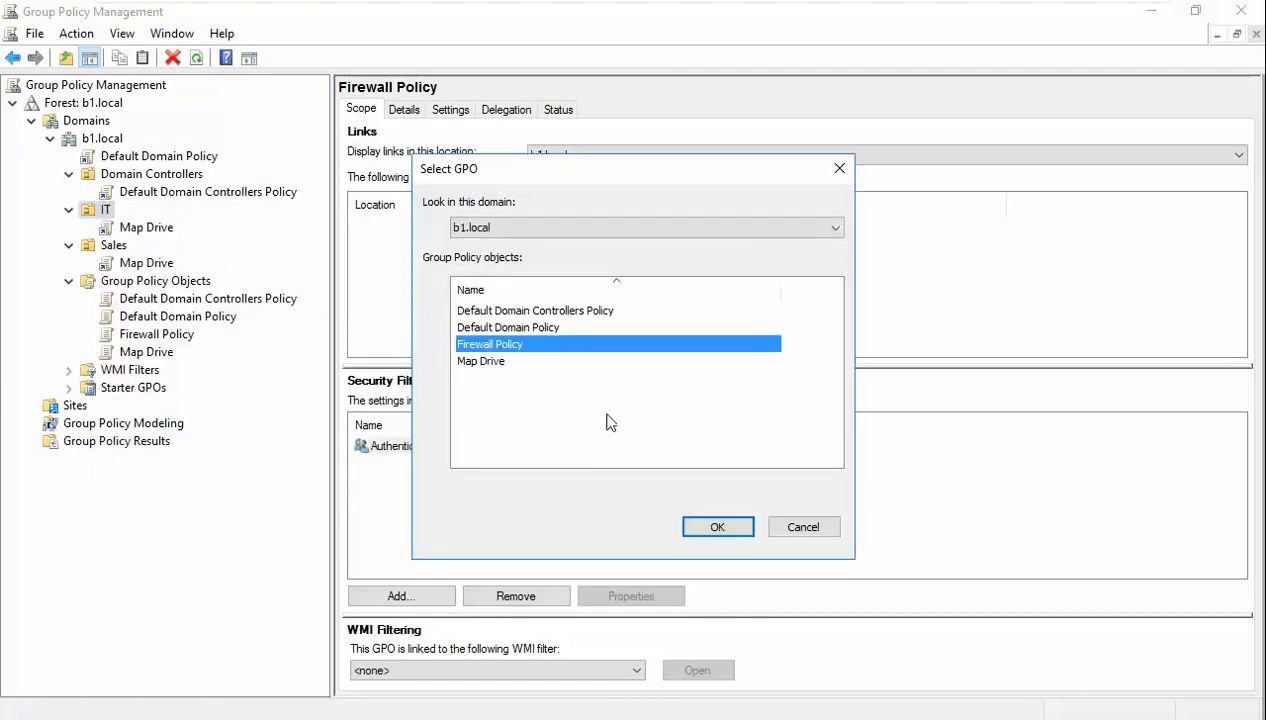
left_click(726, 527)
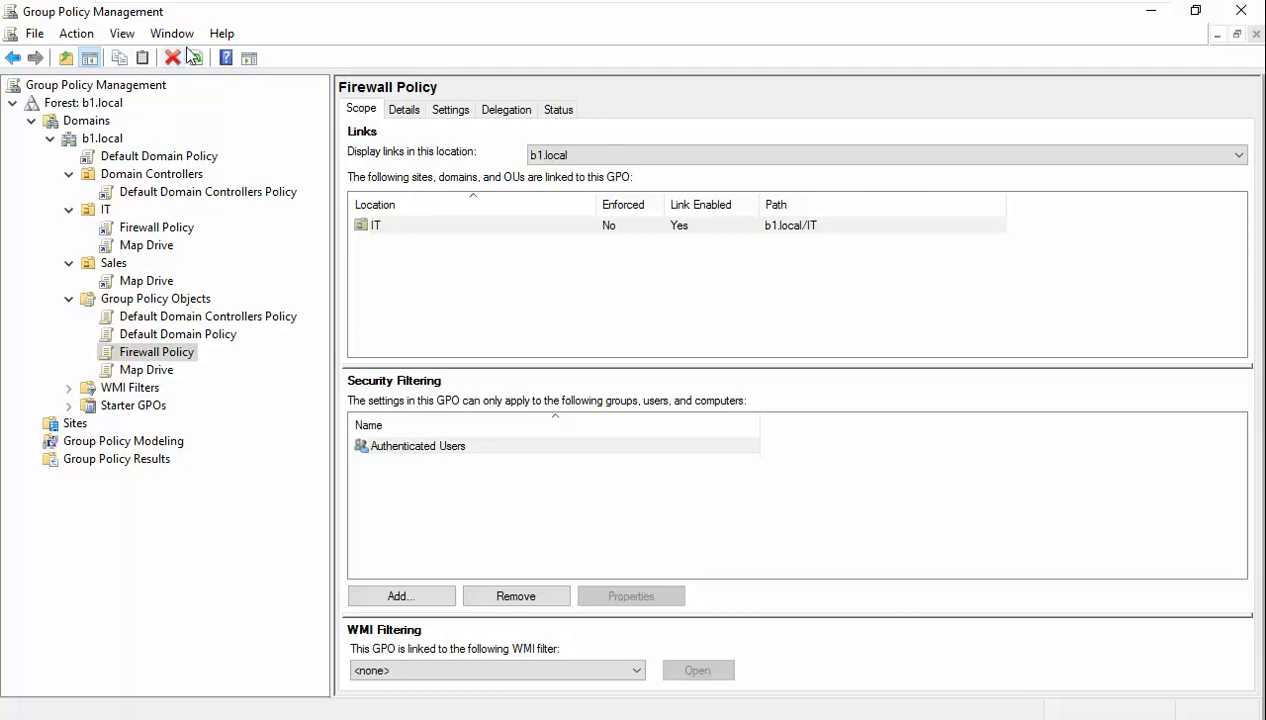
- Refresh the IT OU's links and open the Firewall Policy link for editing
left_click(69, 210)
left_click(69, 210)
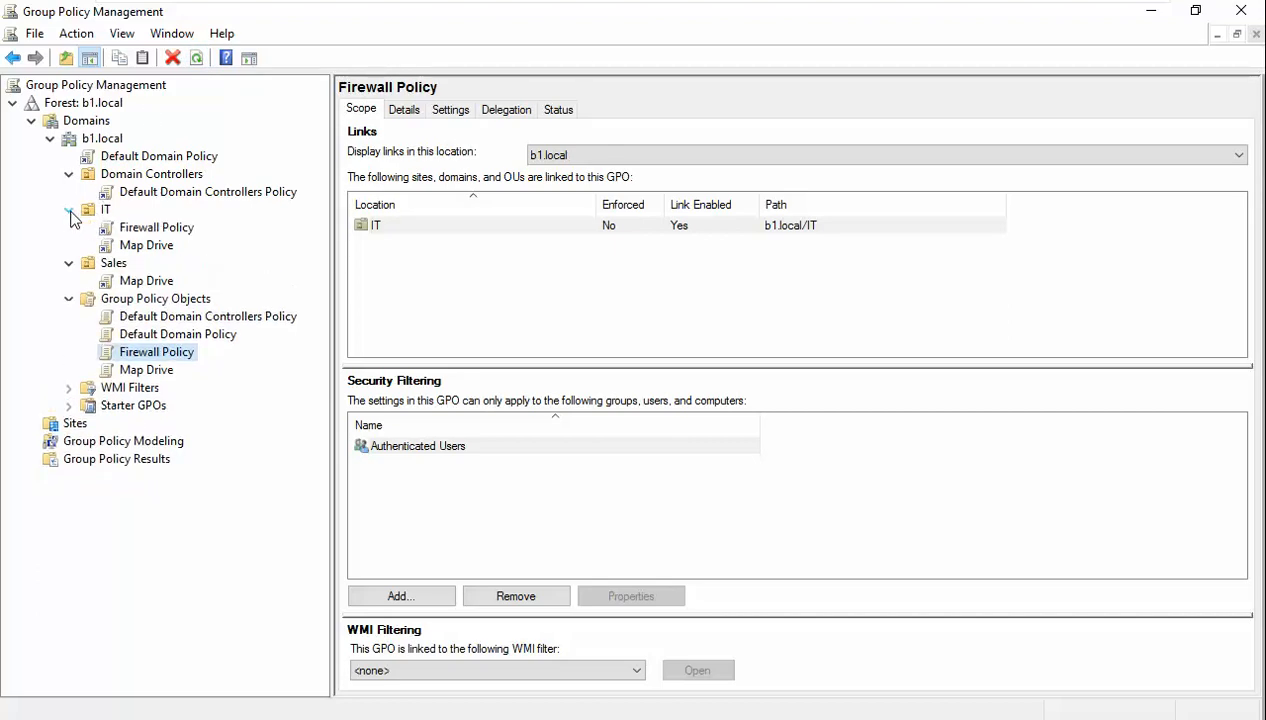
left_click(142, 246)
left_click(150, 230)
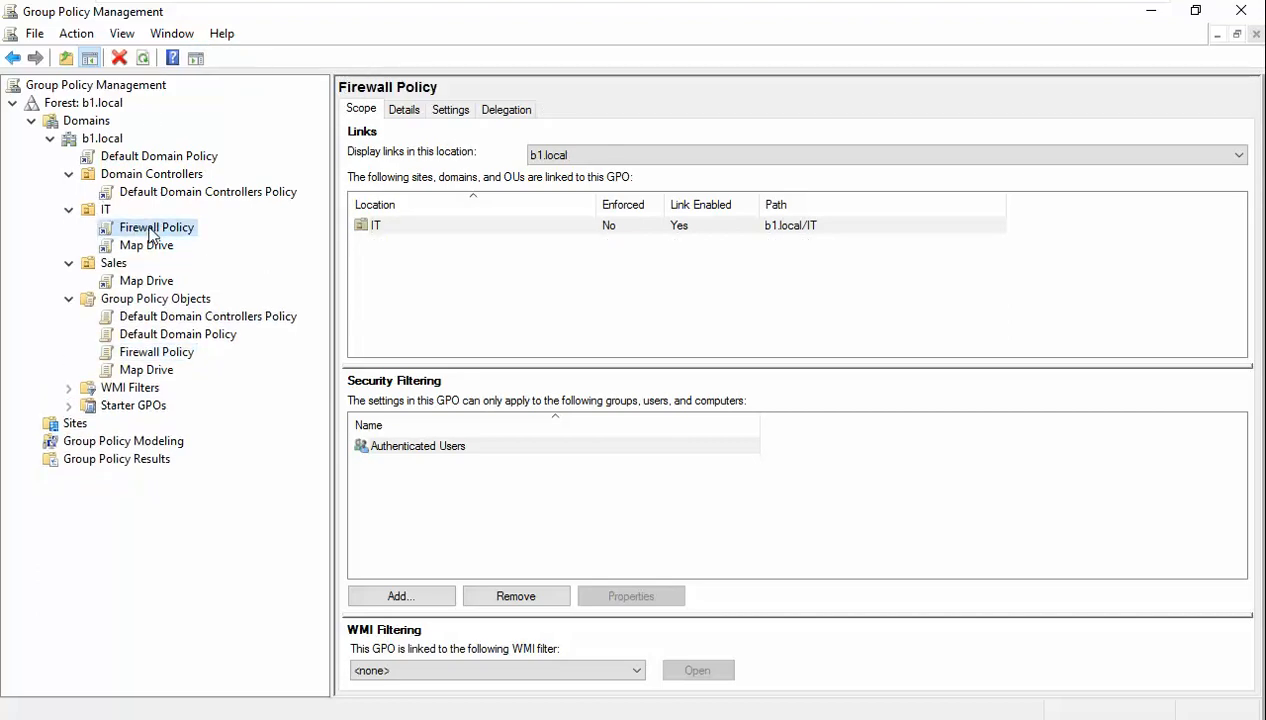
right_click(150, 230)
left_click(190, 238)
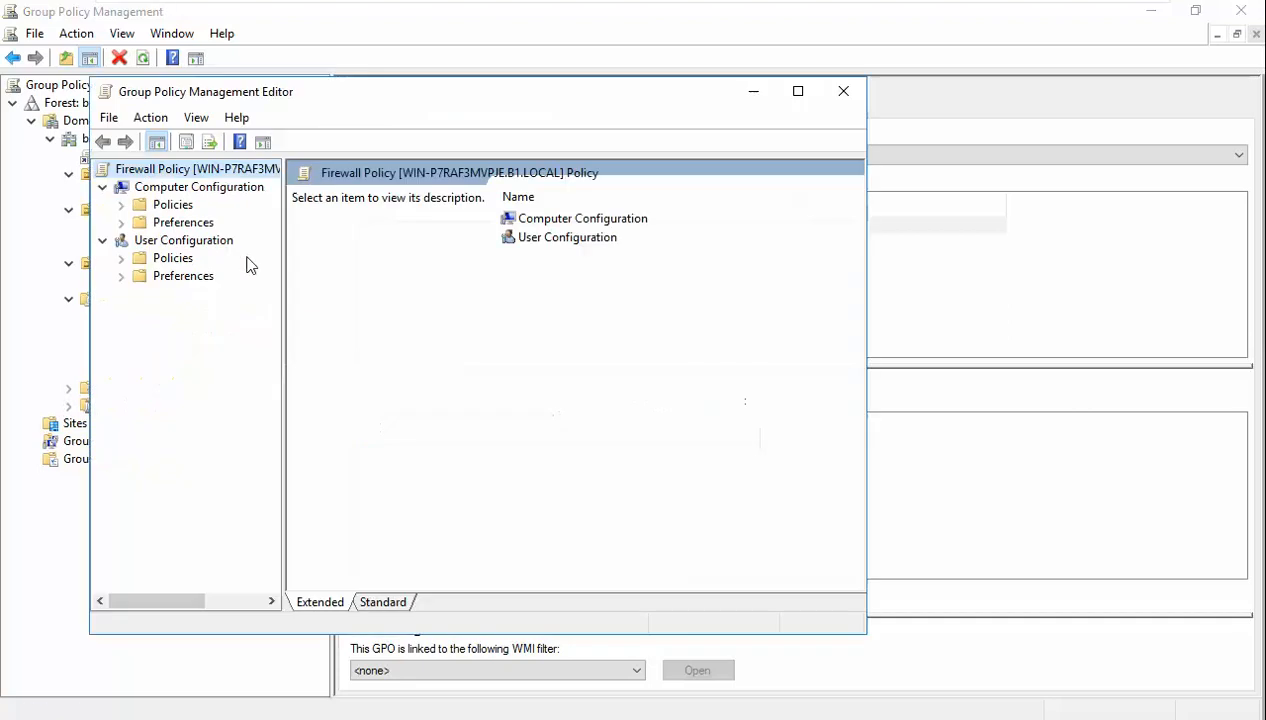
- Navigate the maximized Firewall Policy editor to Windows Firewall with Advanced Security under Security Settings
left_click(798, 92)
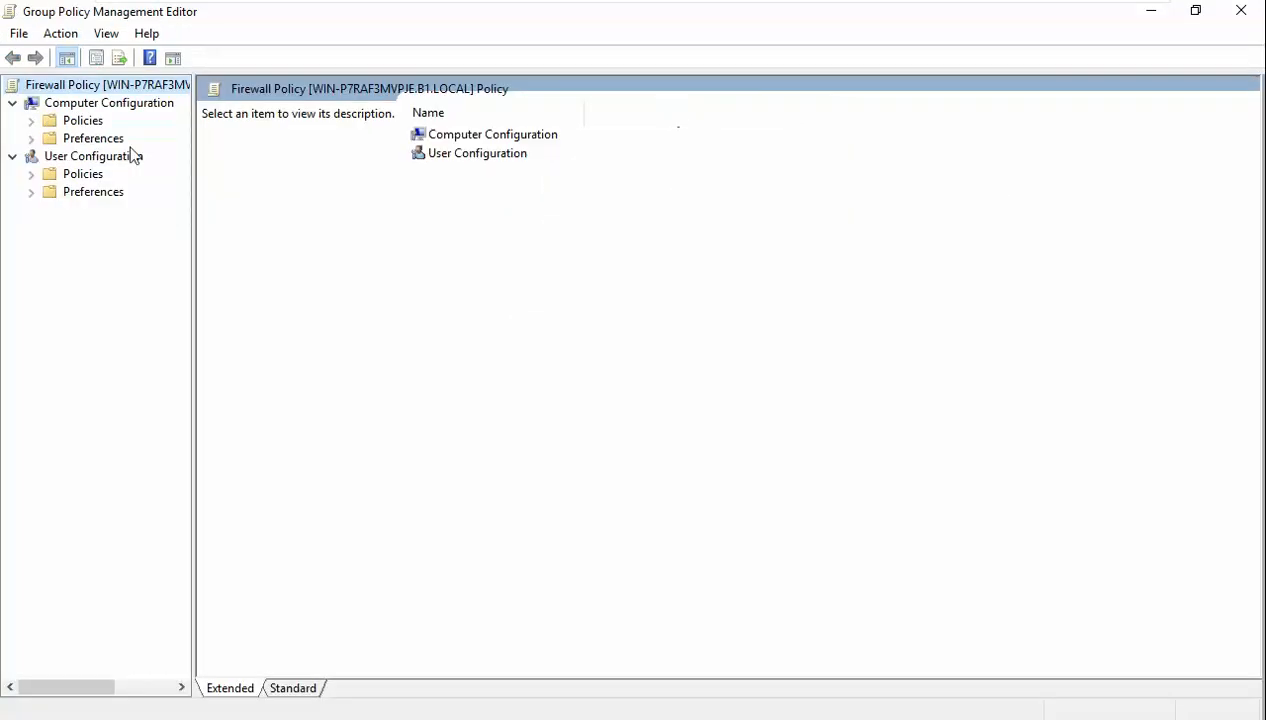
left_click_drag(193, 152, 268, 150)
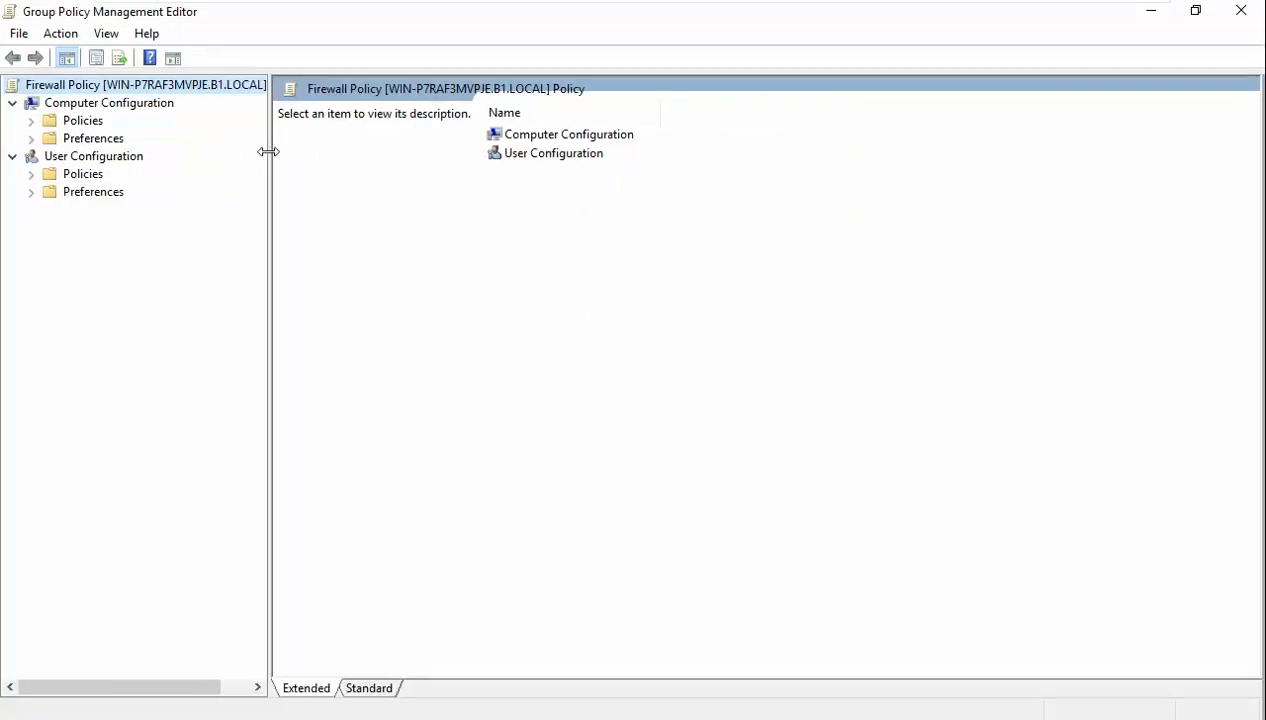
left_click(131, 109)
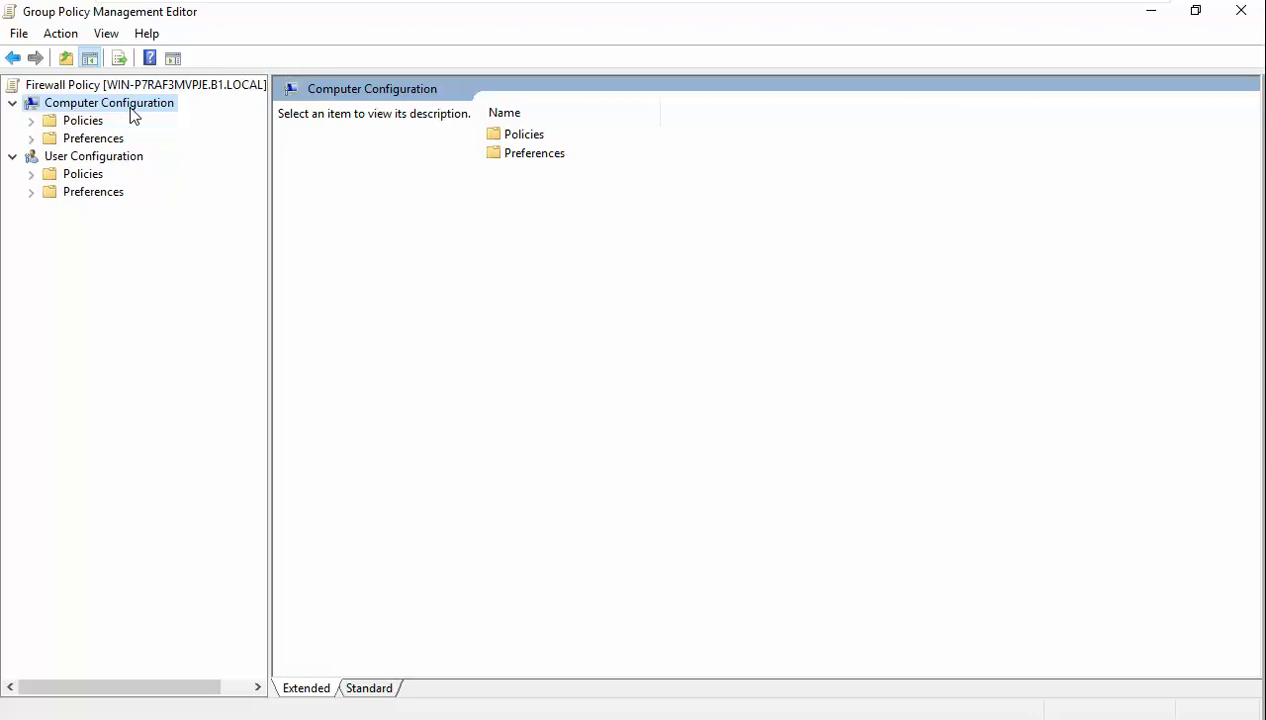
left_click(31, 121)
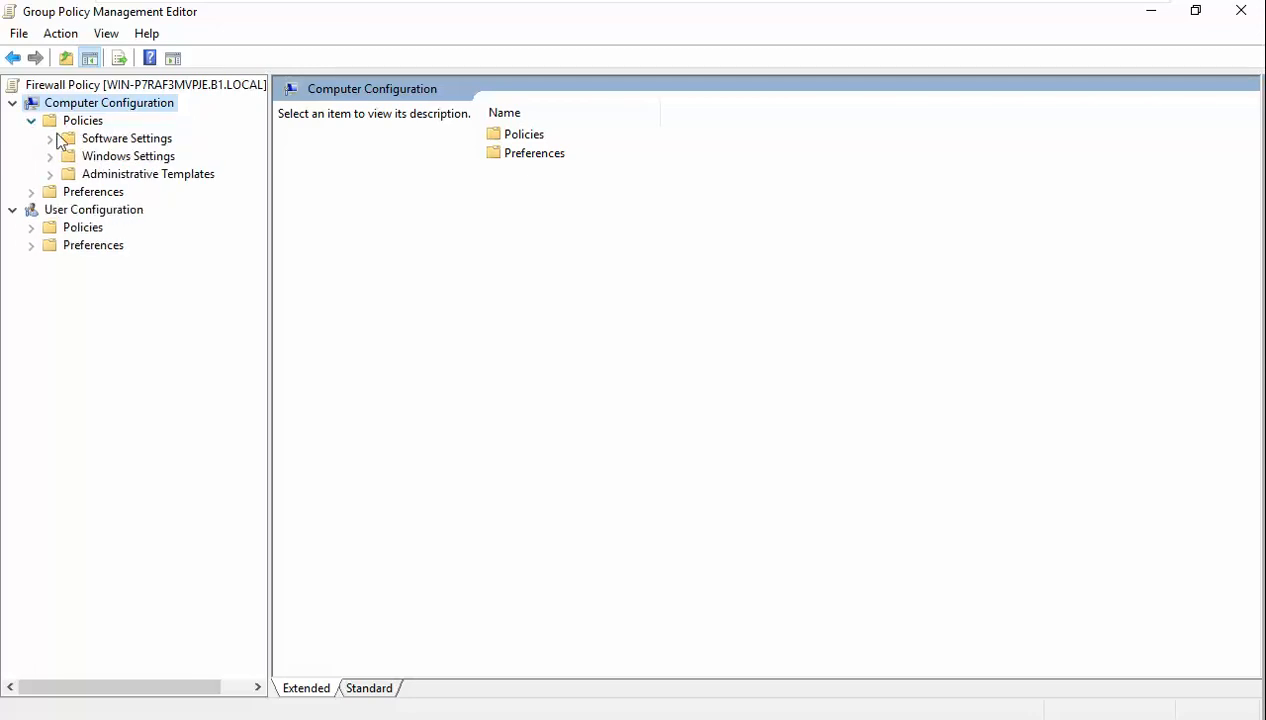
left_click(50, 156)
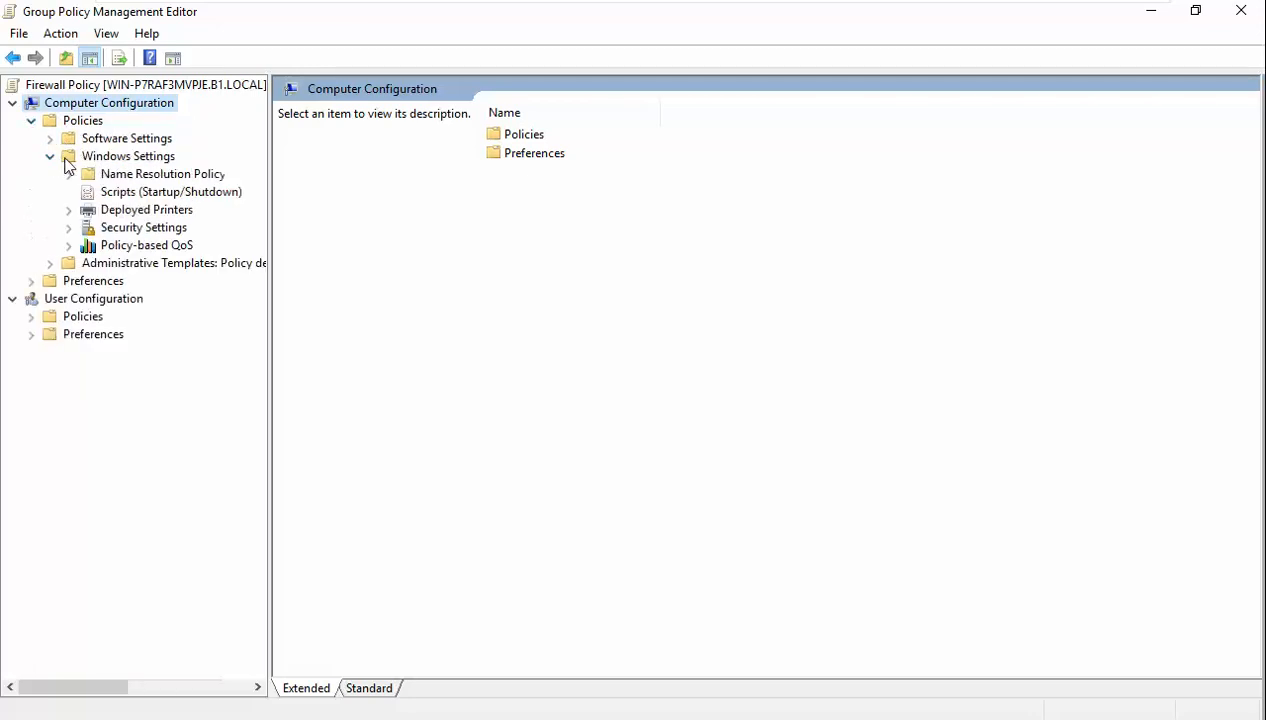
left_click(128, 230)
left_click(69, 229)
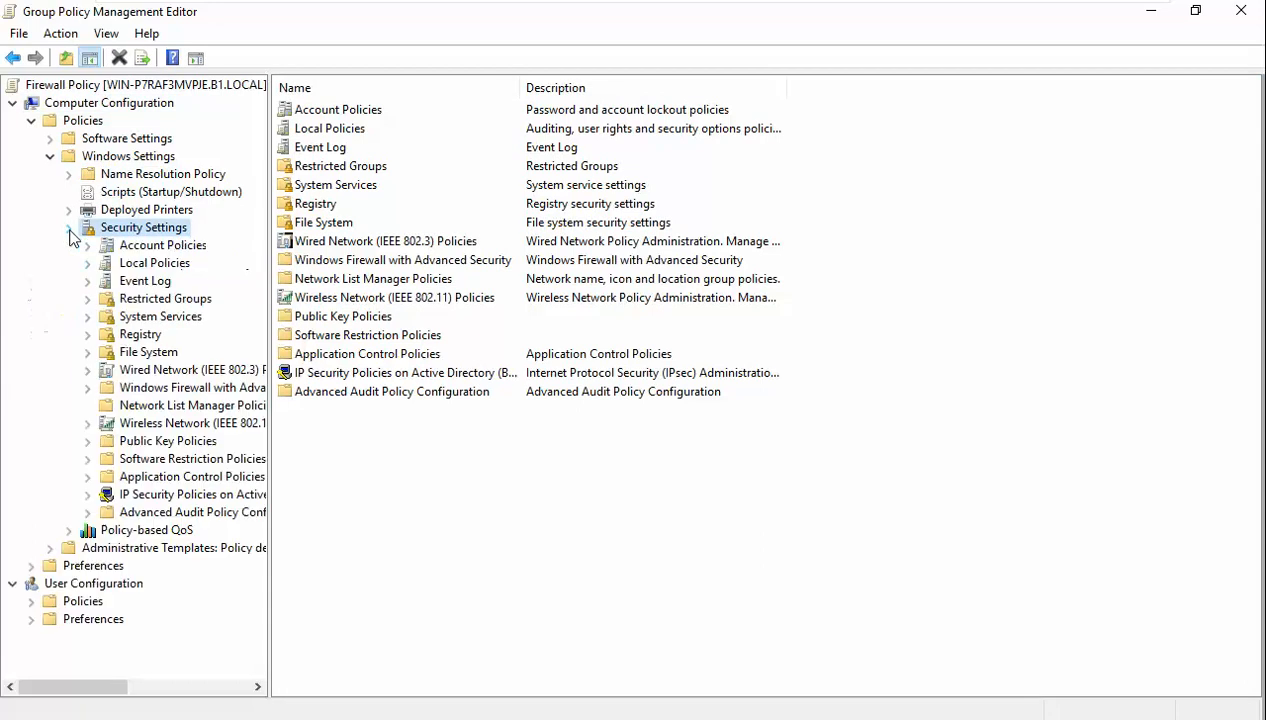
left_click(169, 387)
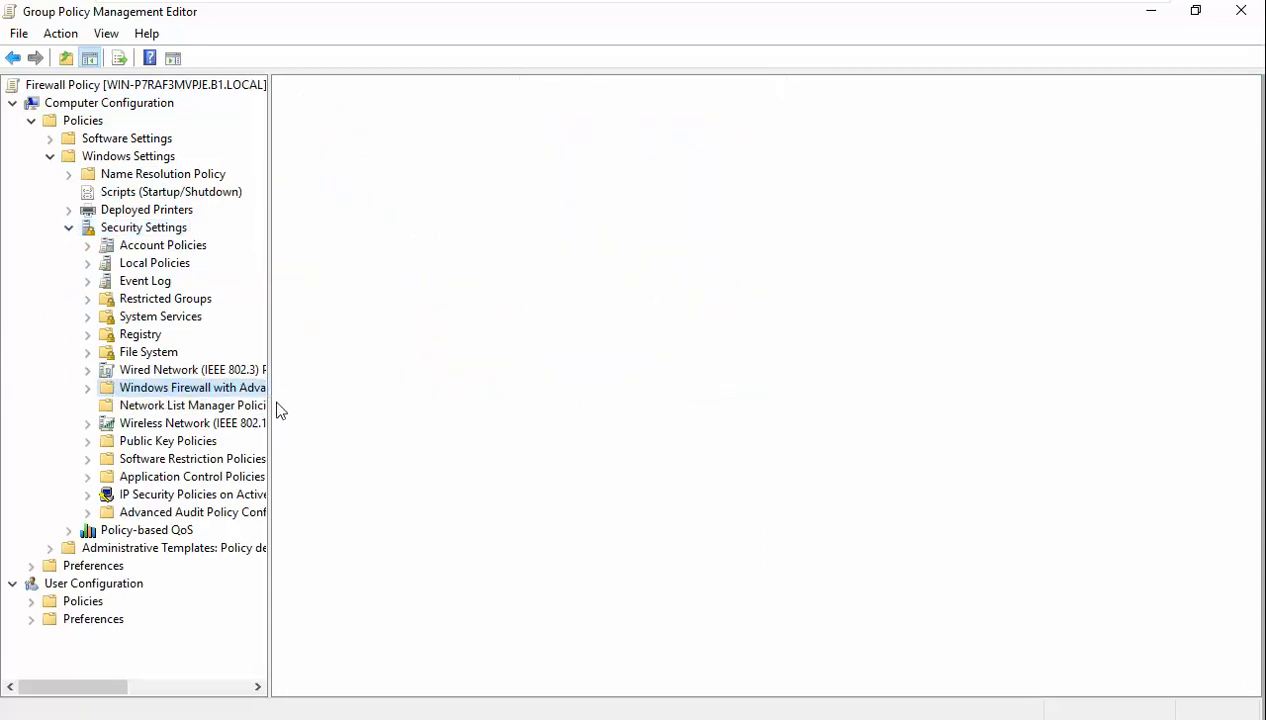
left_click_drag(271, 403, 451, 413)
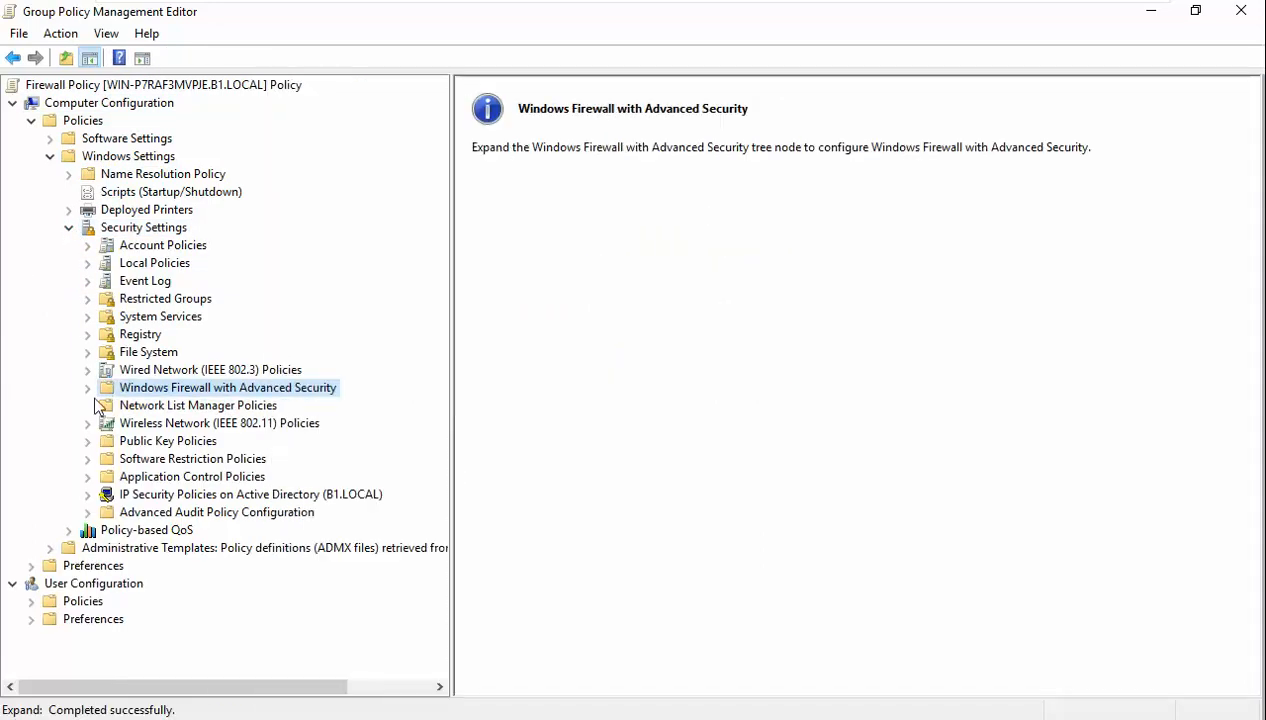
left_click(89, 389)
left_click(189, 407)
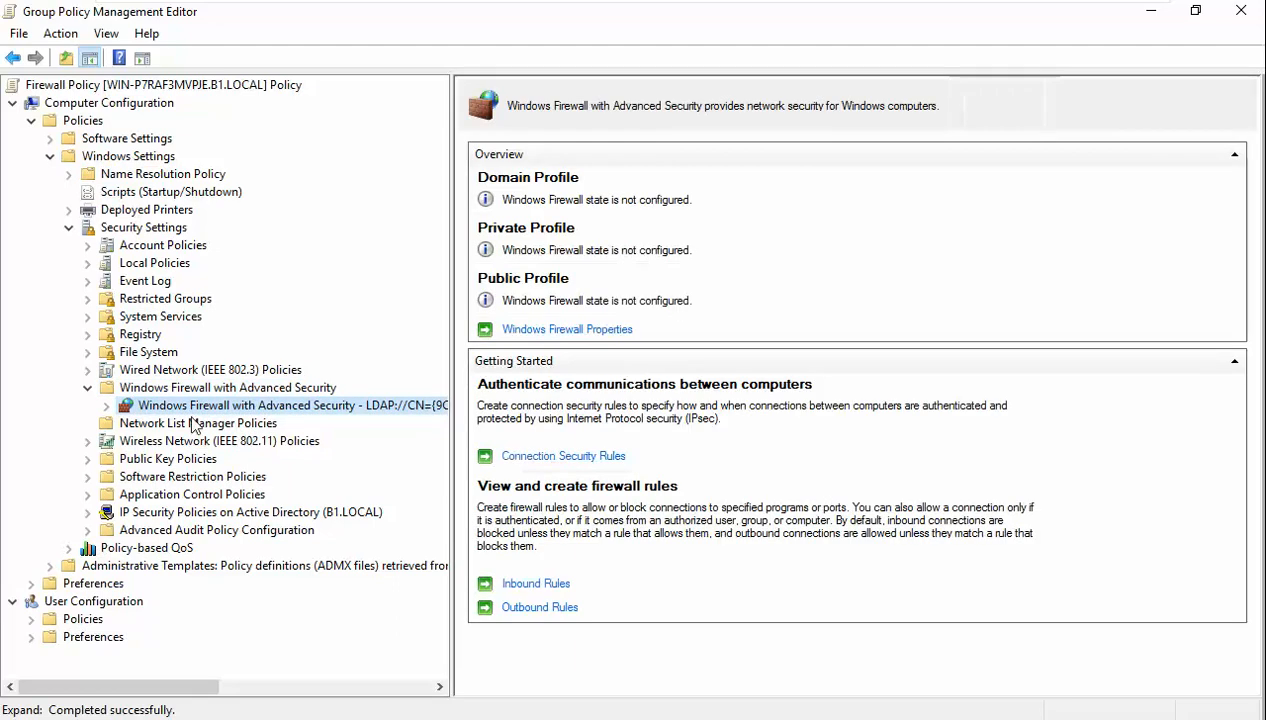
left_click(106, 405)
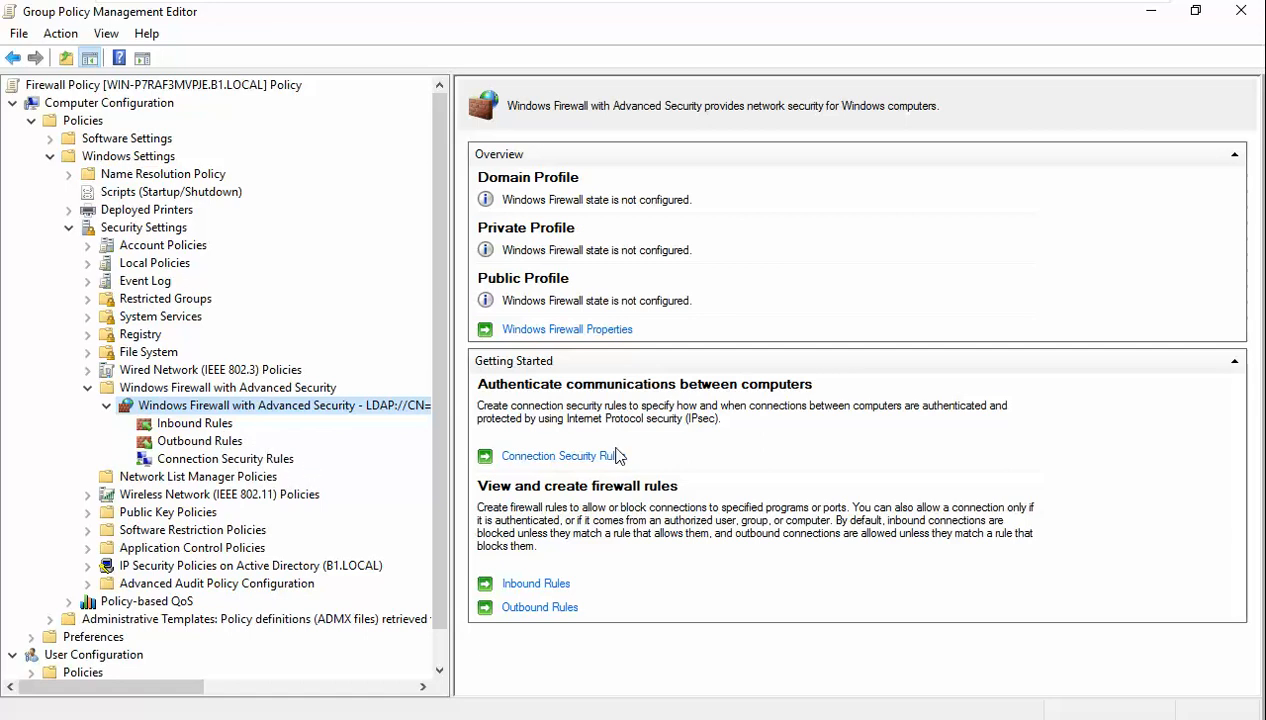
- Set the Domain Profile firewall state to Off and apply the change
left_click(587, 330)
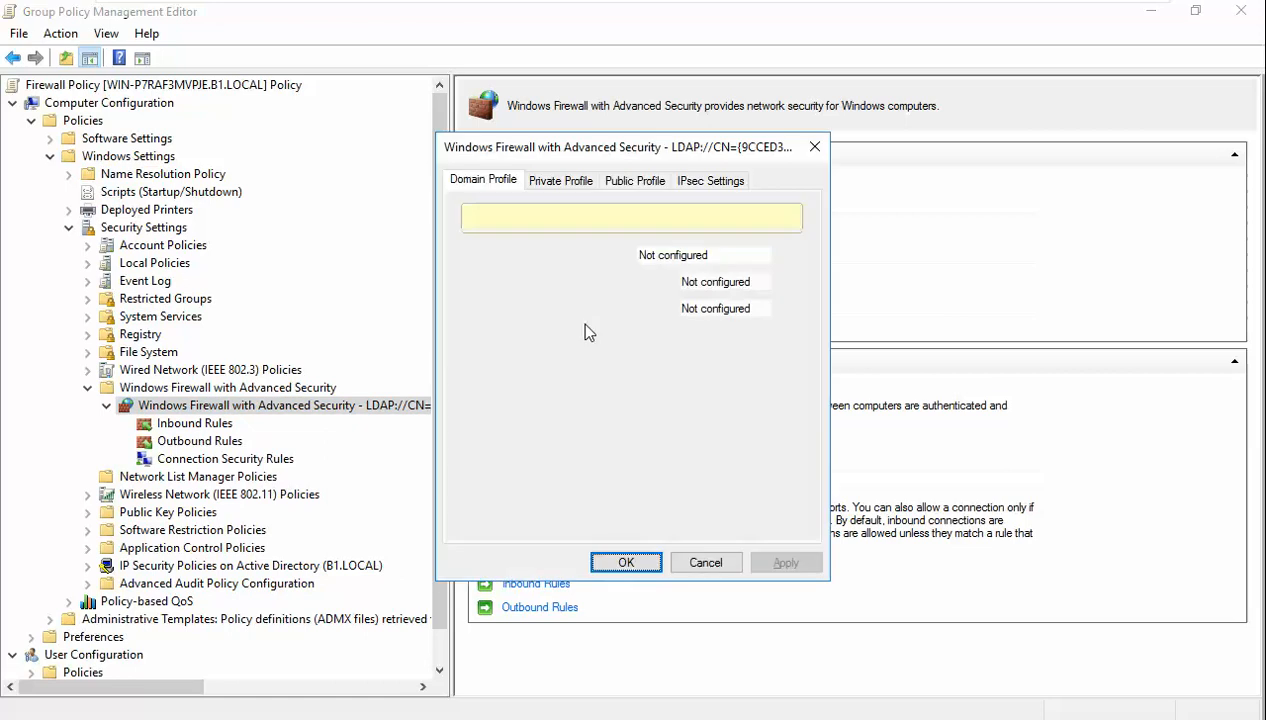
left_click(718, 255)
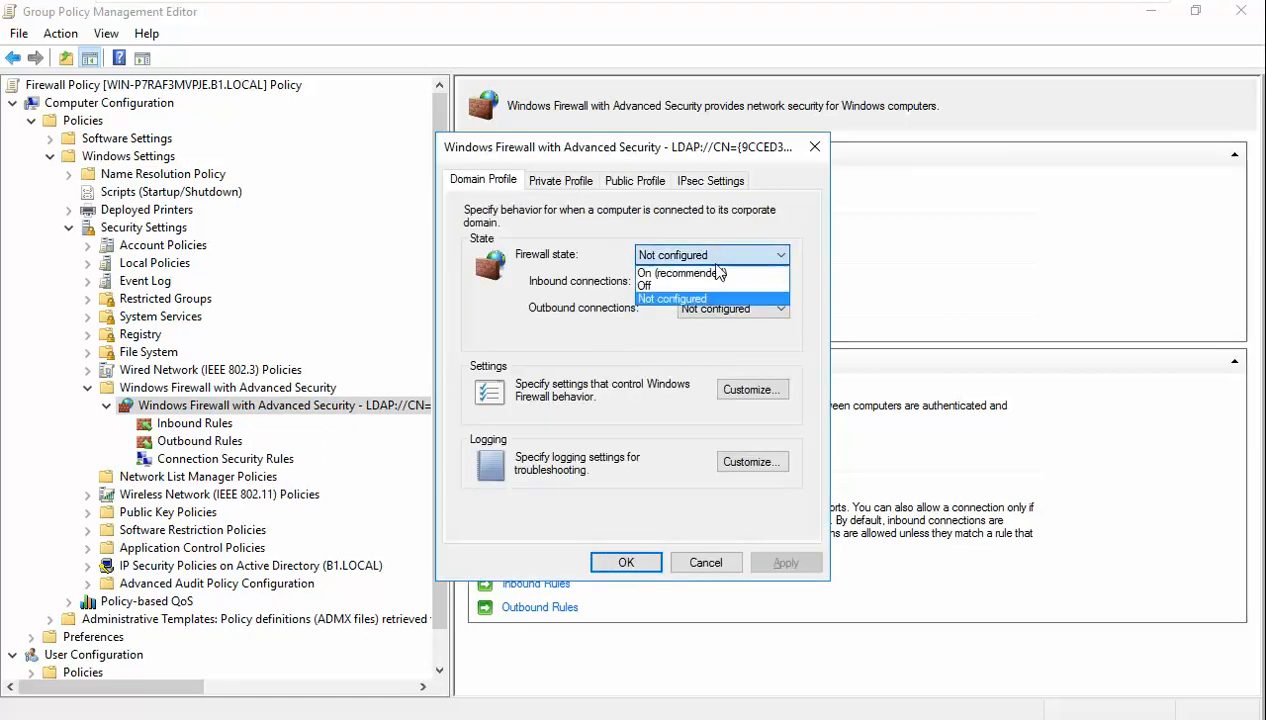
left_click(711, 286)
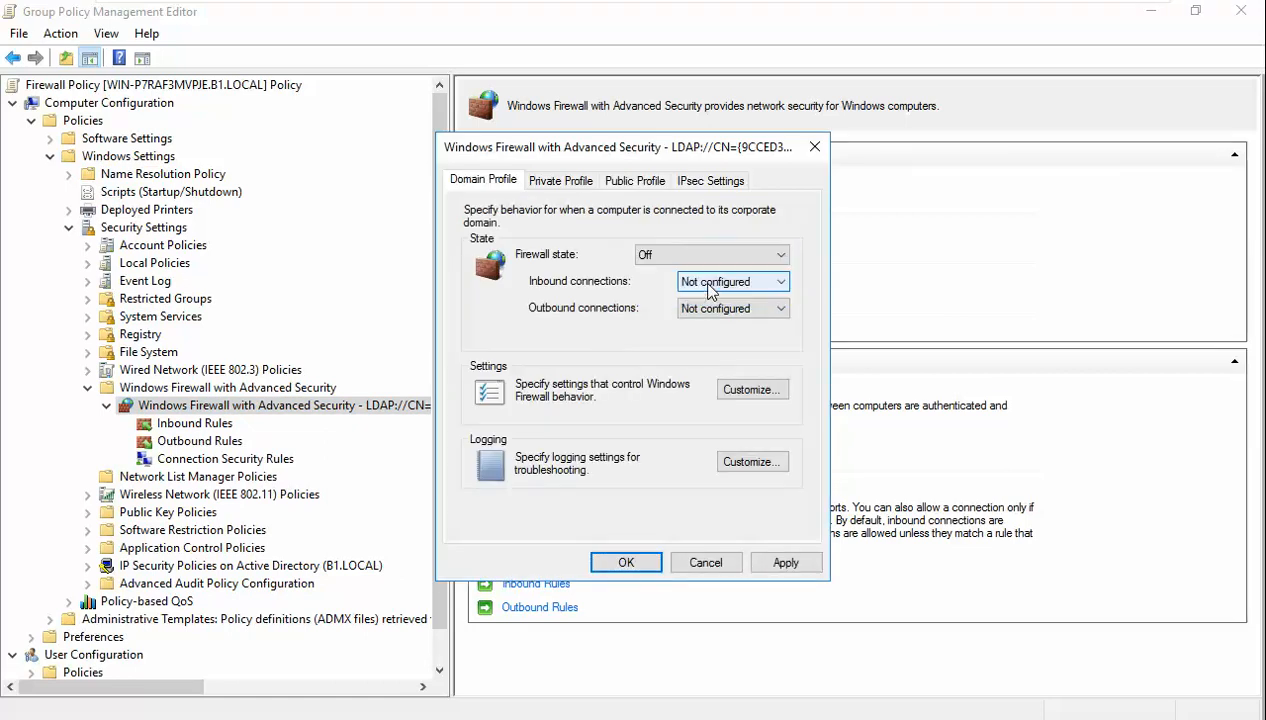
left_click(790, 563)
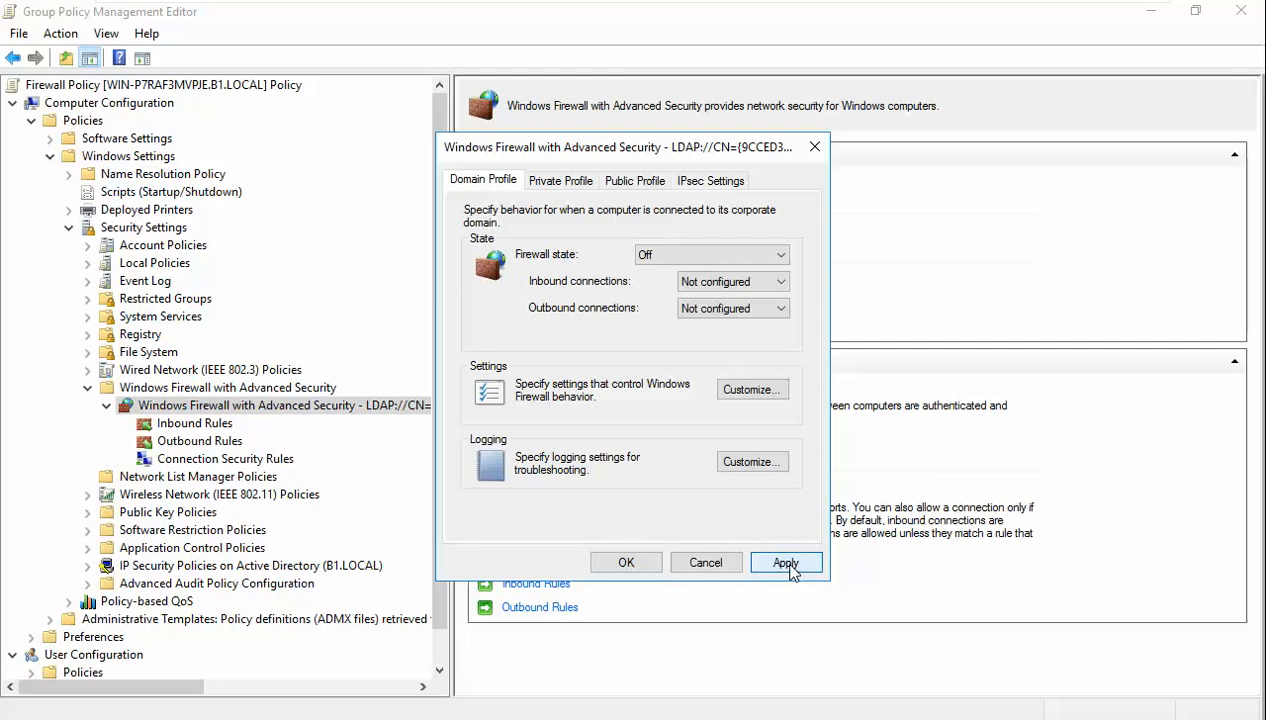
left_click(638, 563)
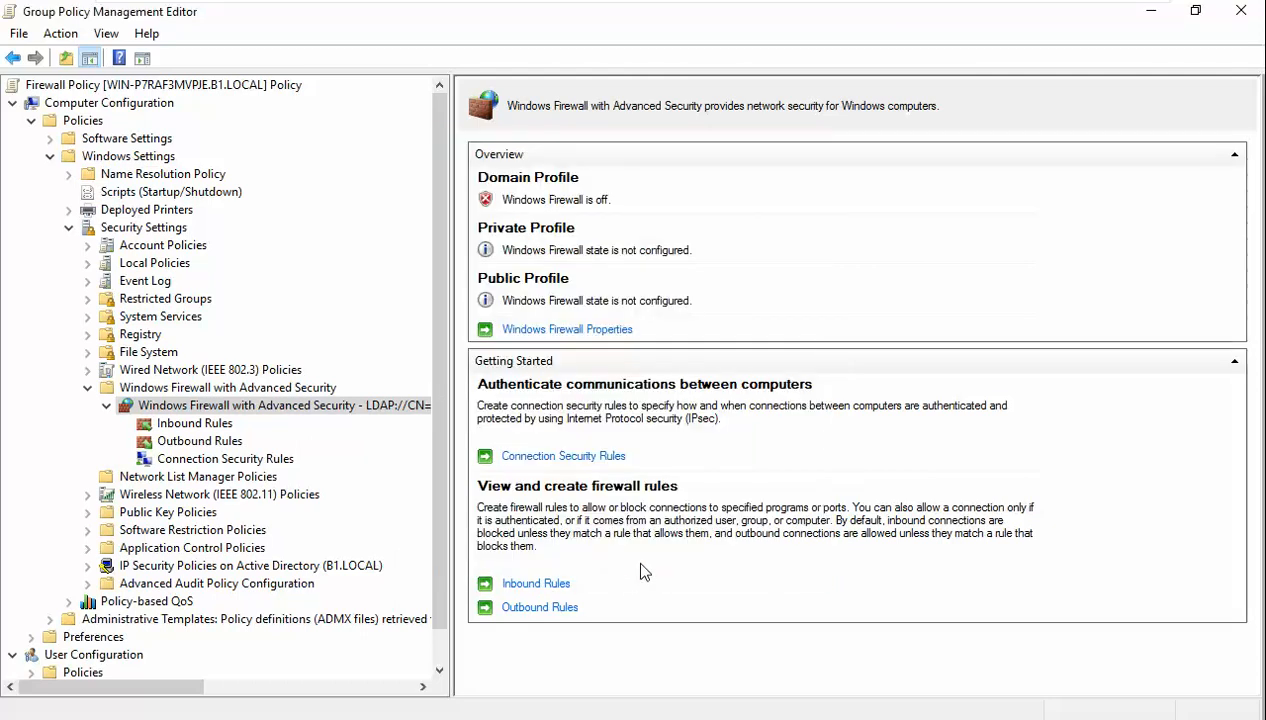
- Rerun gpupdate /force in the server's command prompt, then move to the Windows 7 client
key("alt+Tab")
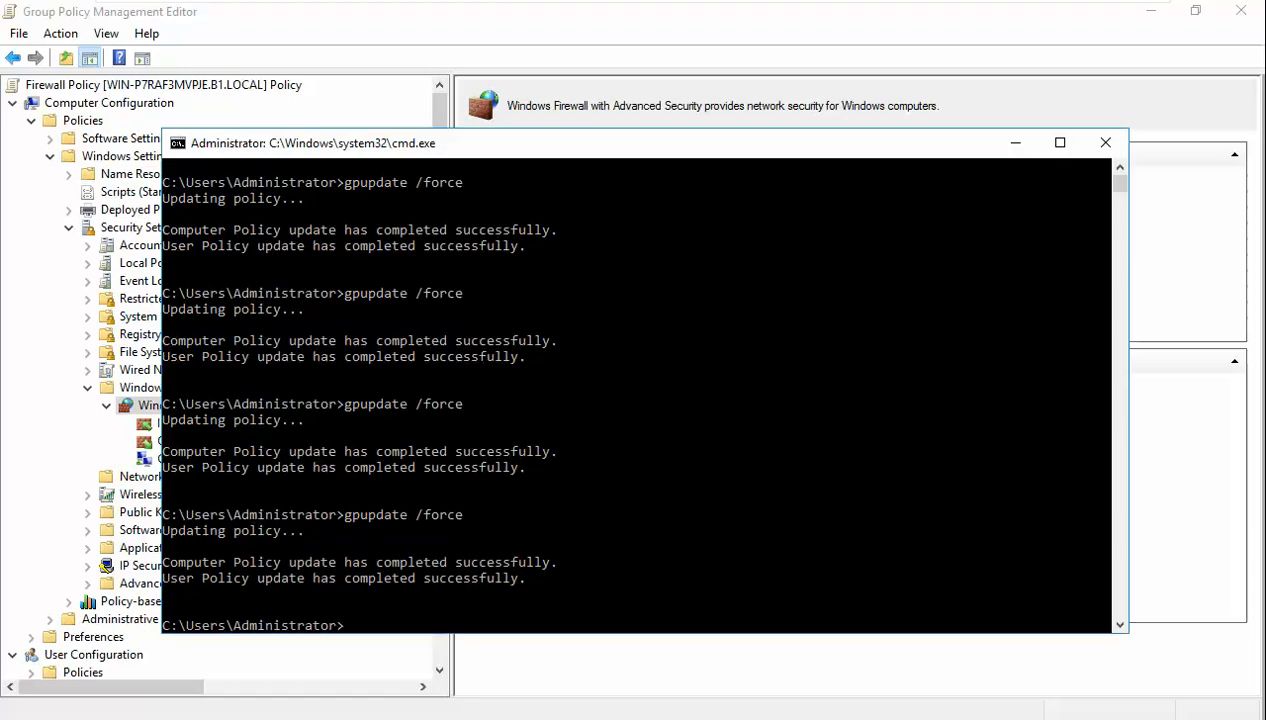
key("Up")
key("Return")
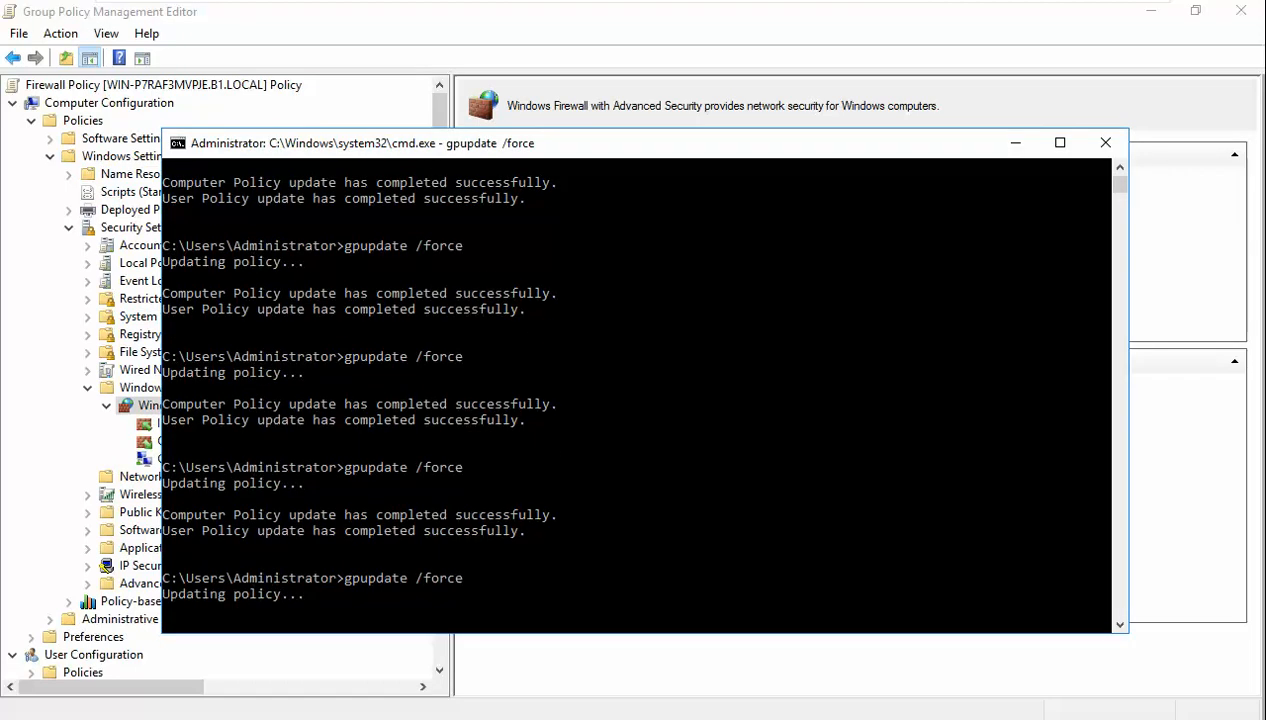
mouse_move(672, 6)
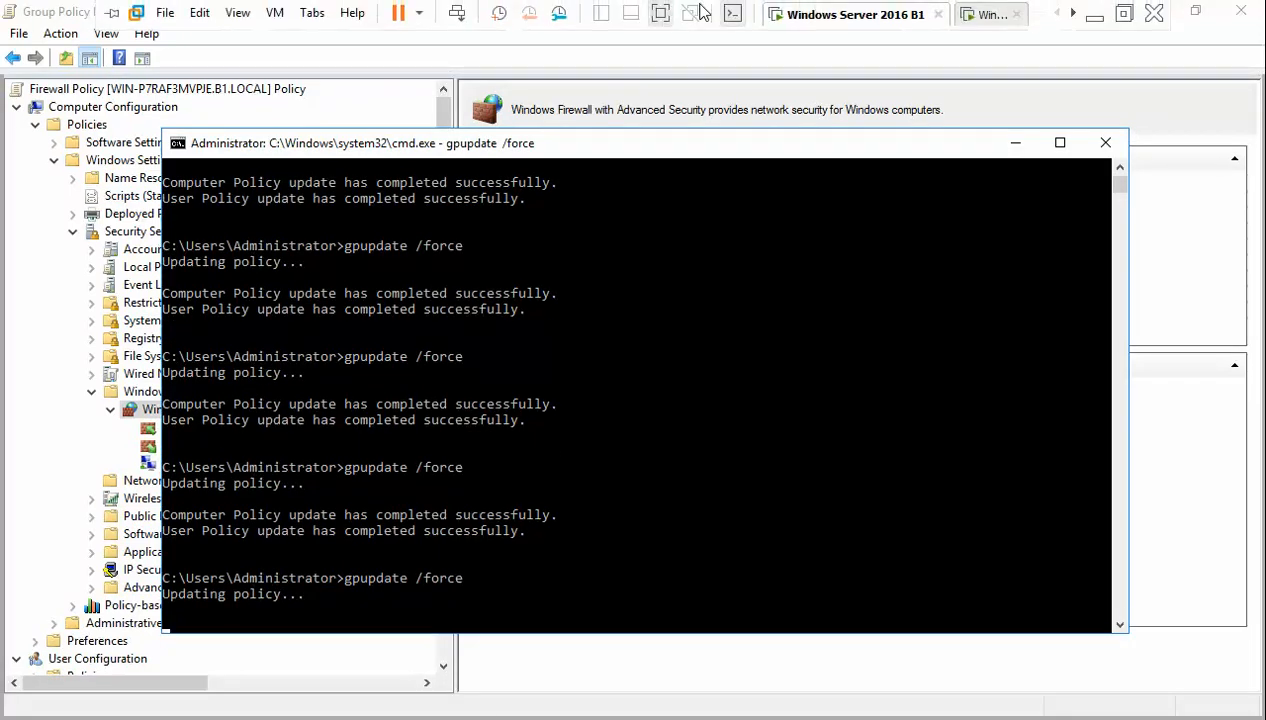
left_click(984, 15)
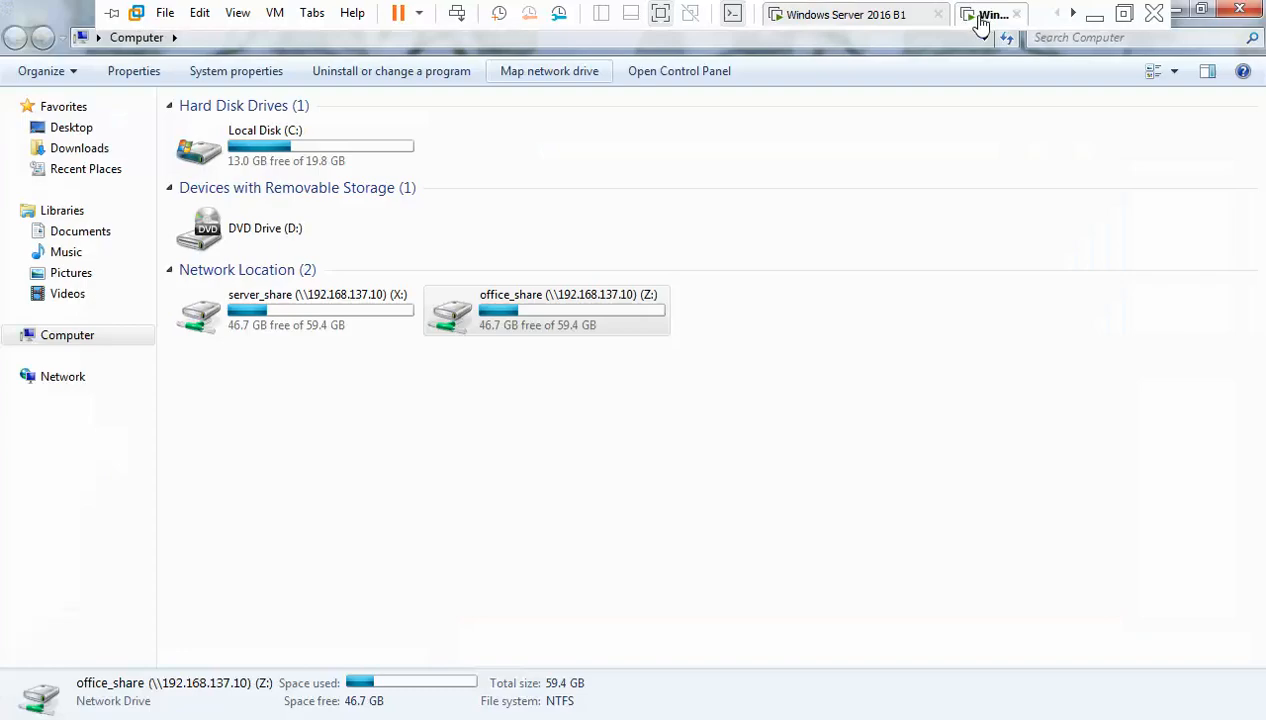
- Check the client's Windows Firewall status in Control Panel, which shows domain networks still On
left_click(1240, 10)
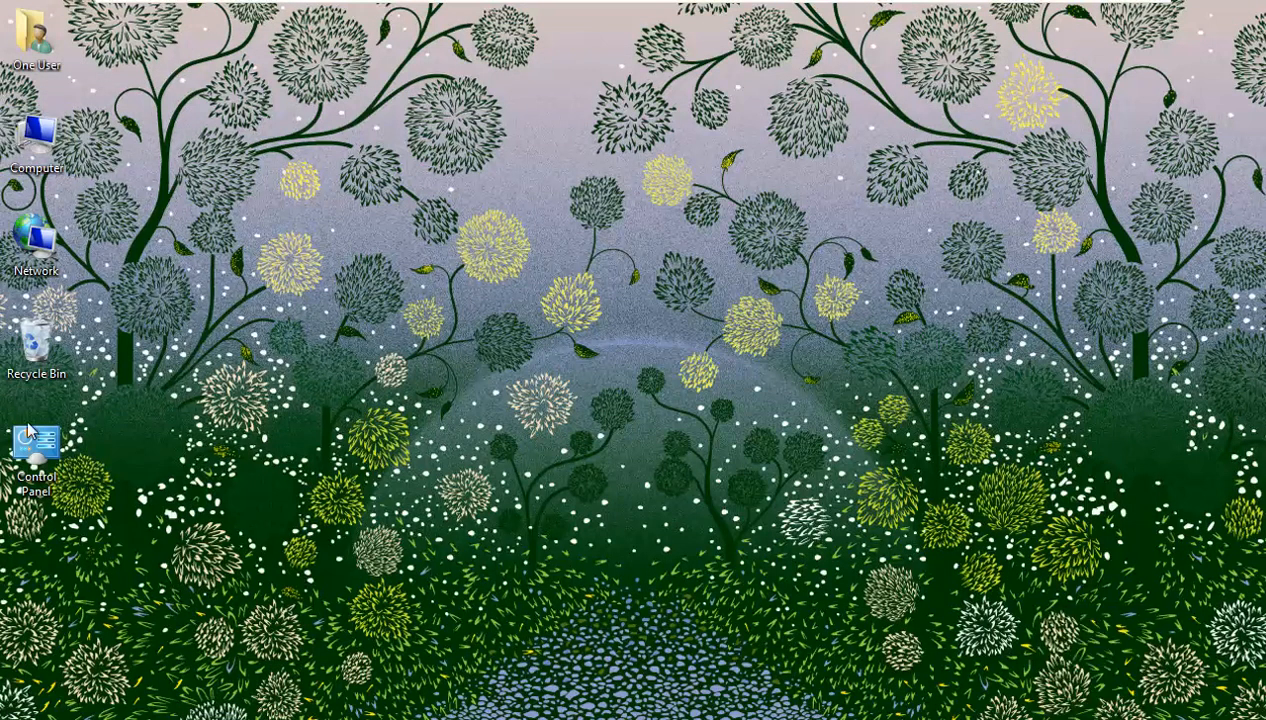
double_click(62, 438)
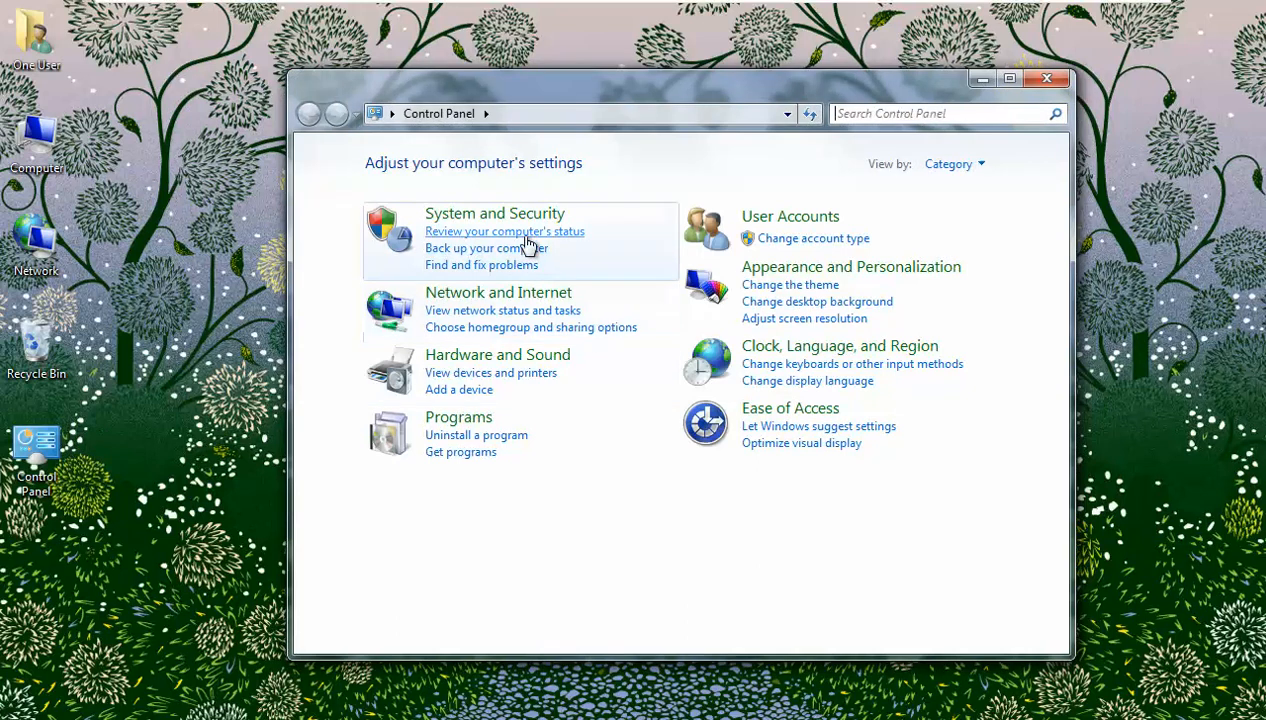
left_click(526, 216)
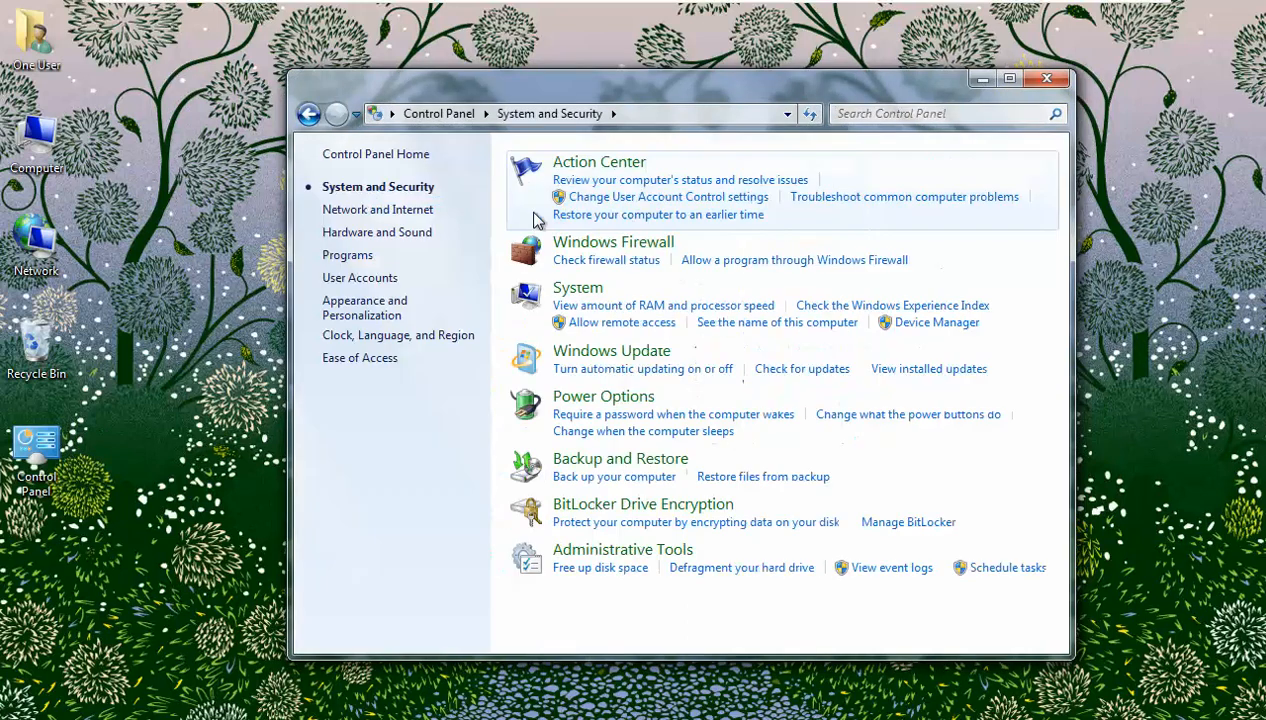
left_click(651, 245)
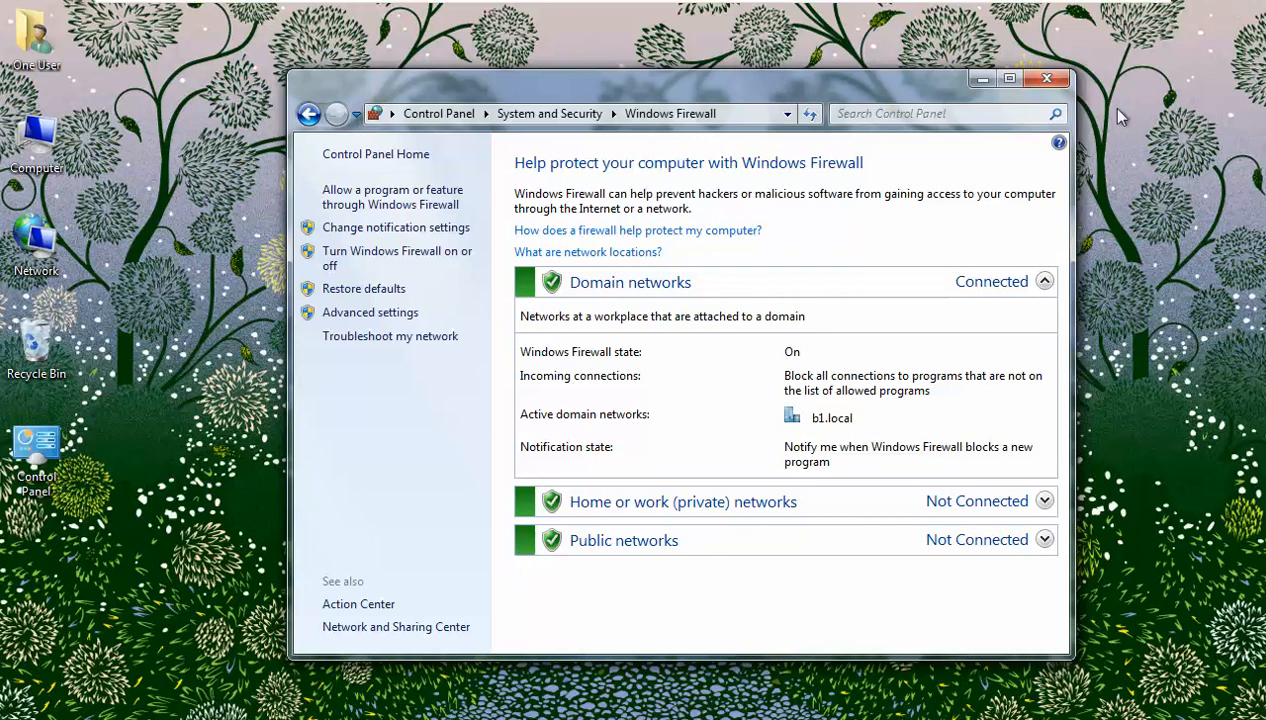
left_click(1046, 78)
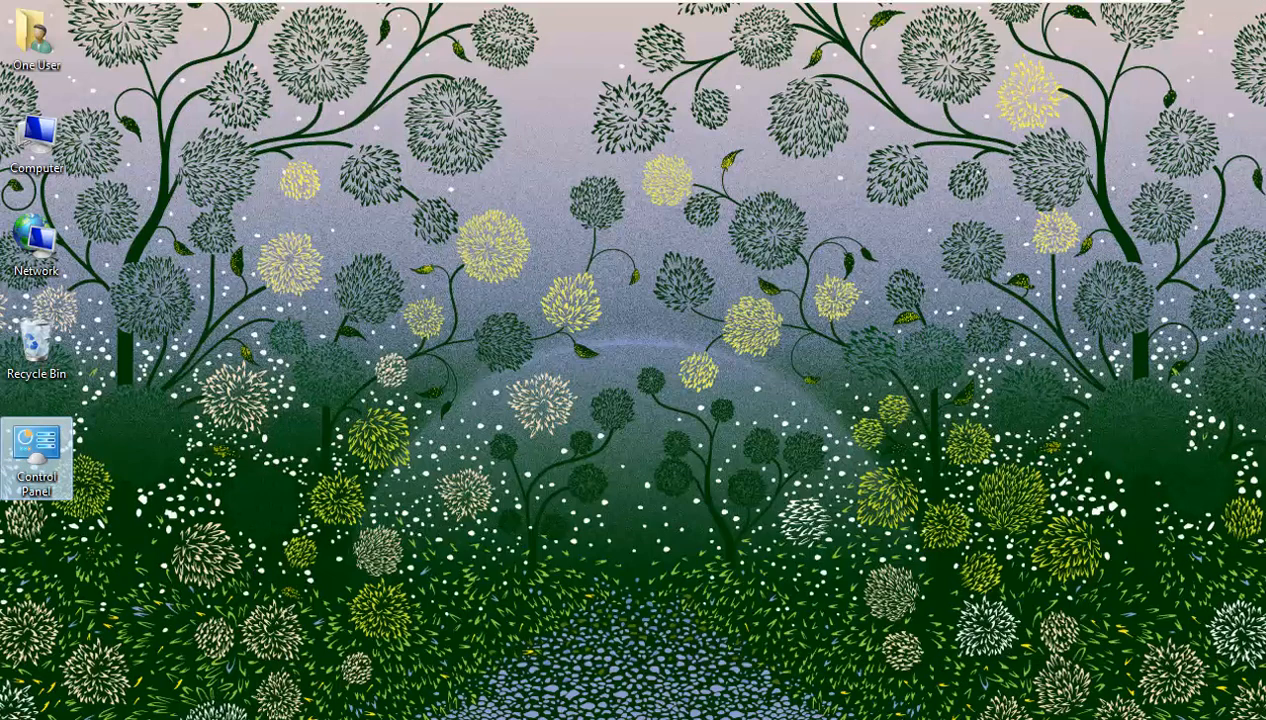
- Log off the current Windows 7 user from the Start menu
left_click(28, 698)
mouse_move(345, 689)
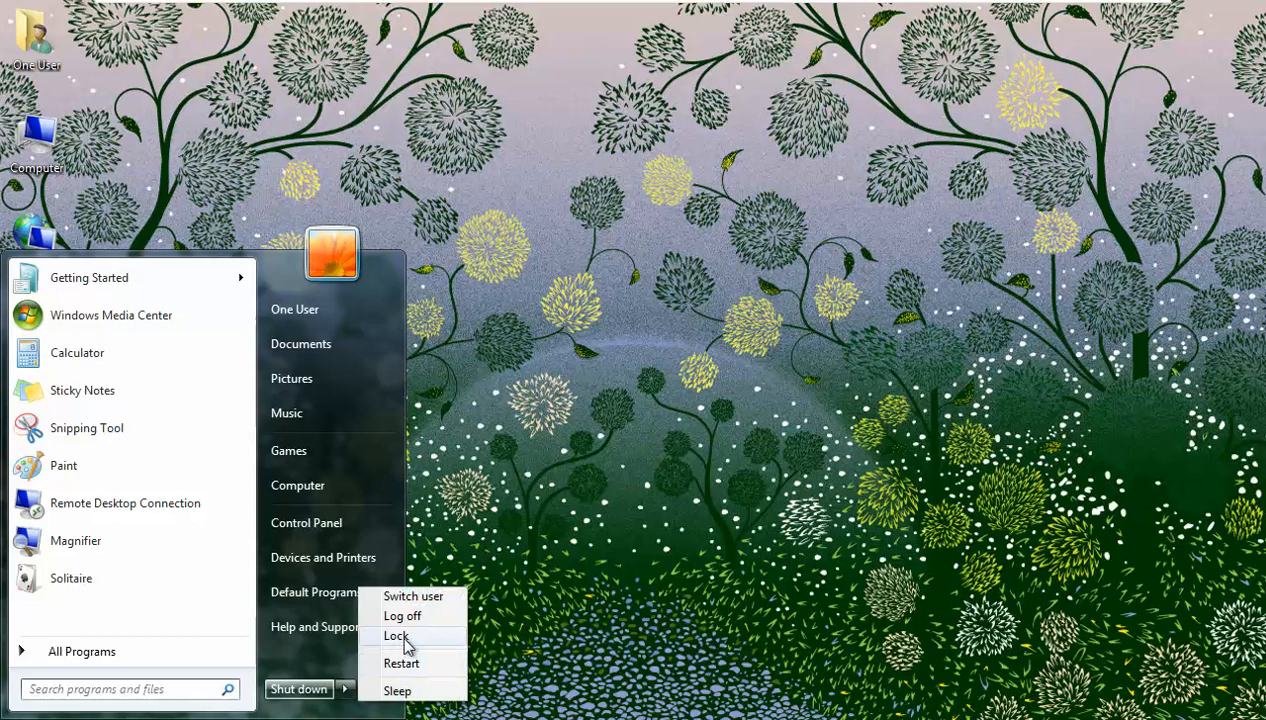
left_click(420, 617)
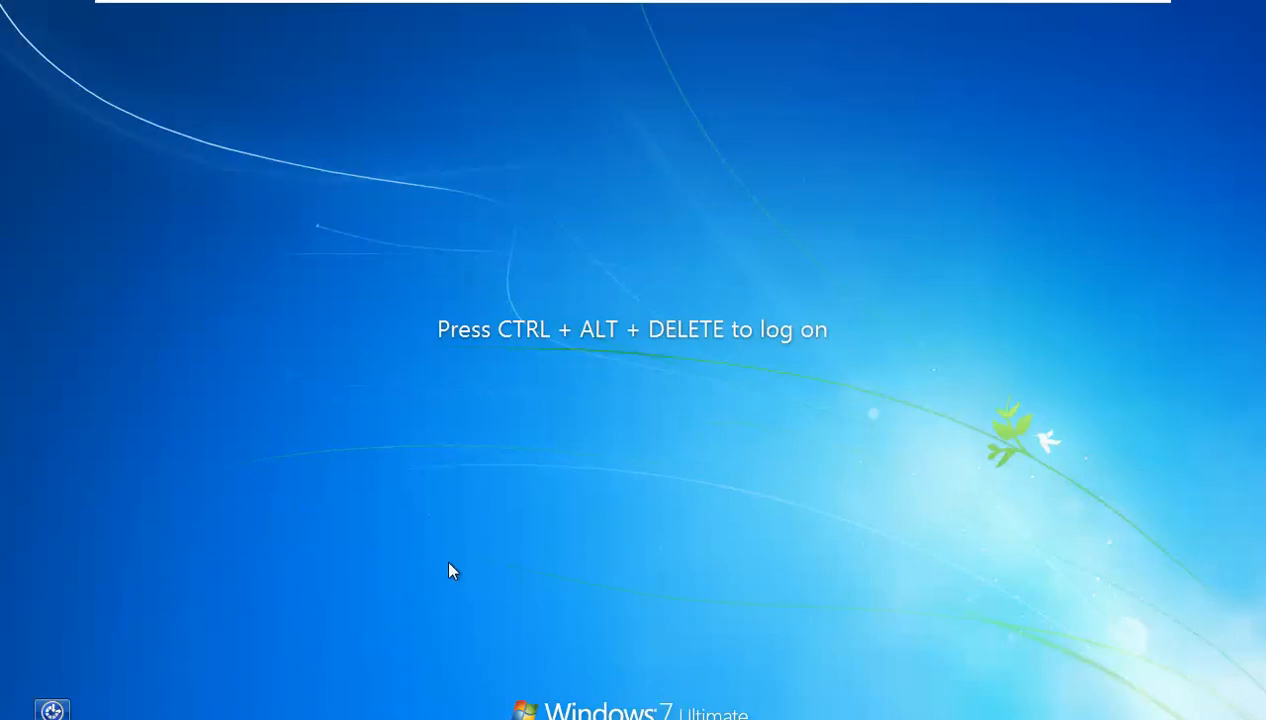
- Log back on to Windows 7 with the user's password and refresh the desktop
key("ctrl+alt+Delete")
type("•")
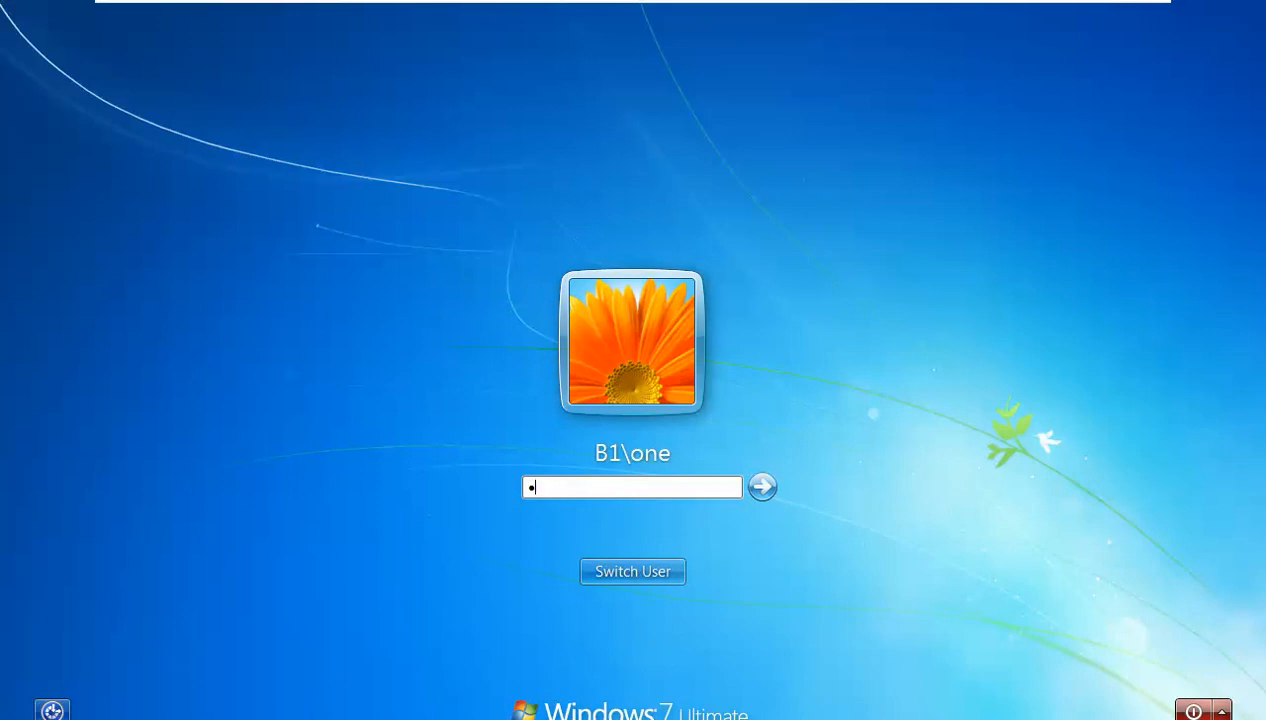
type("•••")
key("Return")
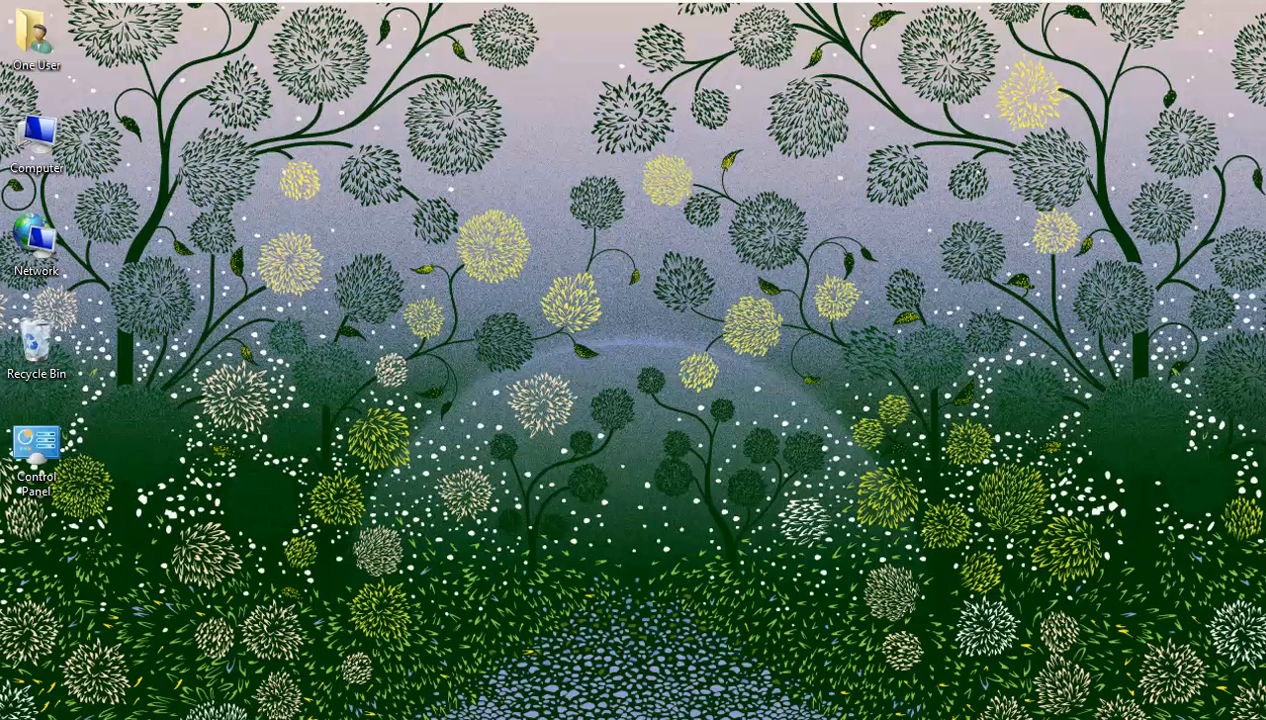
right_click(511, 213)
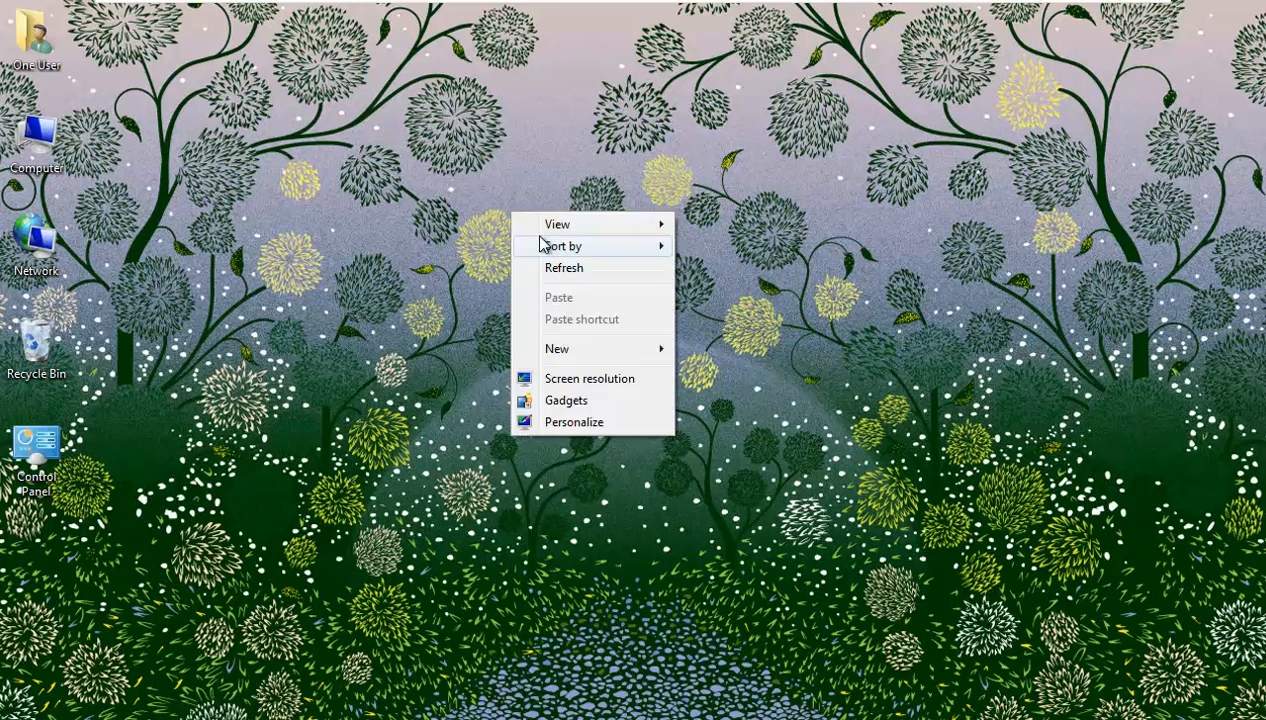
left_click(567, 270)
- Recheck the Windows Firewall status in Control Panel, still showing domain networks On
double_click(36, 448)
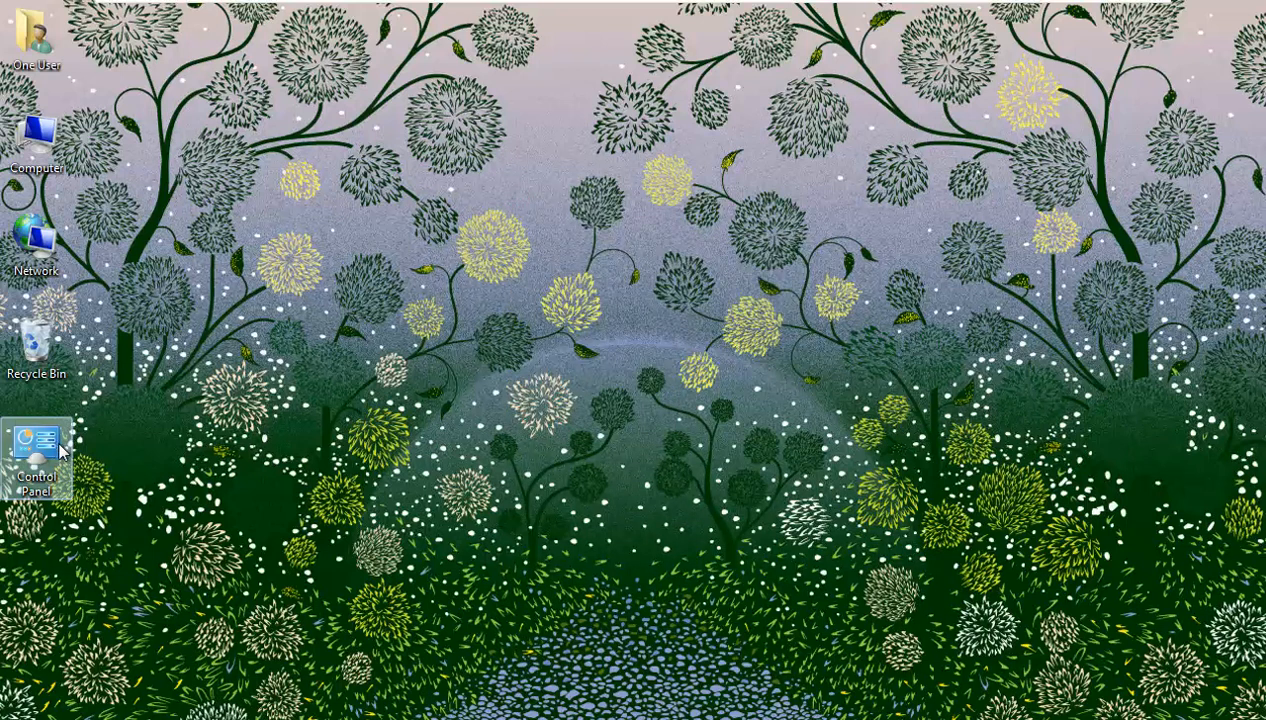
left_click(486, 215)
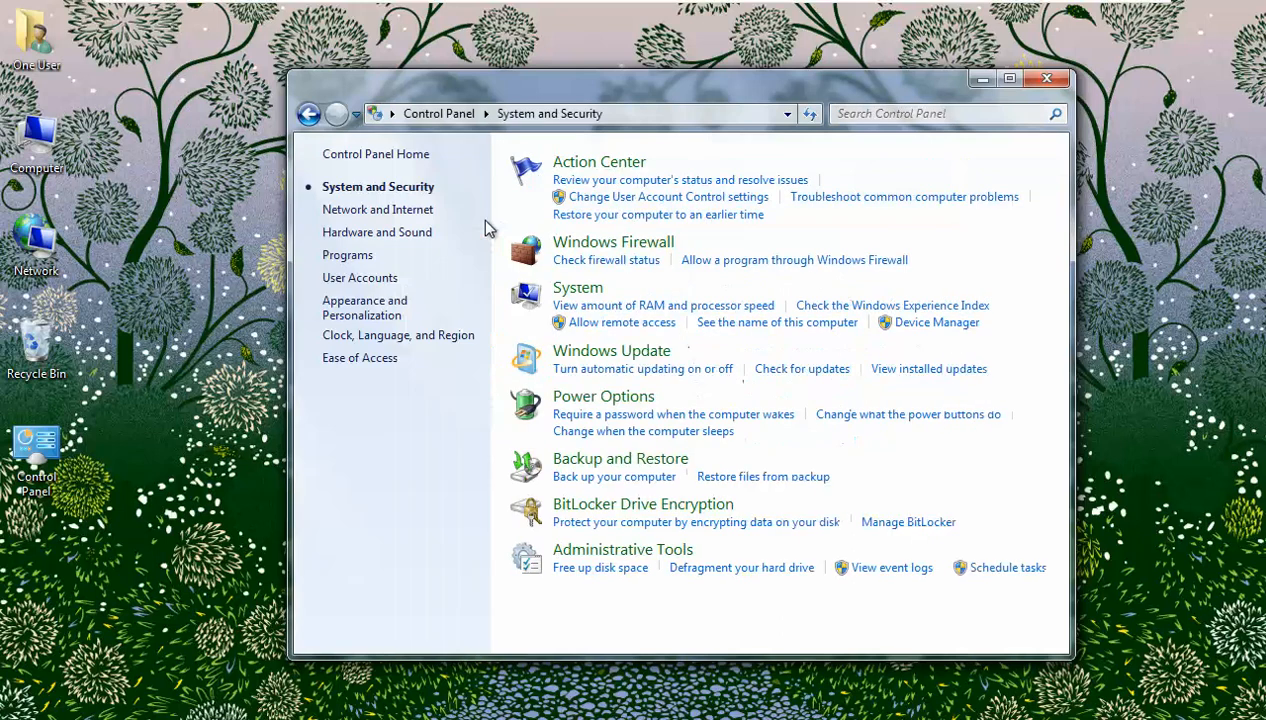
left_click(573, 250)
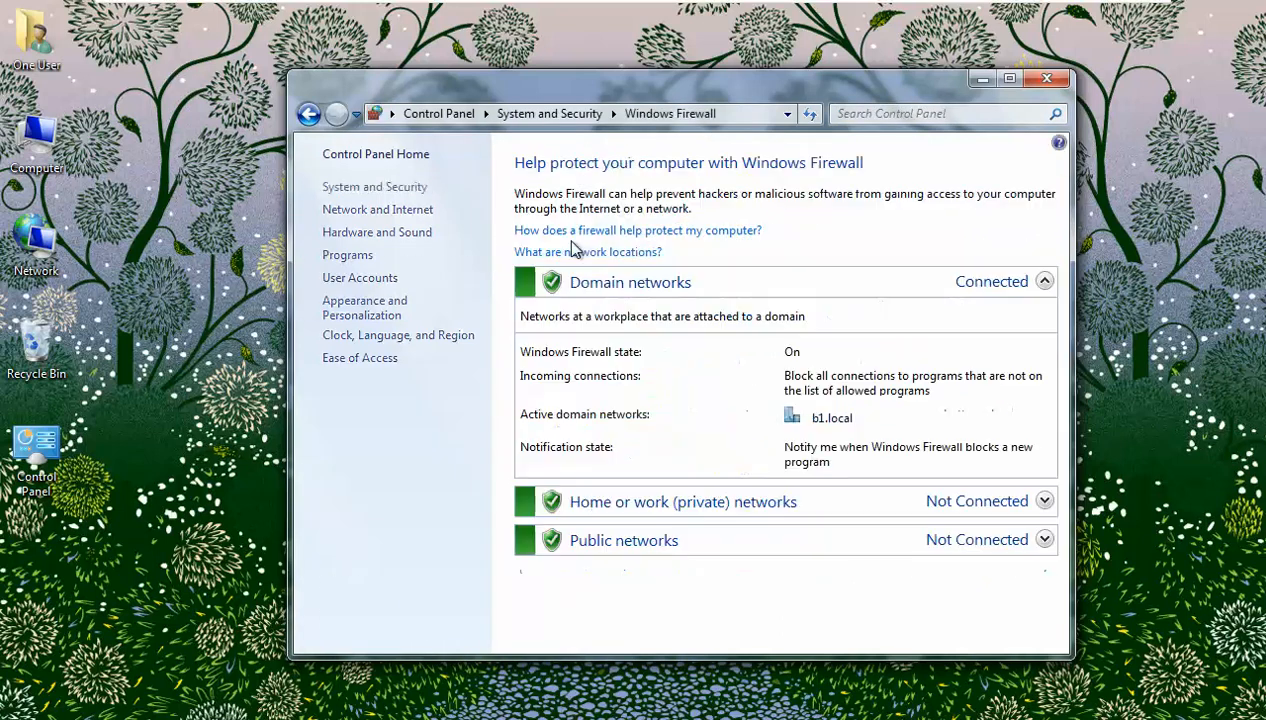
left_click(1046, 78)
- Run gpupdate /force in a new command prompt and answer Y to log off
key("super+r")
type("cmd")
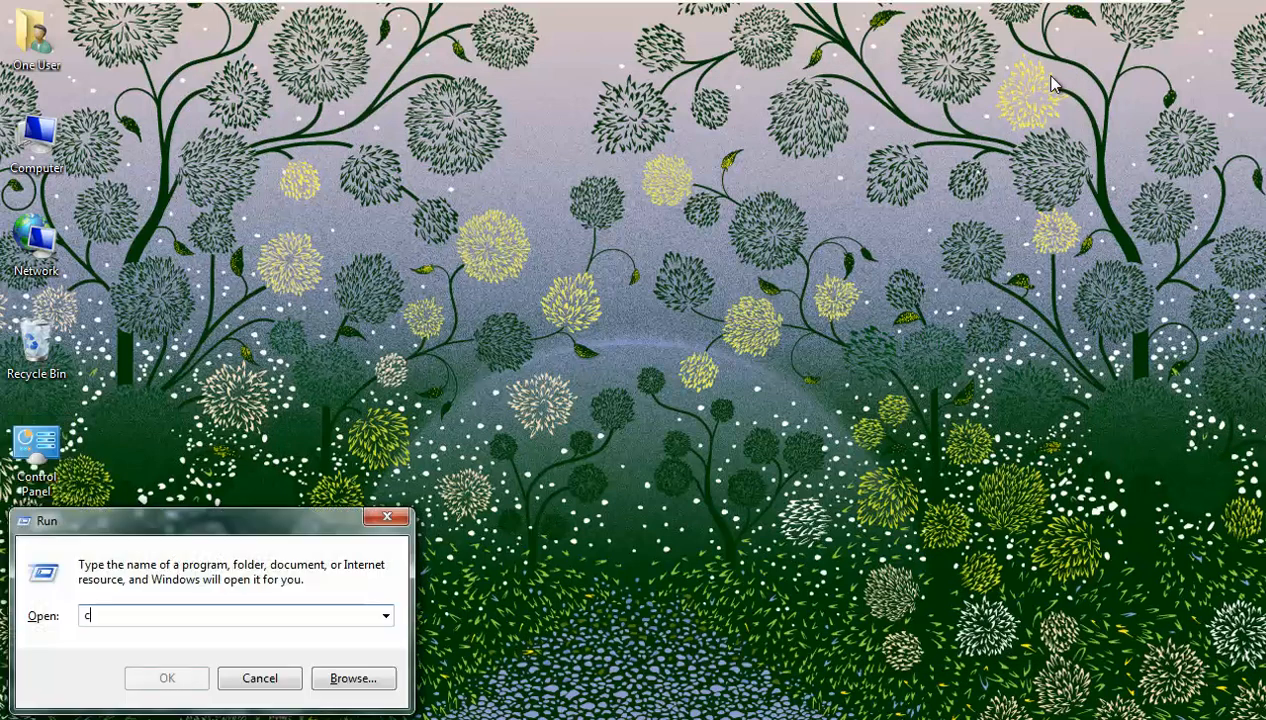
key("Return")
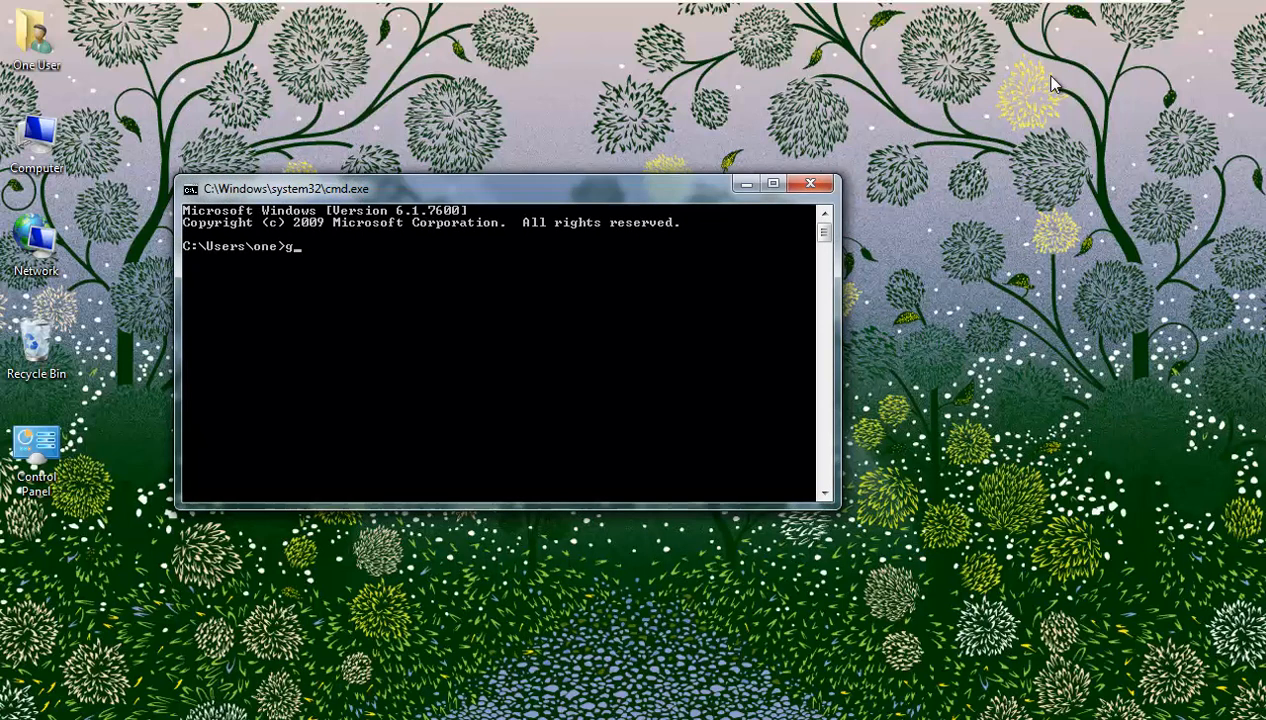
type("gpupdate /force")
key("Return")
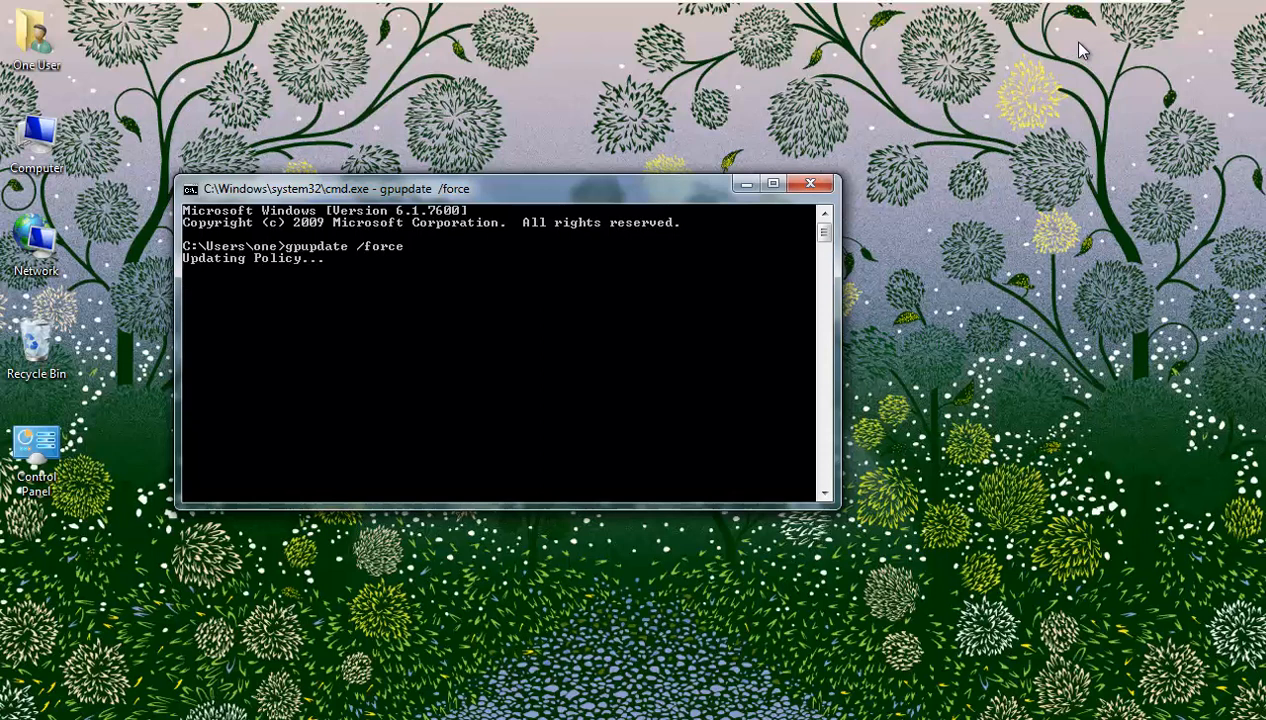
mouse_move(1090, 6)
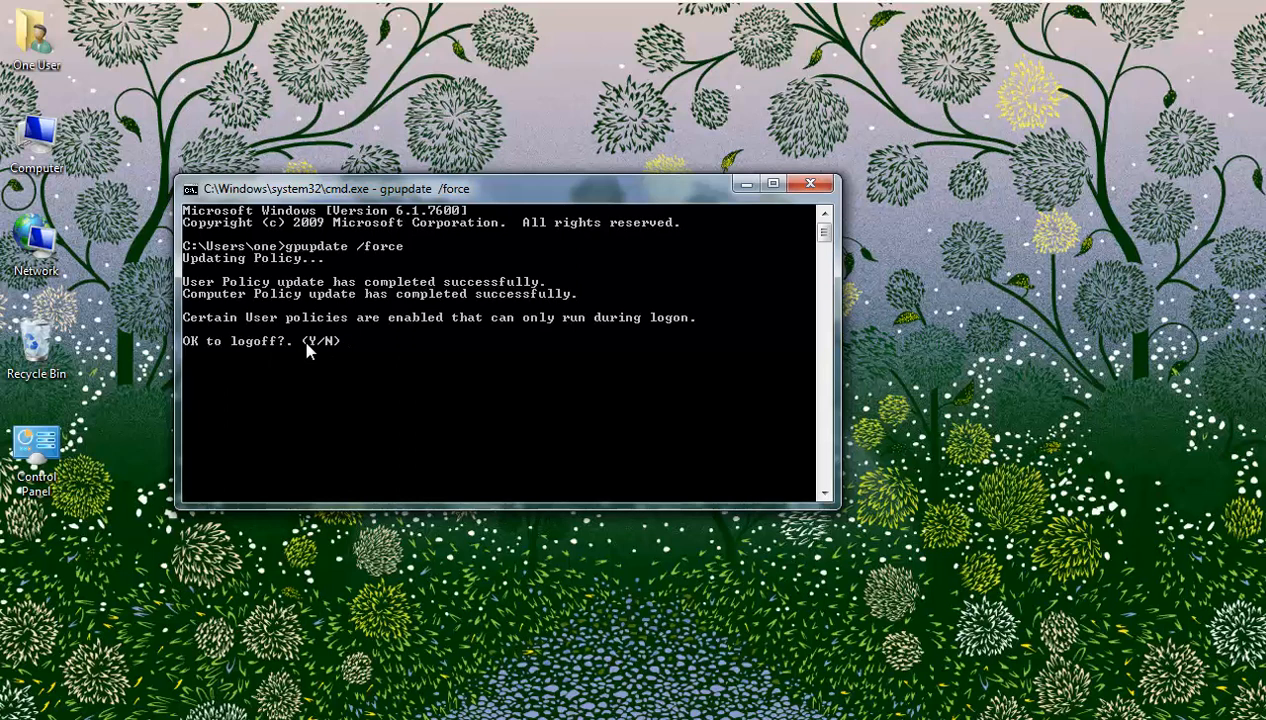
type("y")
key("Return")
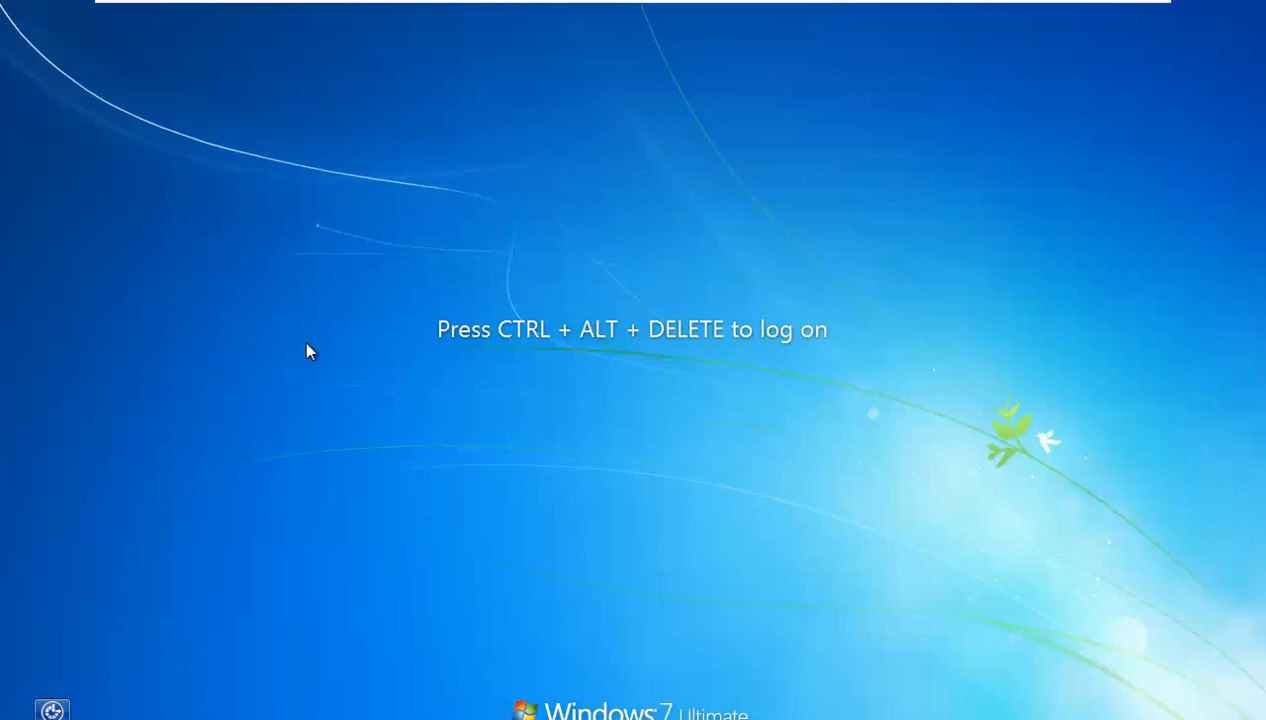
- Sign back on to Windows 7 with the user's password
key("ctrl+alt+Delete")
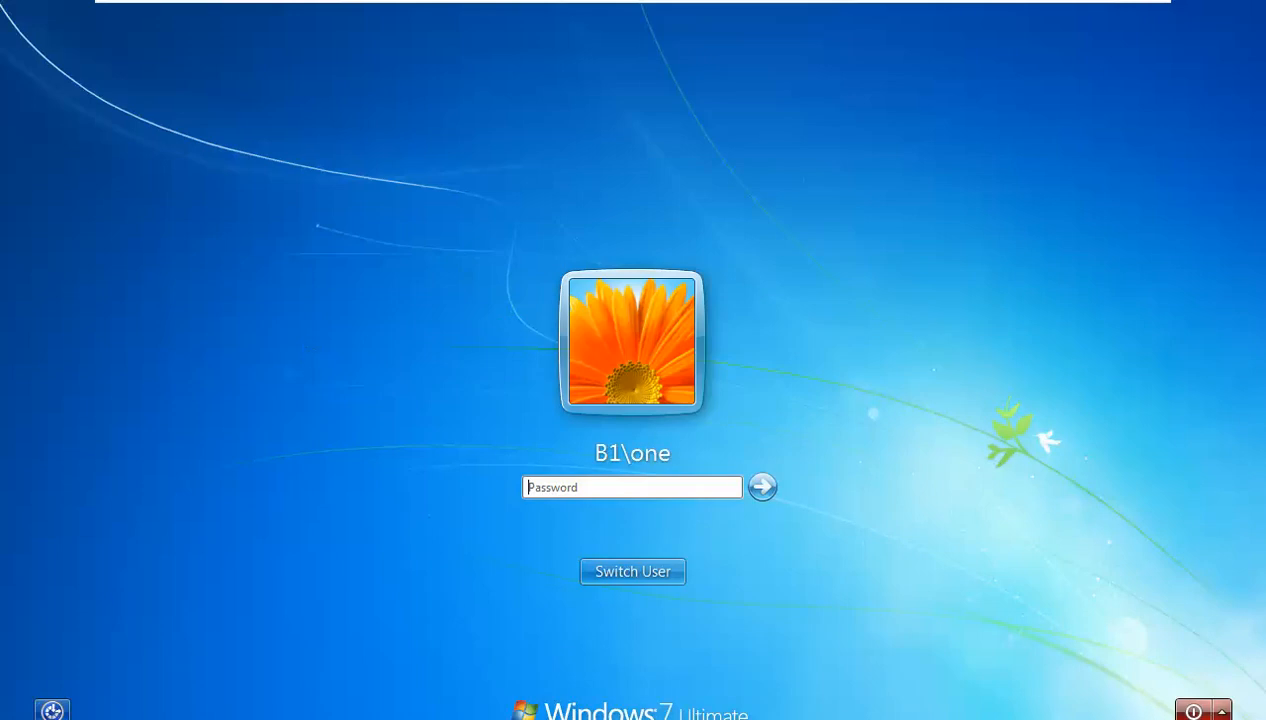
type("pass")
key("Return")
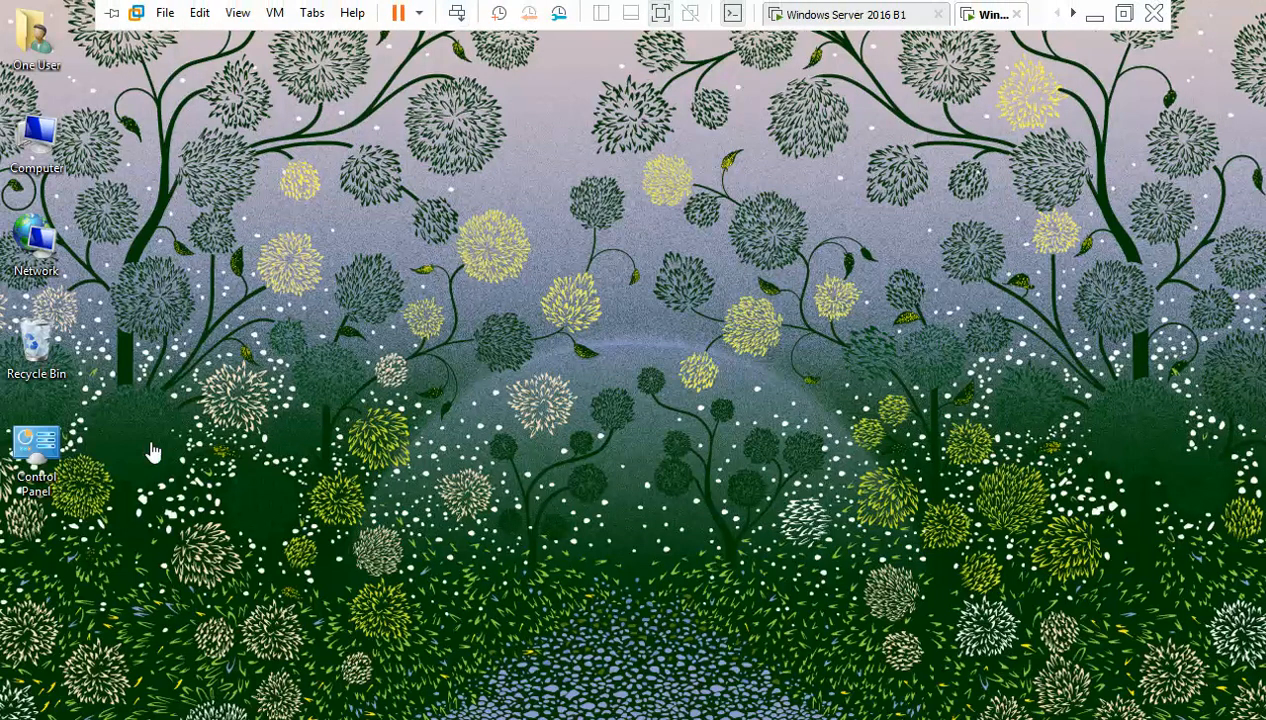
- Check the client's firewall page (domain still On), cancel the UAC prompt, and return to the server
double_click(40, 455)
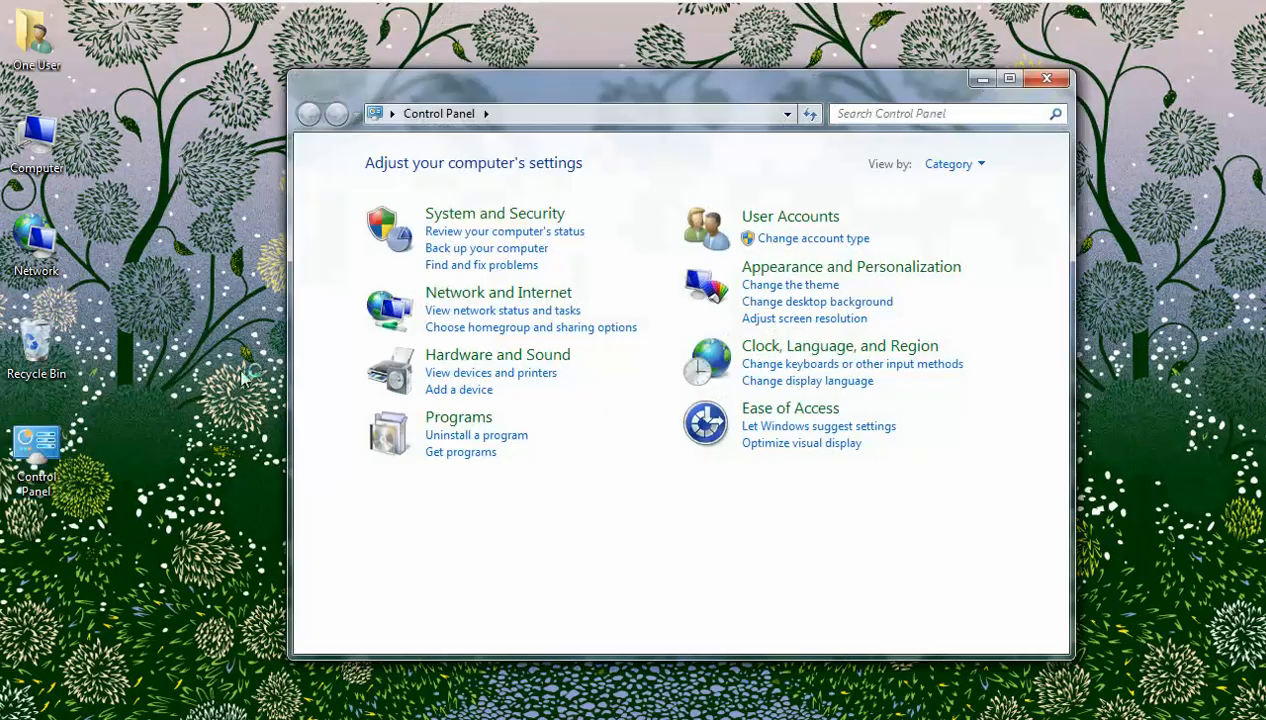
left_click(517, 218)
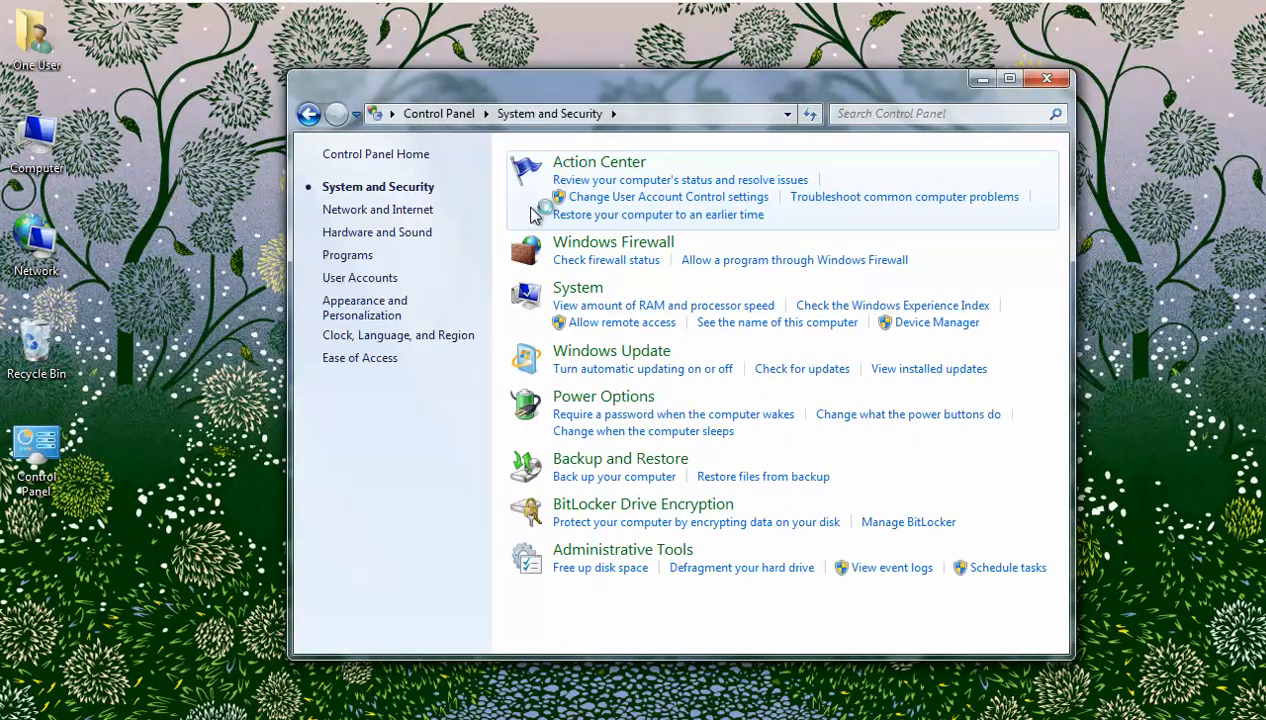
left_click(605, 243)
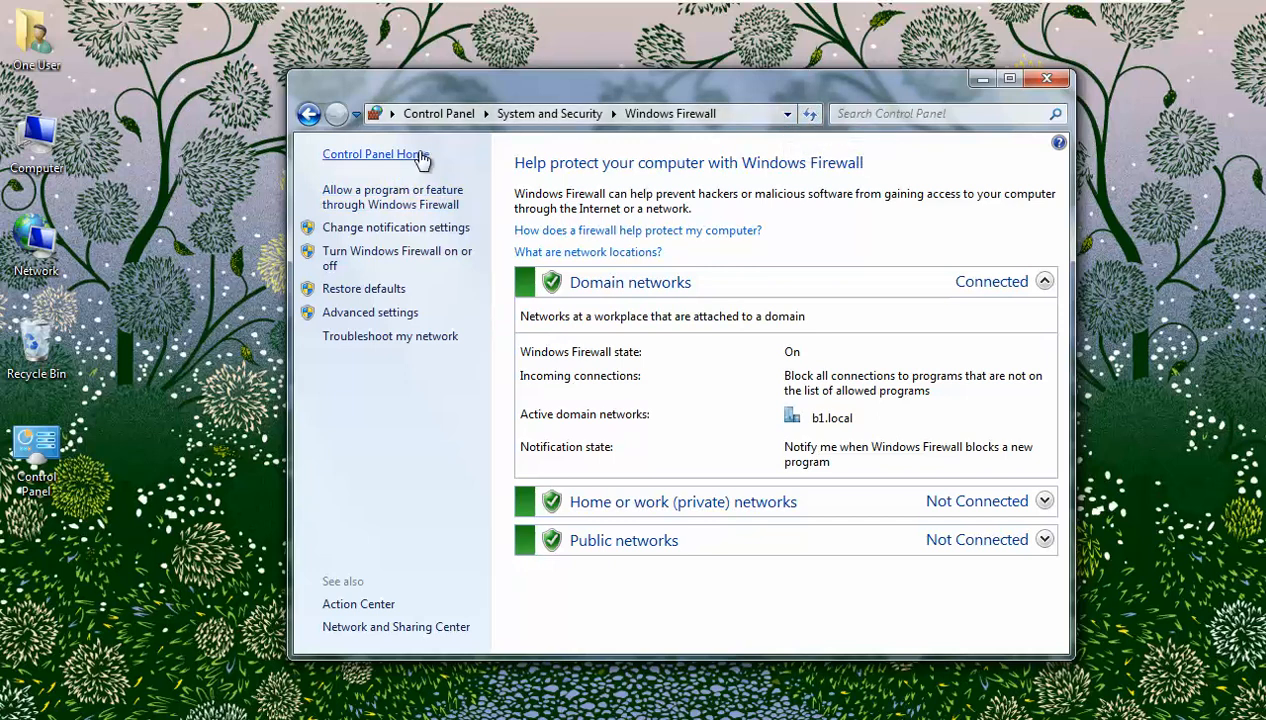
left_click(434, 252)
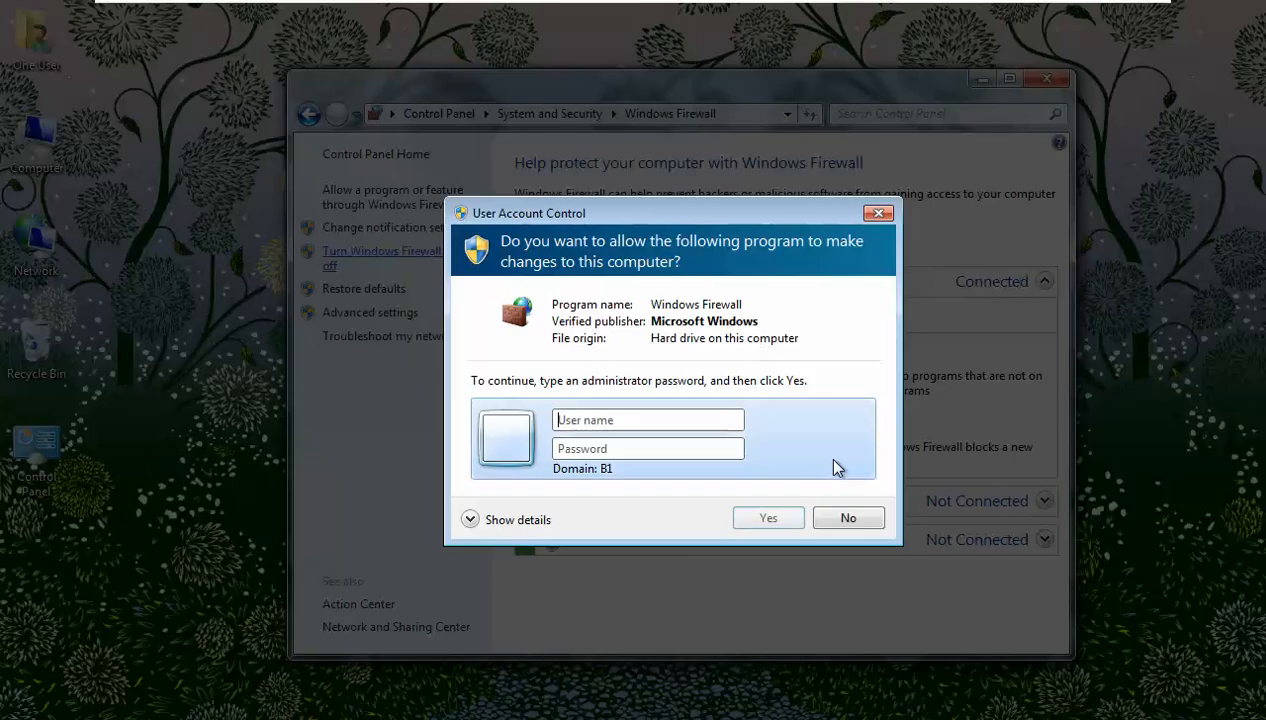
left_click(850, 518)
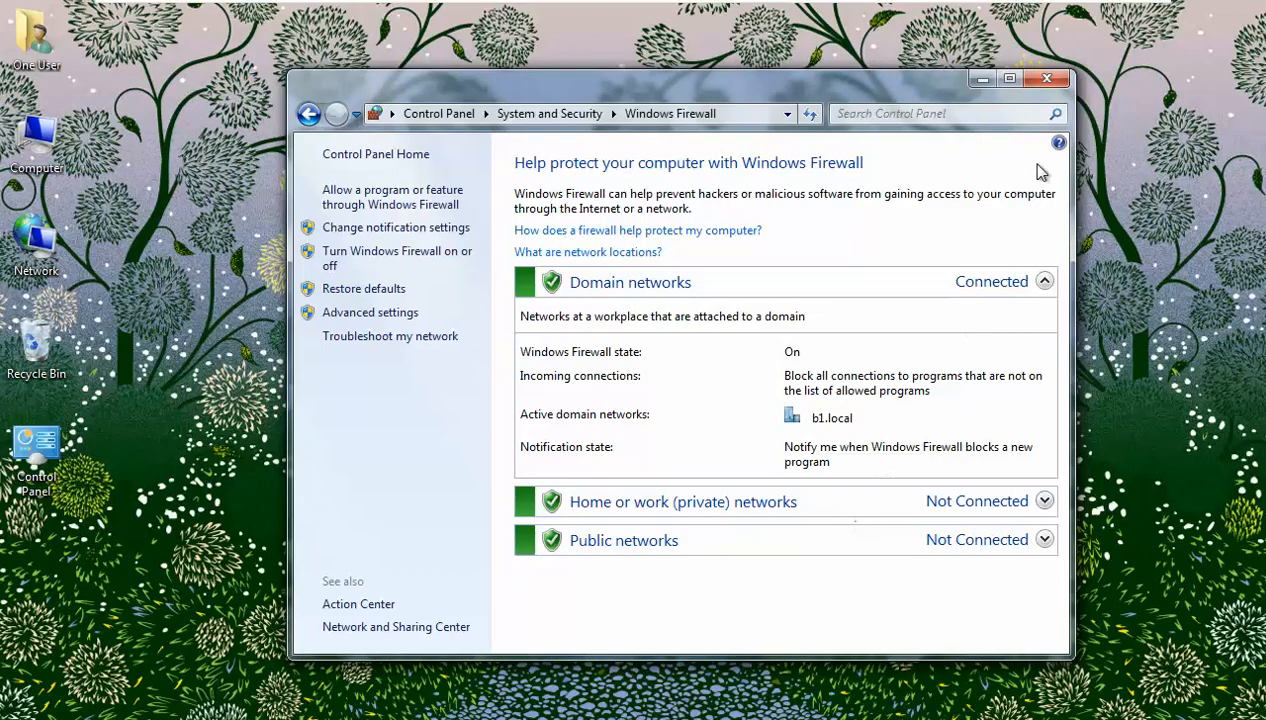
mouse_move(705, 5)
left_click(835, 14)
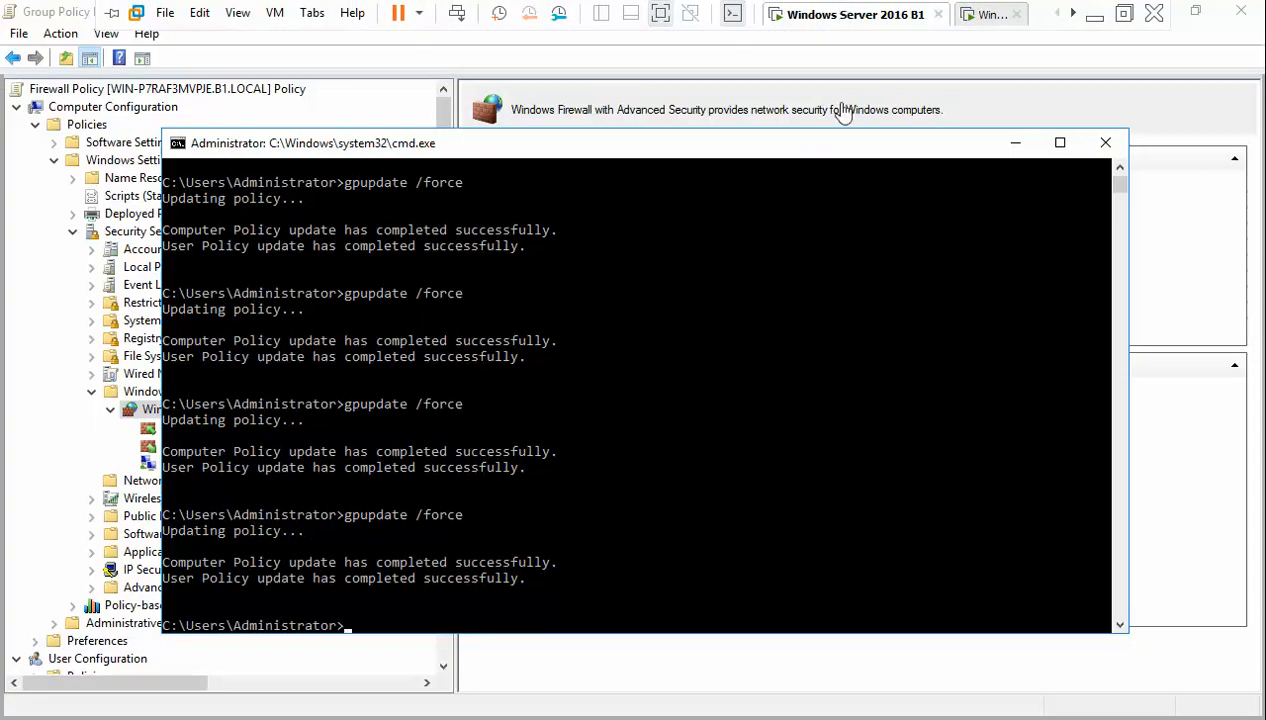
- View the Firewall Policy overview on the server, then review and close the client's Windows Firewall window
left_click(1166, 380)
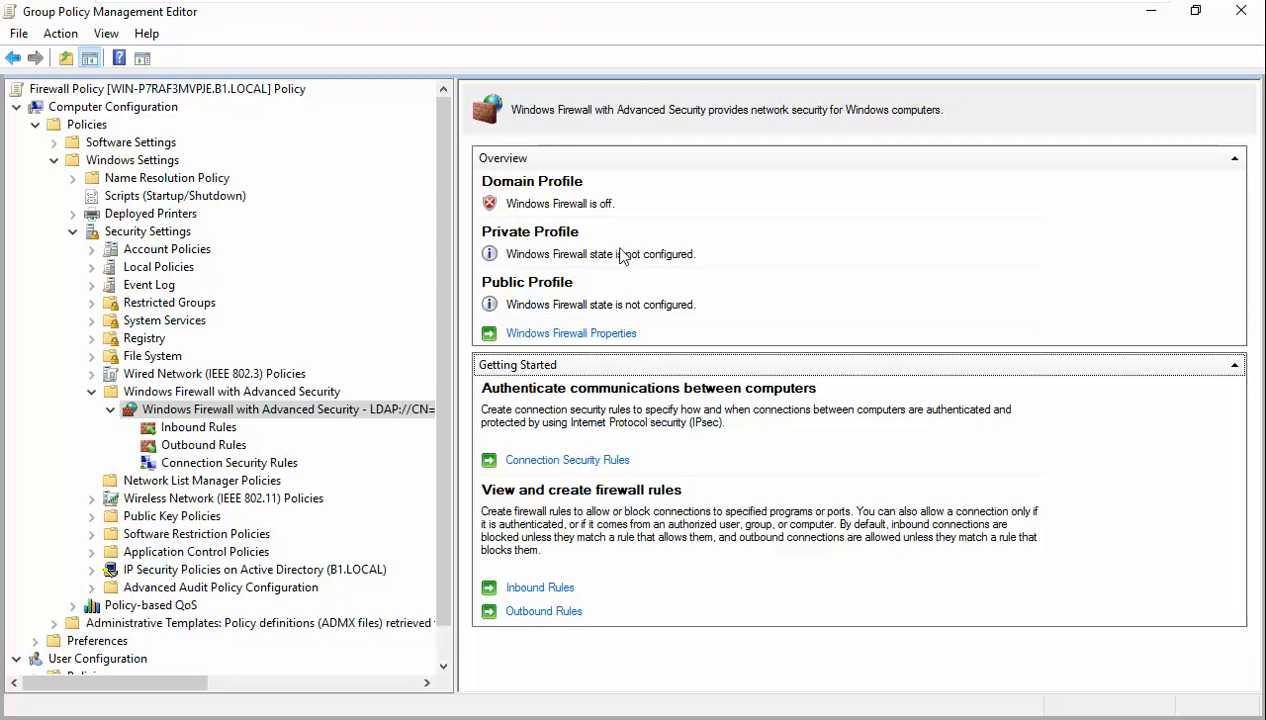
mouse_move(782, 8)
left_click(993, 14)
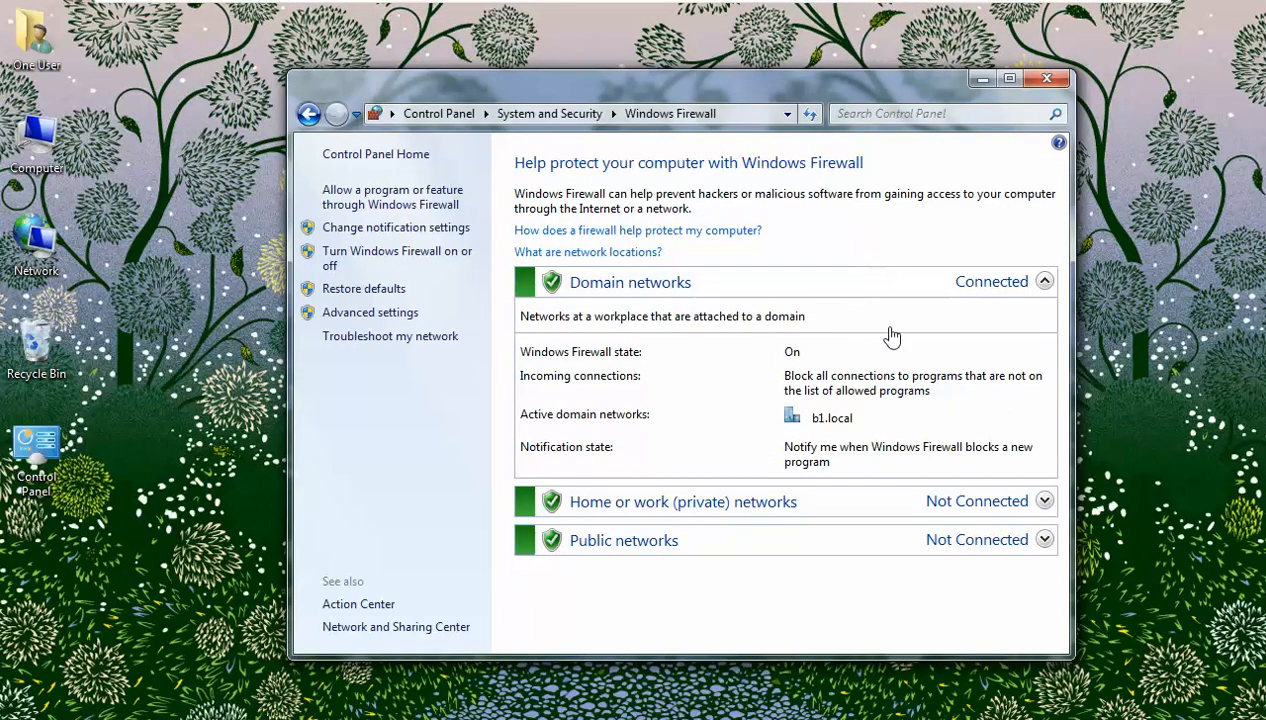
left_click(1043, 282)
left_click(1043, 282)
left_click(1050, 77)
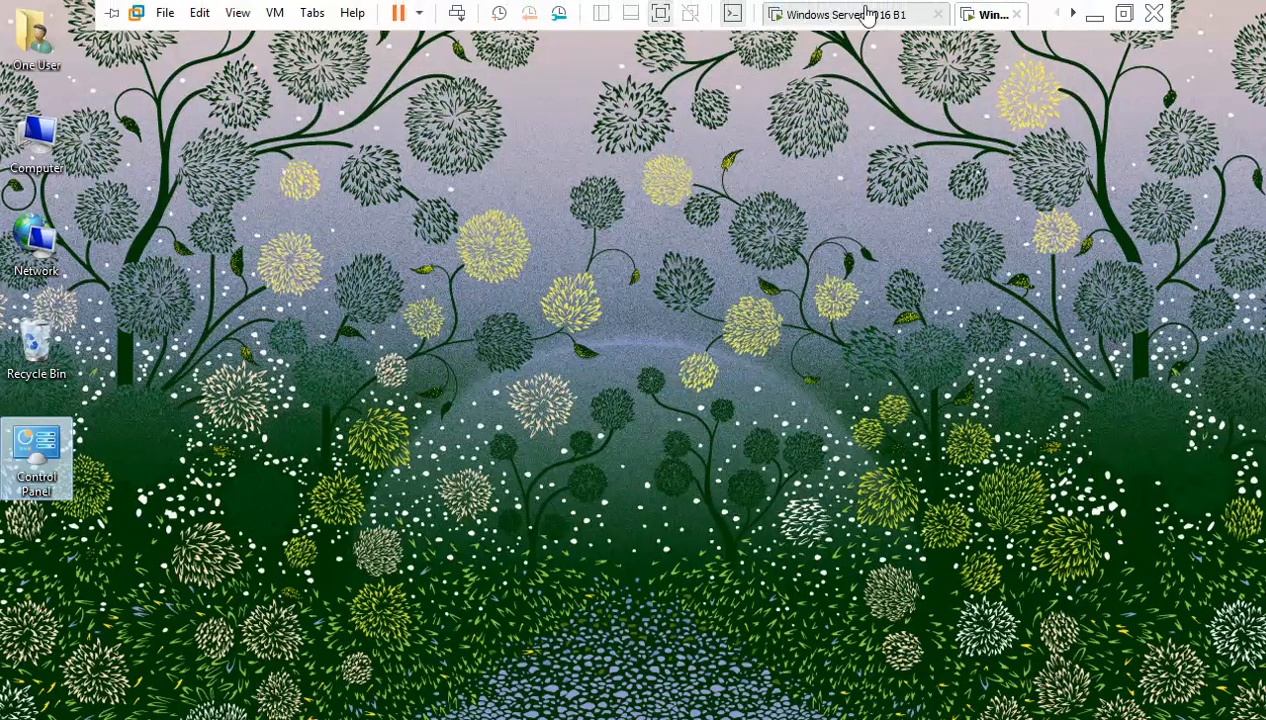
- Rerun gpupdate /force in the server's command prompt, then go back to the Windows 7 client
left_click(850, 14)
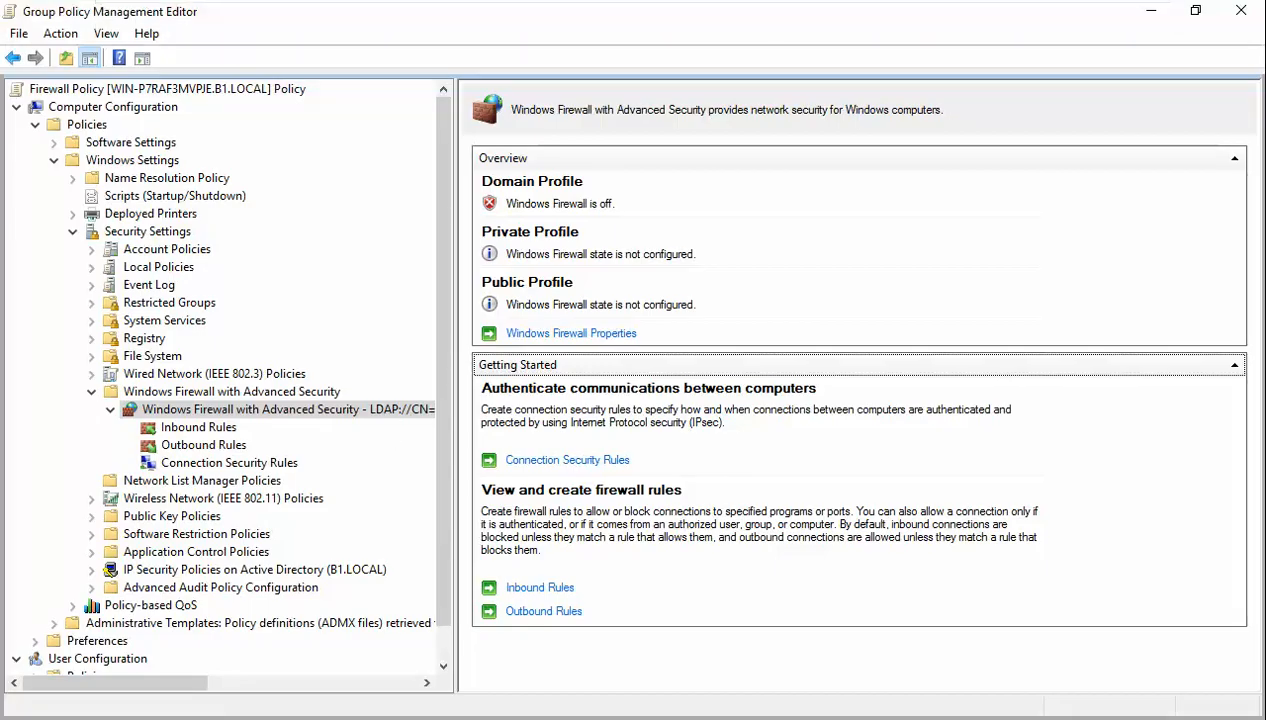
mouse_move(314, 718)
left_click(366, 718)
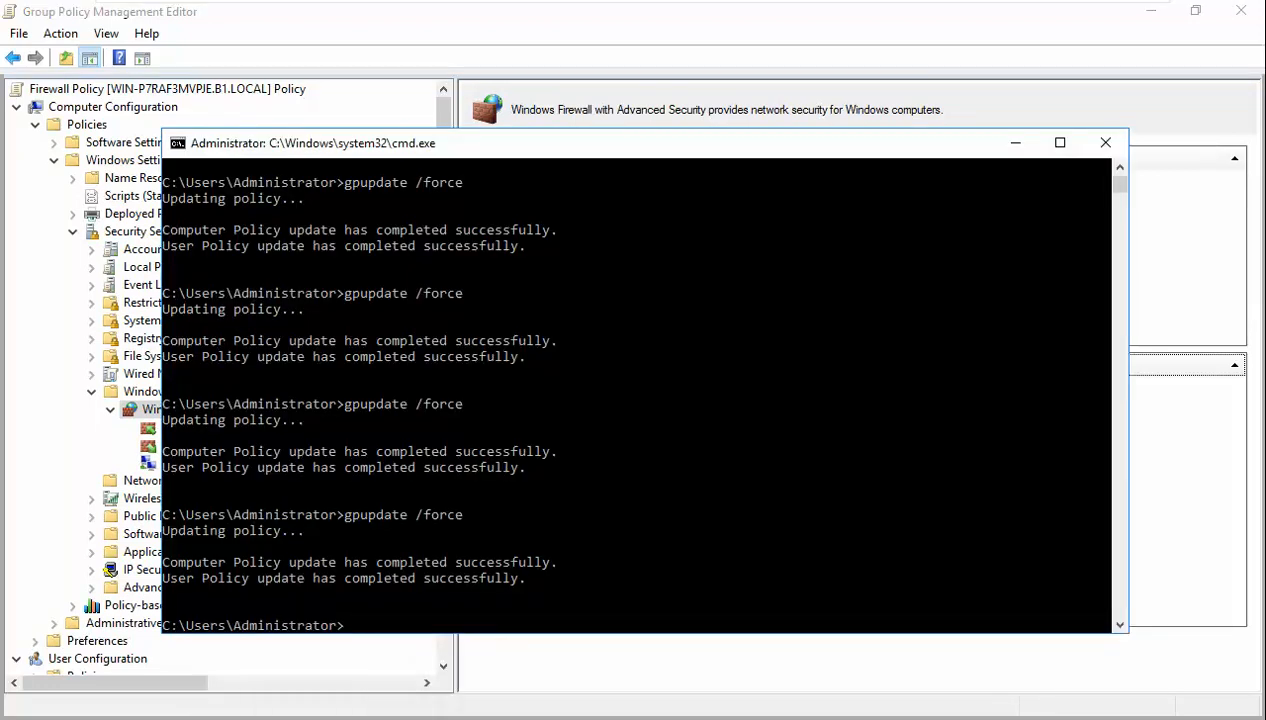
left_click(497, 516)
key("Up")
key("Return")
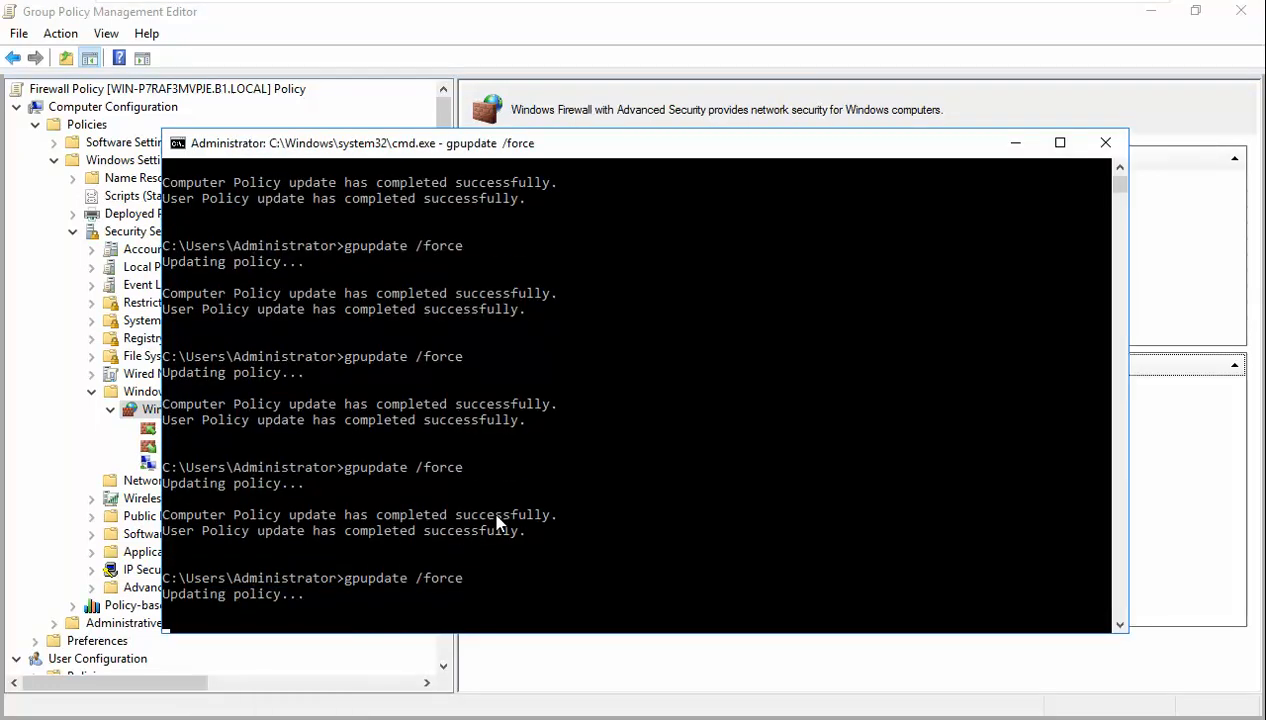
mouse_move(591, 10)
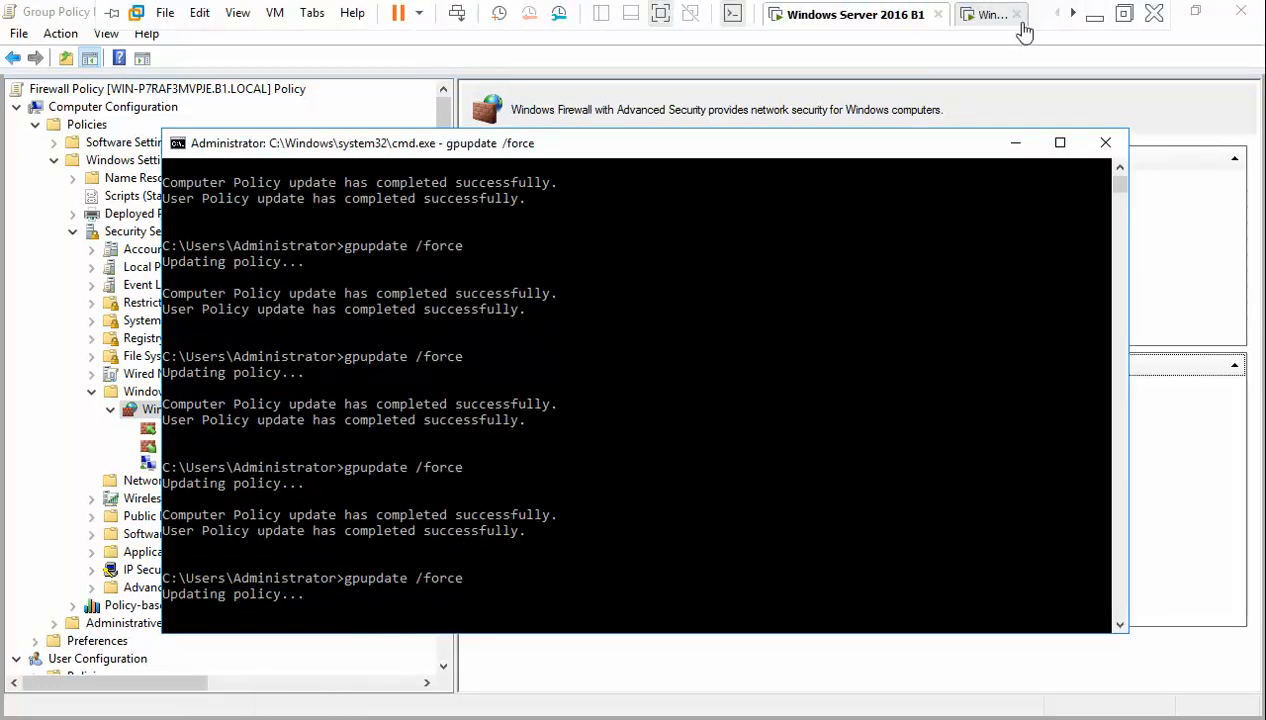
left_click(985, 16)
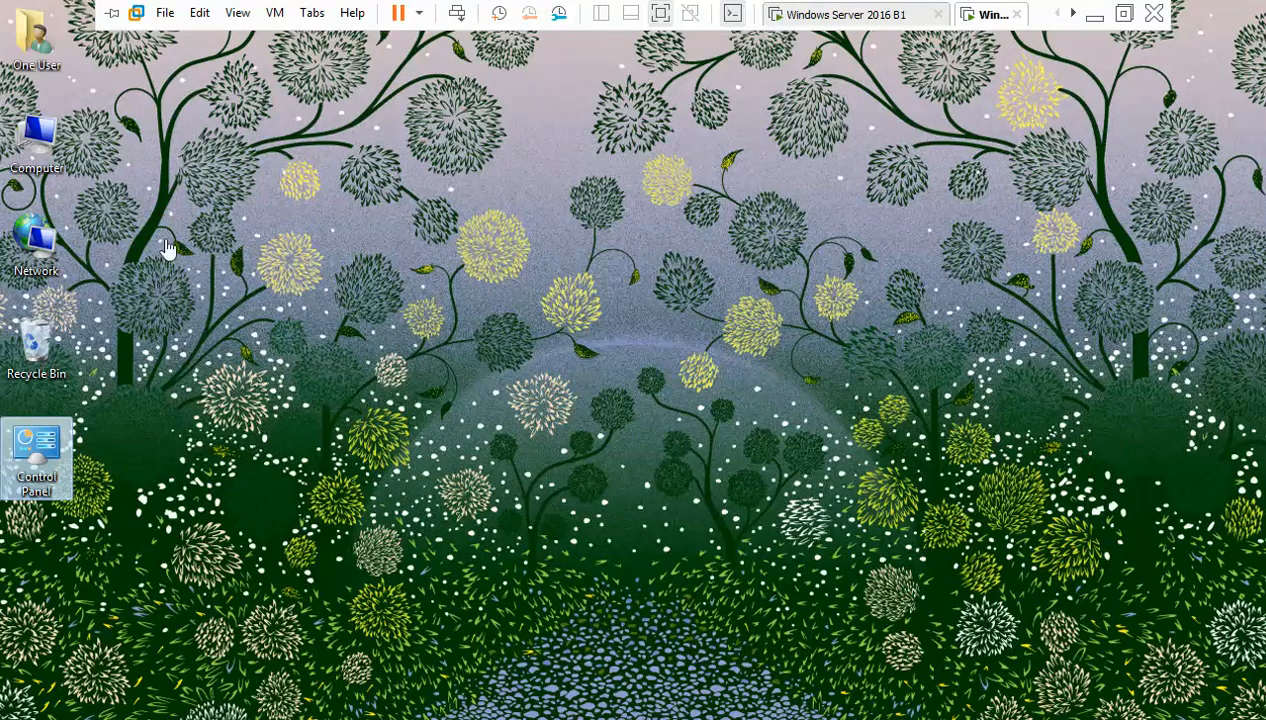
- Inspect the office_share and server_share network drives in the Computer window, then close it
double_click(58, 140)
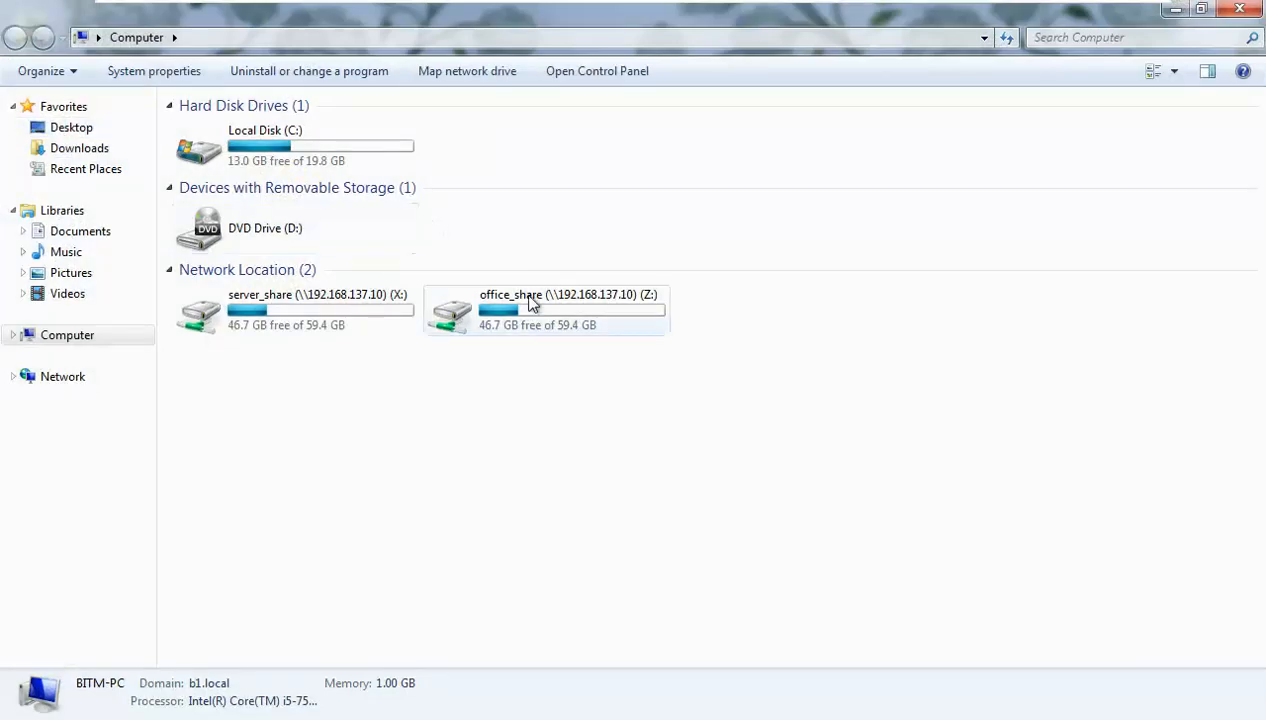
left_click(505, 312)
left_click(304, 325)
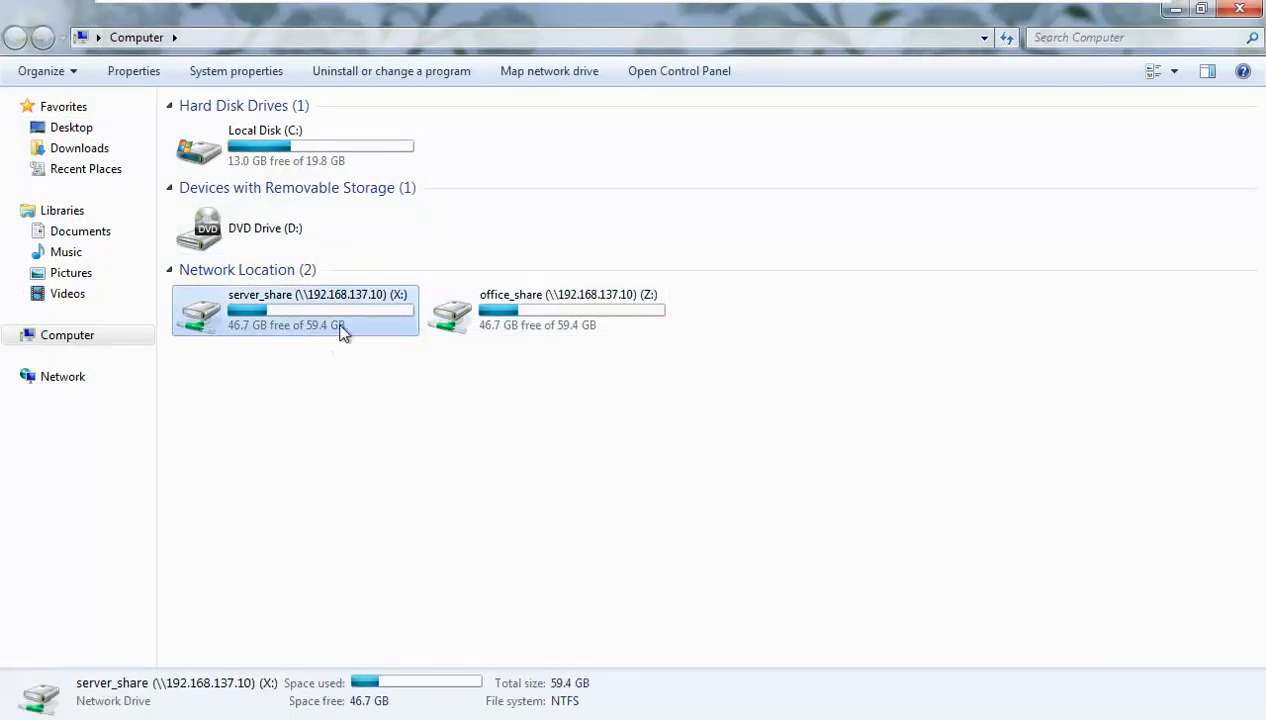
left_click(1239, 9)
- Launch cmd from Start, run gpupdate /force, and confirm the log-off prompt
key("super")
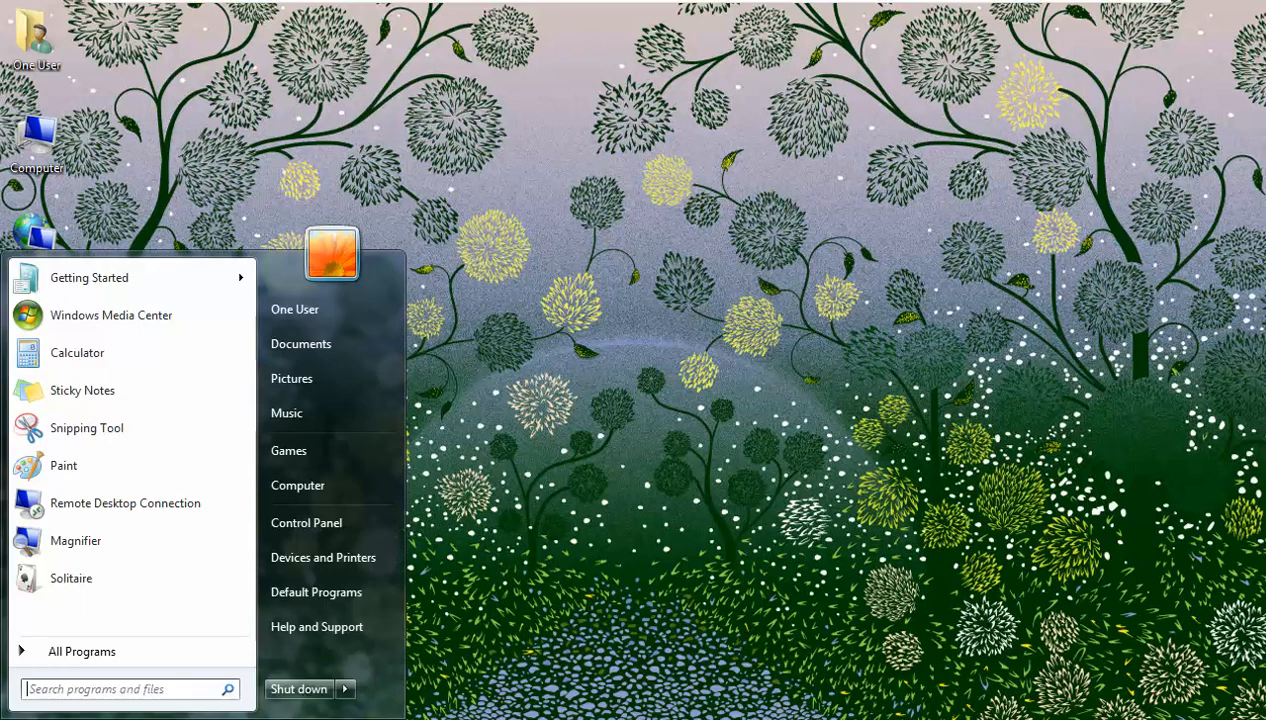
type("cmd")
key("Return")
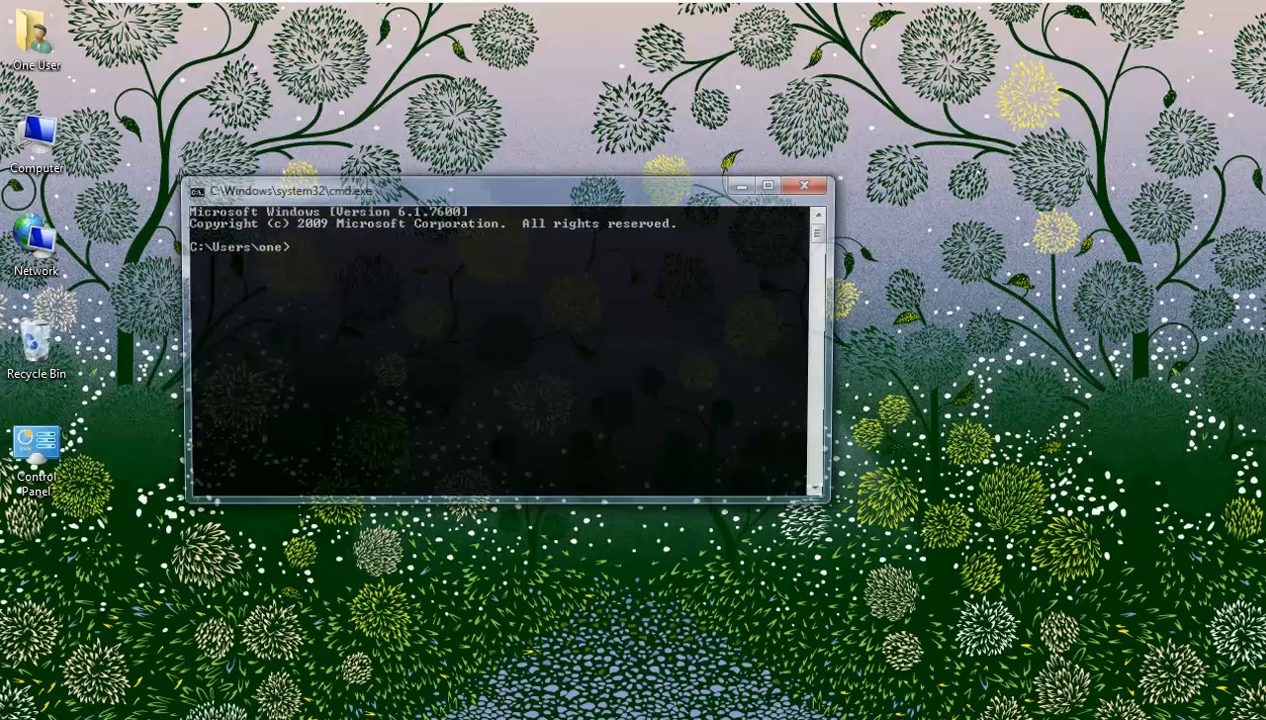
type("gpupda")
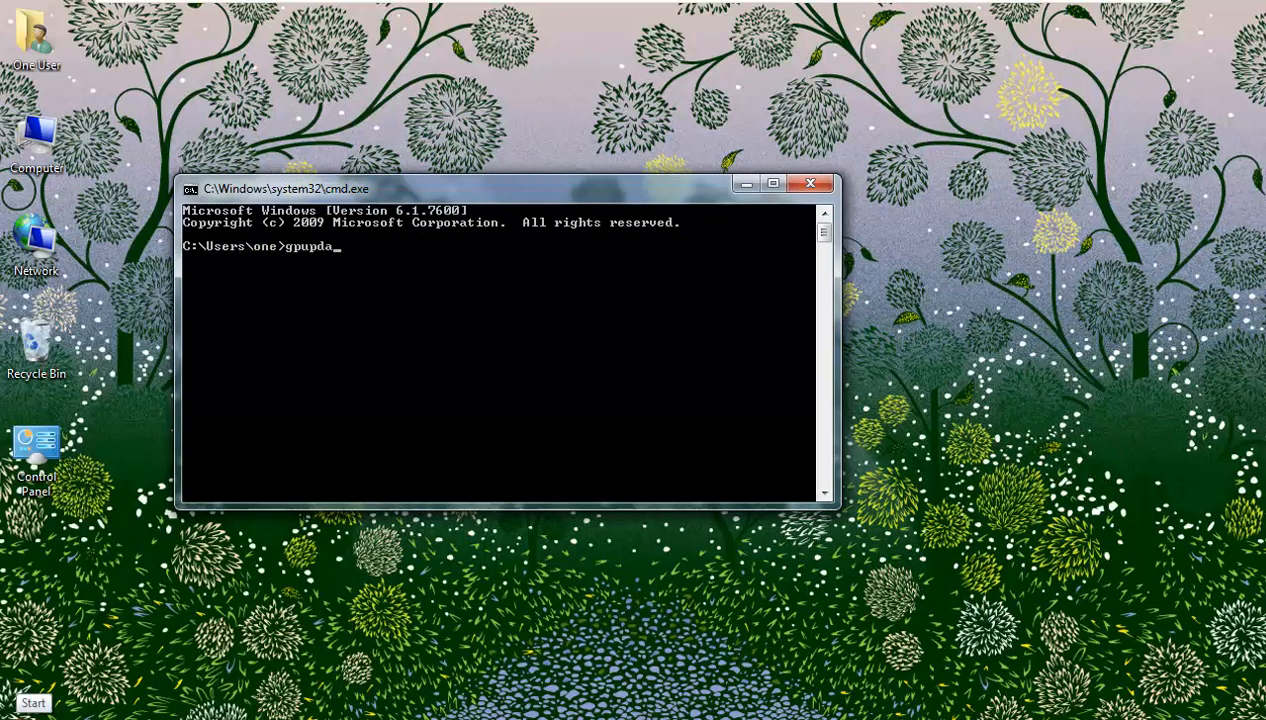
type("te /force")
key("Return")
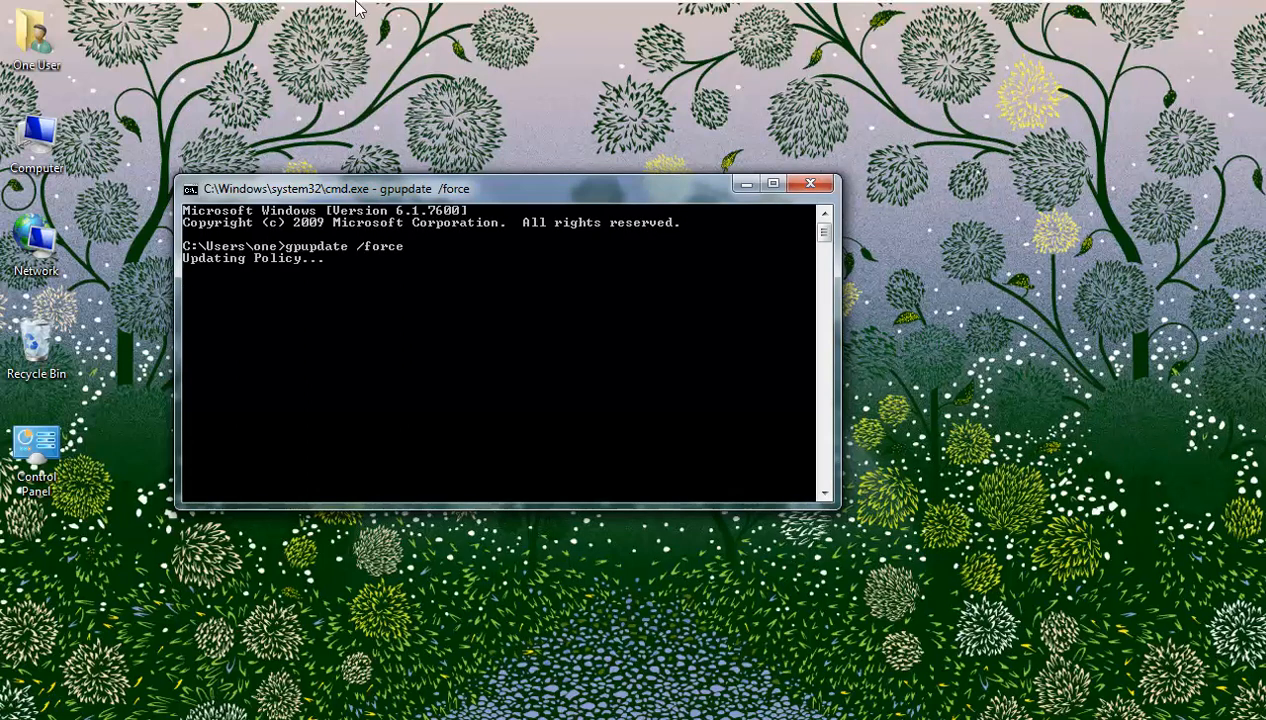
mouse_move(959, 6)
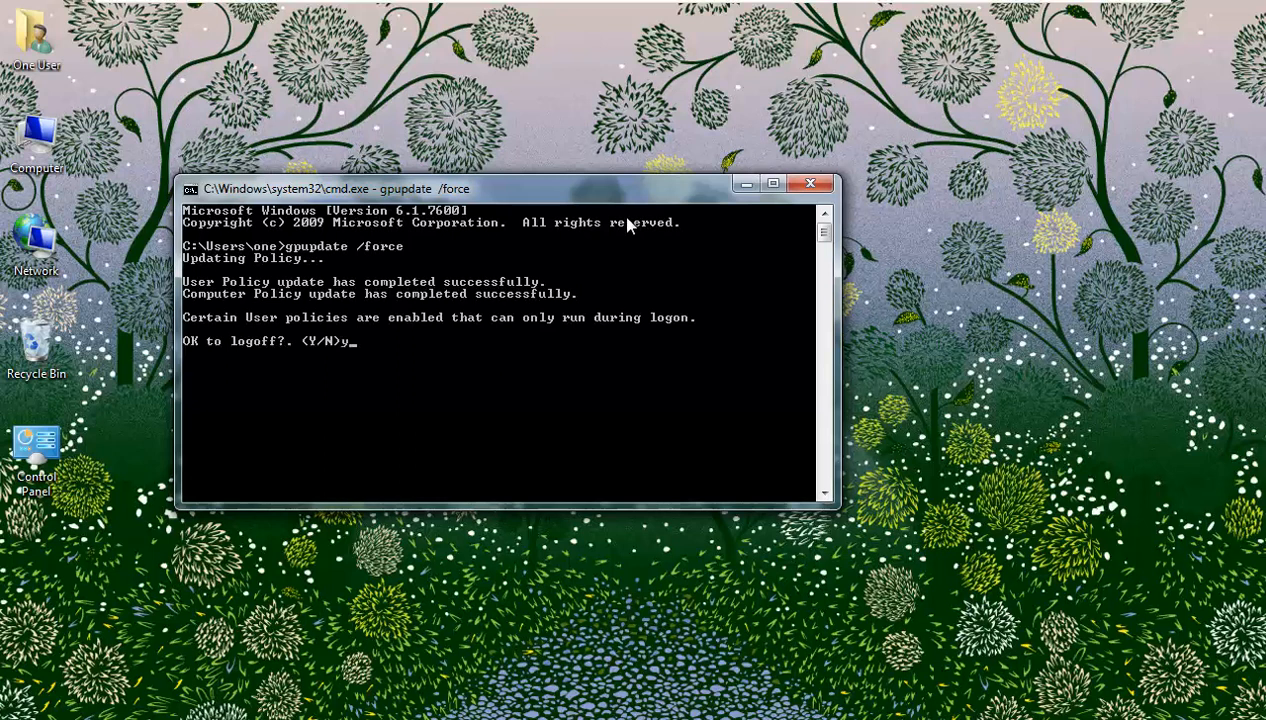
key("Return")
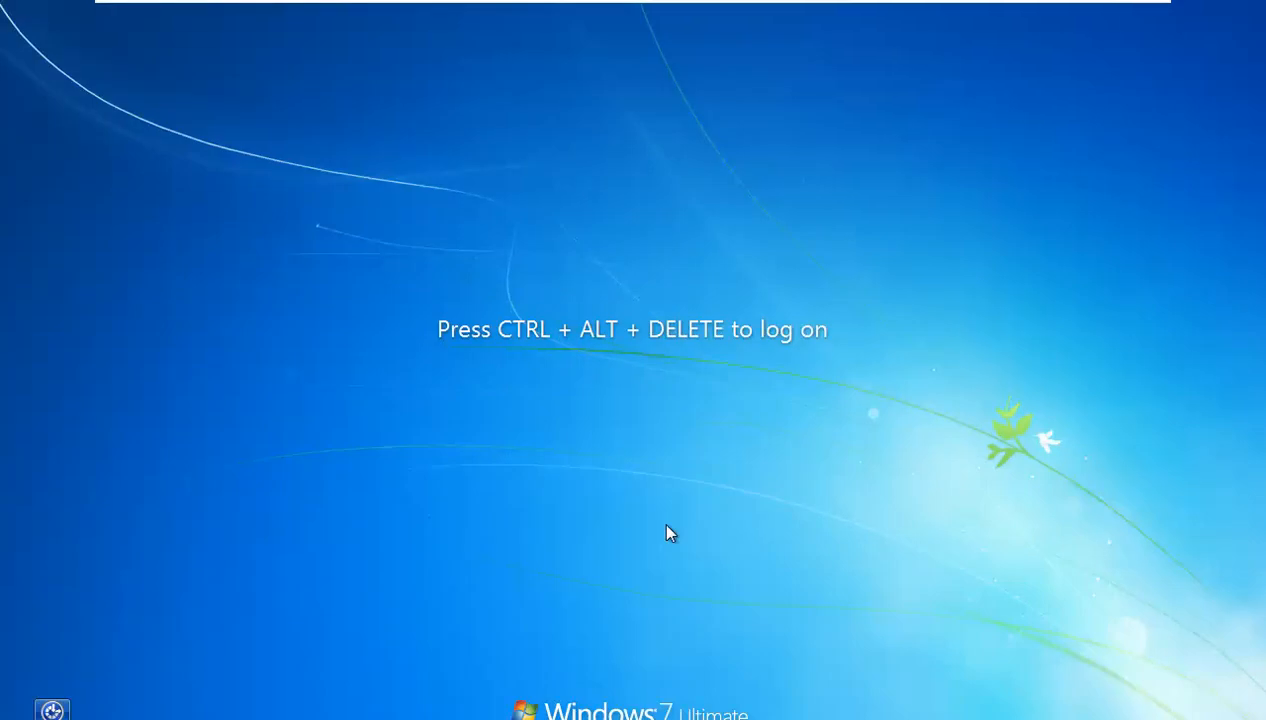
- Log back on to the Windows 7 client with the account password and refresh the desktop twice
key("ctrl+alt+Delete")
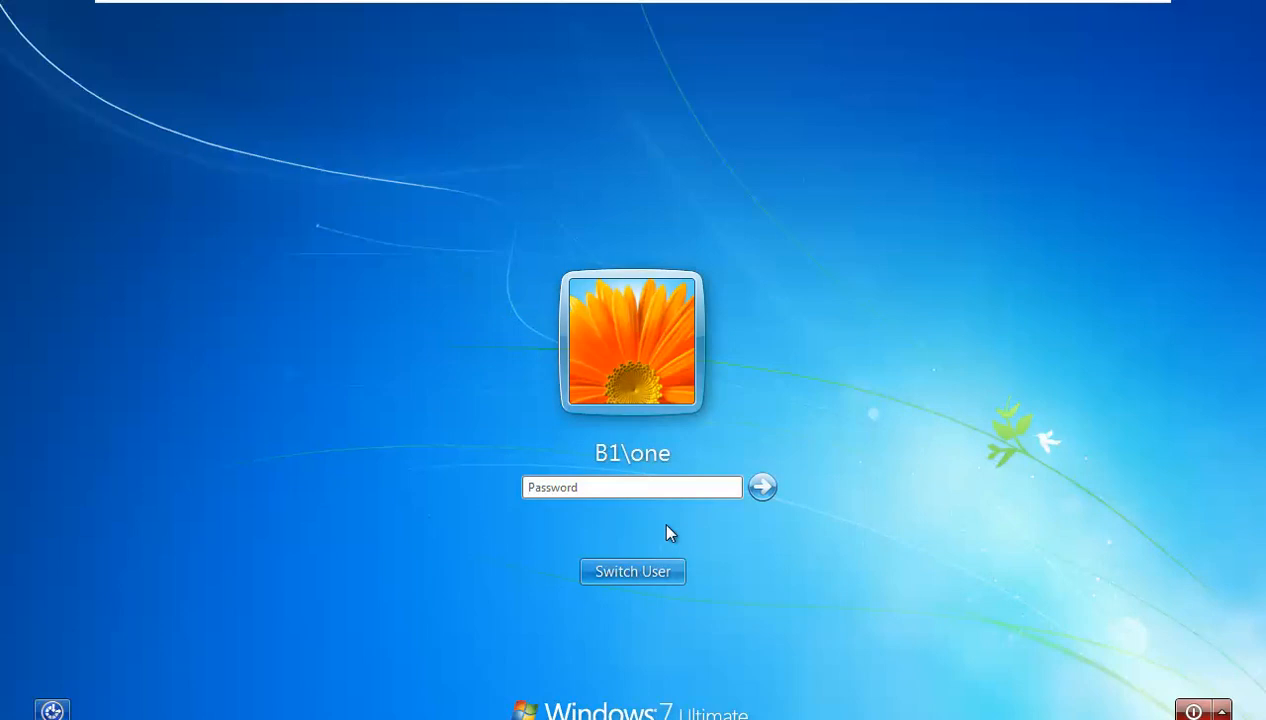
type("•••")
key("Return")
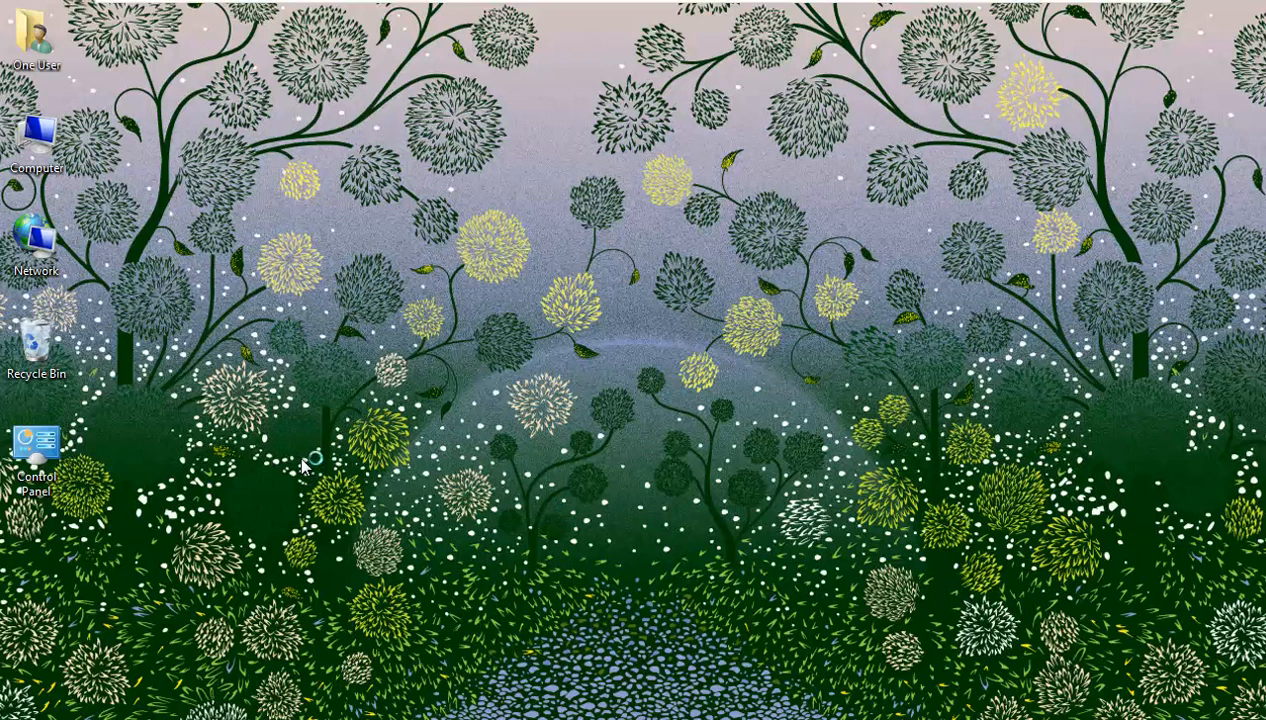
right_click(397, 181)
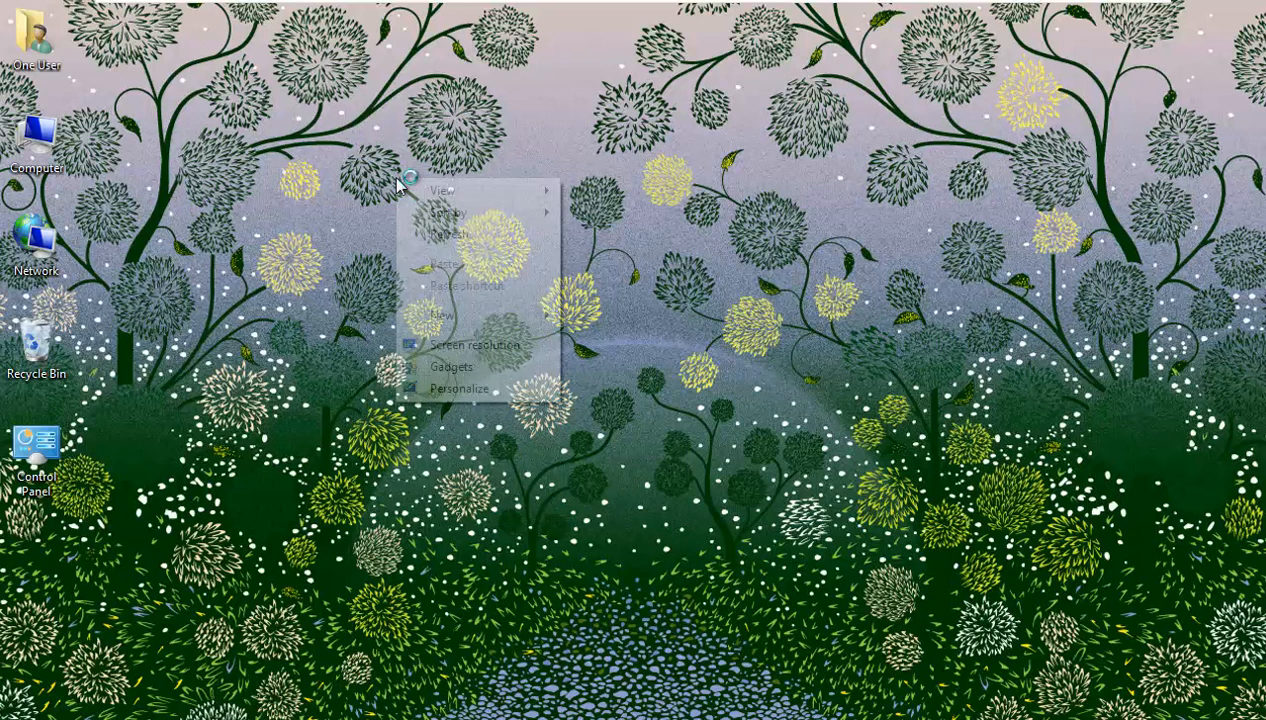
left_click(454, 233)
right_click(430, 207)
left_click(476, 262)
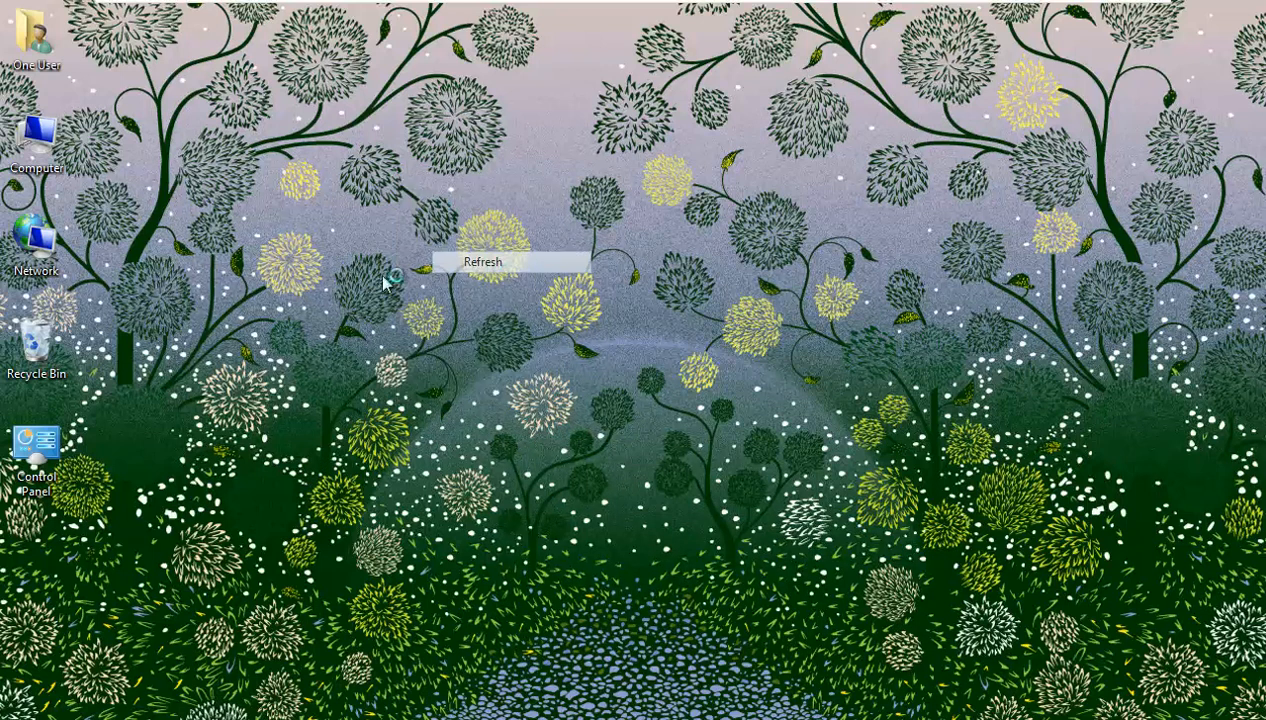
- Check the Windows Firewall status under Control Panel > System and Security
double_click(44, 458)
left_click(520, 214)
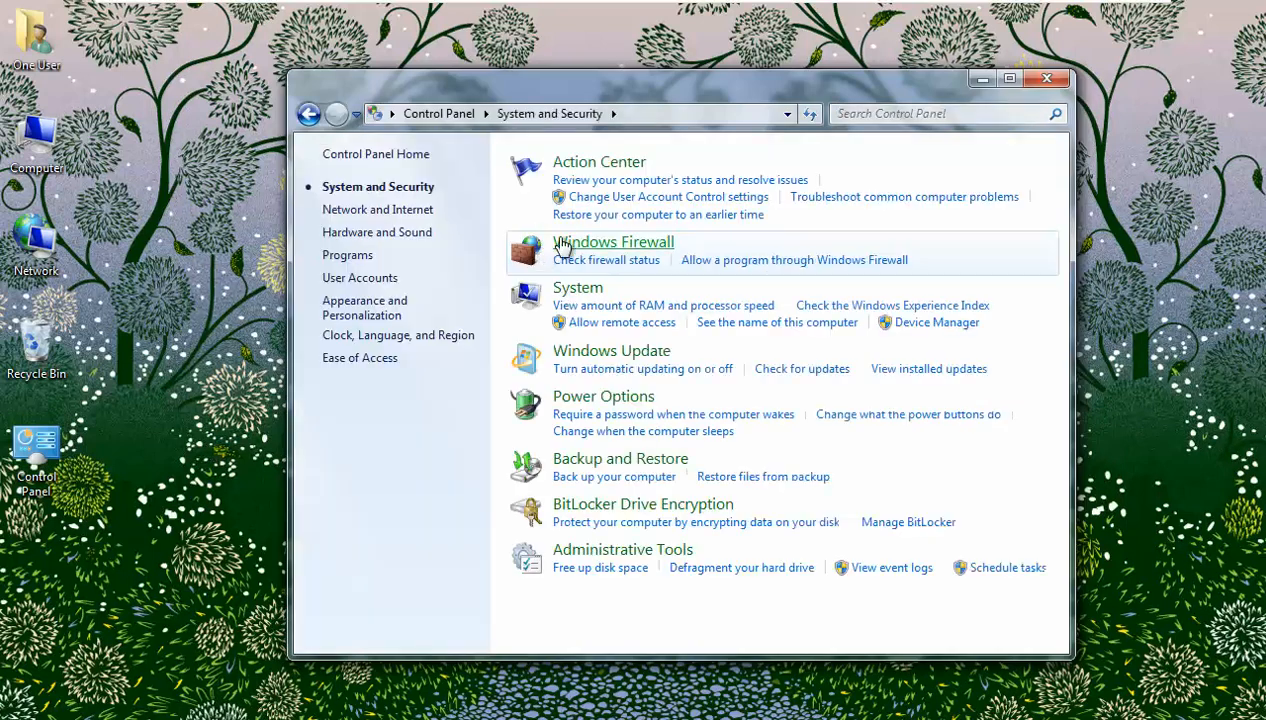
left_click(588, 258)
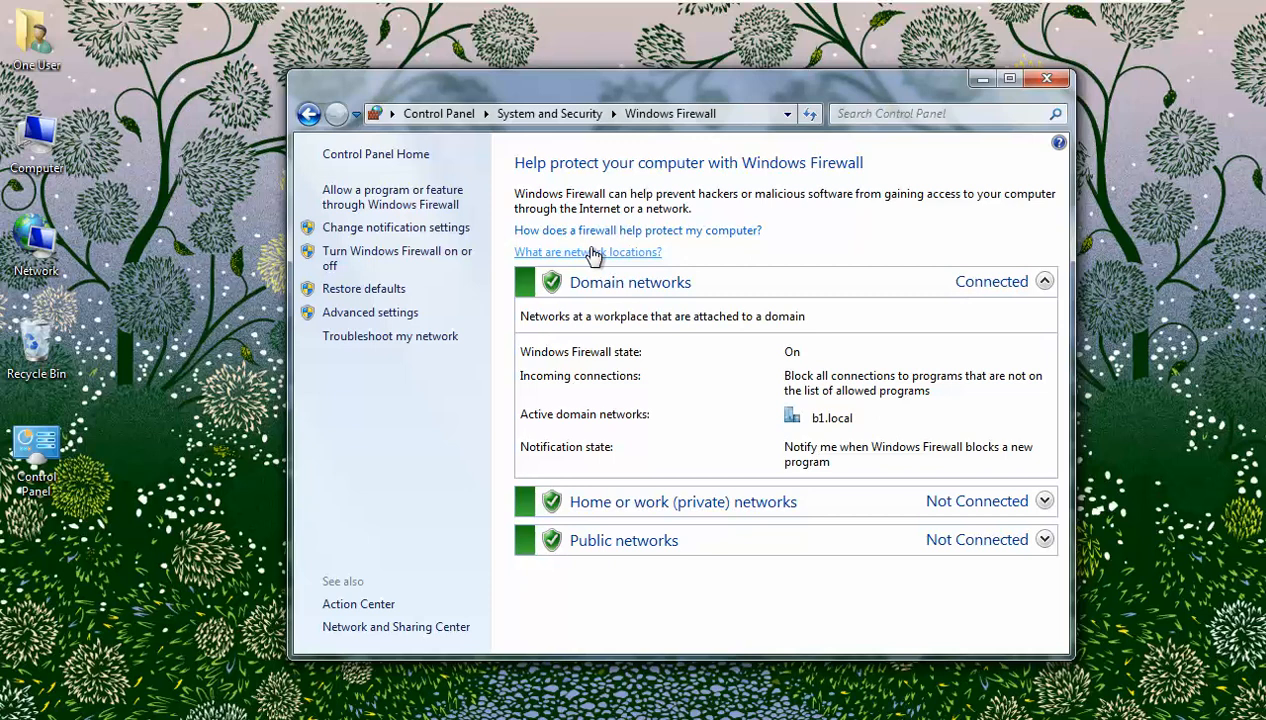
- Close the firewall window, restart the Windows 7 client, and switch to the domain server
left_click(1046, 78)
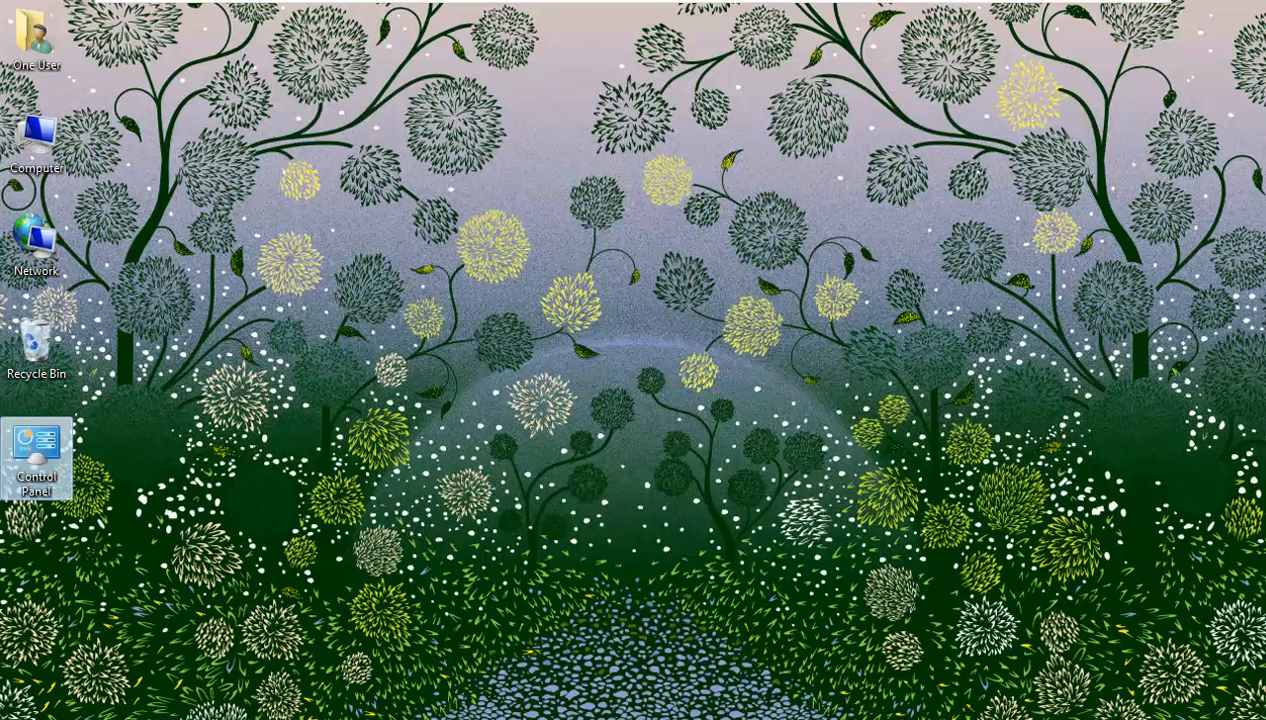
key("super")
mouse_move(346, 690)
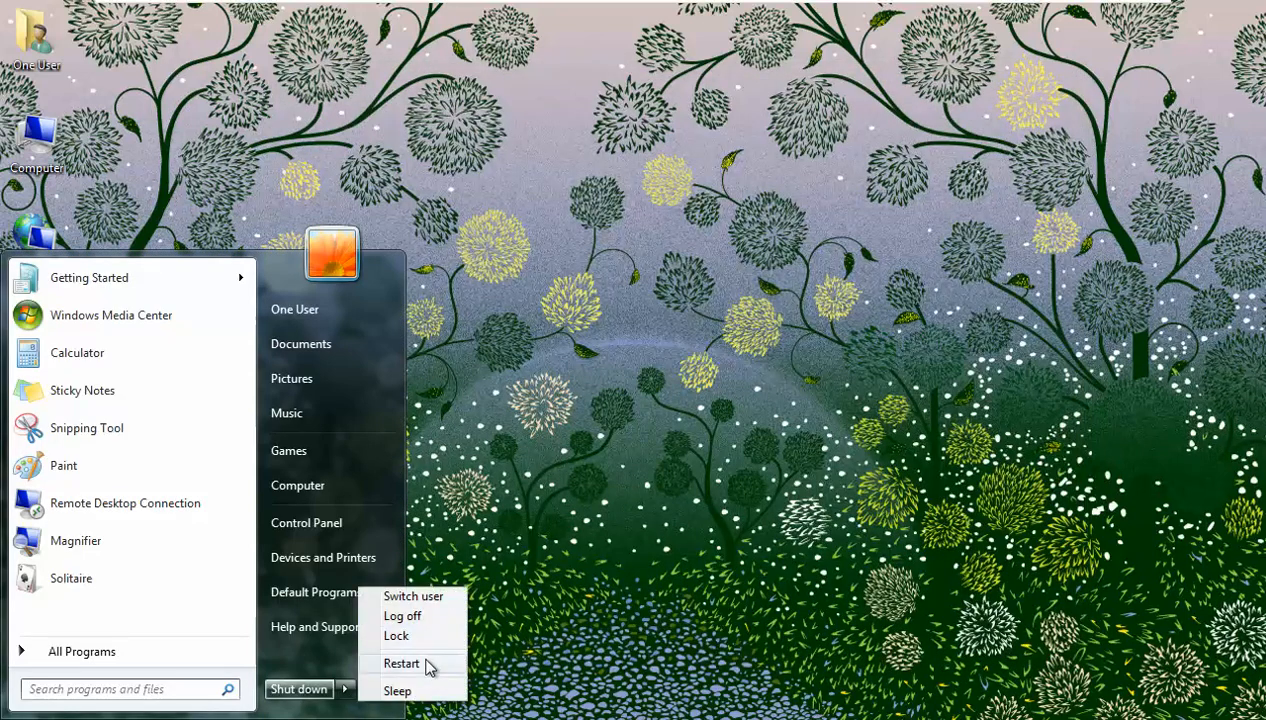
left_click(402, 664)
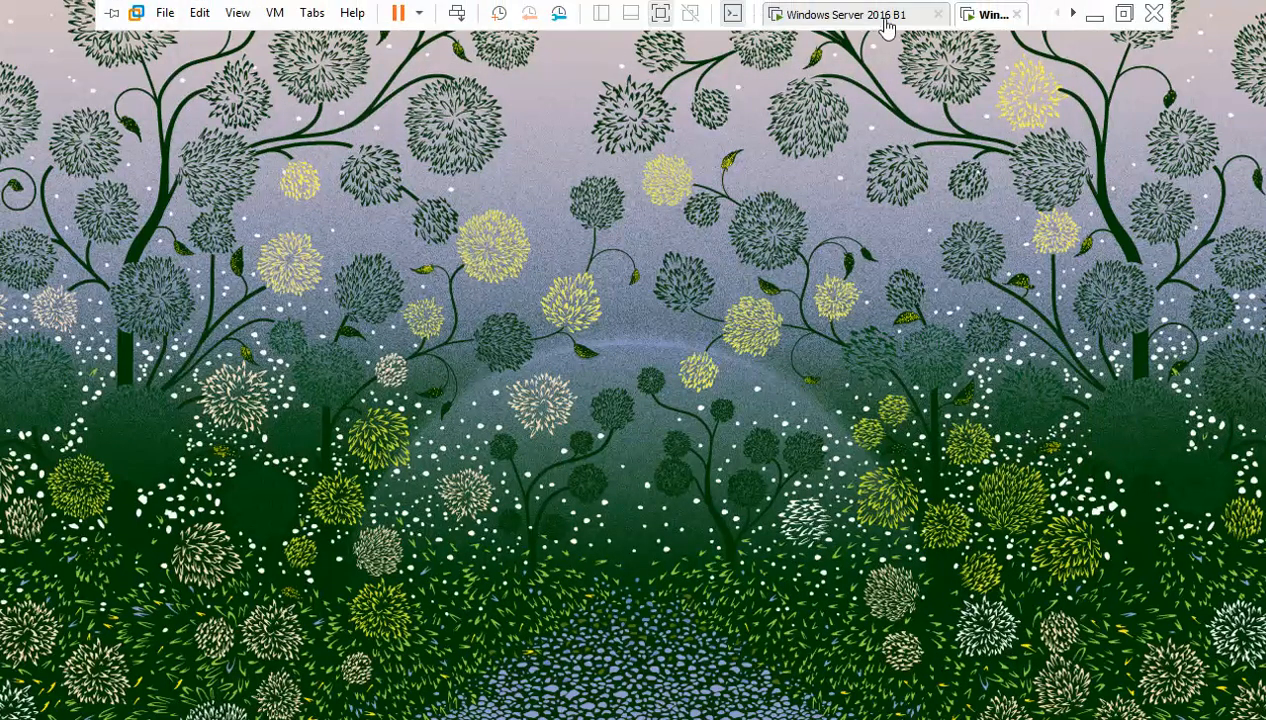
left_click(885, 22)
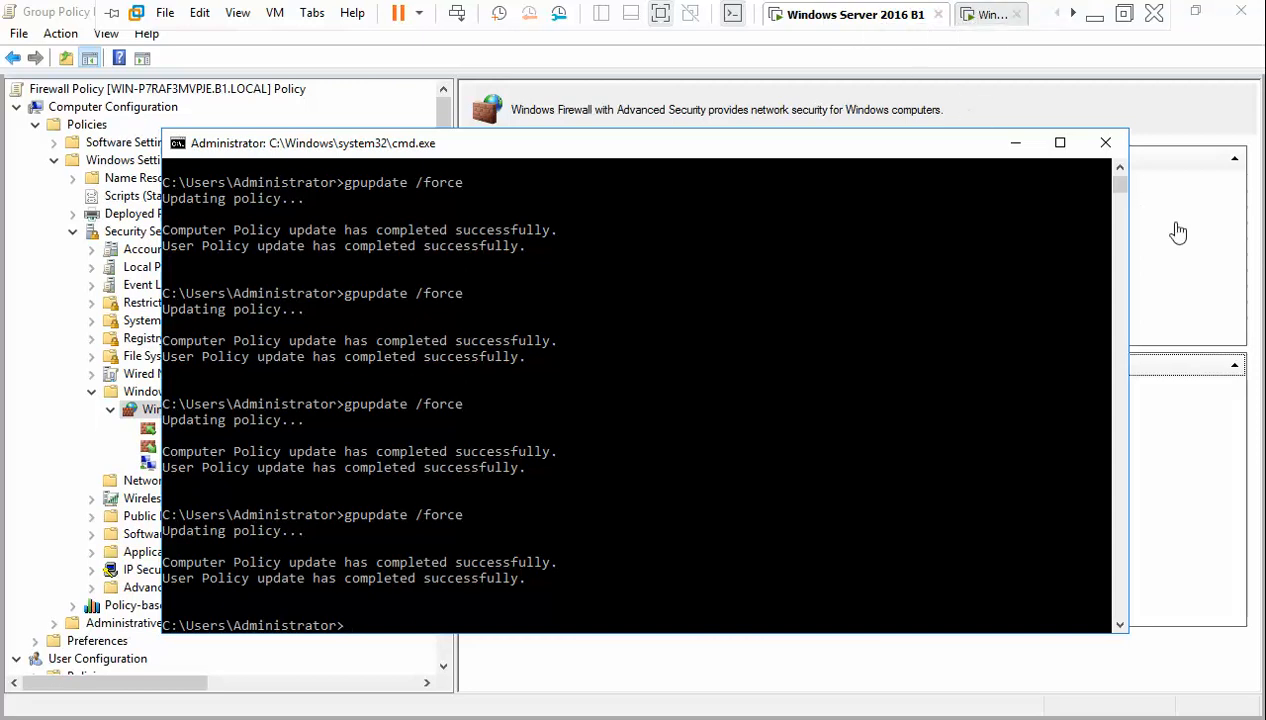
- Bring the policy editor in front of the command window, restore it and move it lower
left_click(1134, 126)
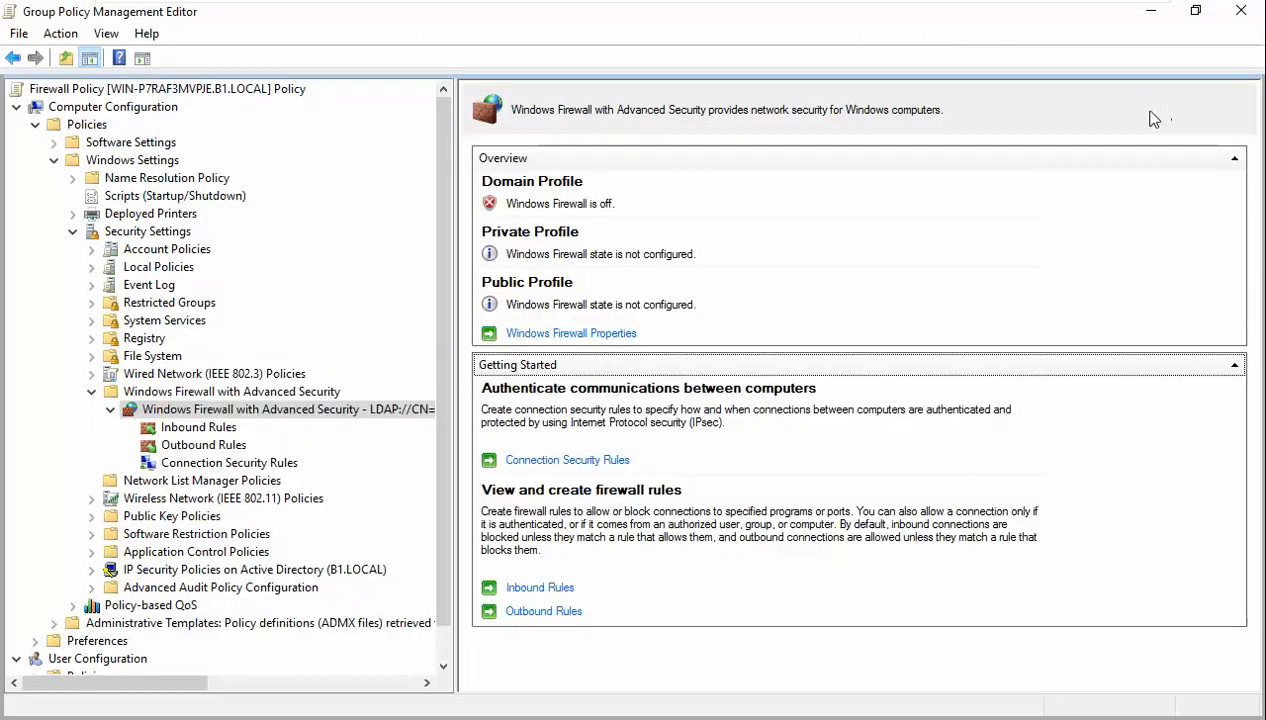
left_click(1195, 11)
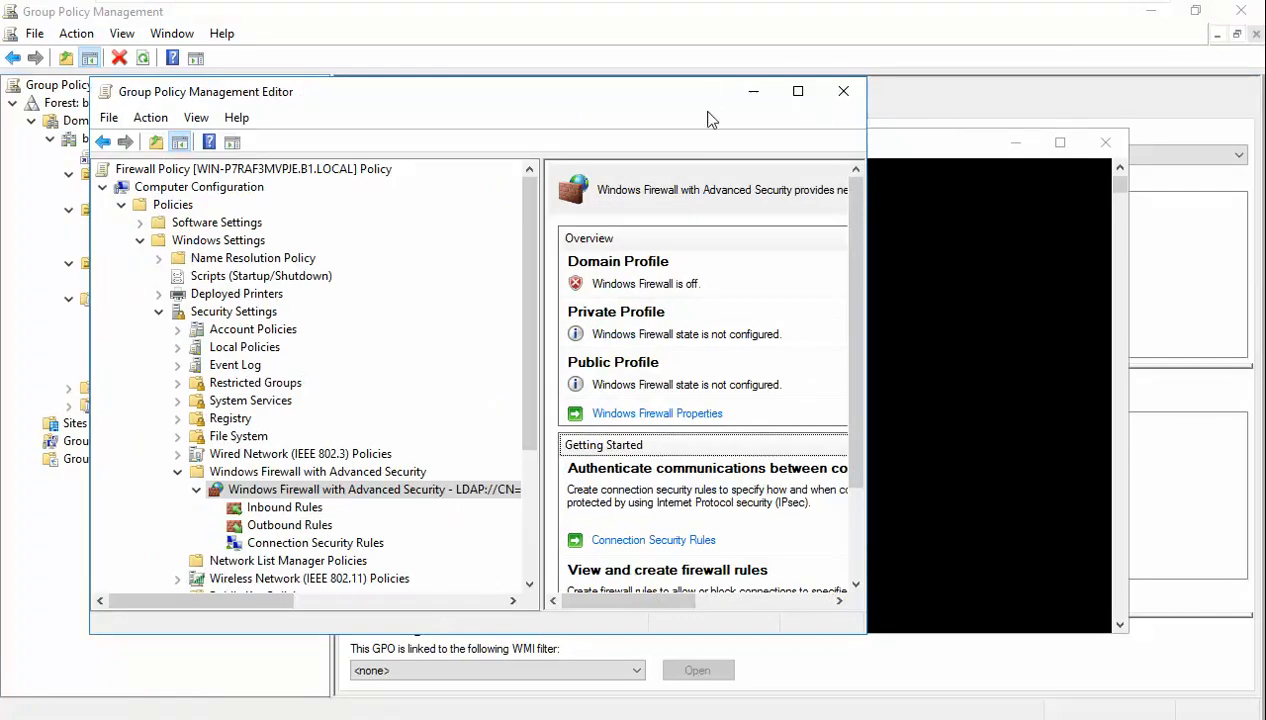
left_click_drag(646, 99, 938, 110)
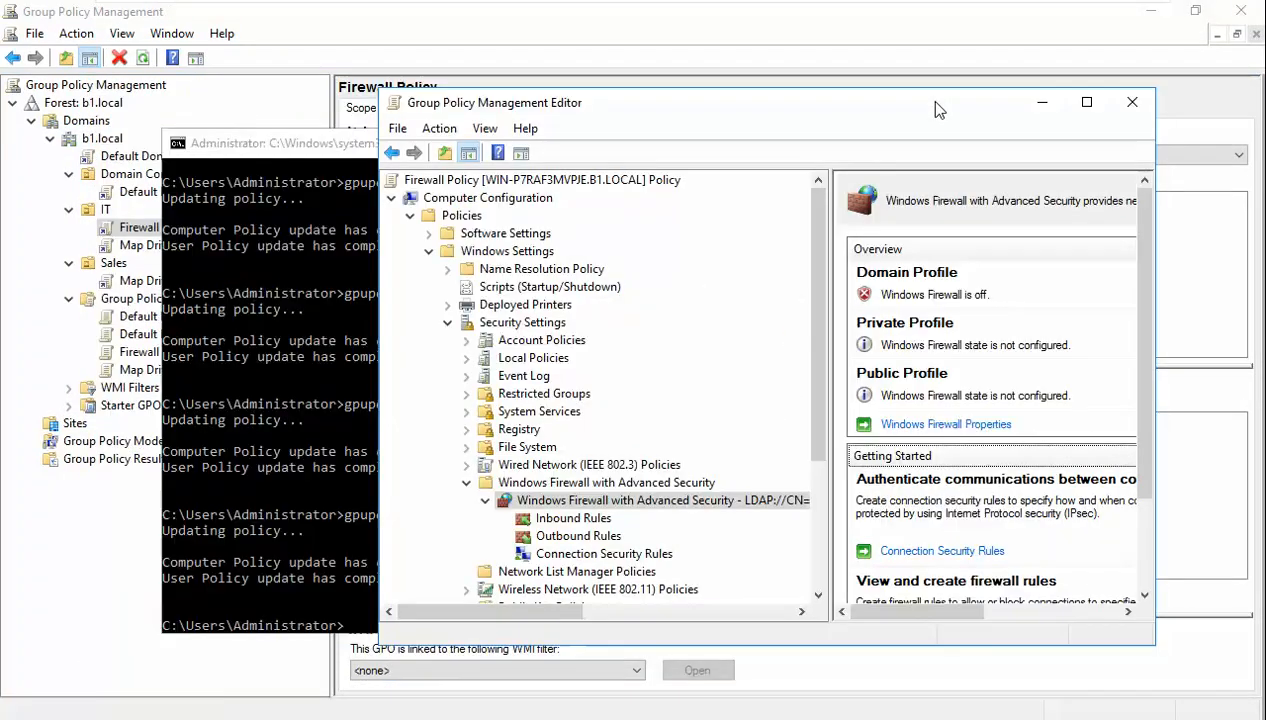
- Review the Private, Public and Domain profile states in Windows Firewall Properties without changes, then maximize the editor
left_click(955, 424)
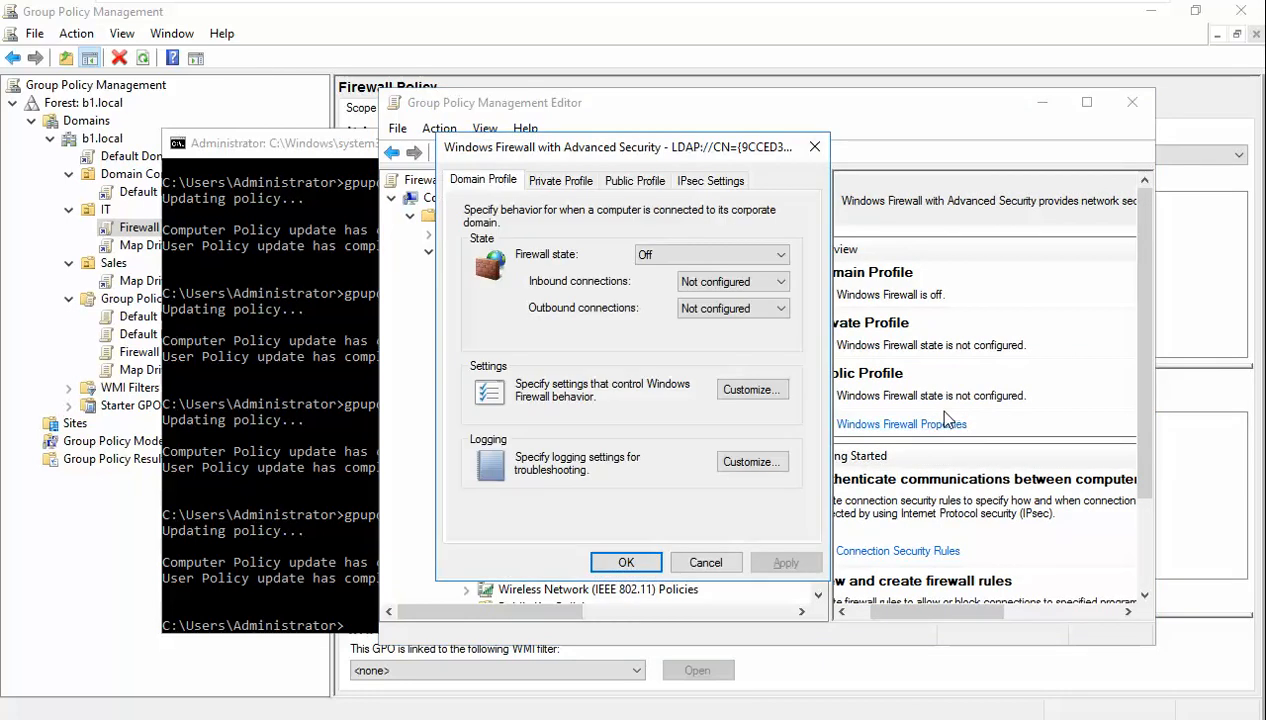
left_click(566, 181)
left_click(636, 181)
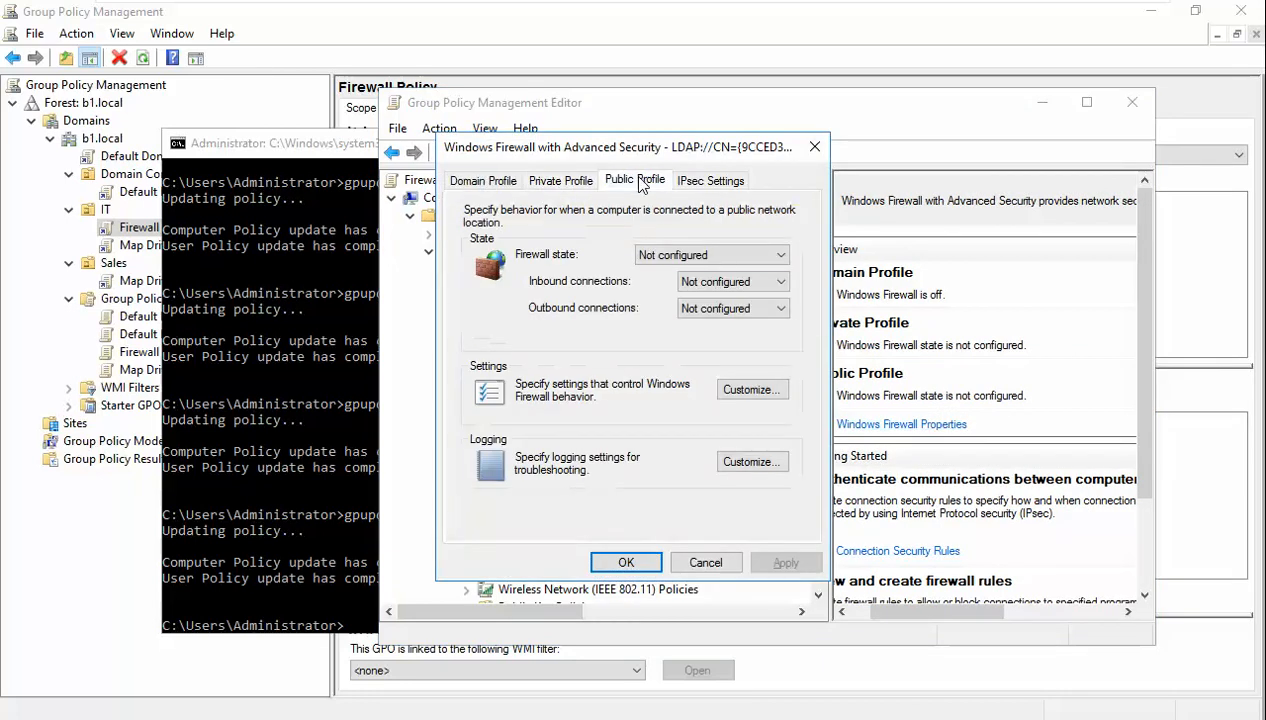
left_click(486, 180)
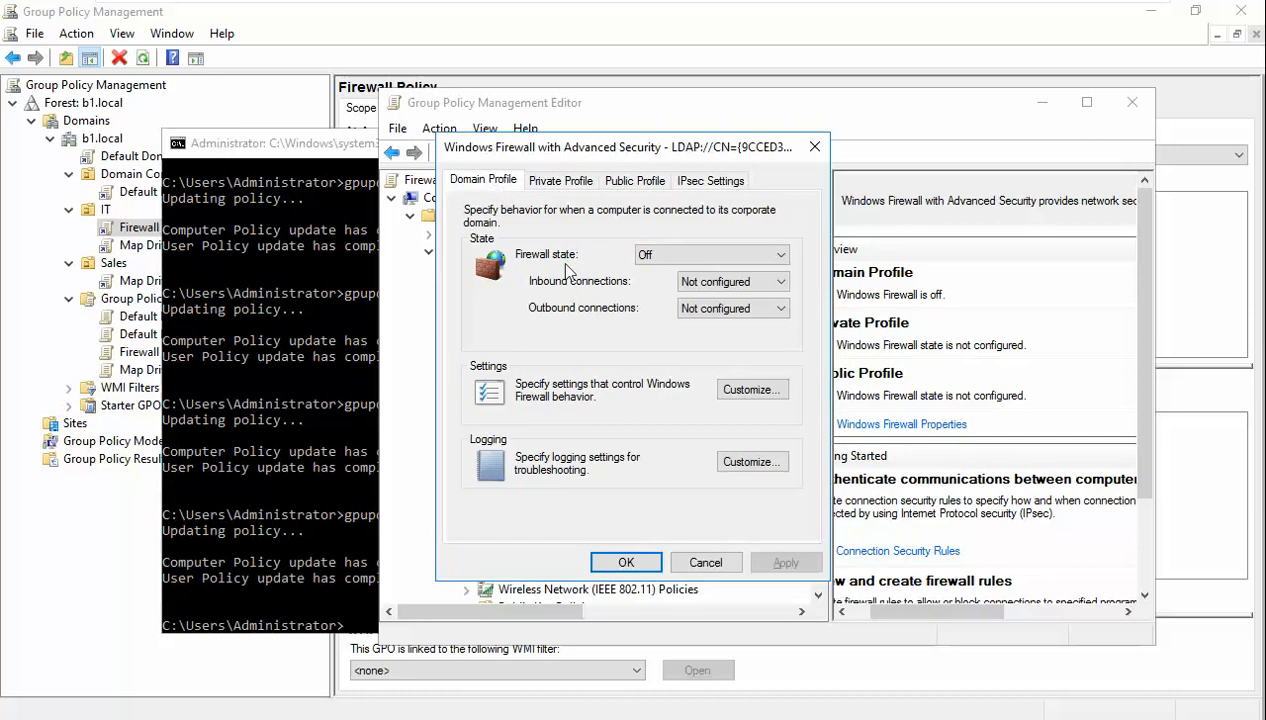
left_click(622, 562)
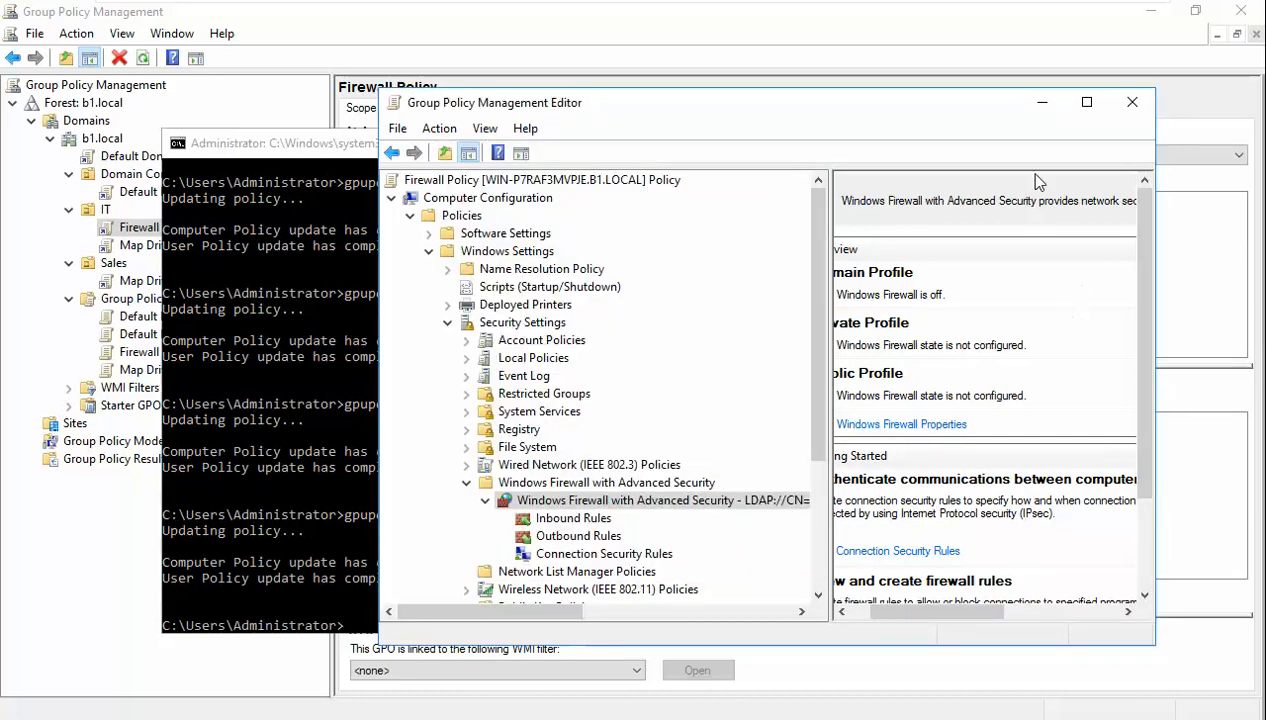
left_click(1087, 103)
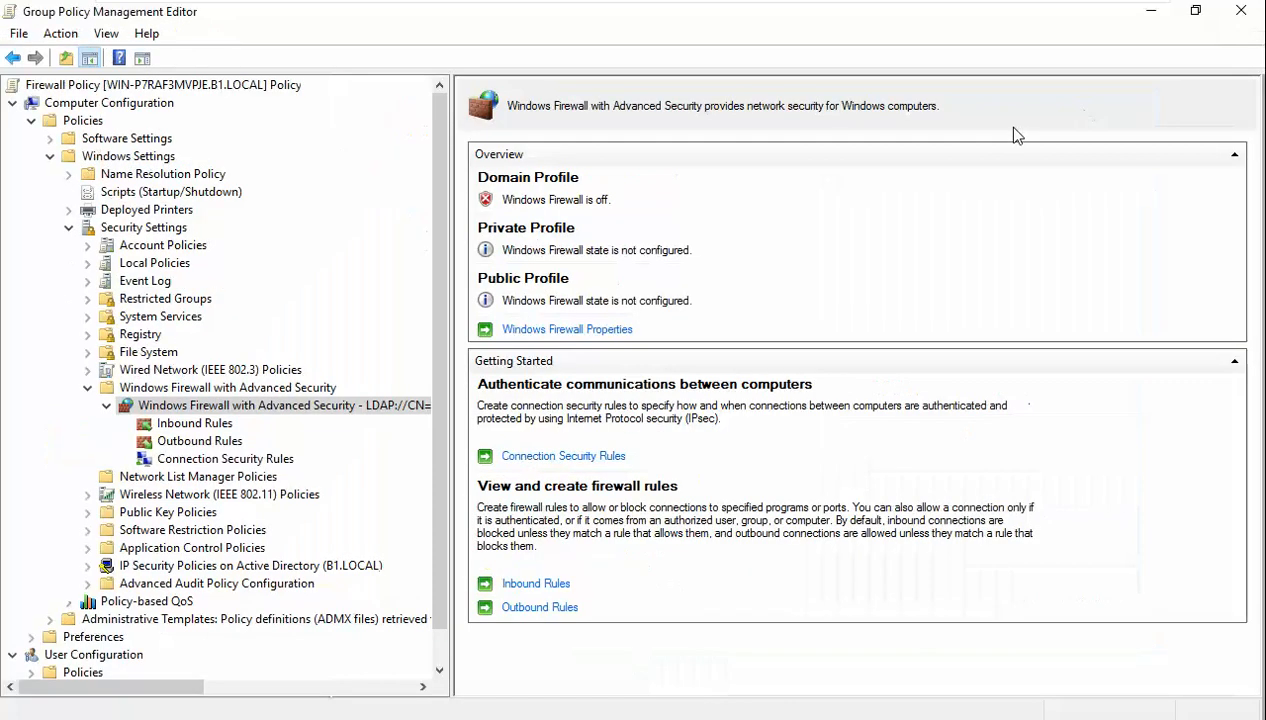
- Switch to the Windows 7 client, log on with the account password, and refresh the desktop
mouse_move(819, 4)
left_click(1001, 18)
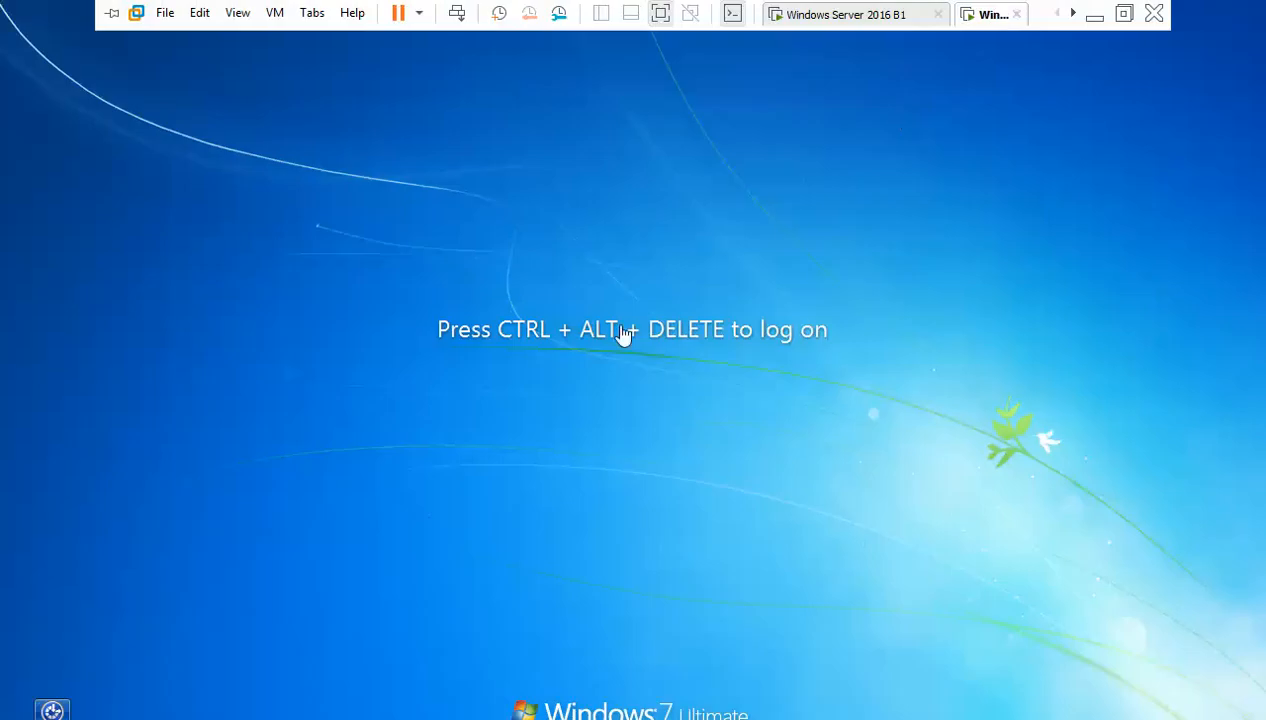
key("ctrl+alt+Insert")
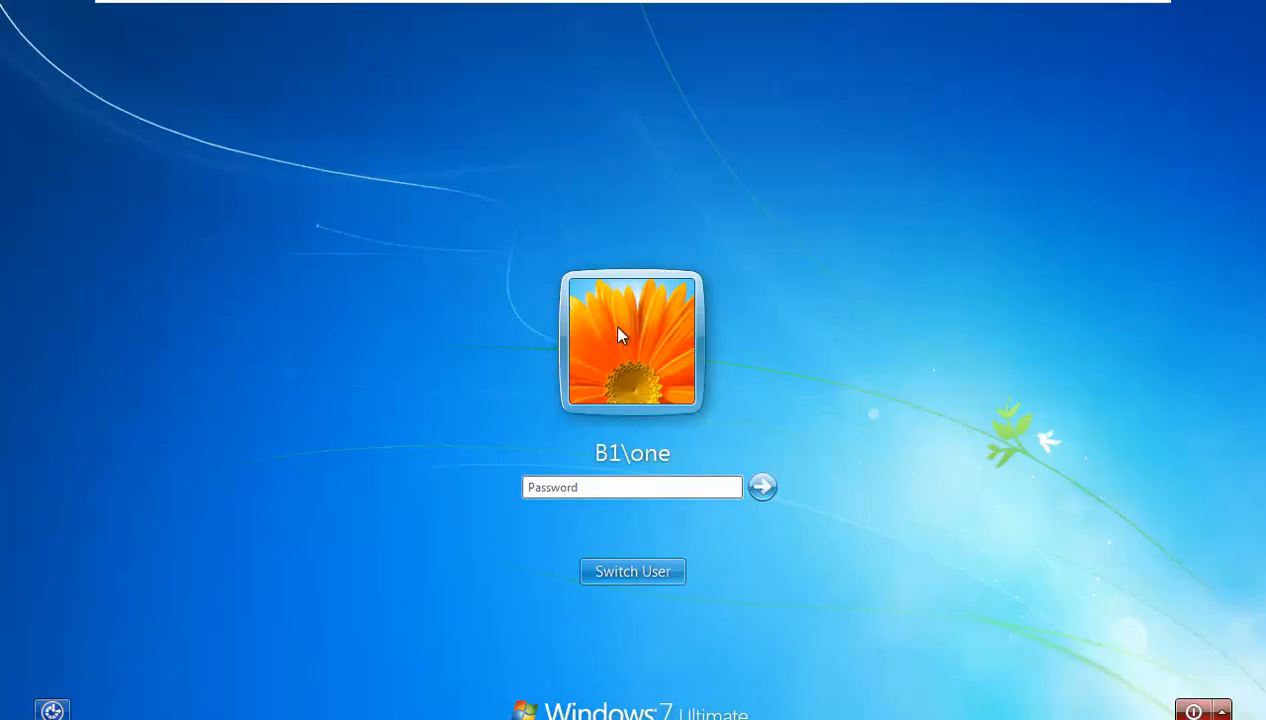
type("1234")
key("Return")
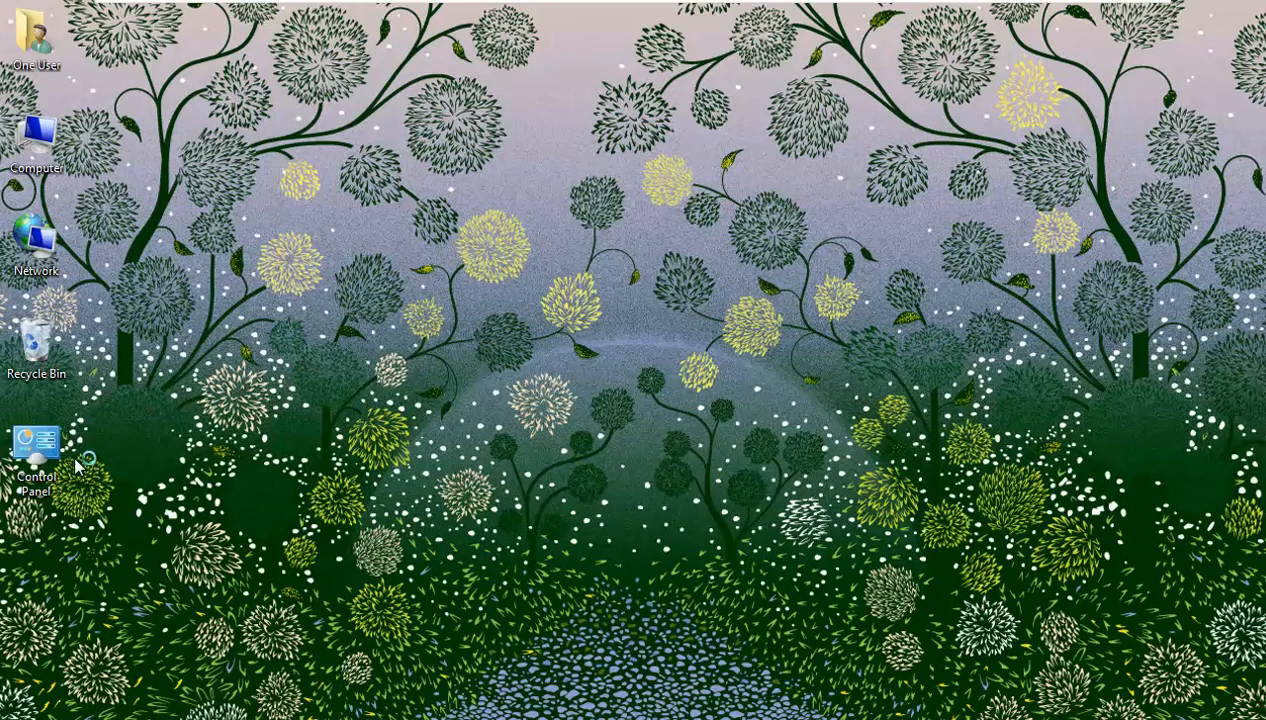
right_click(448, 300)
left_click(520, 365)
- Confirm in Control Panel's Windows Firewall page that the domain firewall still reads On, then return to the server
double_click(38, 445)
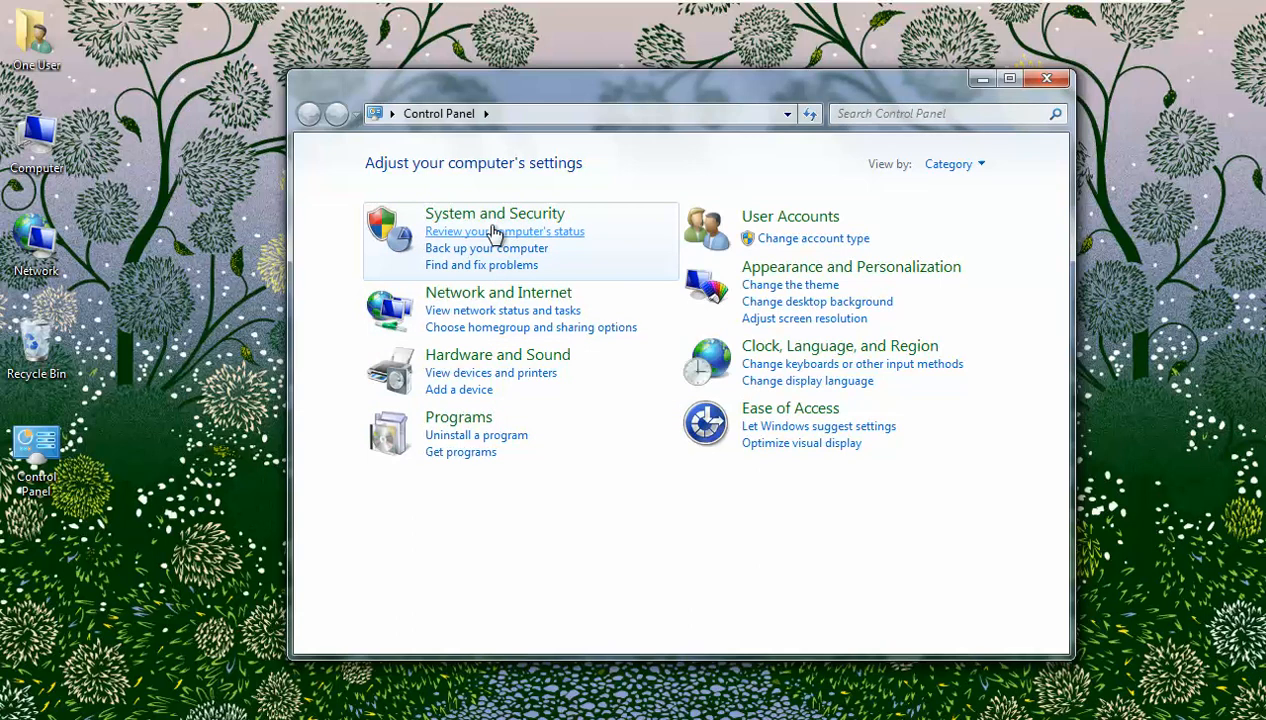
left_click(497, 226)
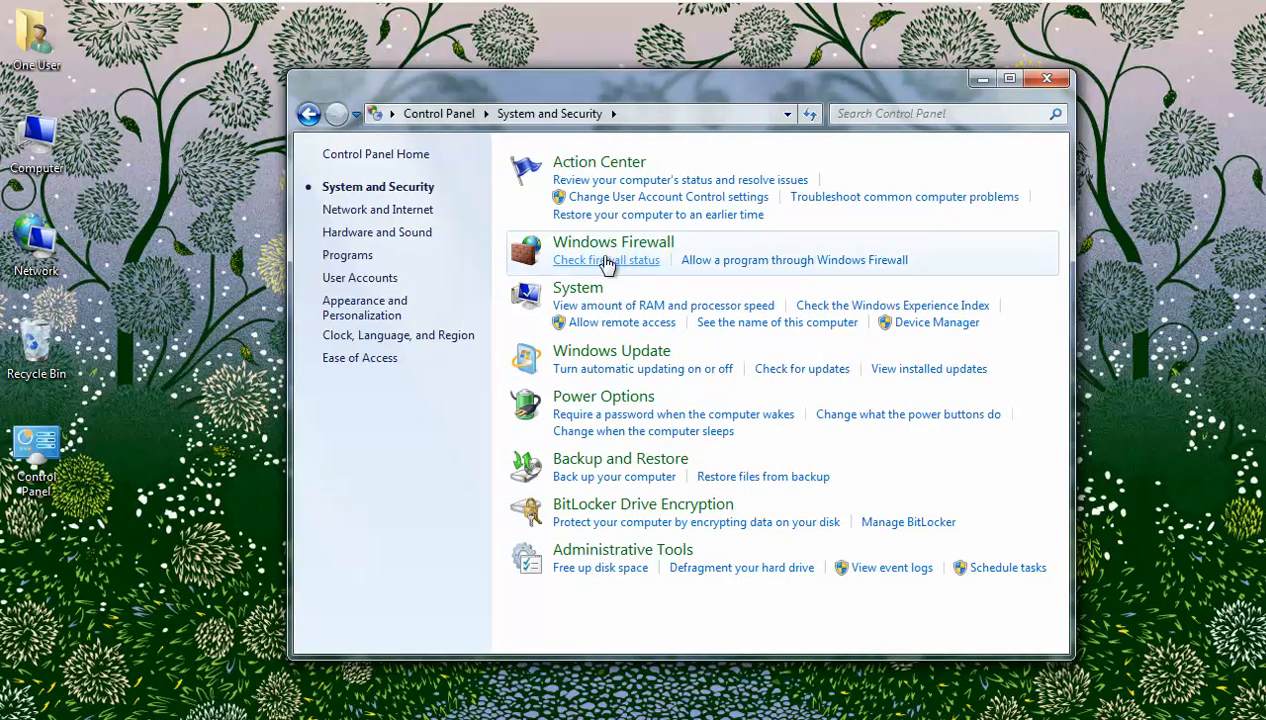
left_click(607, 259)
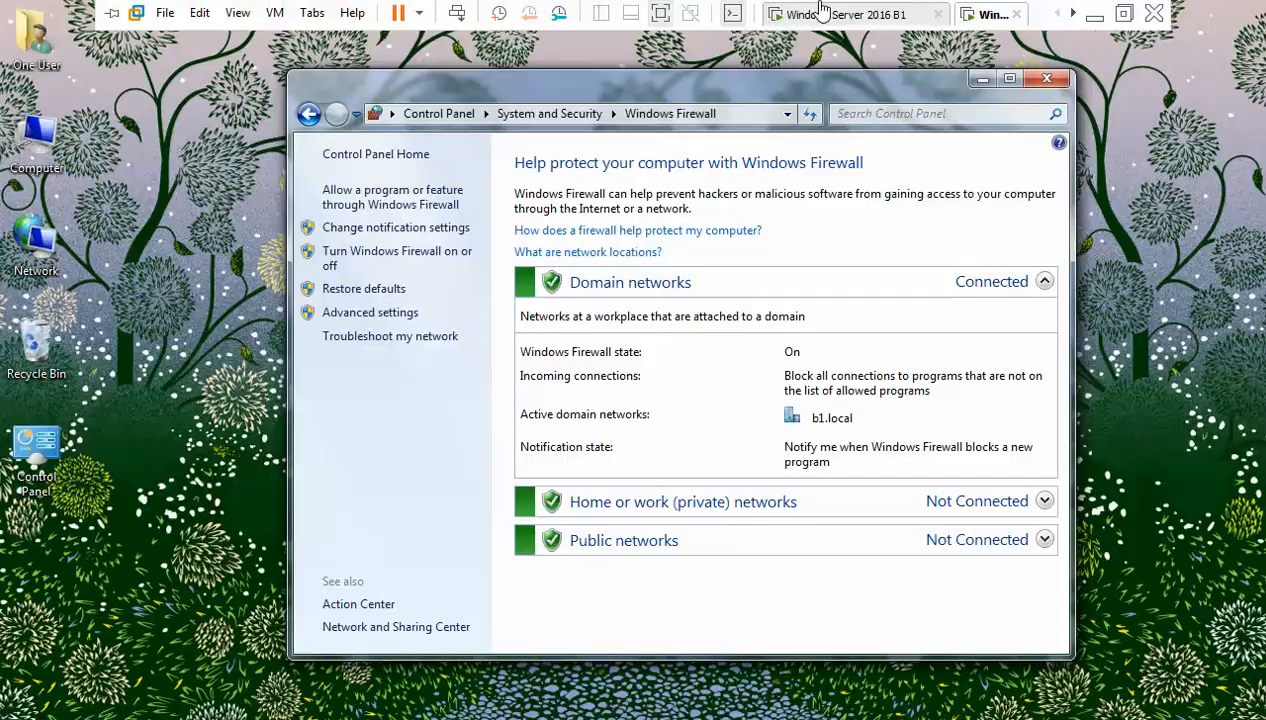
left_click(855, 15)
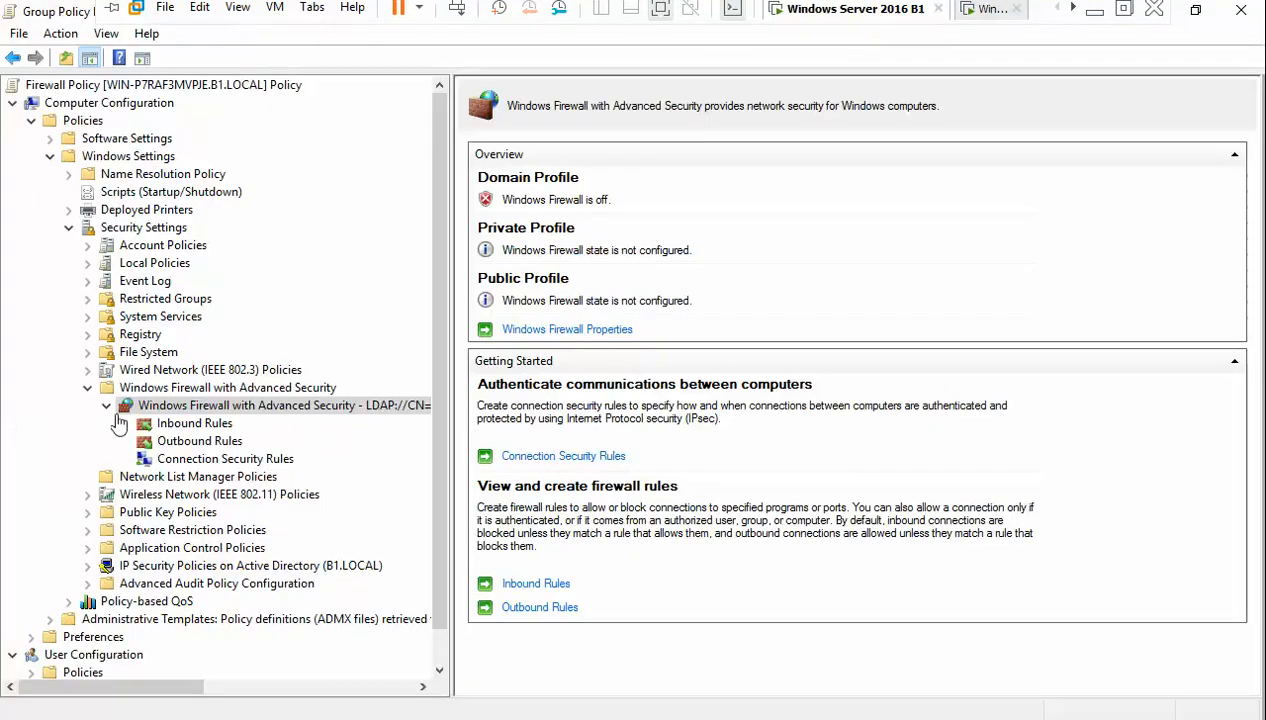
- Set the Private and Public Profile firewall states to Off in Windows Firewall Properties and apply
left_click(548, 330)
left_click(558, 182)
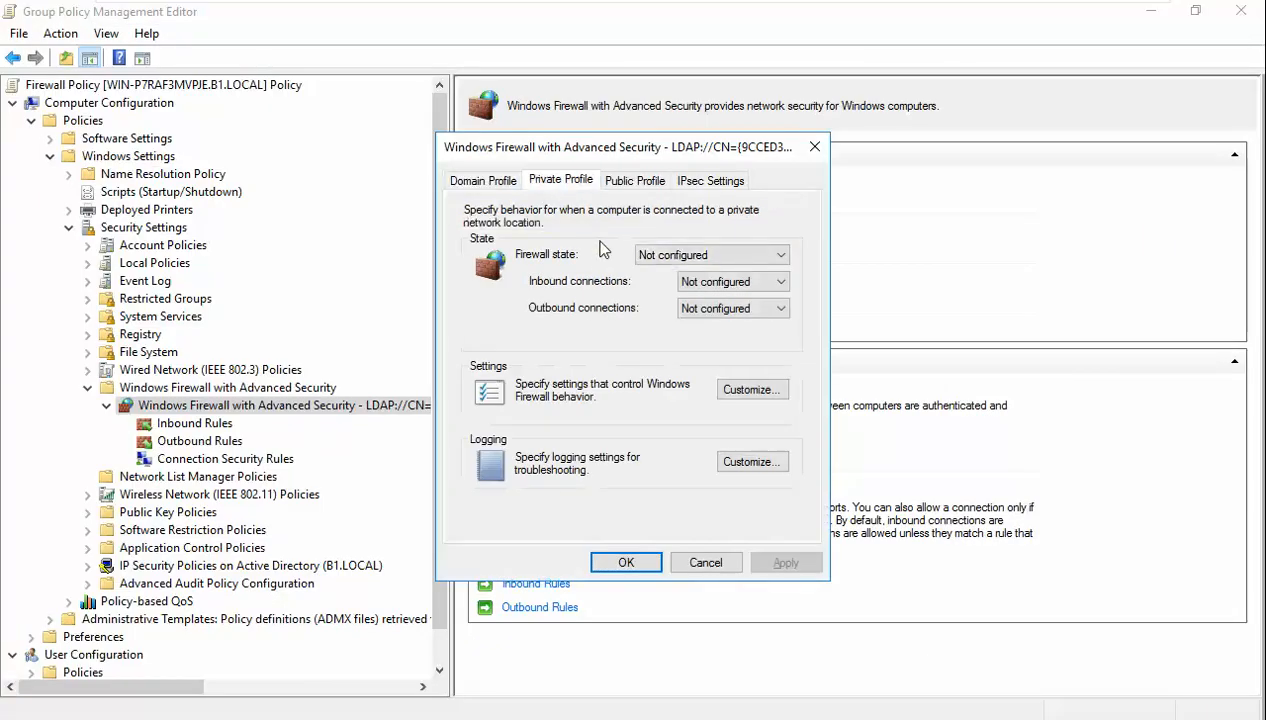
left_click(661, 257)
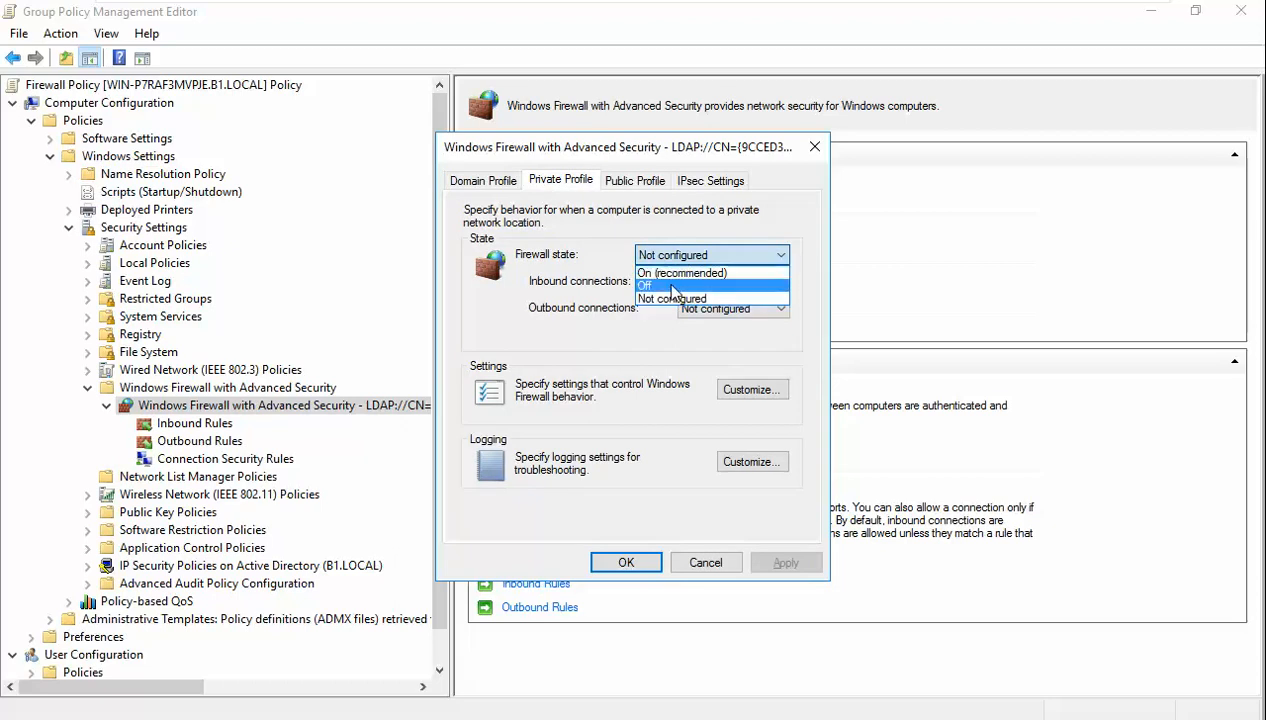
left_click(665, 284)
left_click(640, 186)
left_click(690, 255)
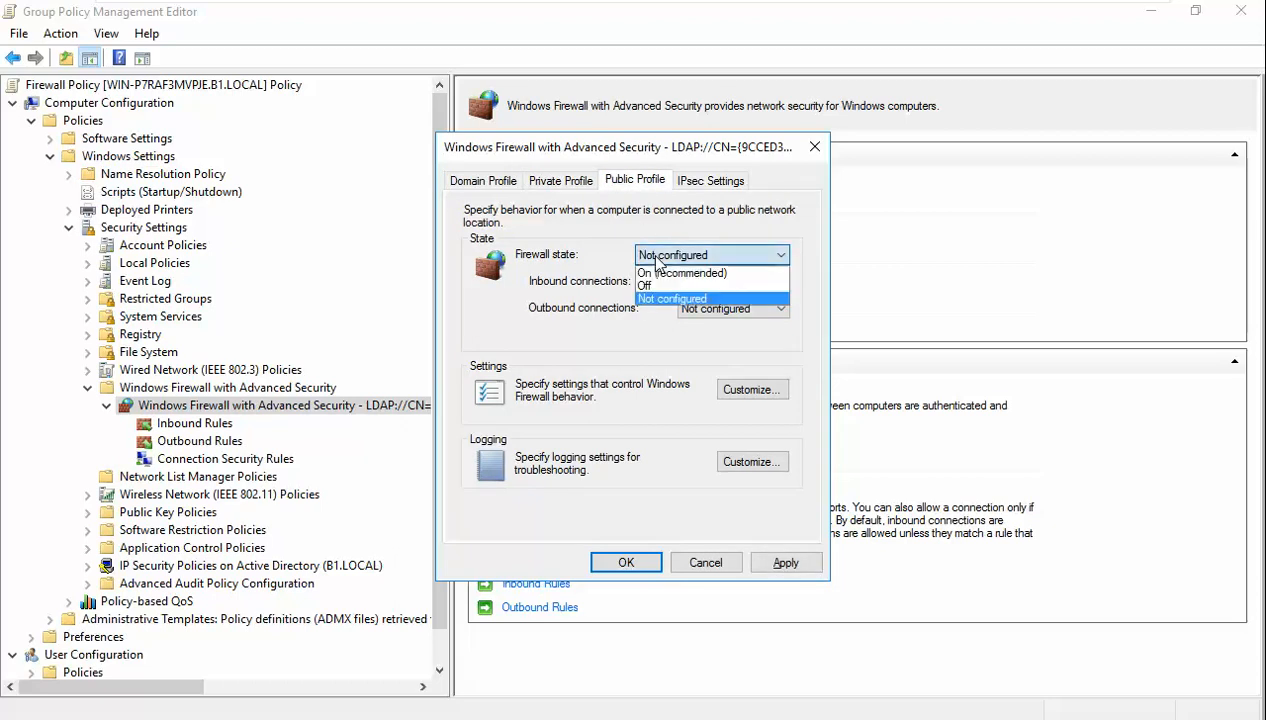
left_click(665, 288)
left_click(786, 562)
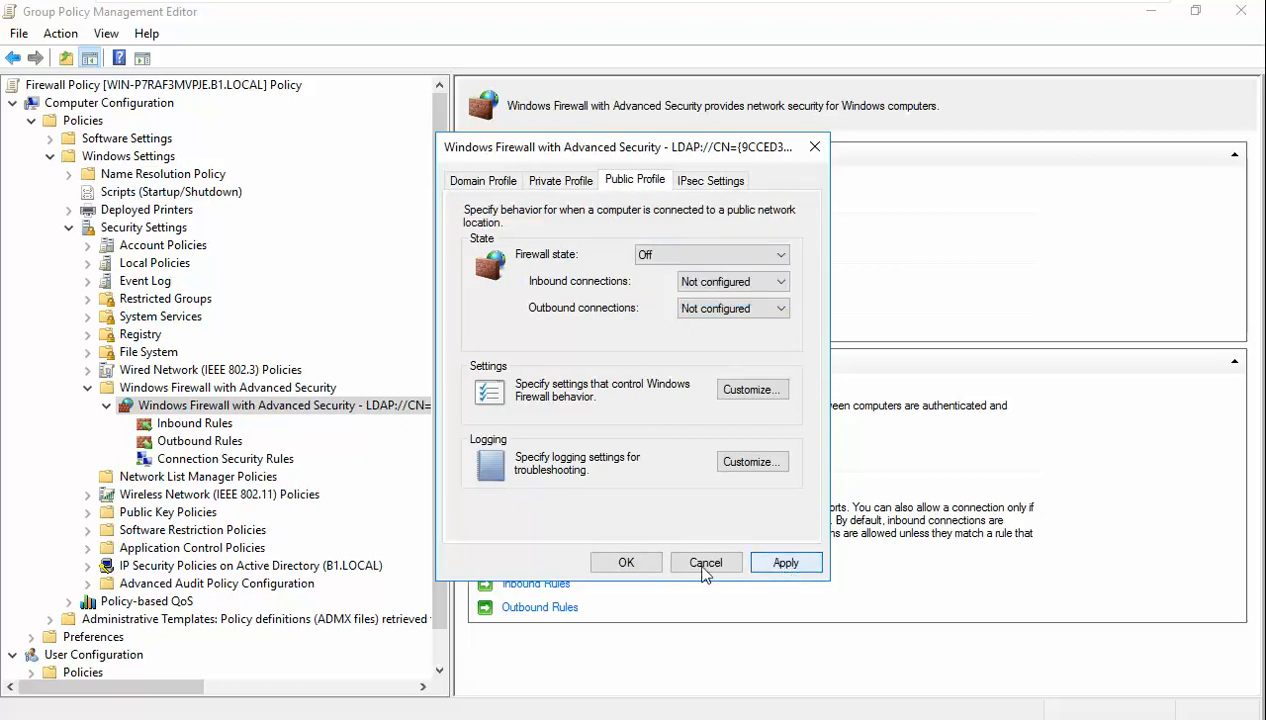
left_click(640, 563)
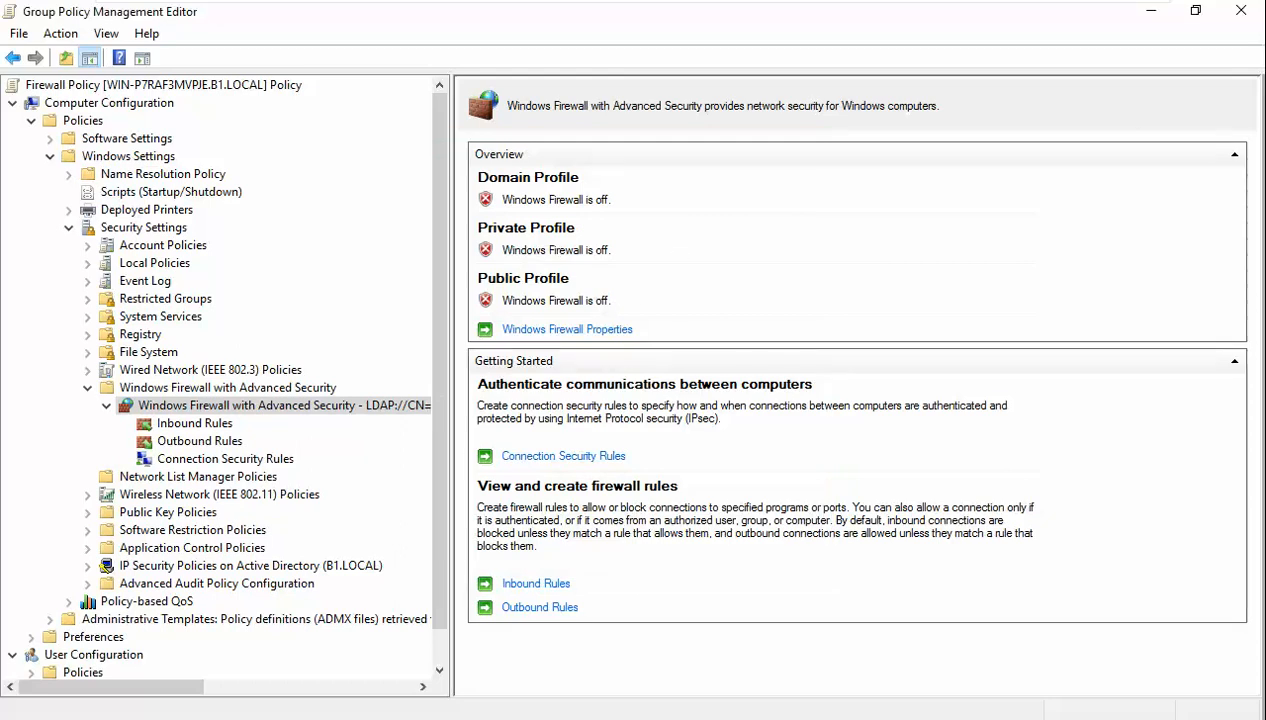
- Rerun gpupdate /force in the server's command window
left_click(360, 718)
key("Up")
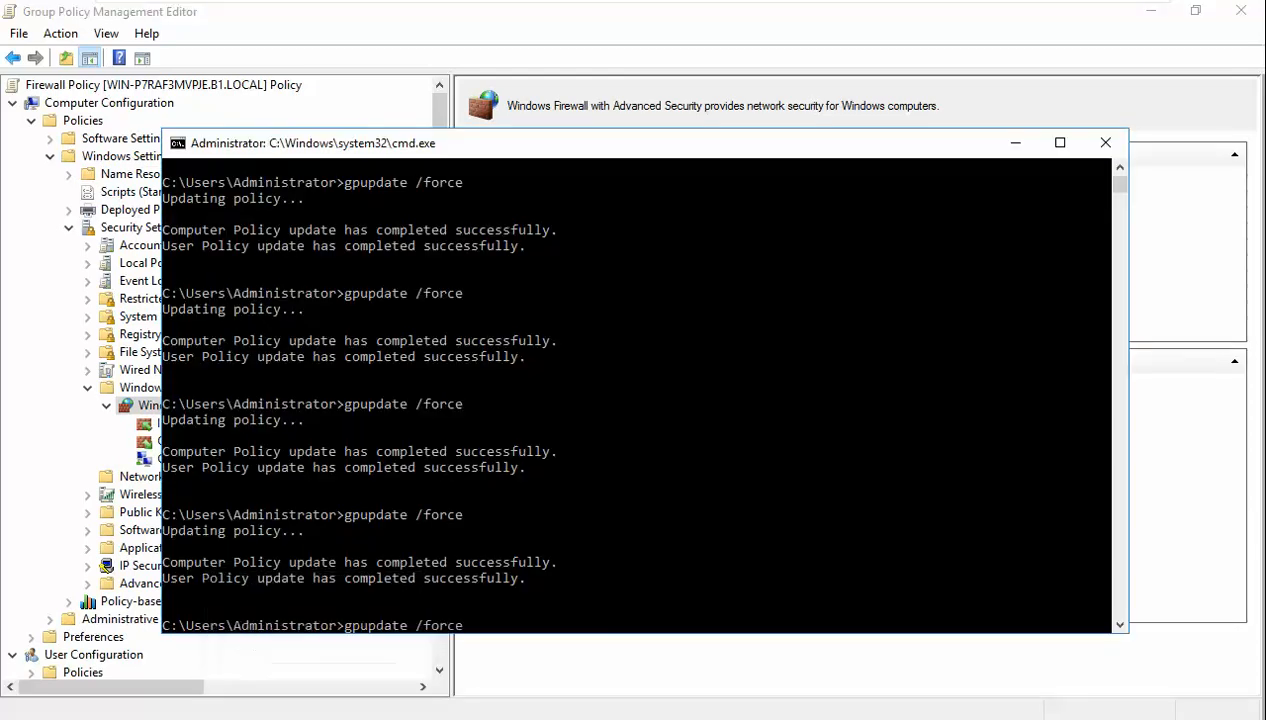
key("Return")
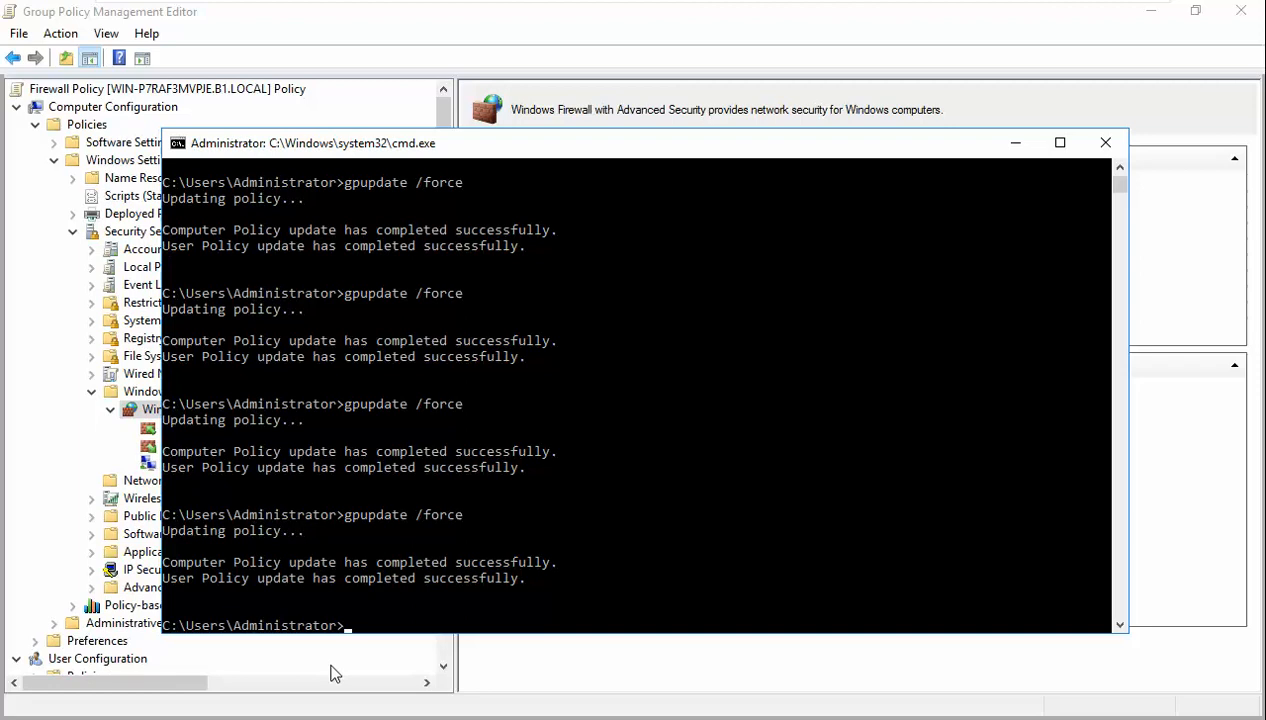
- Navigate the editor tree to Computer Configuration's Windows Firewall with Advanced Security settings
mouse_move(670, 8)
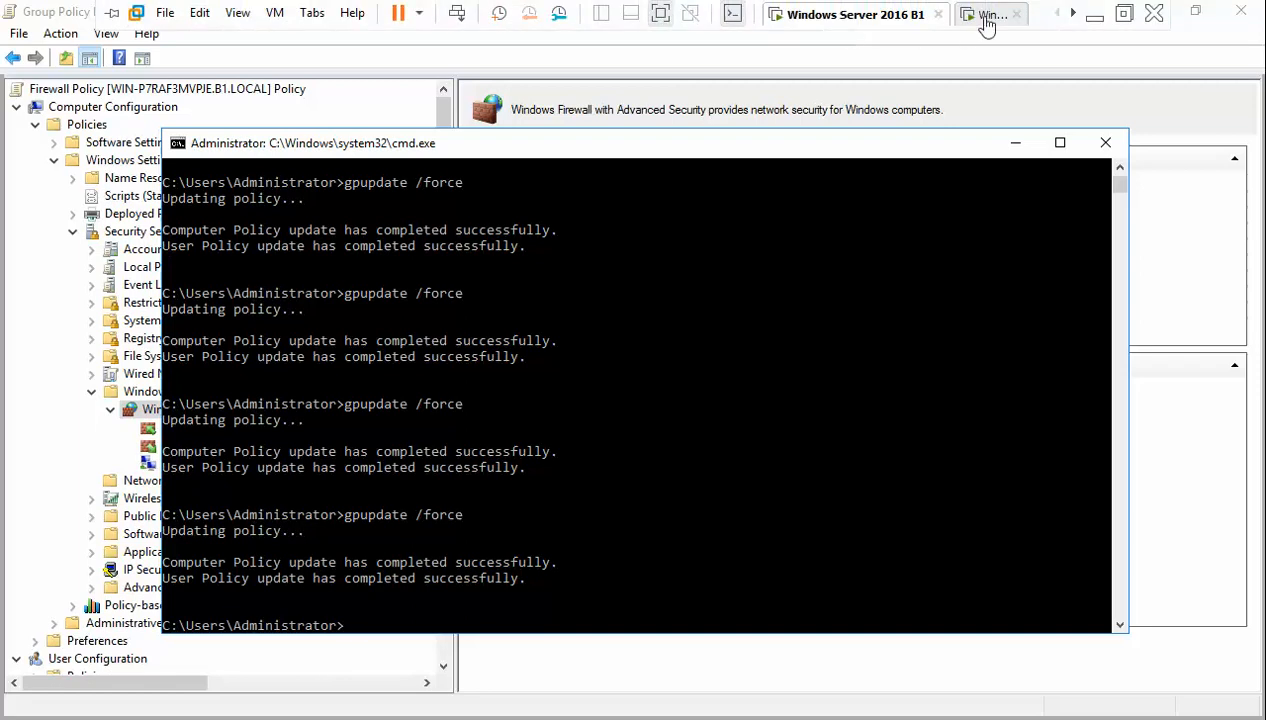
left_click(1172, 381)
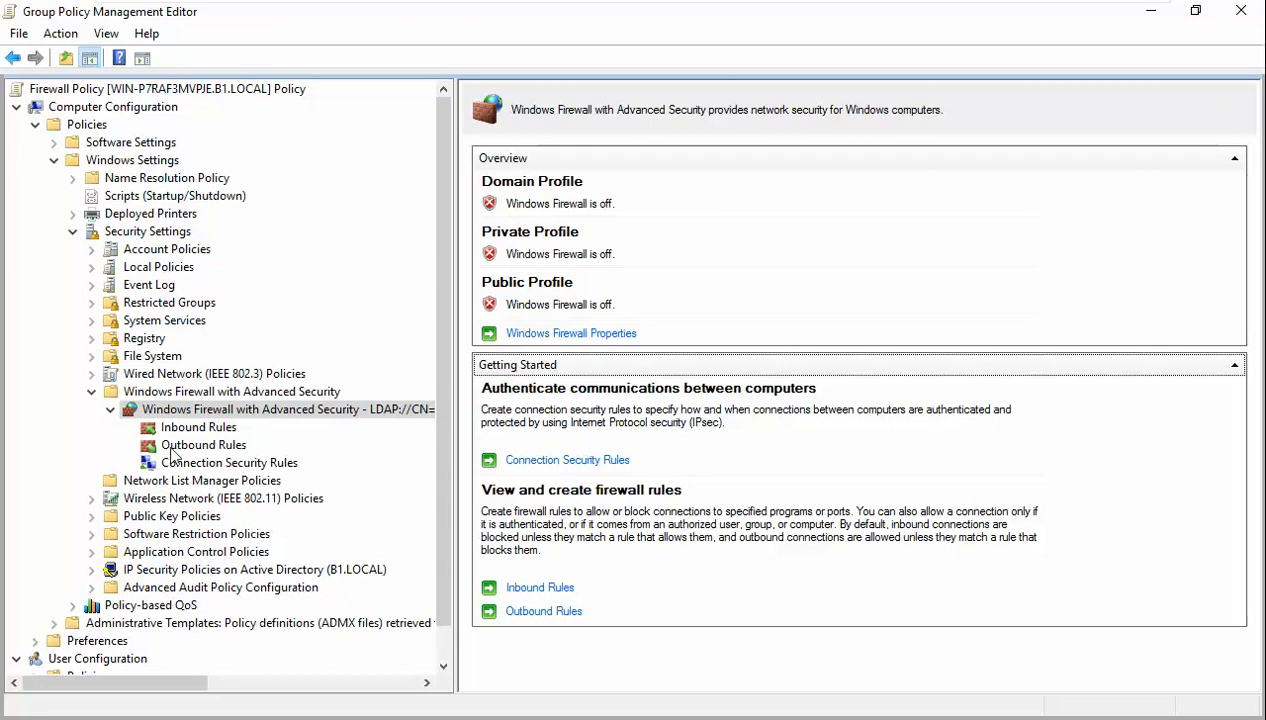
left_click(73, 231)
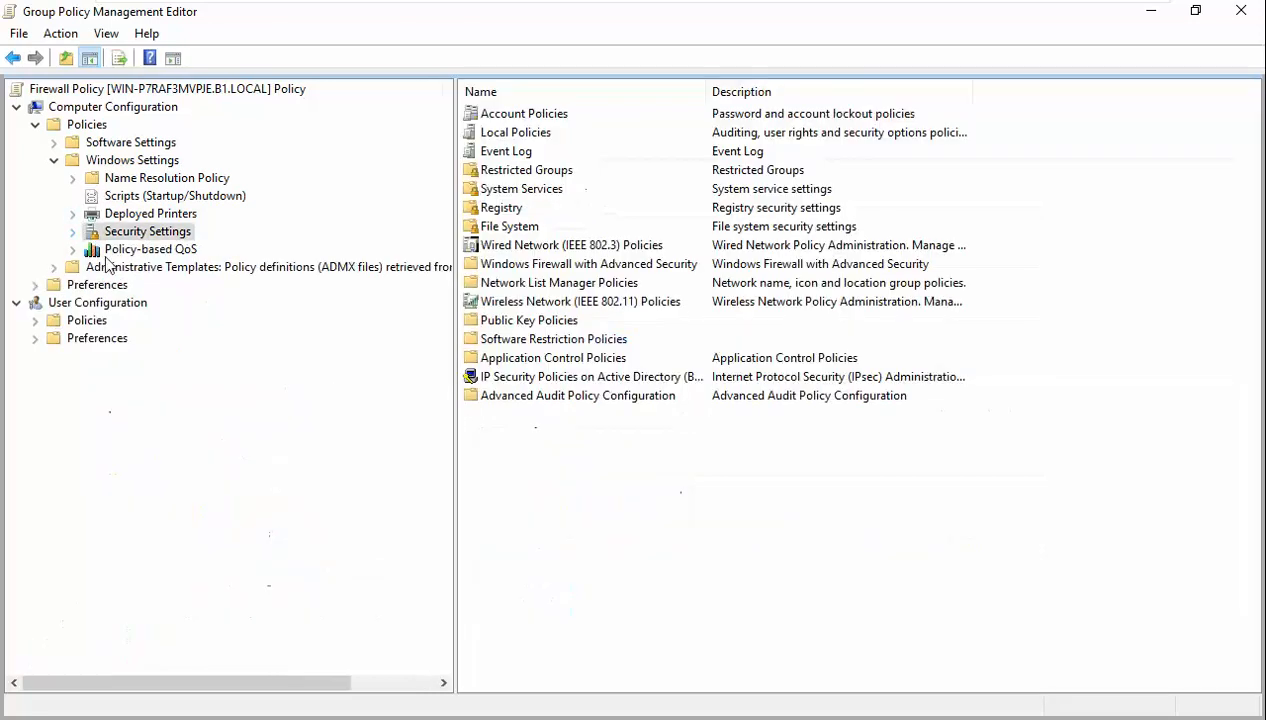
left_click(36, 320)
left_click(53, 355)
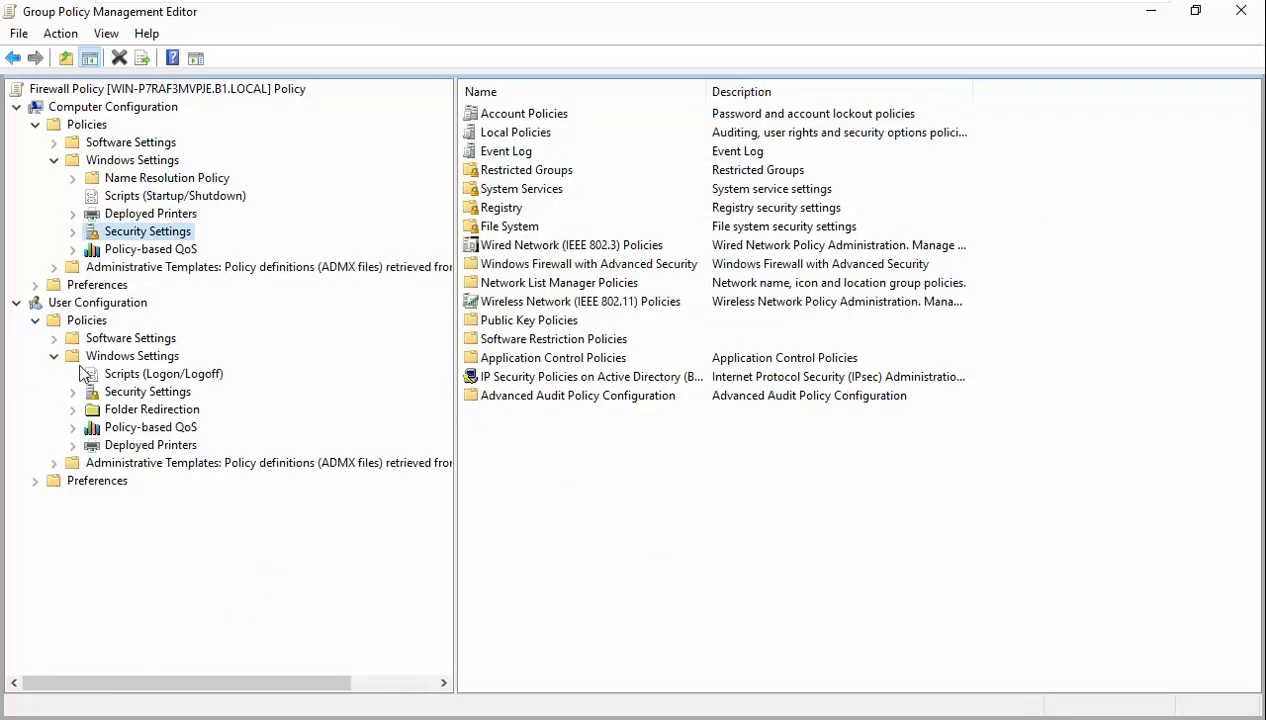
left_click(73, 391)
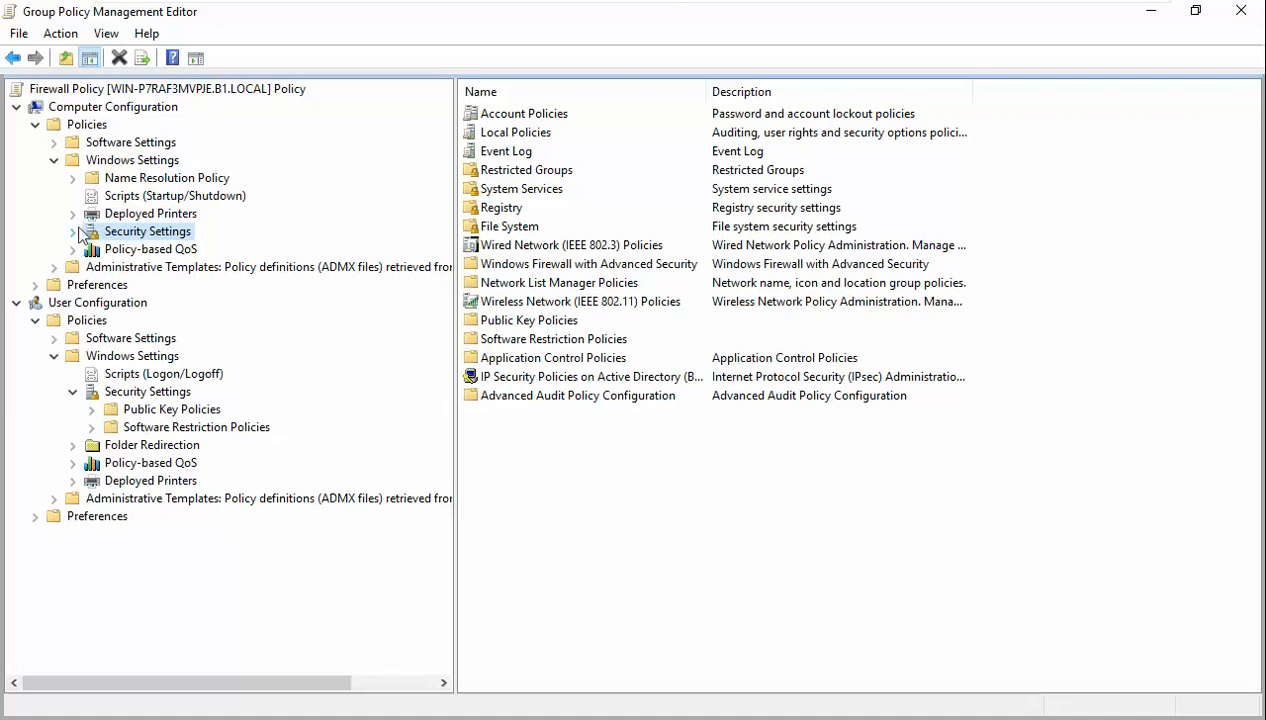
left_click(73, 231)
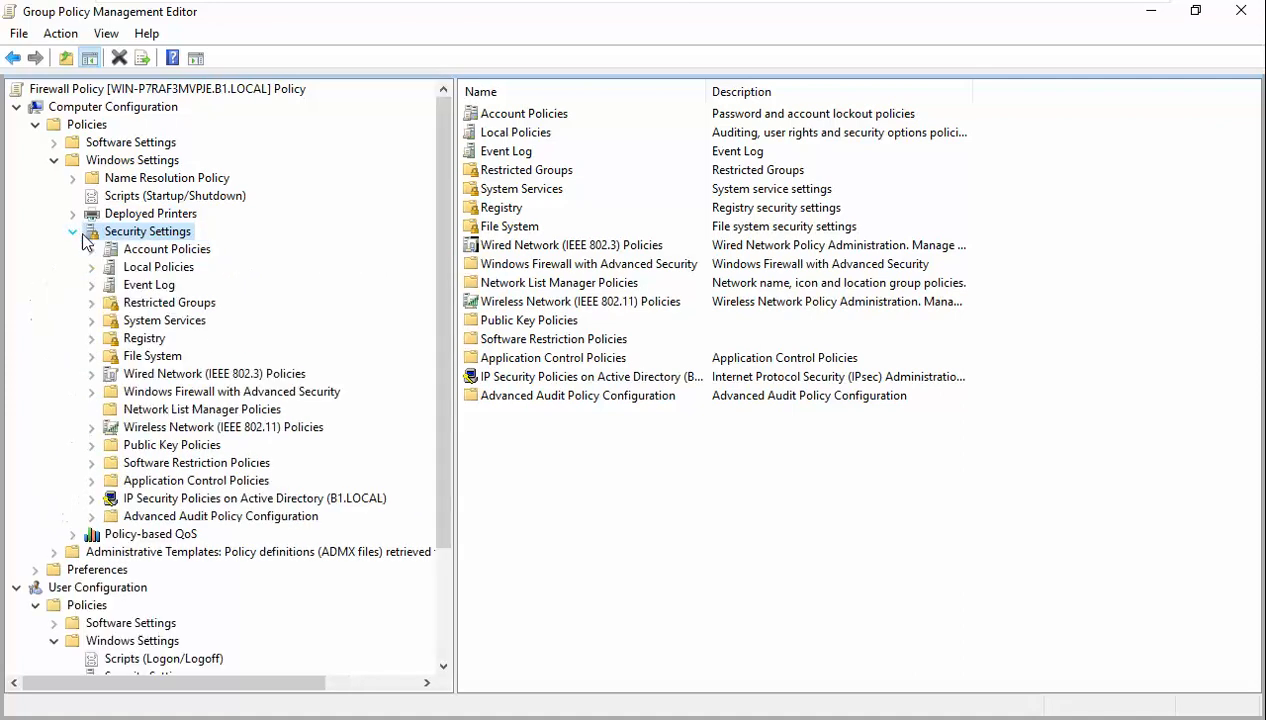
left_click(212, 394)
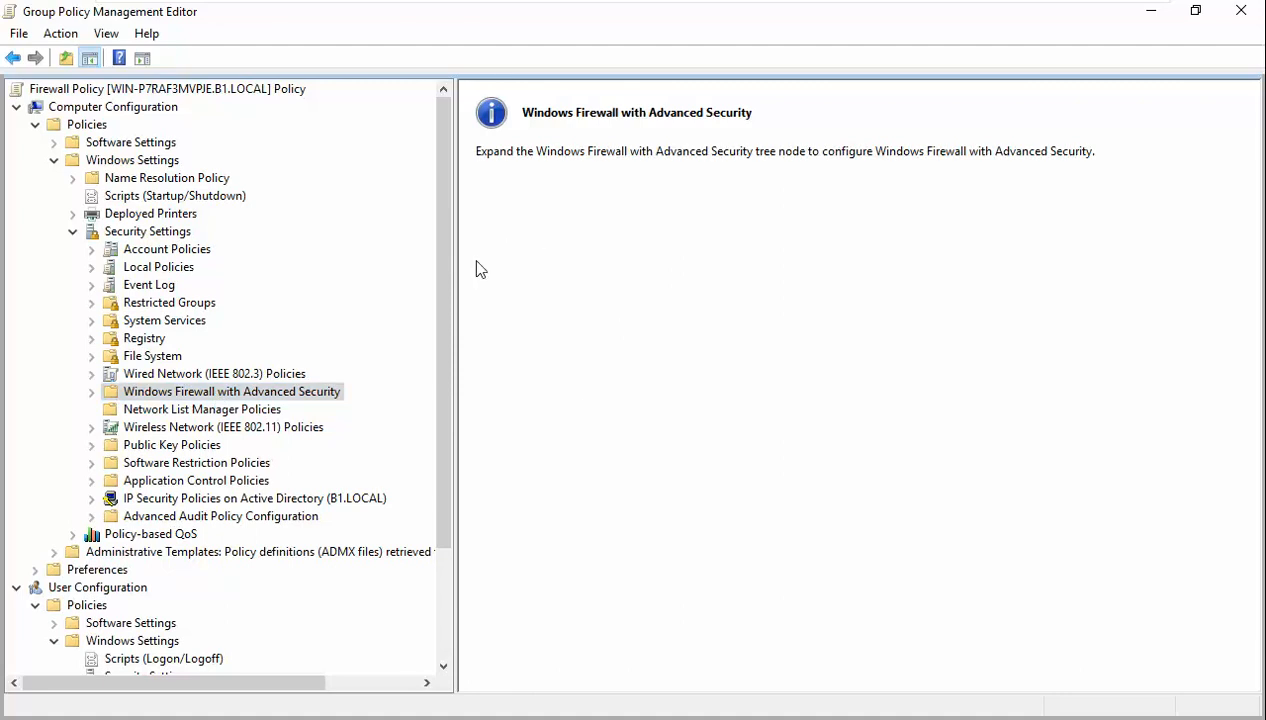
- Open the firewall policy overview showing Domain, Private and Public profiles all Off, then bring the command prompt forward
left_click(91, 391)
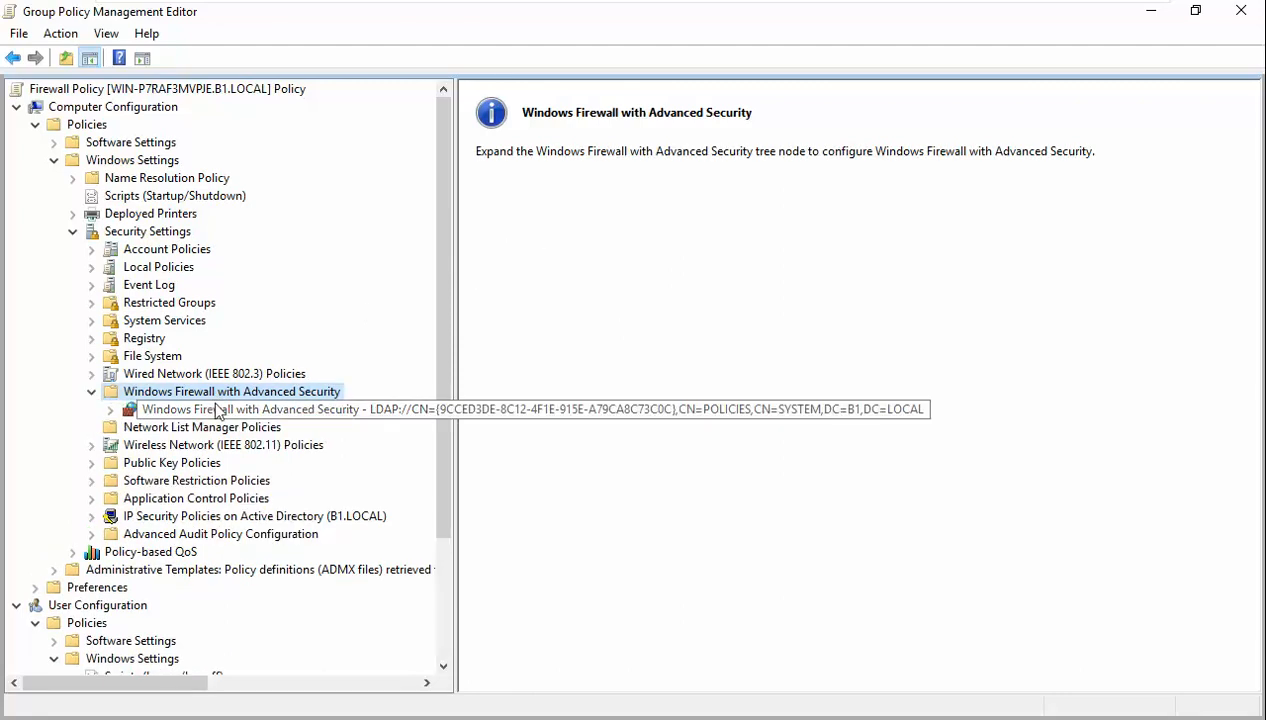
left_click(217, 410)
left_click(110, 409)
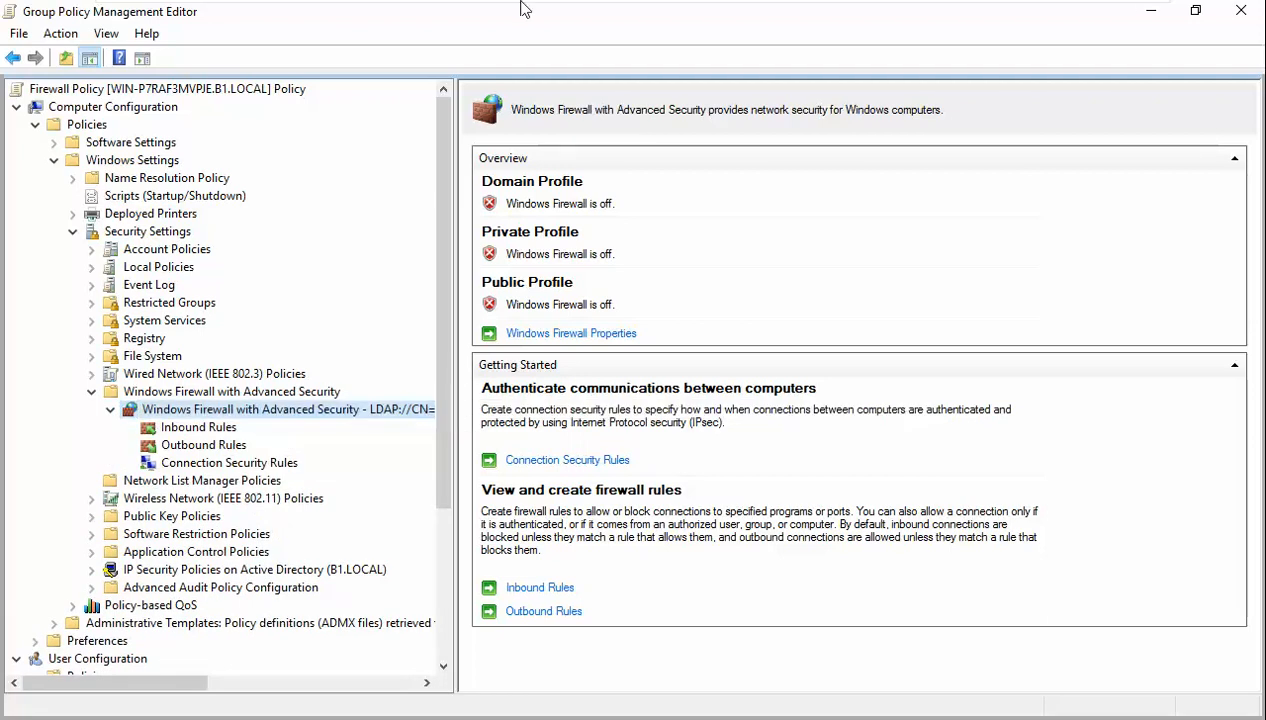
mouse_move(521, 8)
key("alt+Tab")
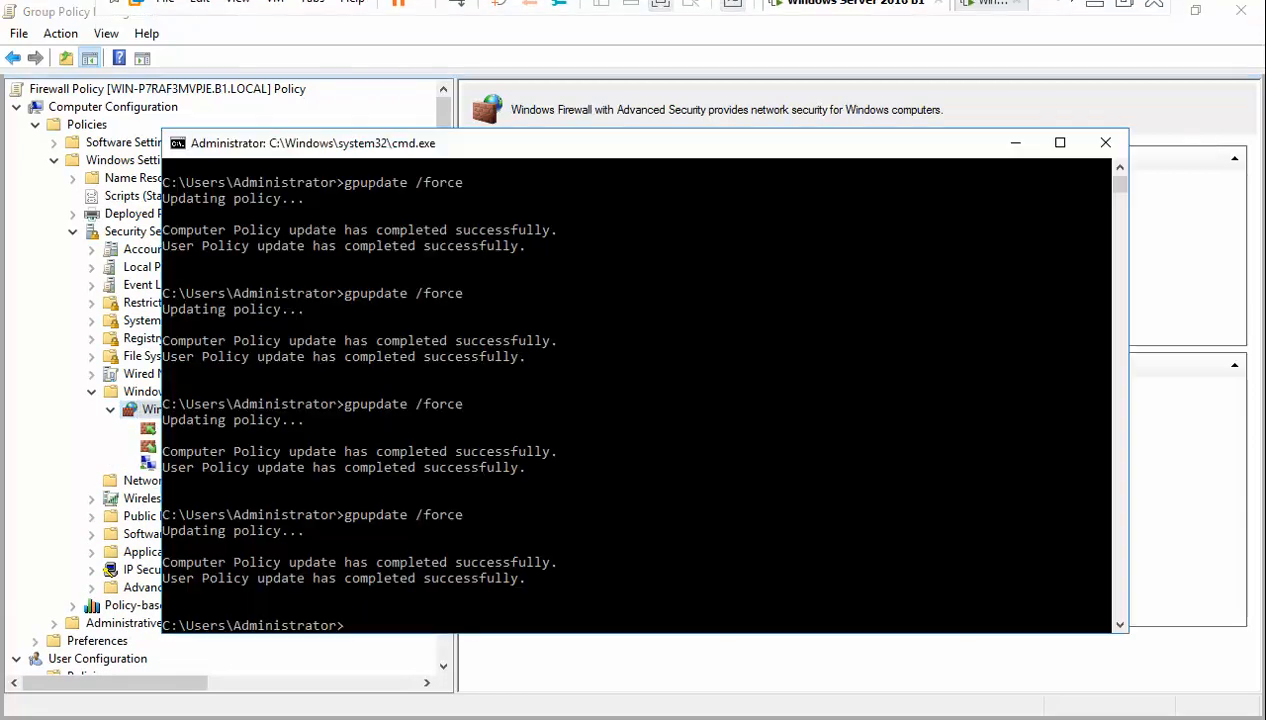
- Rerun gpupdate /force on the server, then switch to the client and close the Windows Firewall window
key("Up")
key("Return")
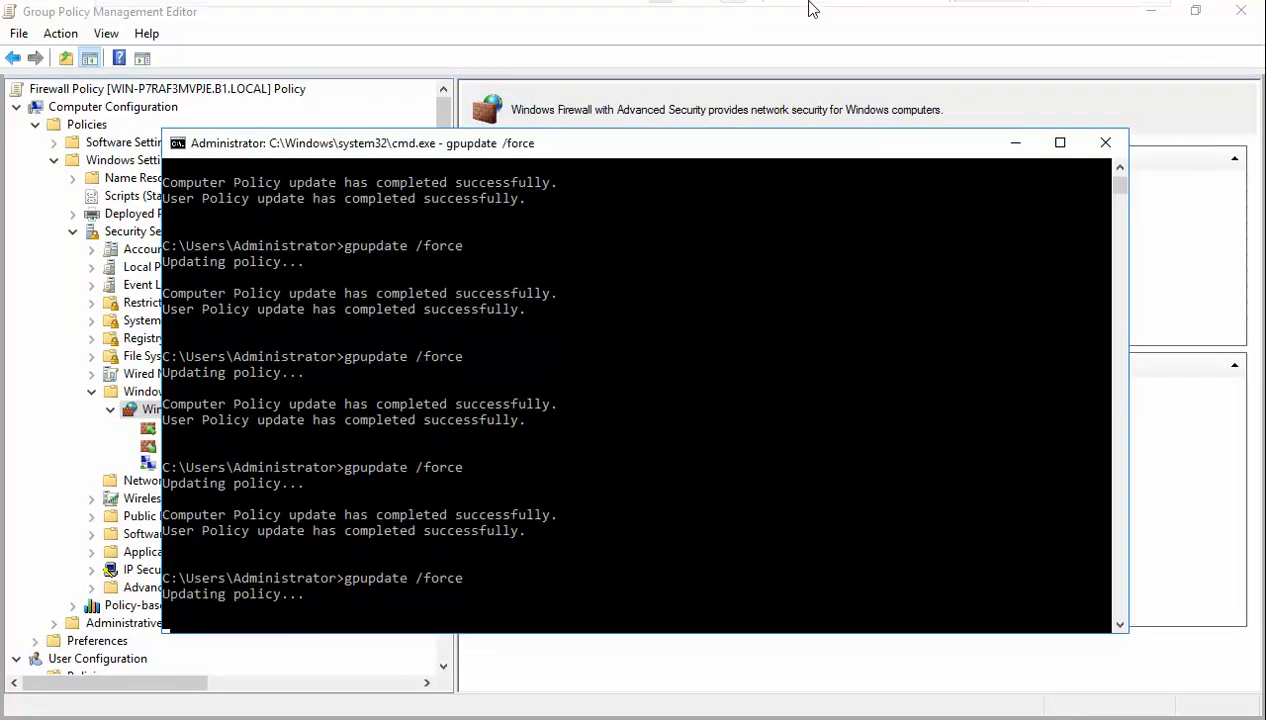
left_click(988, 14)
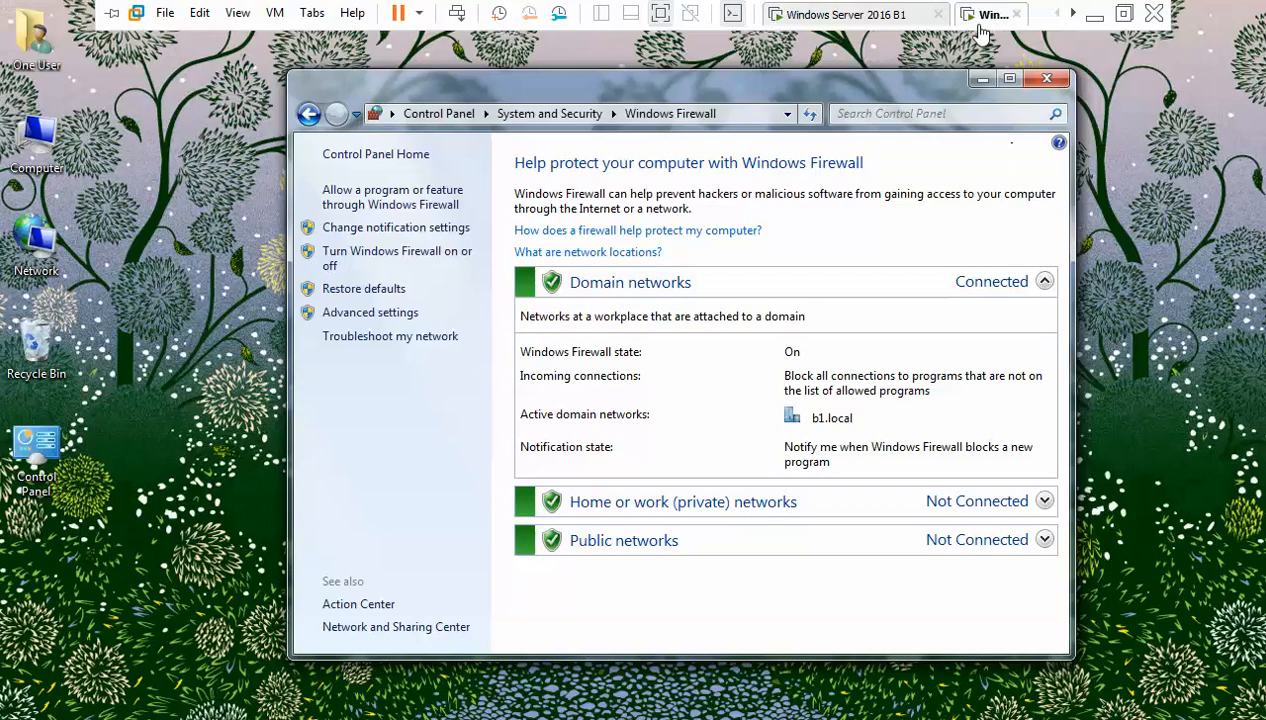
left_click(1047, 78)
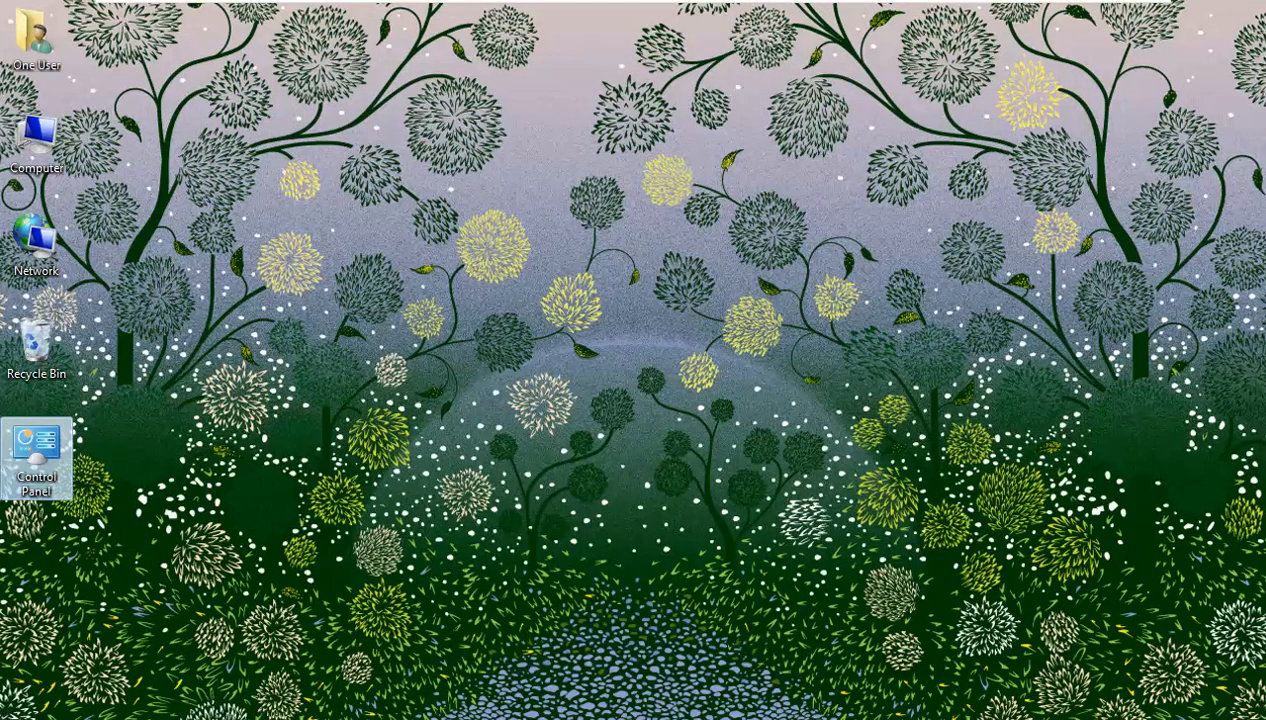
- Run gpupdate /force in a Windows 7 Command Prompt and accept the logoff with Y
key("super")
type("cmd")
key("Return")
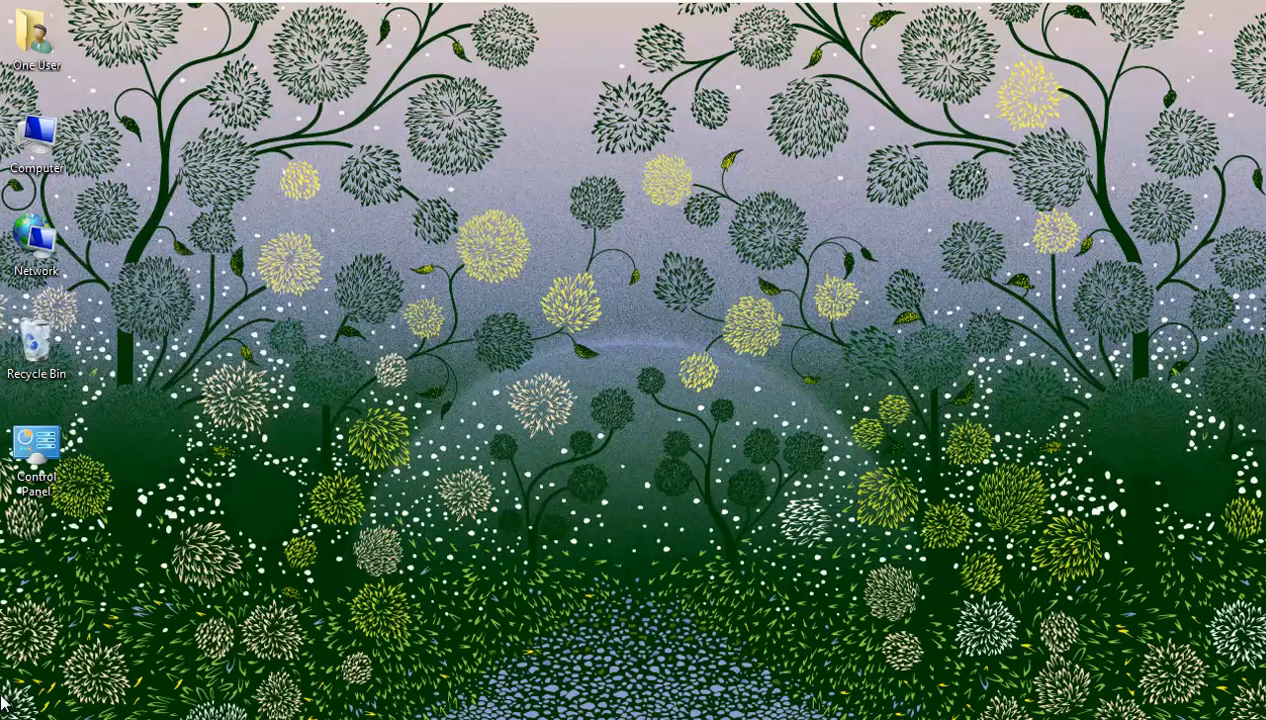
type("gpup")
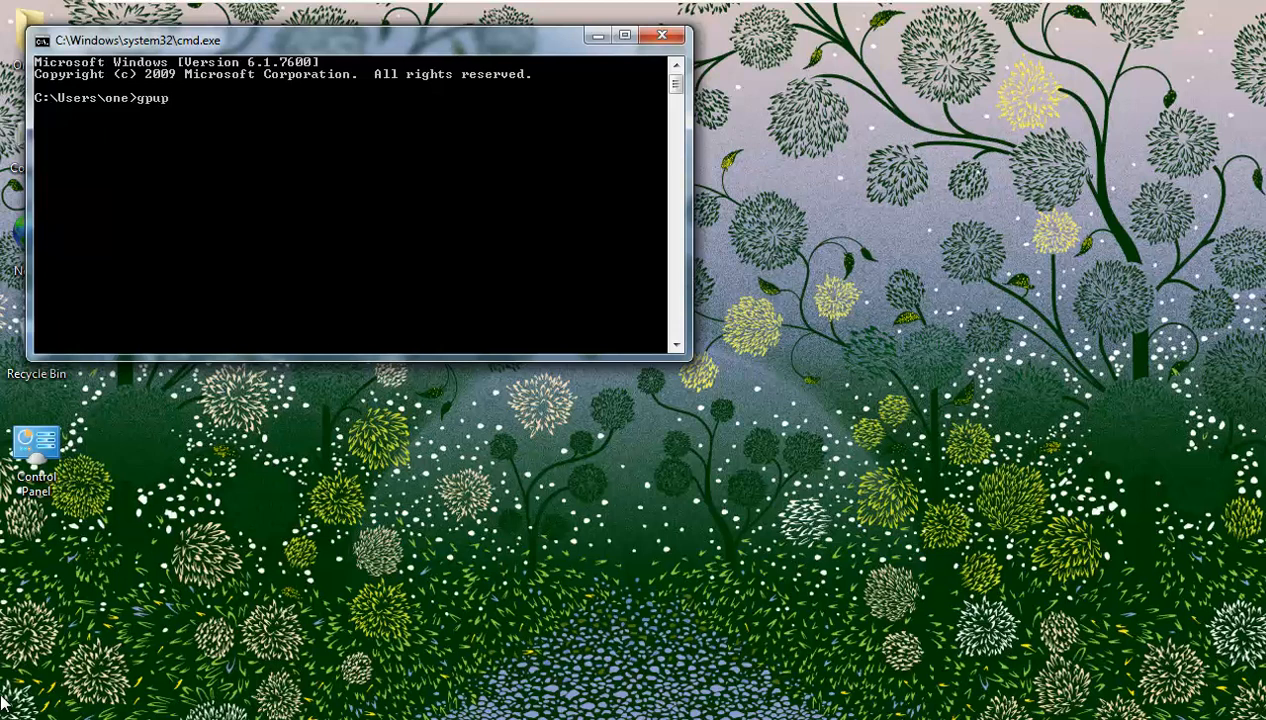
type("date /force")
key("Return")
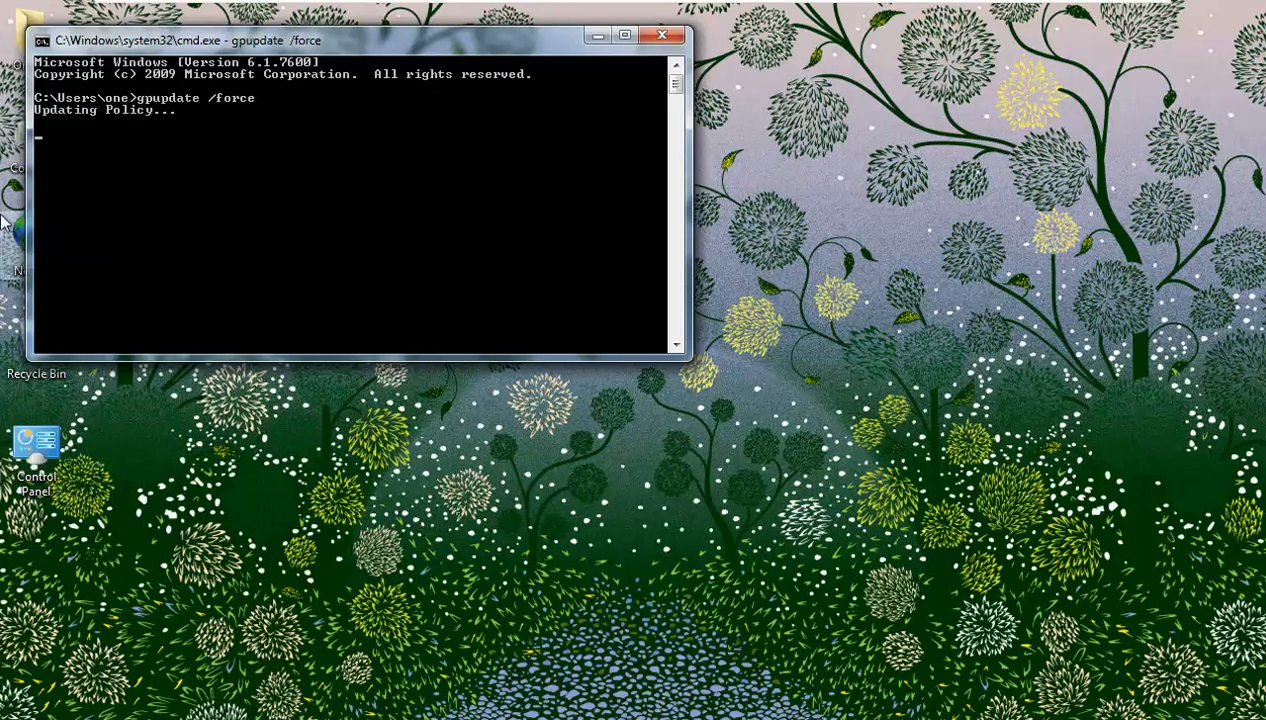
left_click_drag(367, 47, 711, 122)
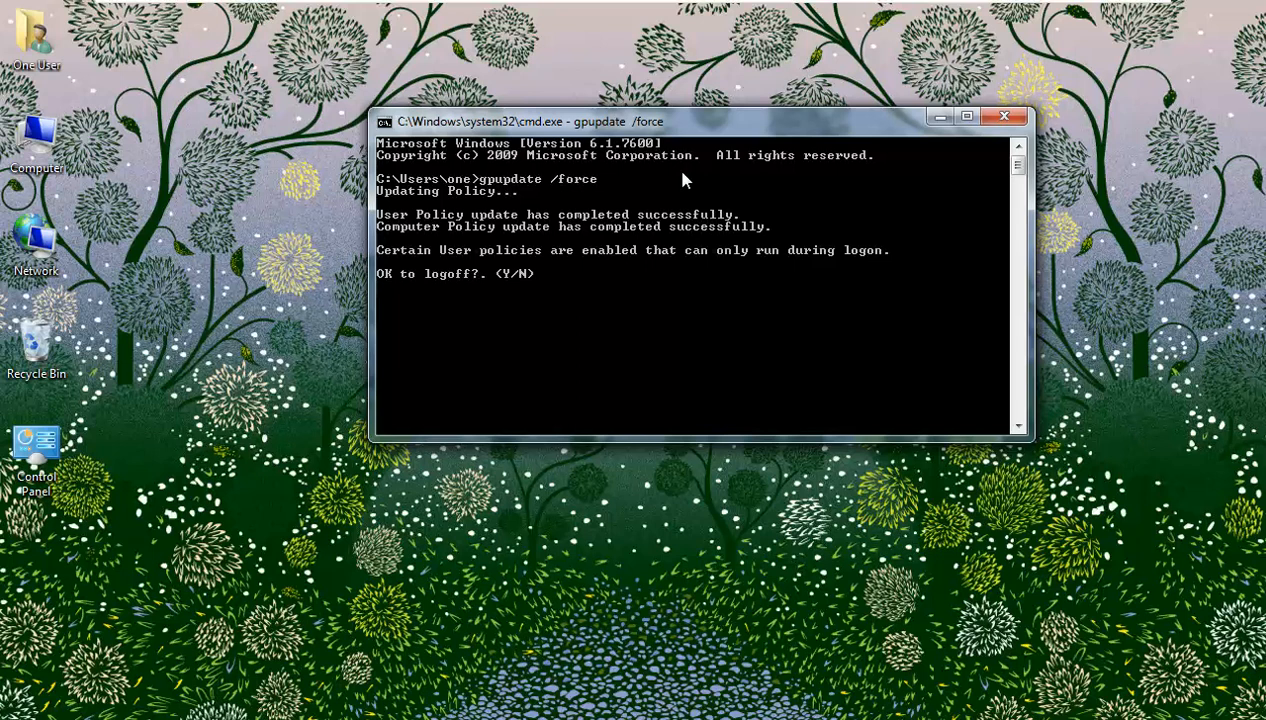
type("Y")
key("Return")
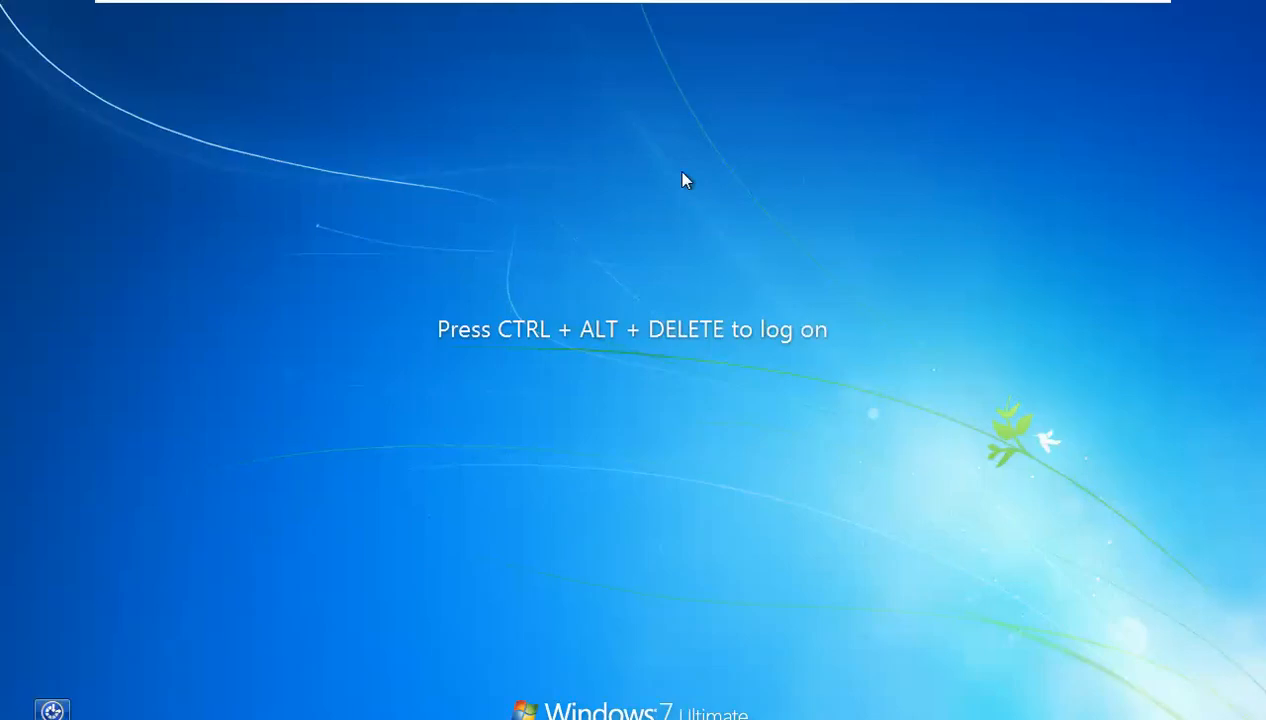
- Log back on to the Windows 7 client with the account password, retrying after the incorrect-password error
key("ctrl+alt+Delete")
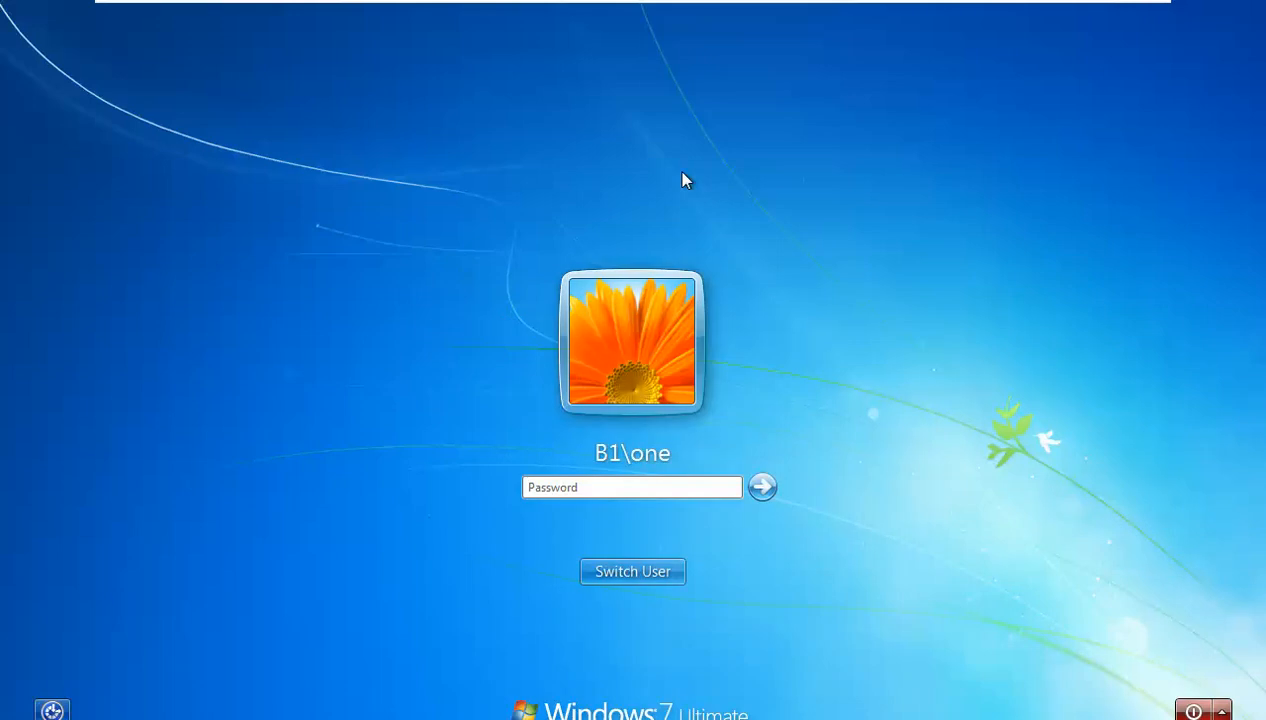
type("••••")
key("BackSpace")
key("Return")
key("Return")
type("••••")
key("Return")
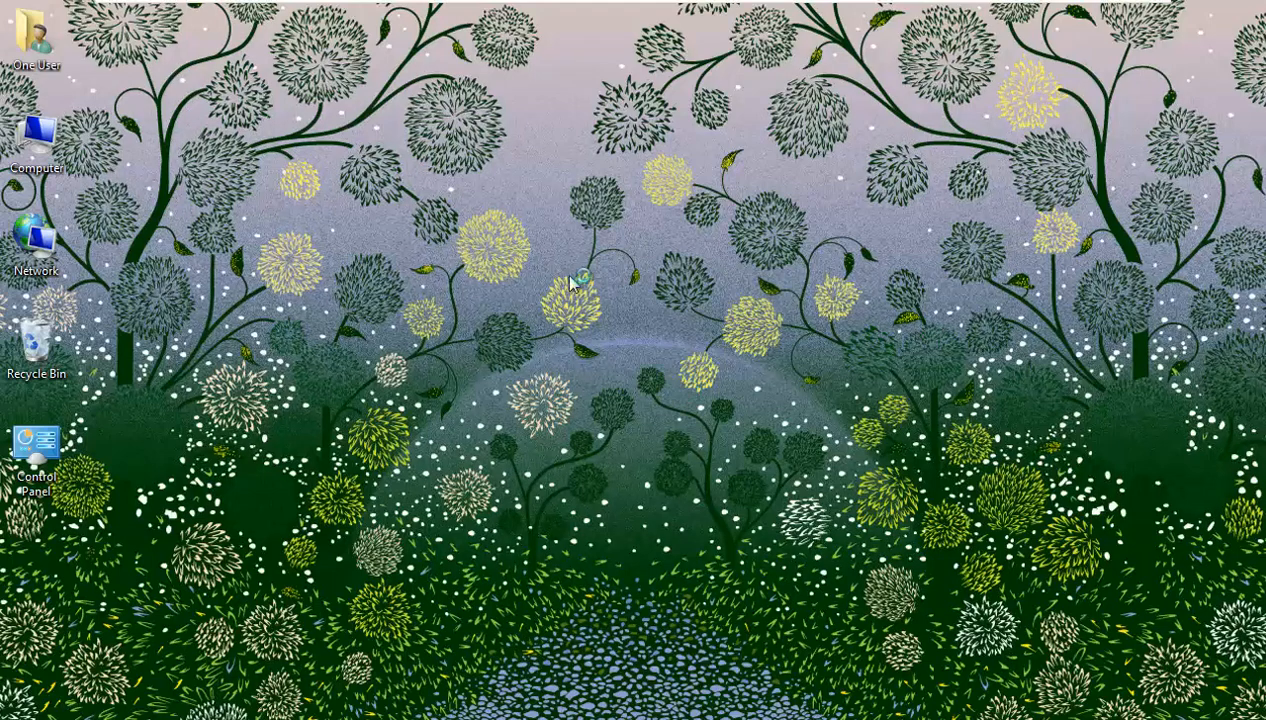
- Refresh the desktop twice and open Control Panel
right_click(540, 254)
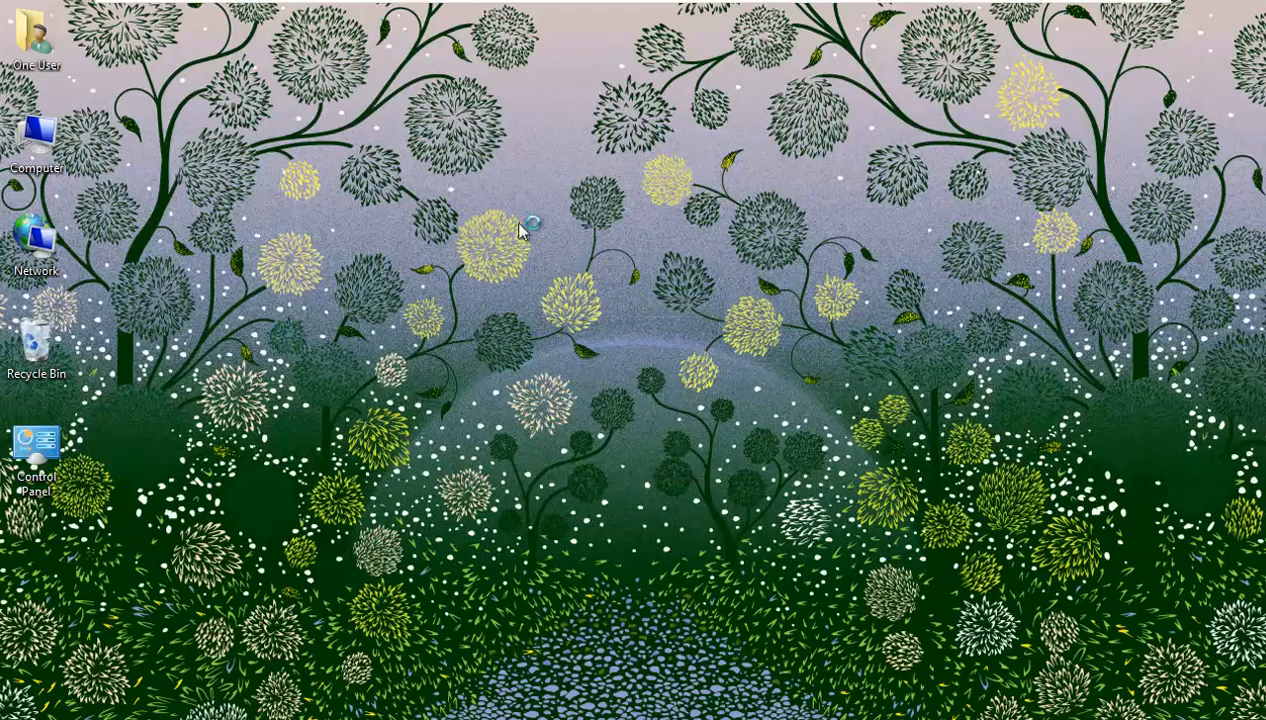
right_click(518, 230)
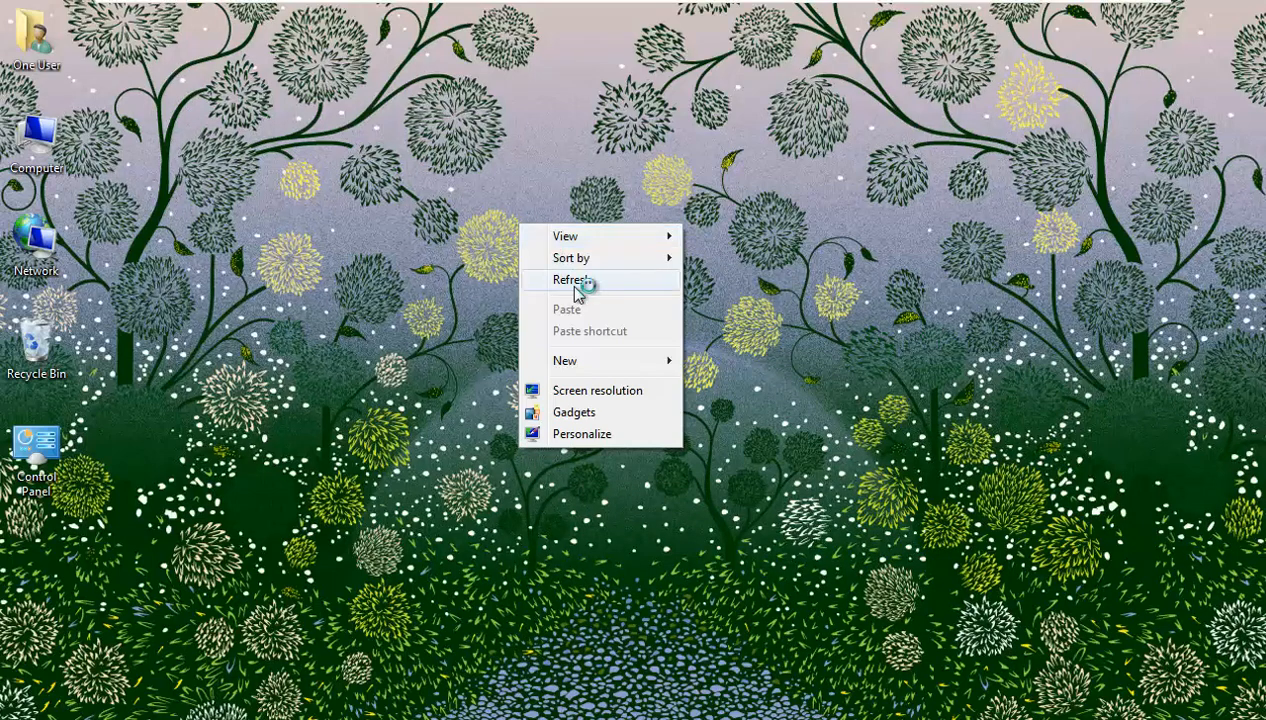
left_click(579, 282)
right_click(520, 234)
left_click(579, 282)
double_click(4, 472)
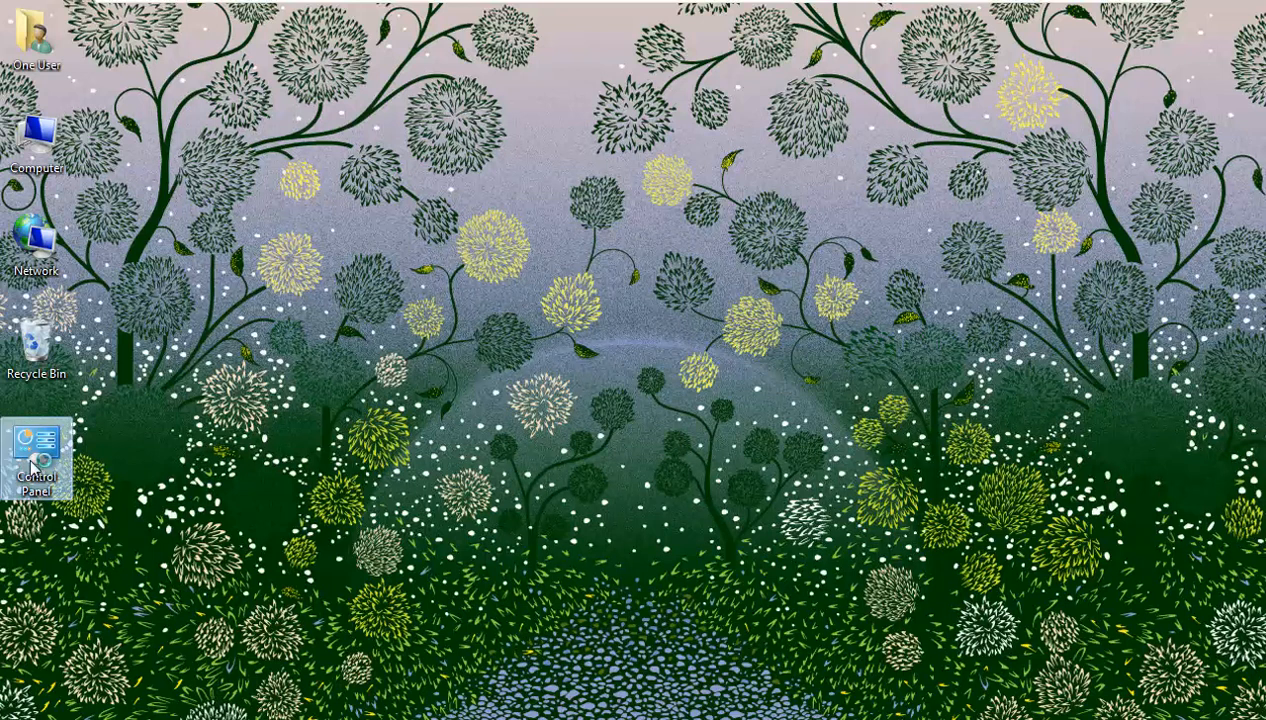
- View System and Security > Windows Firewall showing the domain firewall still On, then switch back to the server
left_click(495, 215)
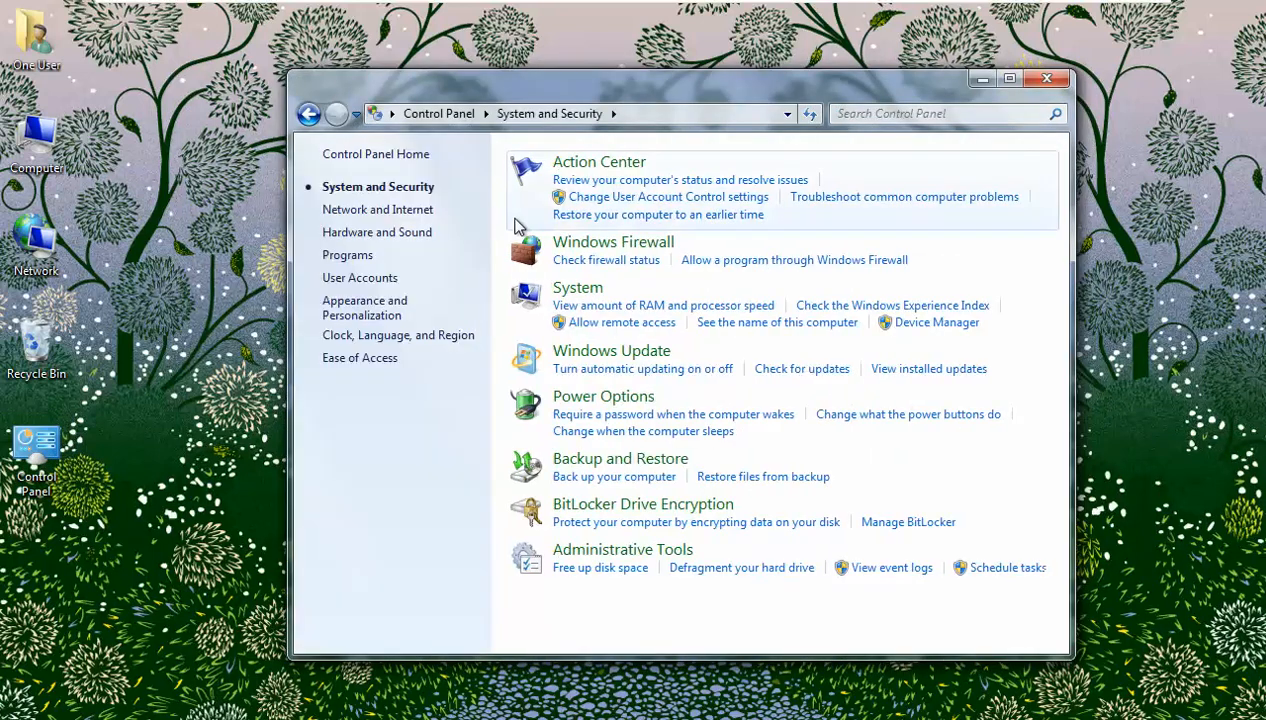
left_click(620, 248)
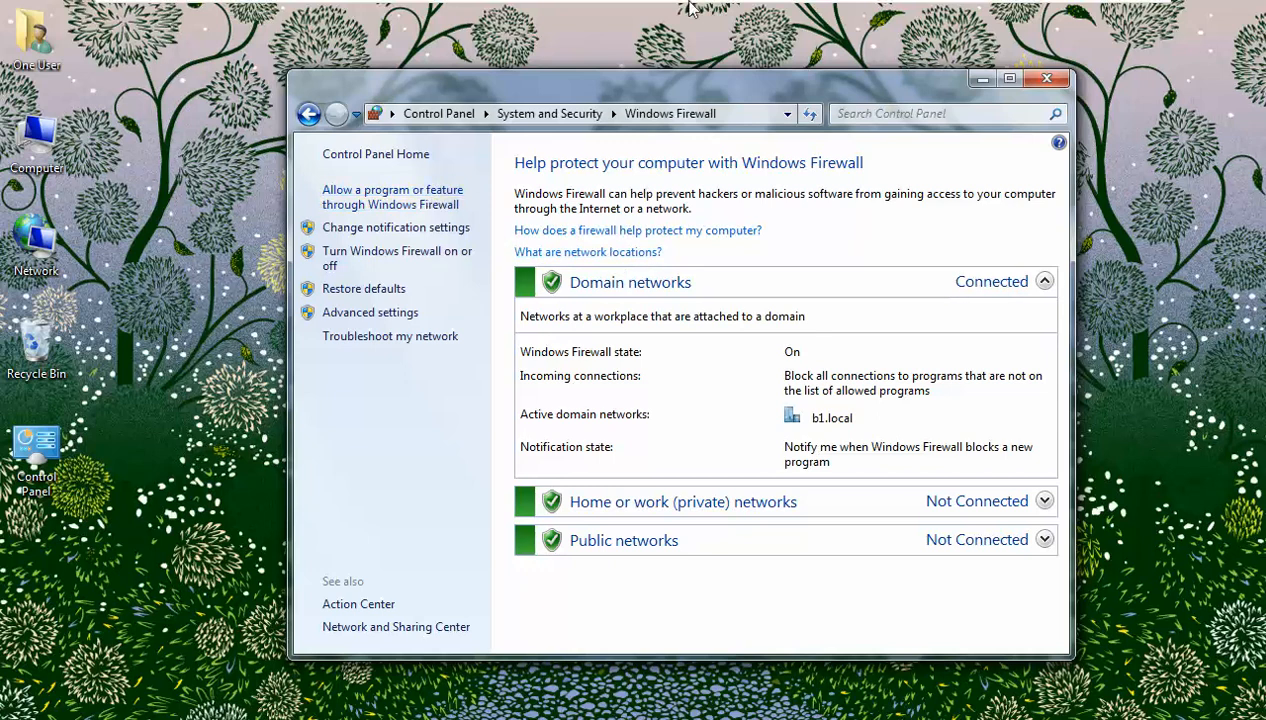
left_click(828, 18)
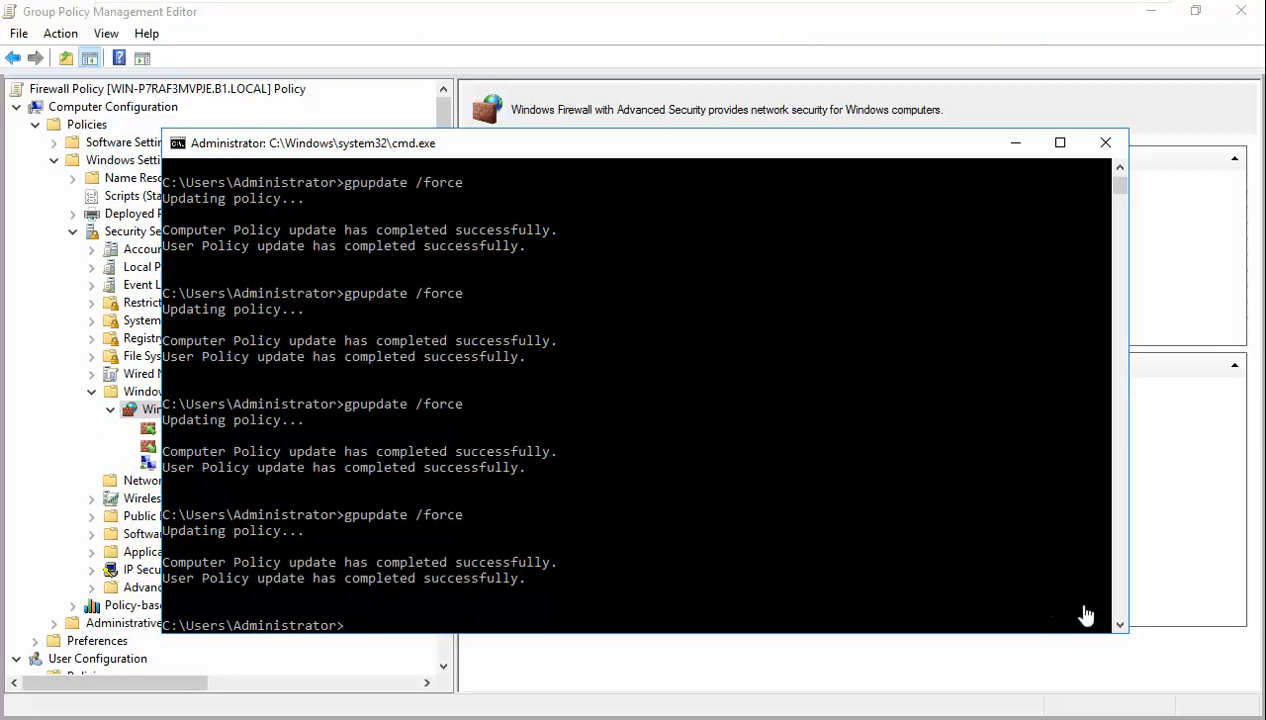
- Restore the policy editor to a smaller window and bring forward Group Policy Management showing Firewall Policy linked to b1.local/IT
left_click(1084, 668)
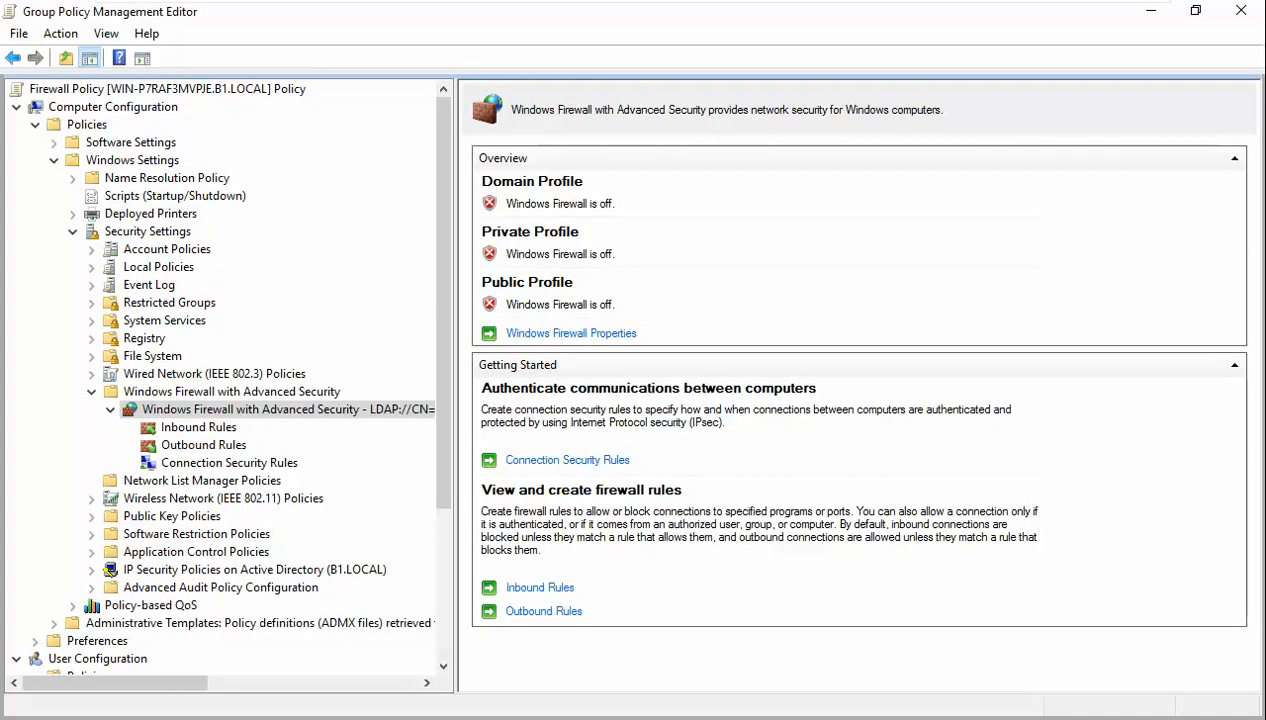
key("alt+Tab")
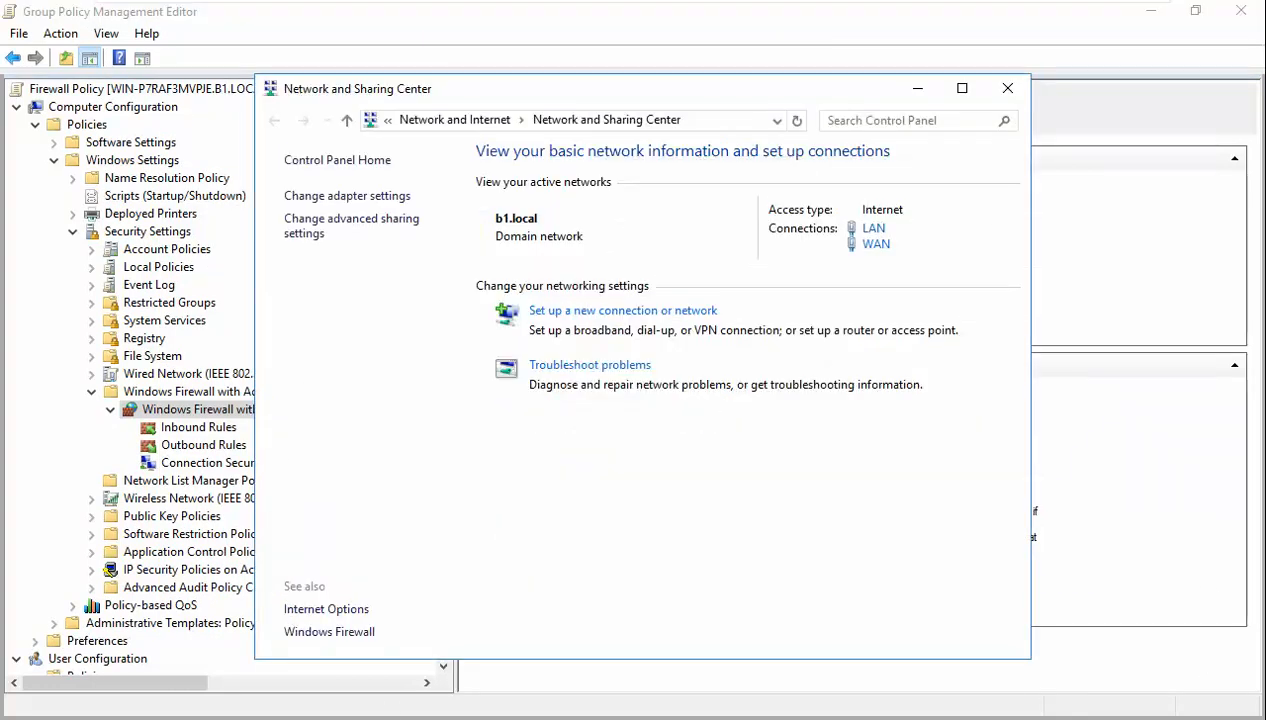
key("alt+Tab")
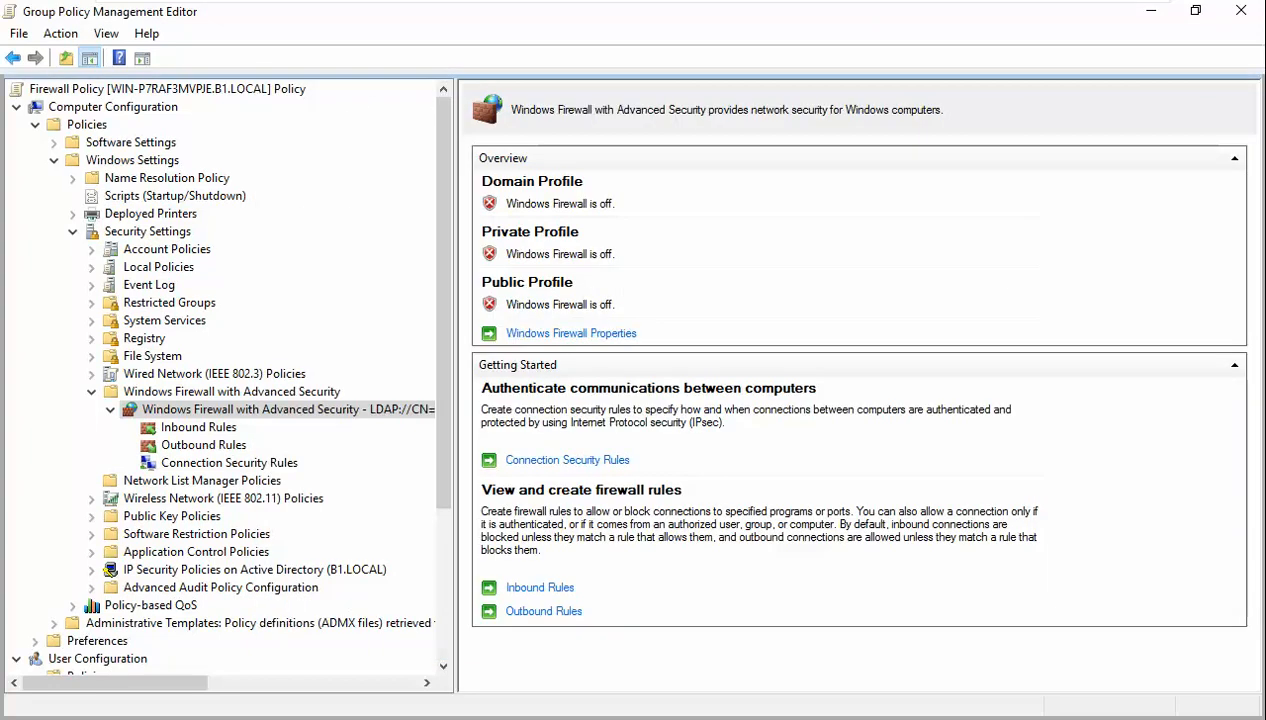
left_click(1195, 10)
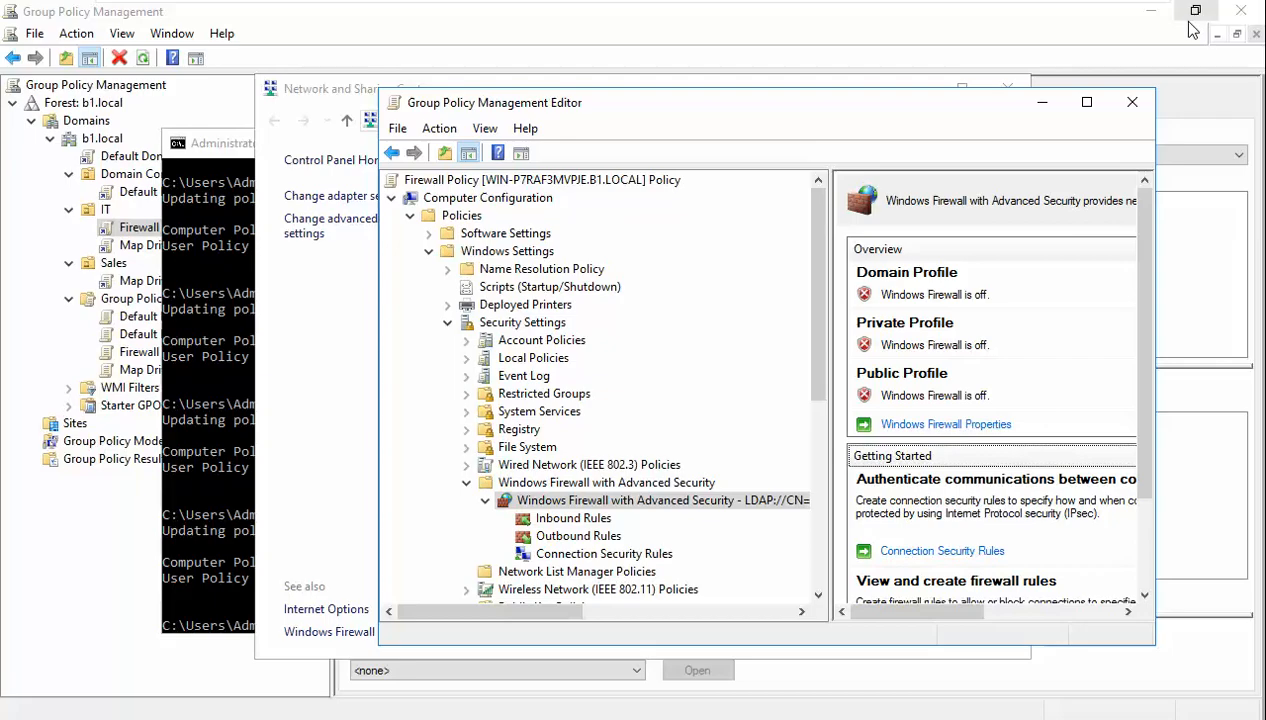
left_click(123, 588)
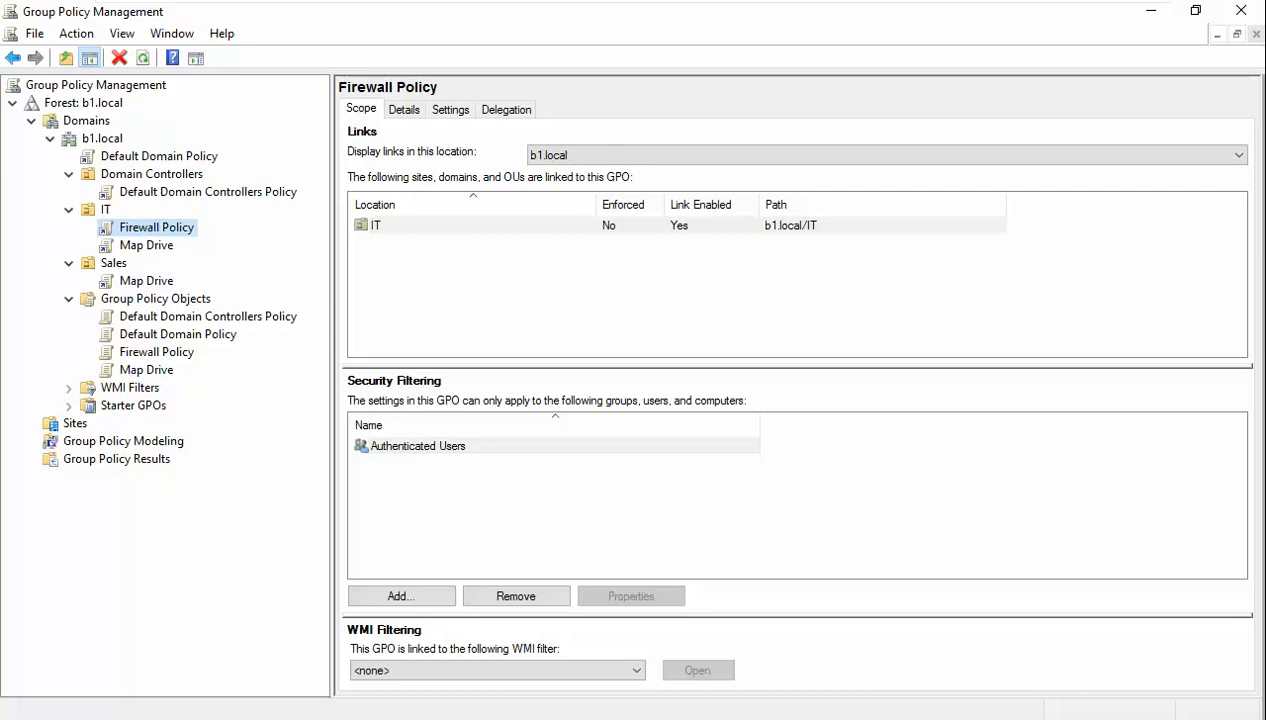
- Open the IT OU user's properties in Active Directory Users and Computers at the Member Of tab
left_click(459, 717)
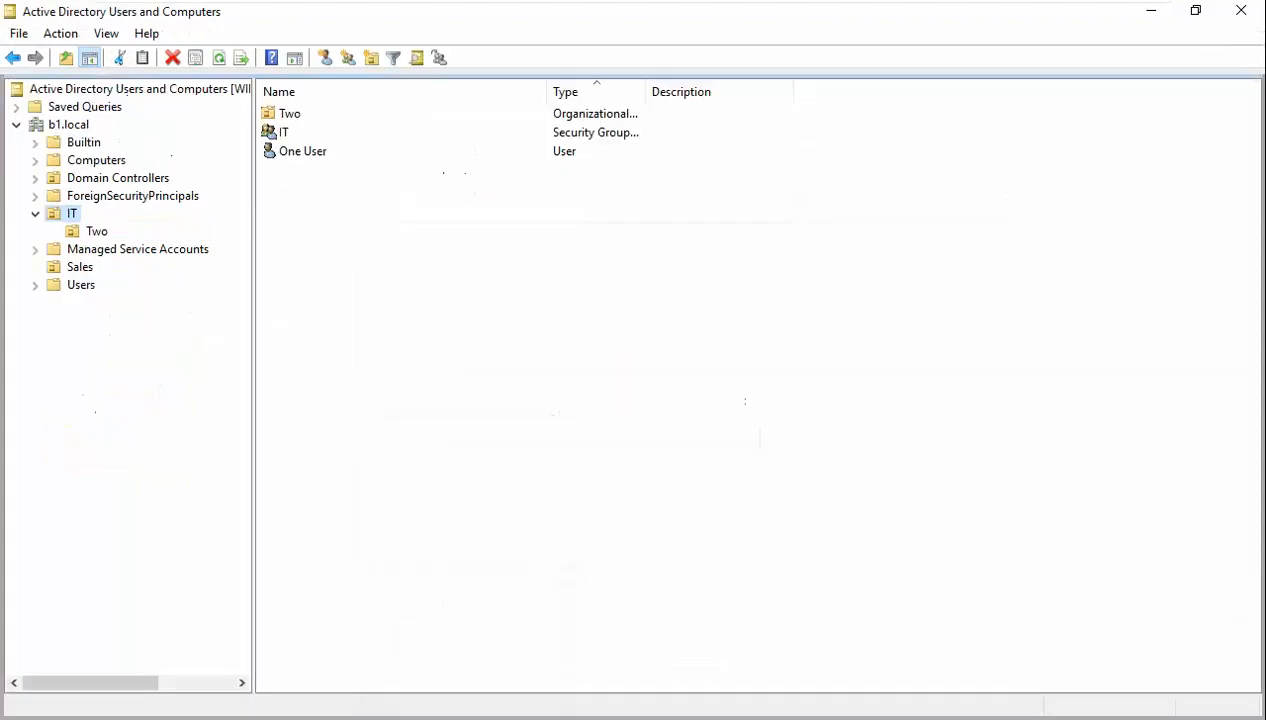
left_click(296, 160)
right_click(295, 163)
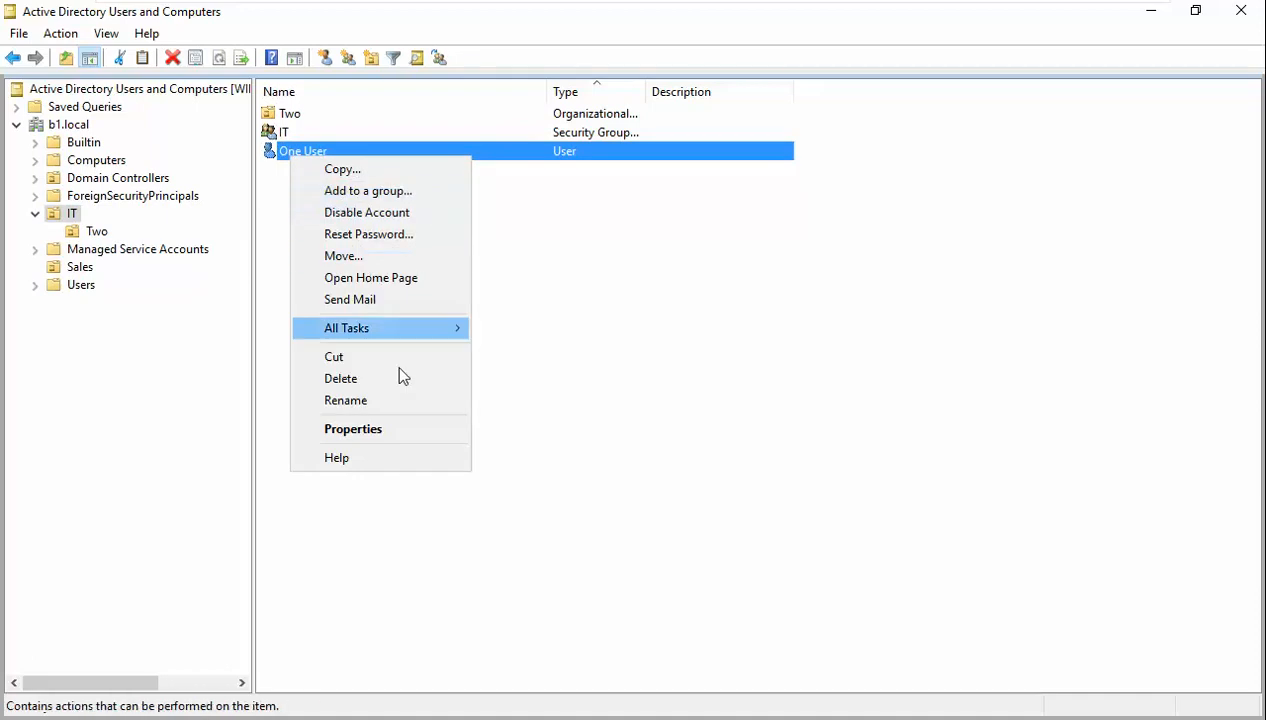
left_click(416, 437)
left_click(644, 176)
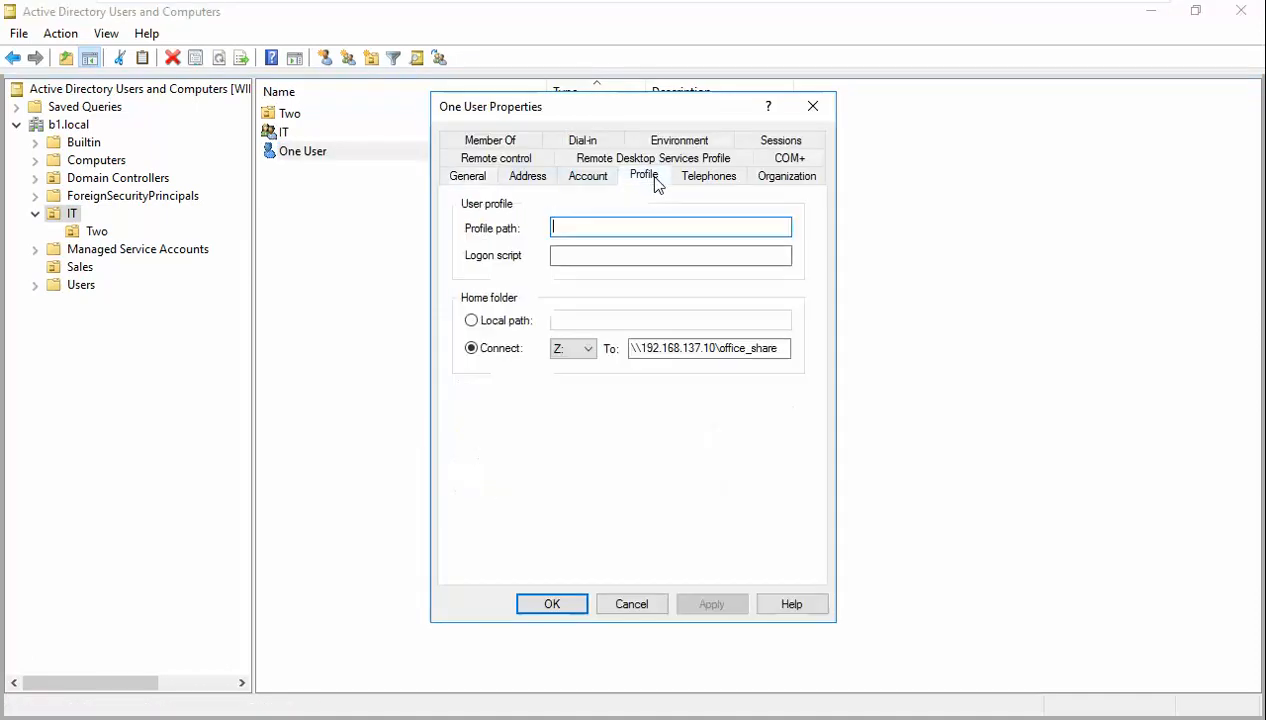
left_click(588, 176)
left_click(507, 141)
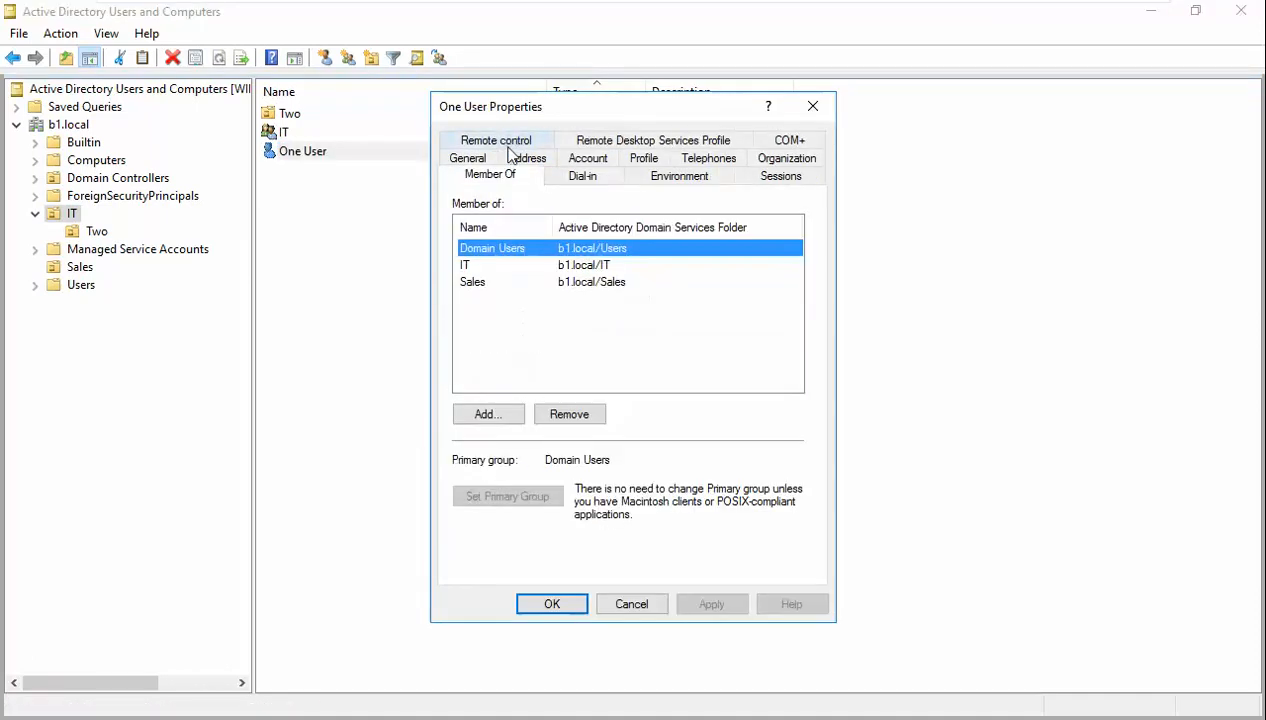
- Select the IT group, set it as the user's primary group, apply and close
left_click(579, 266)
left_click(585, 284)
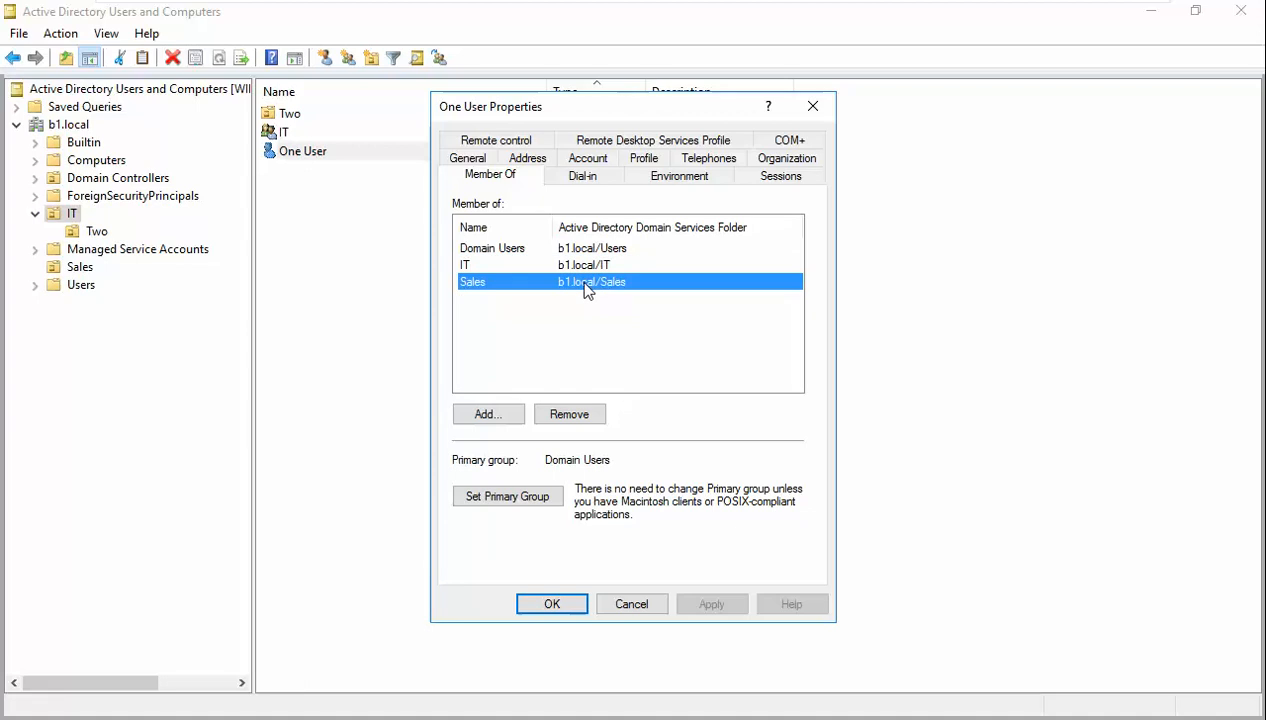
left_click(580, 250)
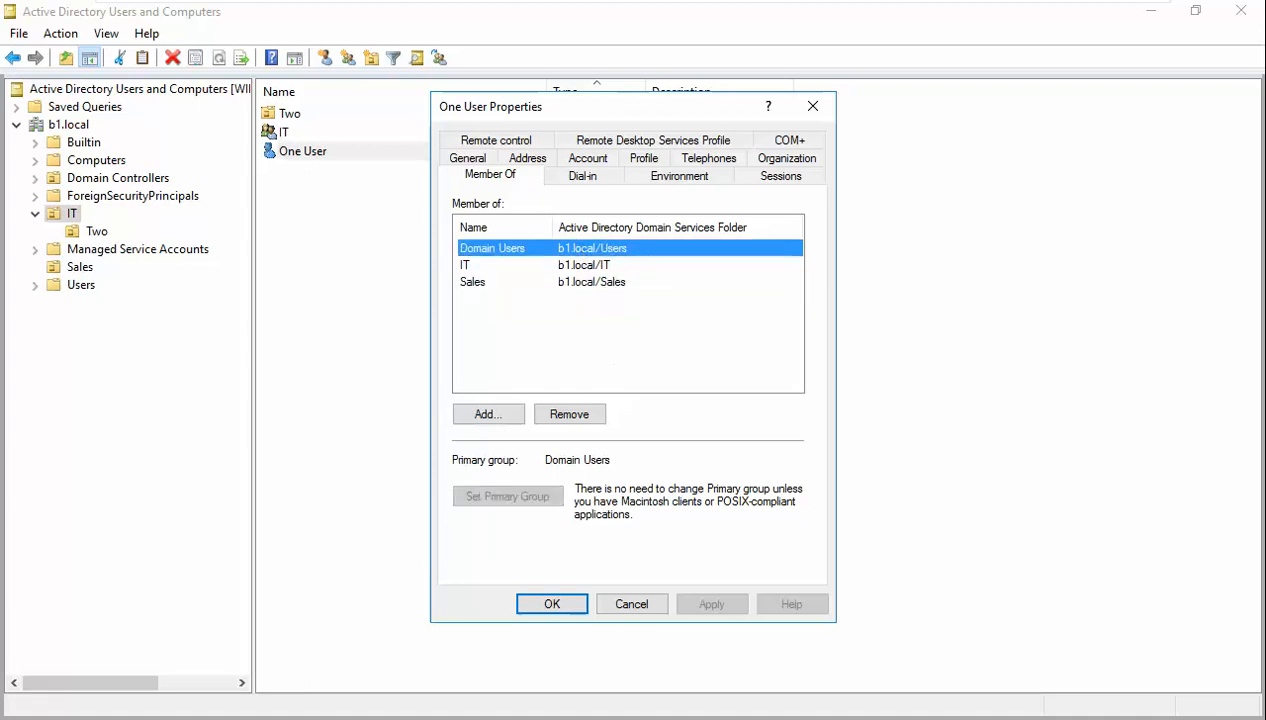
left_click(540, 266)
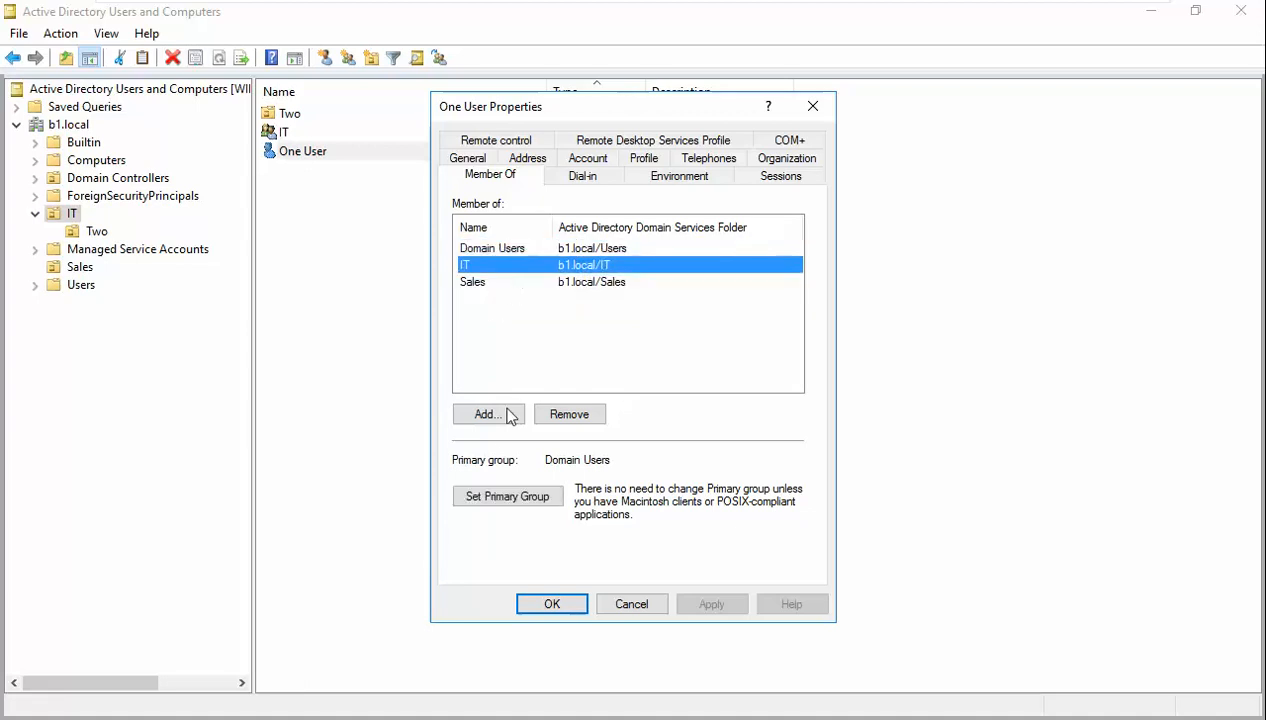
left_click(515, 497)
left_click(711, 605)
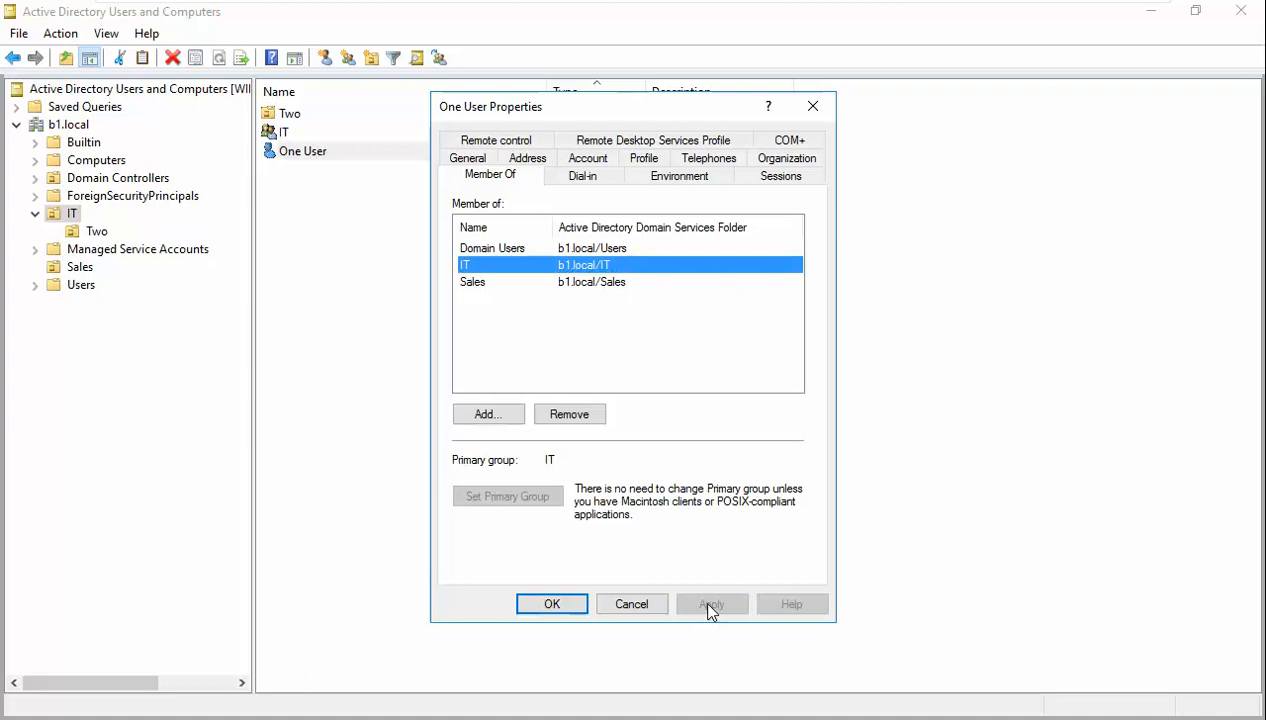
left_click(560, 605)
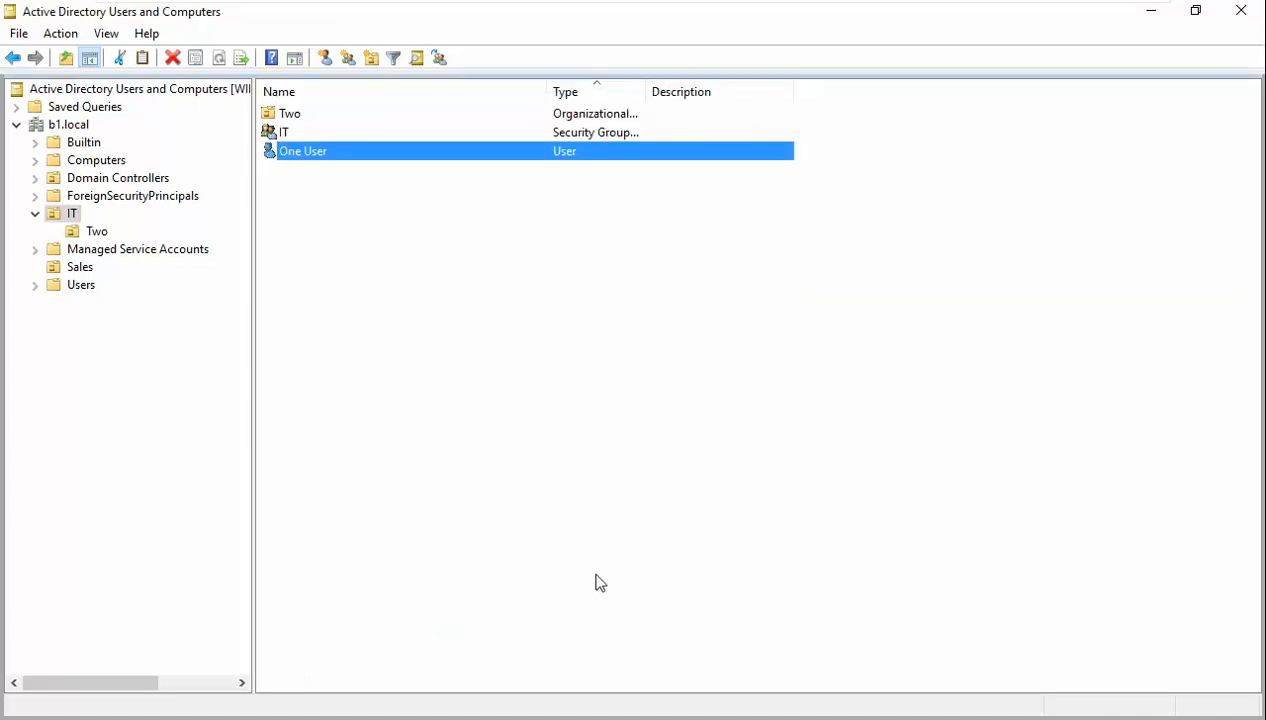
- Restart the Windows 7 client from its Start menu, then go back to the Windows Server 2016 machine
mouse_move(650, 8)
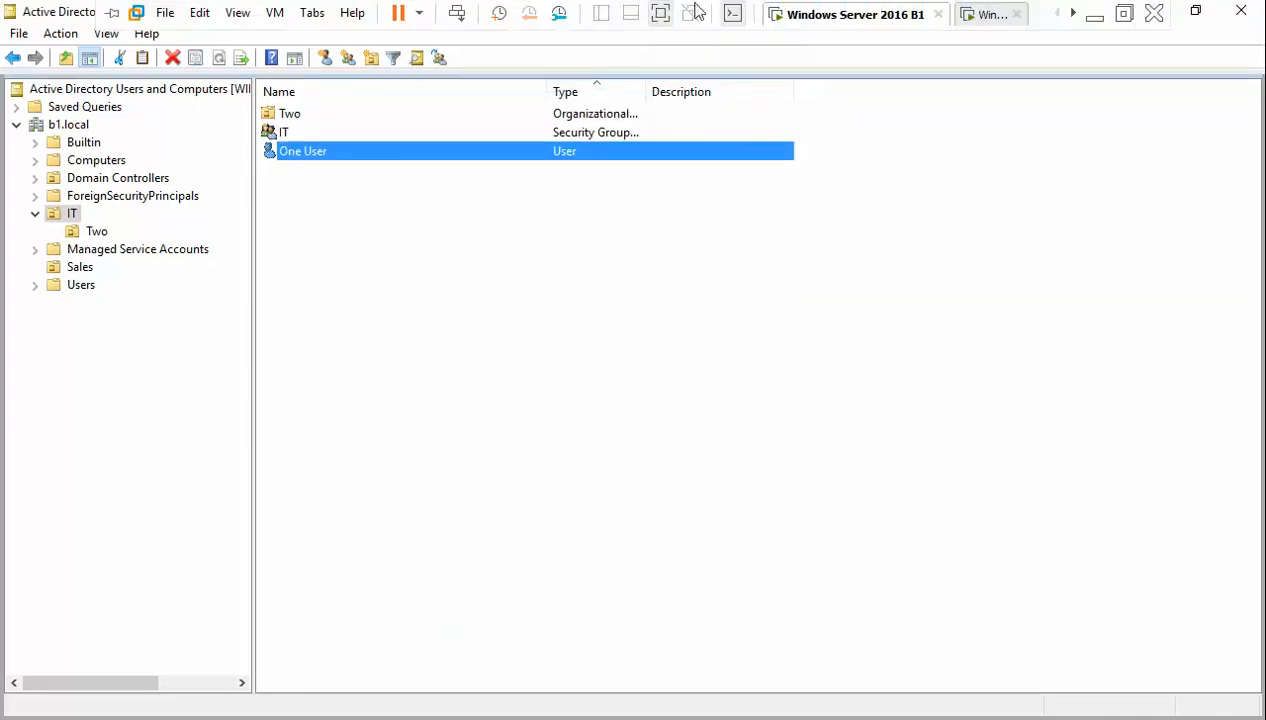
left_click(1005, 14)
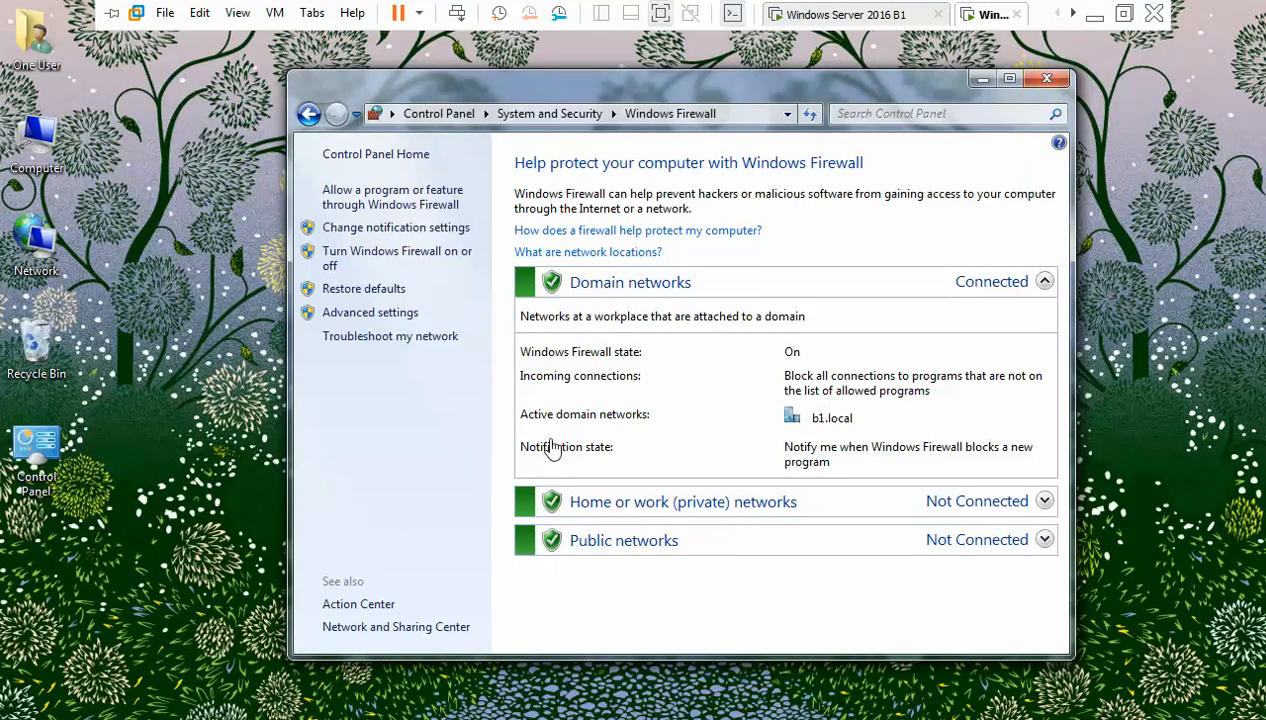
left_click(53, 697)
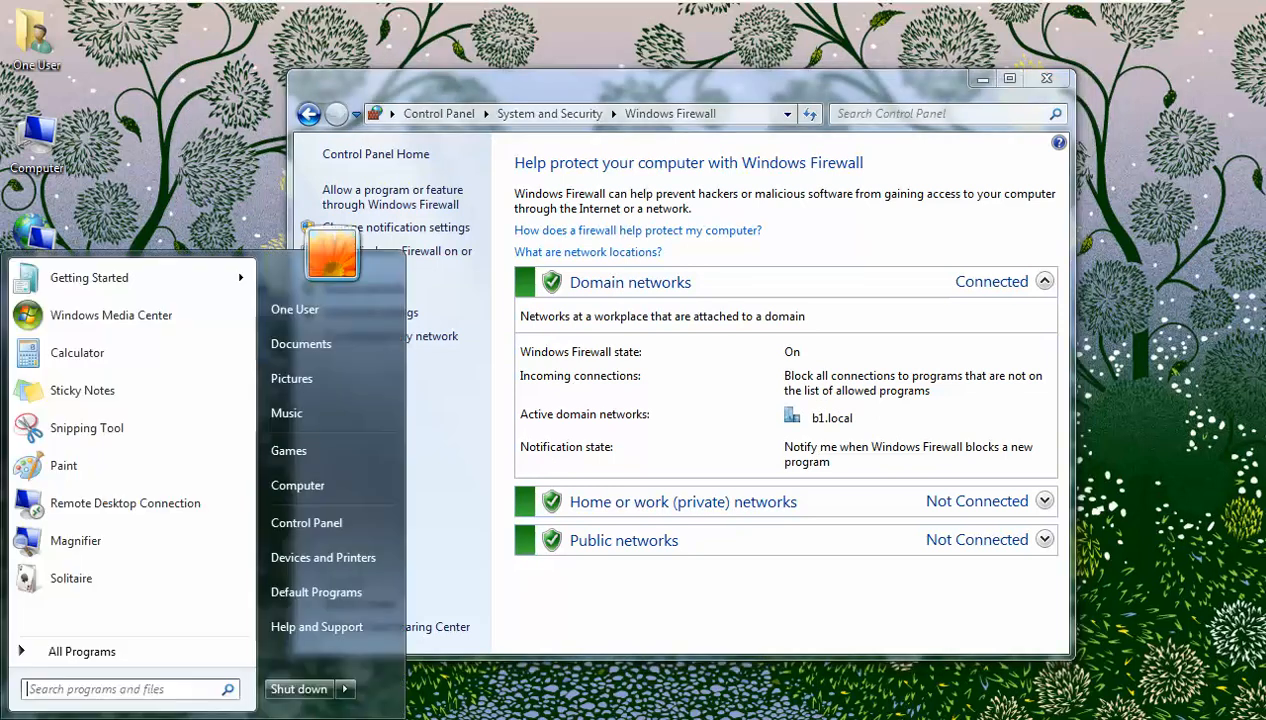
left_click(344, 689)
left_click(418, 668)
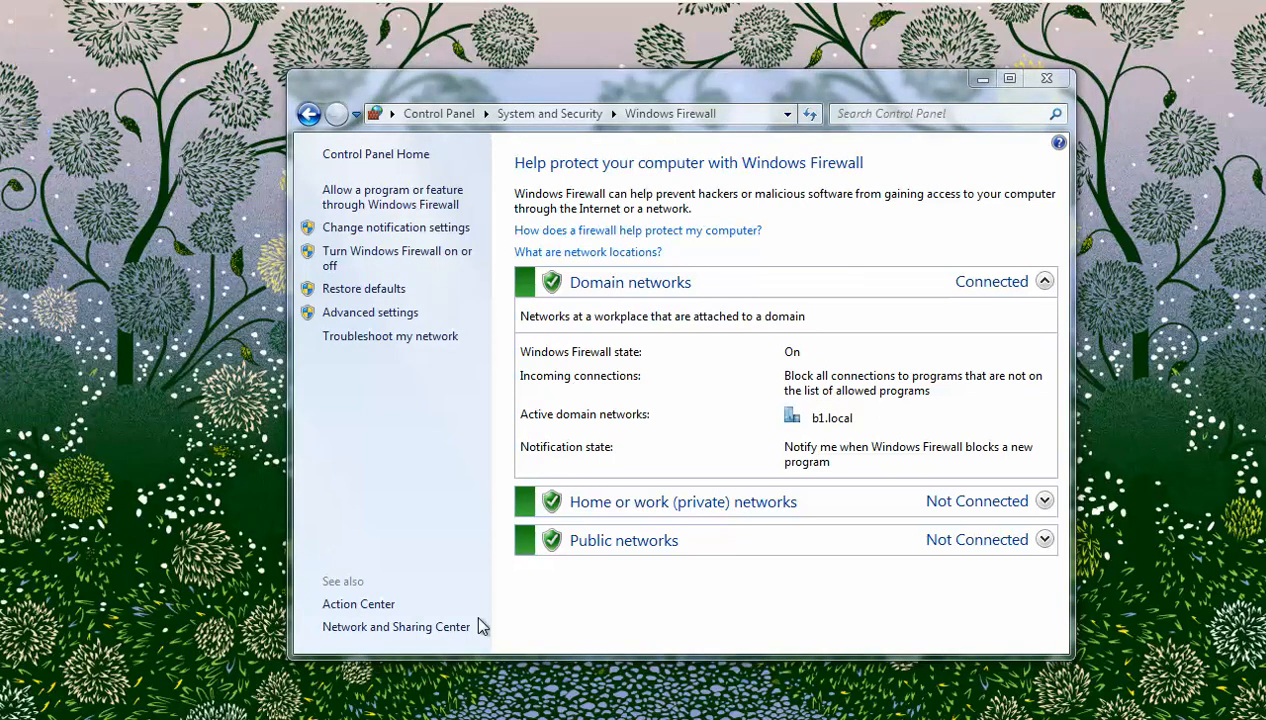
mouse_move(309, 8)
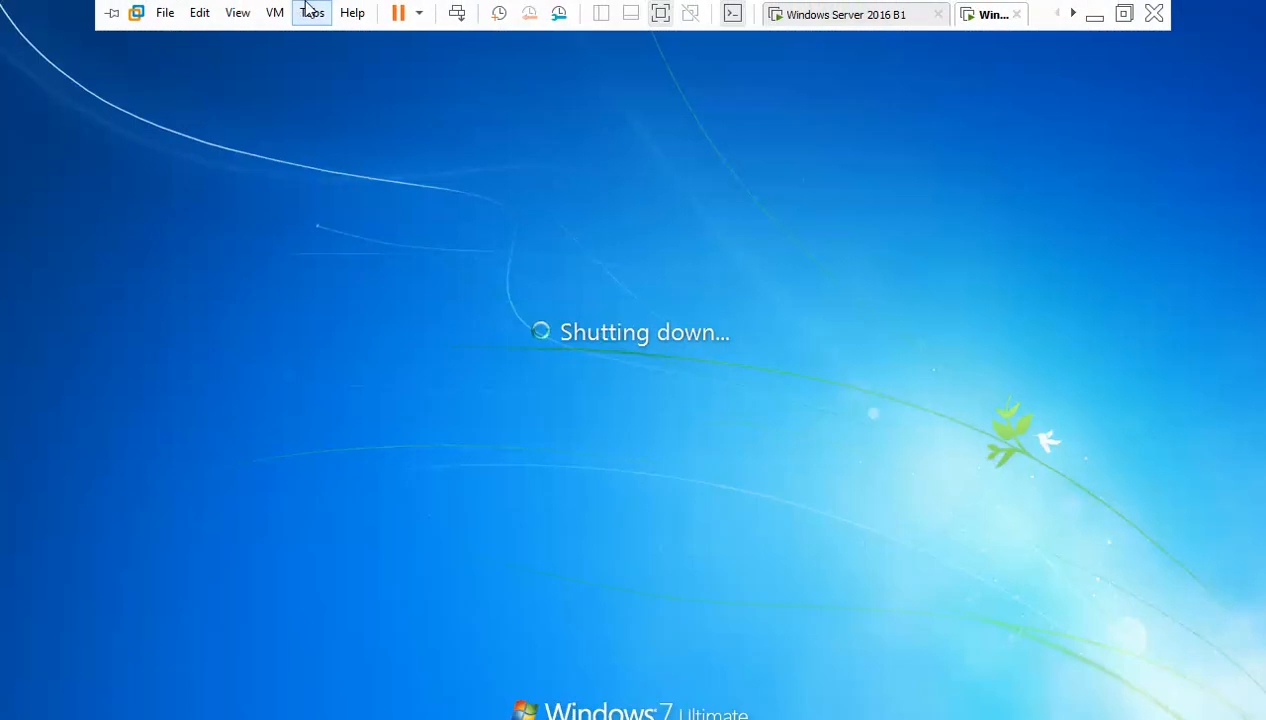
left_click(862, 14)
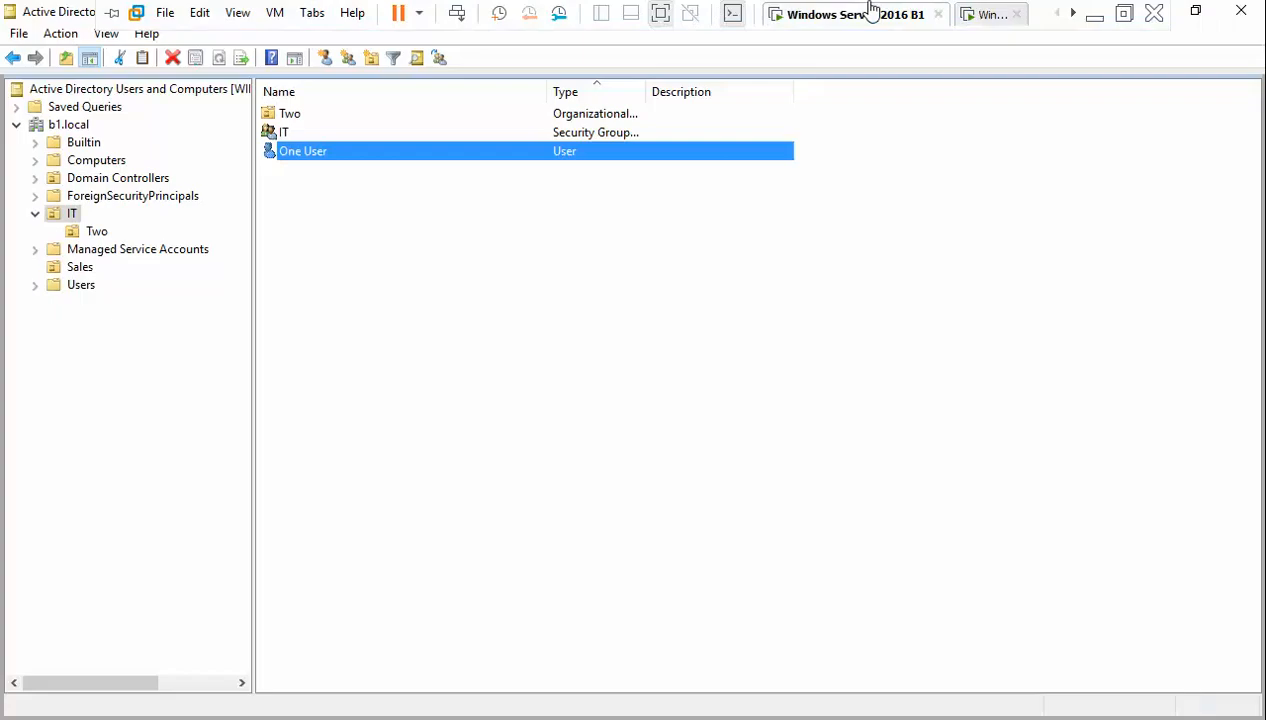
- Check on the Member Of tab that the user belongs to IT, then cancel the properties
left_click(319, 162)
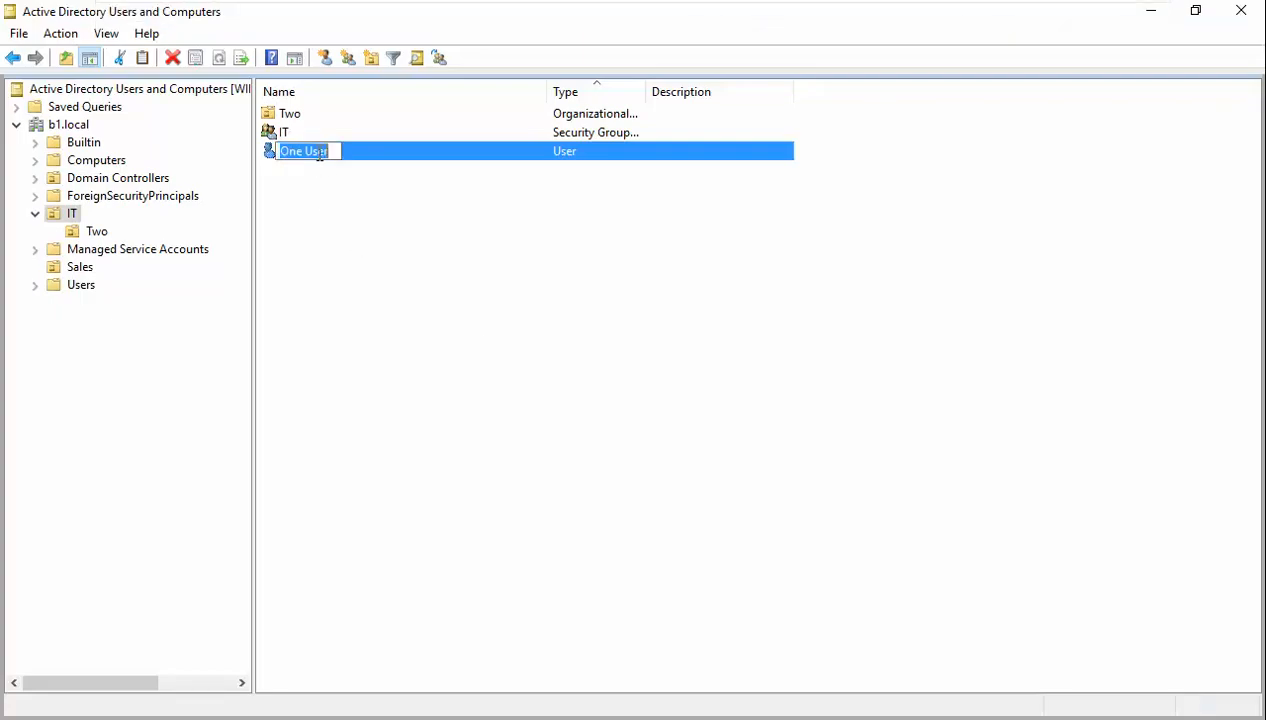
left_click(415, 160)
double_click(415, 160)
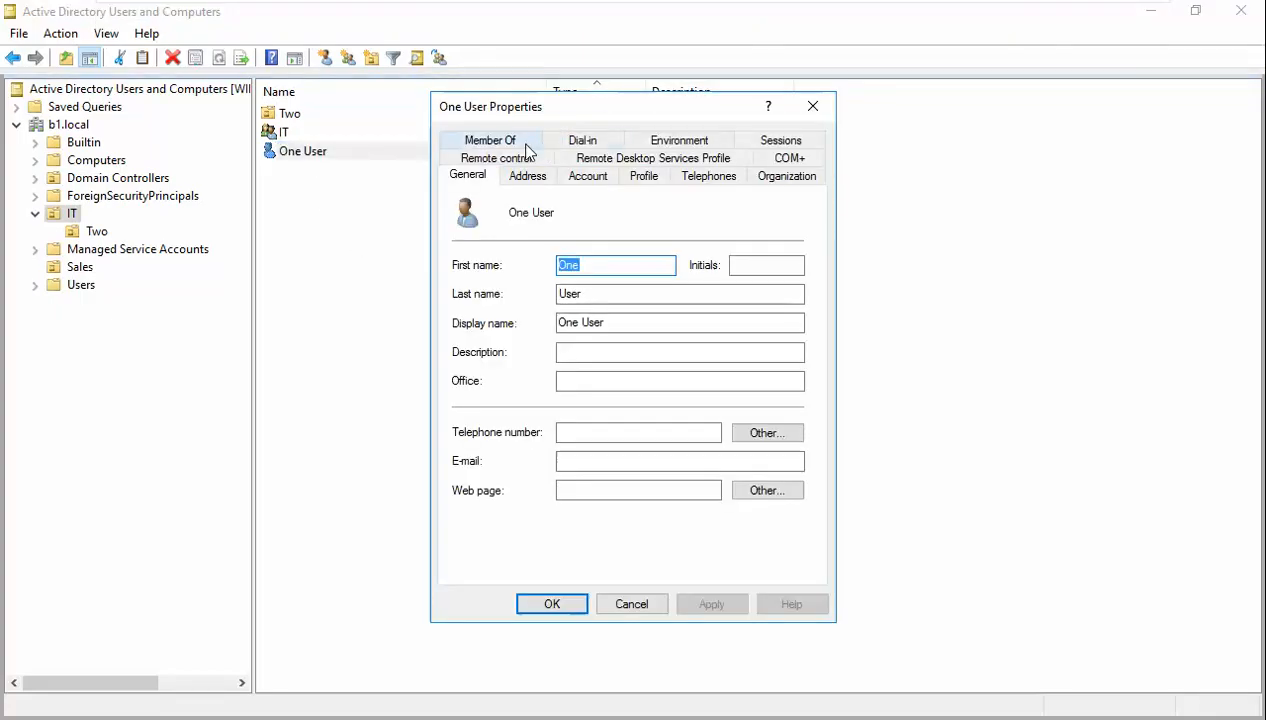
left_click(522, 142)
left_click(588, 272)
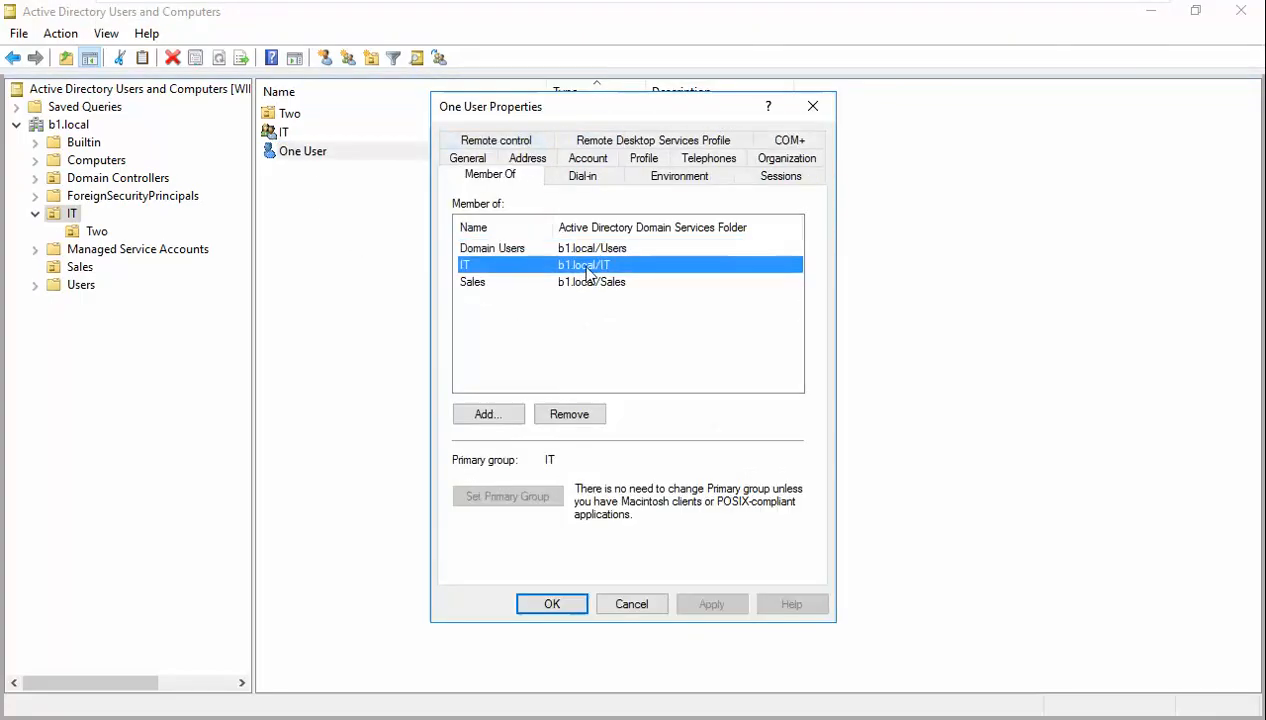
left_click(629, 604)
- Rerun gpupdate /force in the server's Command Prompt
key("alt+Tab")
key("Up")
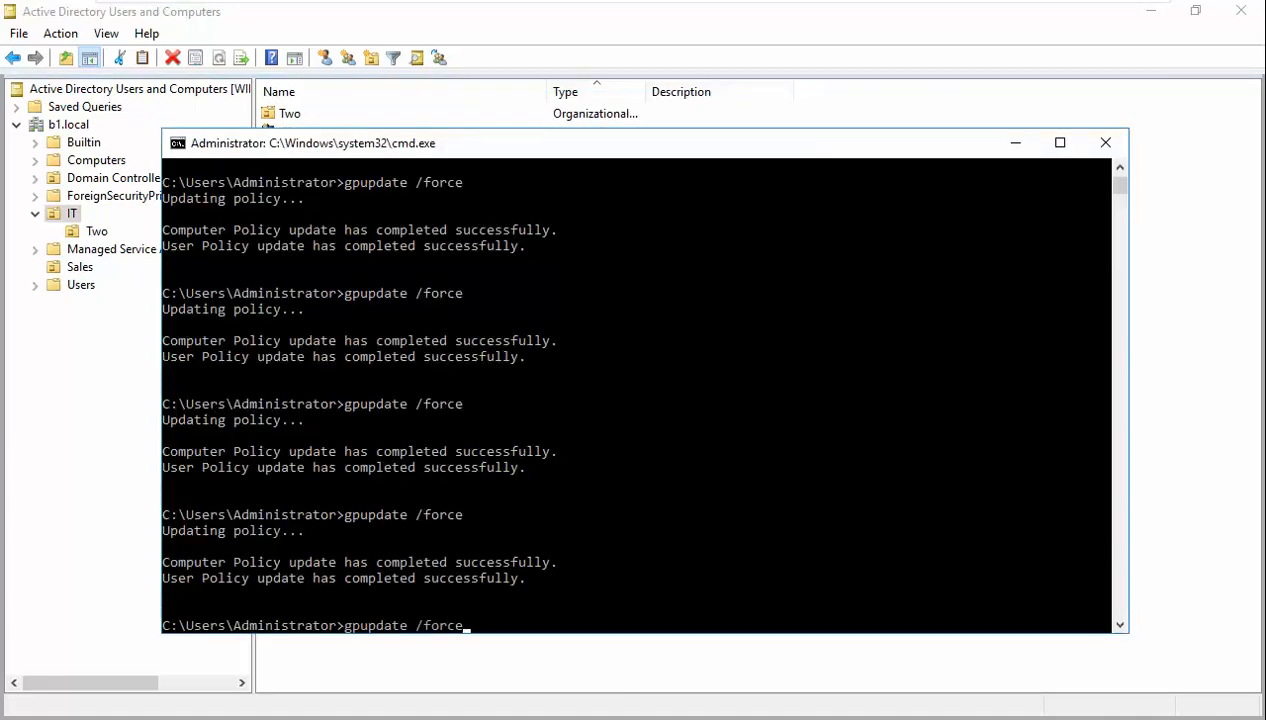
key("Return")
mouse_move(740, 3)
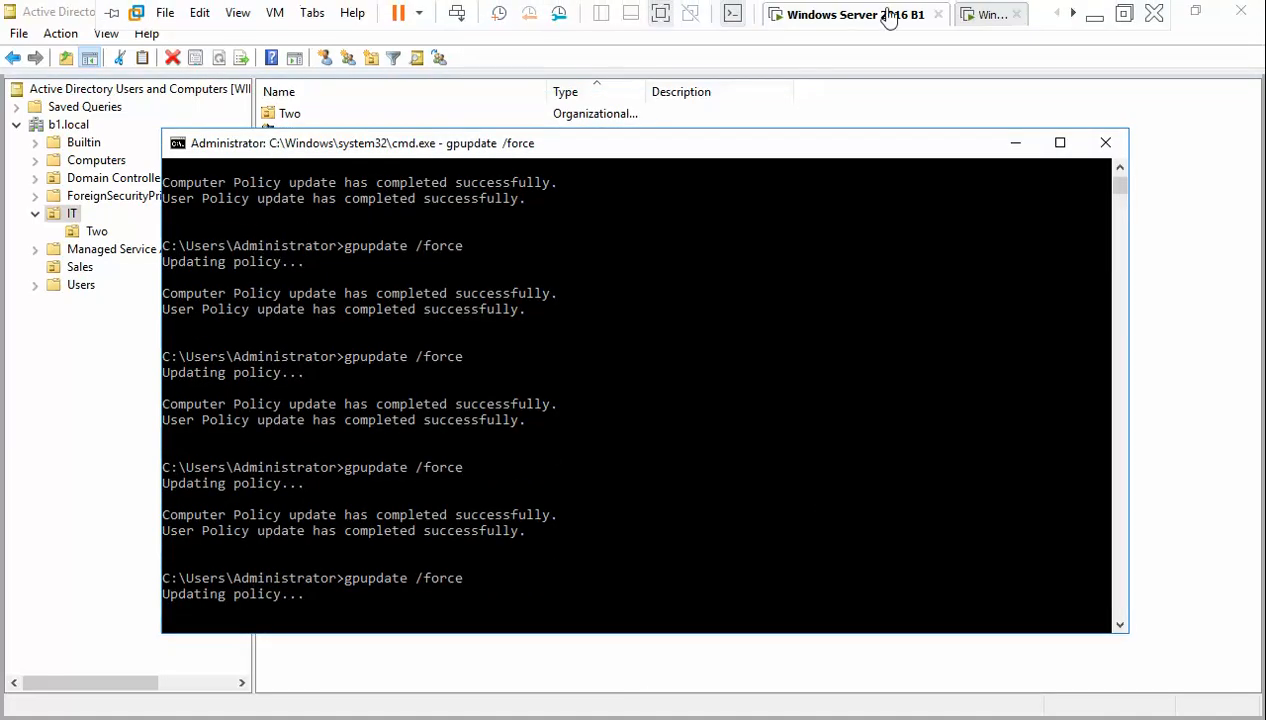
- Sign in to the Windows 7 client with the domain user's password
left_click(983, 16)
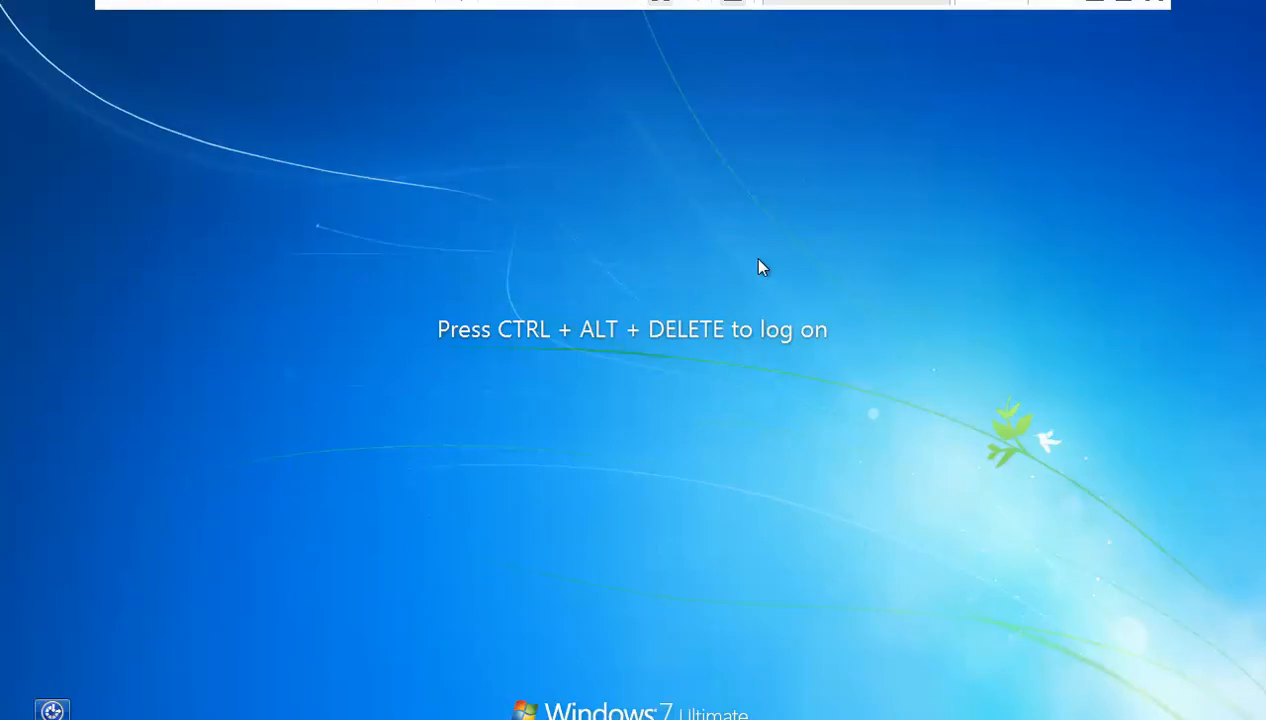
key("ctrl+alt+Insert")
type("••••")
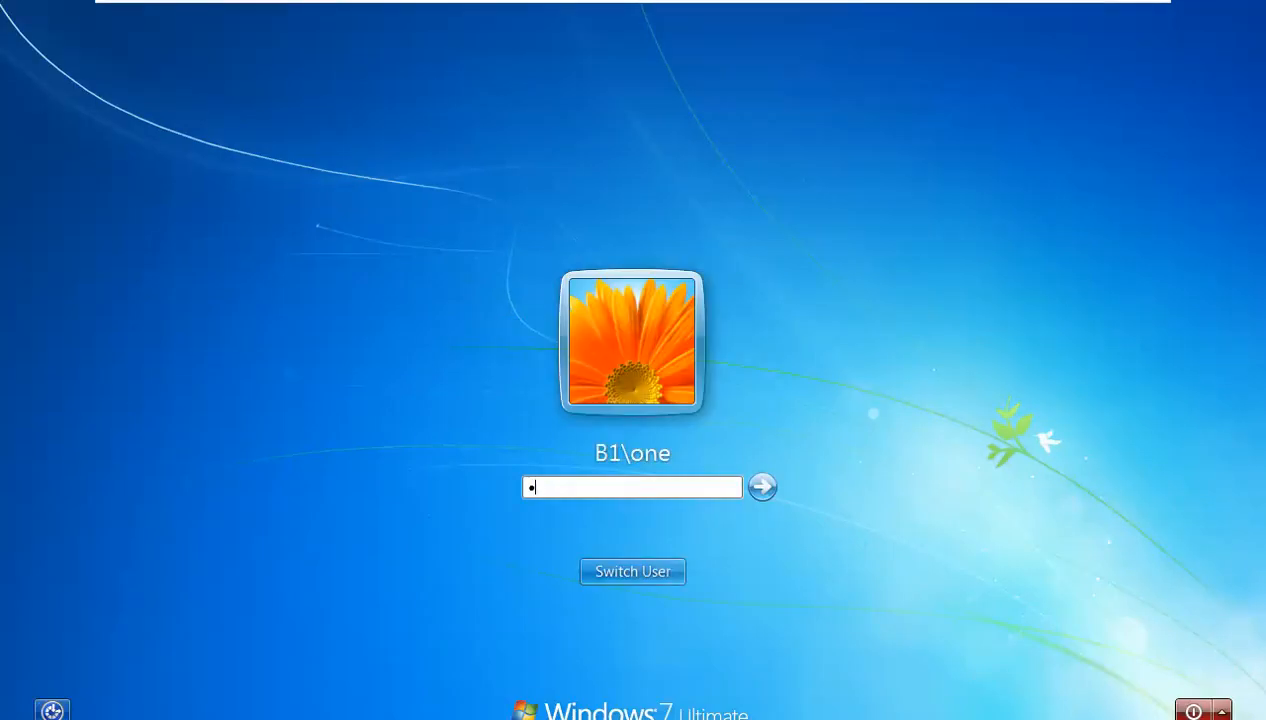
key("Return")
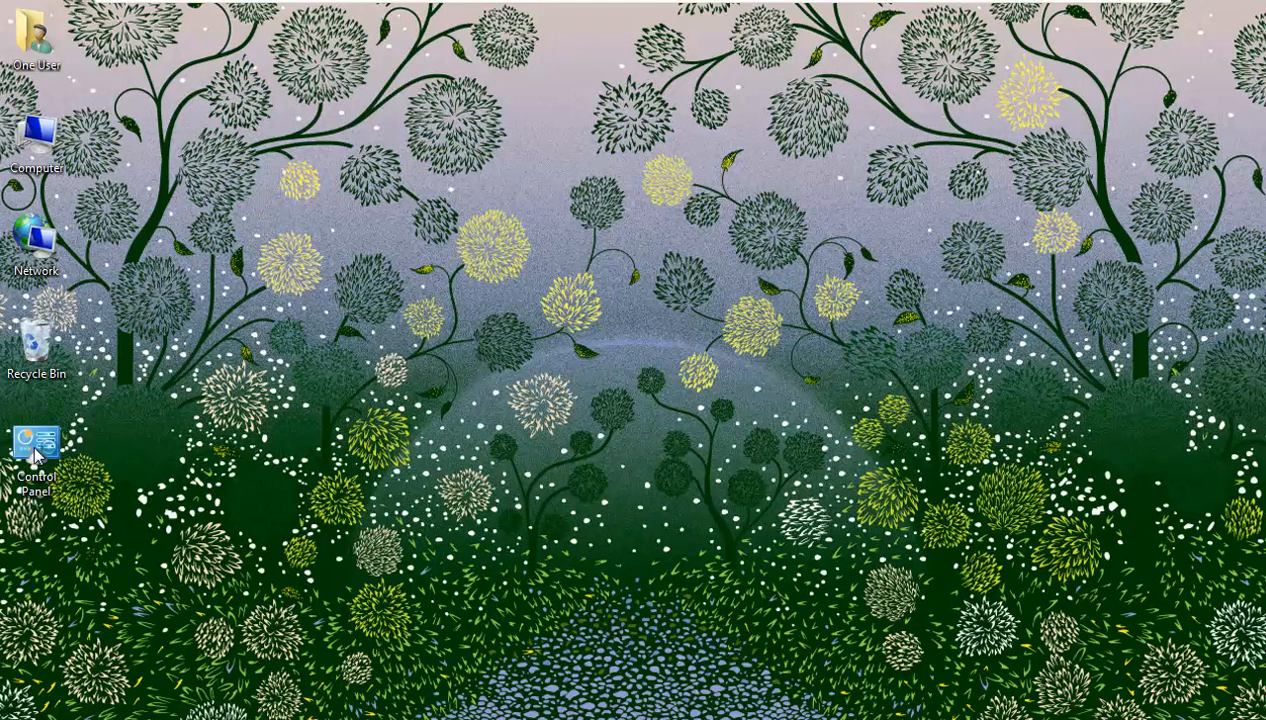
- Open Windows Firewall advanced settings from Control Panel, authenticating as administrator with its password
double_click(36, 452)
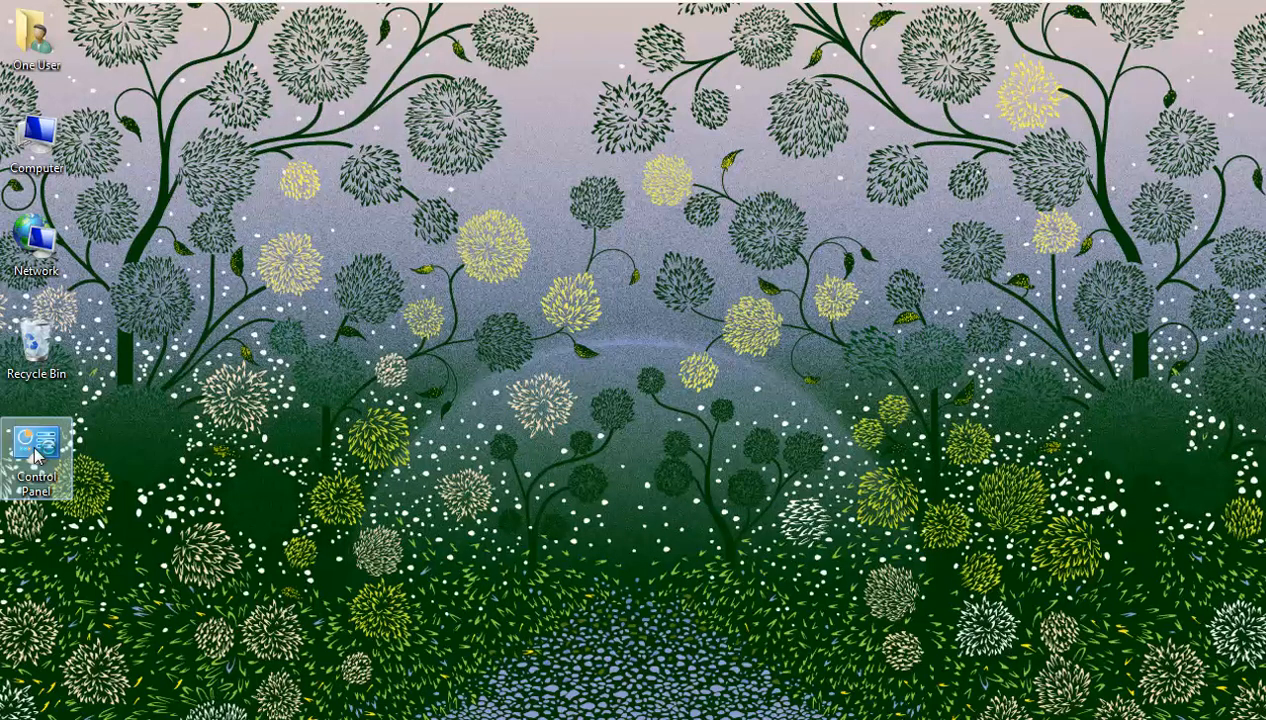
left_click(488, 219)
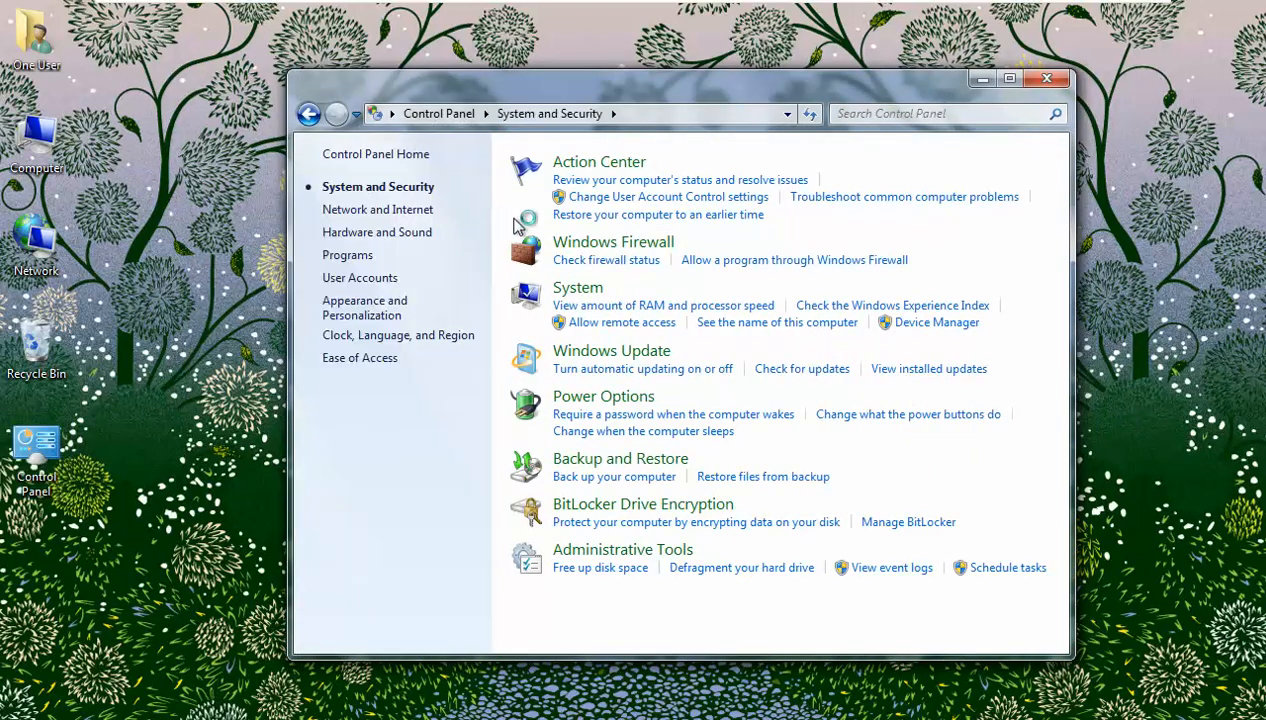
left_click(600, 247)
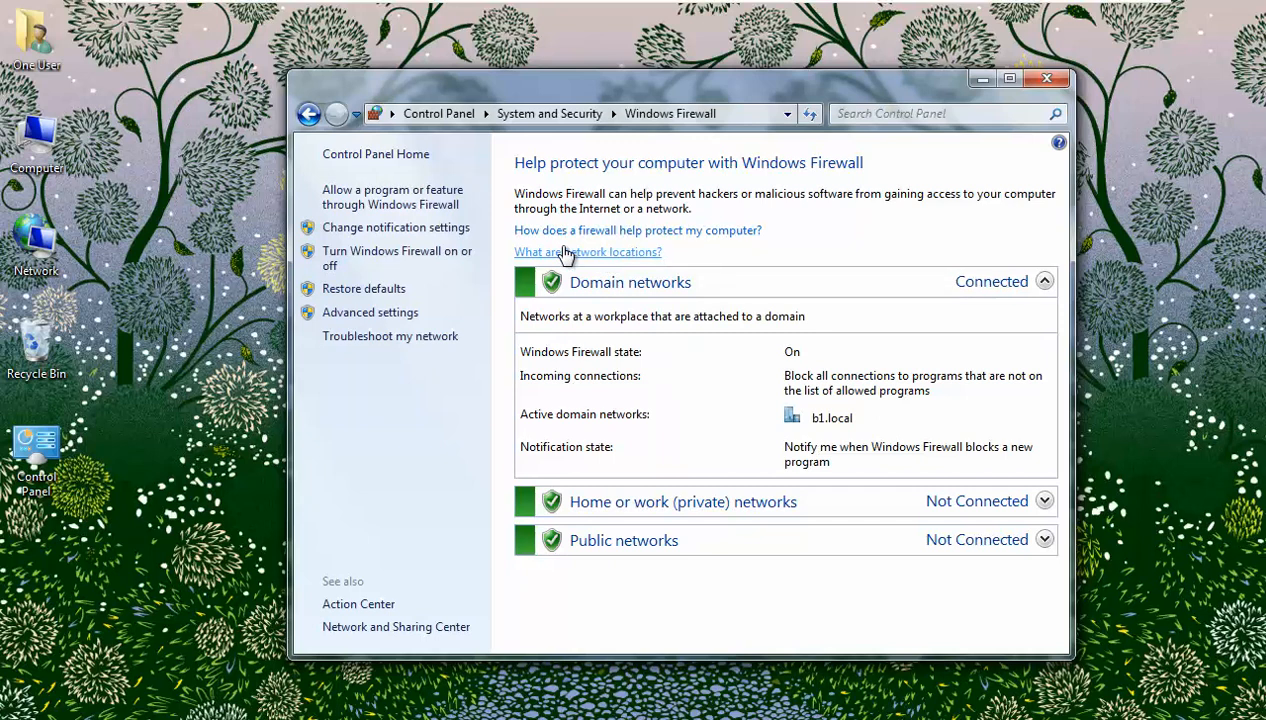
left_click(410, 312)
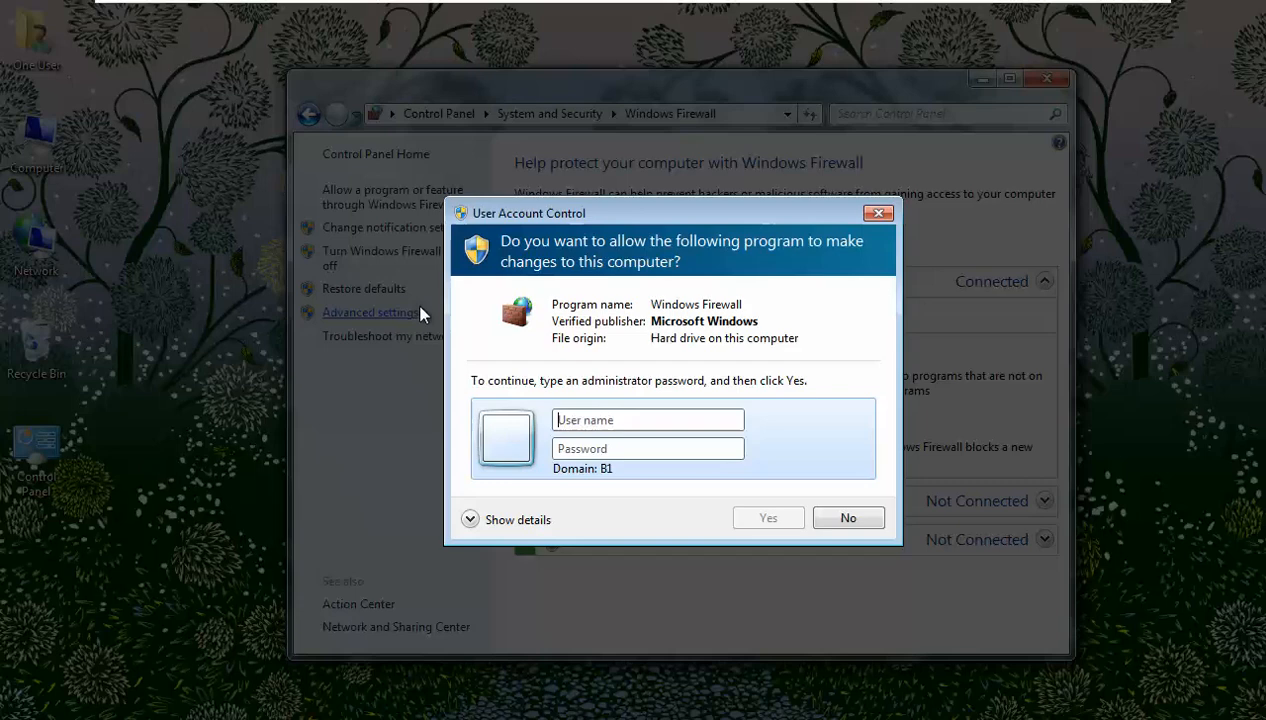
type("administ")
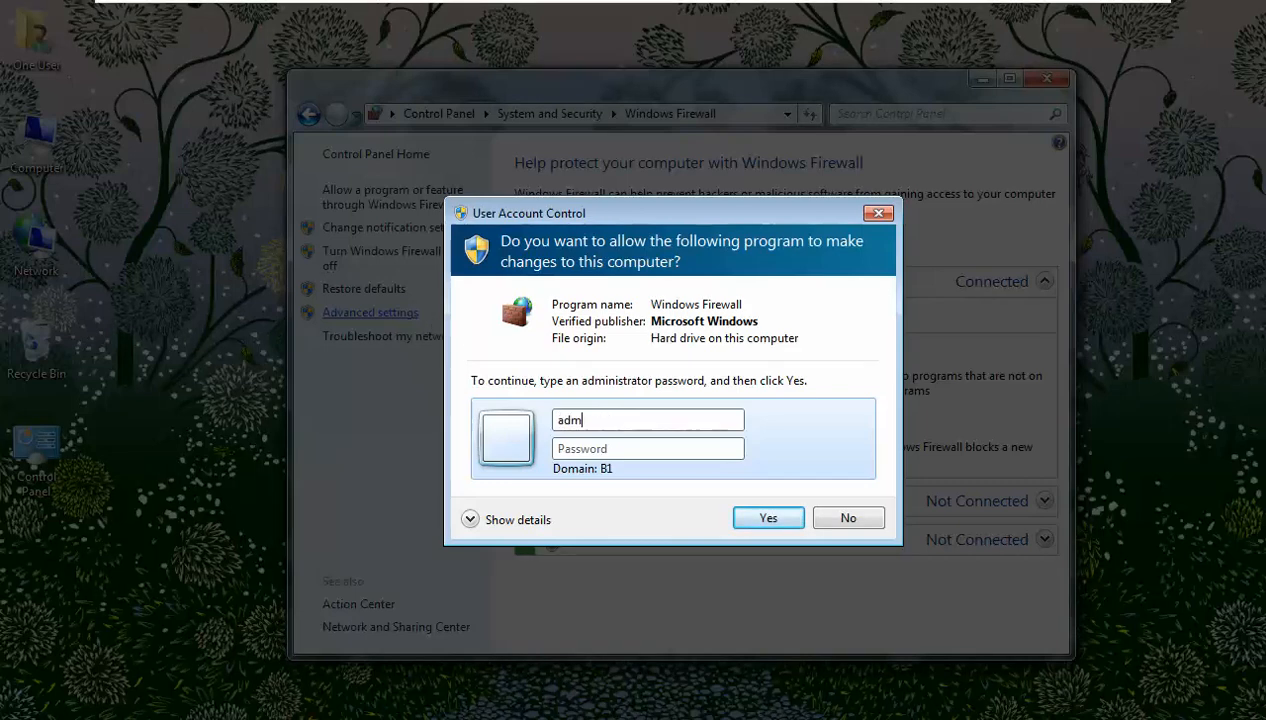
type("rator")
key("Tab")
type("•••••••••")
key("Return")
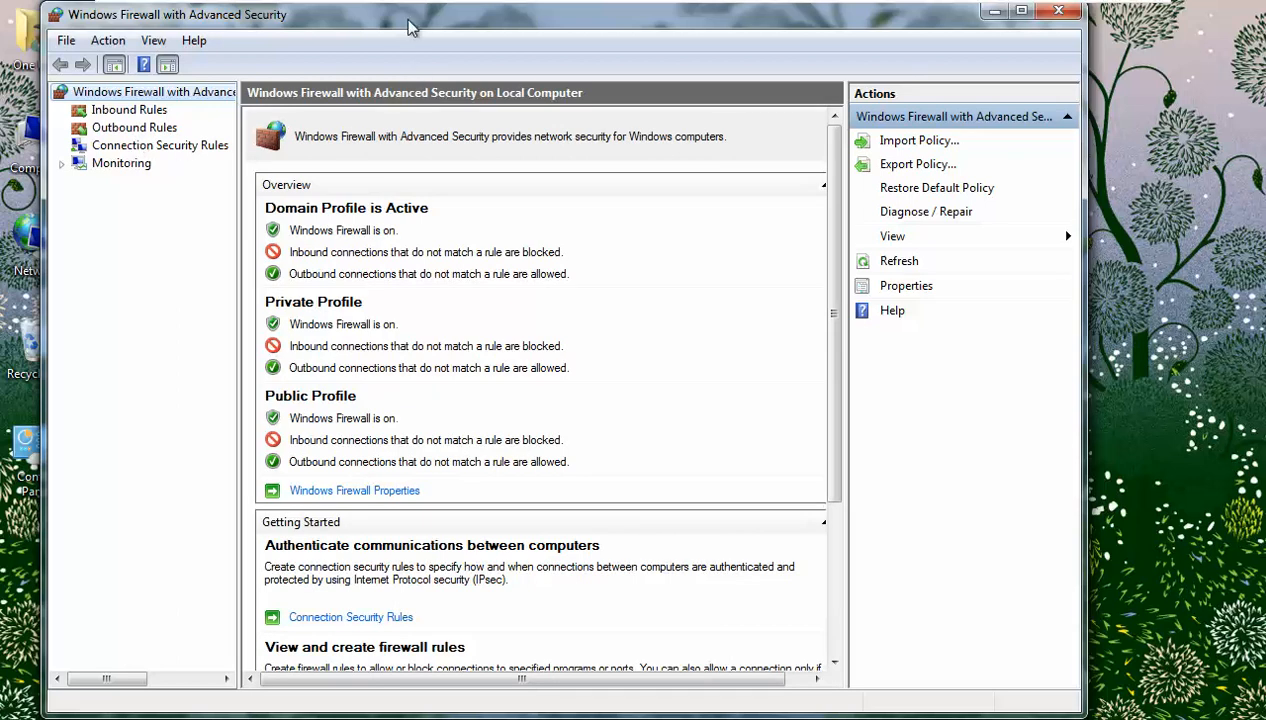
- Back on the server, review Firewall Policy's scope in Group Policy Management and close that console
left_click_drag(403, 19, 483, 26)
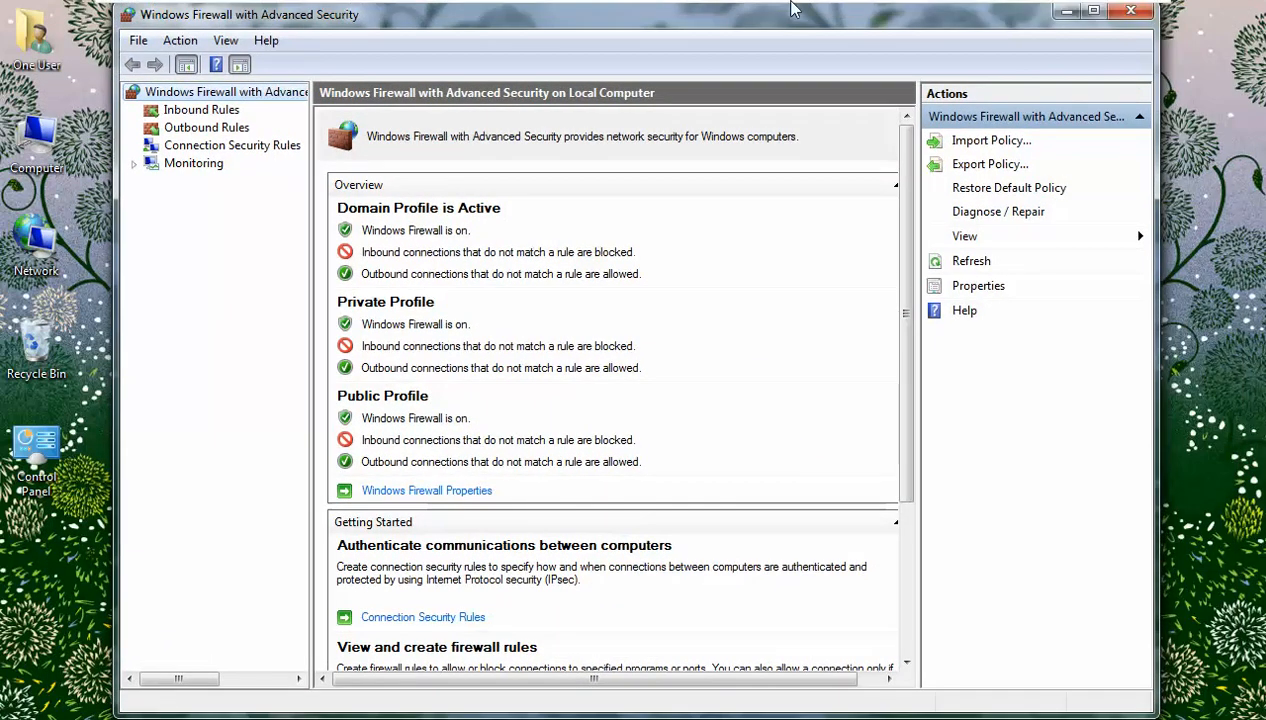
mouse_move(785, 10)
left_click(843, 16)
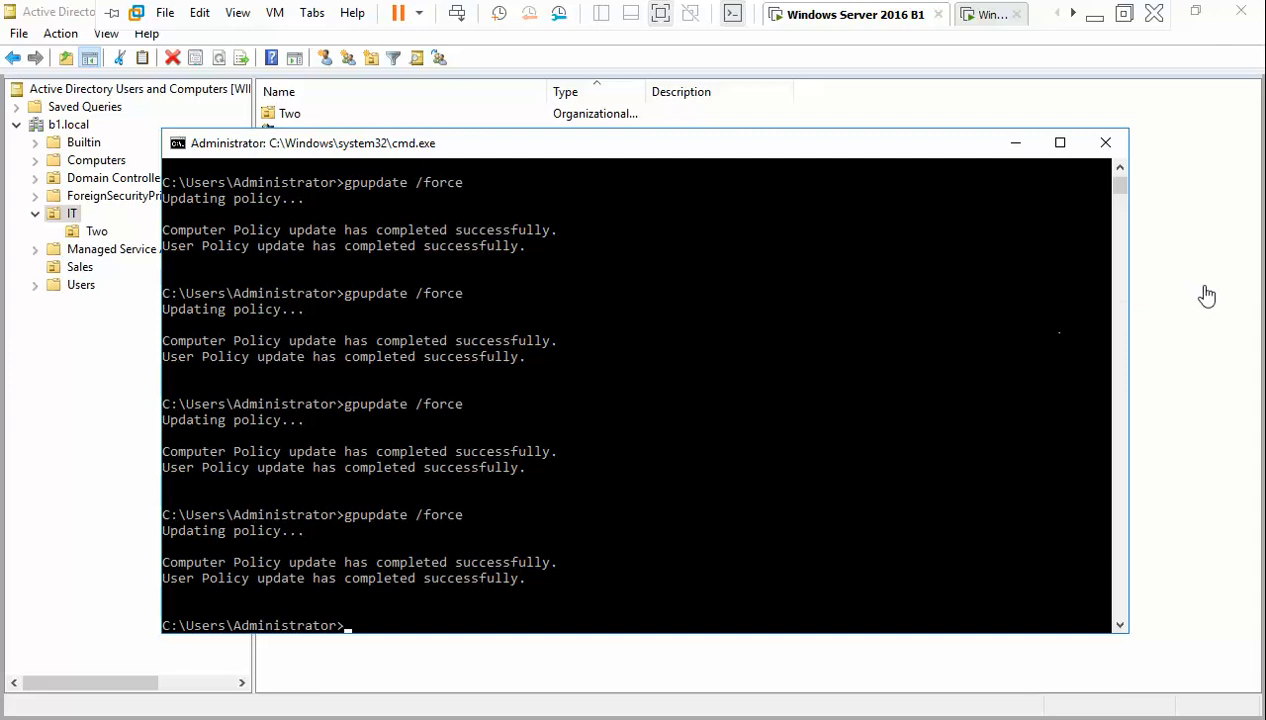
left_click(481, 668)
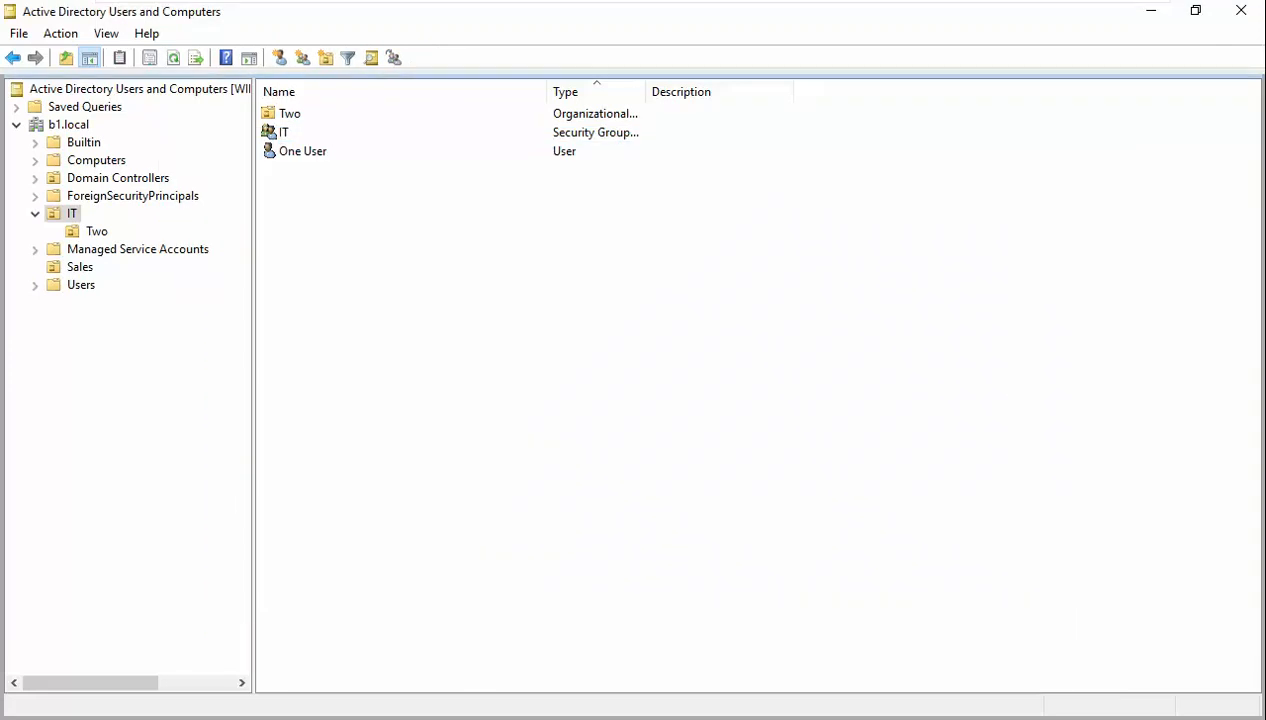
key("alt+Tab")
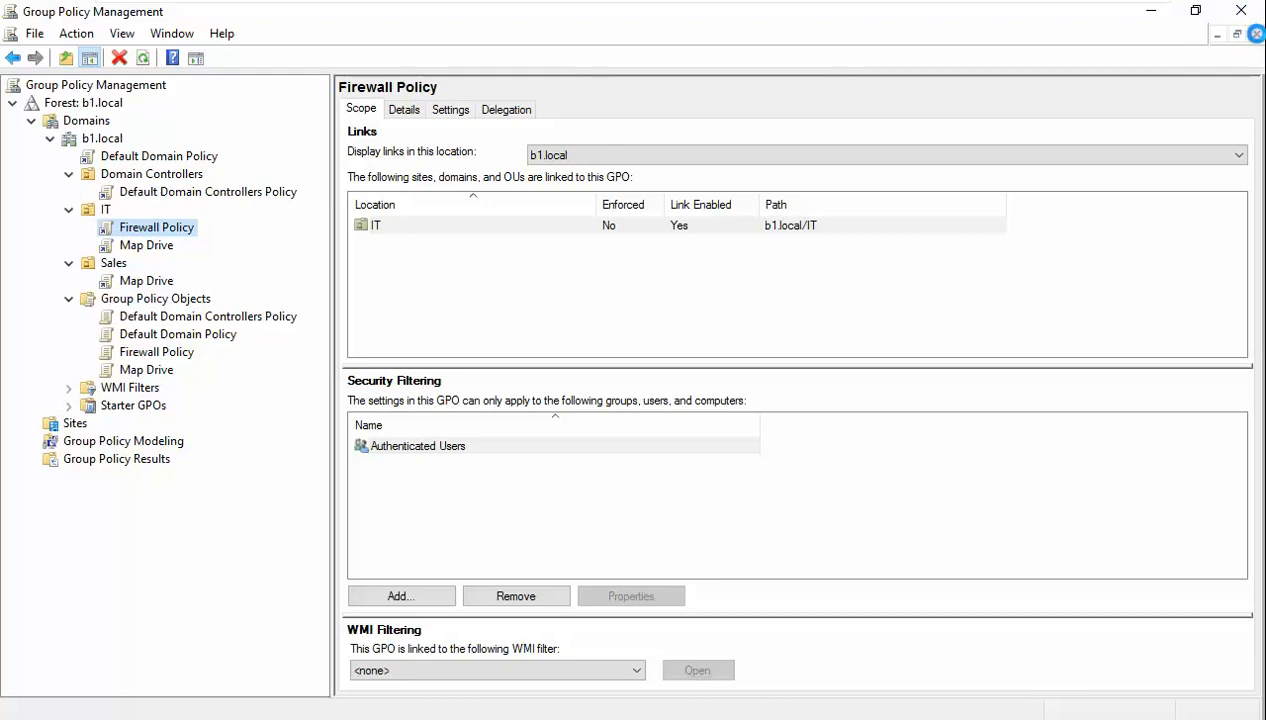
left_click(1255, 33)
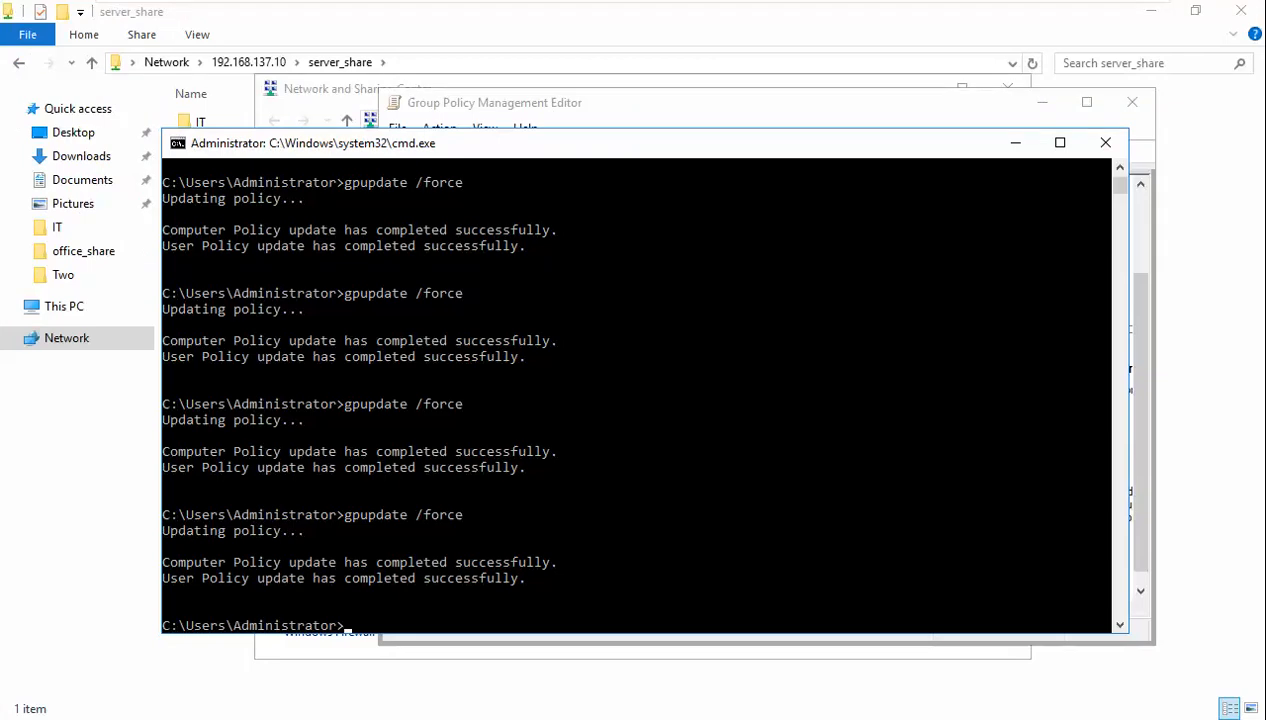
- Close the Firewall Policy editor and return to Active Directory Users and Computers
key("alt+Tab")
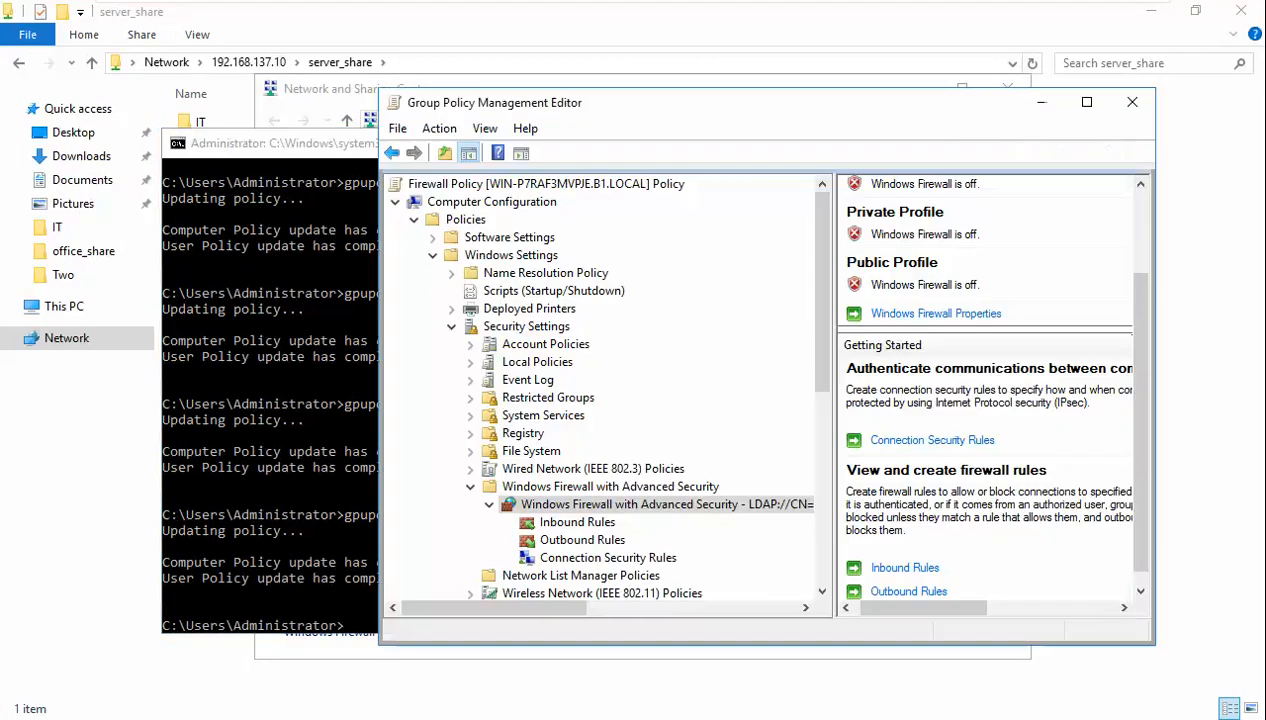
left_click(1086, 102)
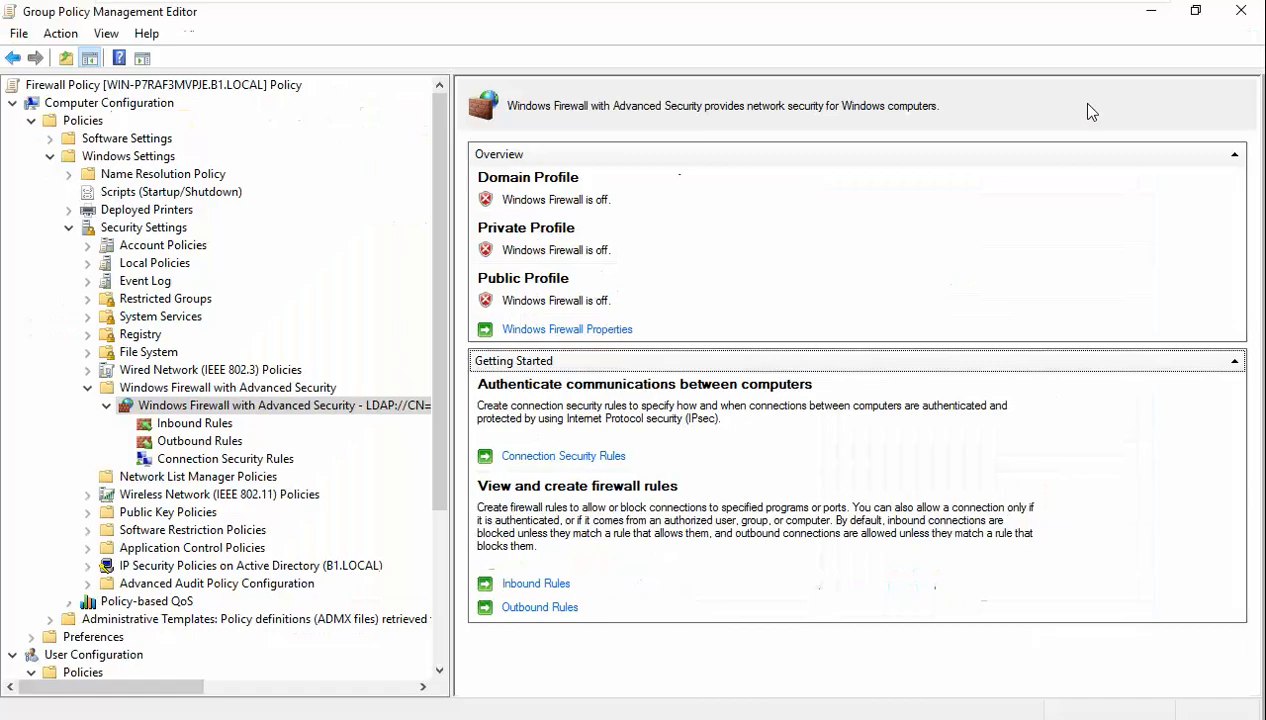
left_click(1241, 10)
key("alt+Tab")
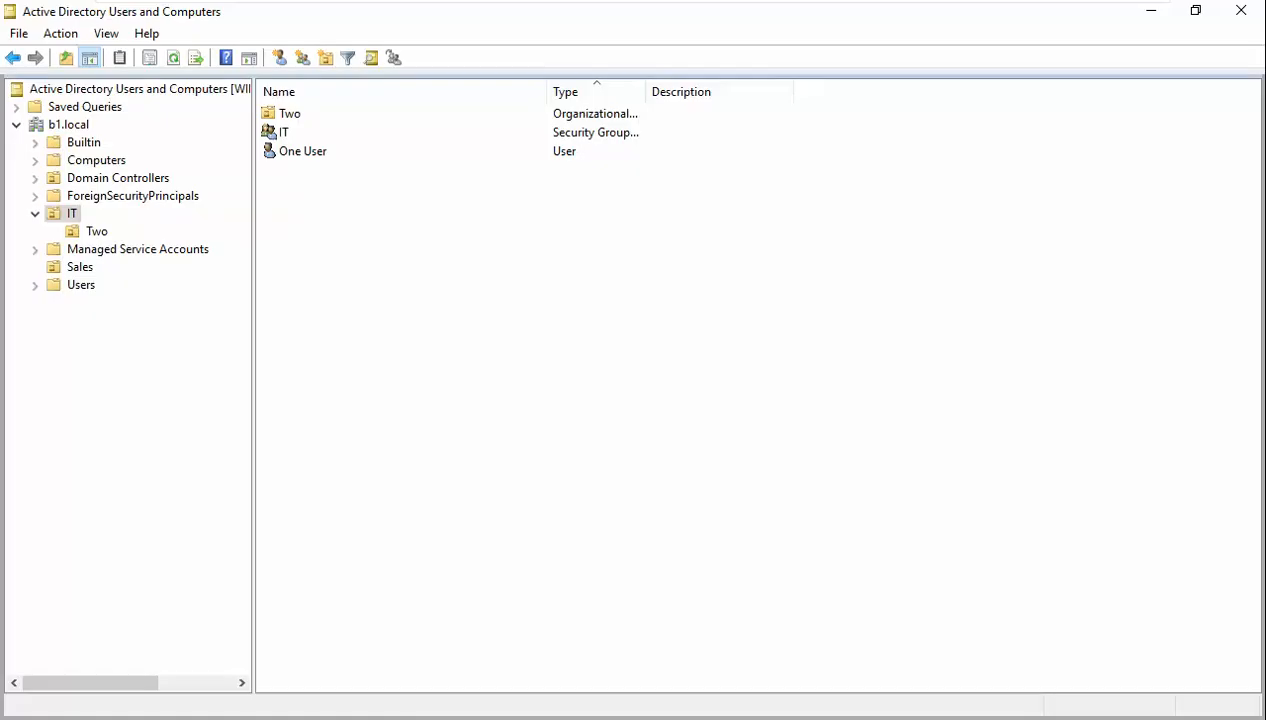
- Relaunch Group Policy Management from Server Manager, refresh it, and edit the Map Drive policy
key("alt+Tab")
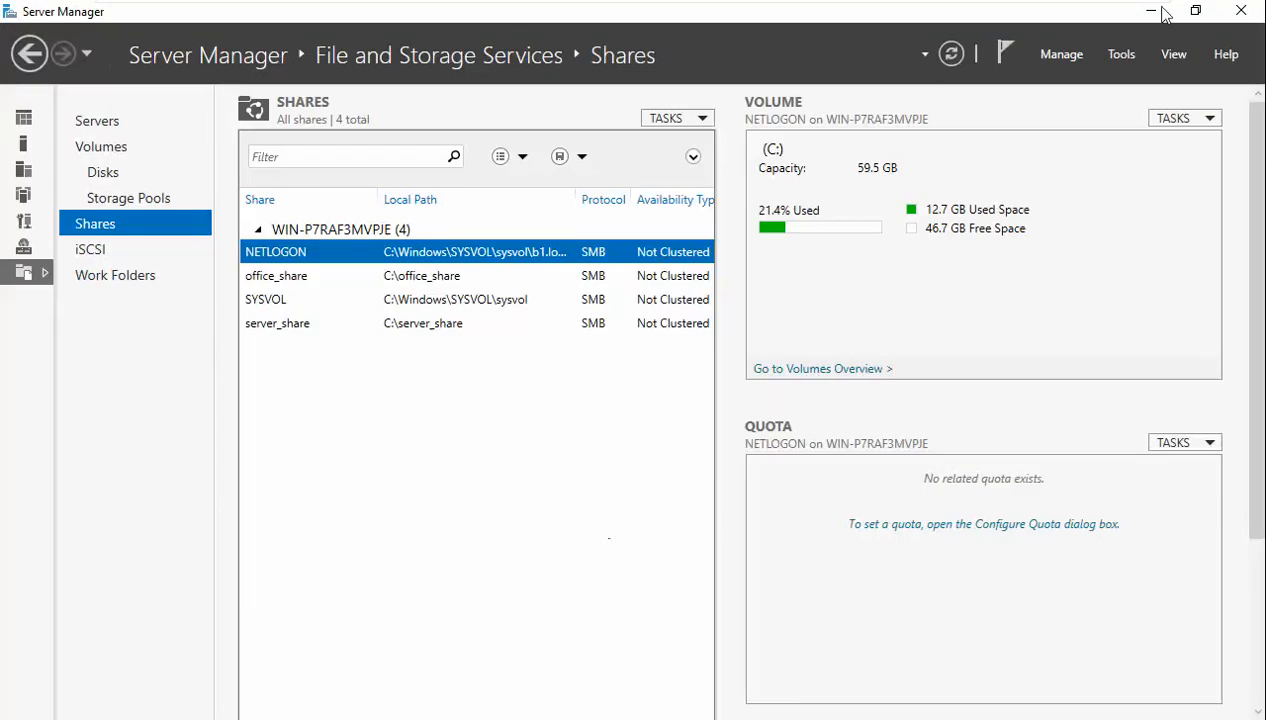
left_click(1121, 55)
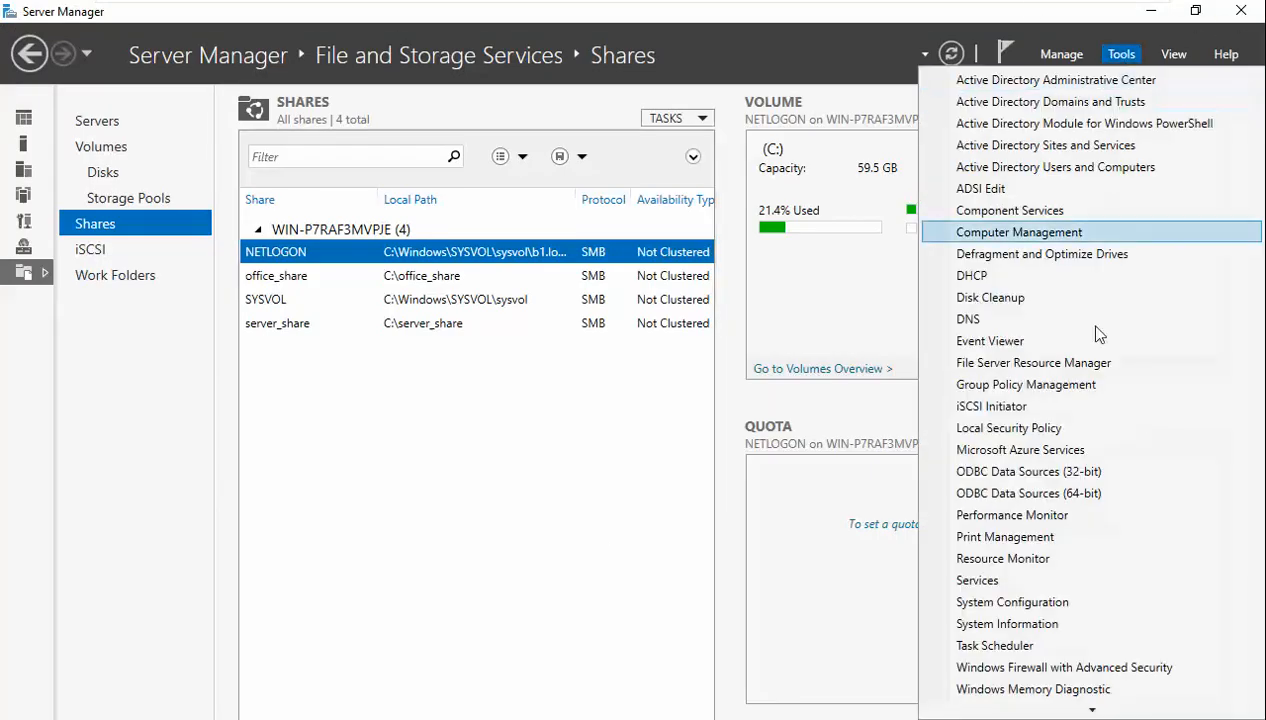
left_click(1101, 386)
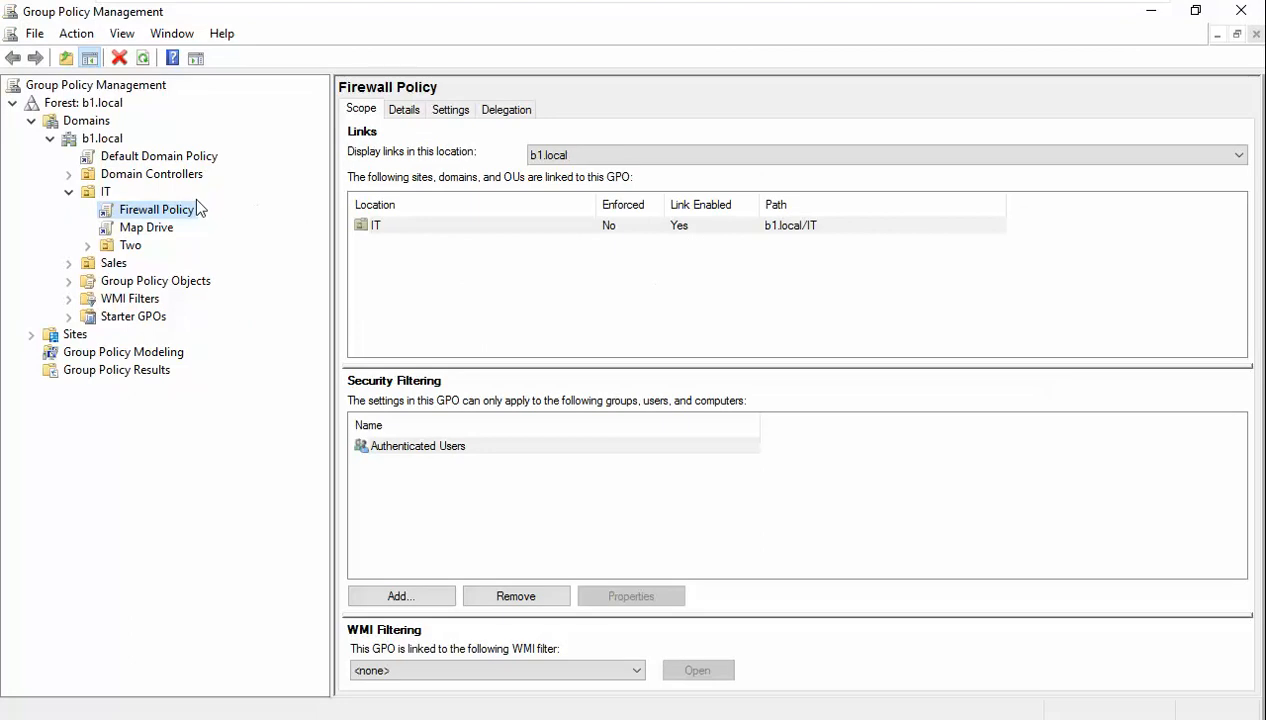
left_click(144, 58)
left_click(148, 228)
right_click(147, 226)
left_click(185, 237)
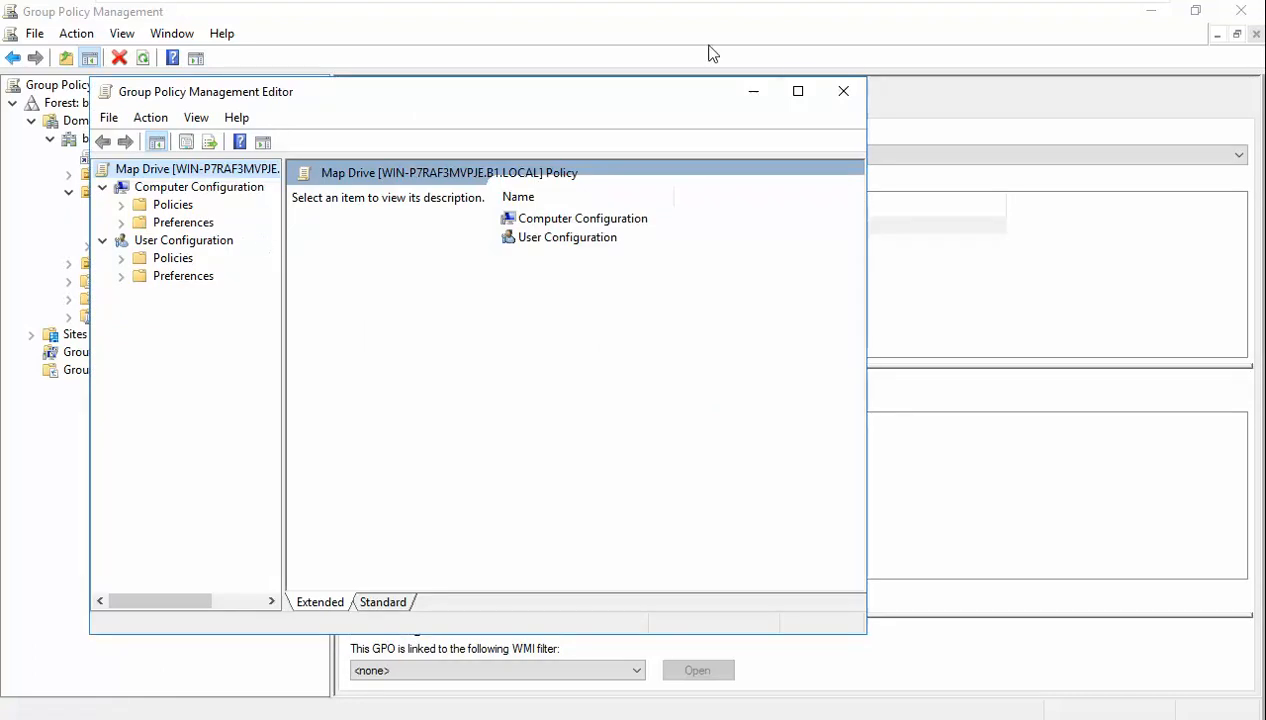
- Show Map Drive's Windows Firewall with Advanced Security overview, where every profile is not configured
left_click(797, 91)
double_click(57, 122)
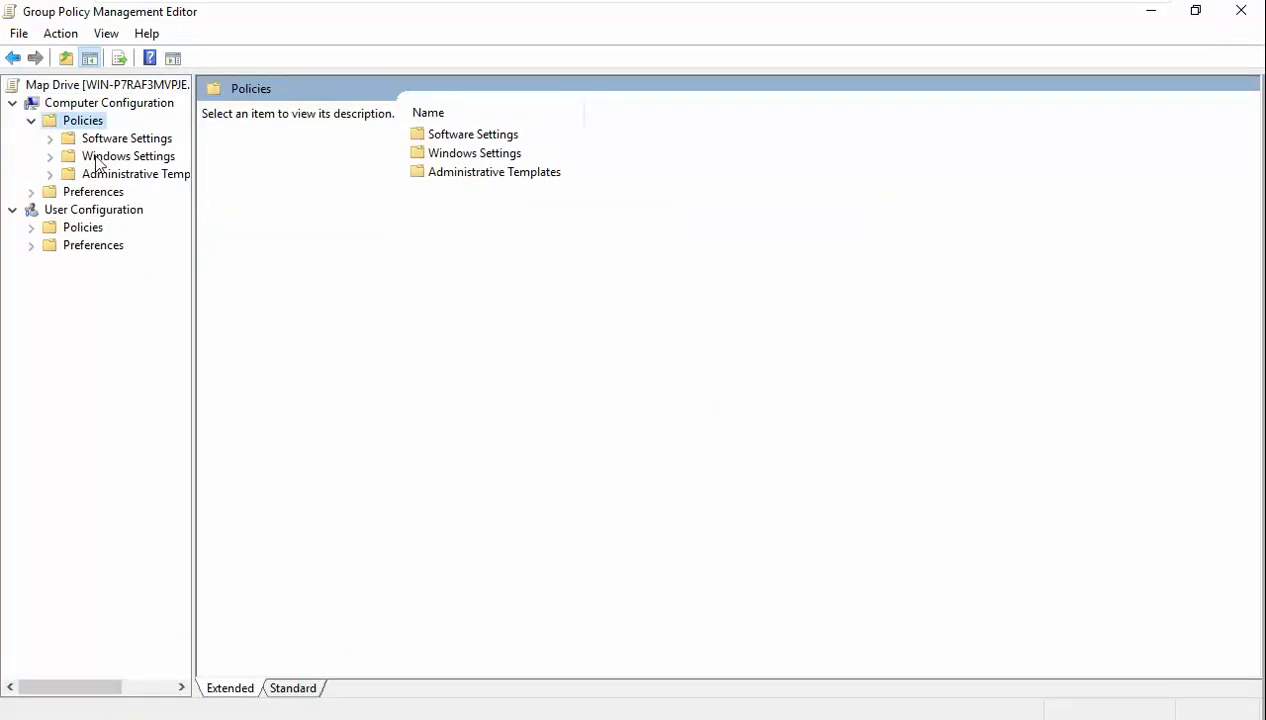
double_click(100, 156)
double_click(136, 227)
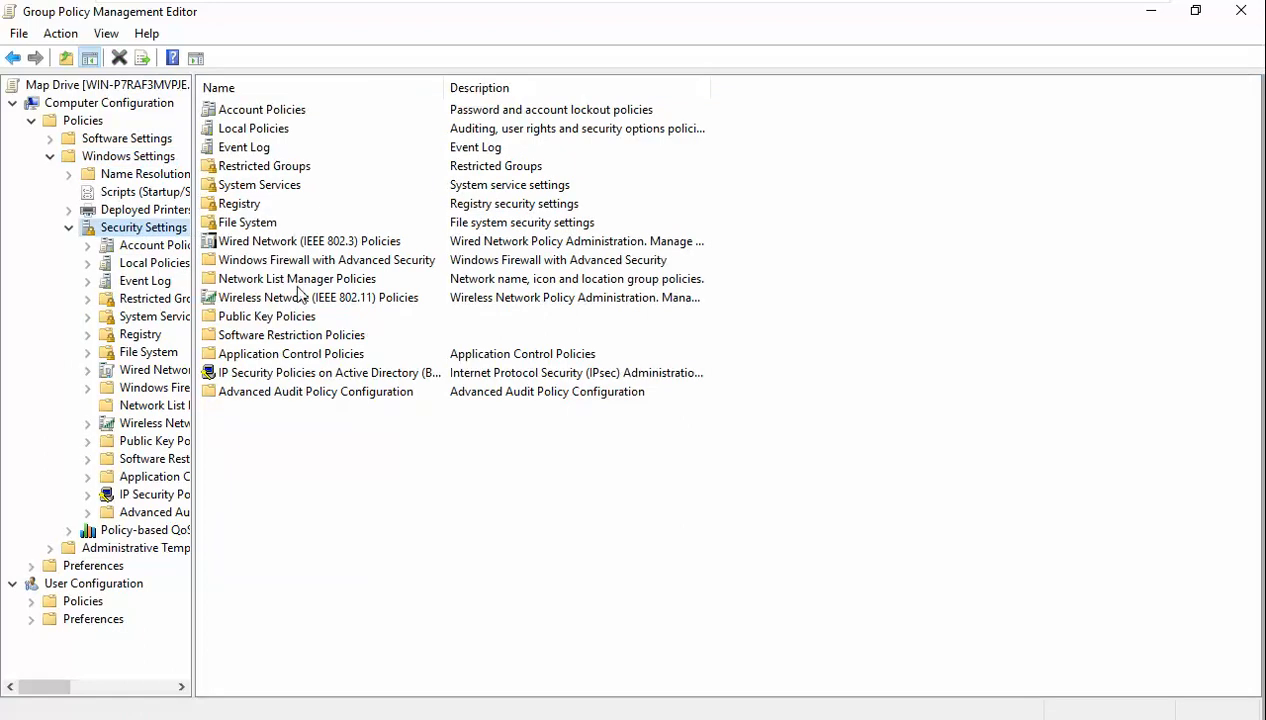
double_click(302, 261)
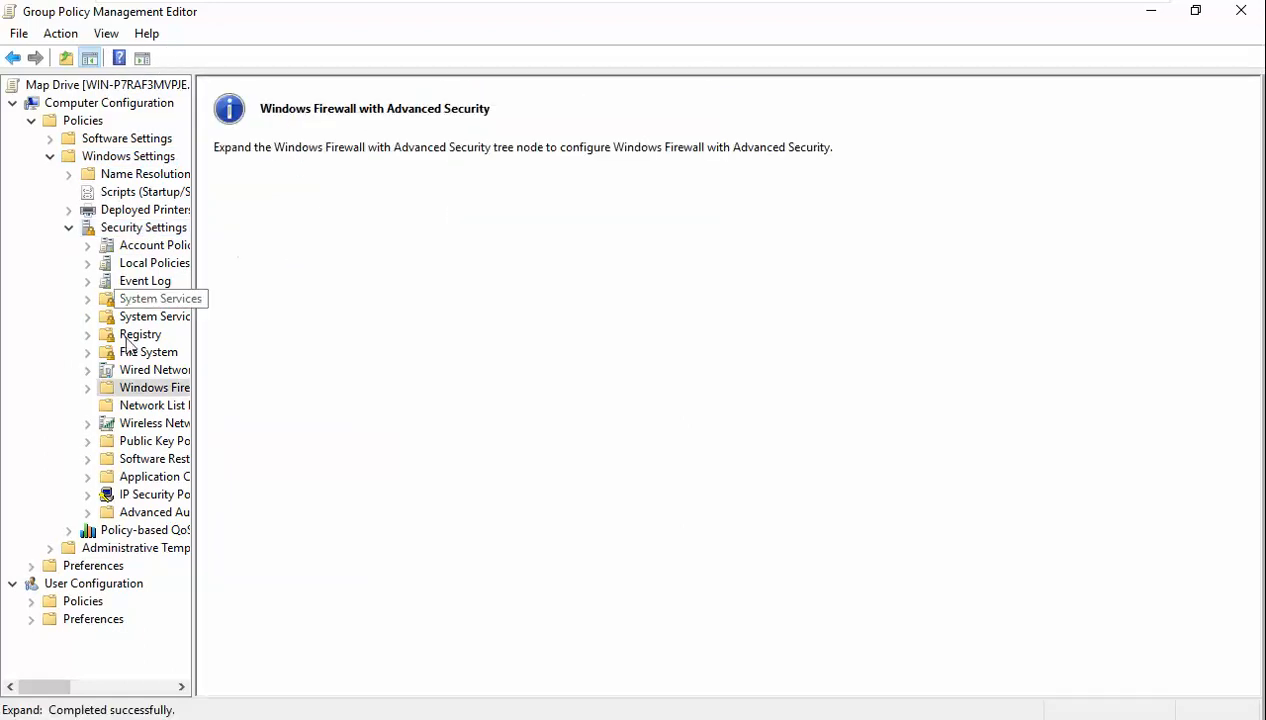
left_click(88, 388)
left_click(140, 407)
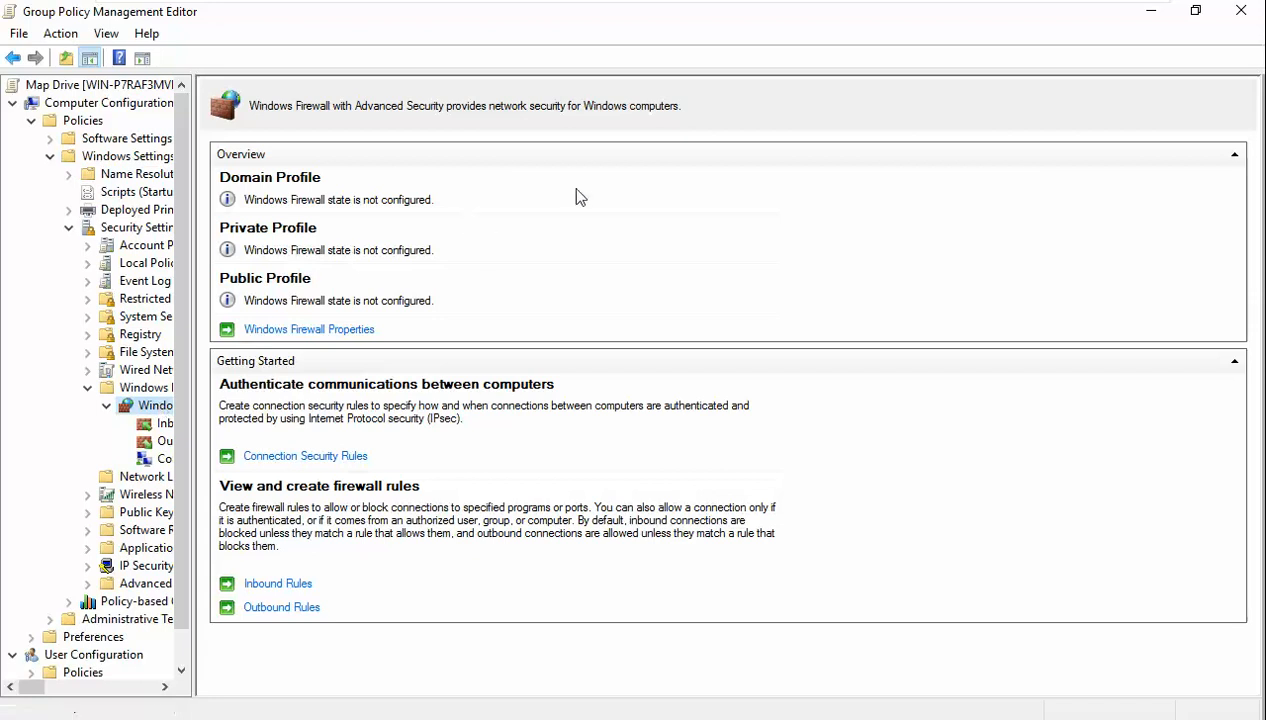
- Close the Map Drive editor and select Firewall Policy to show its b1.local/IT link
left_click(1195, 10)
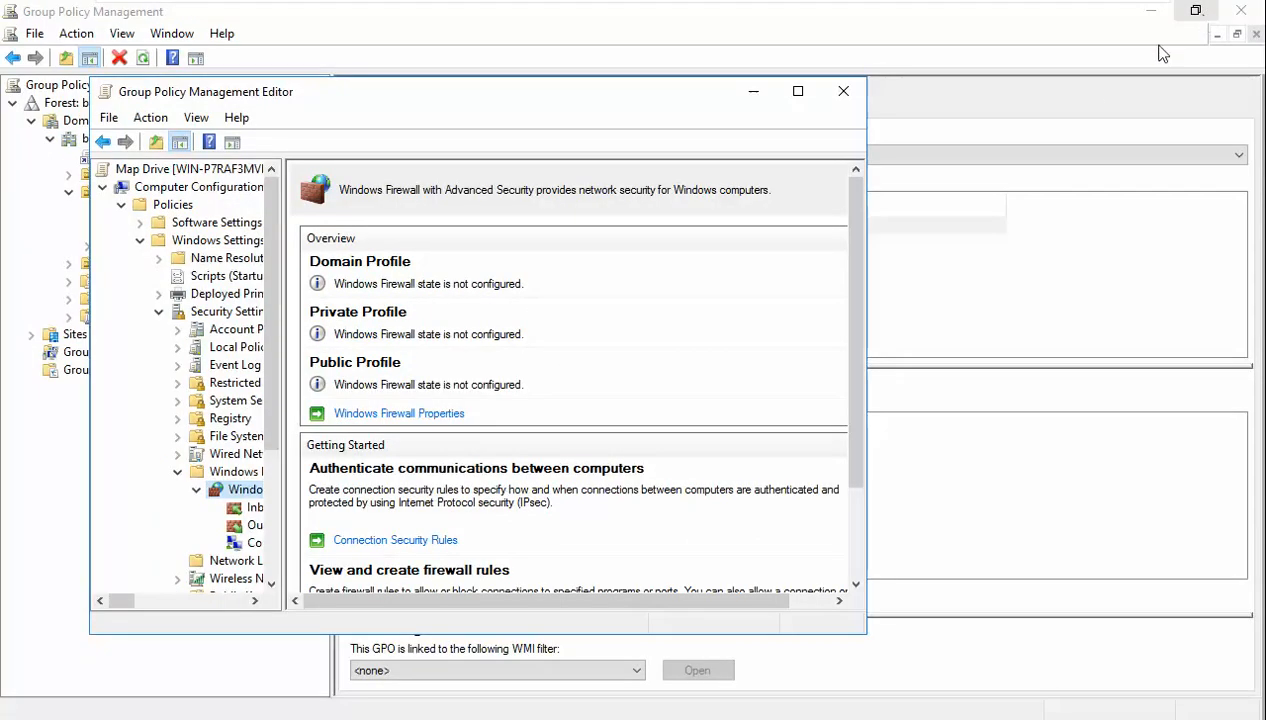
left_click_drag(459, 99, 749, 68)
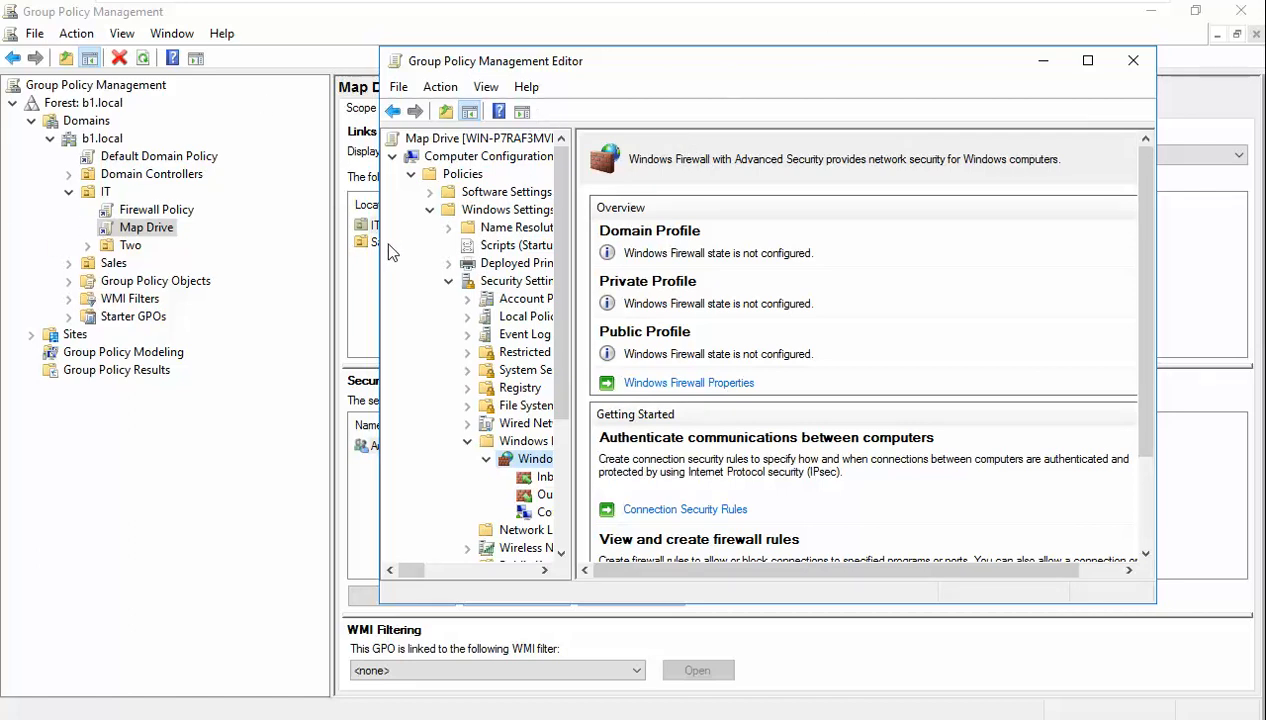
left_click_drag(378, 242, 239, 237)
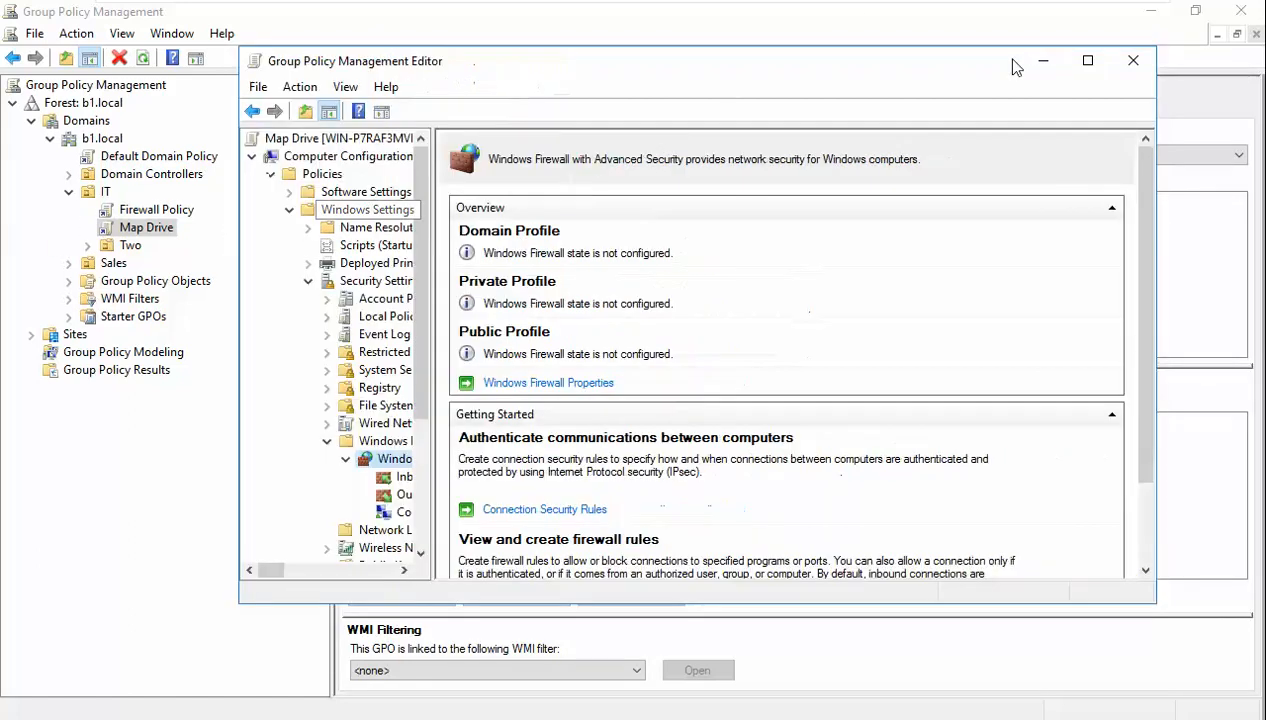
left_click(1133, 60)
left_click(158, 211)
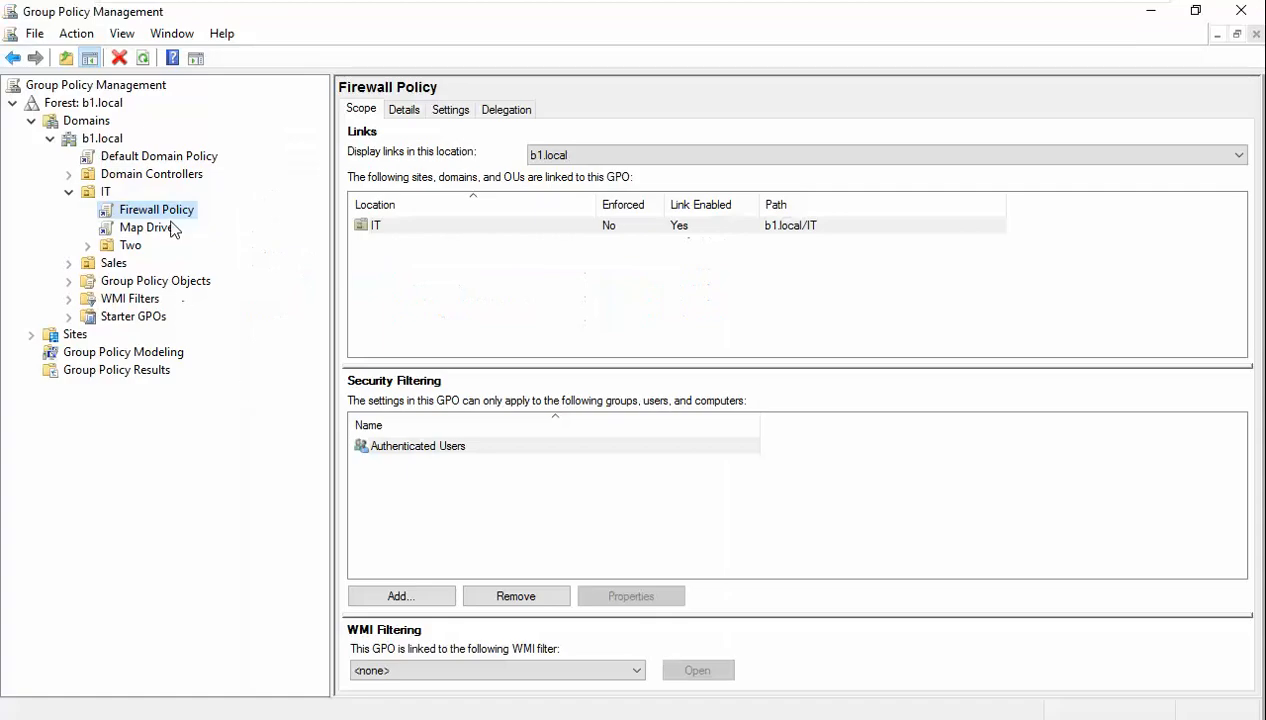
- Edit Firewall Policy and show its firewall overview with Domain, Private and Public profiles off
right_click(162, 206)
left_click(197, 217)
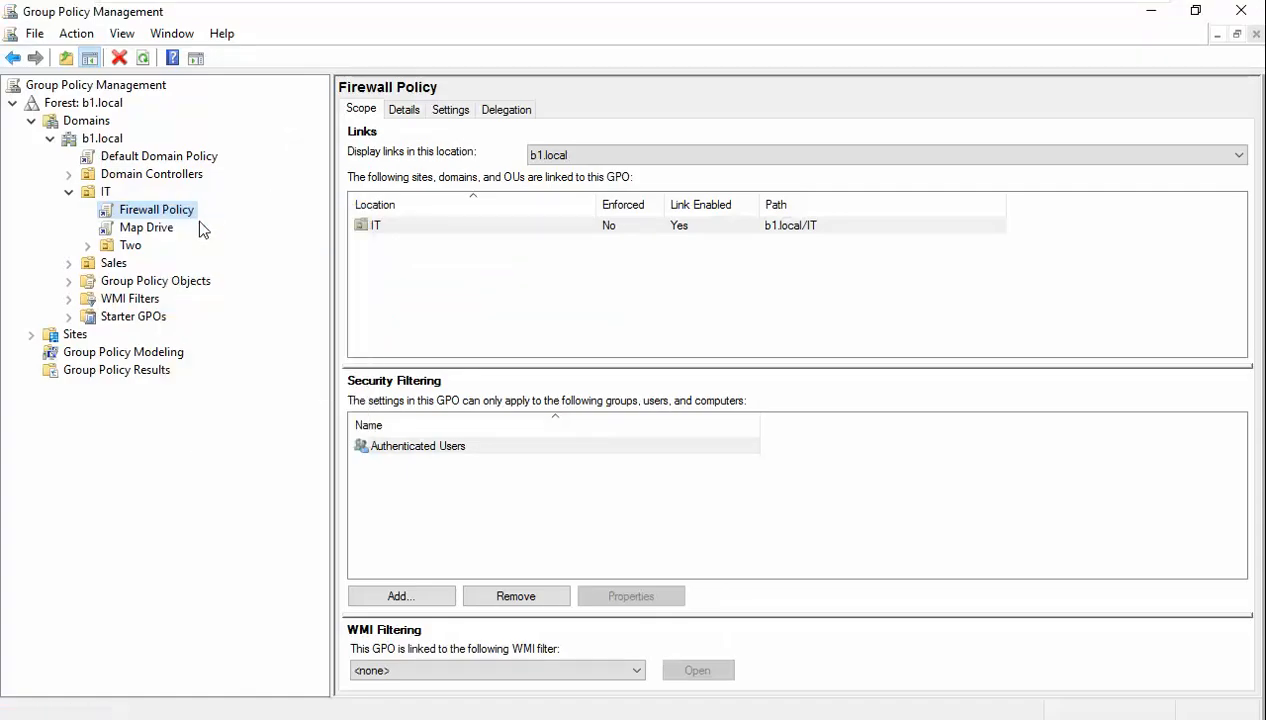
left_click_drag(613, 95, 600, 5)
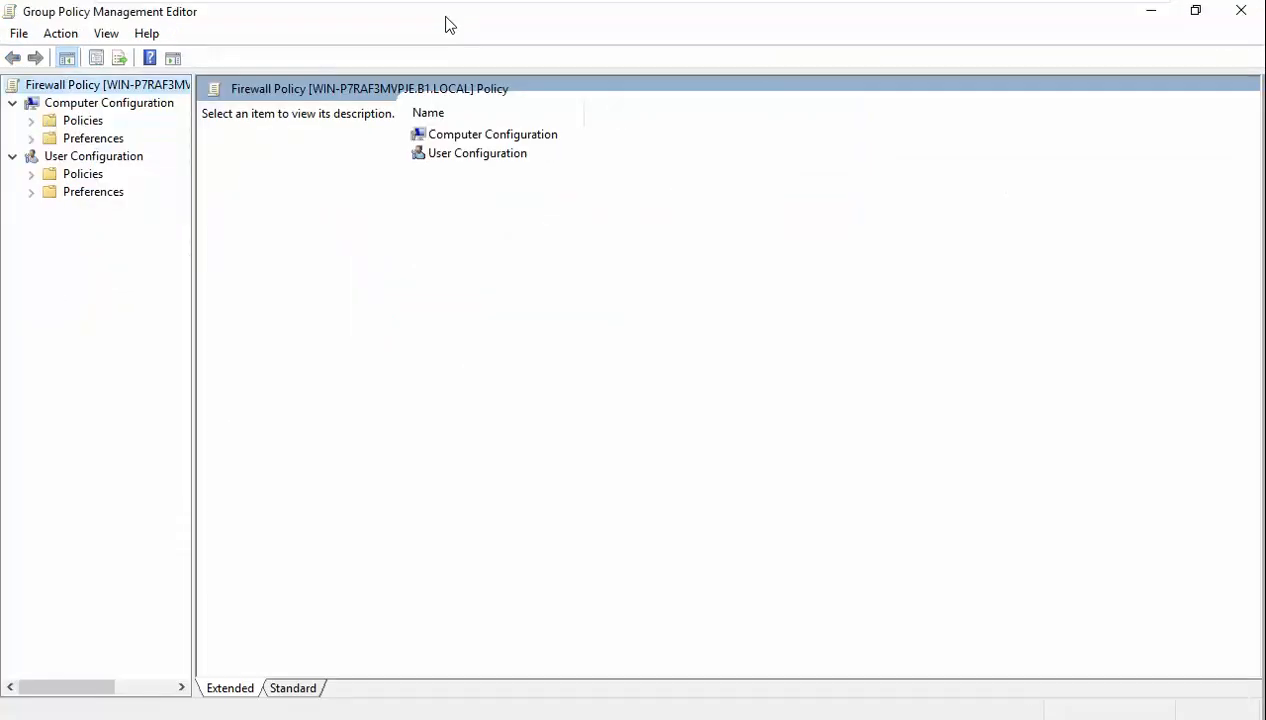
left_click_drag(444, 23, 674, 27)
double_click(374, 131)
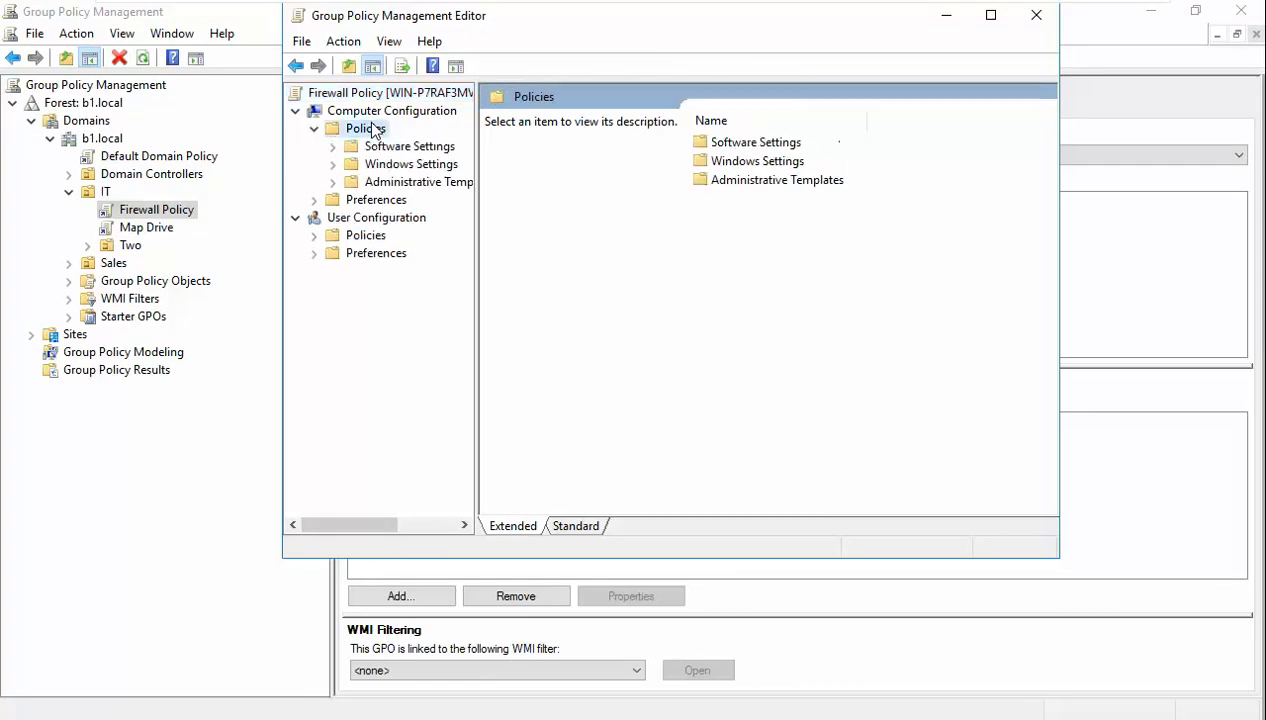
double_click(410, 166)
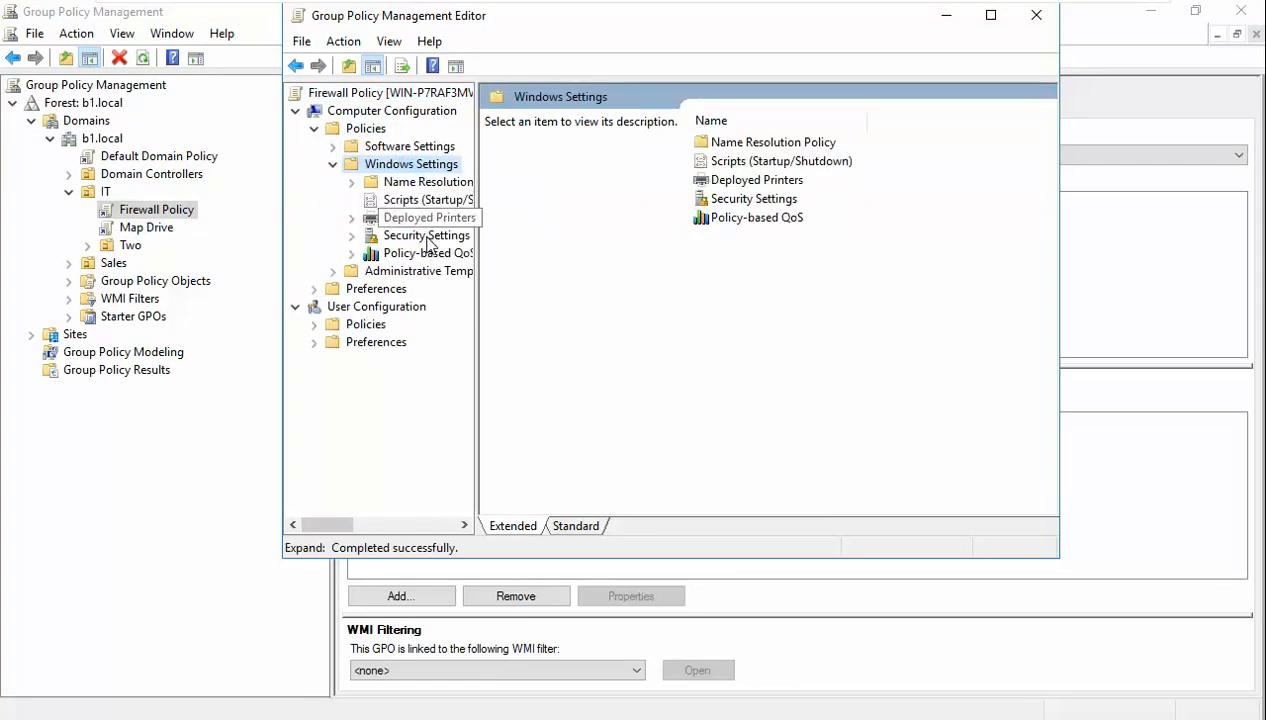
left_click(425, 236)
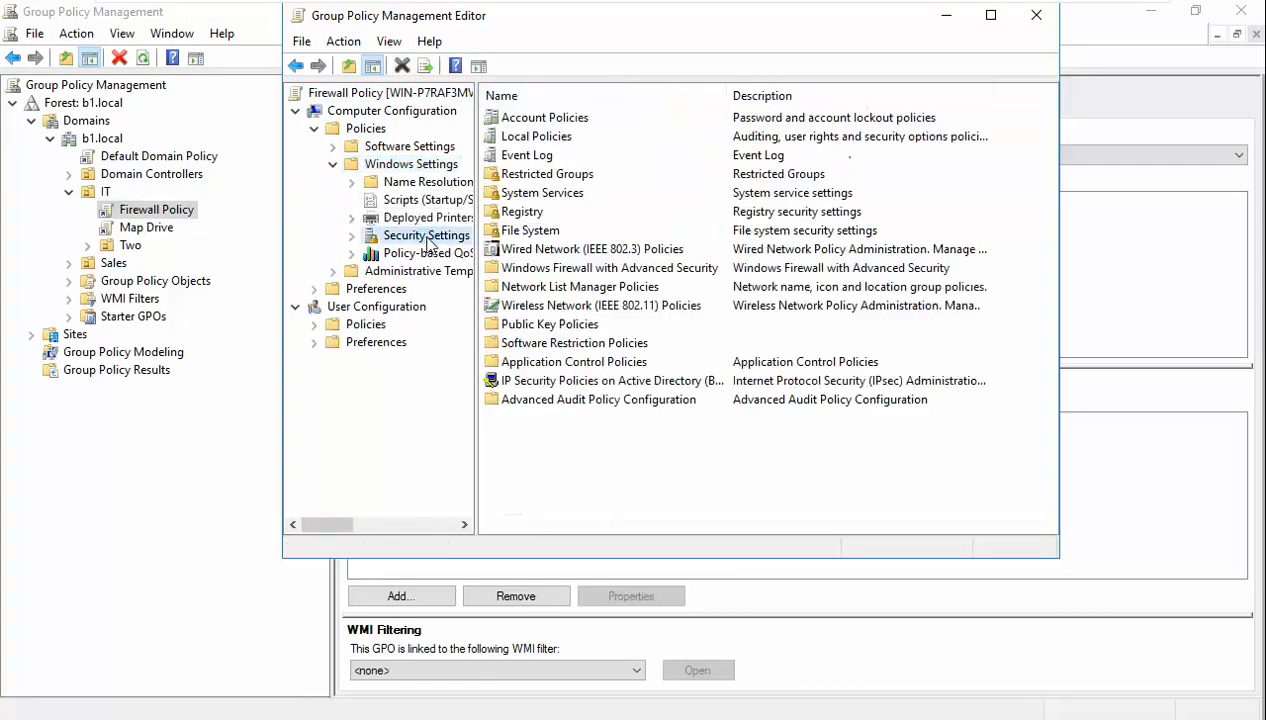
double_click(576, 272)
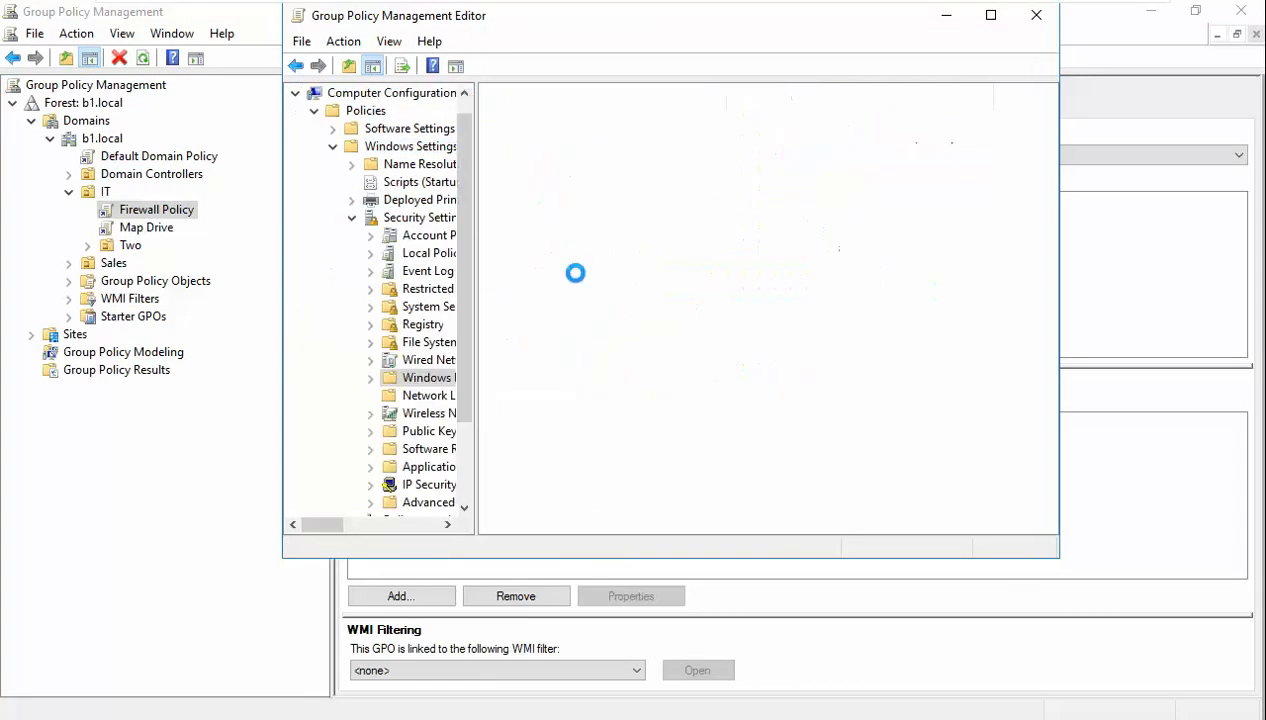
left_click(370, 378)
left_click(427, 396)
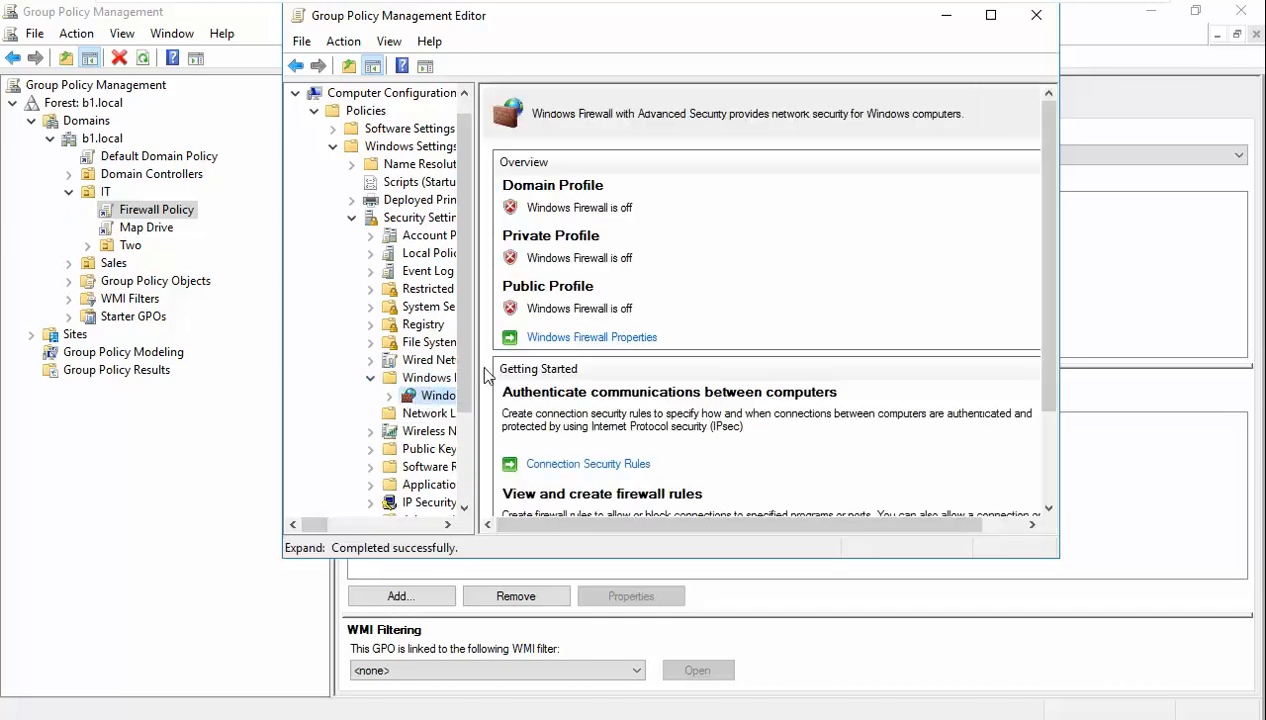
left_click_drag(877, 16, 947, 31)
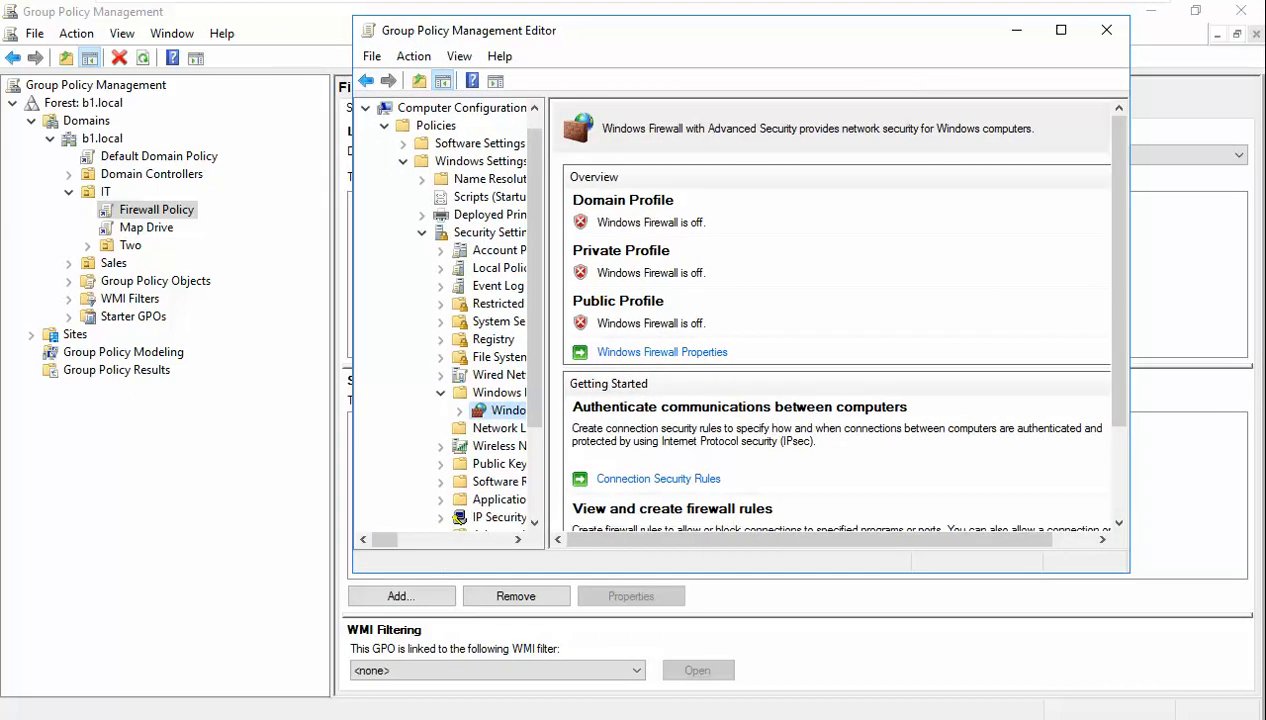
- Rerun gpupdate /force in the server's Command Prompt
key("alt+Tab")
key("Up")
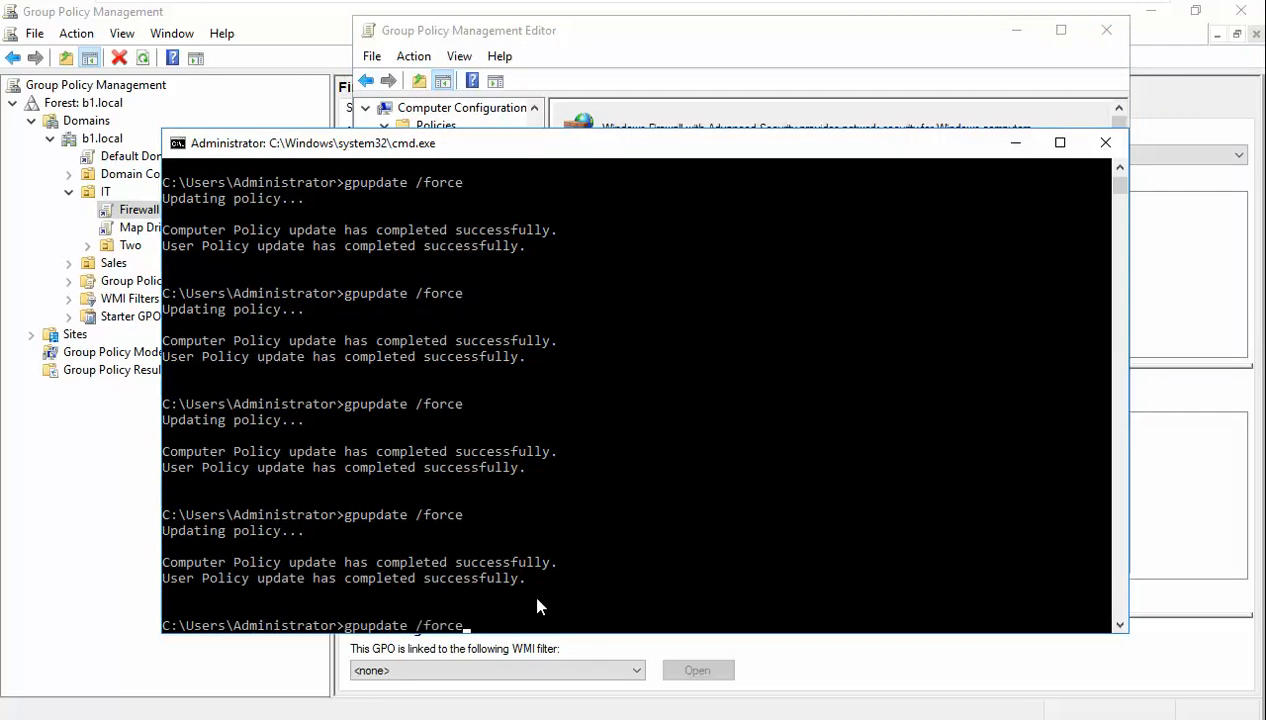
key("Return")
mouse_move(1139, 5)
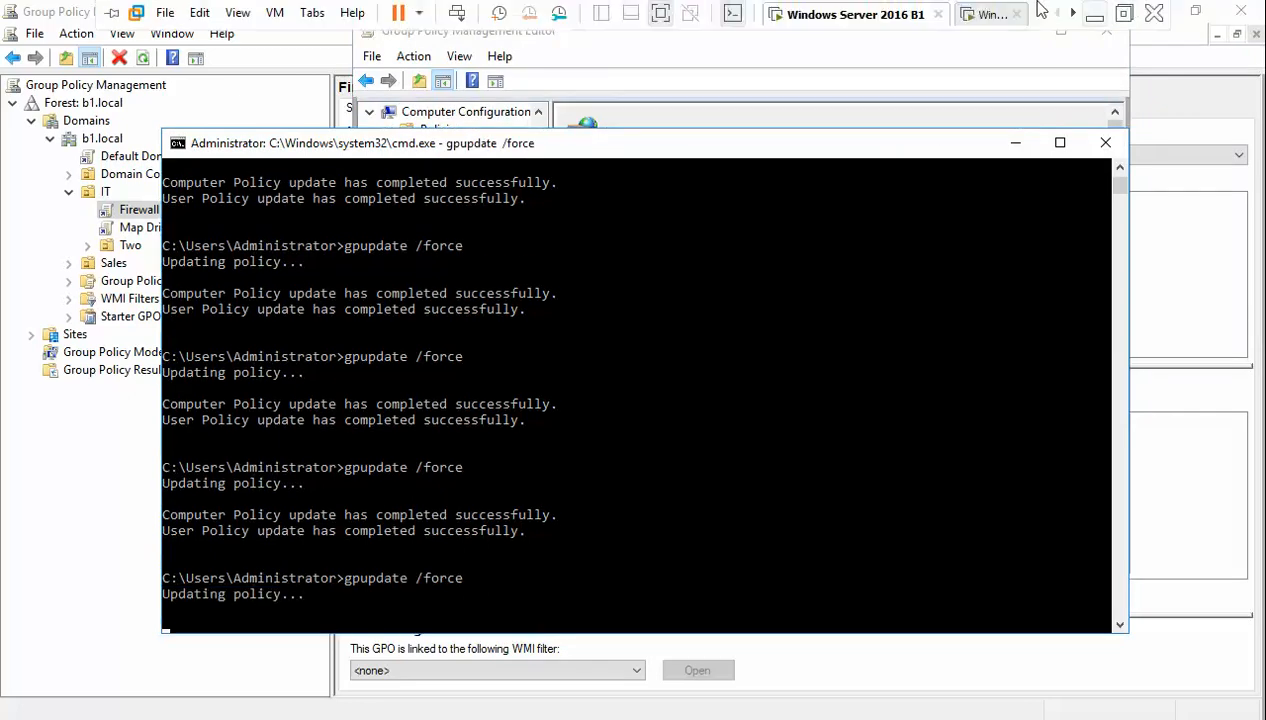
left_click(989, 16)
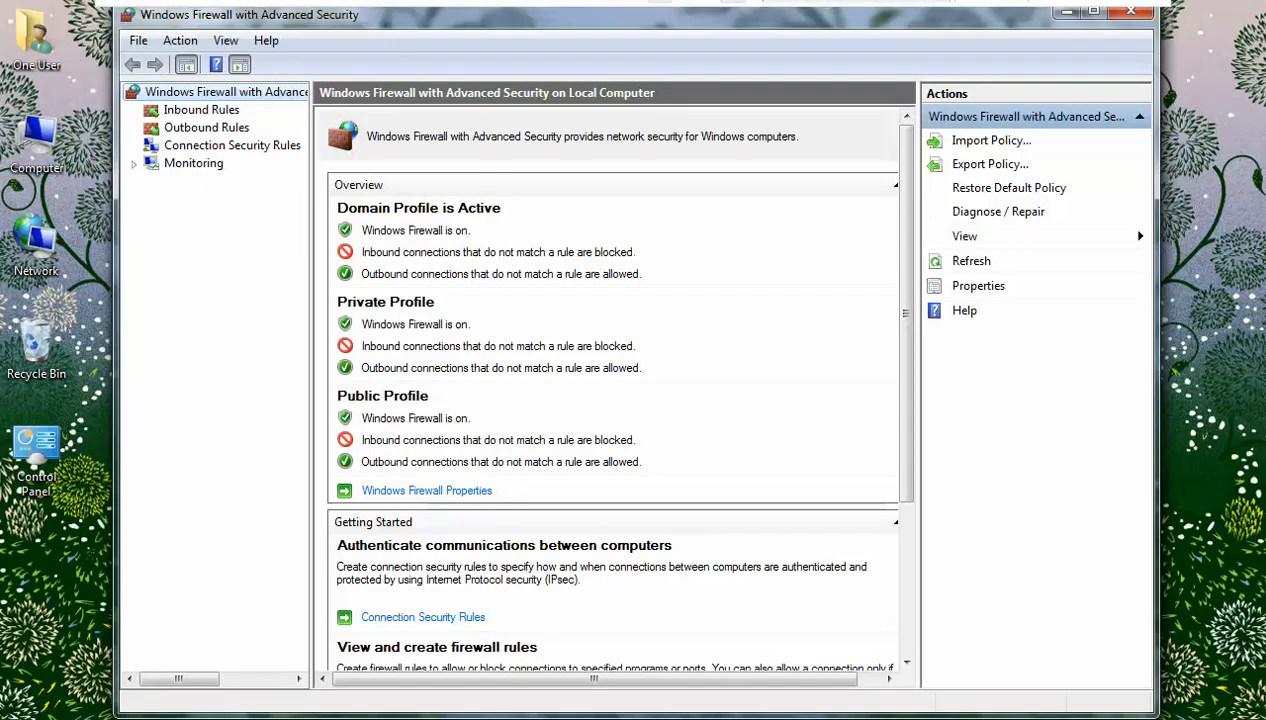
- Run gpupdate /force in a Command Prompt on the Windows 7 client
key("super")
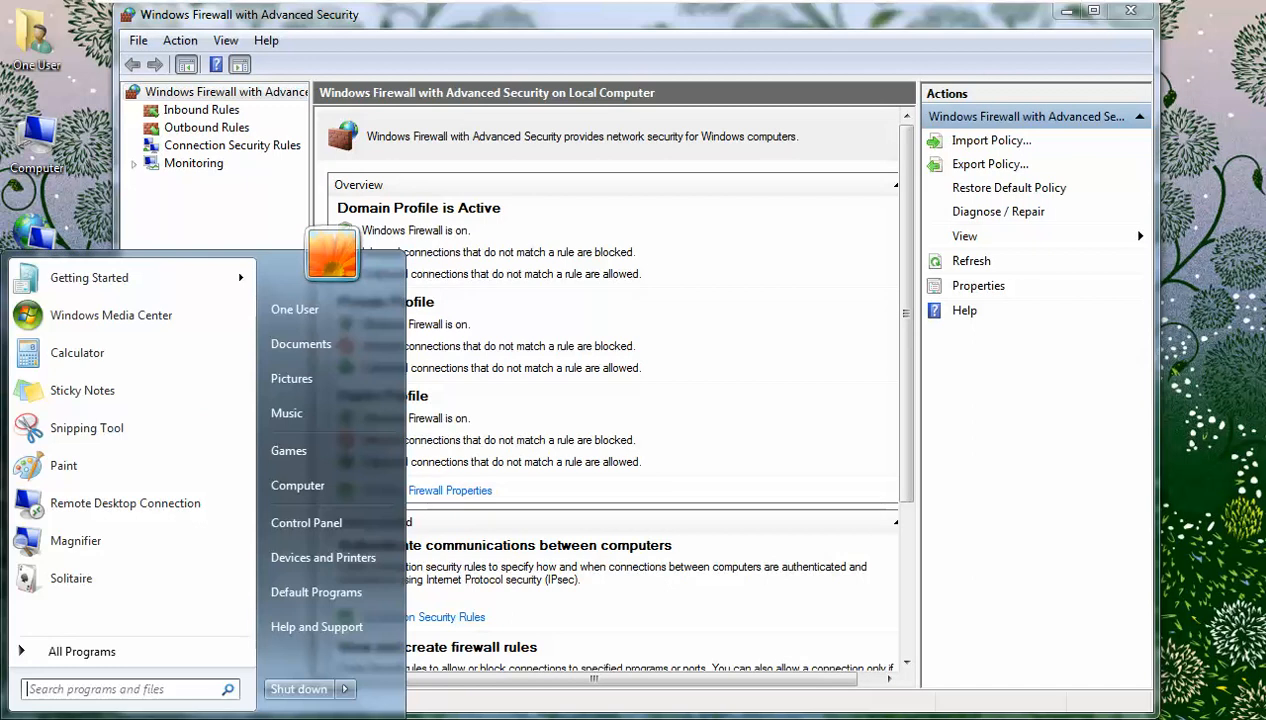
type("cmd")
key("Return")
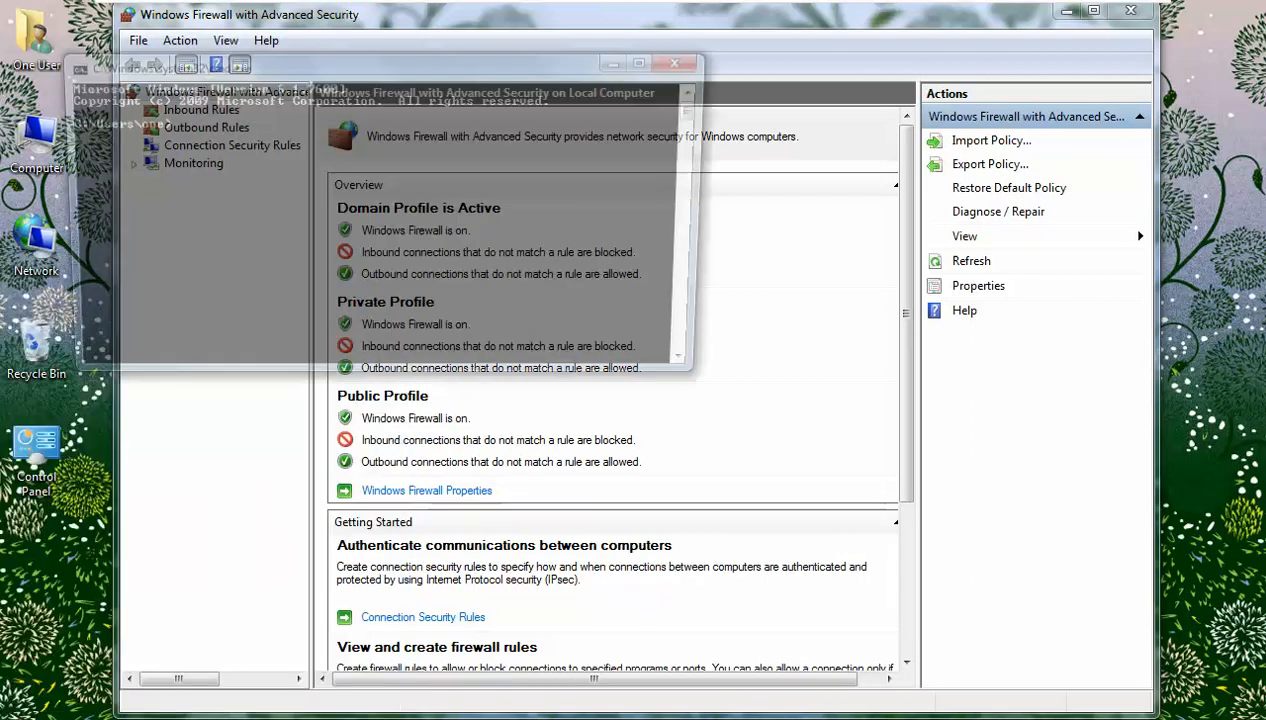
type("gpup")
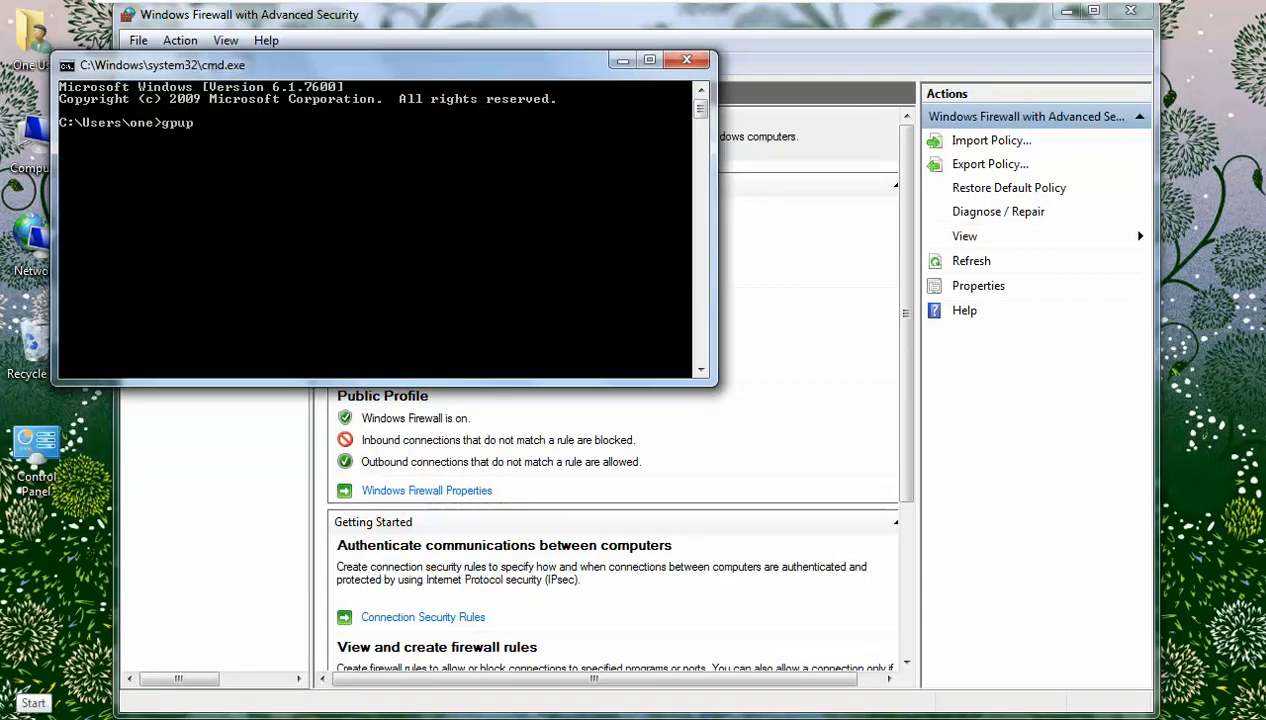
type("date /force")
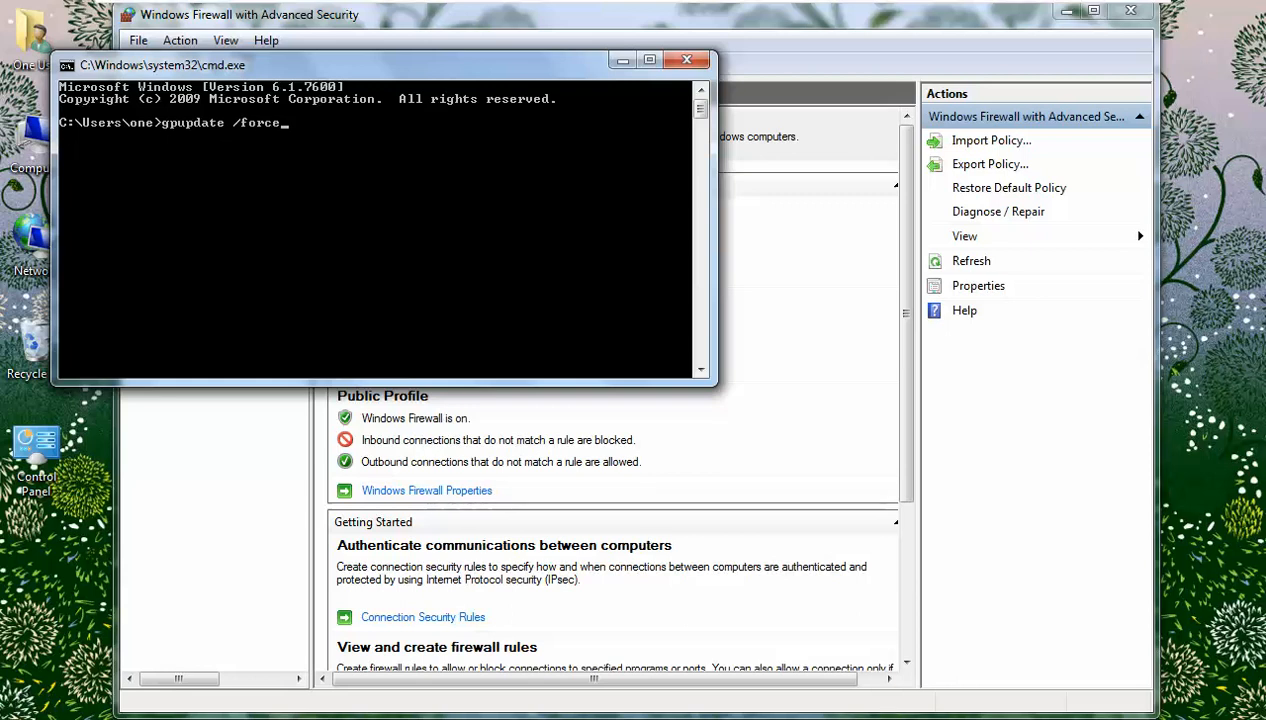
key("Return")
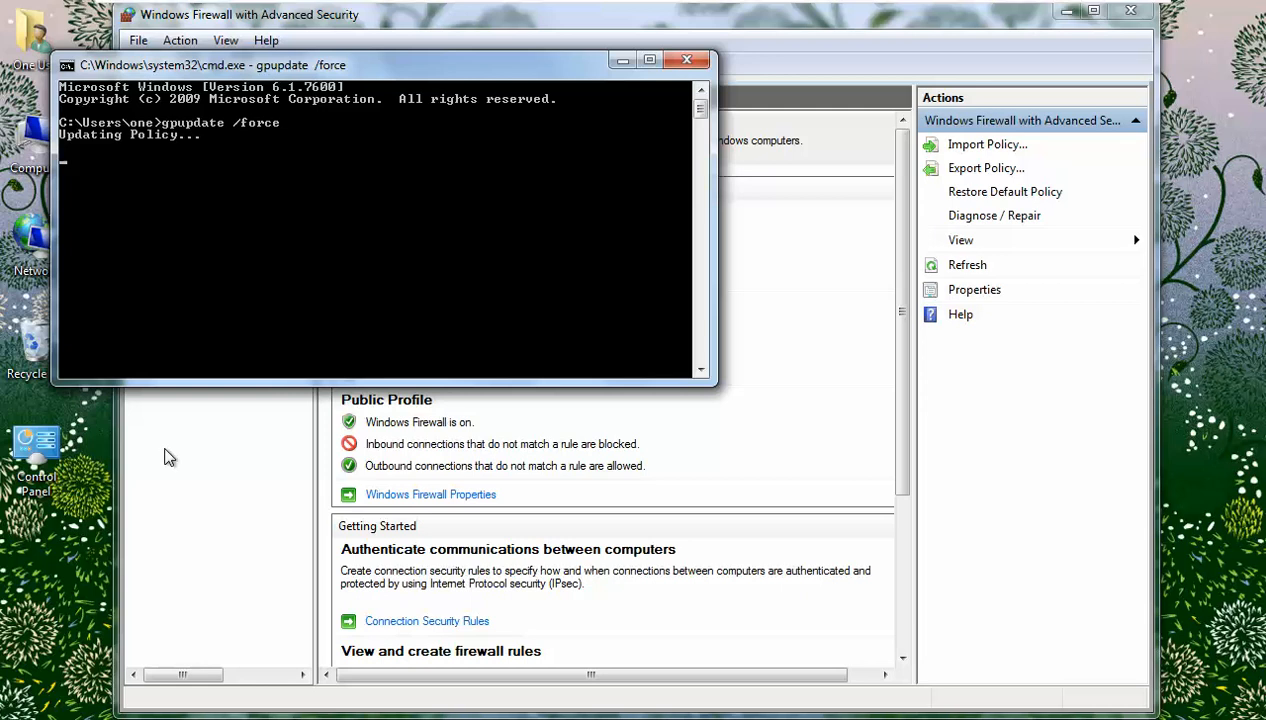
left_click_drag(446, 76, 623, 93)
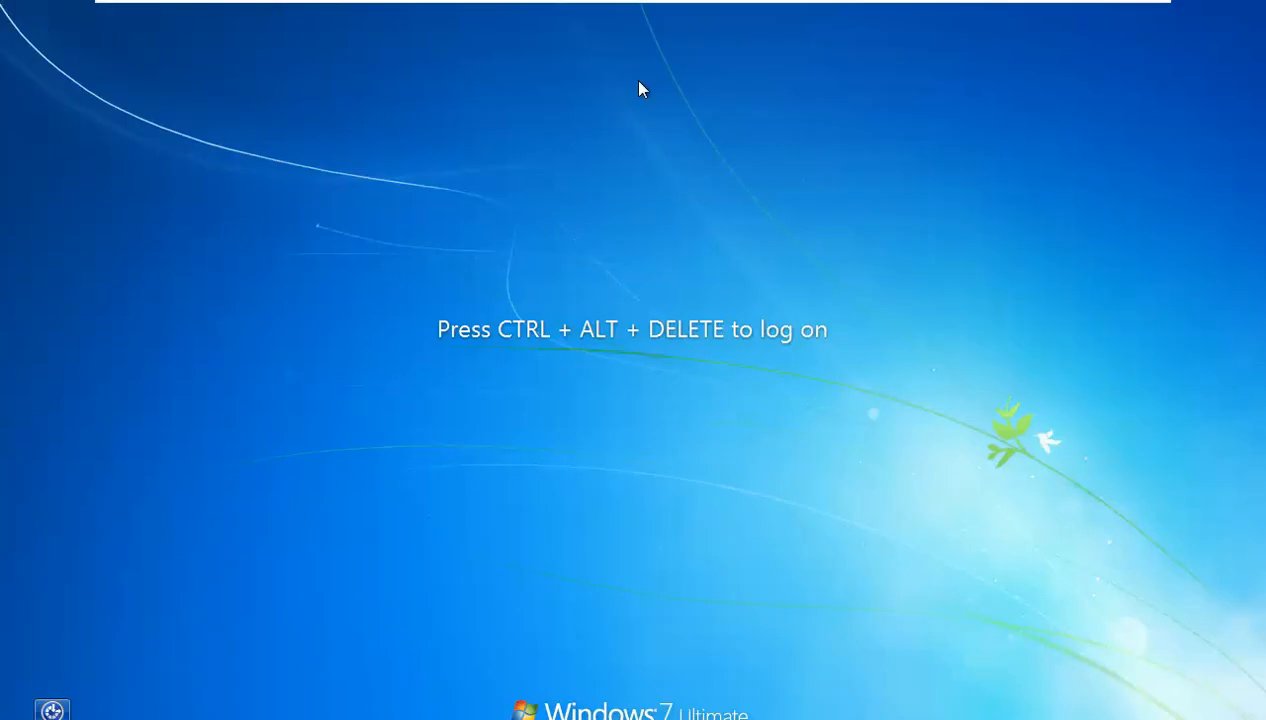
- Log back on with the user's password and refresh the desktop
key("ctrl+alt+Delete")
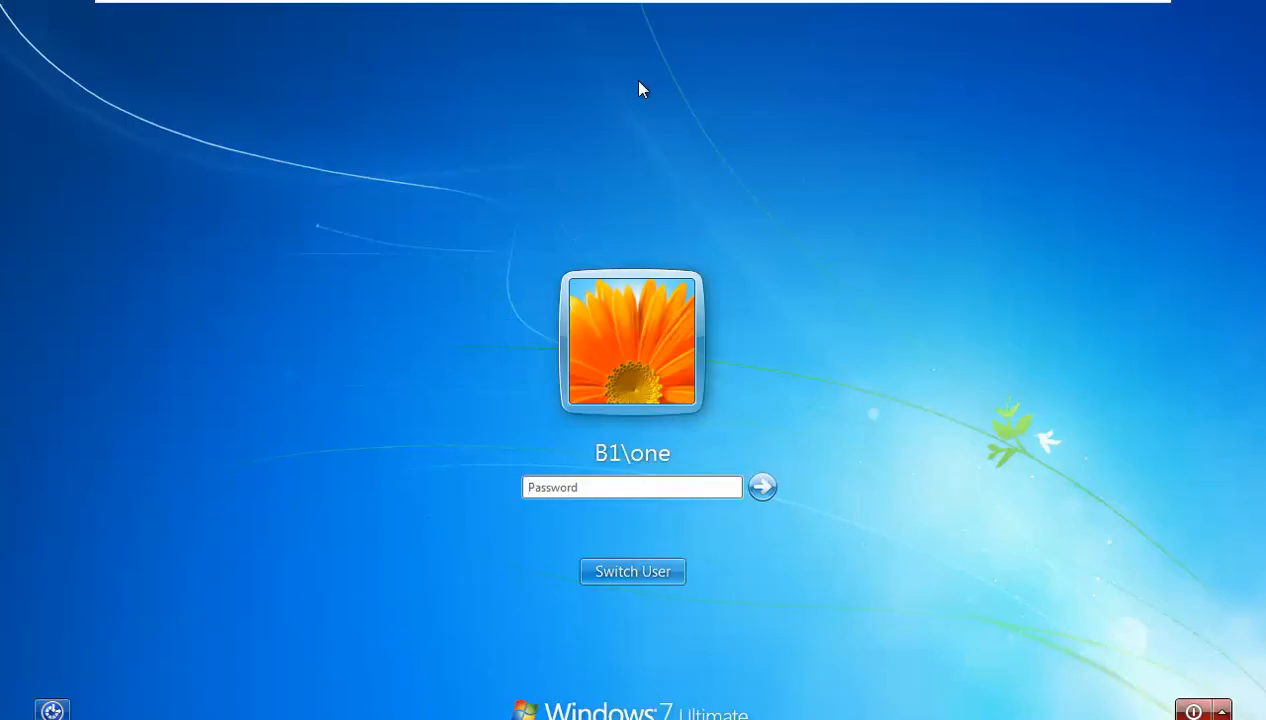
type("pass")
key("Return")
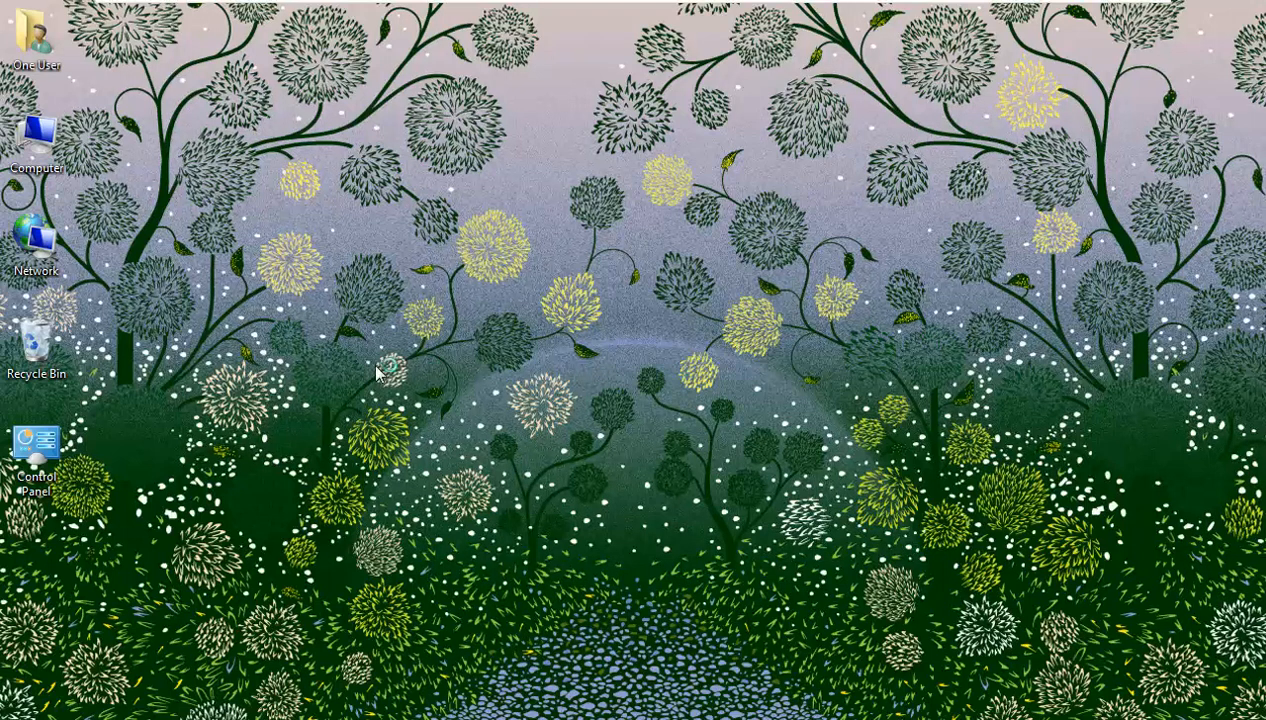
right_click(394, 267)
left_click(472, 322)
- Open Control Panel's Windows Firewall status page under System and Security
double_click(32, 447)
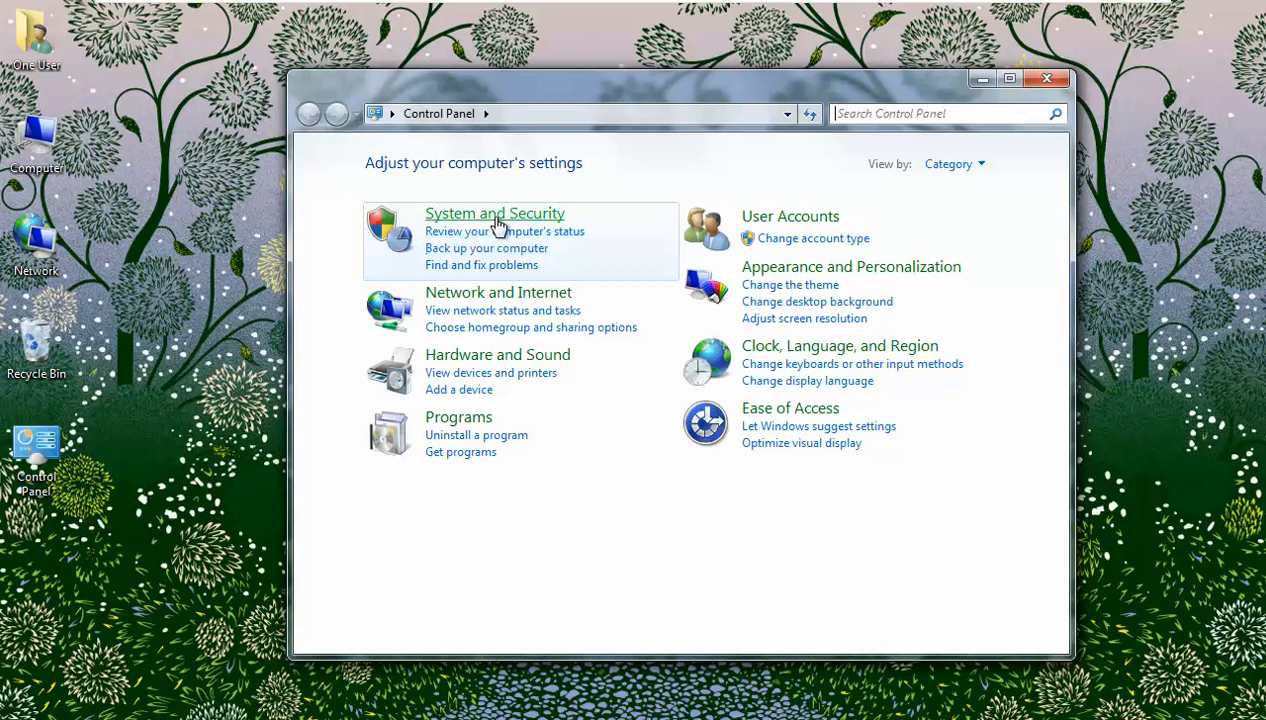
left_click(500, 220)
left_click(606, 250)
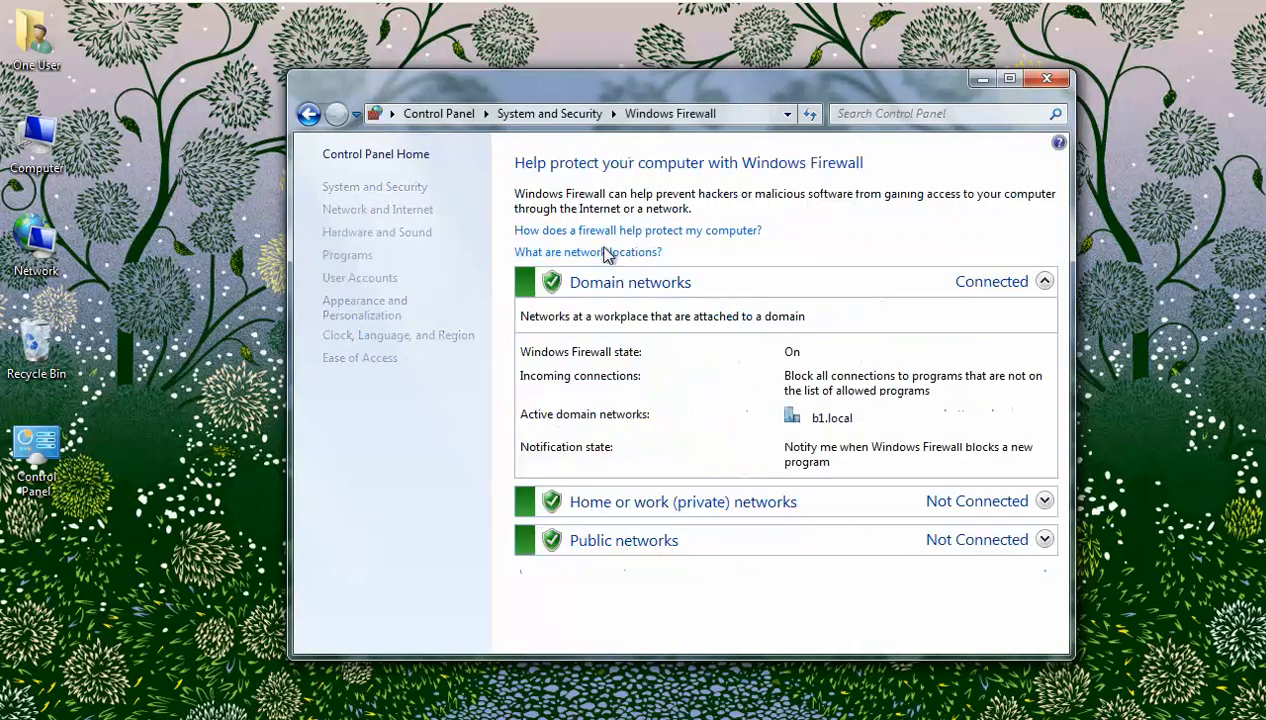
left_click(1122, 16)
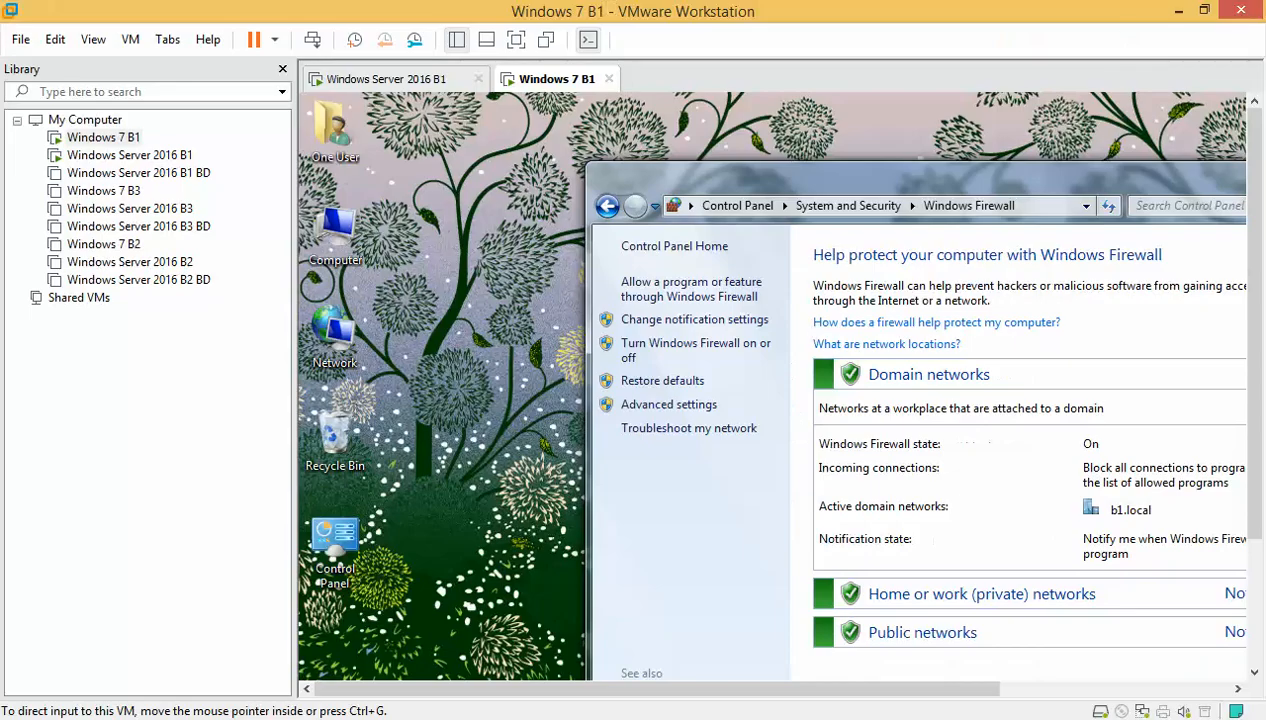
- Check the host's VMnet1 adapter connection details, then close all network windows
right_click(1120, 719)
left_click(1110, 717)
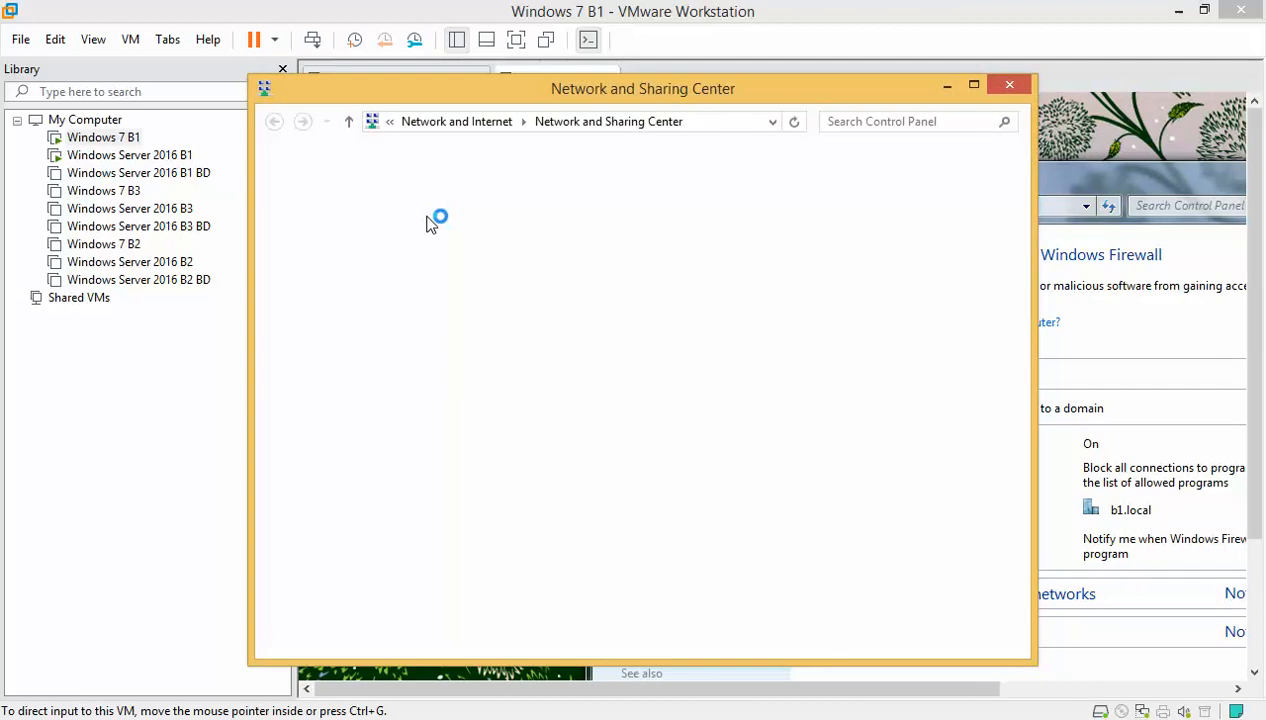
left_click(345, 199)
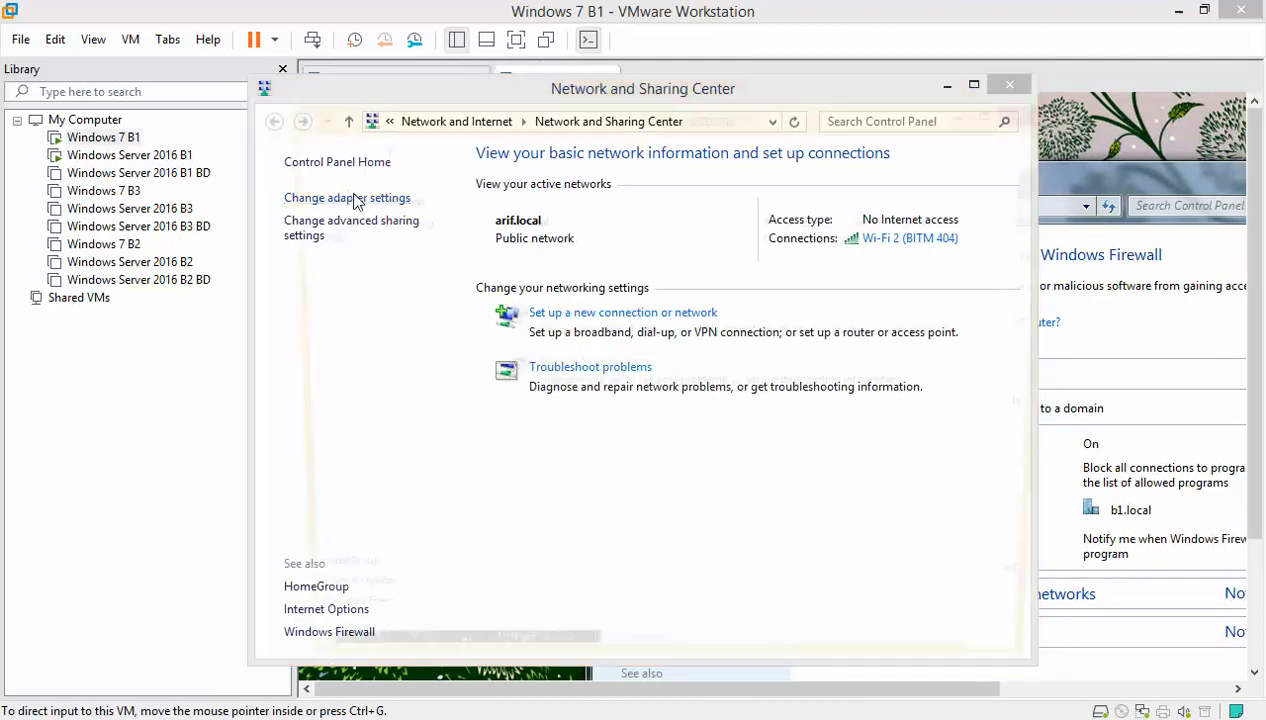
left_click(350, 232)
double_click(350, 232)
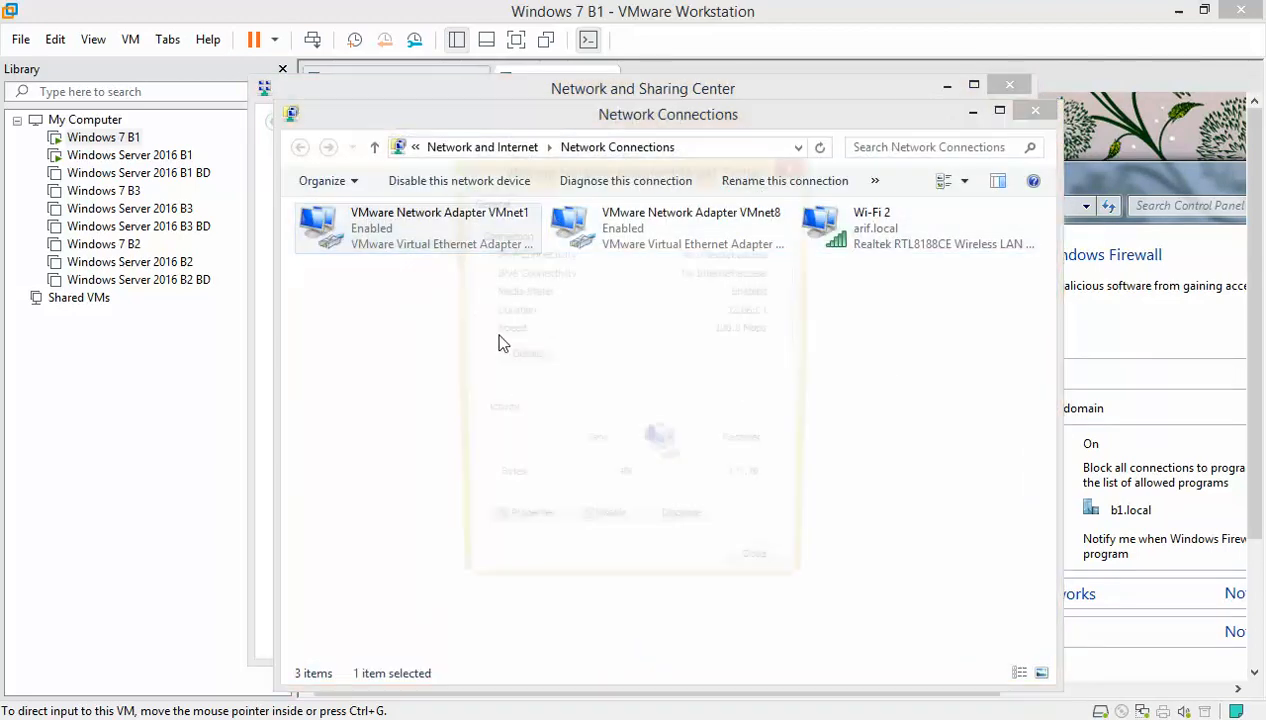
left_click(522, 360)
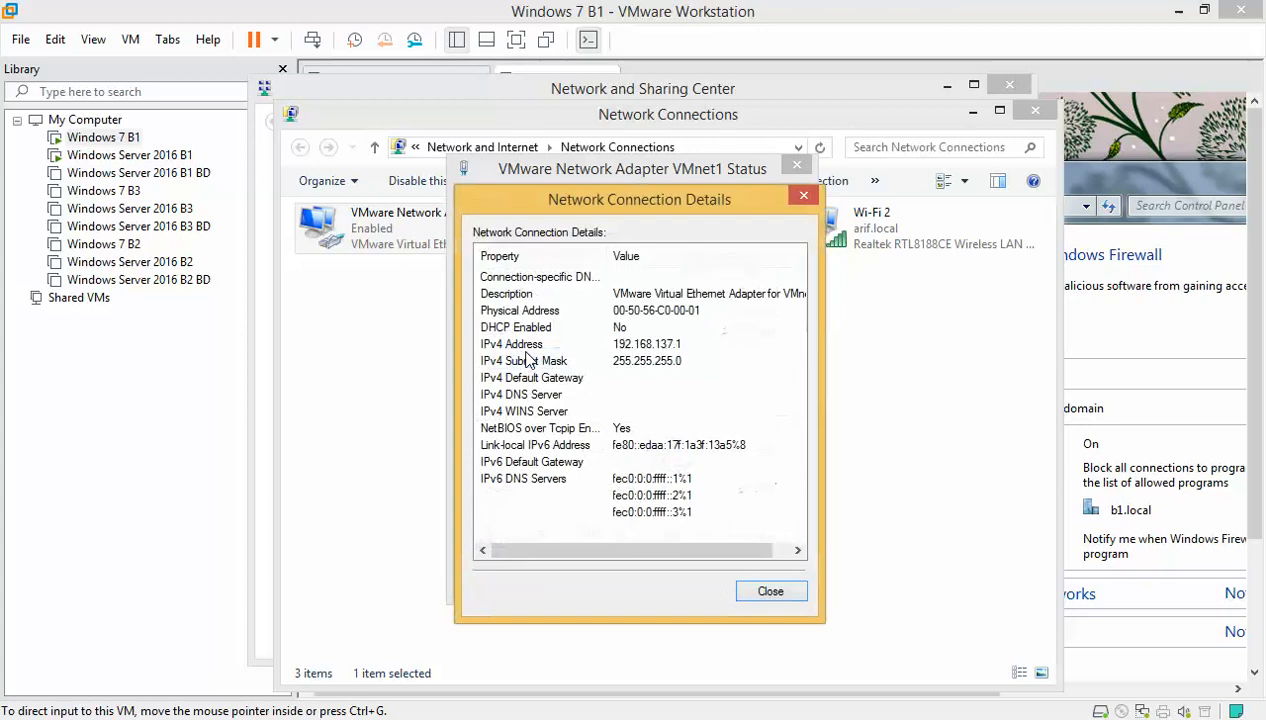
left_click(771, 591)
left_click(760, 582)
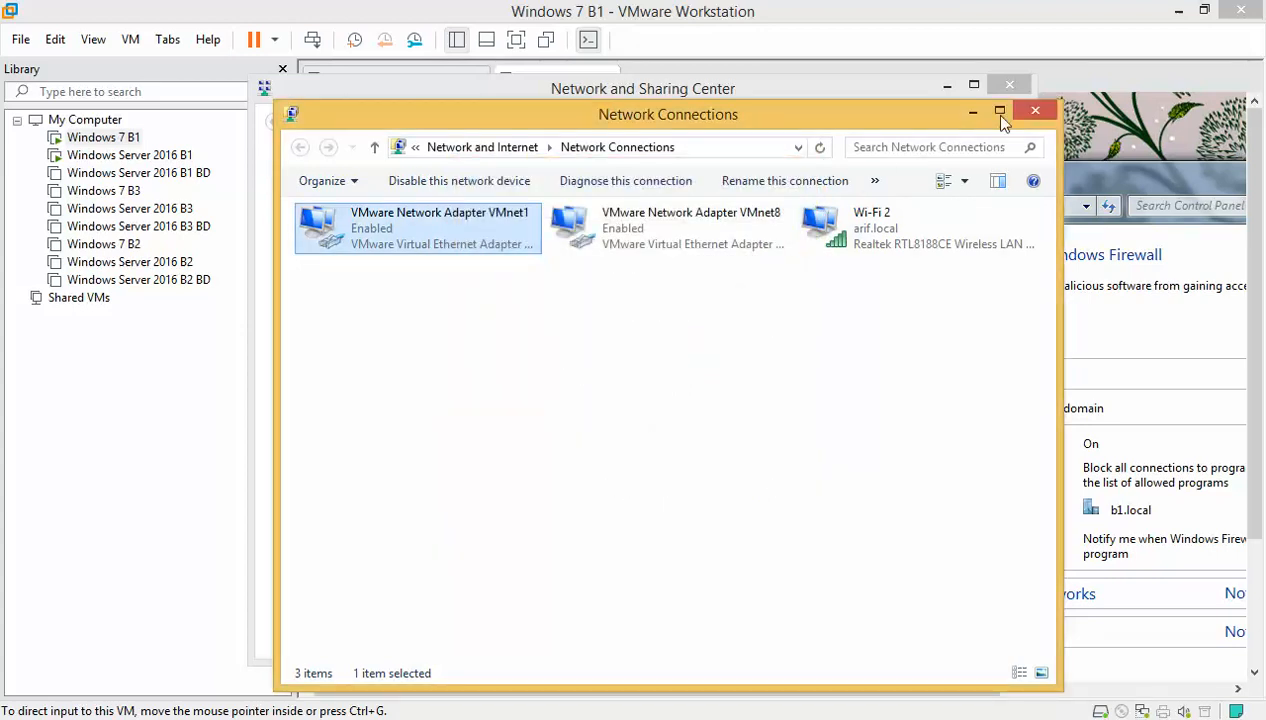
left_click(1035, 110)
left_click(1009, 88)
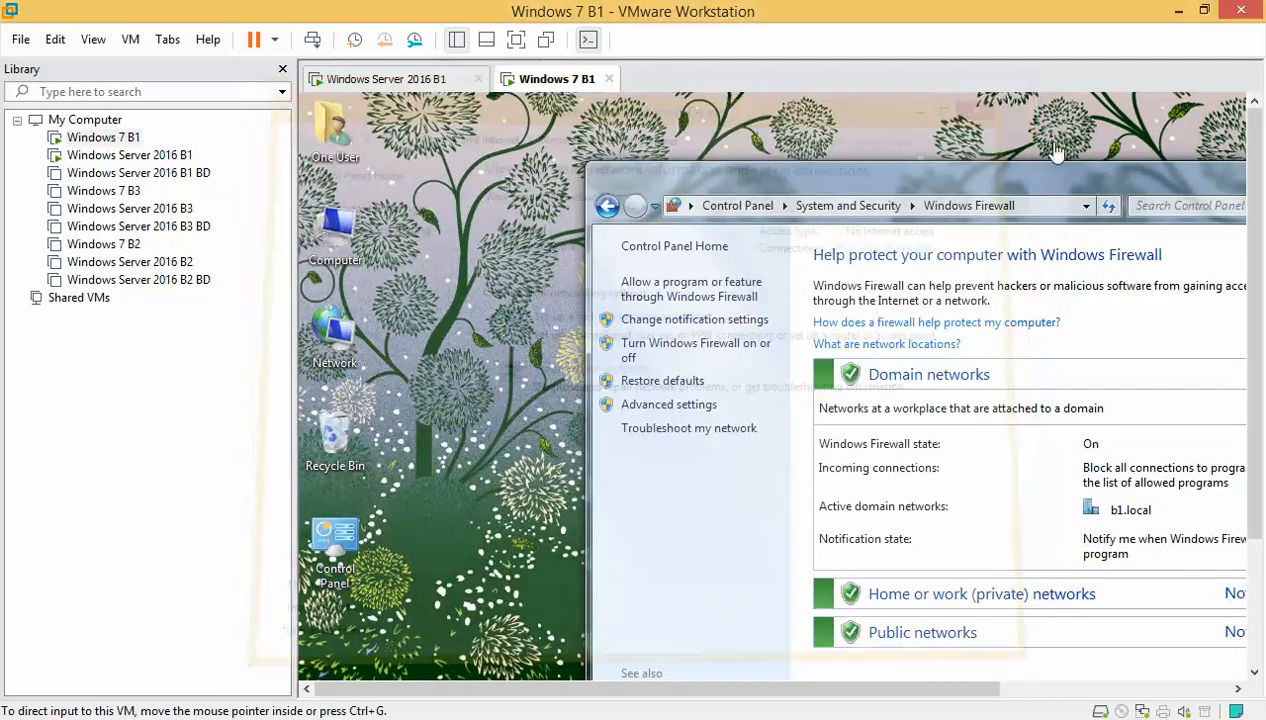
- Restart the Windows Server 2016 B1 guest via Power > Restart Guest and confirm
left_click(396, 80)
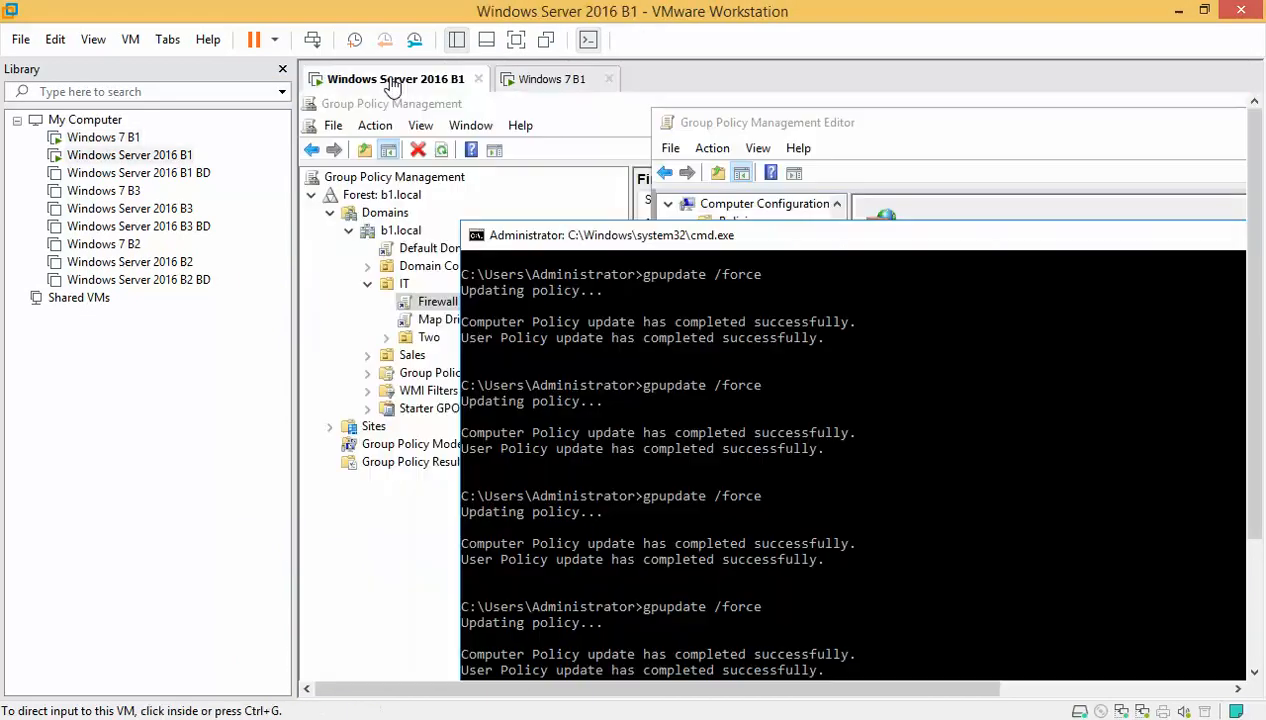
left_click(274, 40)
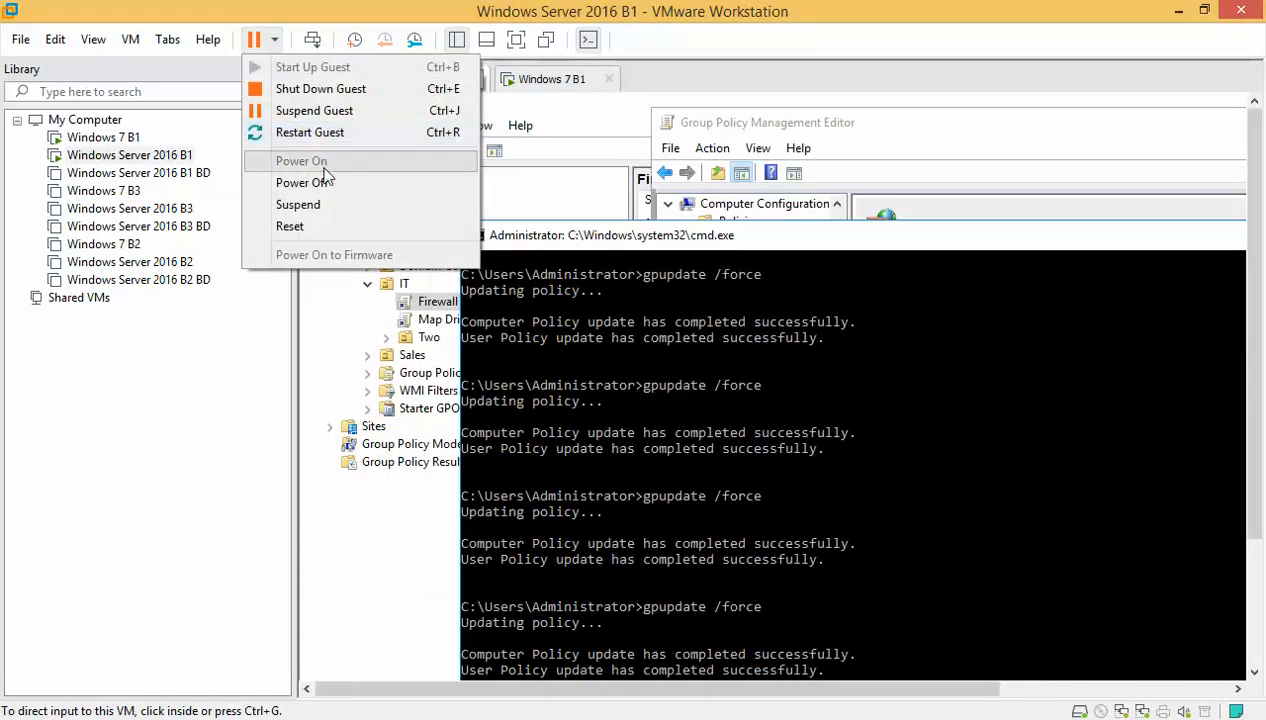
left_click(329, 134)
left_click(662, 406)
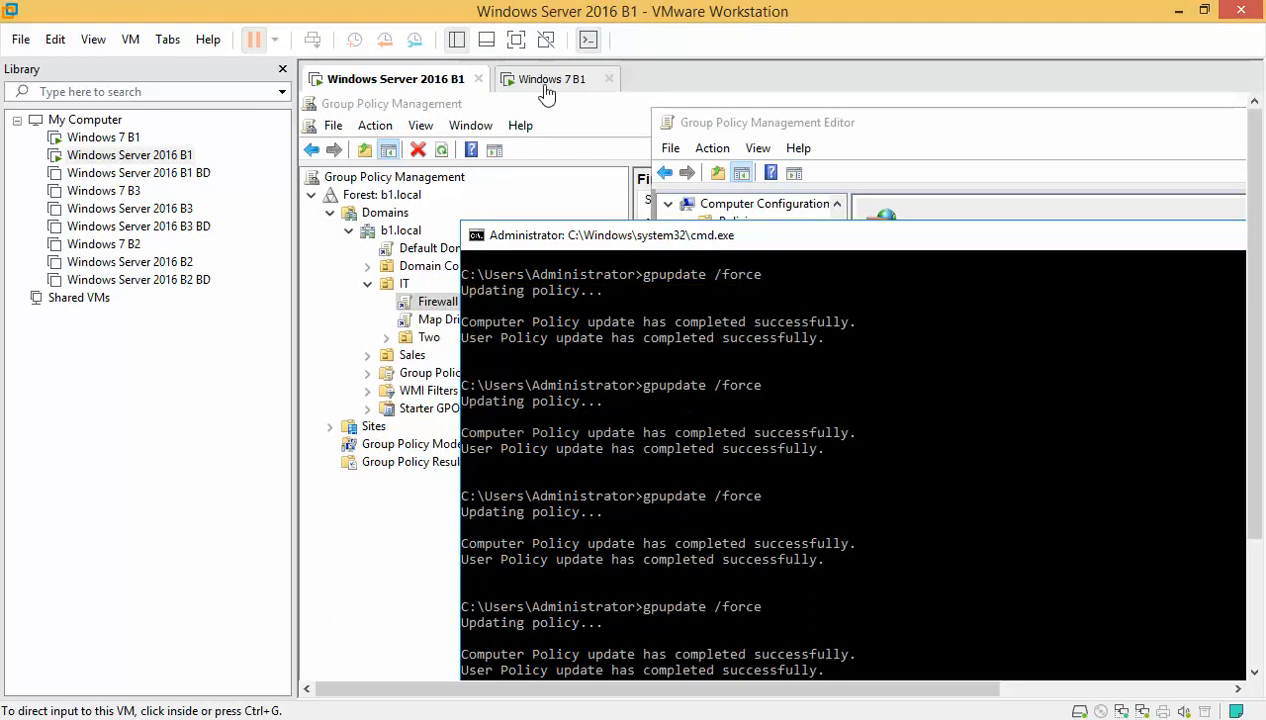
left_click(548, 80)
left_click(274, 40)
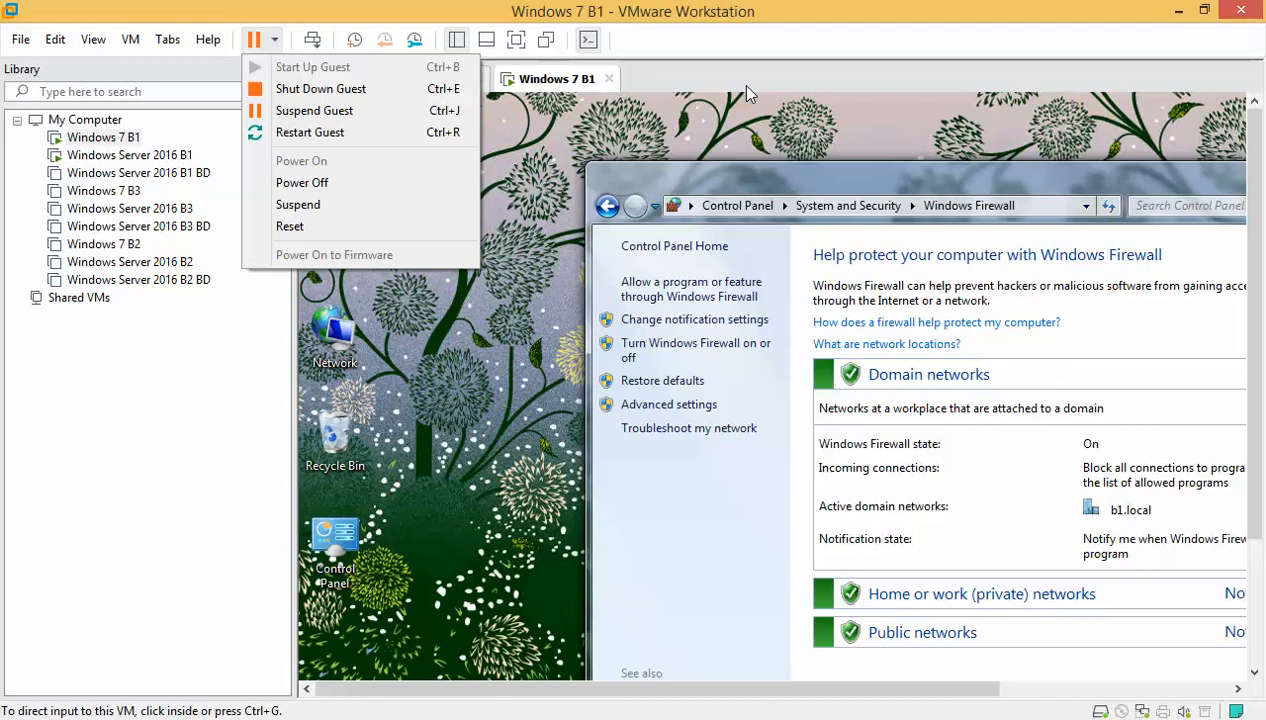
left_click(600, 82)
left_click(420, 80)
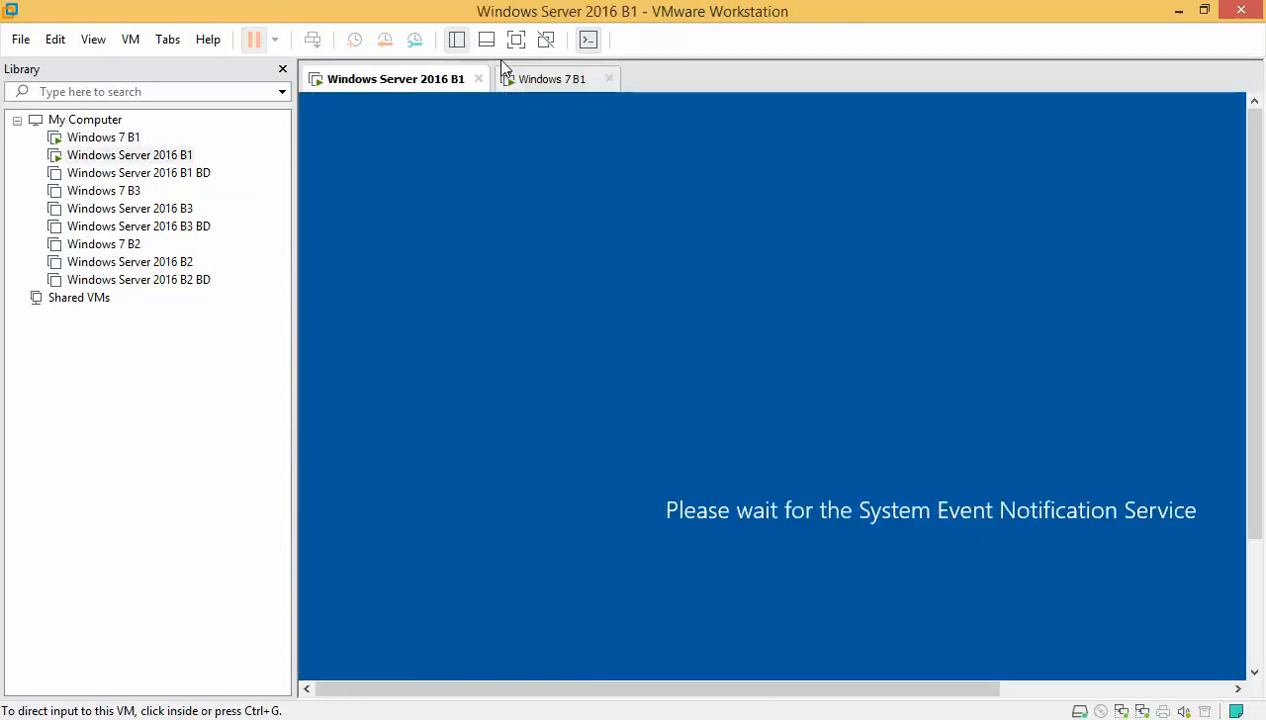
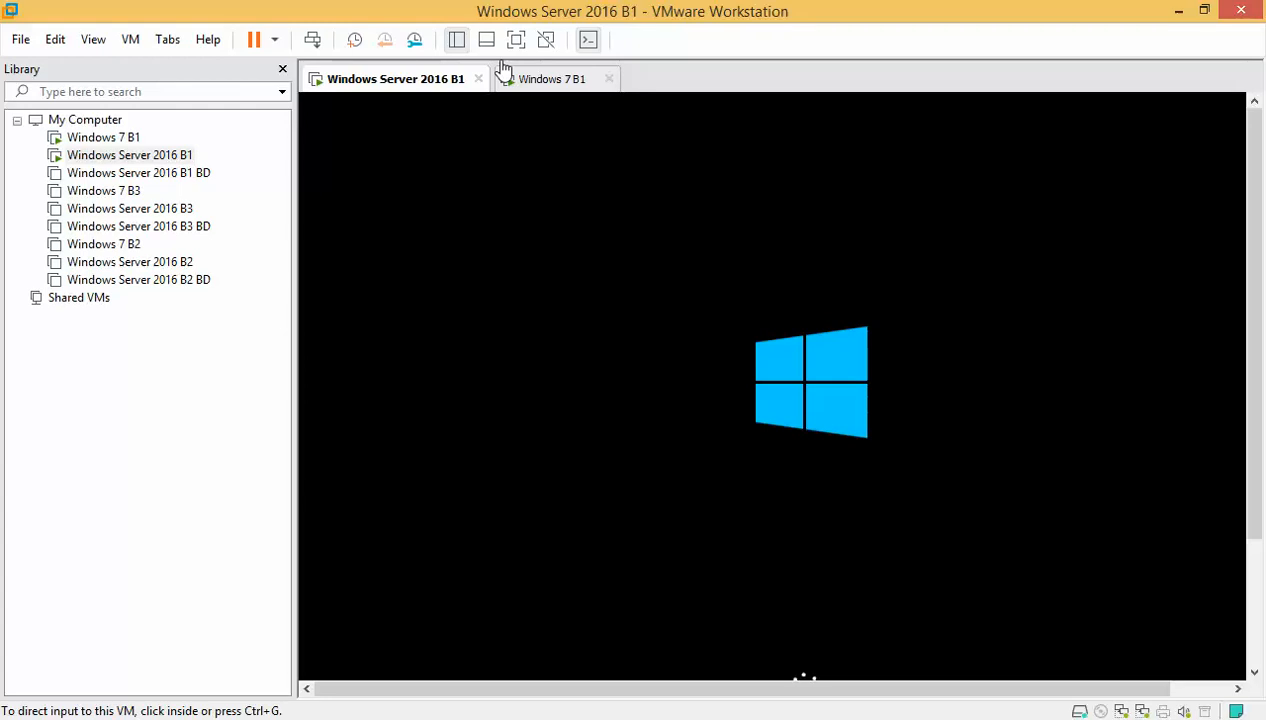
- Restart the Windows 7 B1 guest with Power > Restart Guest, then return to the Windows Server 2016 B1 tab
left_click(519, 80)
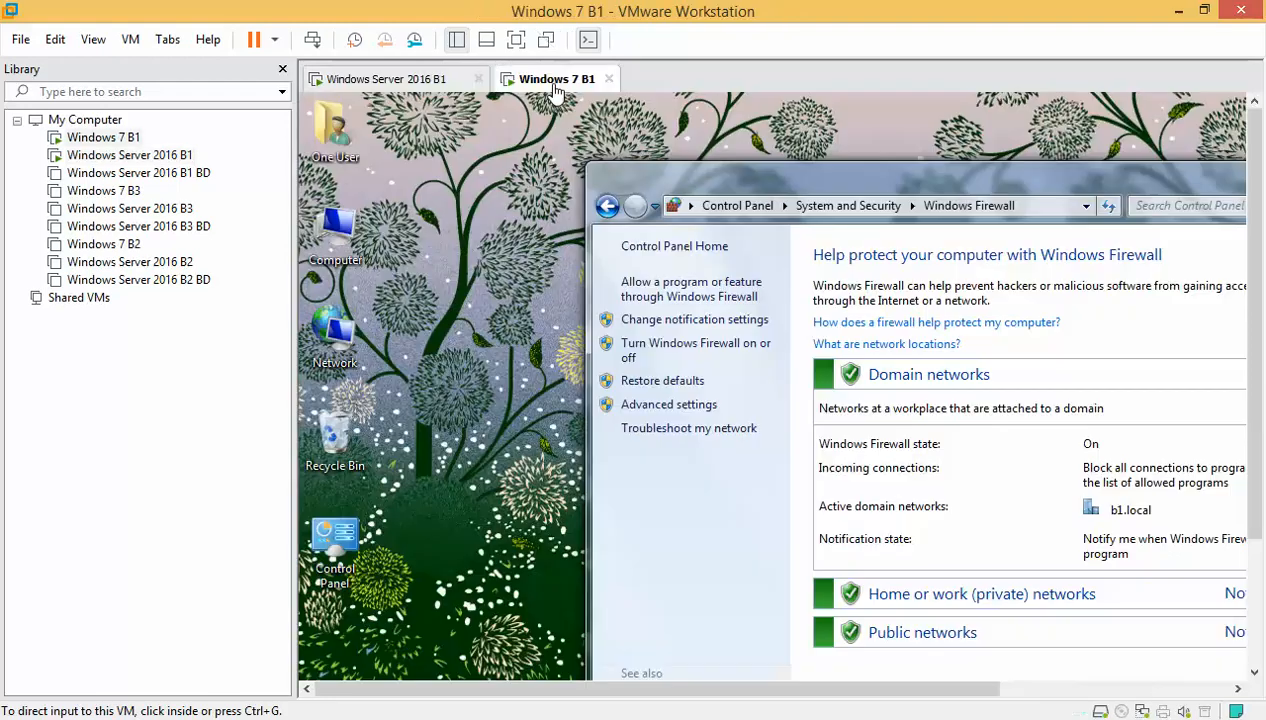
left_click(276, 39)
left_click(331, 132)
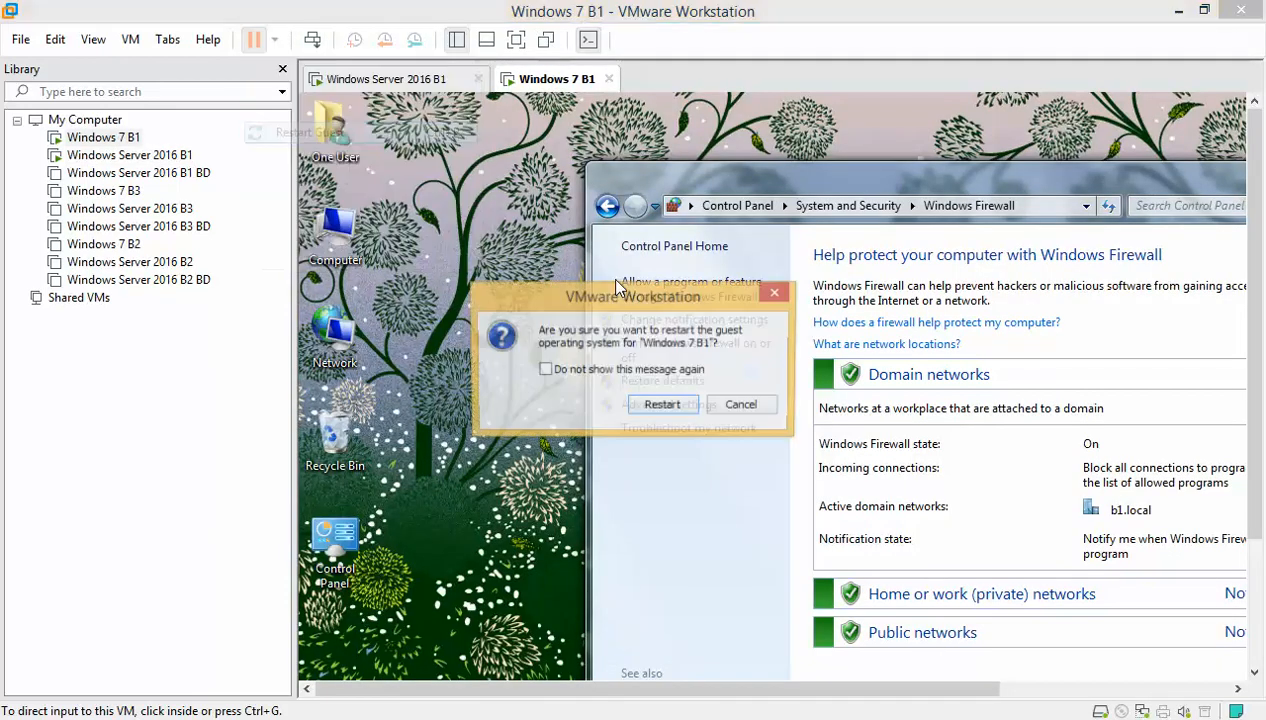
left_click(665, 408)
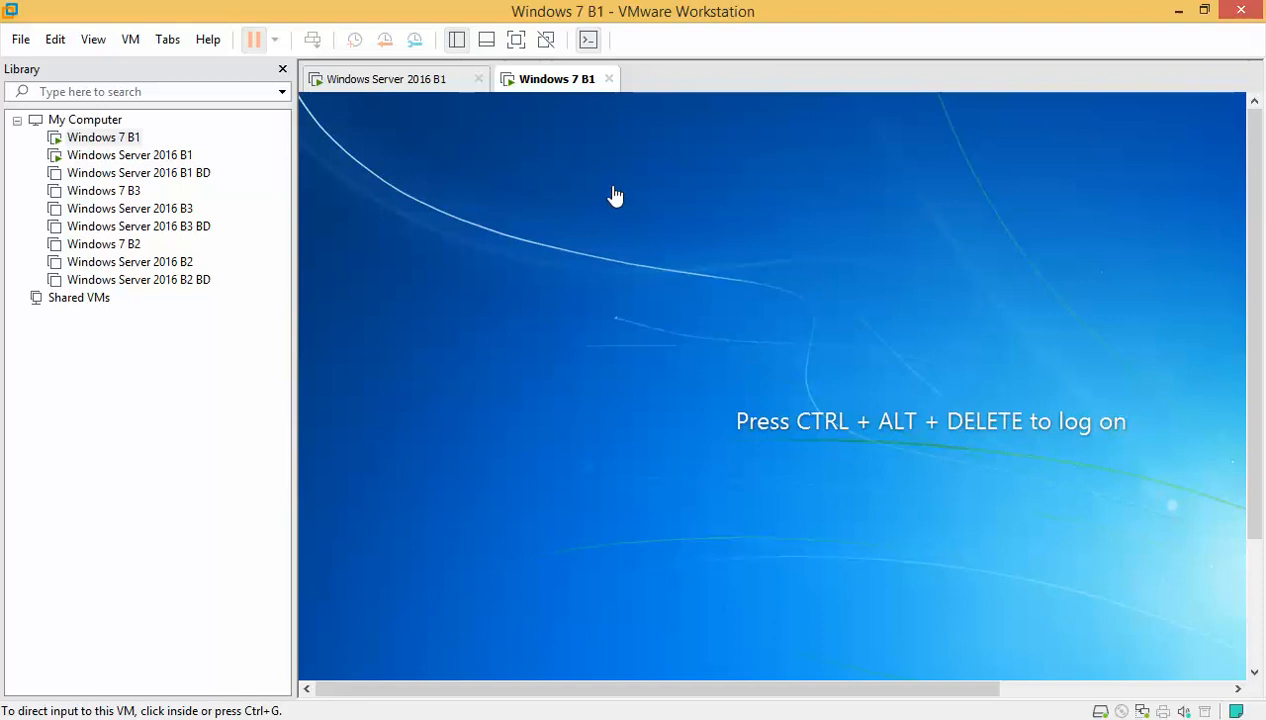
left_click(425, 79)
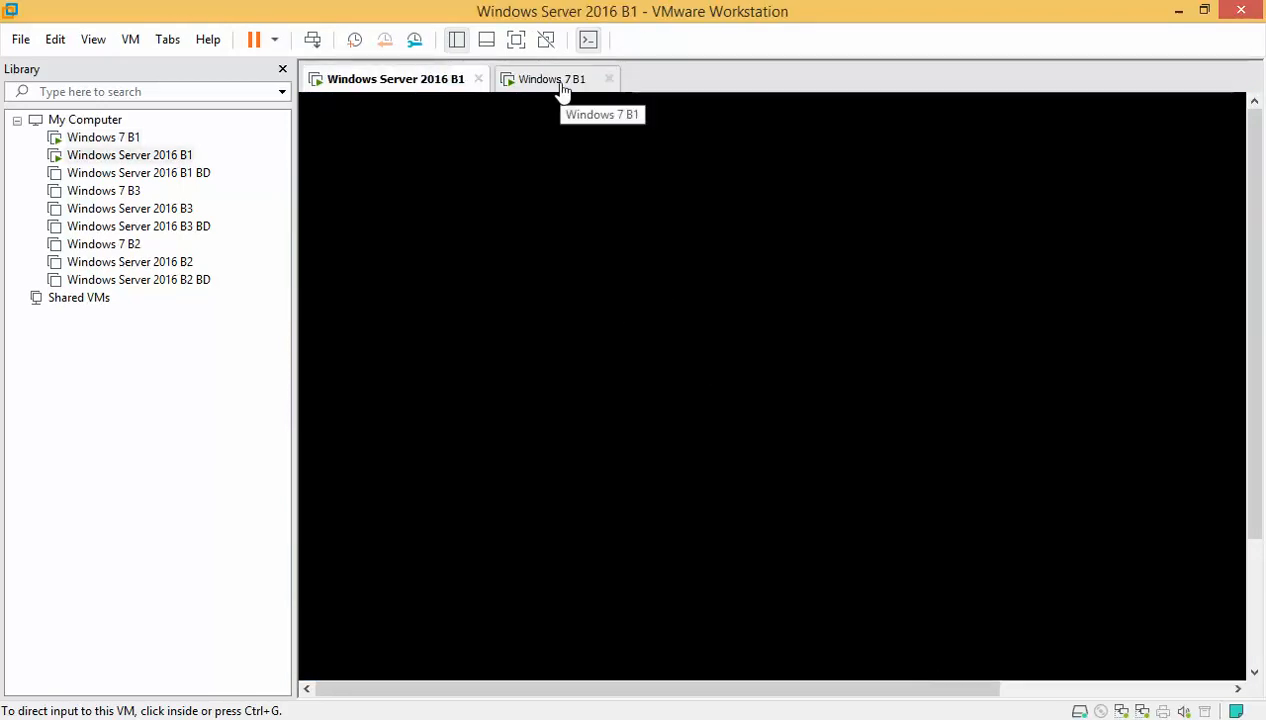
- Show the server VM full screen, restart the Windows 7 guest again, and go back to the server
left_click(516, 39)
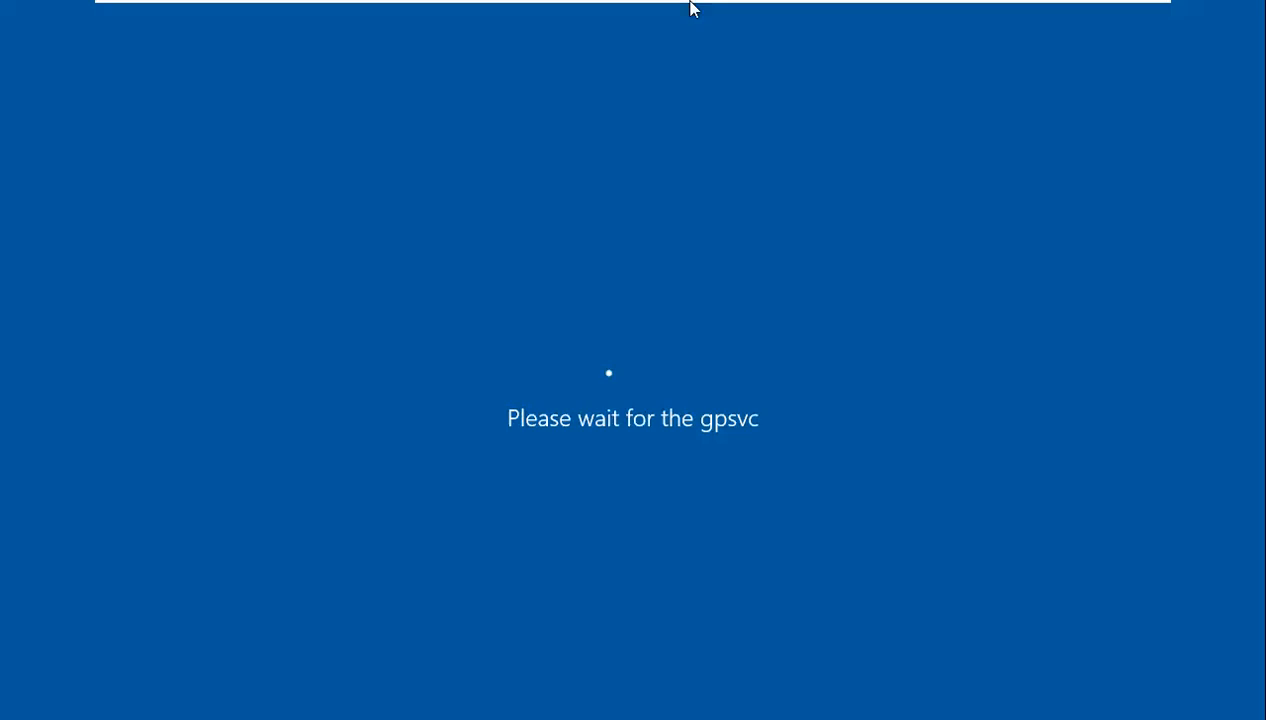
mouse_move(712, 6)
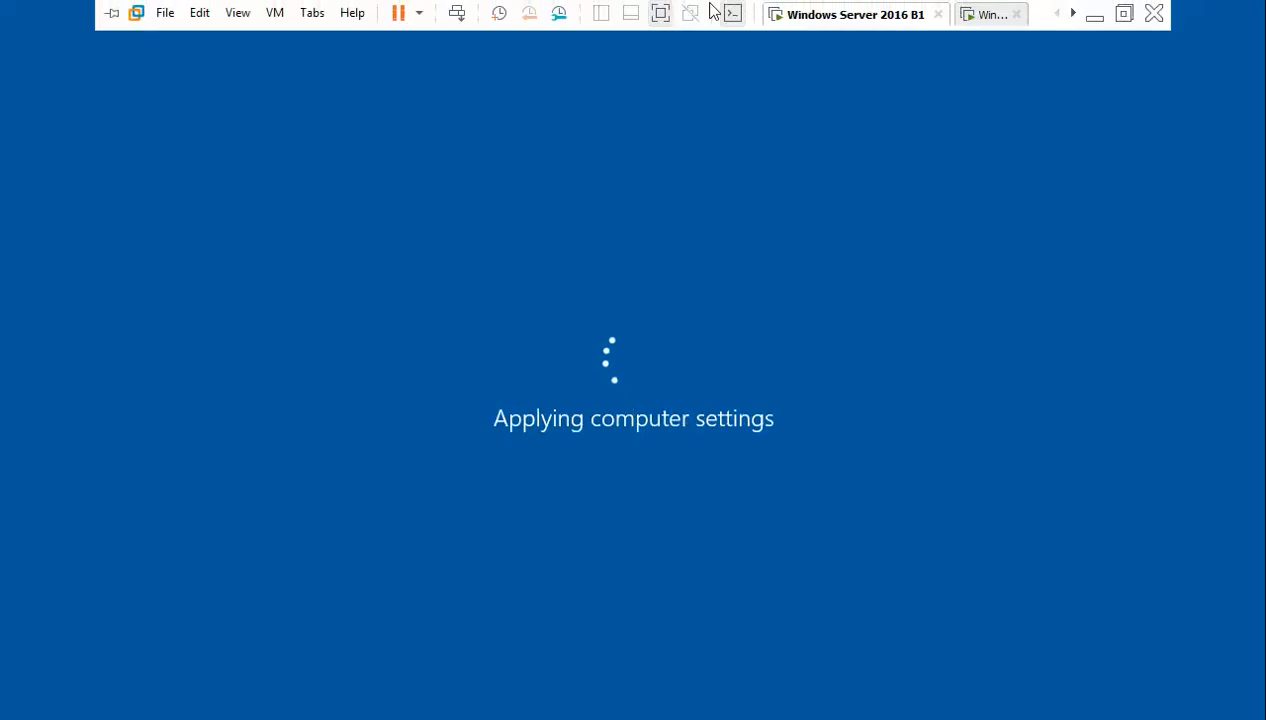
left_click(988, 14)
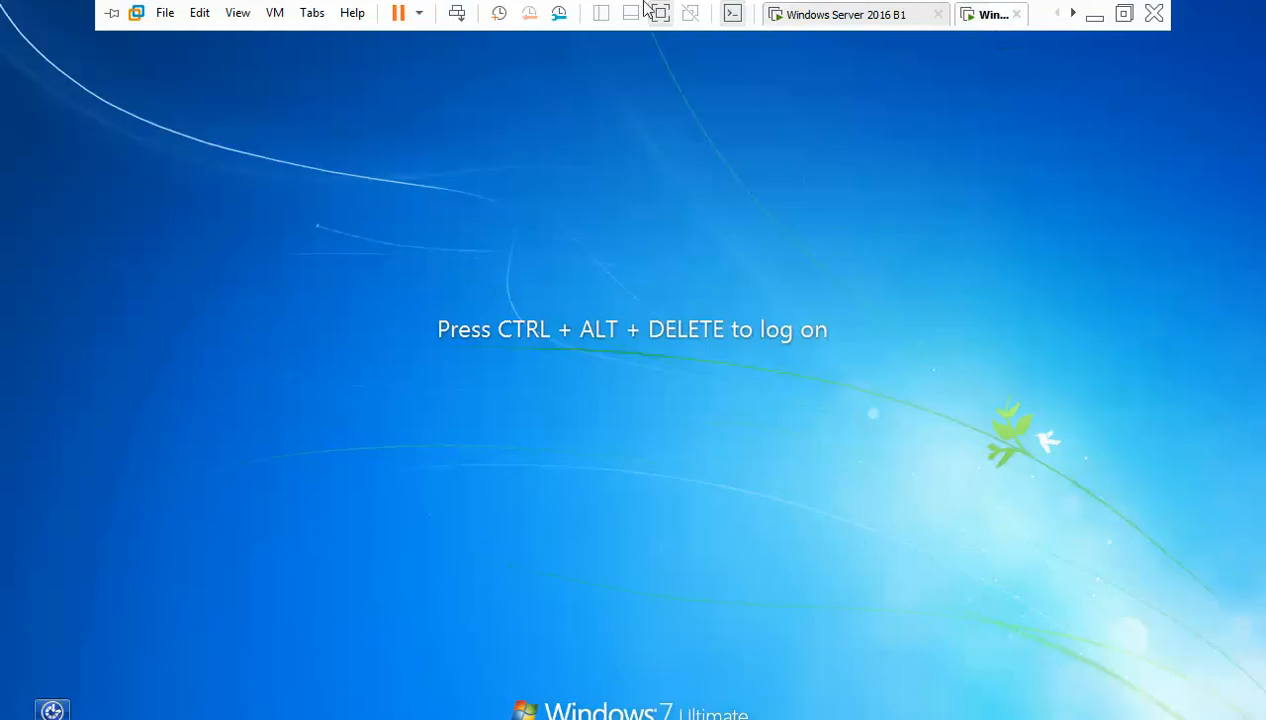
left_click(419, 14)
left_click(459, 103)
left_click(669, 425)
left_click(857, 15)
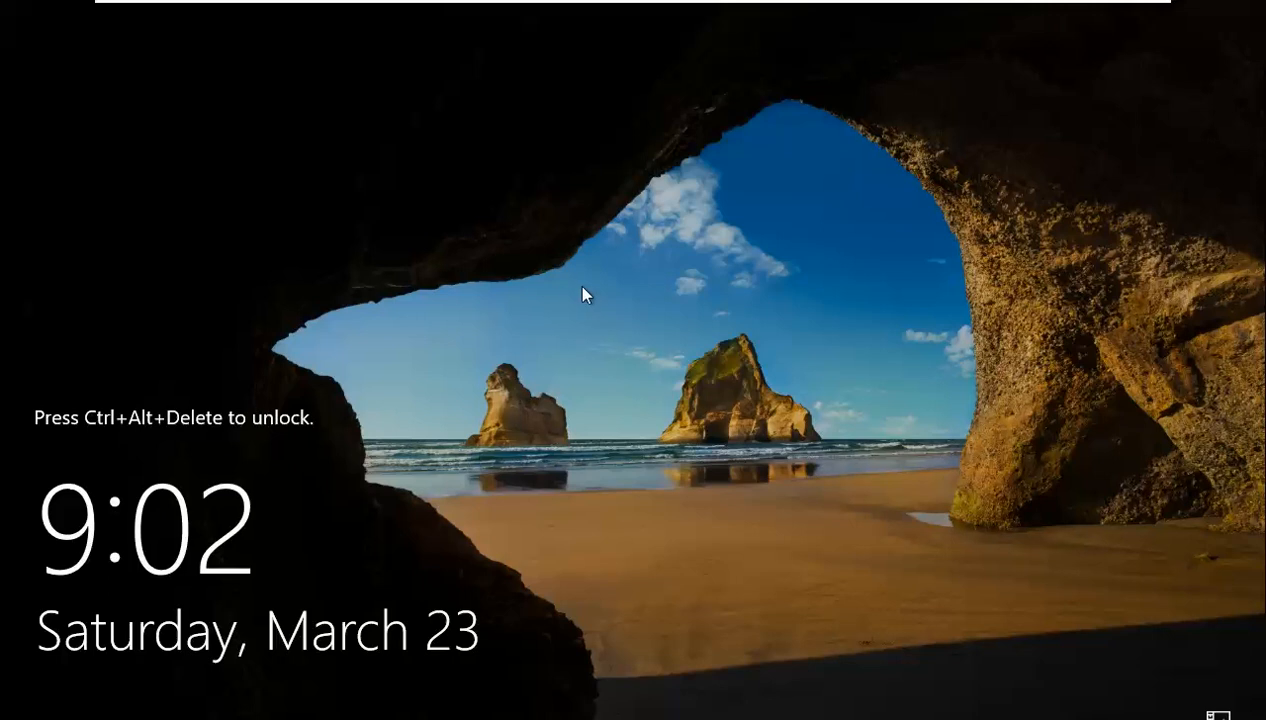
- Sign in to Windows Server 2016 B1 as administrator with its password
key("ctrl+alt+Delete")
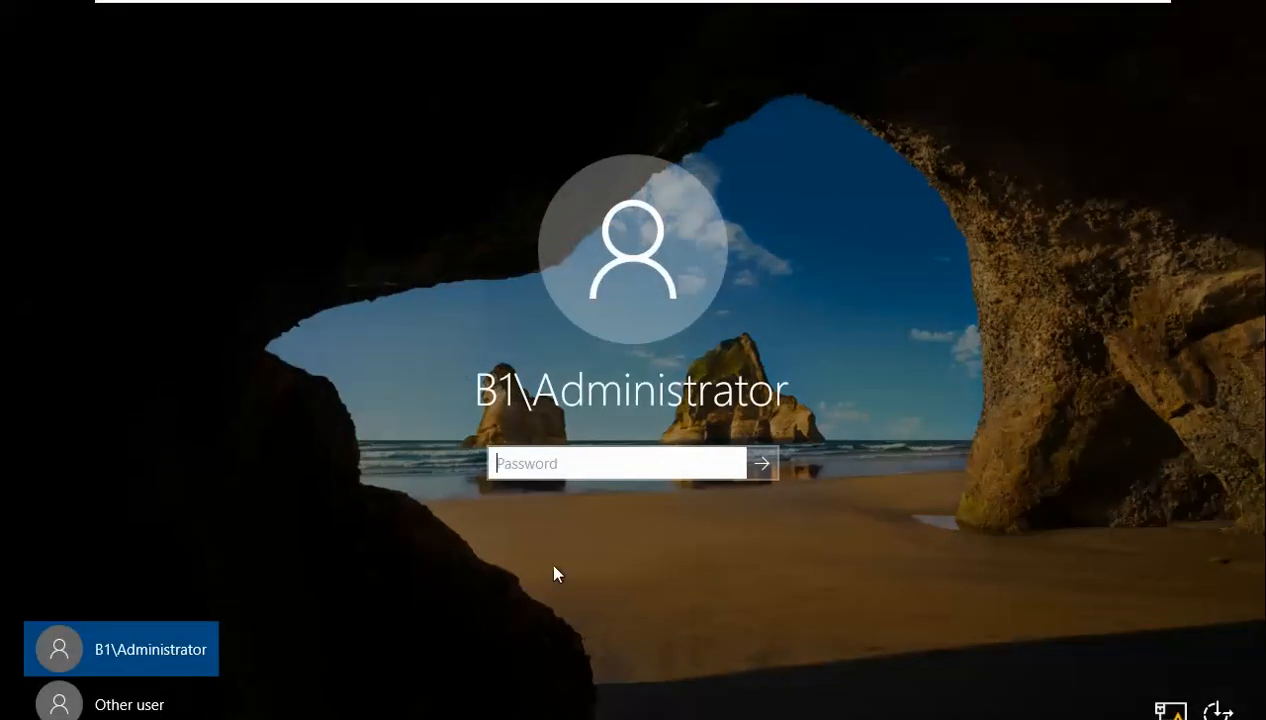
type("•••••")
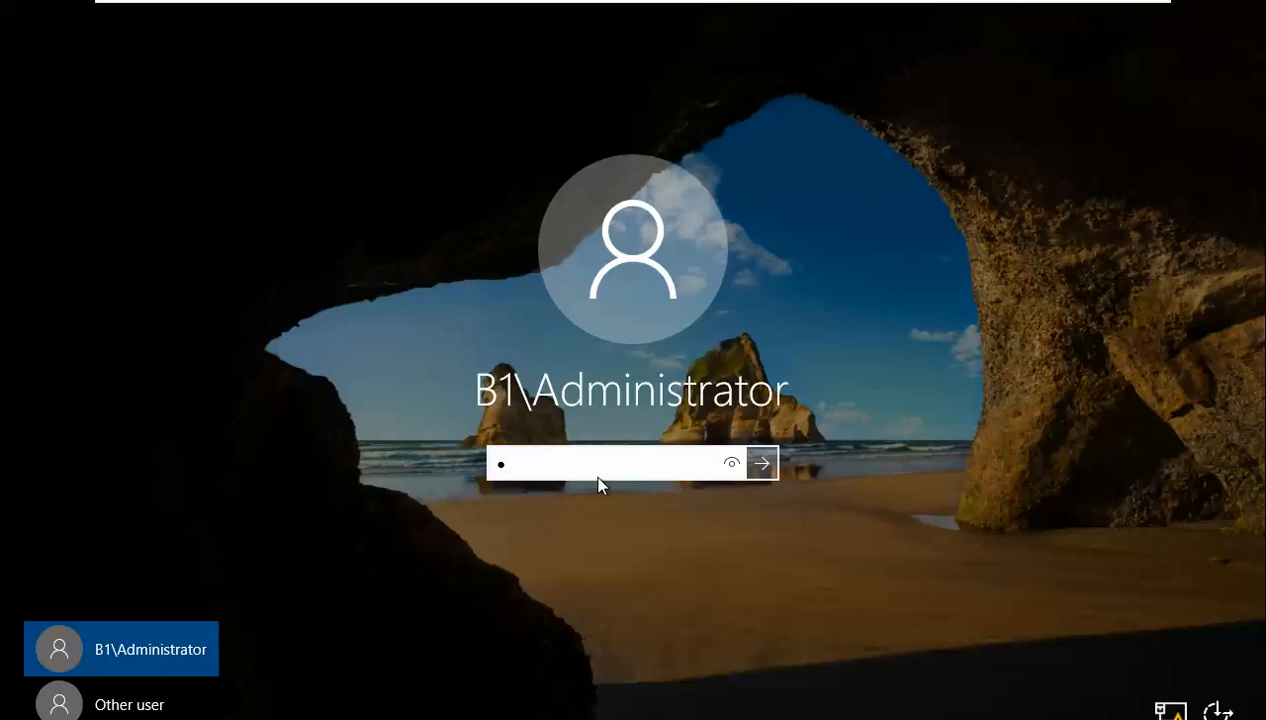
type("••••••")
key("Return")
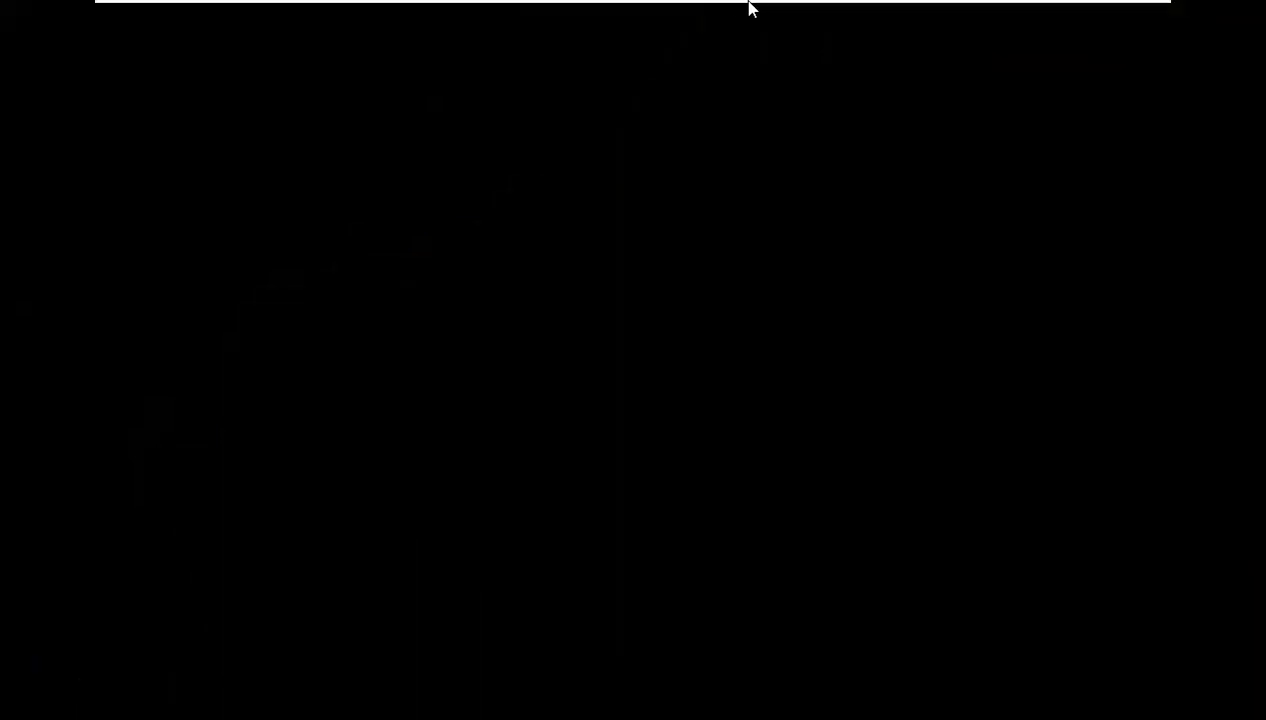
- Sign in to the Windows 7 B1 client as the domain user with the user's password
mouse_move(918, 8)
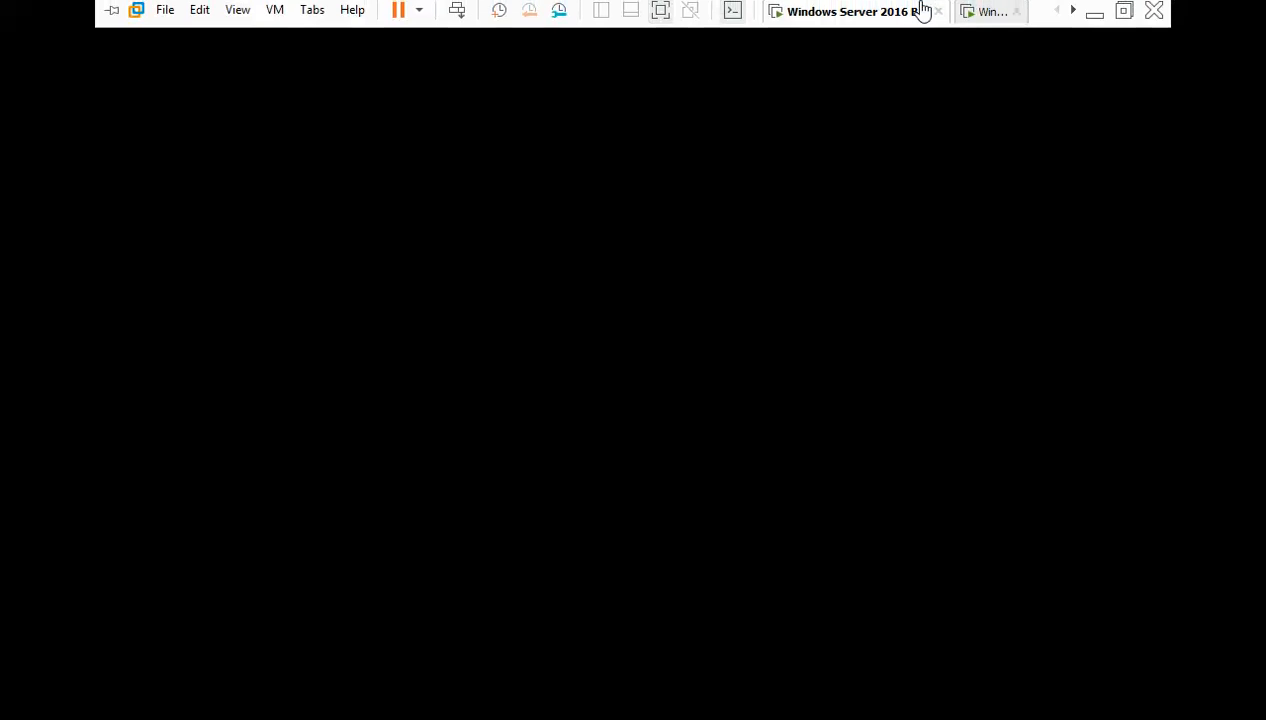
left_click(989, 14)
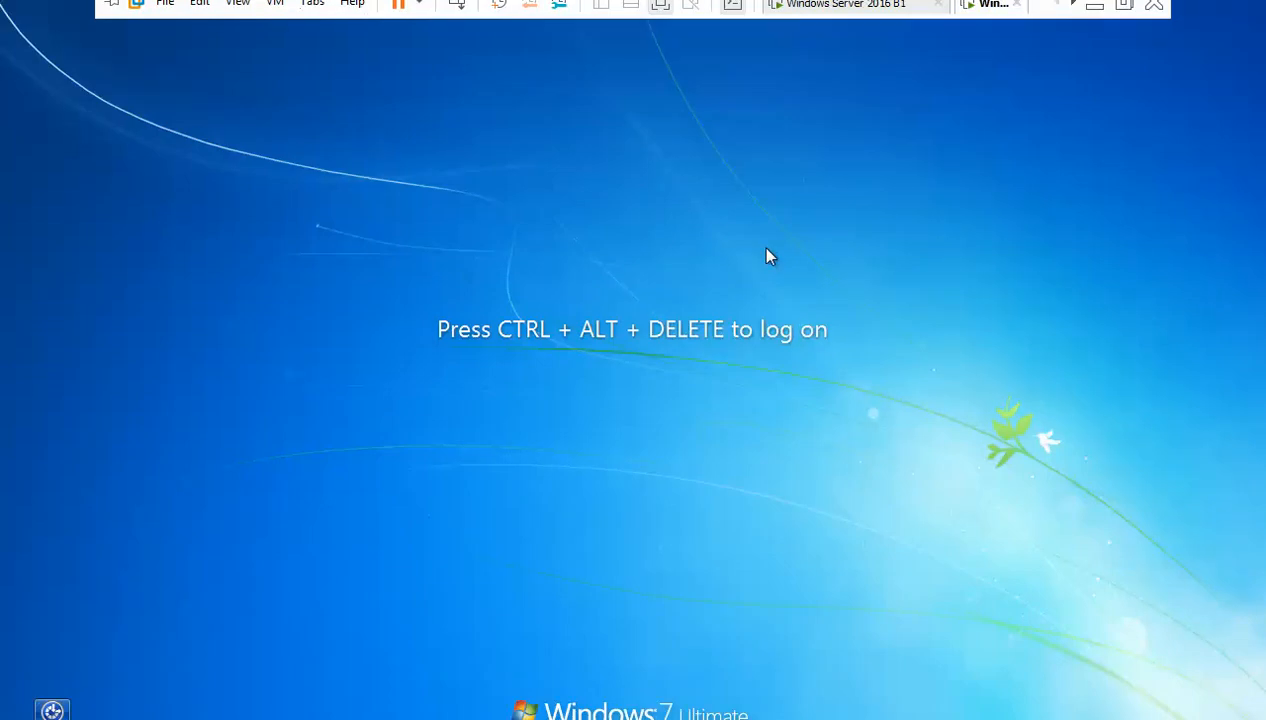
key("ctrl+alt+Insert")
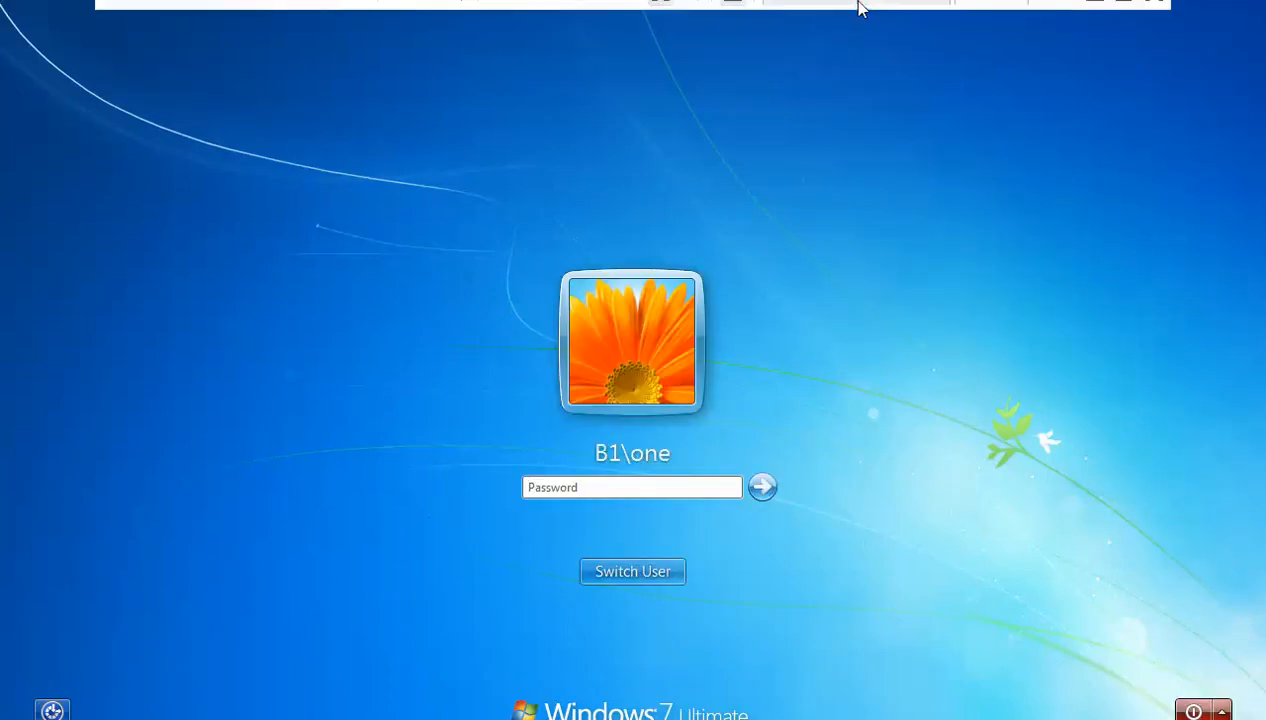
left_click(866, 14)
left_click(983, 14)
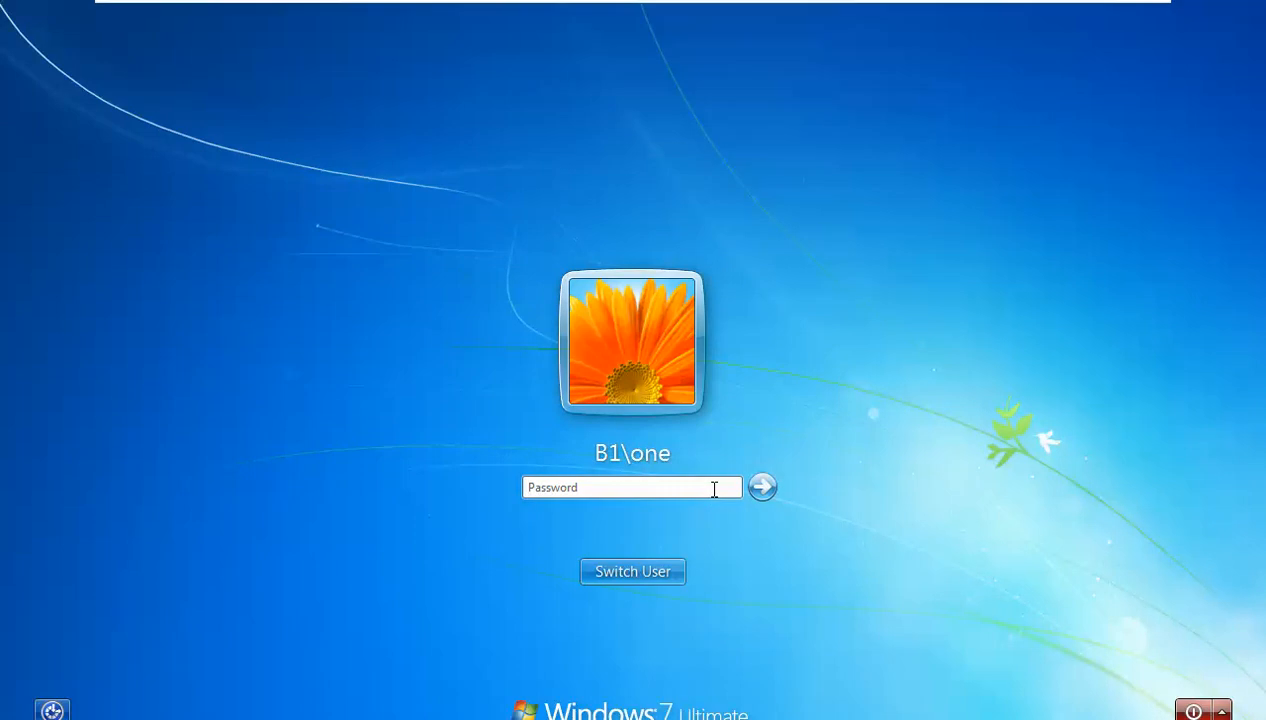
type("1234")
key("Return")
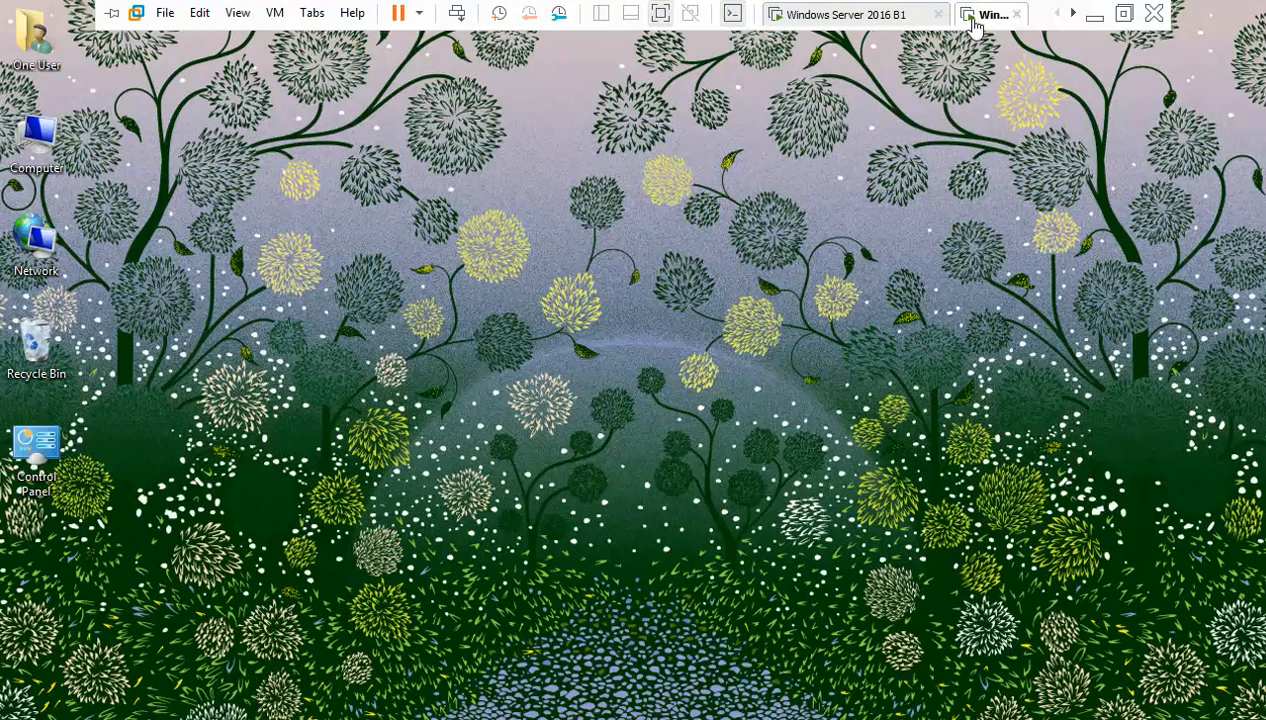
- Refresh the Windows 7 desktop and check Windows Firewall status under Control Panel's System and Security
right_click(421, 259)
left_click(481, 315)
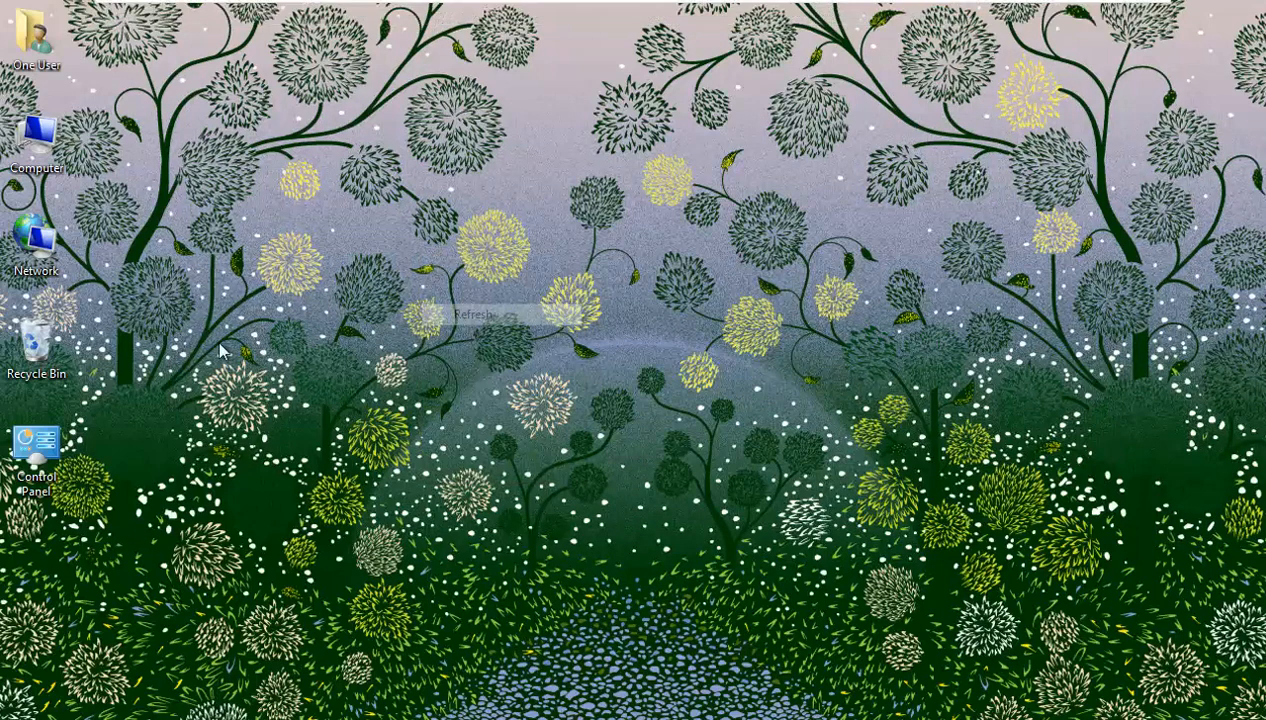
double_click(62, 443)
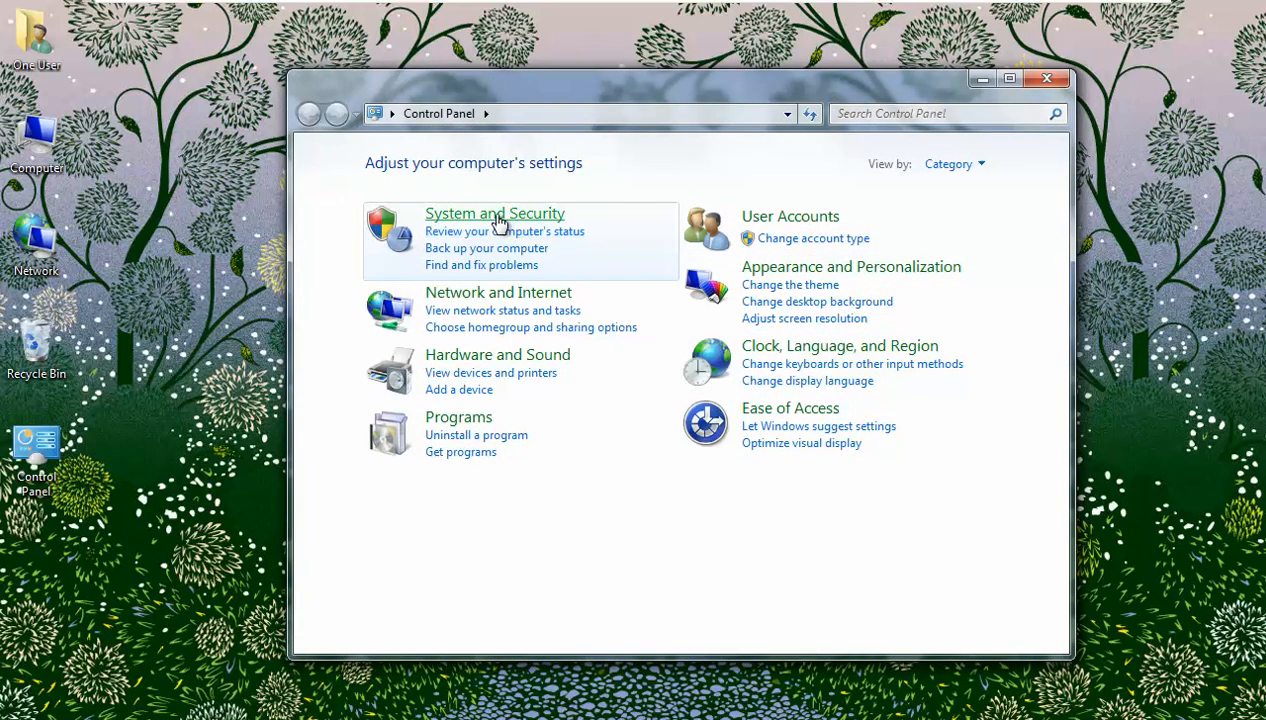
left_click(503, 222)
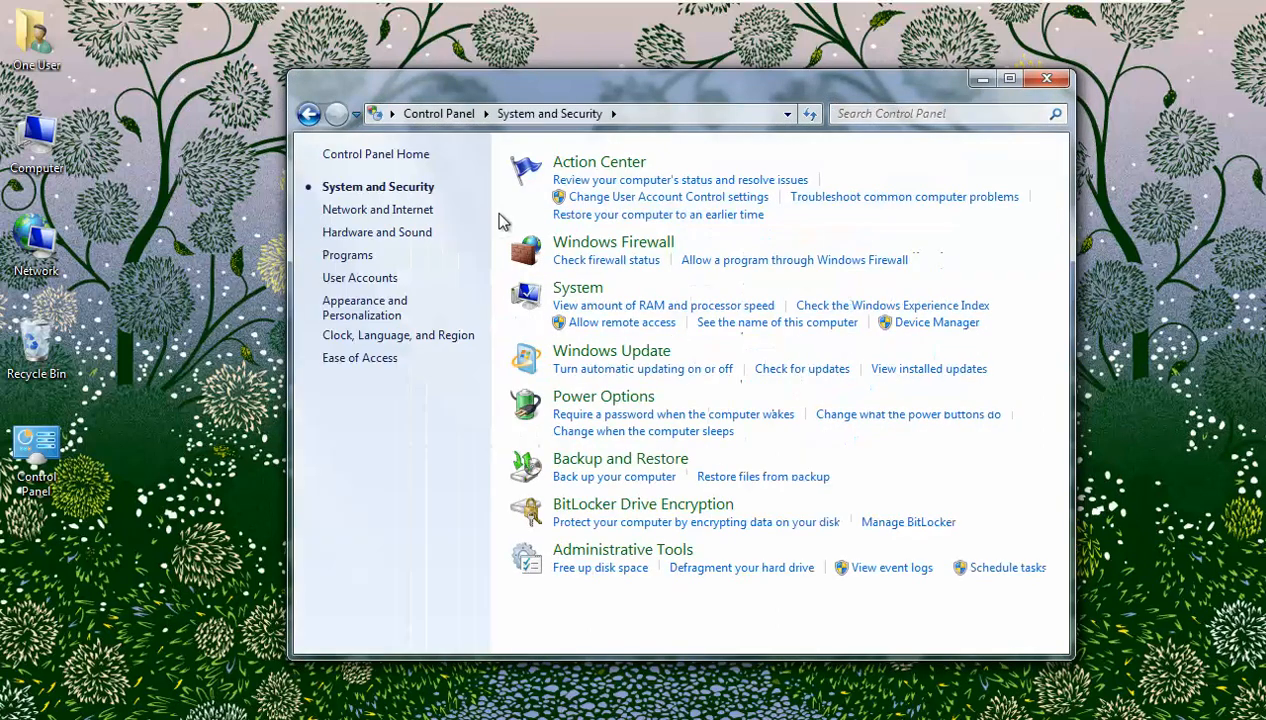
left_click(572, 250)
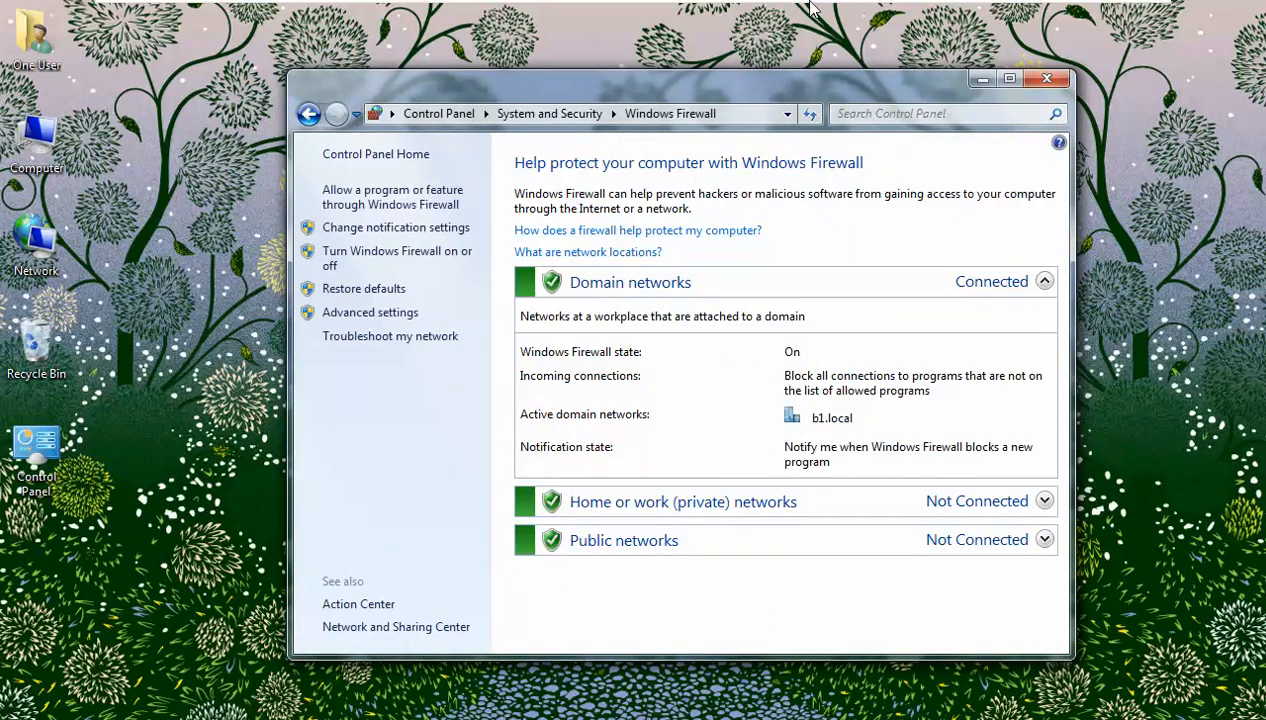
left_click(848, 12)
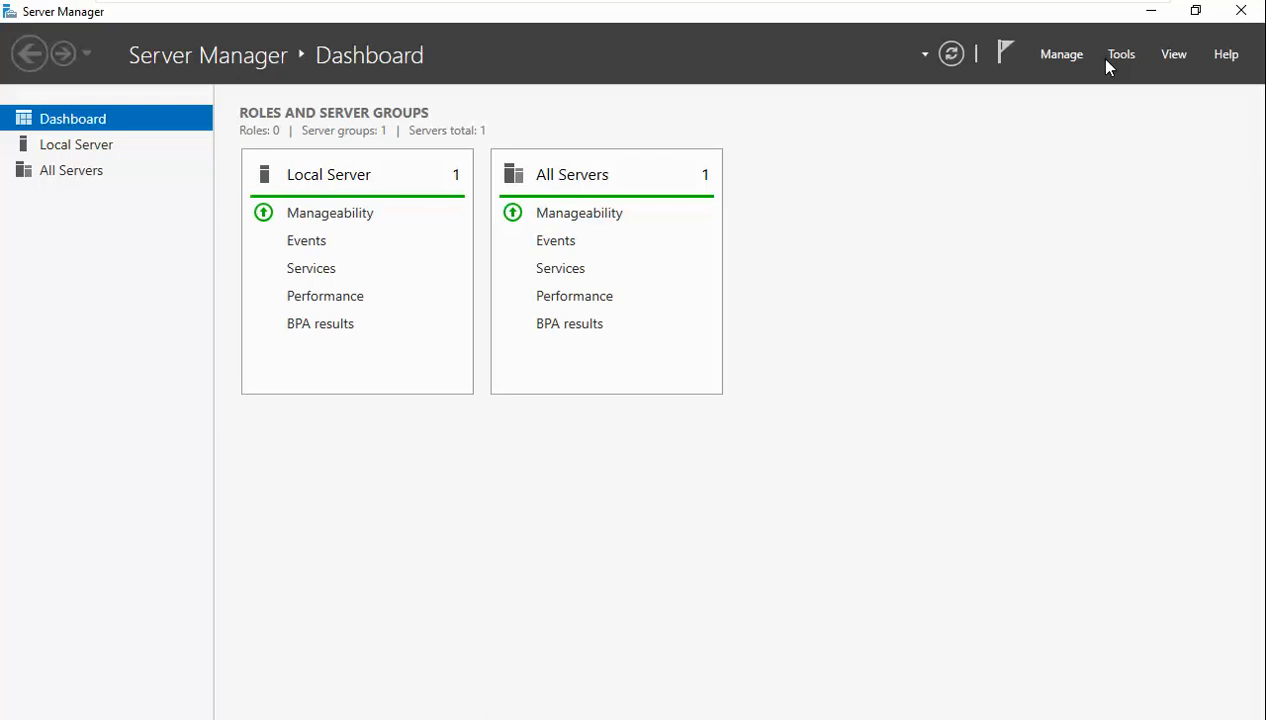
- Open Group Policy Management, set the Firewall Policy link on IT to Enforced, and refresh
left_click(1106, 60)
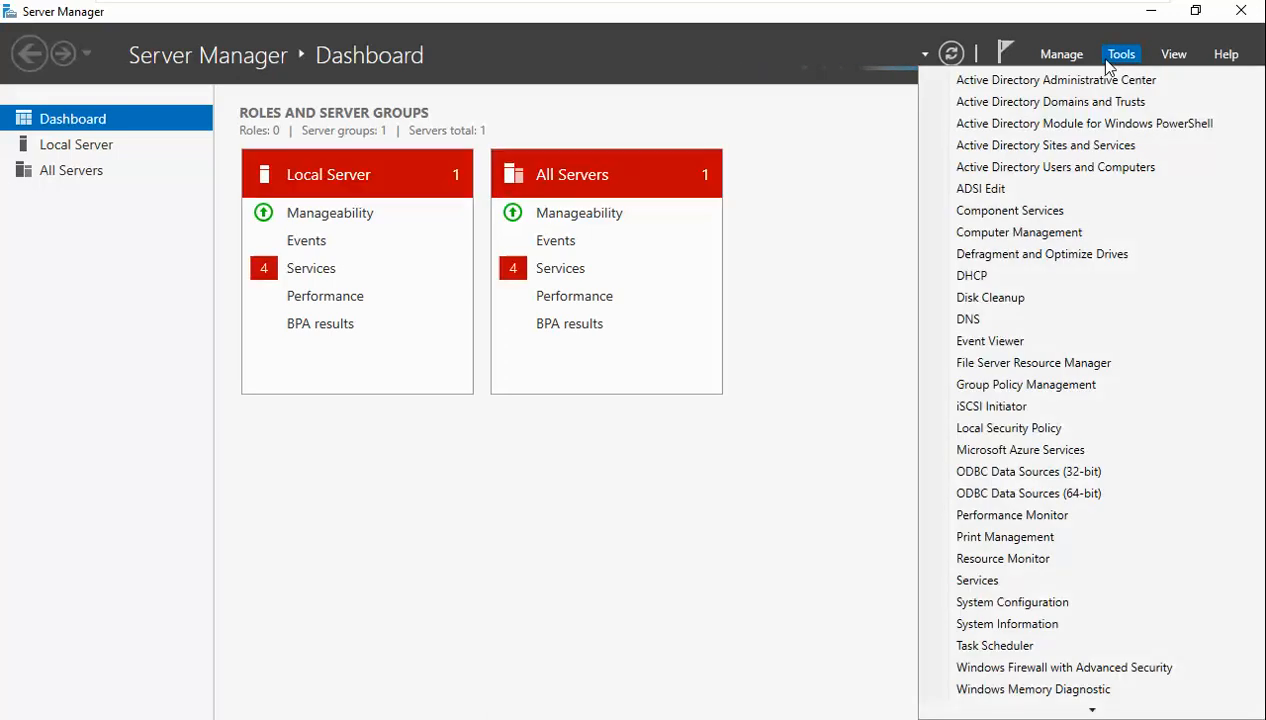
left_click(1040, 392)
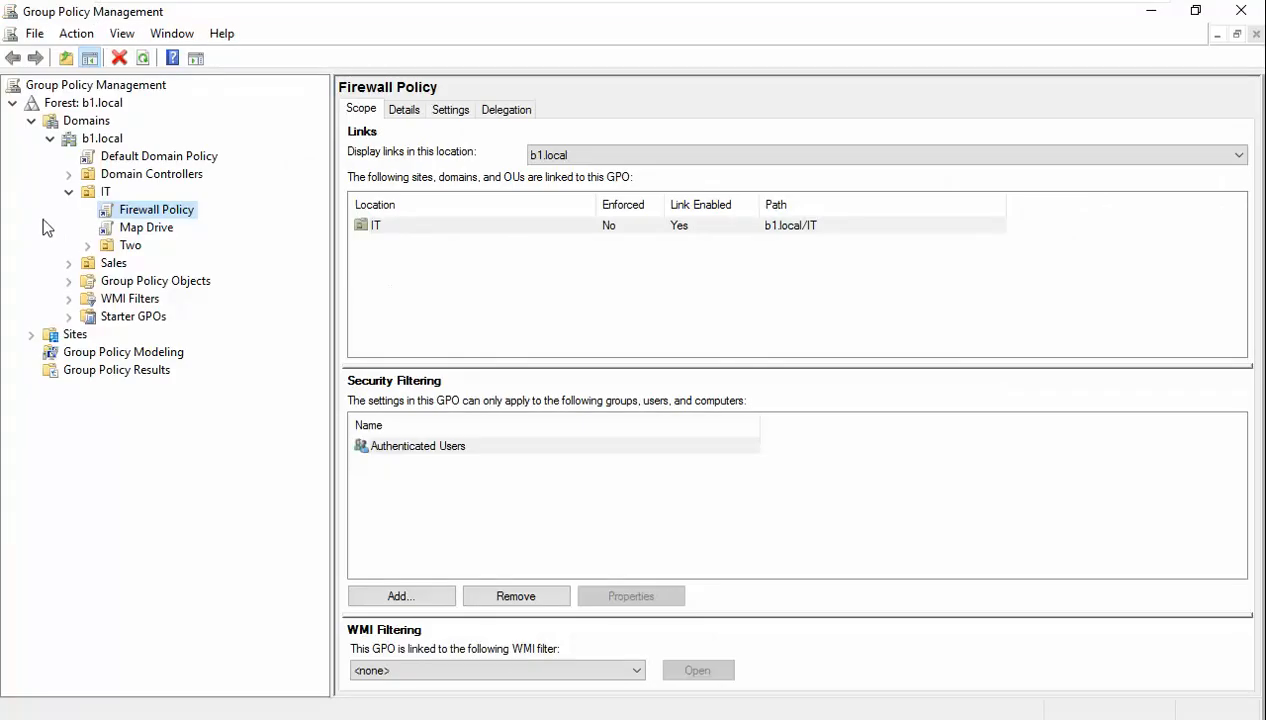
right_click(139, 216)
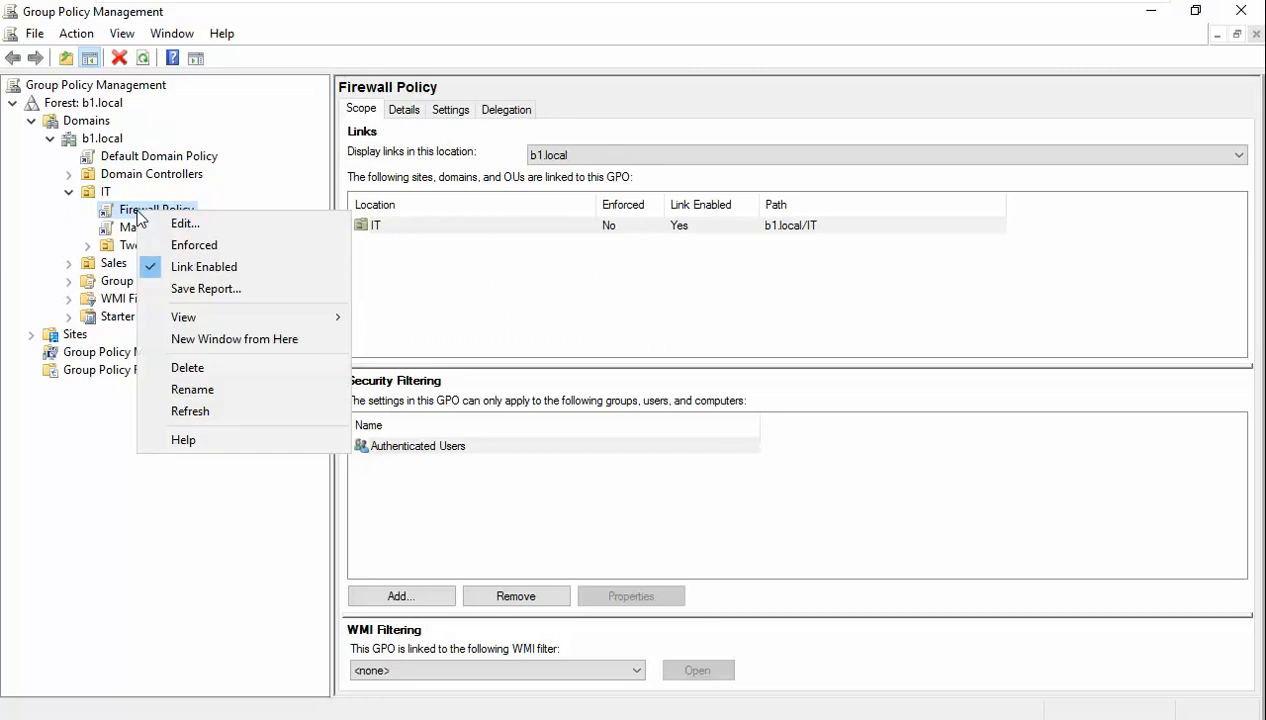
left_click(180, 247)
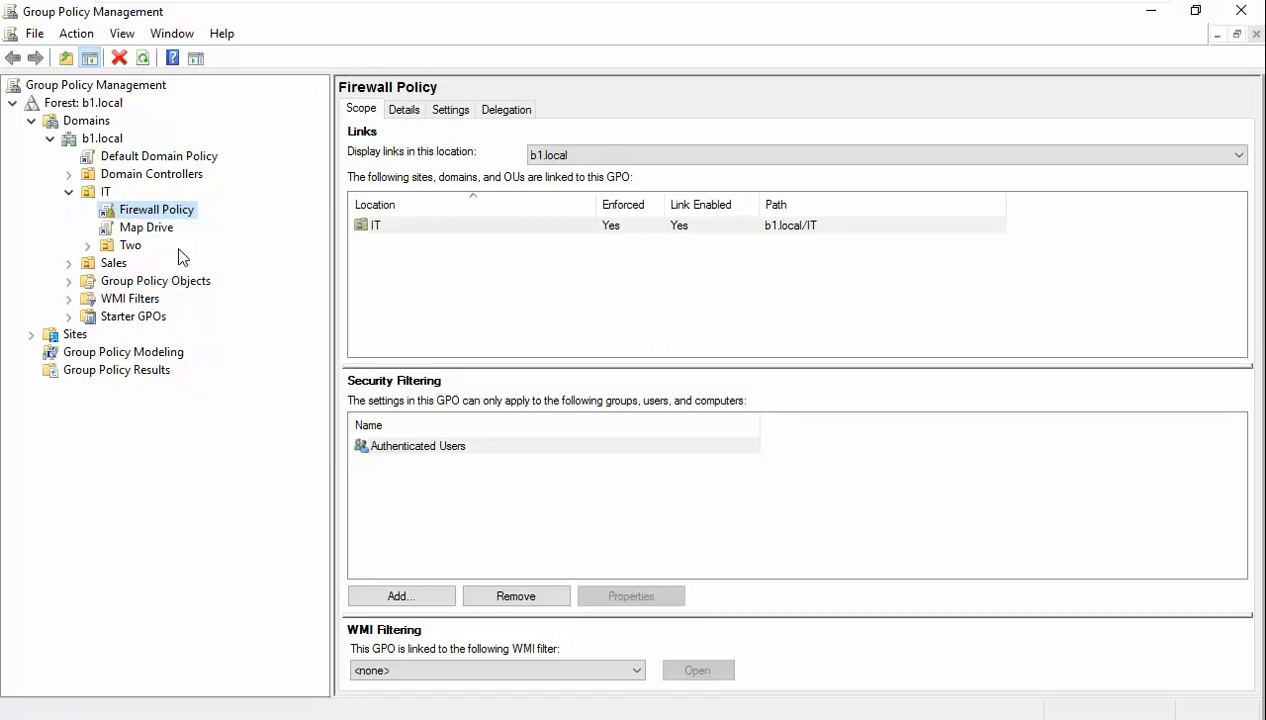
left_click(143, 57)
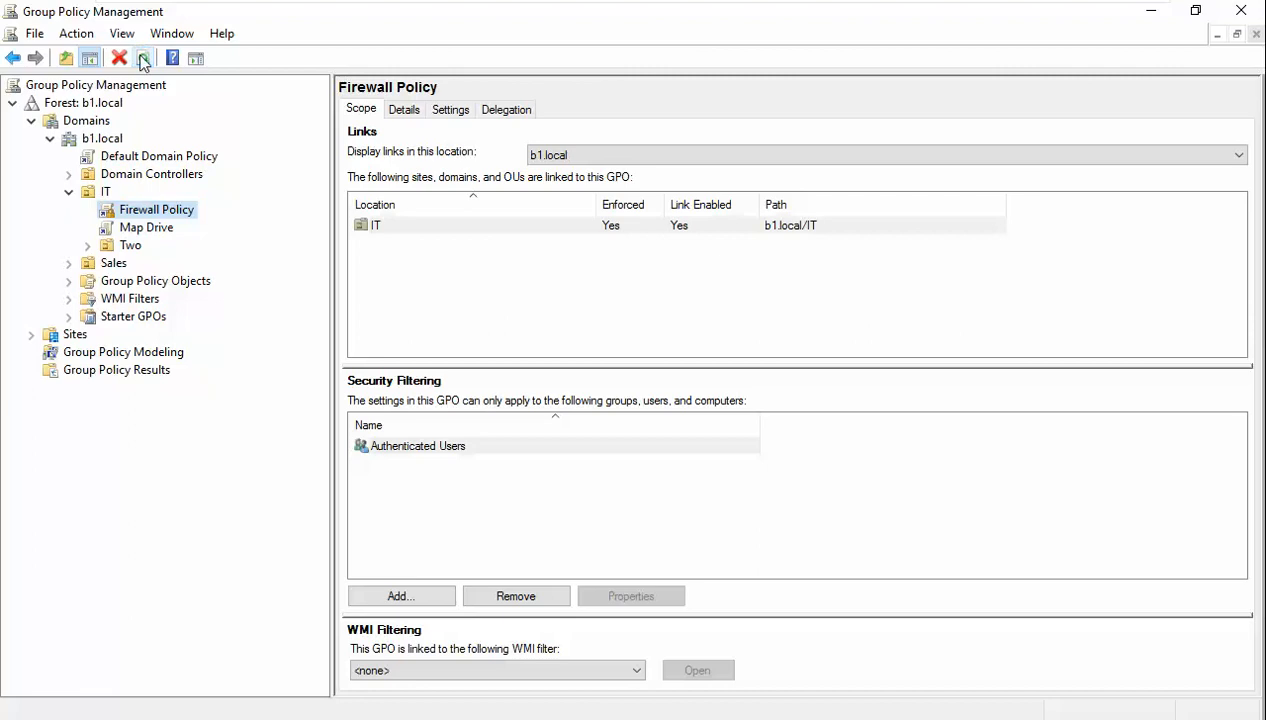
left_click(3, 699)
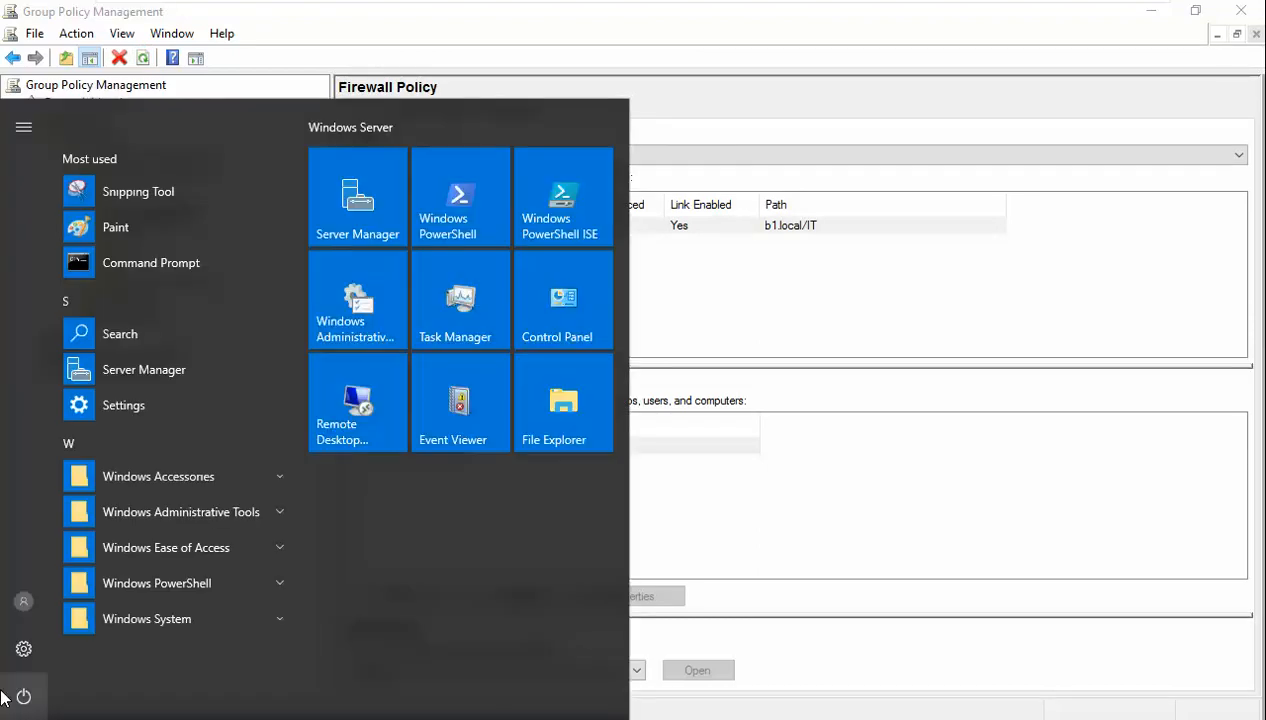
- Run gpupdate /force in an administrator Command Prompt on the server
type("cmd")
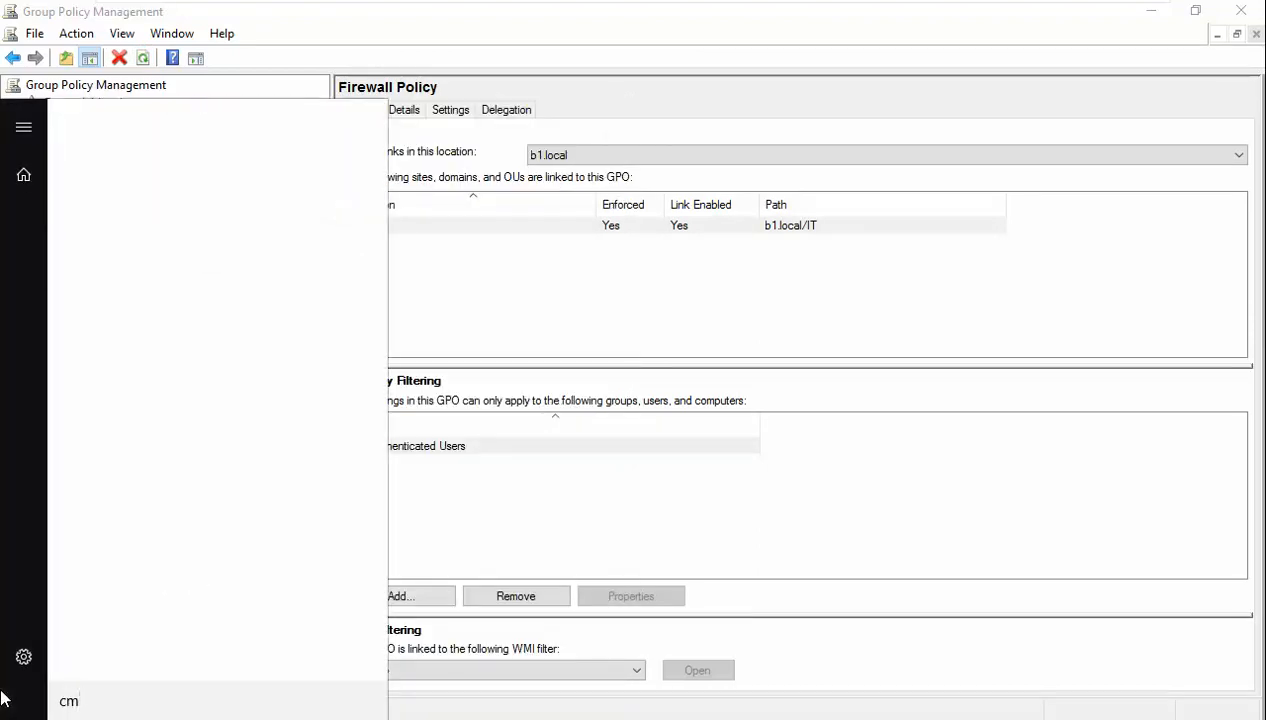
key("Return")
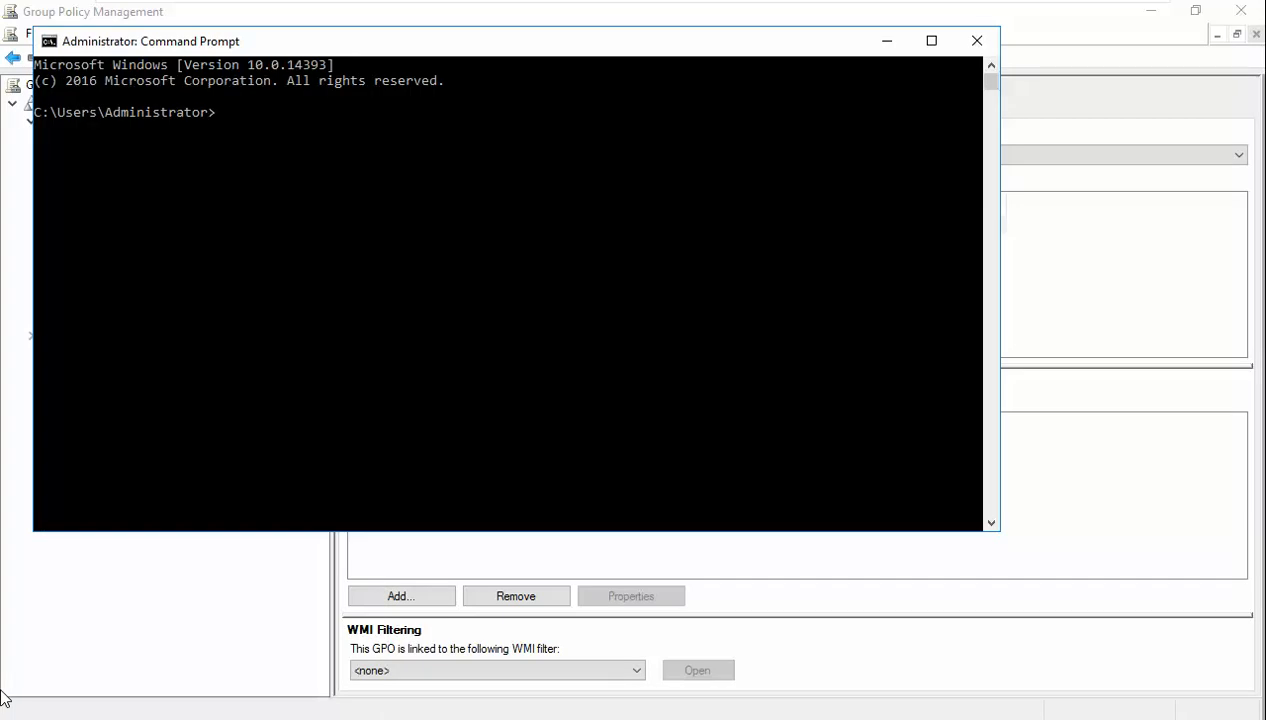
type("gpupdate /force")
key("Return")
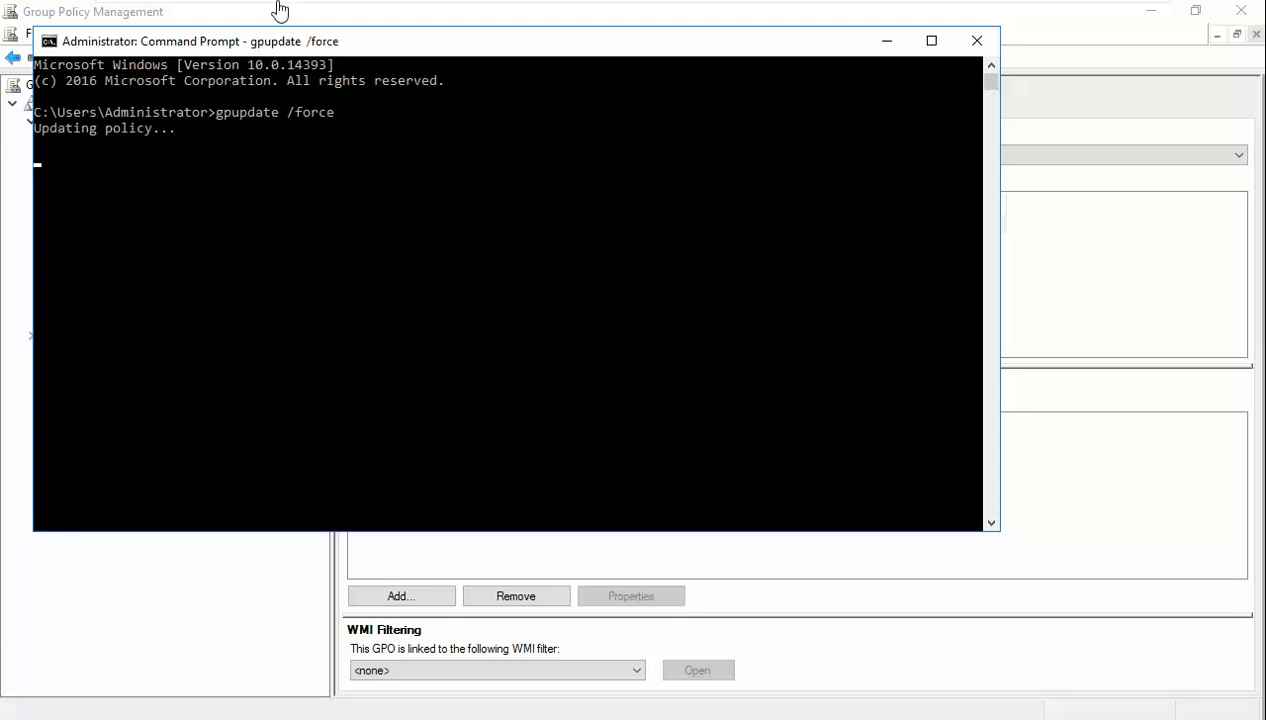
left_click_drag(385, 51, 564, 102)
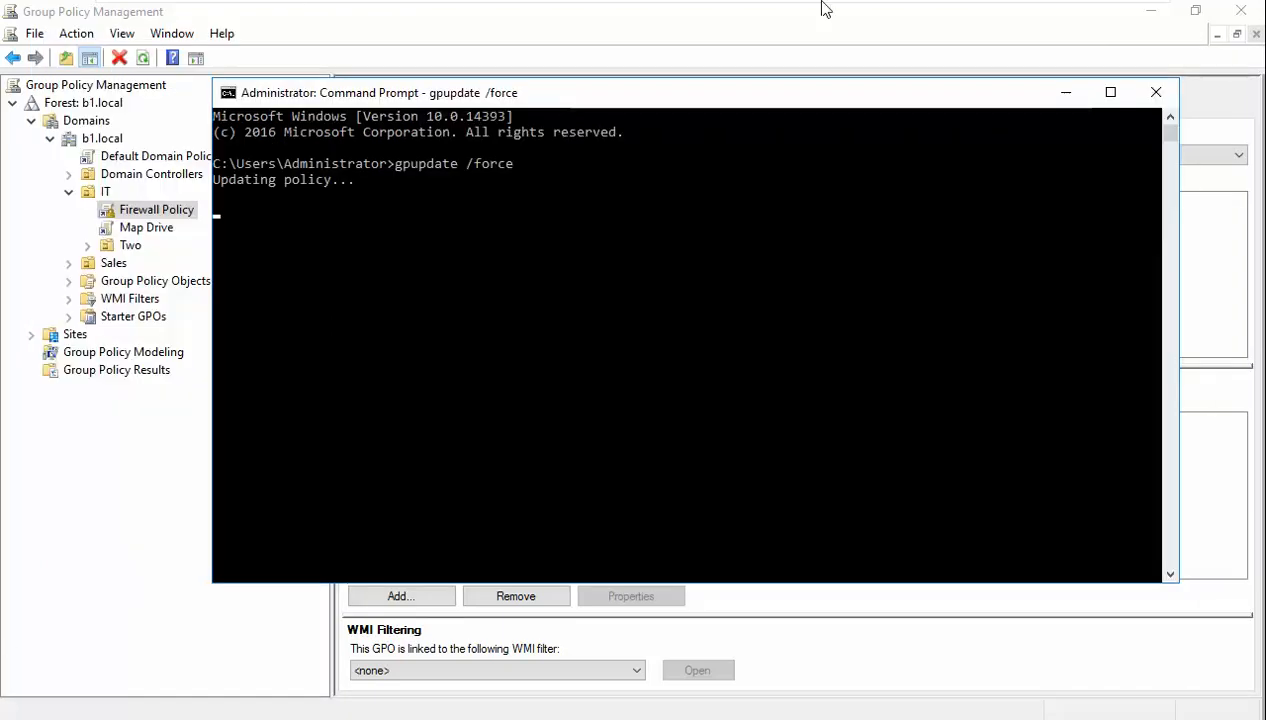
mouse_move(822, 10)
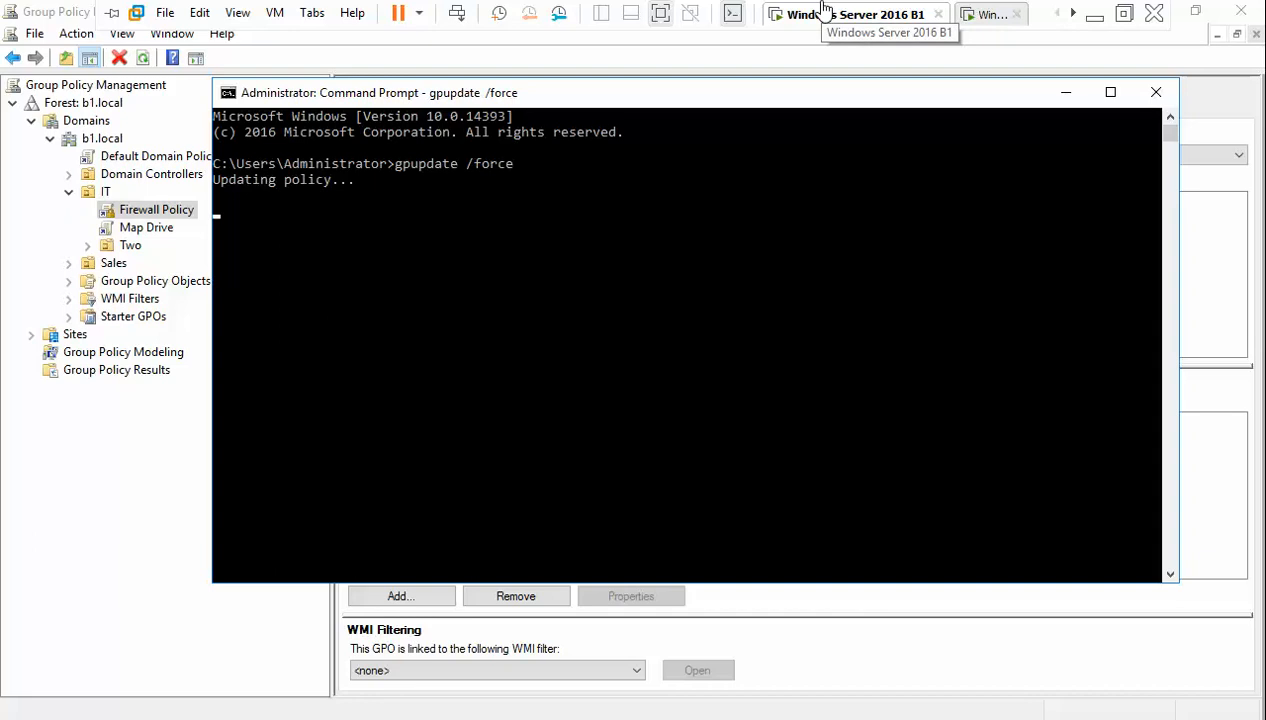
- Lock the Windows 7 session from the Start menu's shut-down options
left_click(990, 15)
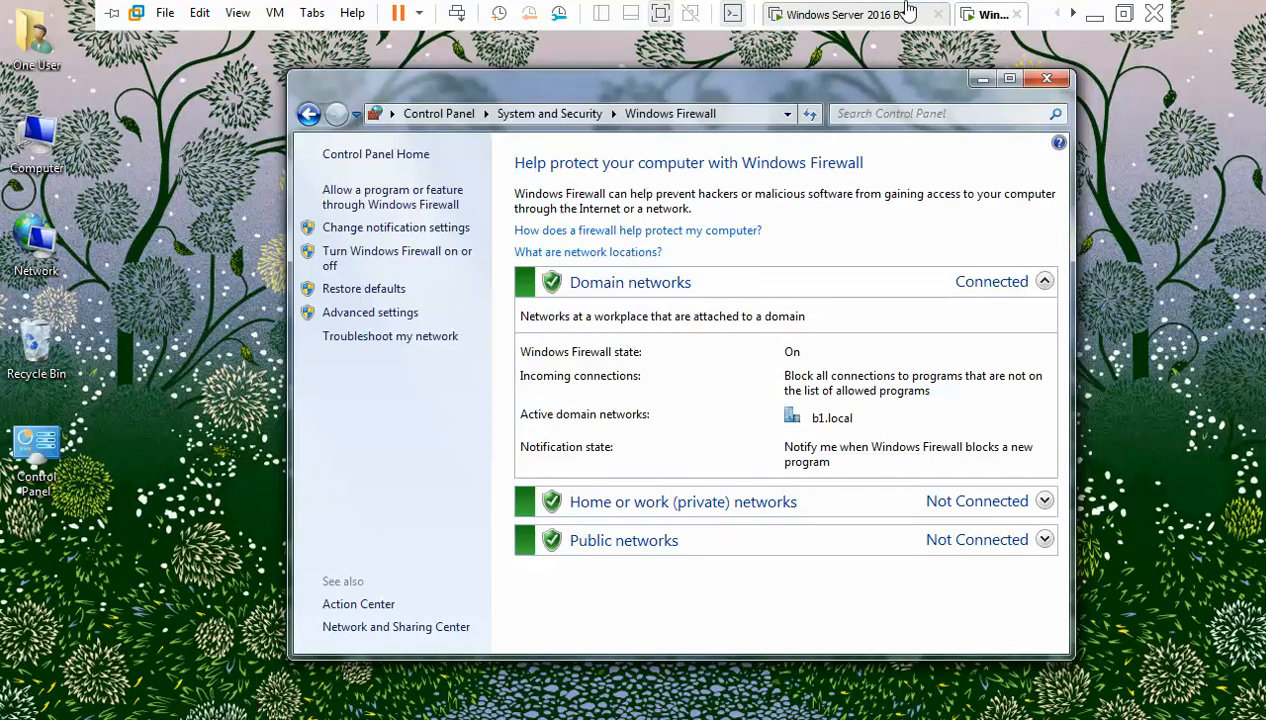
key("super")
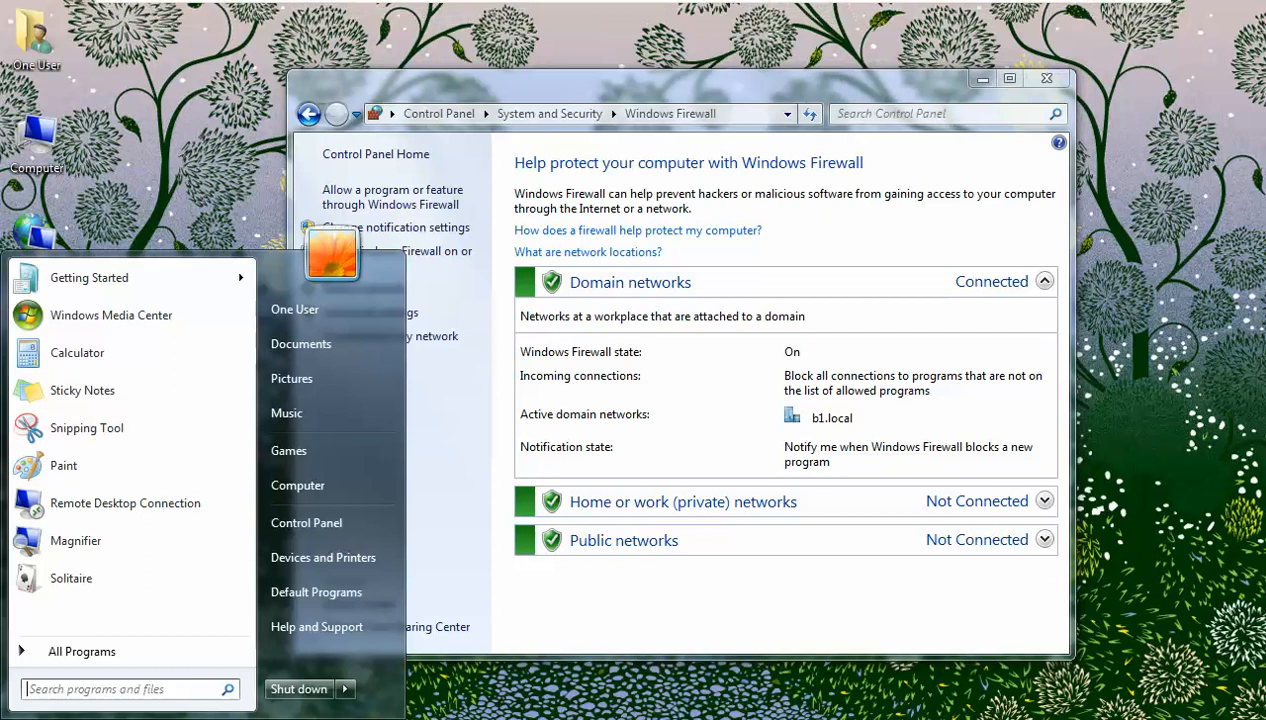
left_click(345, 689)
left_click(405, 630)
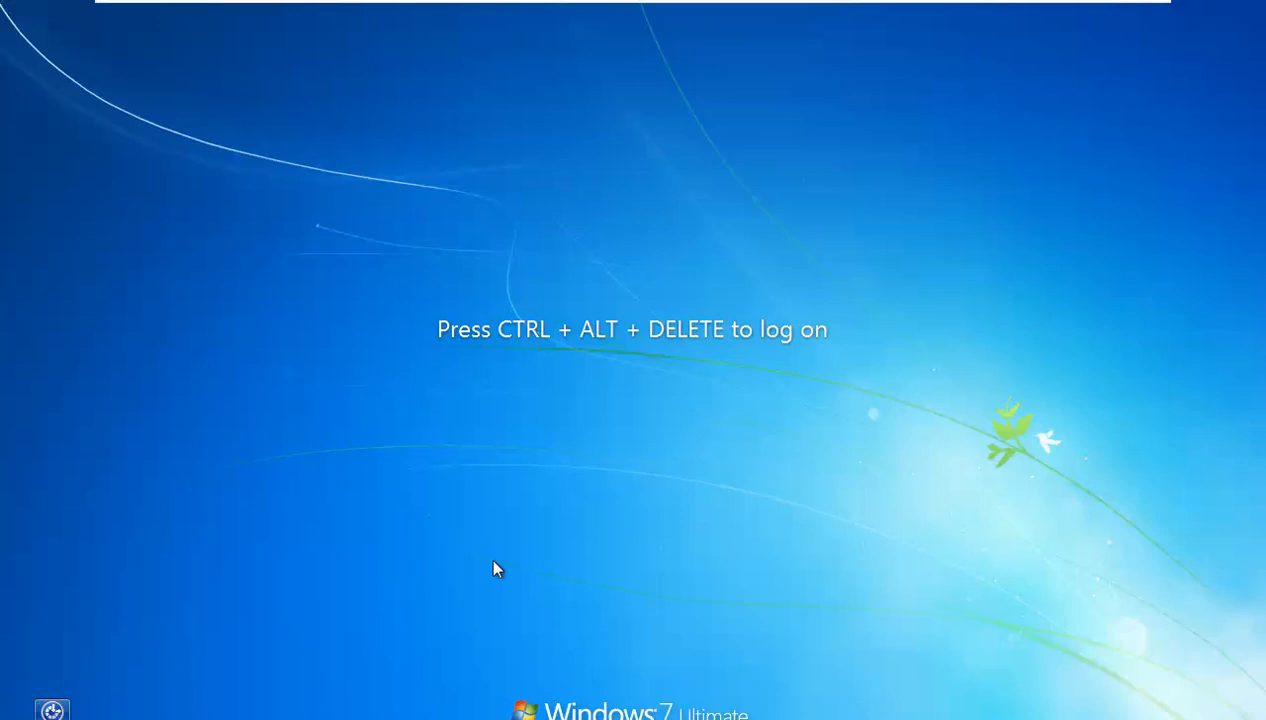
- Sign back in as the domain user, retrying after an incorrect password
key("ctrl+alt+Delete")
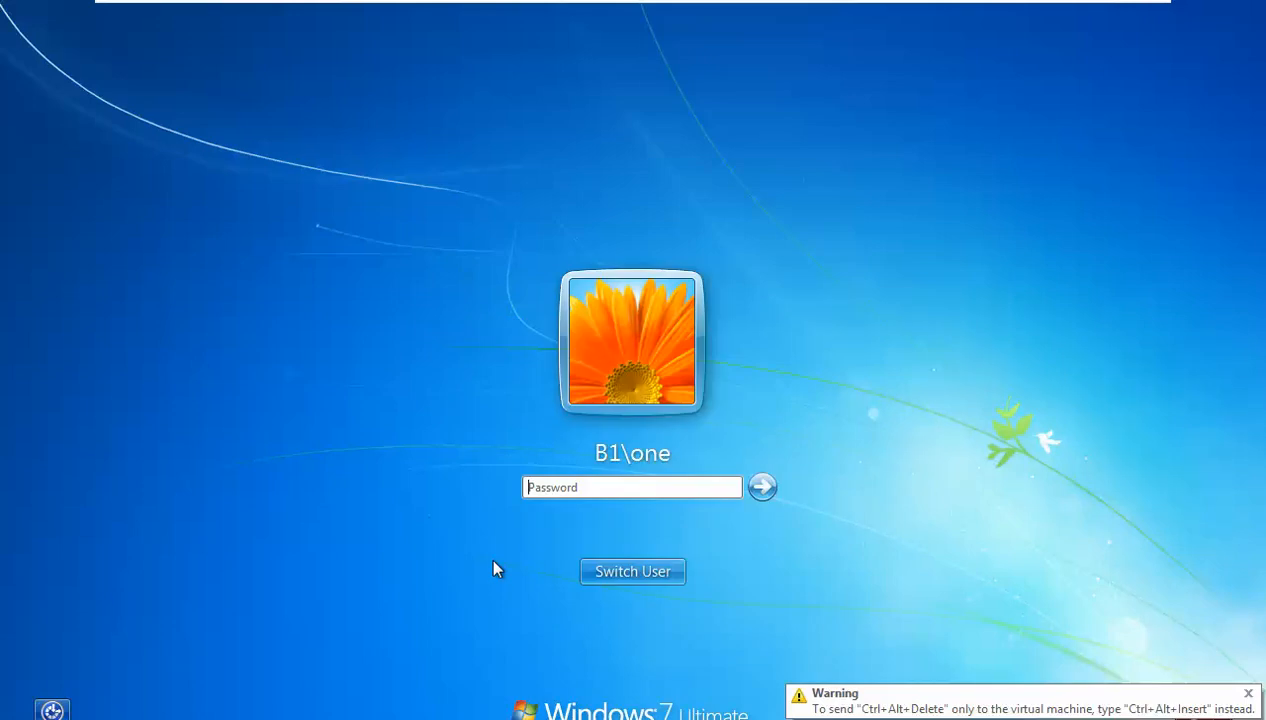
left_click(558, 486)
key("Escape")
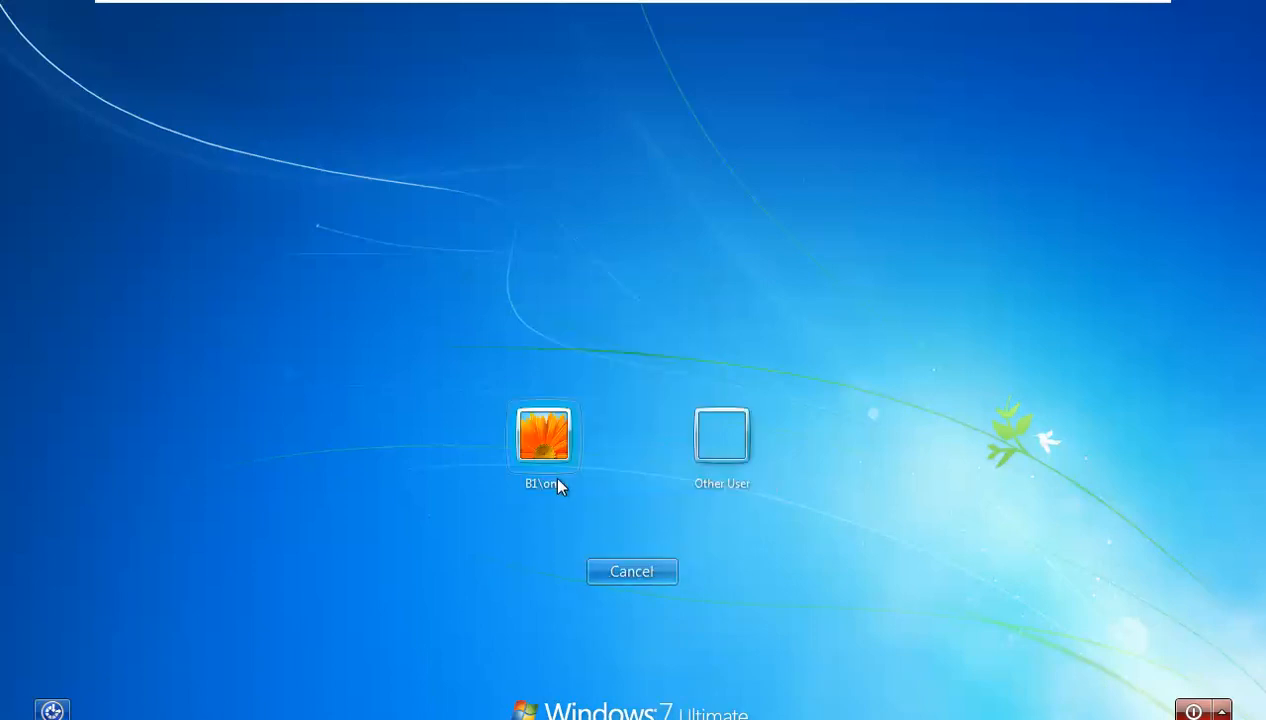
left_click(560, 486)
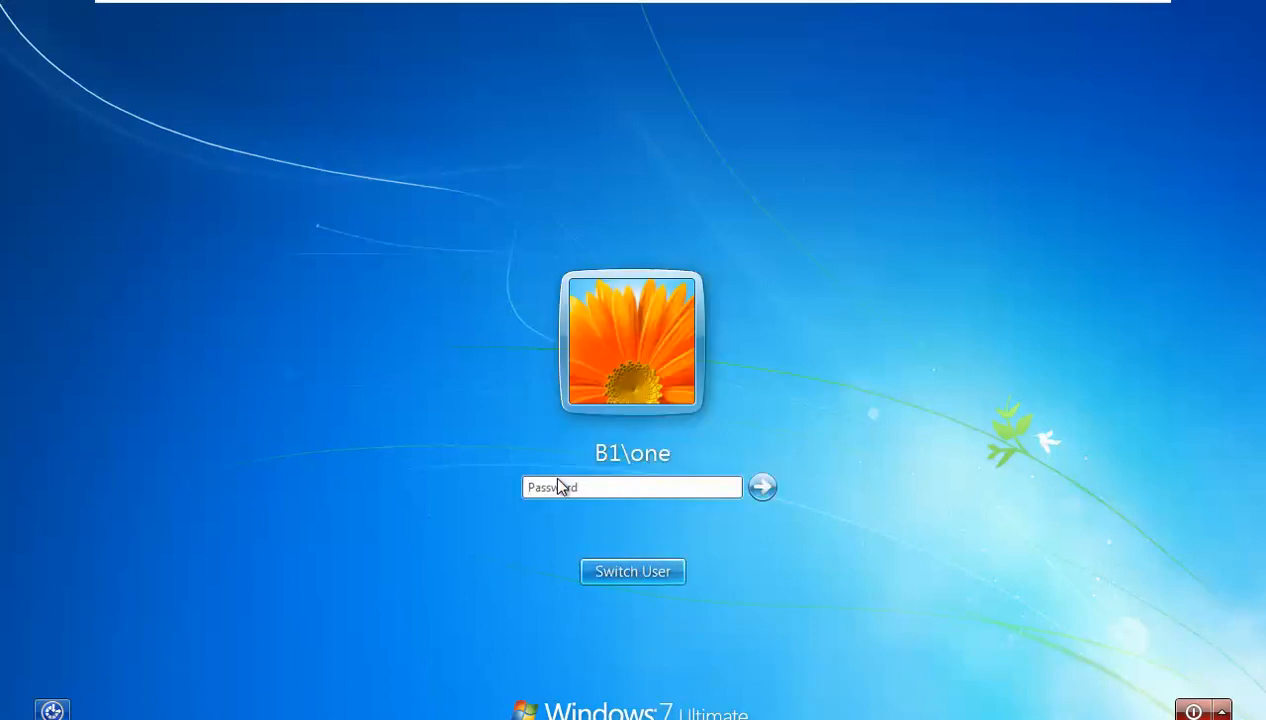
left_click(558, 486)
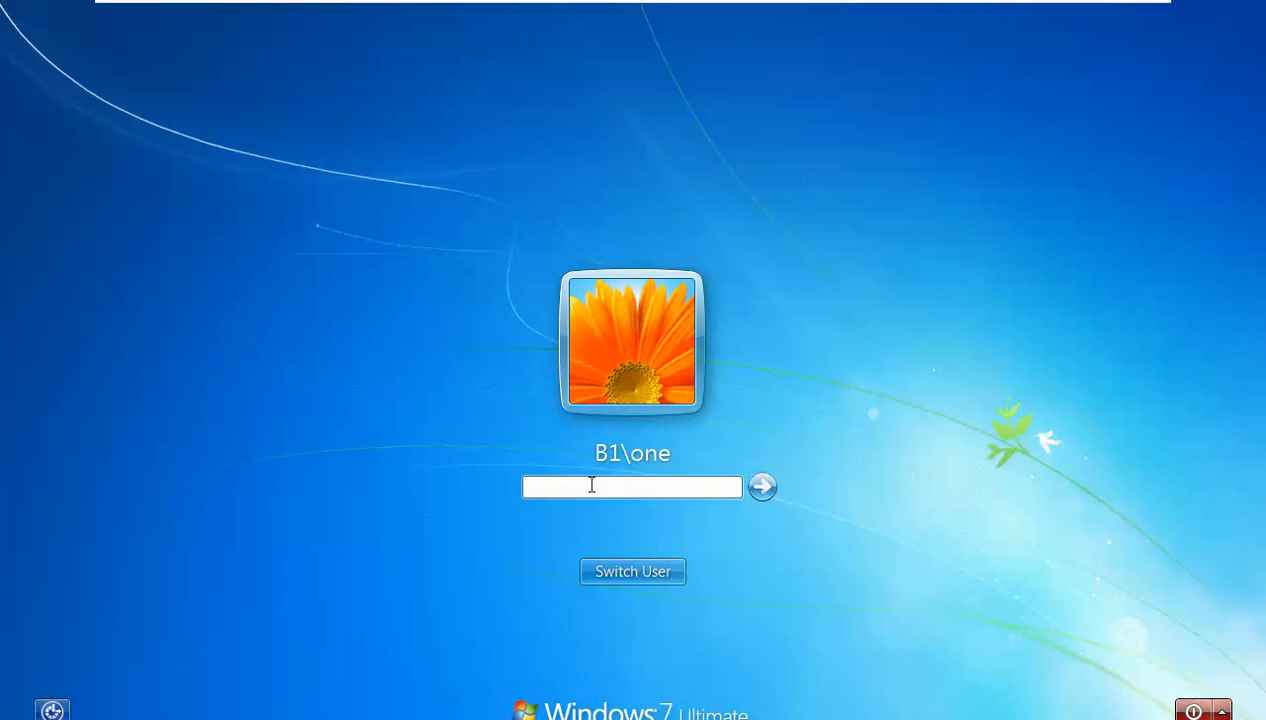
key("Tab")
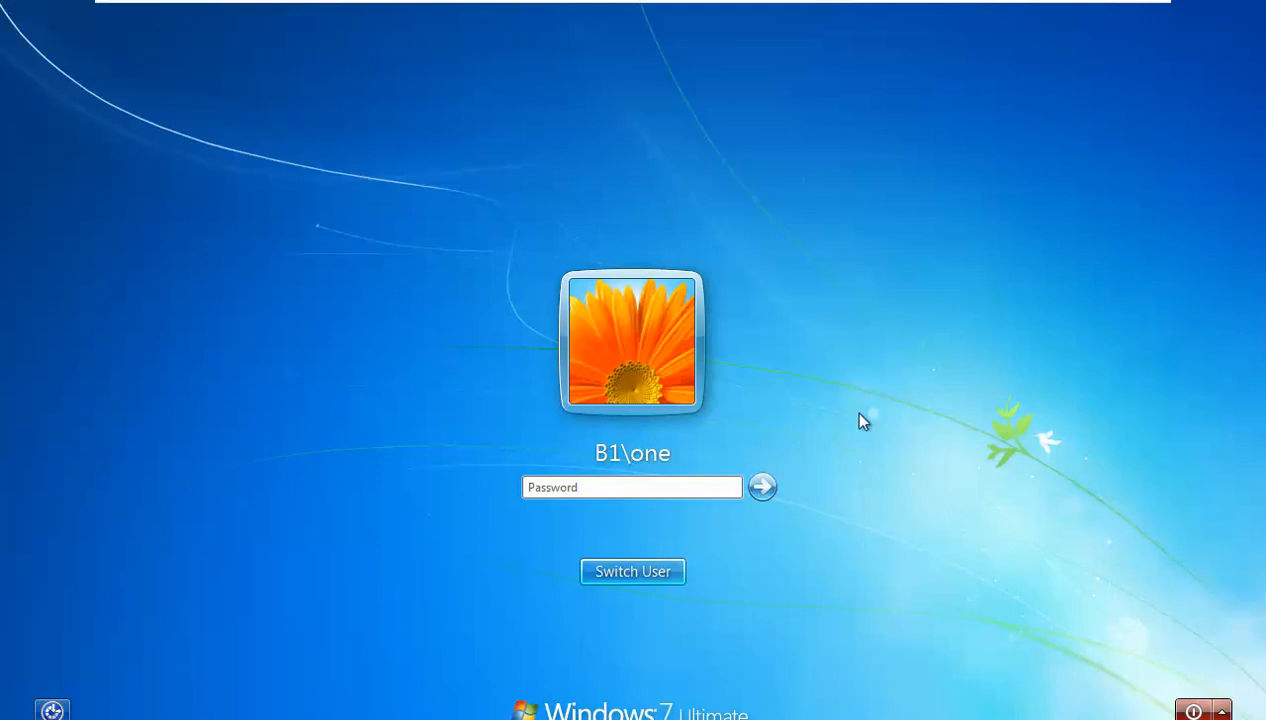
left_click(618, 487)
type("•••")
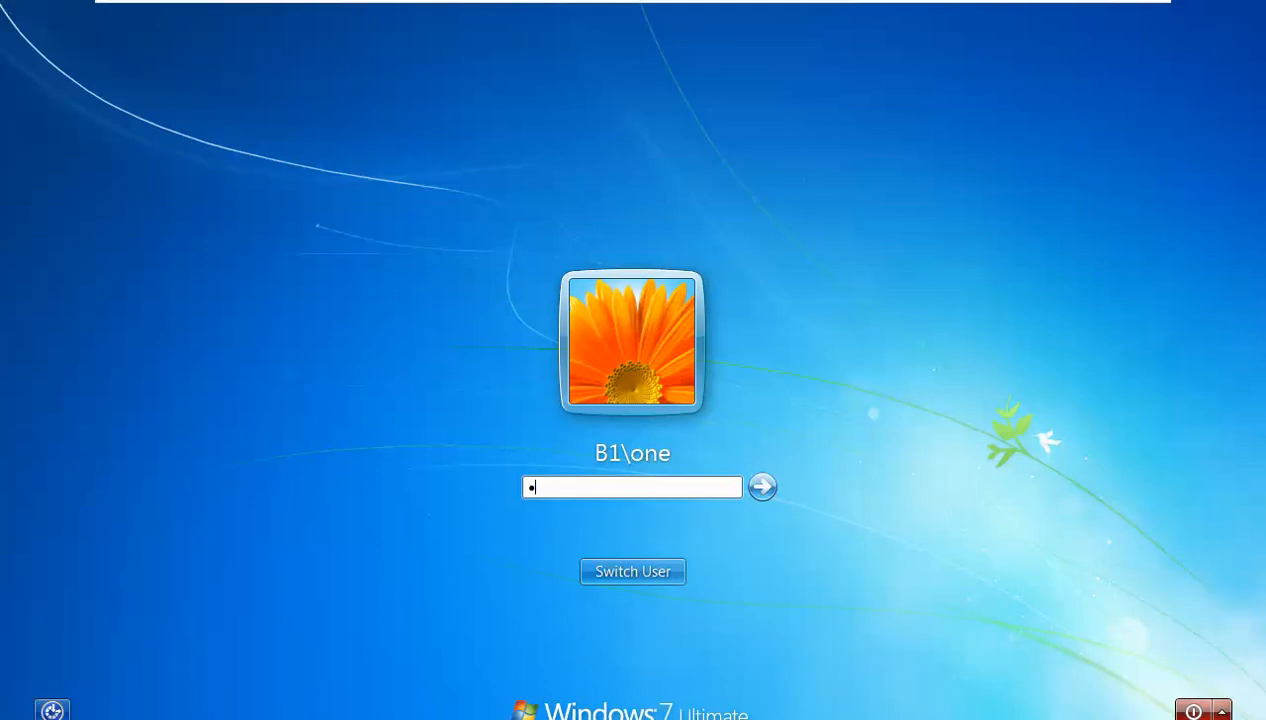
left_click(762, 487)
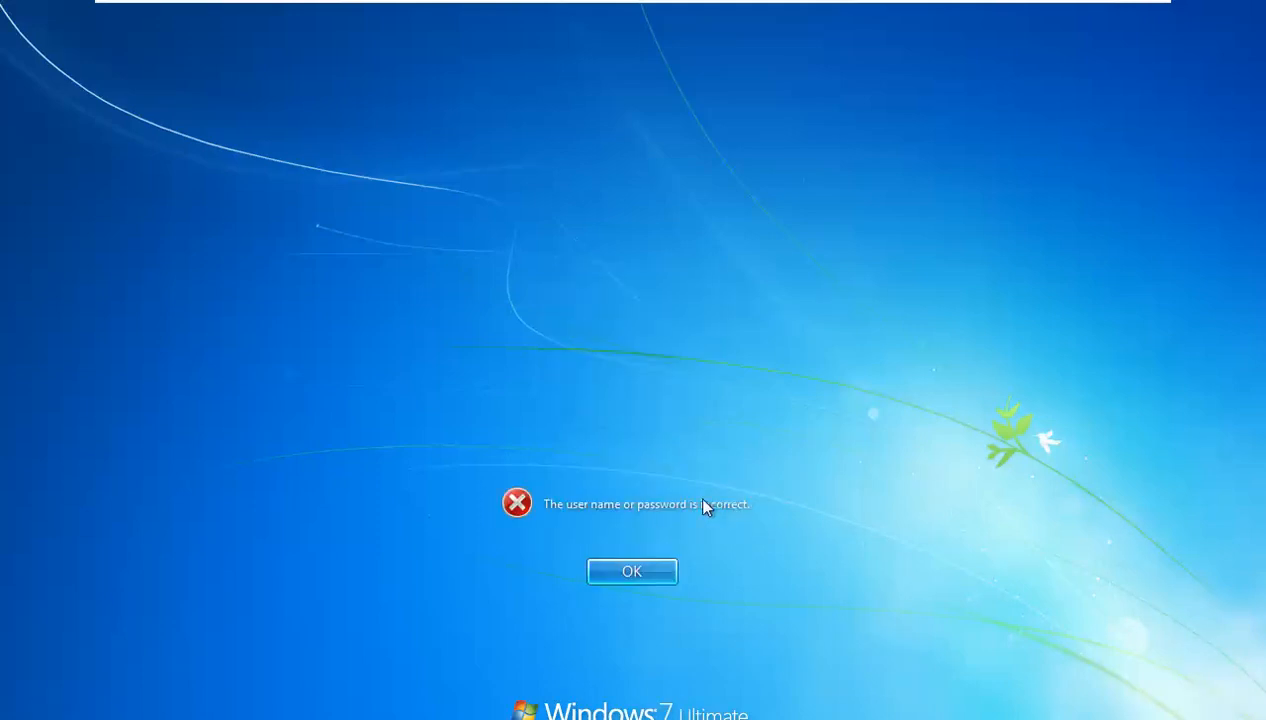
left_click(644, 566)
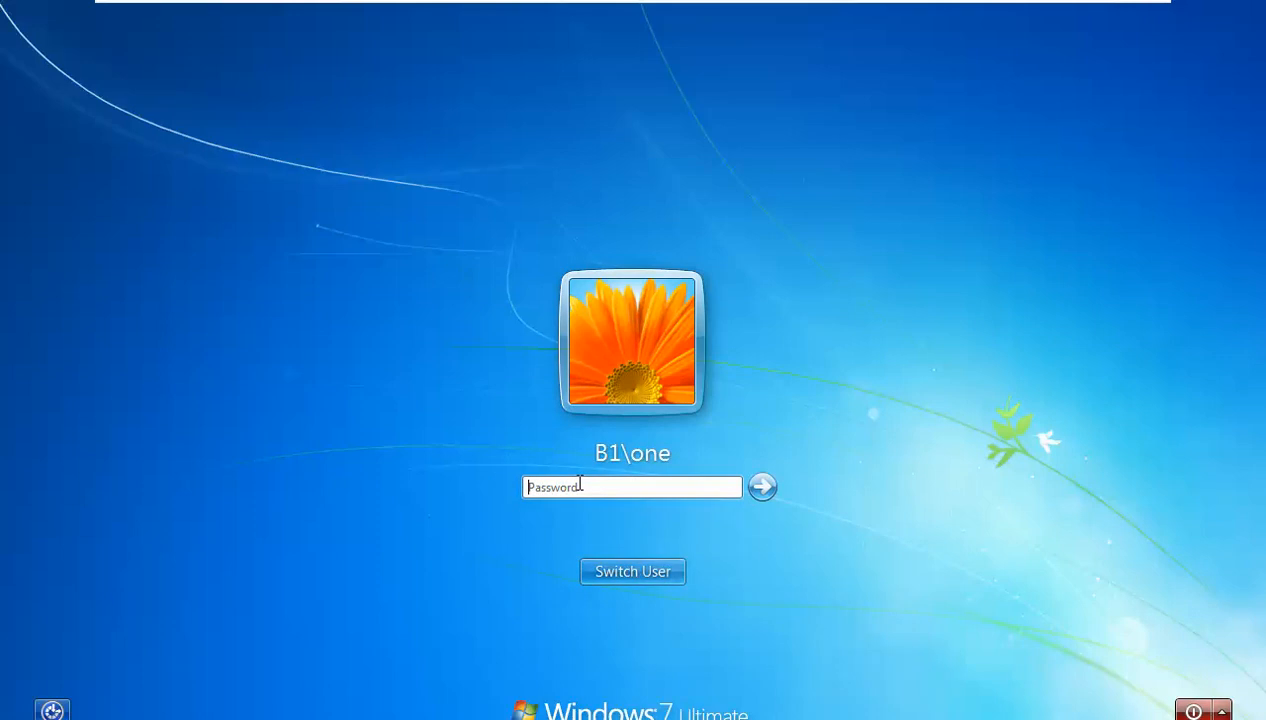
type("••••")
left_click(758, 488)
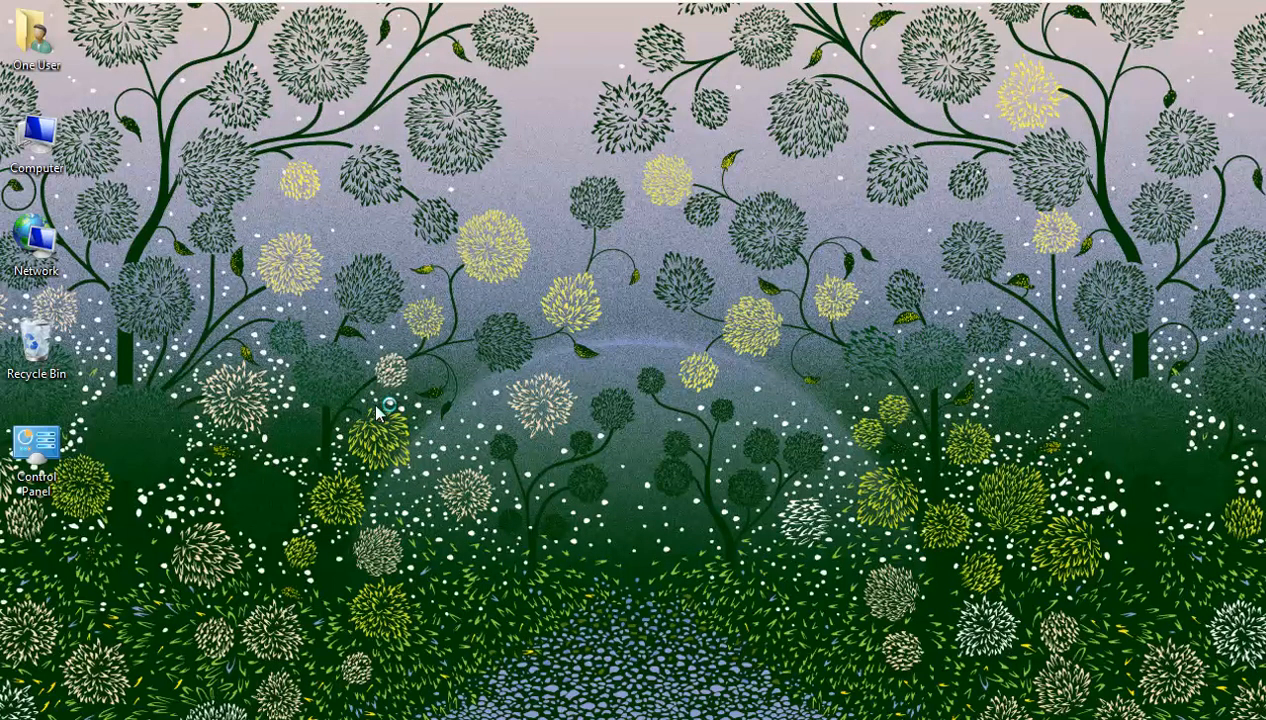
right_click(378, 412)
left_click(424, 462)
double_click(65, 432)
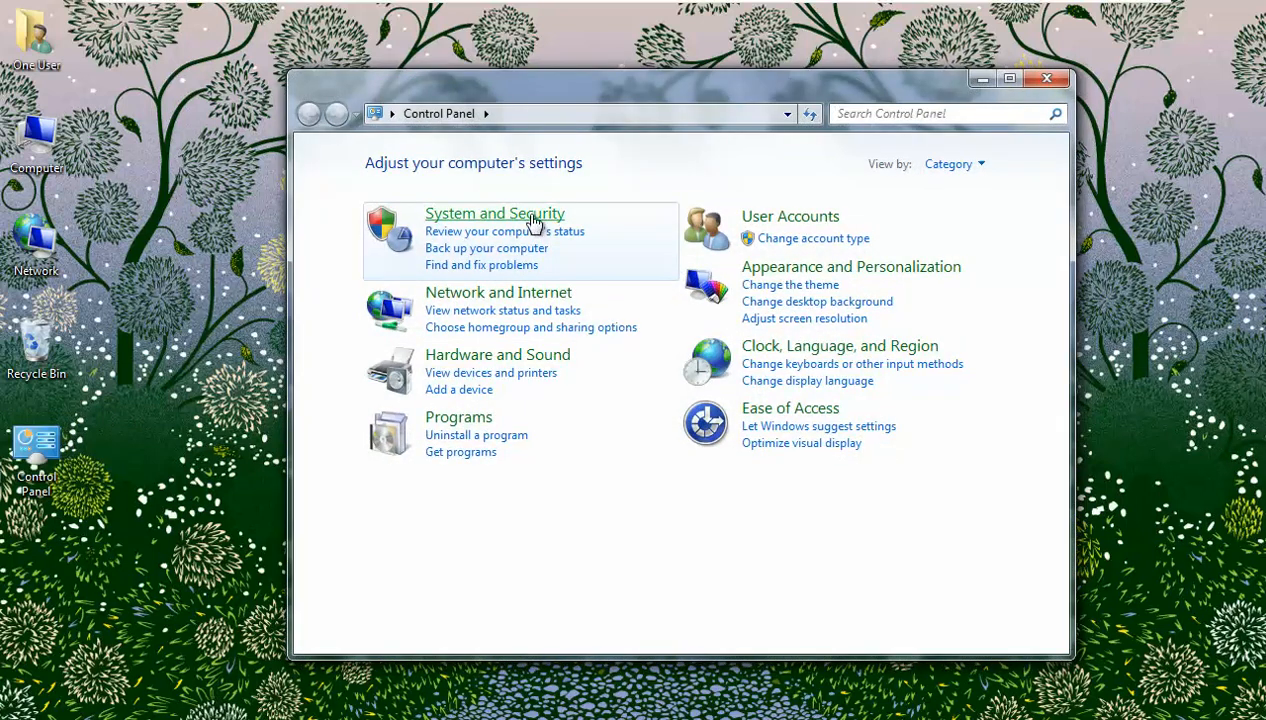
left_click(530, 218)
left_click(607, 244)
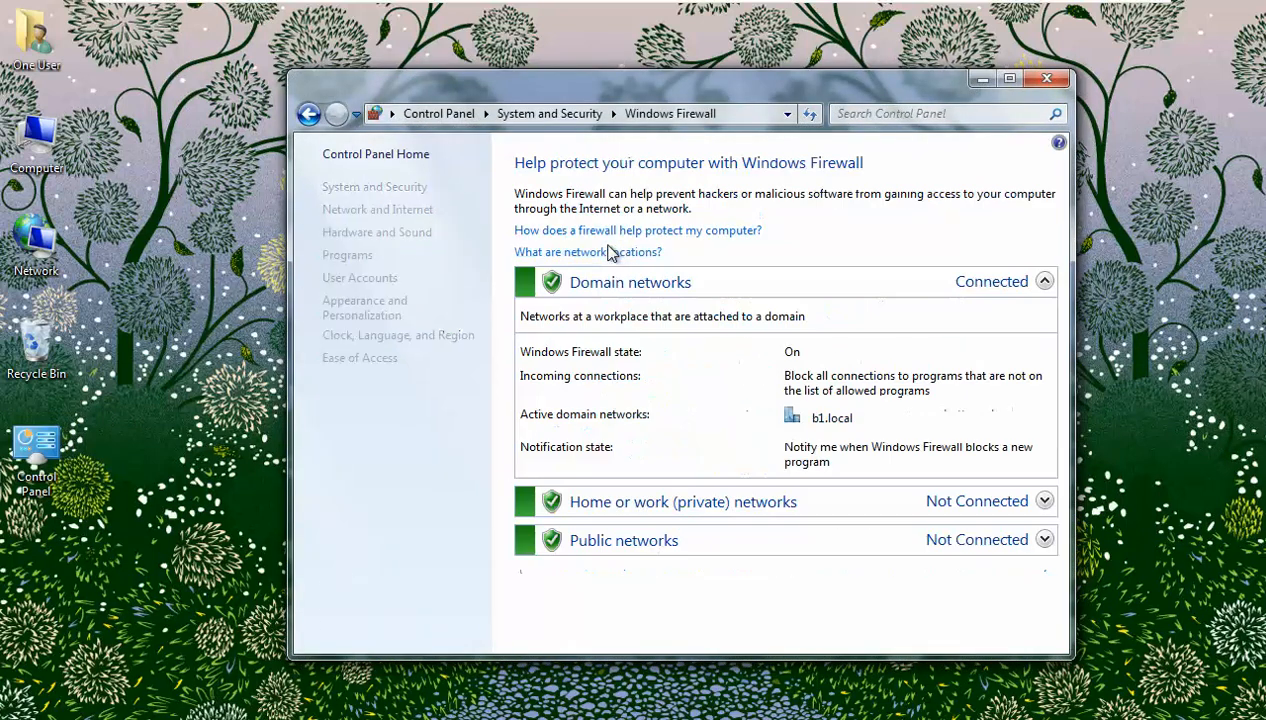
left_click(1046, 78)
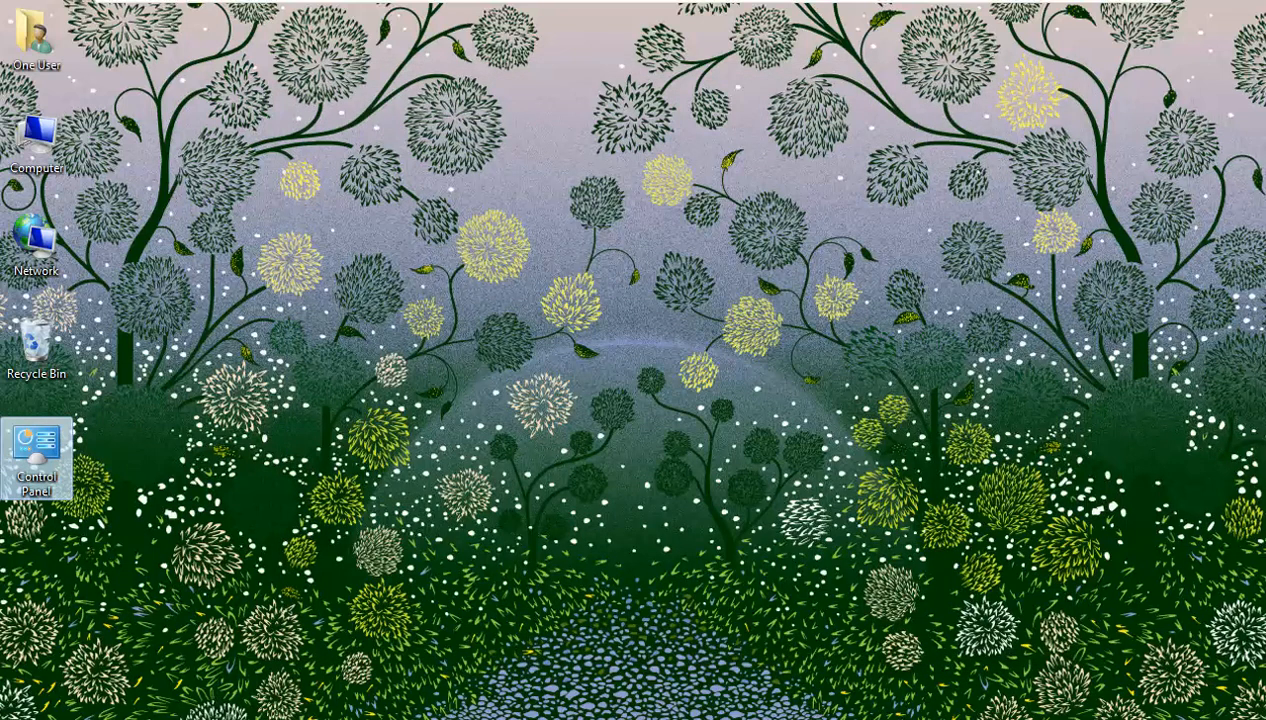
key("super")
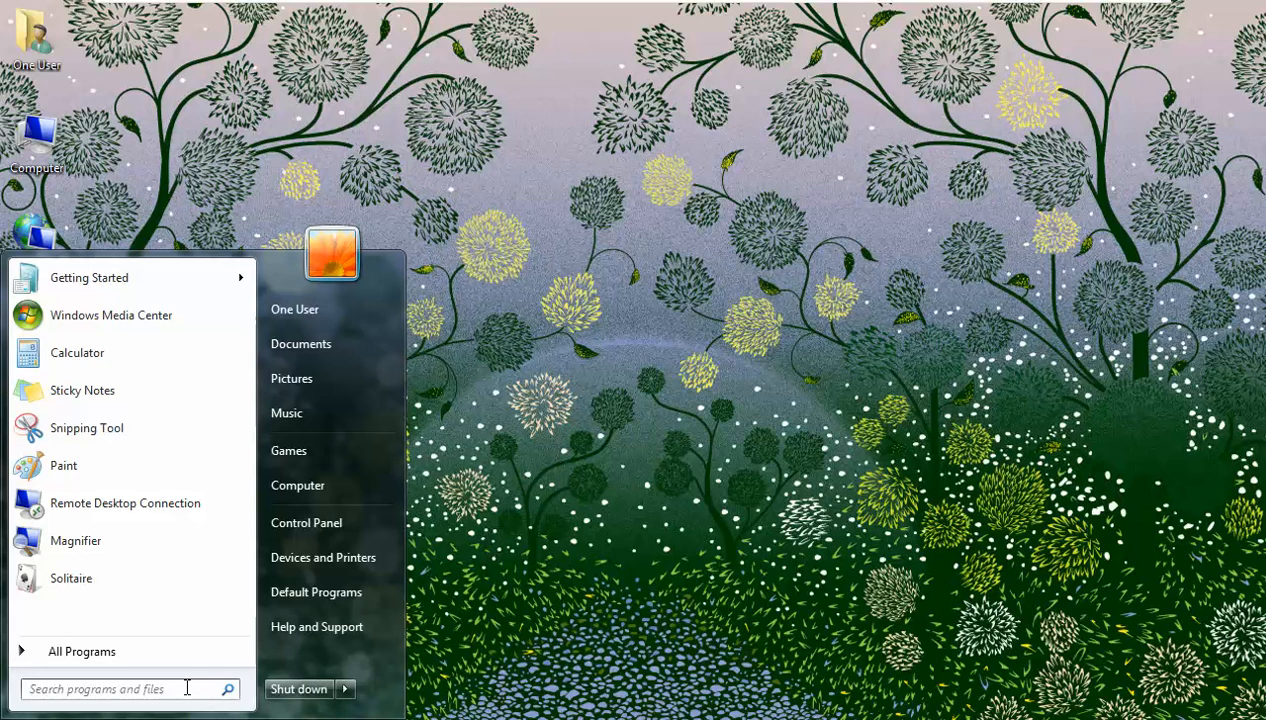
- Run gpupdate /force in a Windows 7 Command Prompt until it asks to log off
type("cmd")
key("Return")
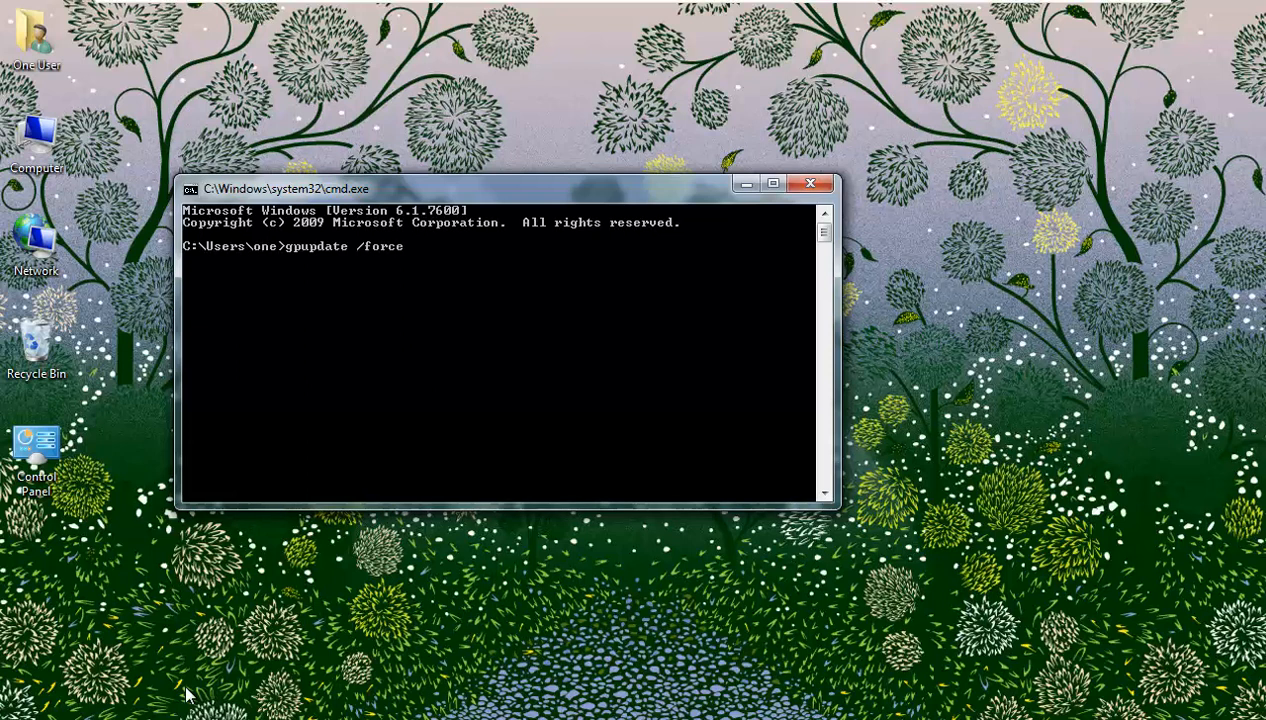
key("Return")
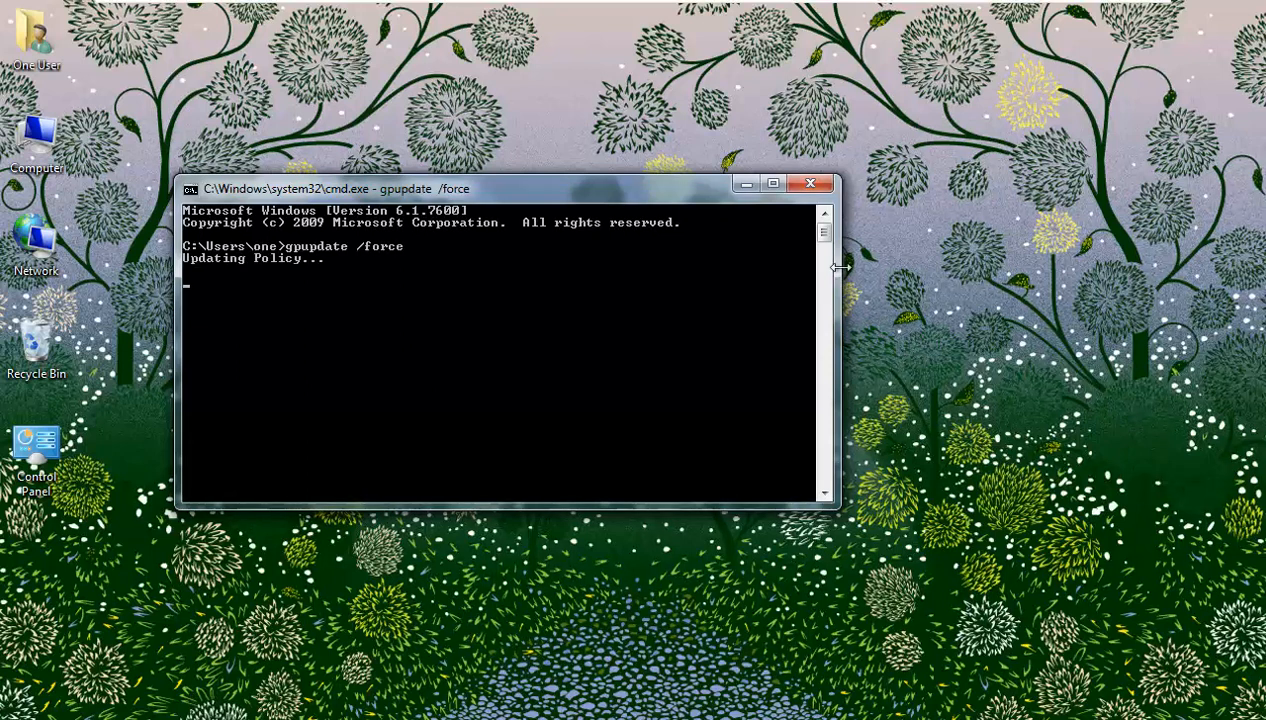
left_click_drag(648, 172, 657, 127)
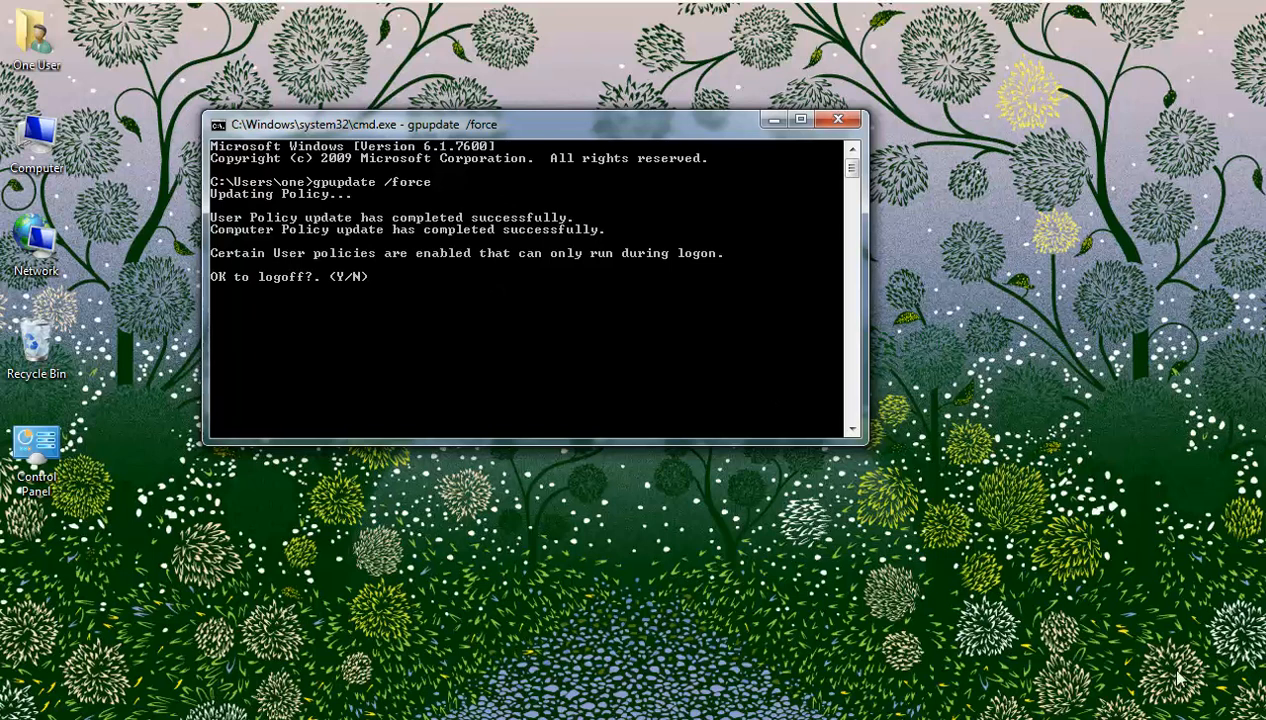
- Review the Local Area Connection details for the b1.local network in Network and Sharing Center
left_click(1125, 719)
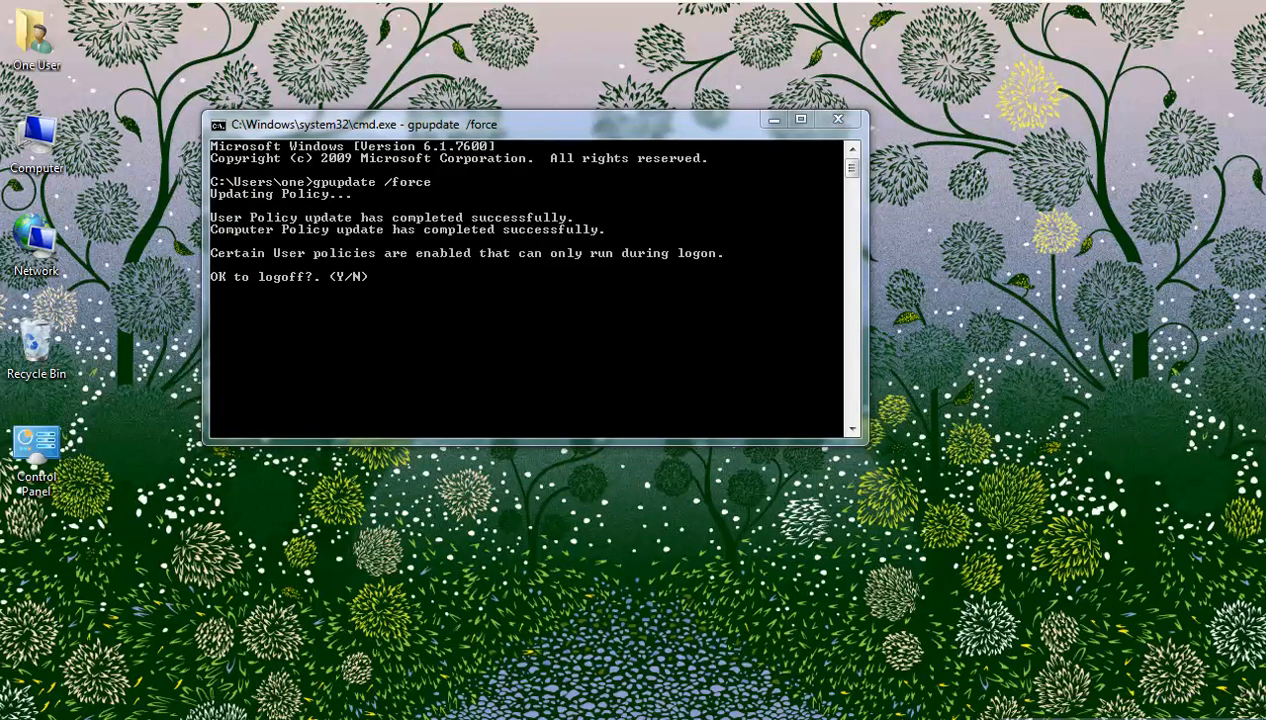
left_click(960, 313)
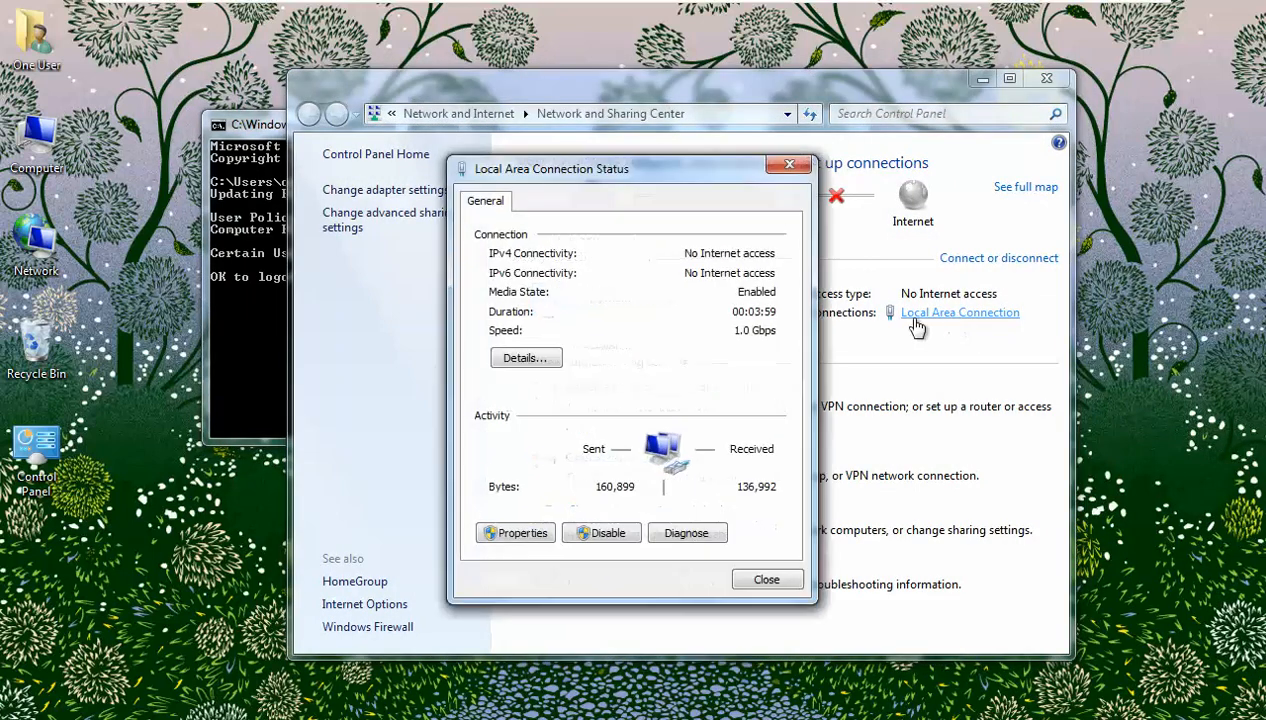
left_click(516, 358)
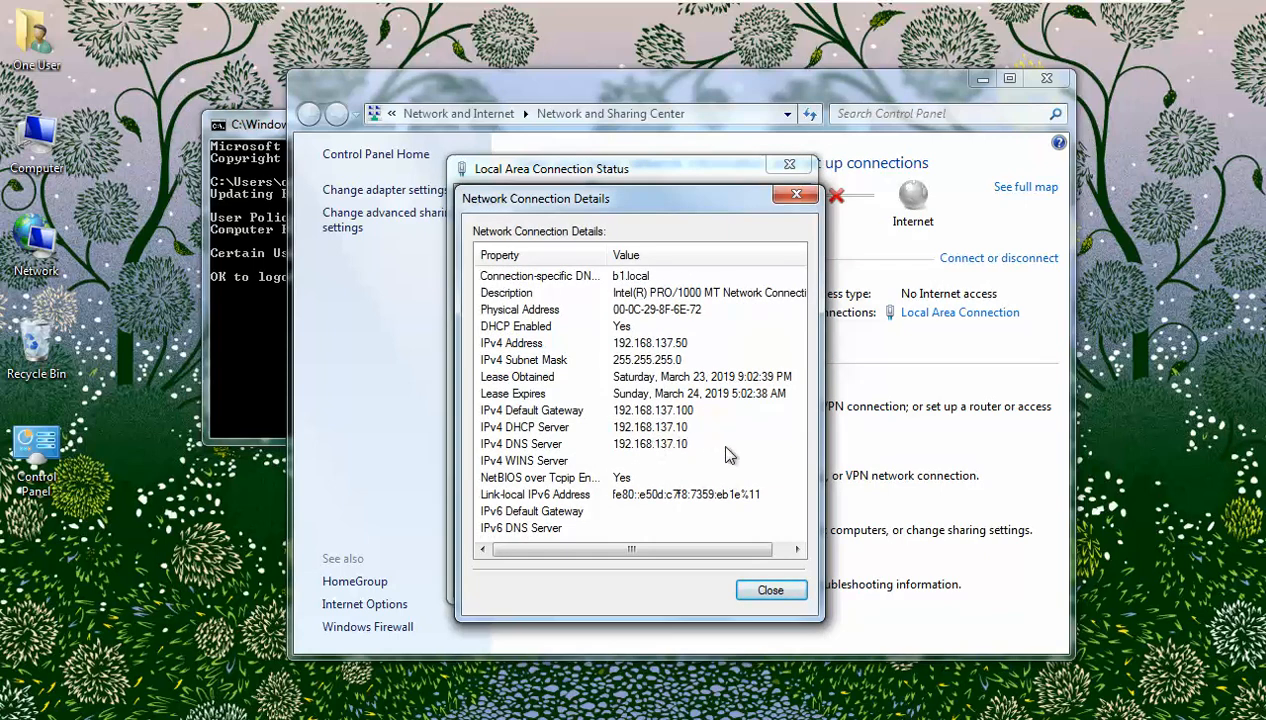
left_click(770, 591)
left_click(768, 662)
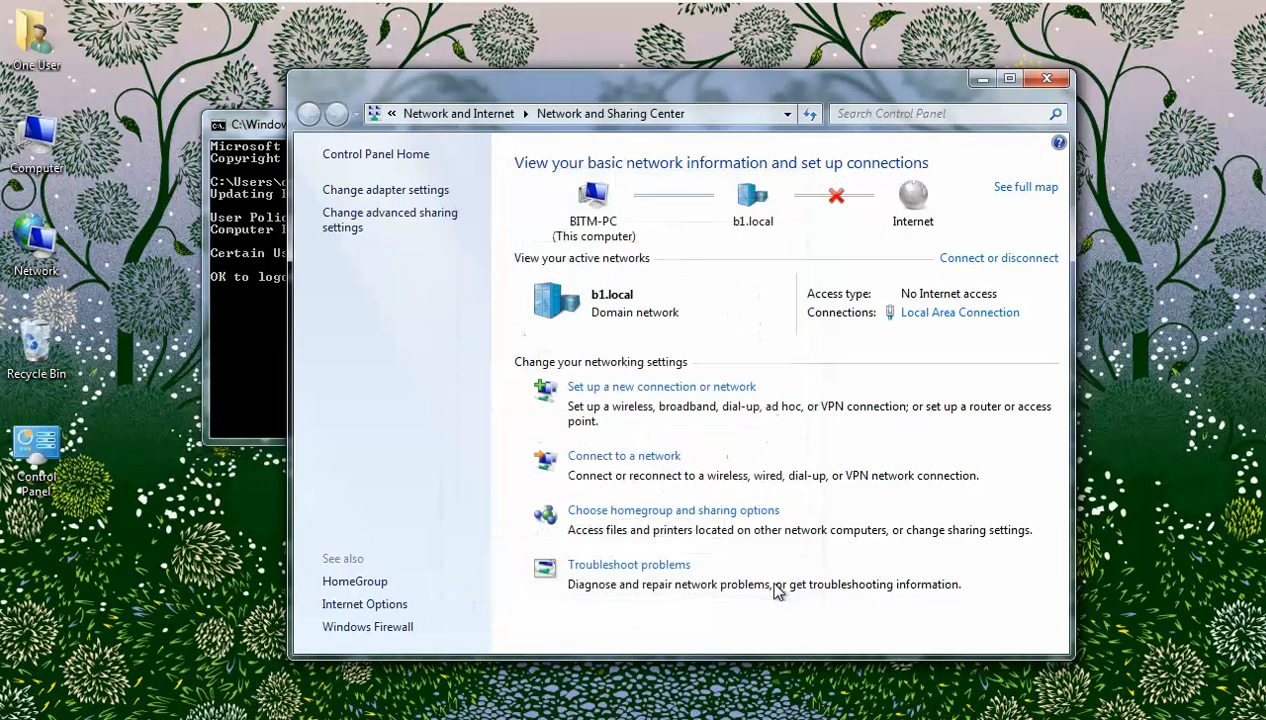
left_click(241, 373)
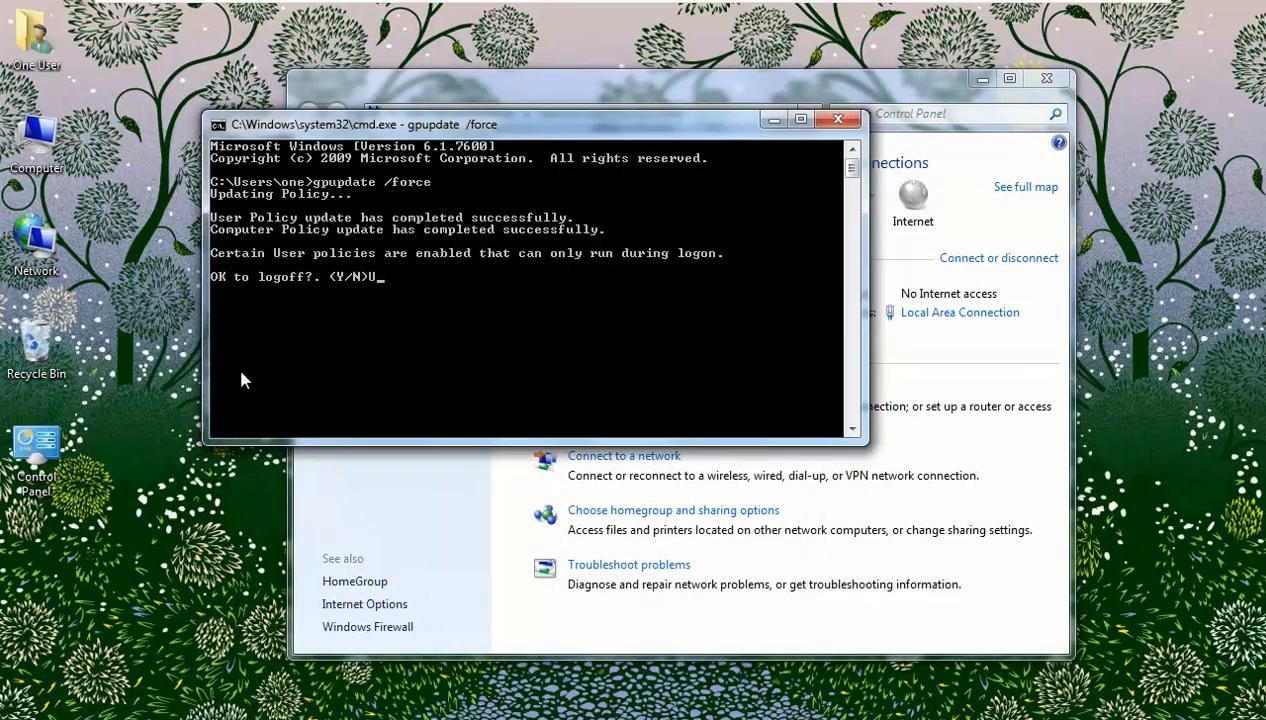
- Answer Y to log off the Windows 7 client, then check the server
type("Y")
key("Return")
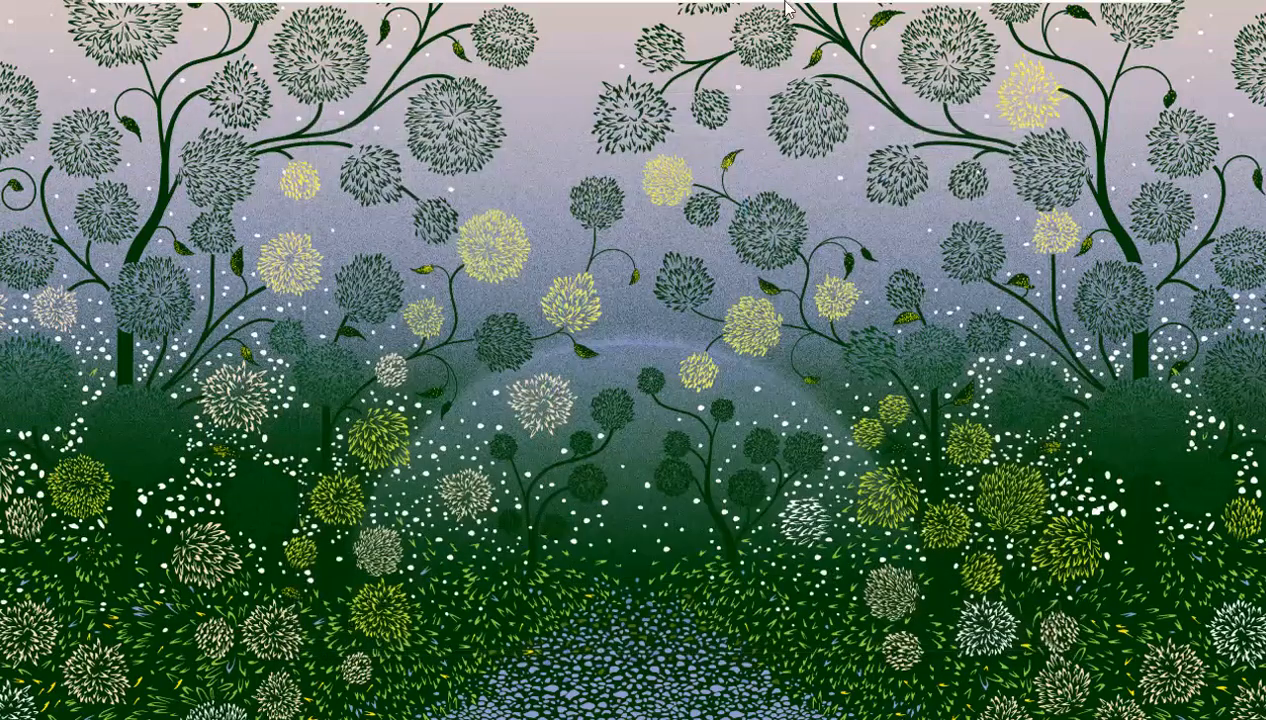
mouse_move(761, 6)
left_click(820, 12)
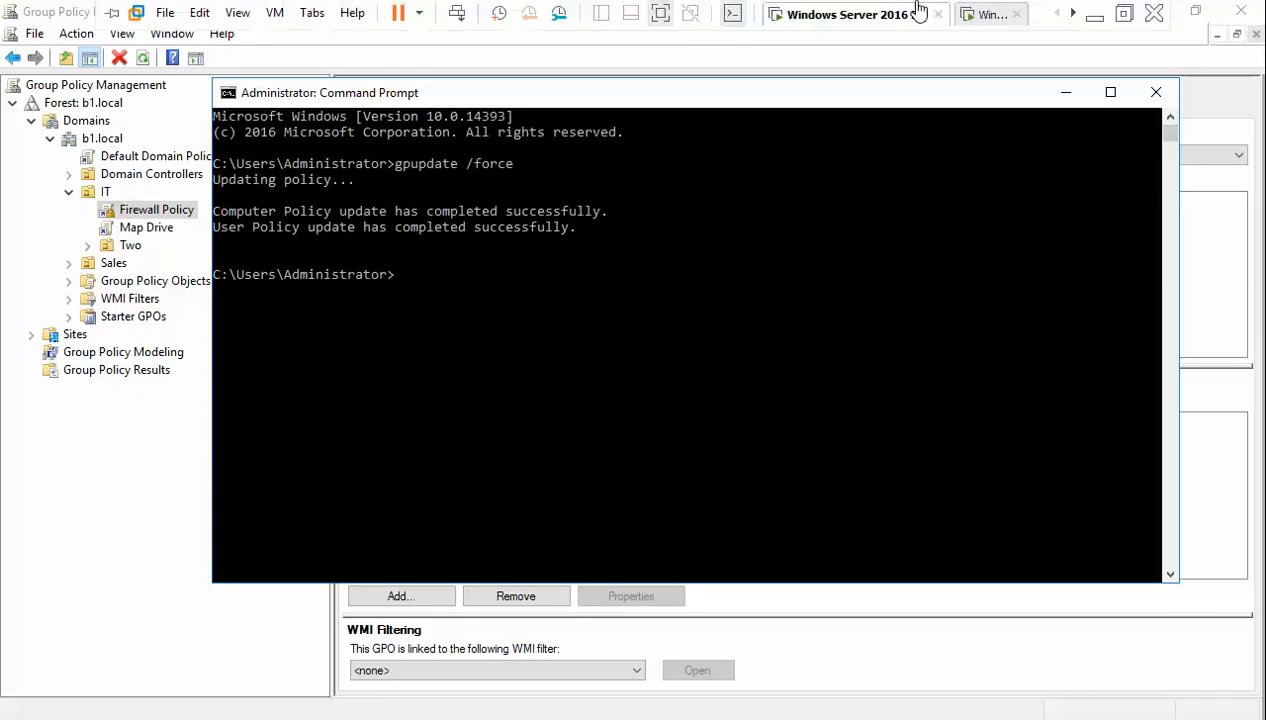
- Sign in to Windows 7 again as the domain user and check the Windows Firewall status
left_click(973, 15)
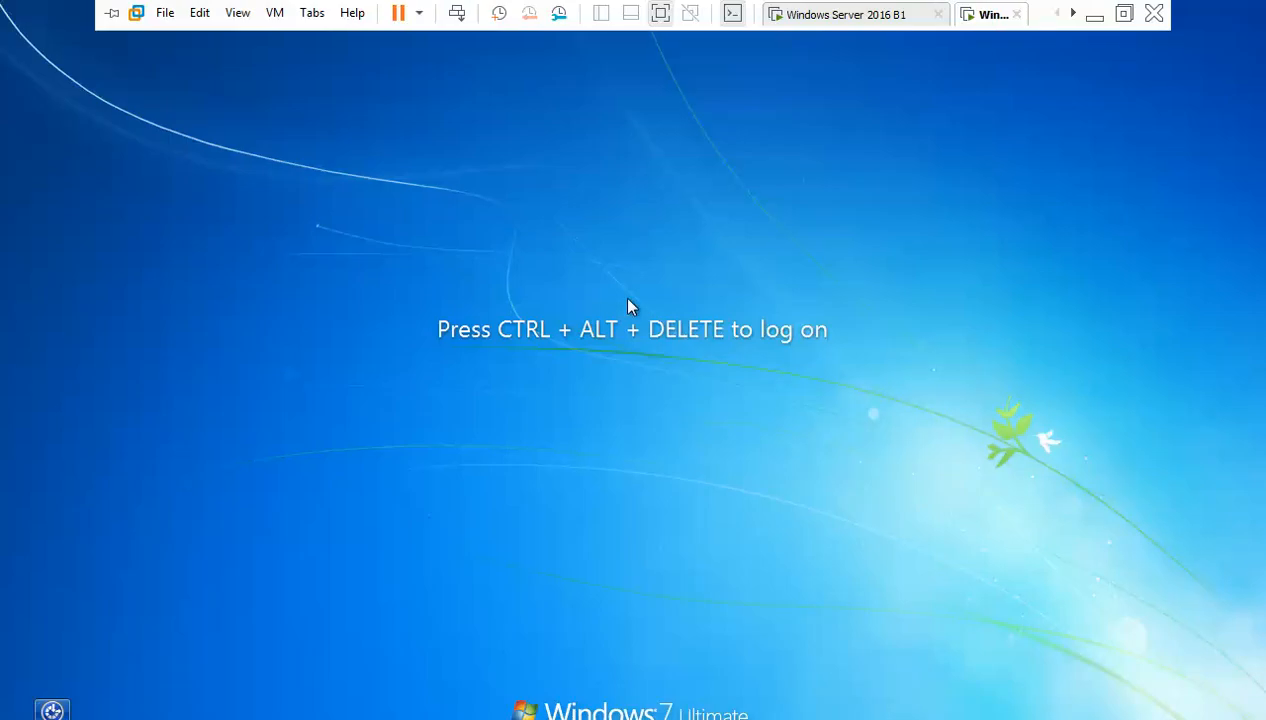
key("ctrl+alt+Delete")
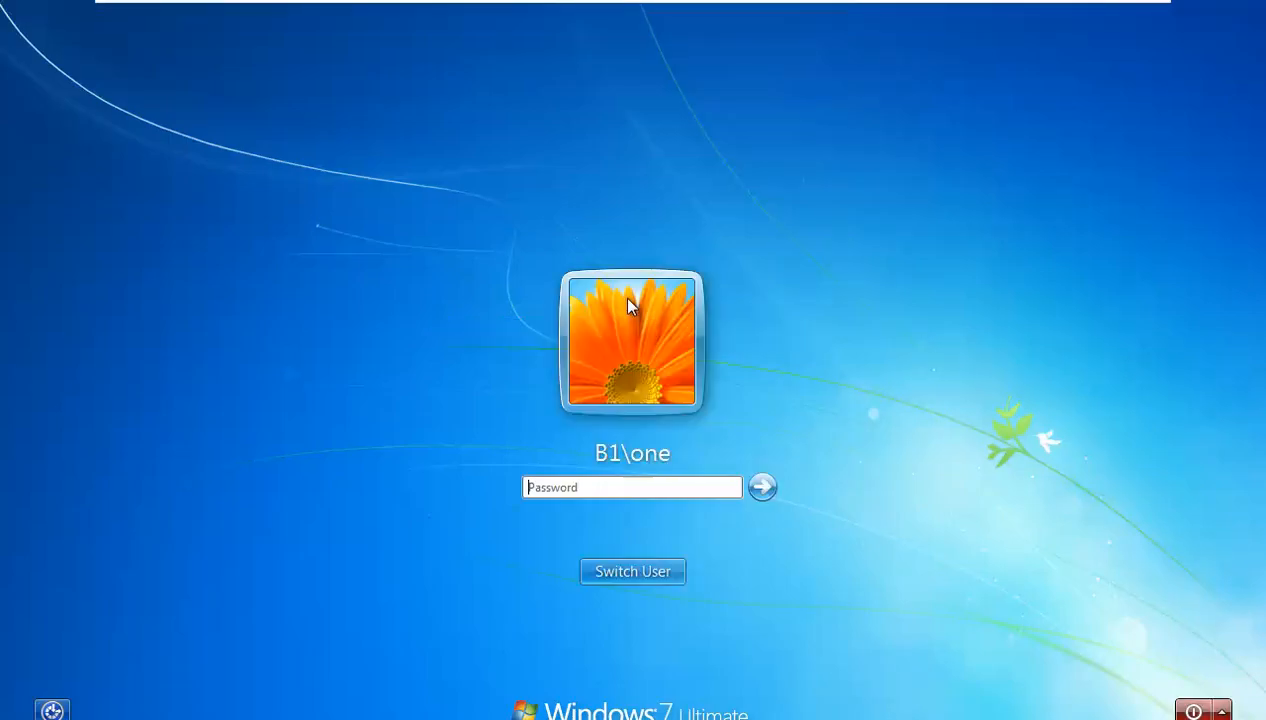
type("••••")
key("Return")
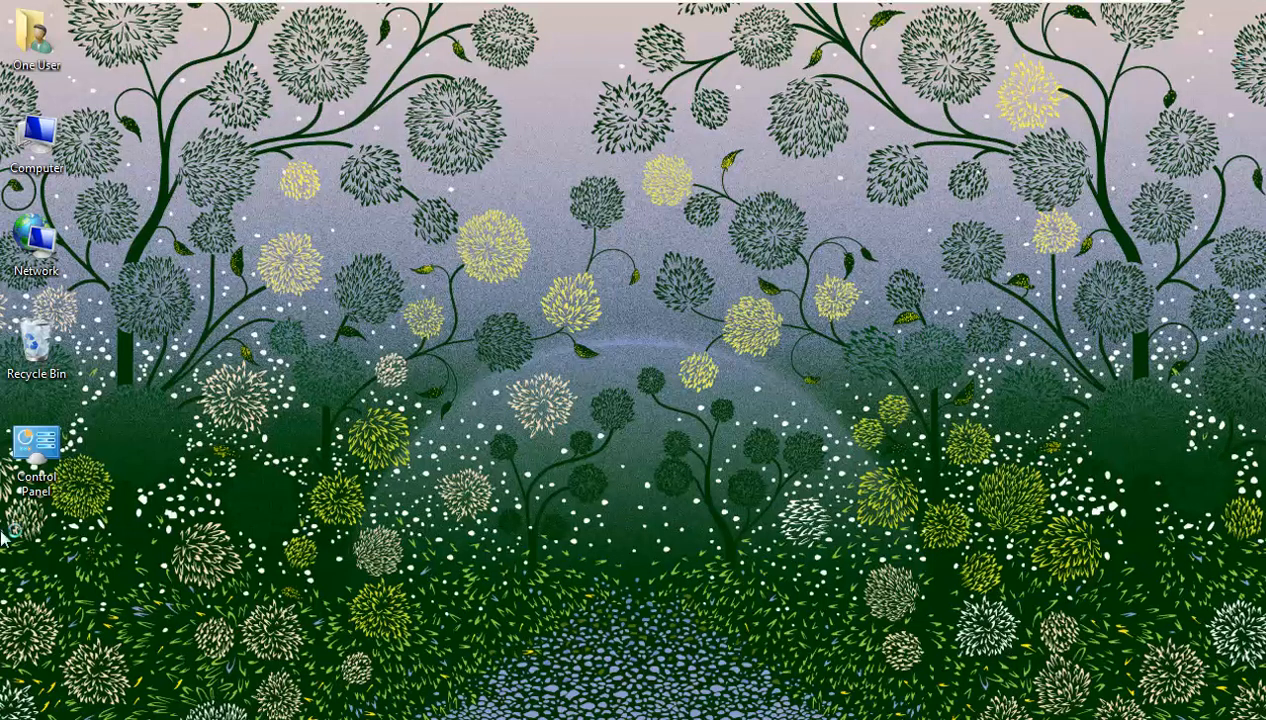
double_click(36, 445)
left_click(487, 222)
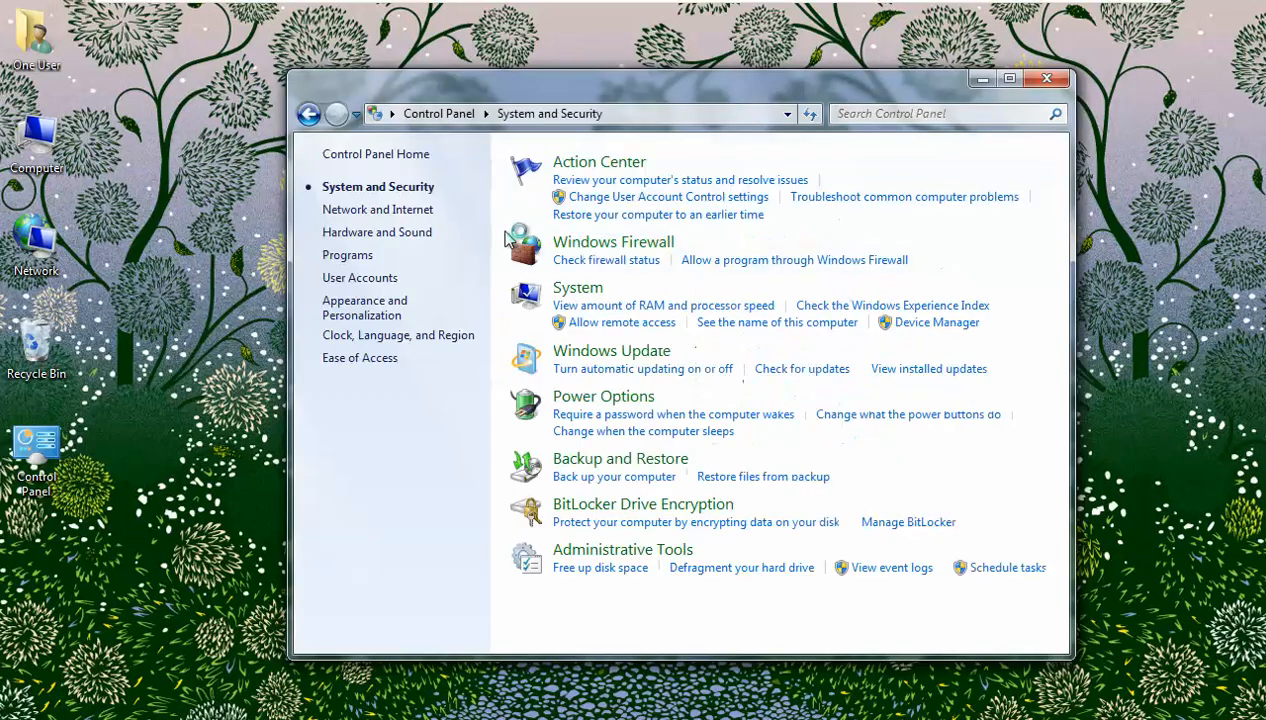
left_click(582, 249)
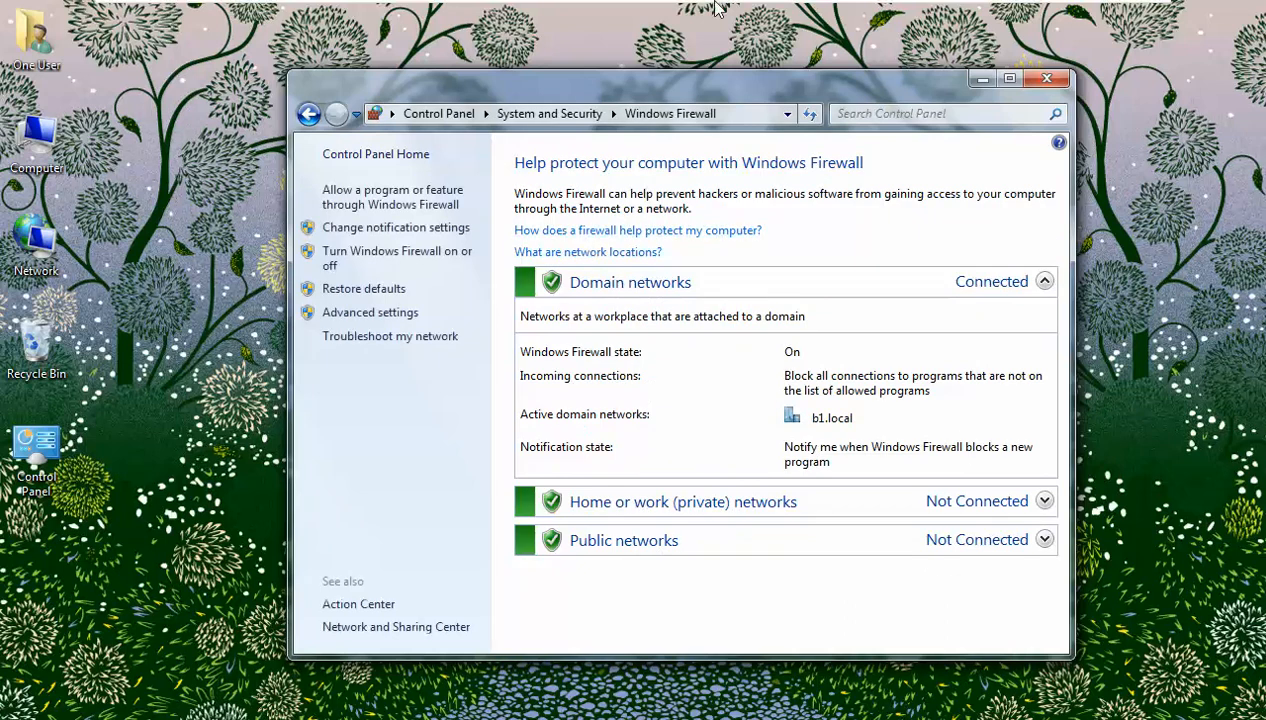
left_click(850, 14)
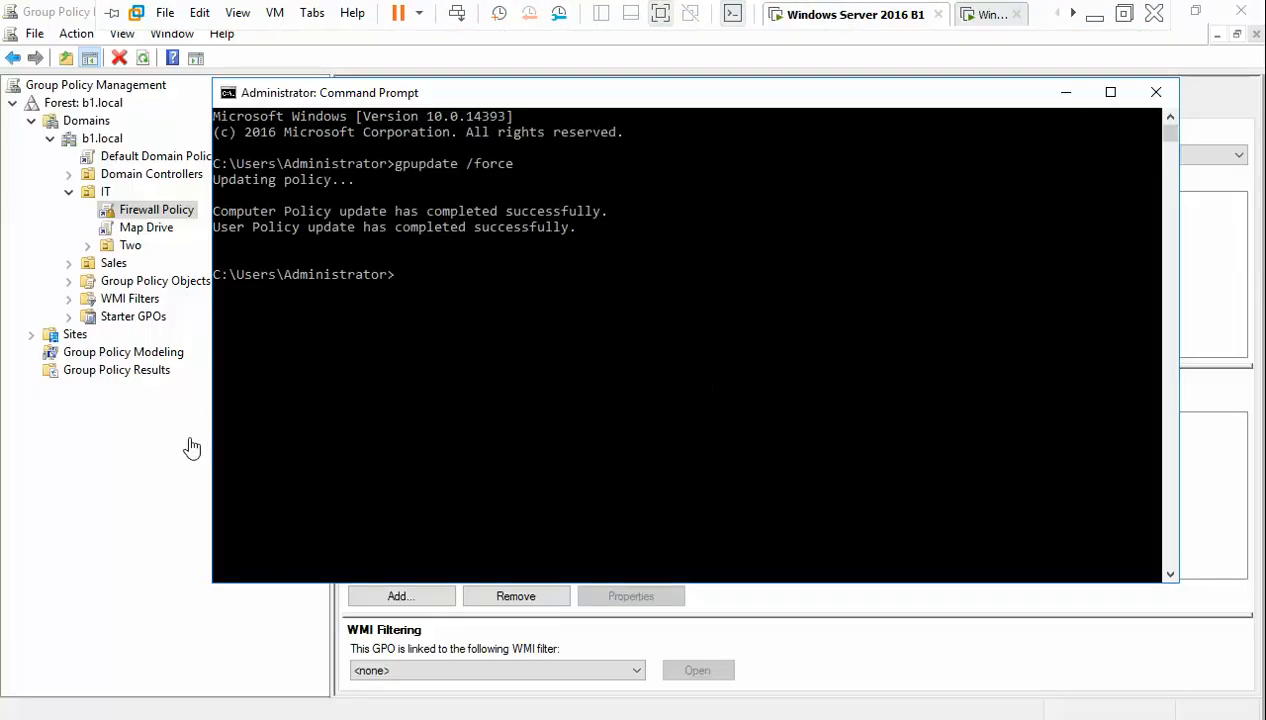
- Remove the Firewall Policy link from the IT OU
left_click(150, 212)
right_click(150, 212)
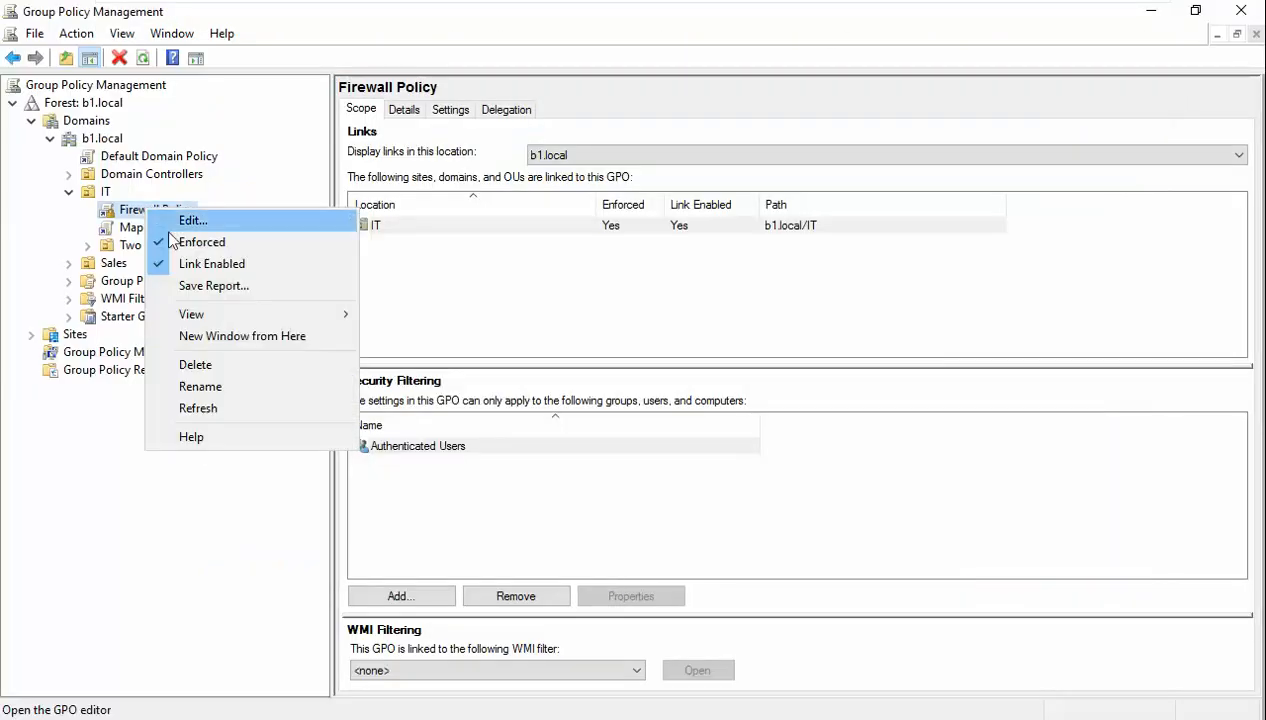
left_click(223, 366)
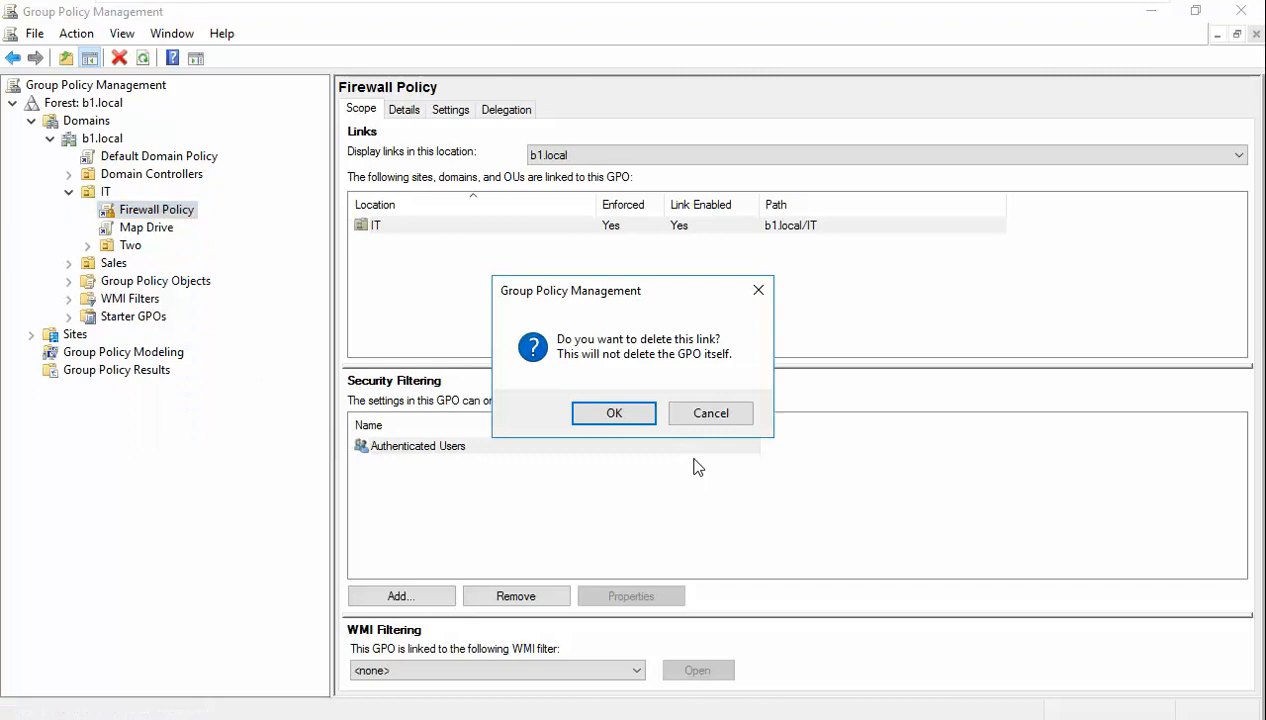
left_click(637, 418)
- Delete the Firewall Policy GPO itself from Group Policy Objects
left_click(69, 263)
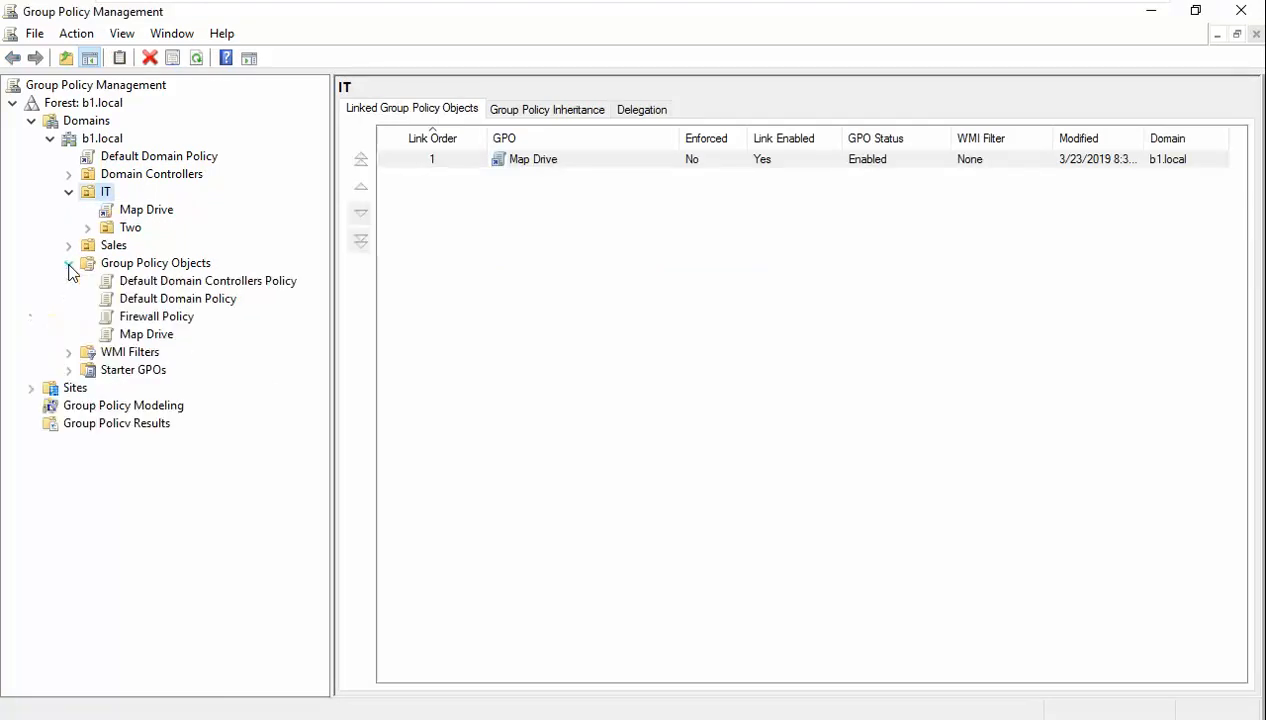
right_click(147, 318)
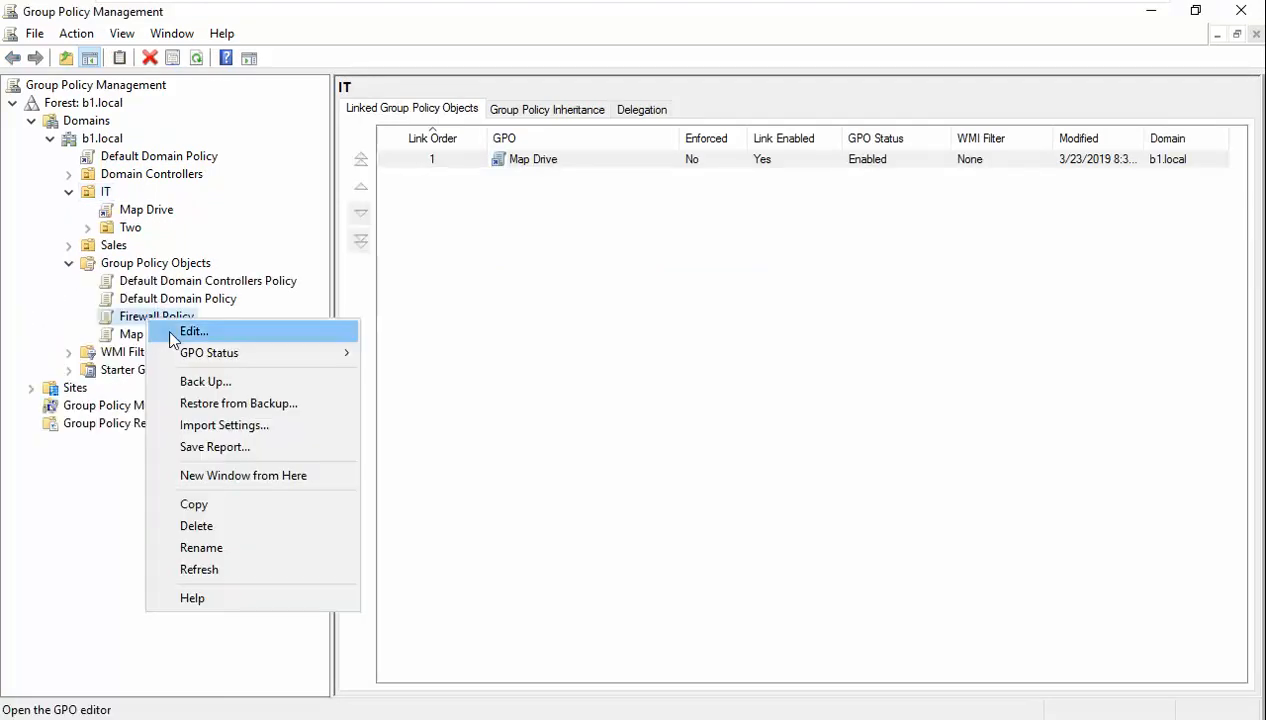
left_click(223, 526)
left_click(682, 378)
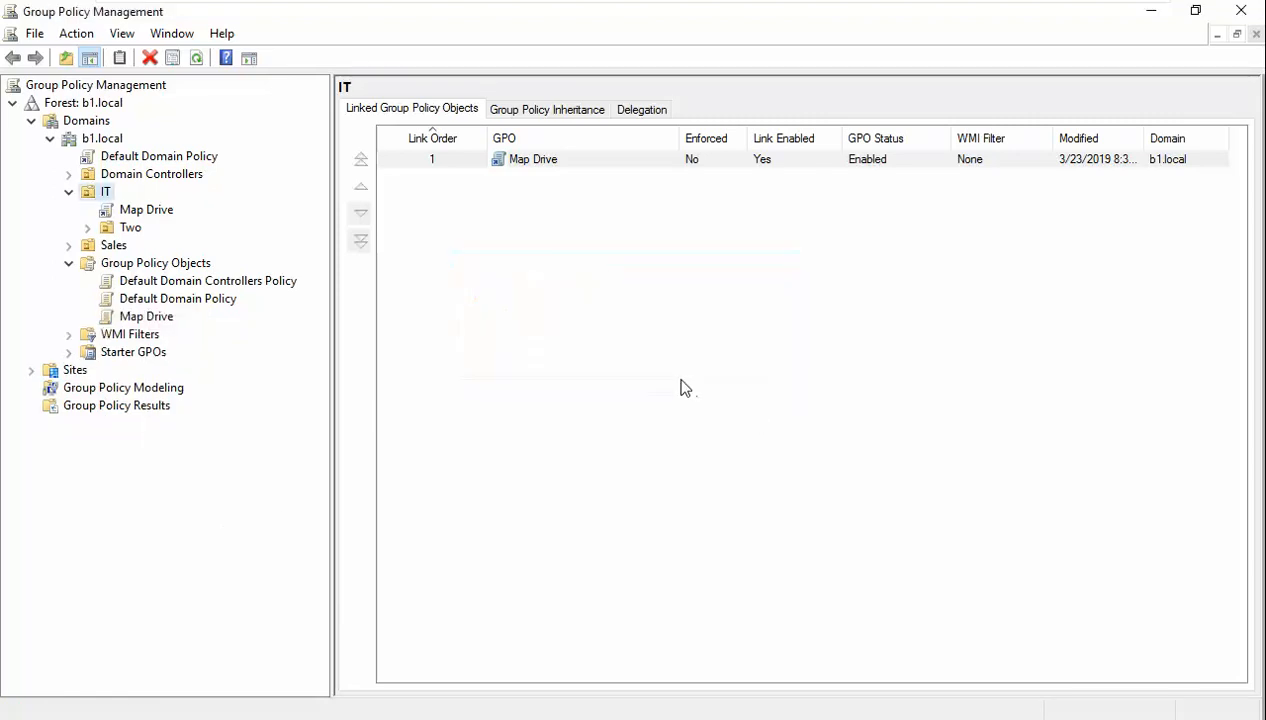
- Create a new GPO named 'firewall policy\' linked to the b1.local domain
right_click(86, 128)
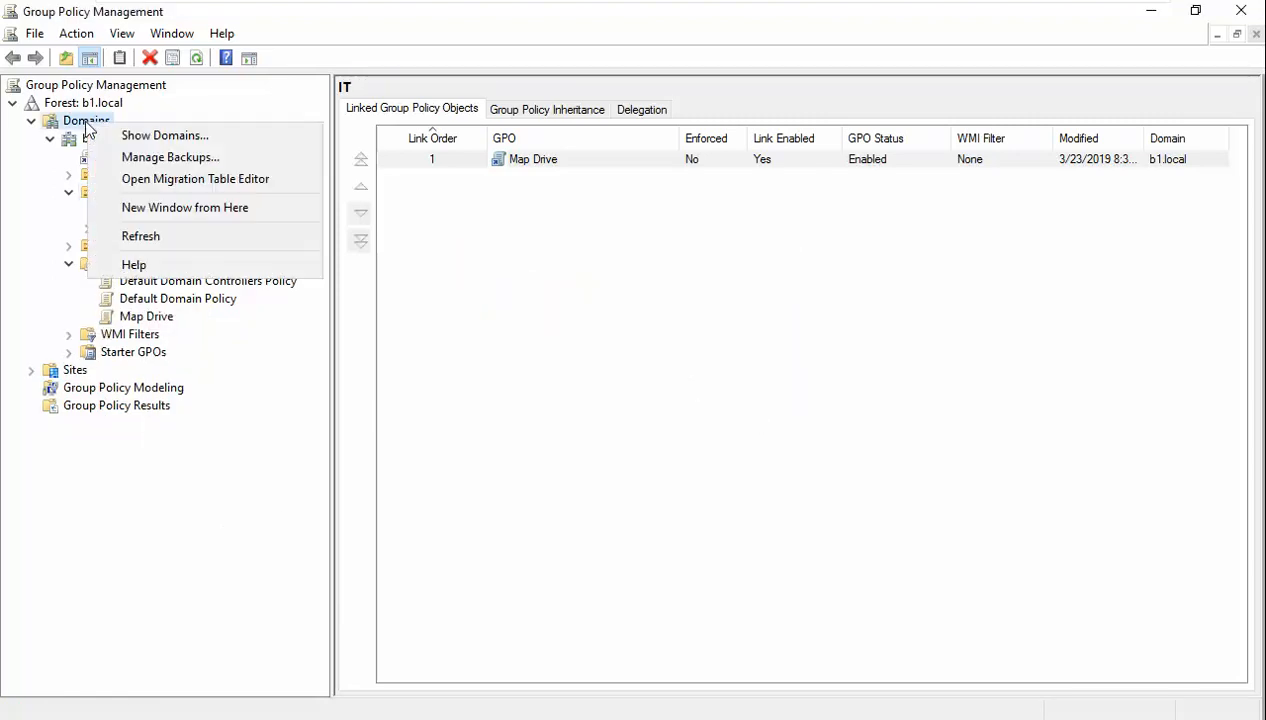
right_click(70, 139)
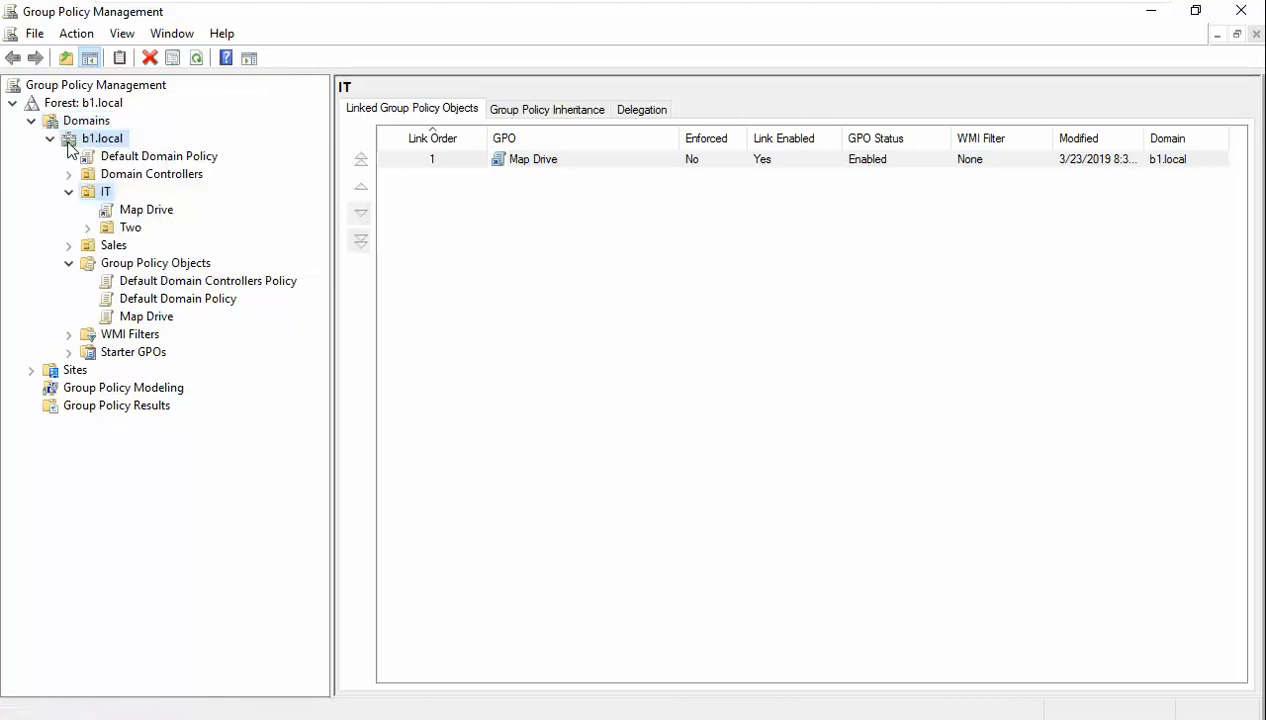
left_click(128, 160)
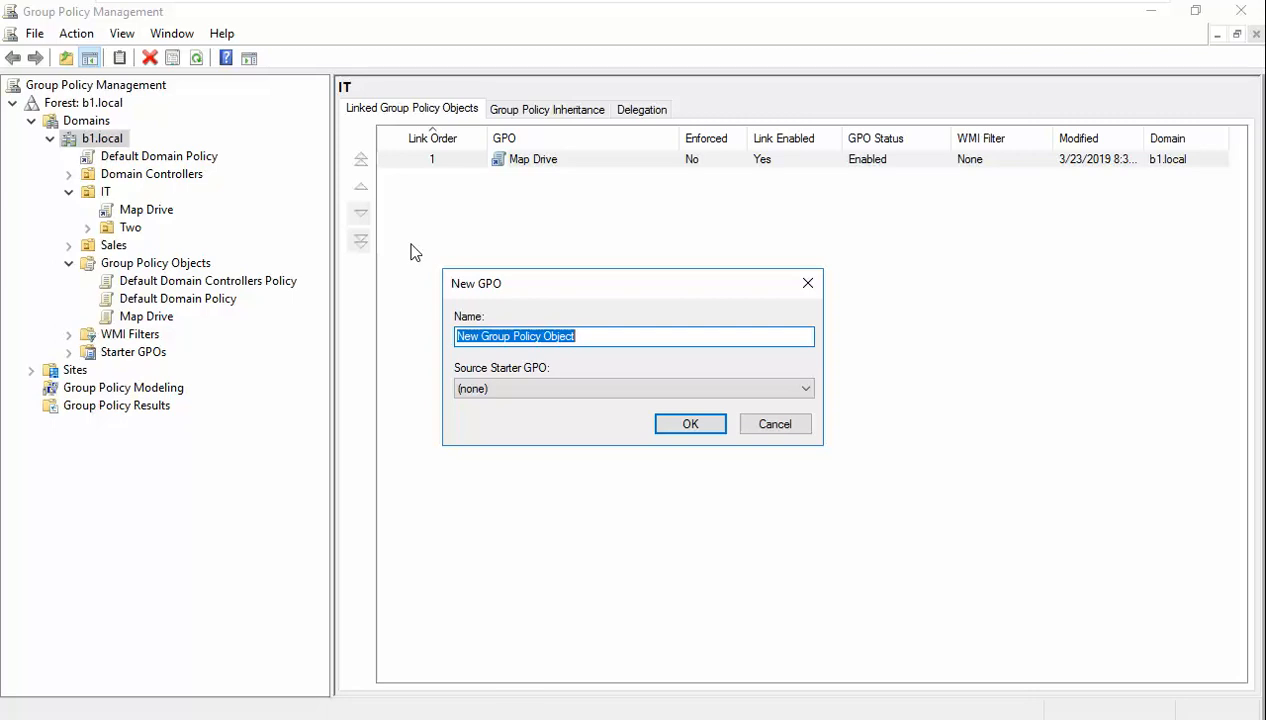
type("firewa")
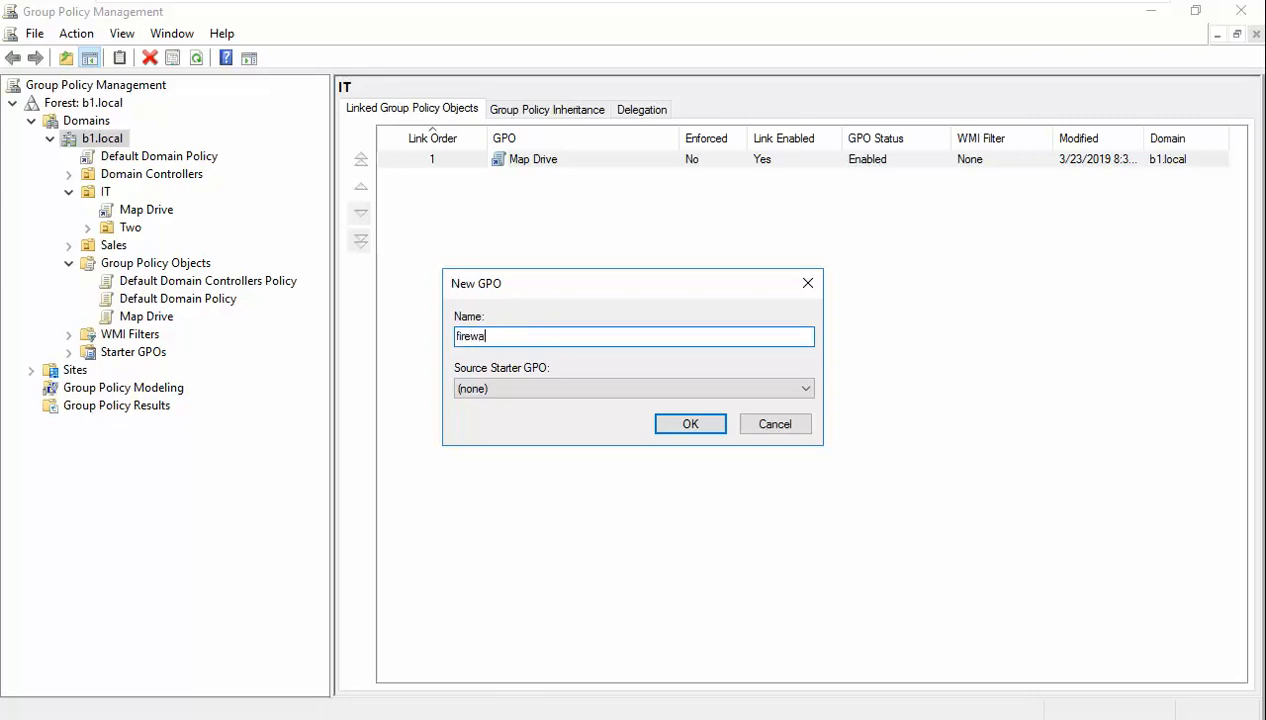
type("ll policy\\")
key("Return")
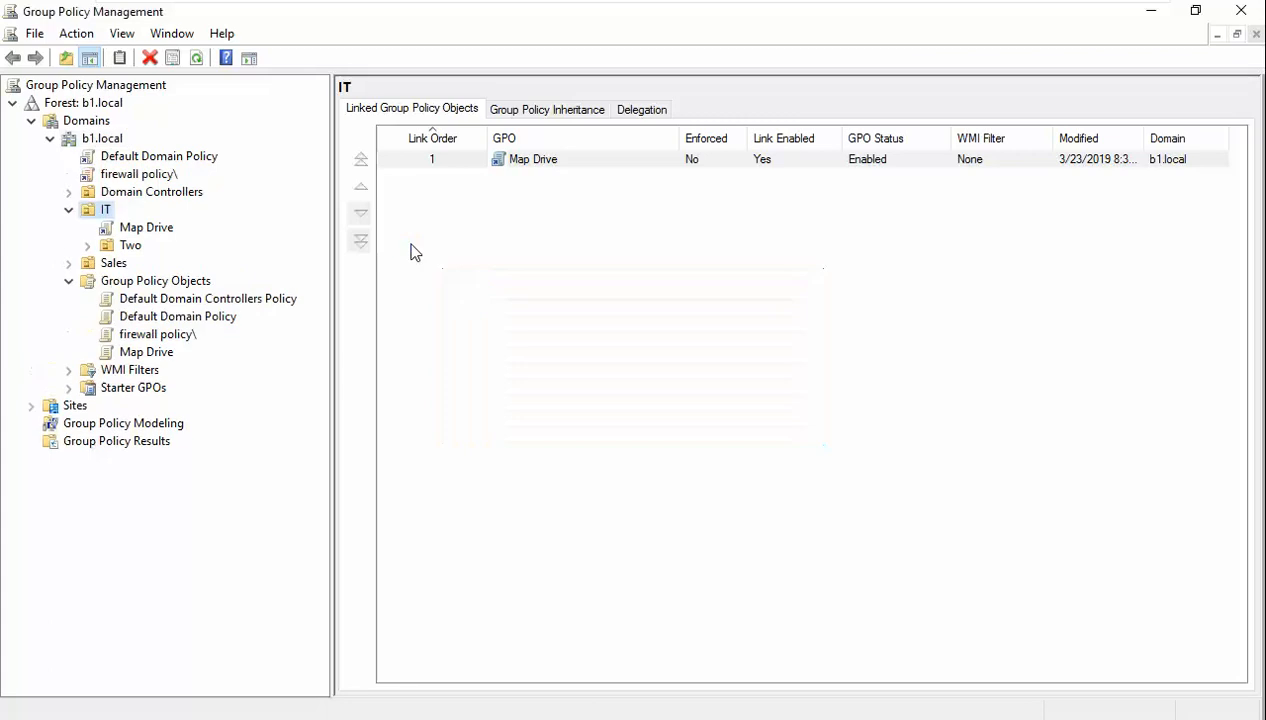
- Rename the new GPO to 'firewall policy', removing the trailing backslash
left_click(153, 177)
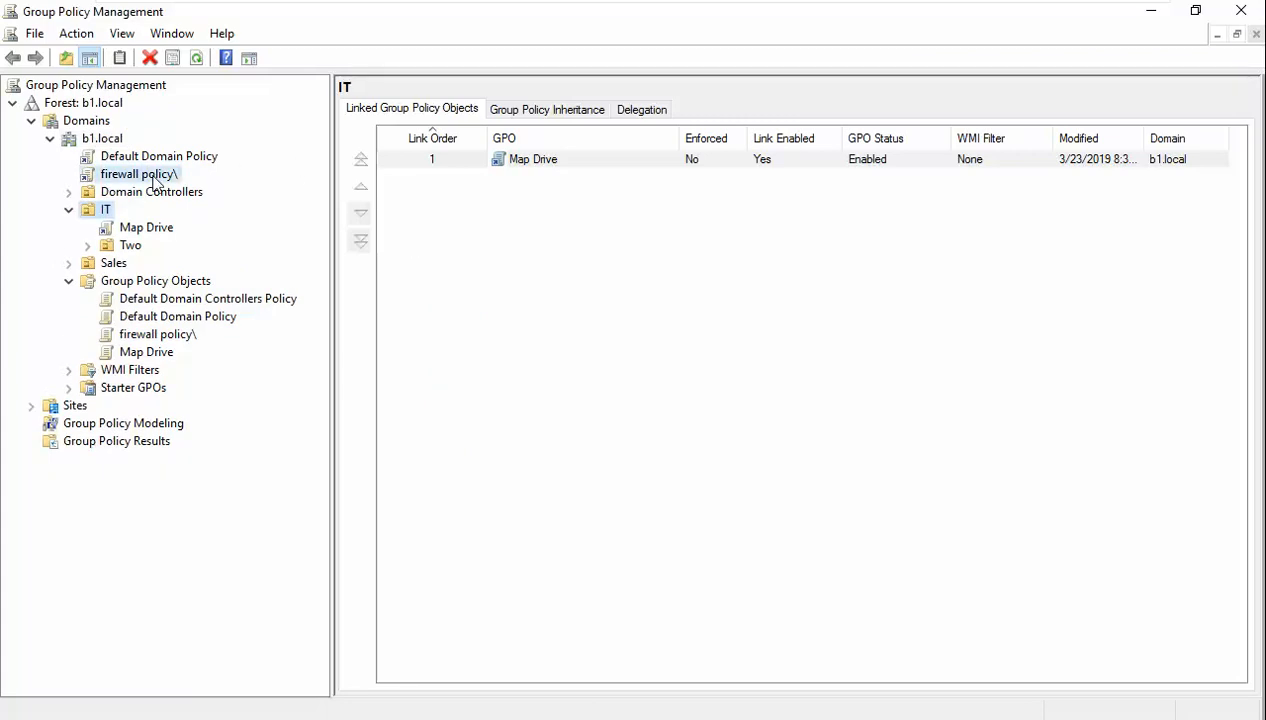
right_click(153, 177)
left_click(220, 334)
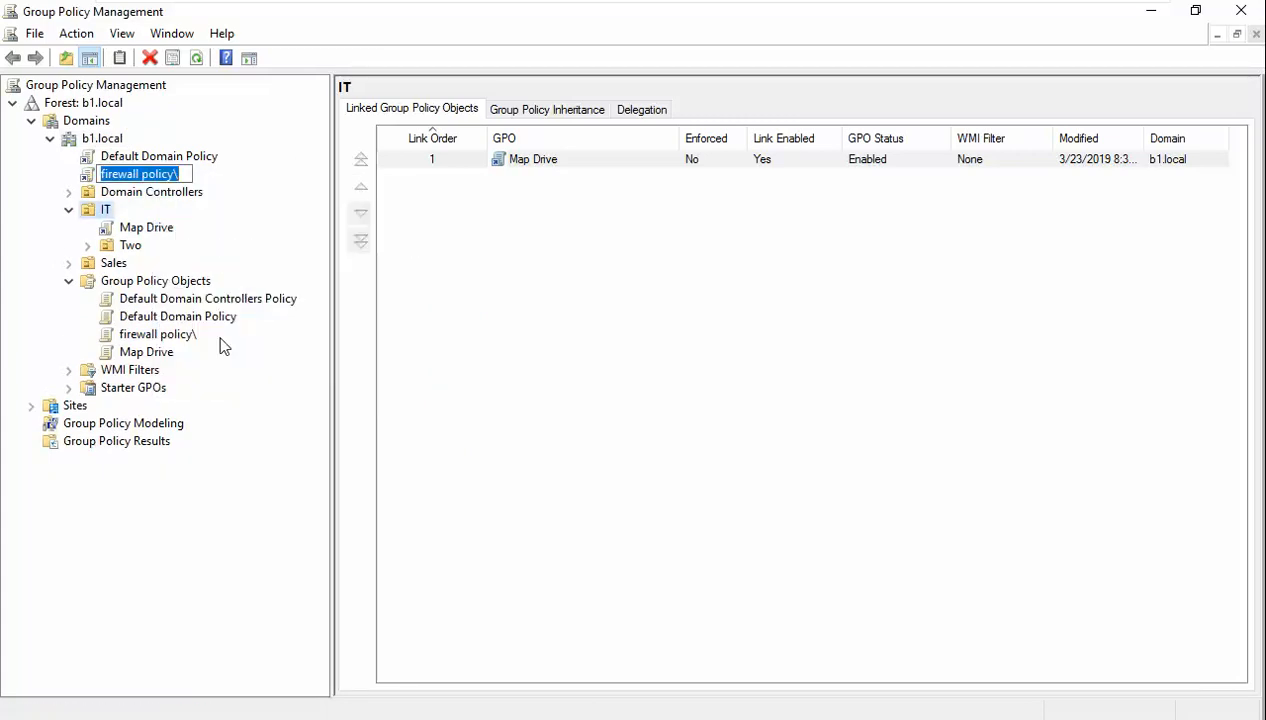
key("End")
key("BackSpace")
key("Return")
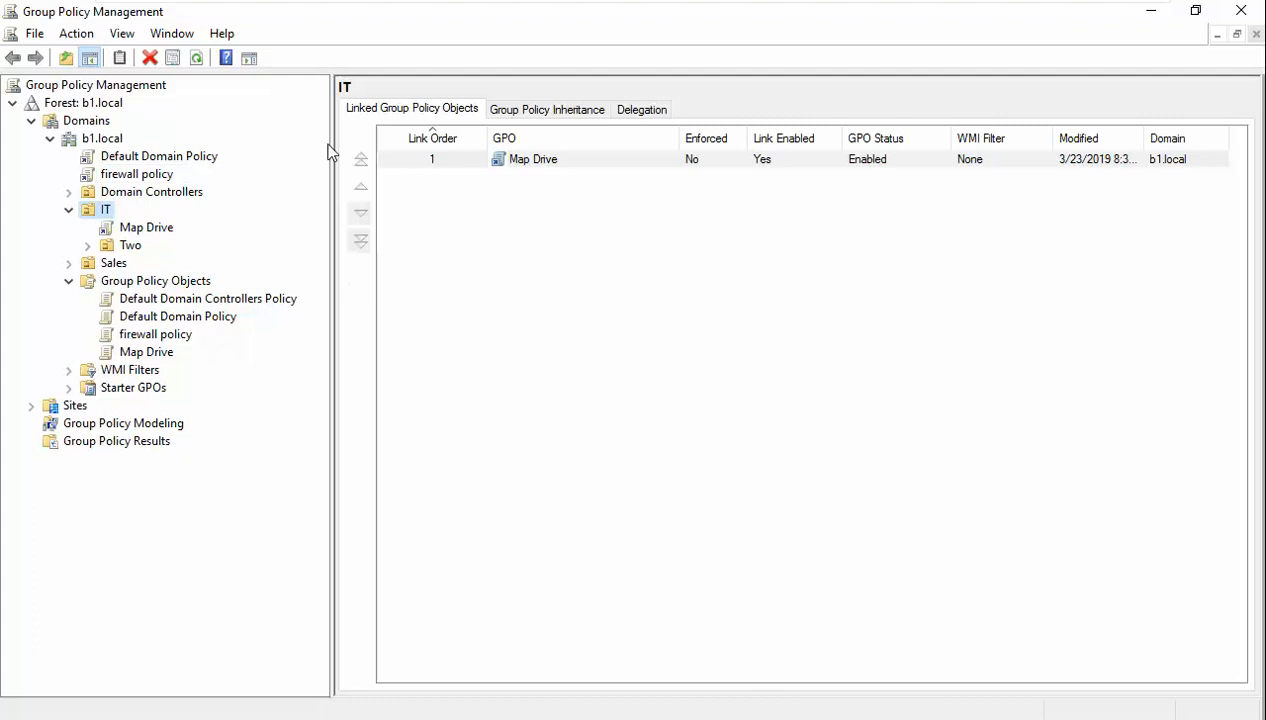
left_click(140, 175)
right_click(143, 177)
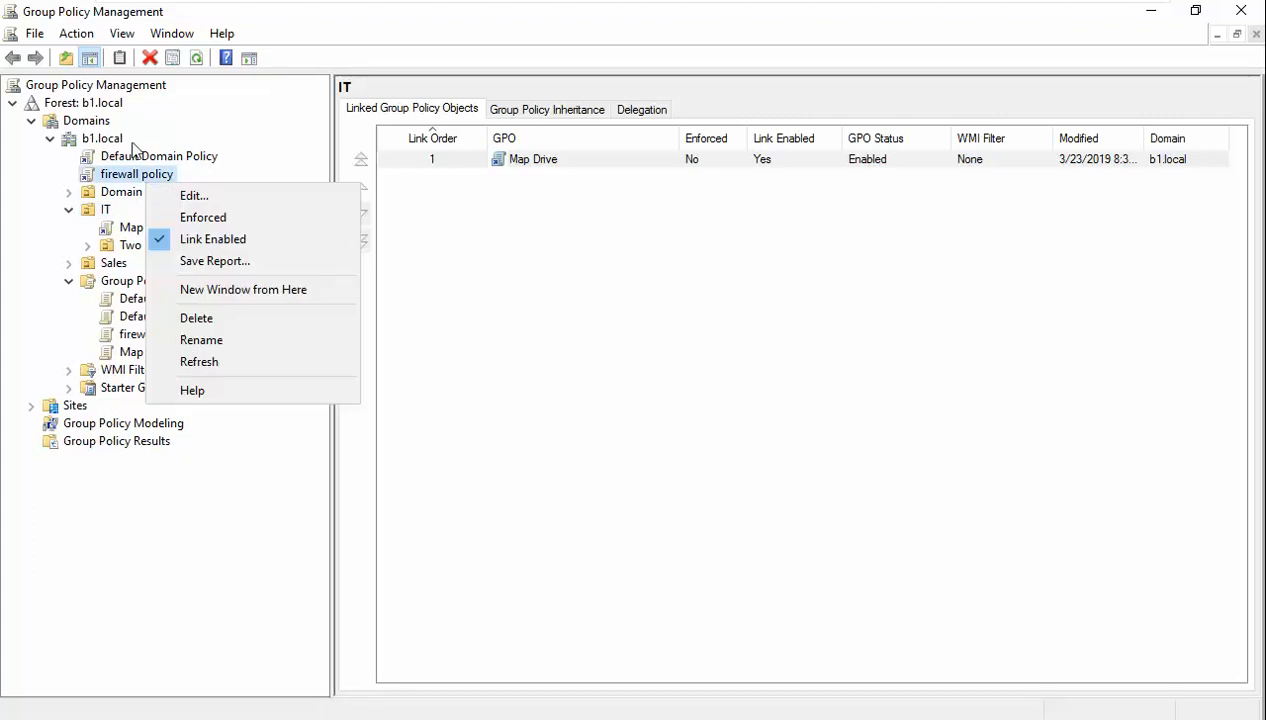
- Edit the firewall policy GPO, maximized, down to Security Settings > Windows Firewall with Advanced Security
left_click(195, 196)
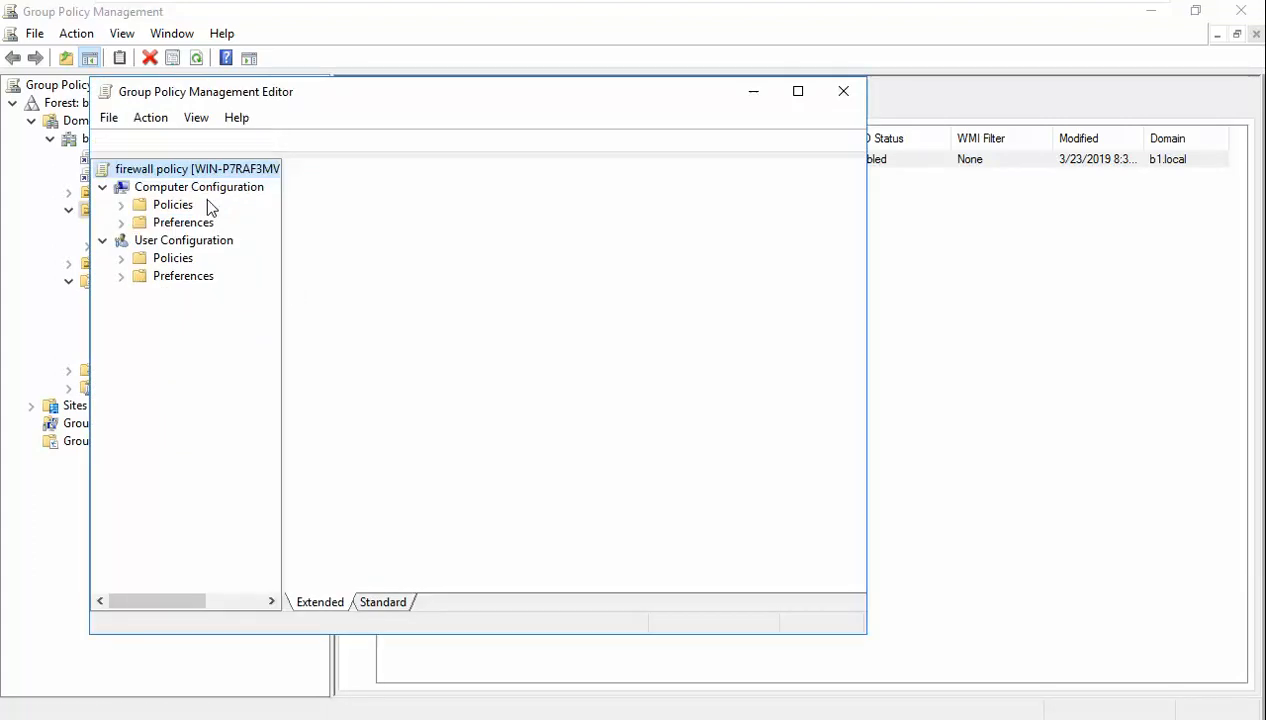
left_click(798, 92)
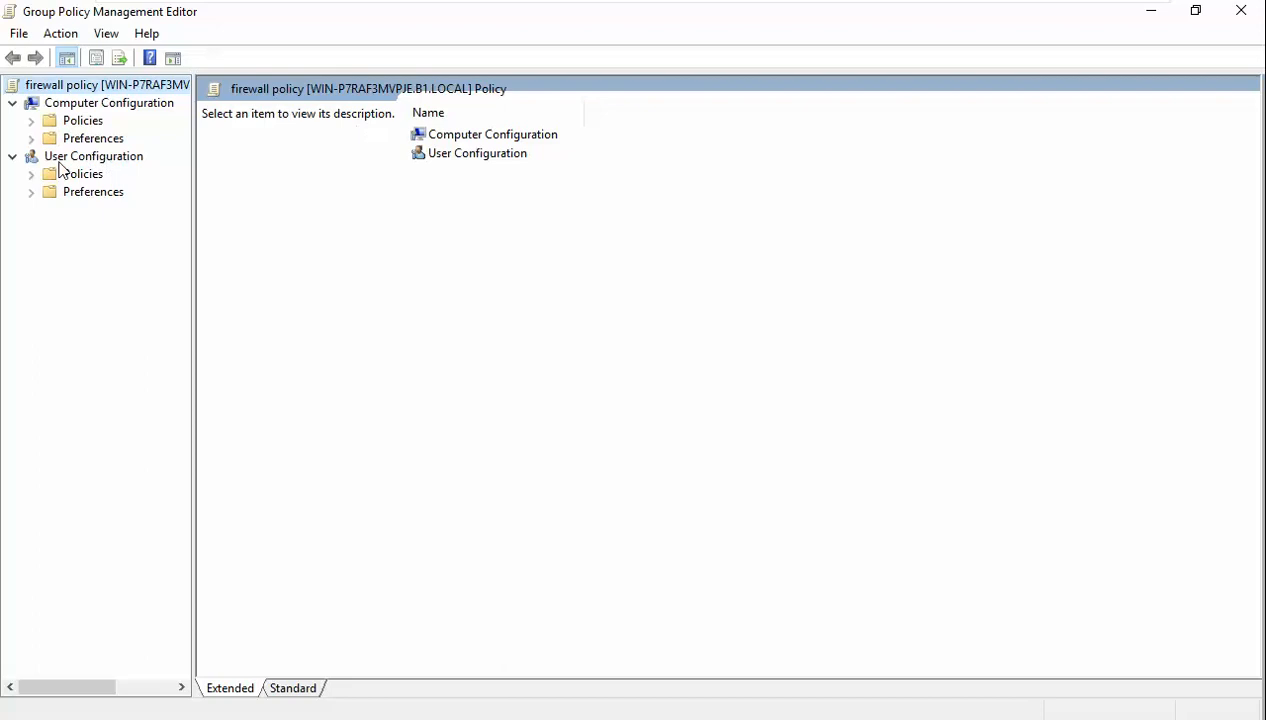
double_click(80, 121)
left_click(100, 156)
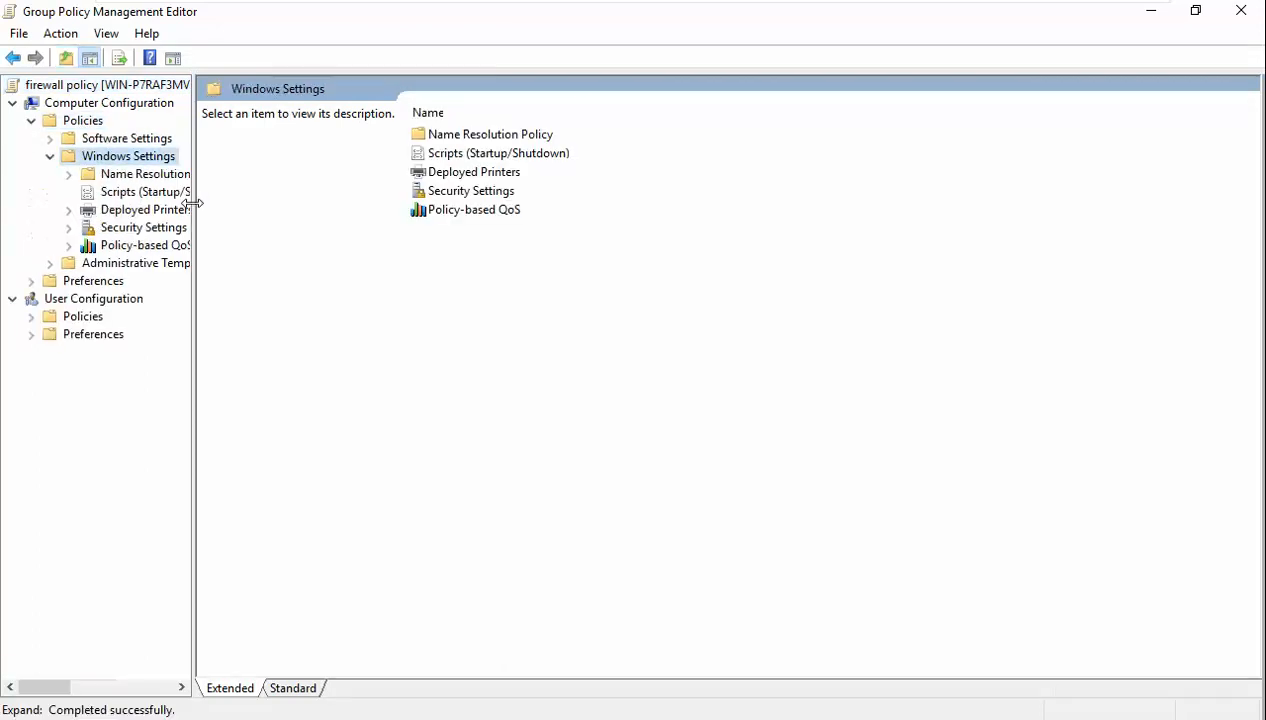
double_click(144, 228)
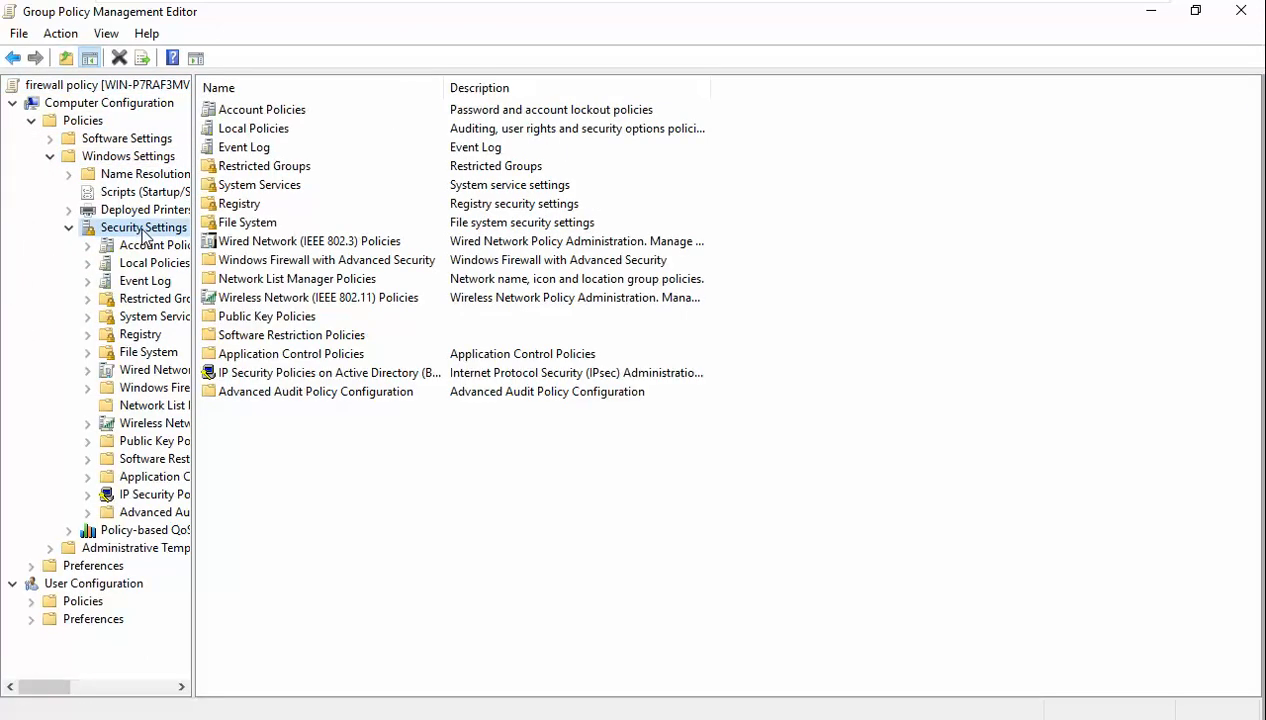
double_click(297, 262)
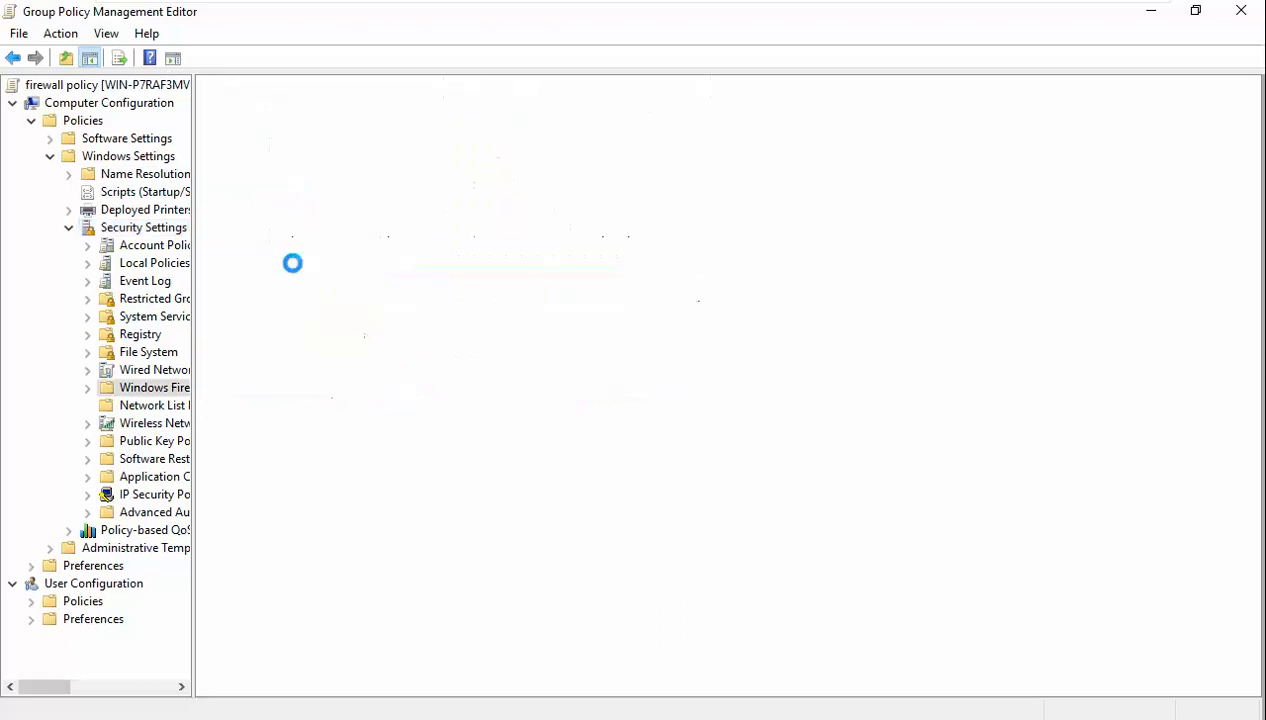
left_click(88, 388)
double_click(152, 410)
right_click(148, 405)
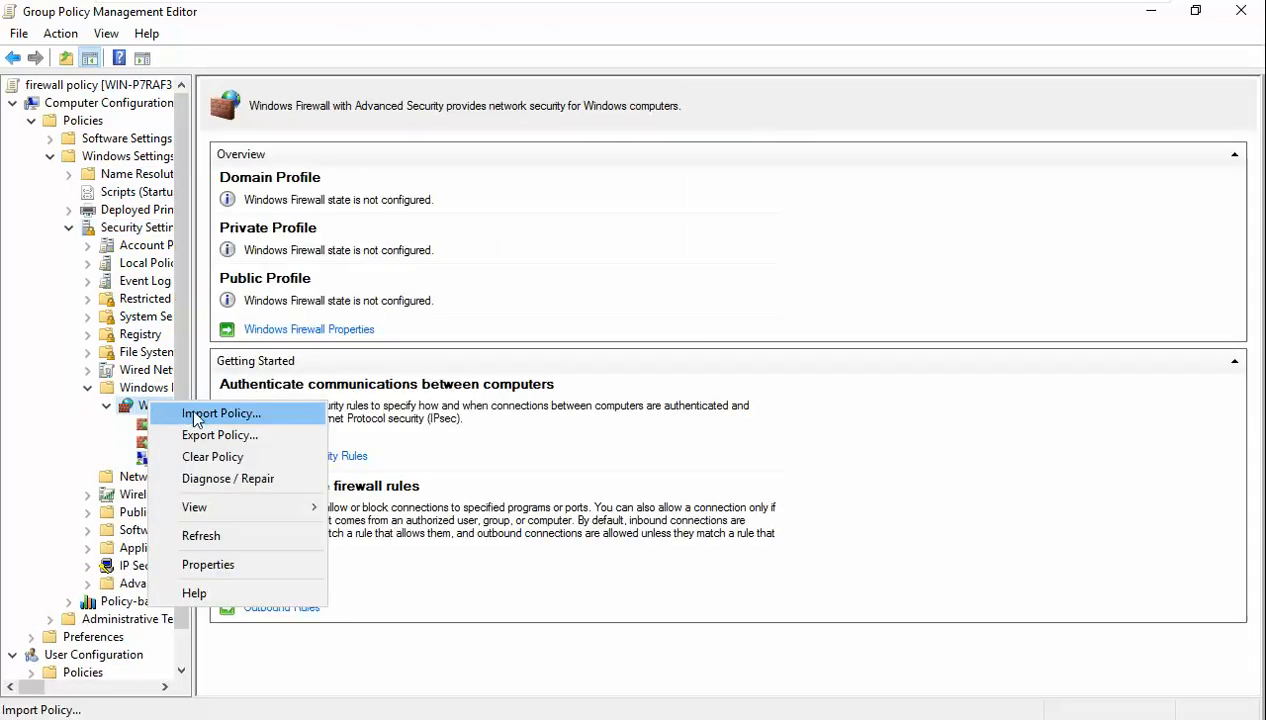
- Set the Domain Profile firewall state to Off, inbound connections Not configured, and apply
left_click(607, 599)
left_click(334, 330)
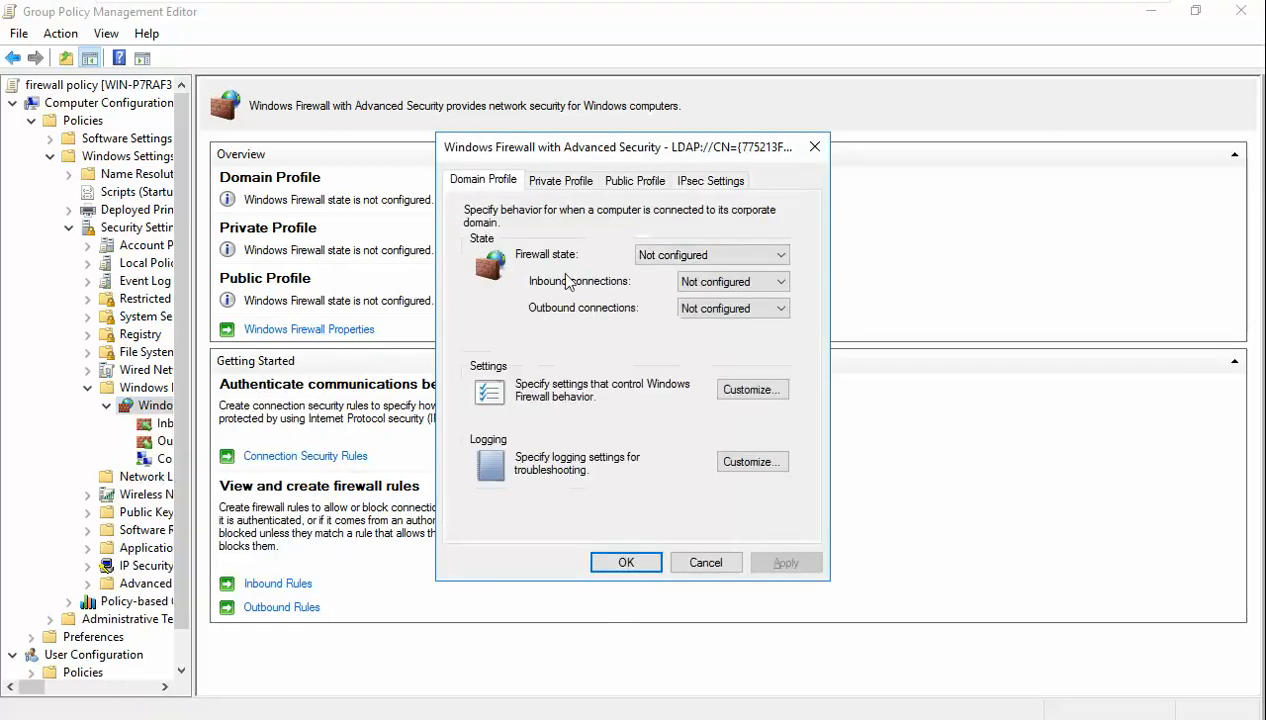
left_click(690, 255)
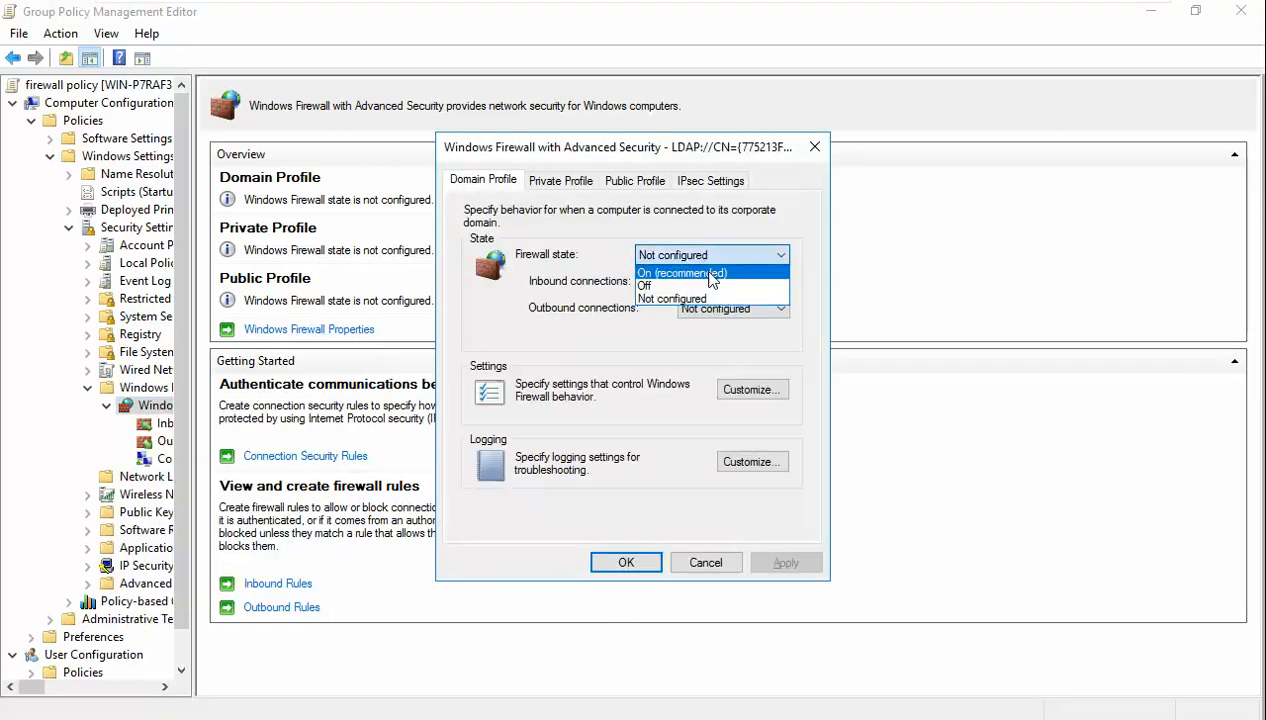
left_click(708, 286)
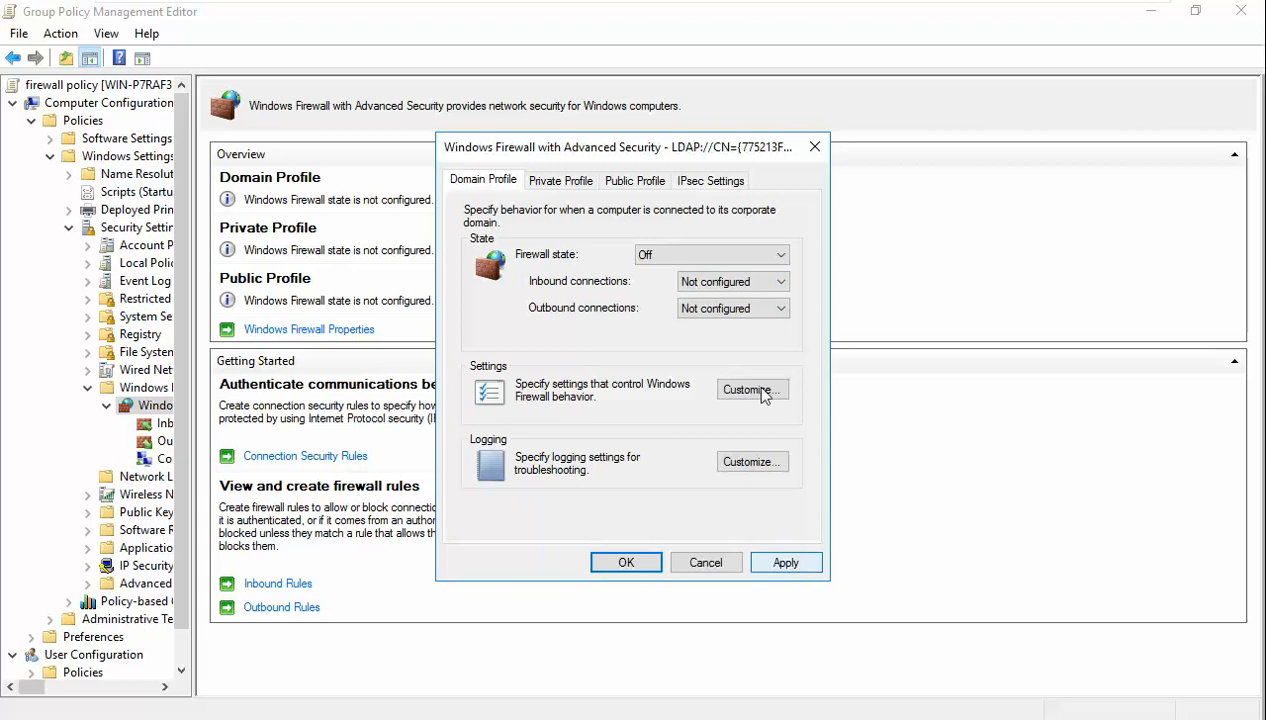
left_click(733, 282)
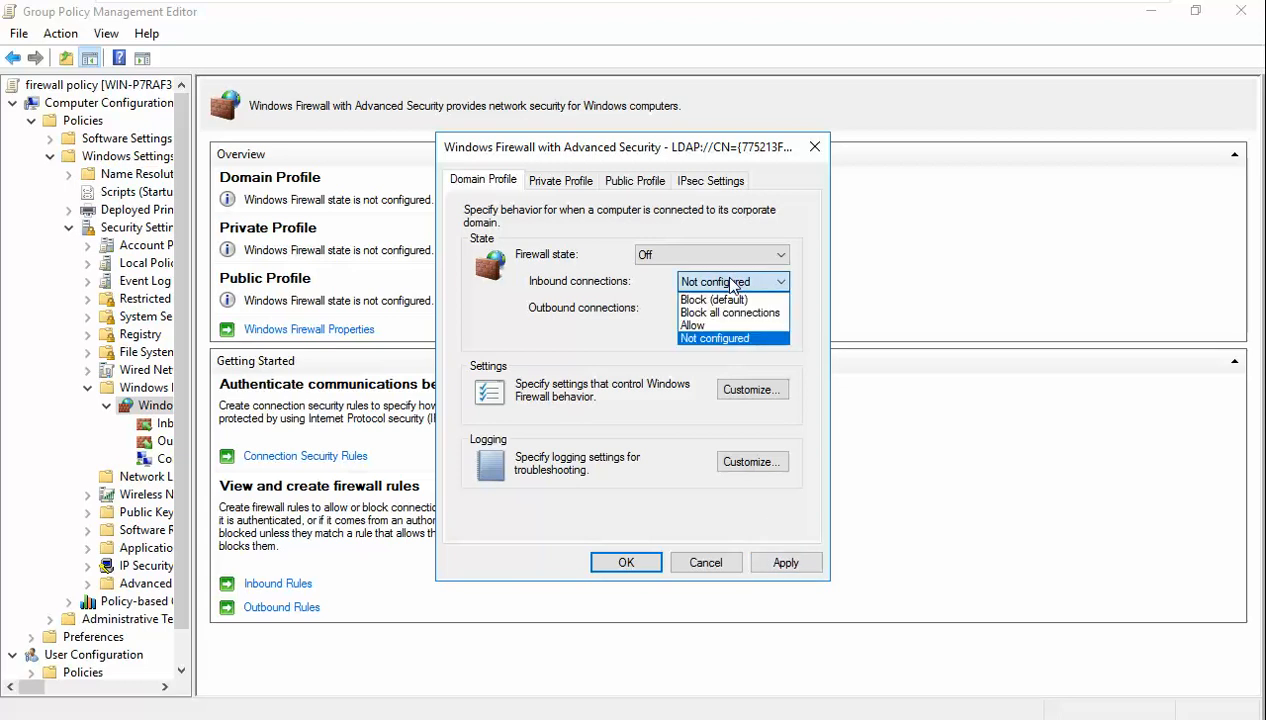
left_click(733, 282)
left_click(797, 563)
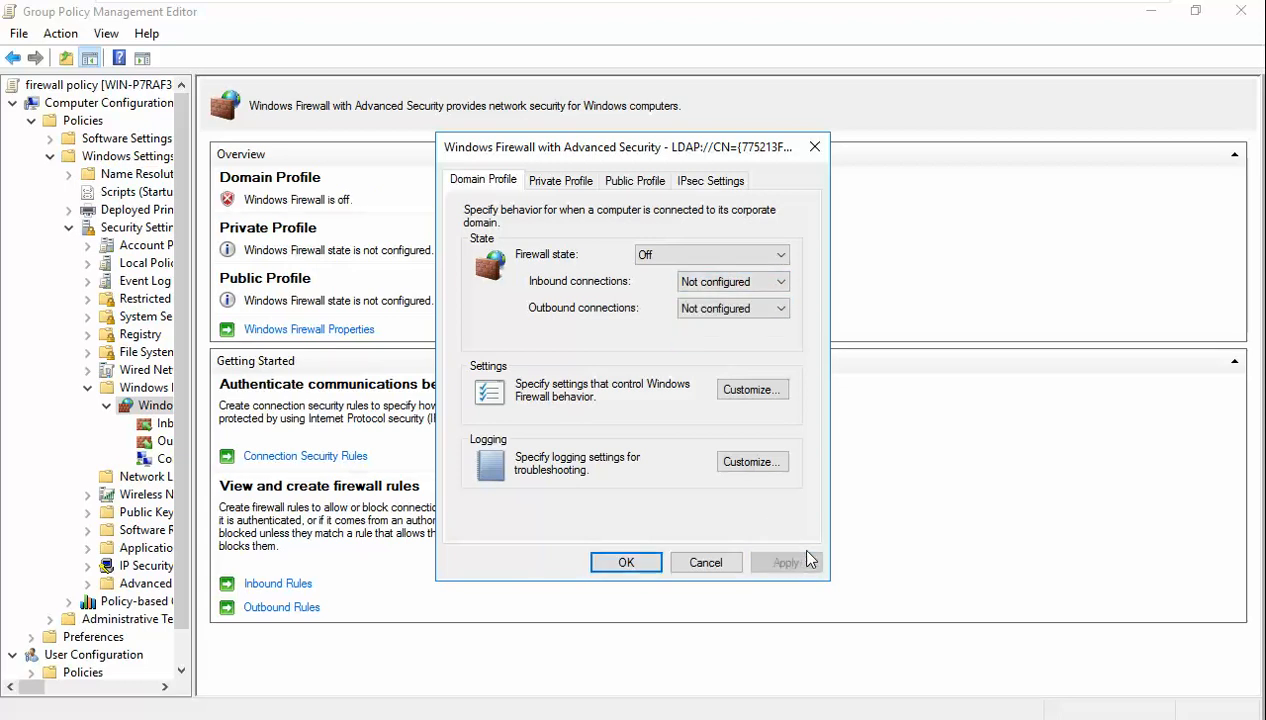
- Set the Private Profile firewall state to Off and apply
left_click(560, 180)
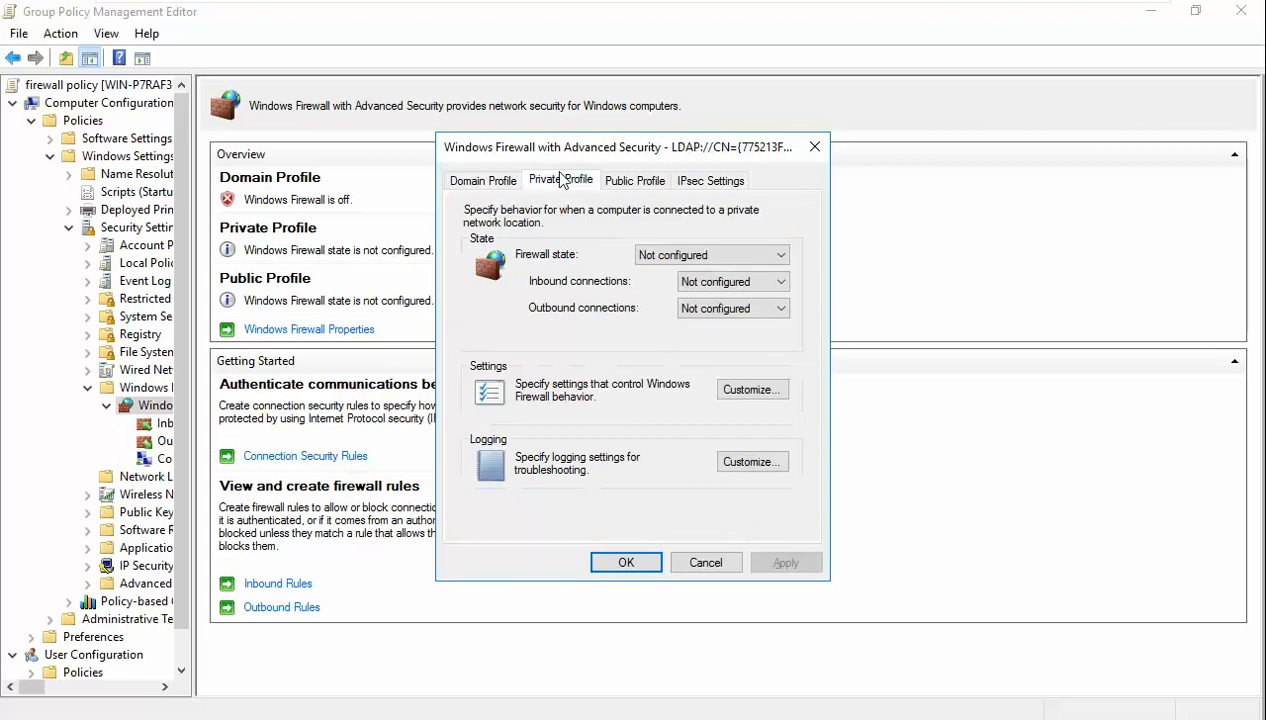
left_click(672, 258)
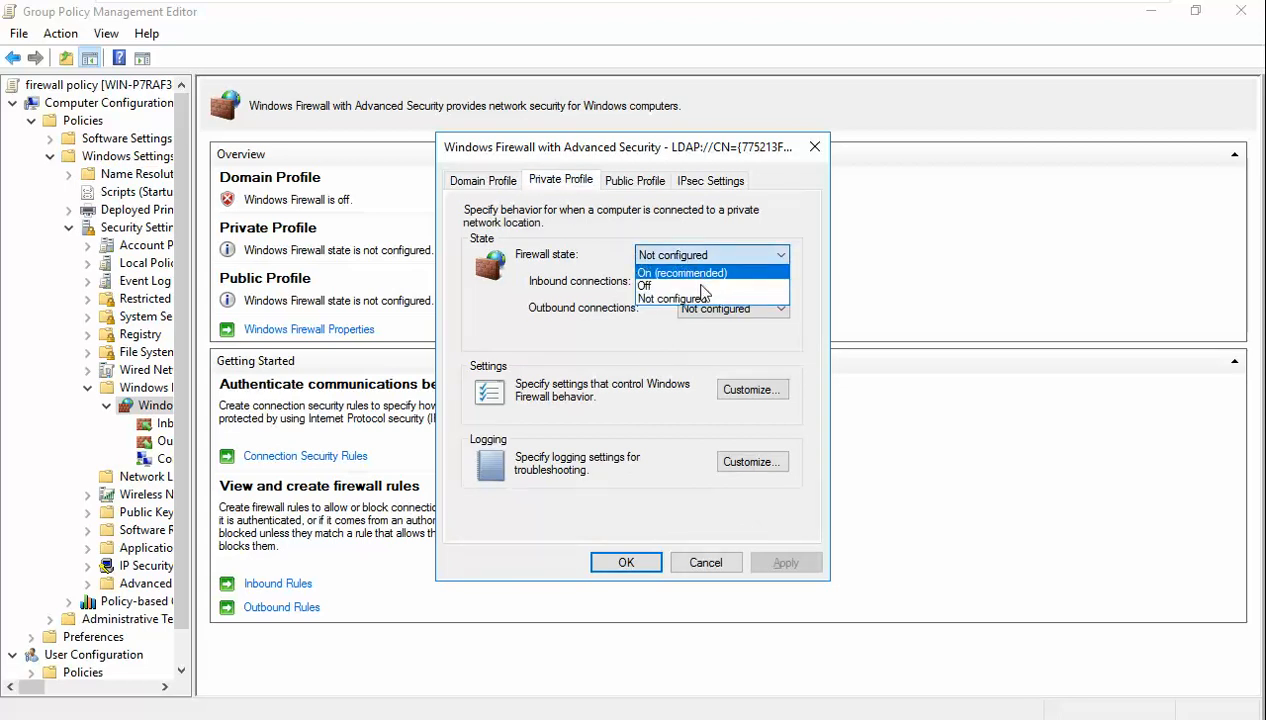
left_click(660, 286)
left_click(790, 563)
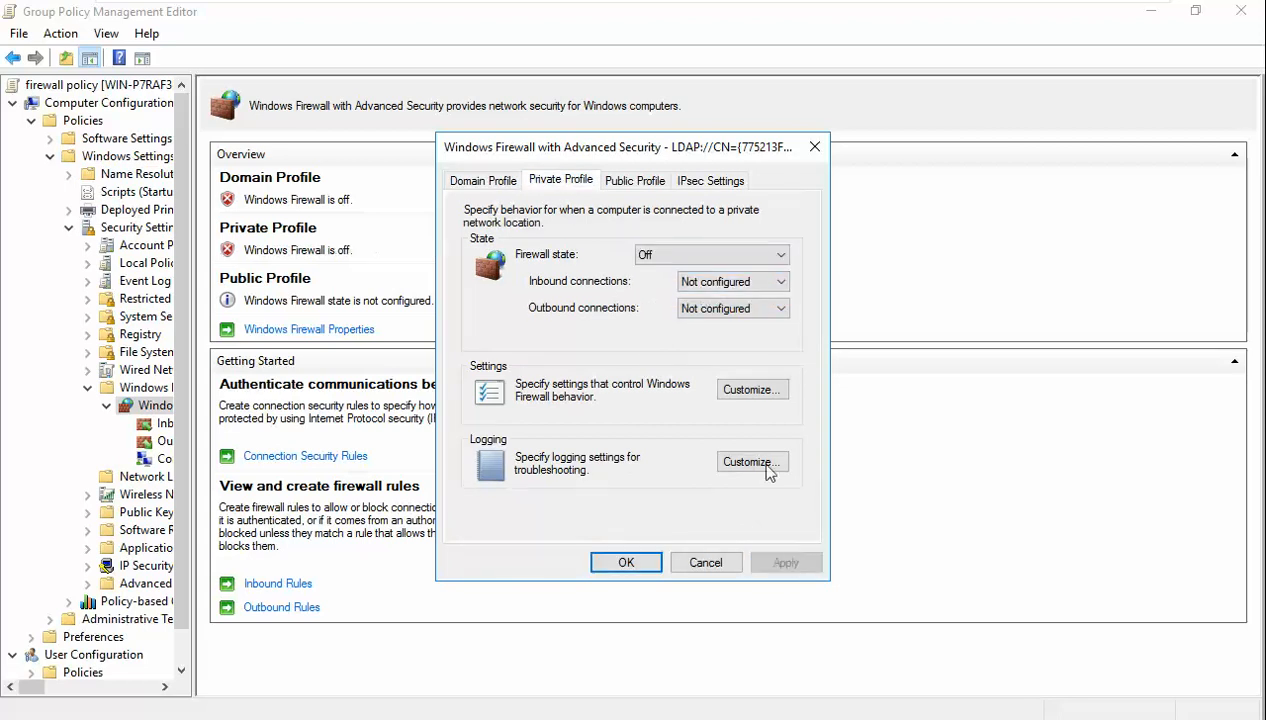
- Set the Public Profile firewall state to Off, apply, and confirm with OK
left_click(645, 195)
left_click(677, 256)
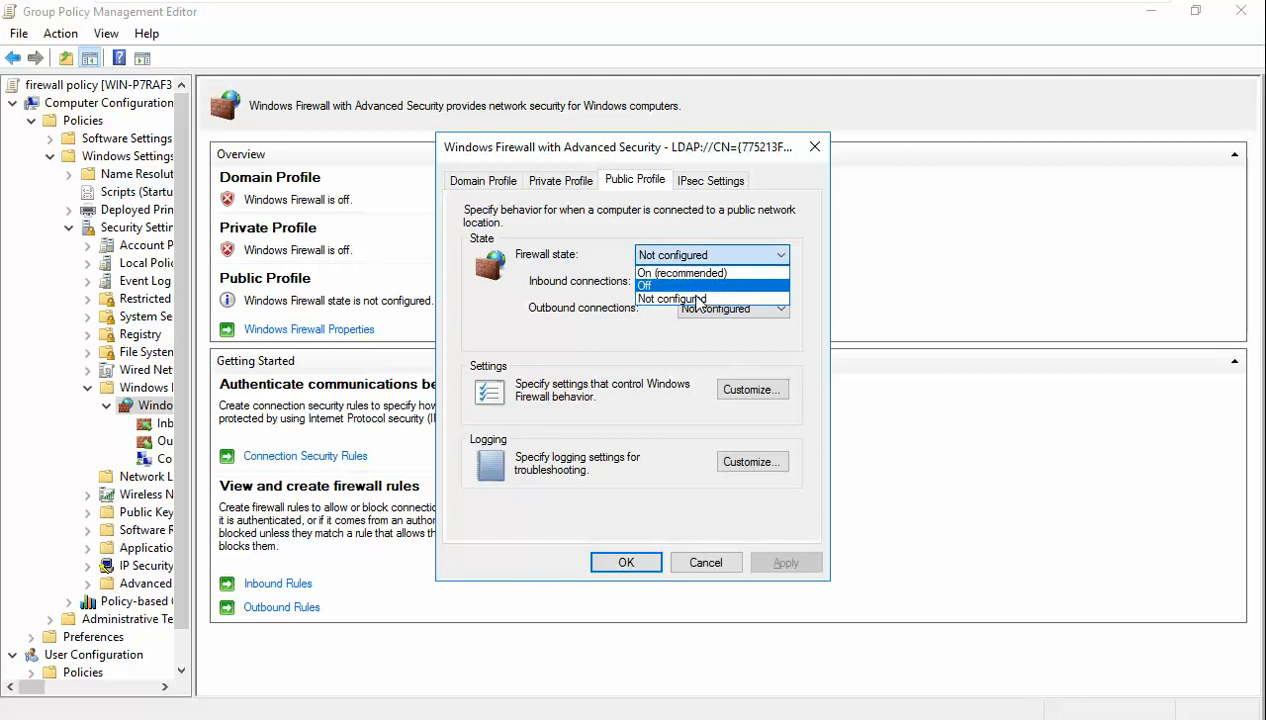
left_click(690, 287)
left_click(806, 564)
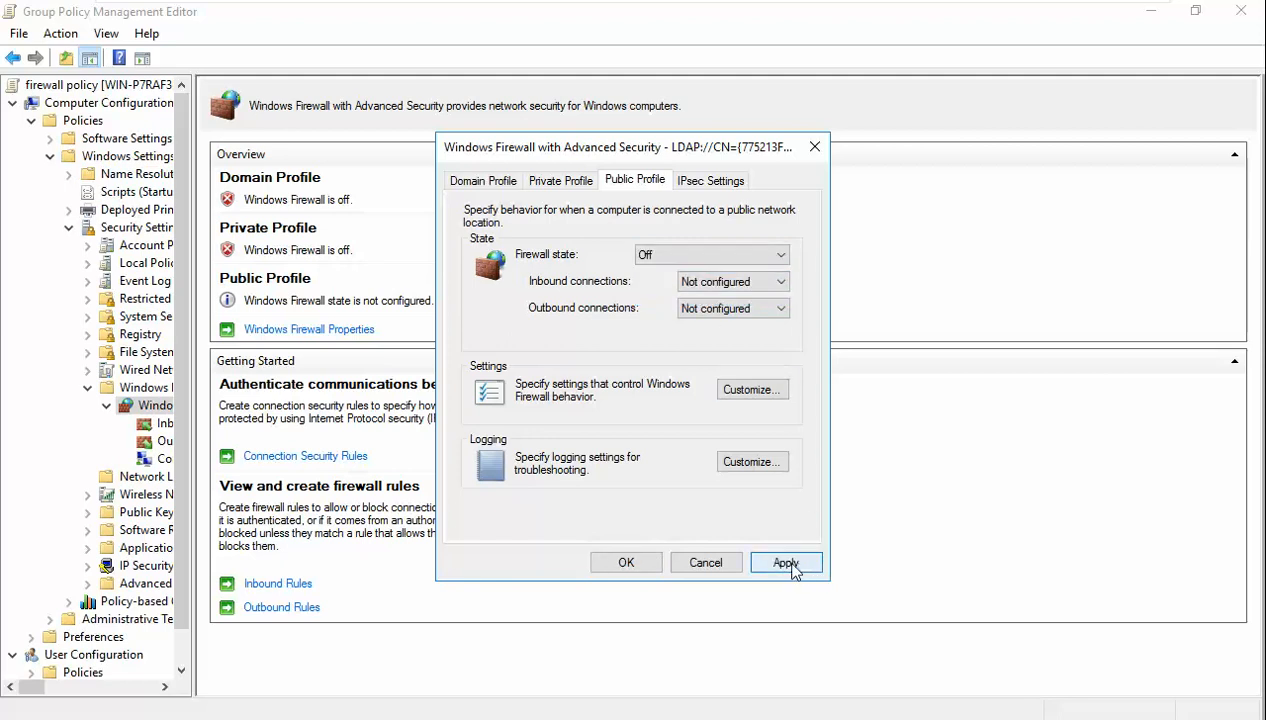
left_click(626, 563)
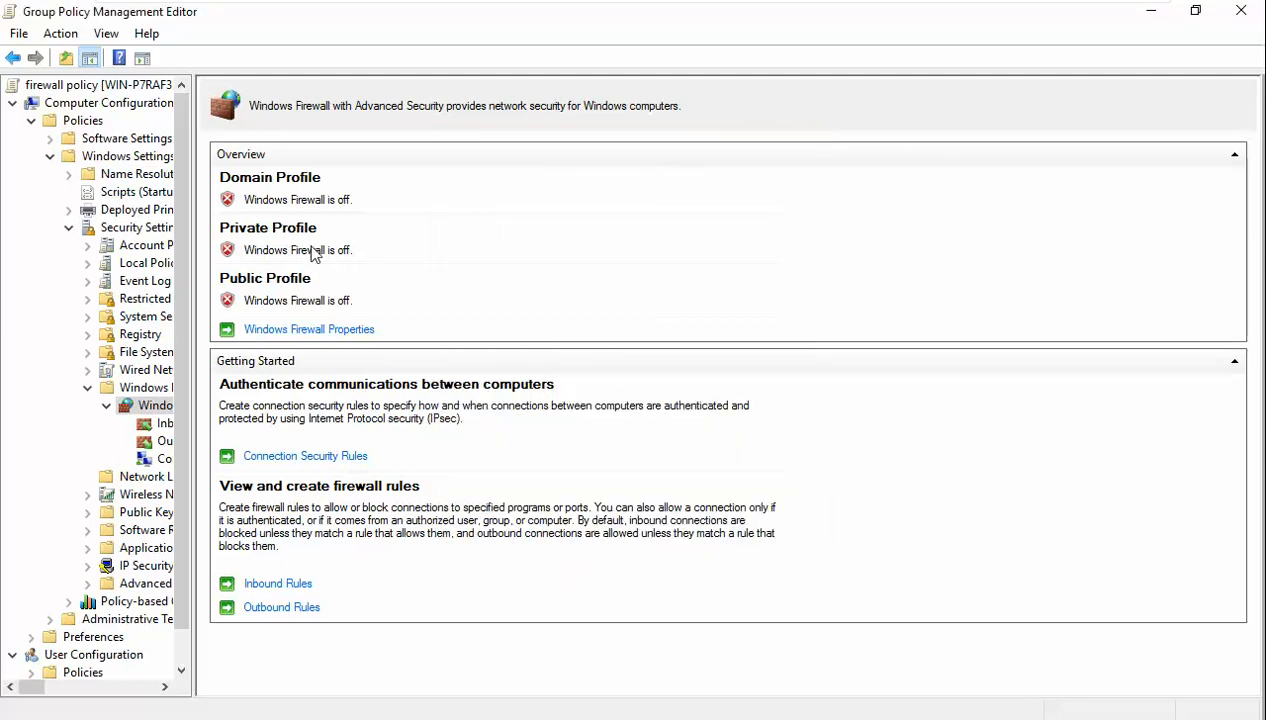
- Rerun gpupdate /force on the server, then switch to the Windows 7 client VM
left_click(313, 714)
key("Up")
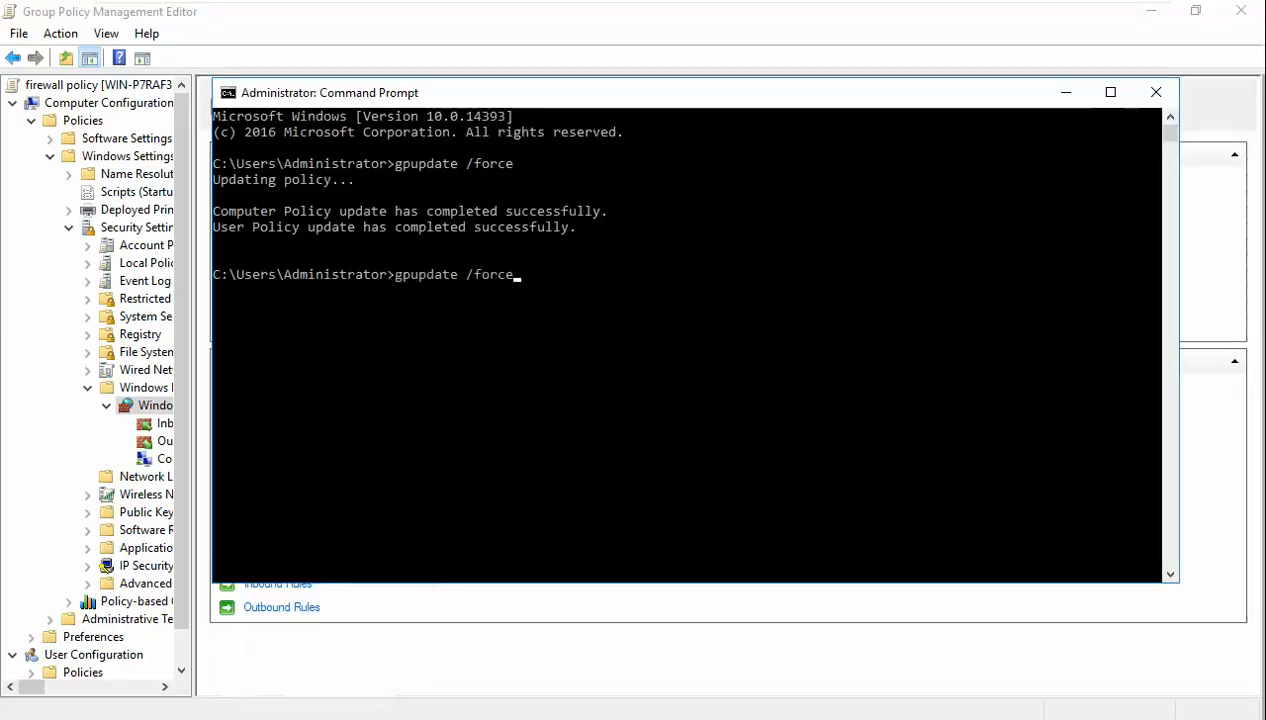
key("Return")
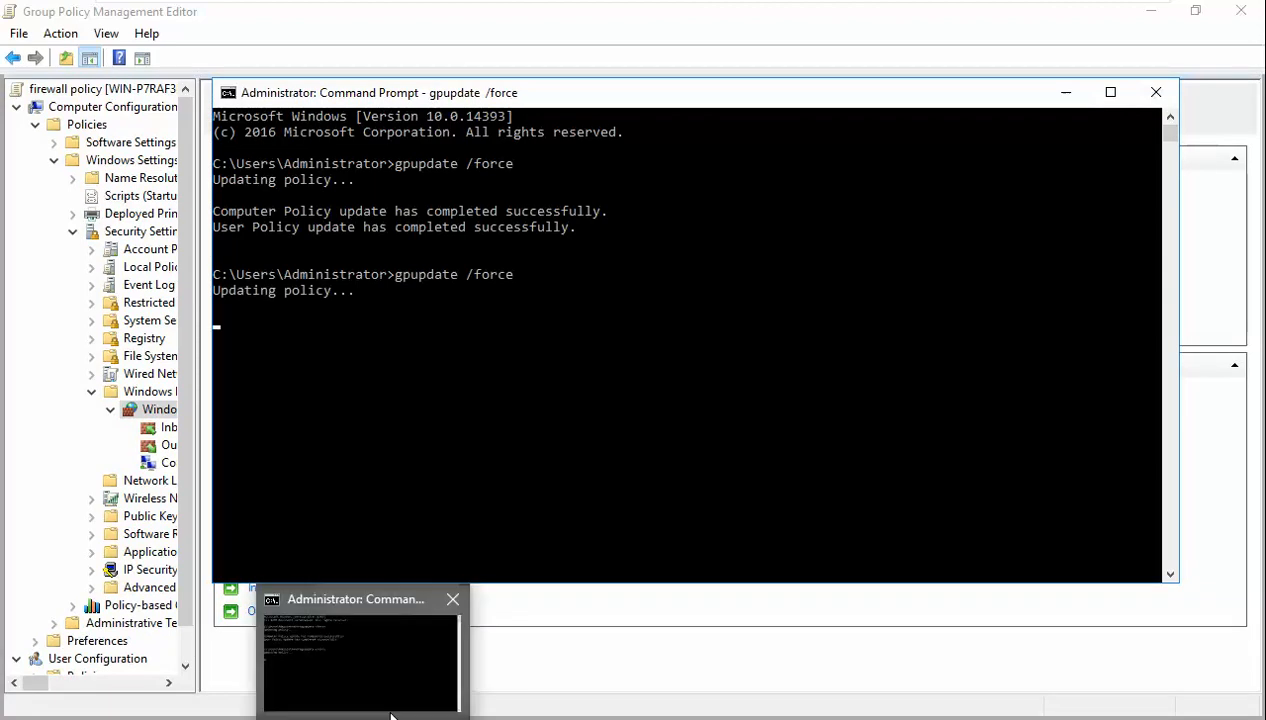
mouse_move(652, 8)
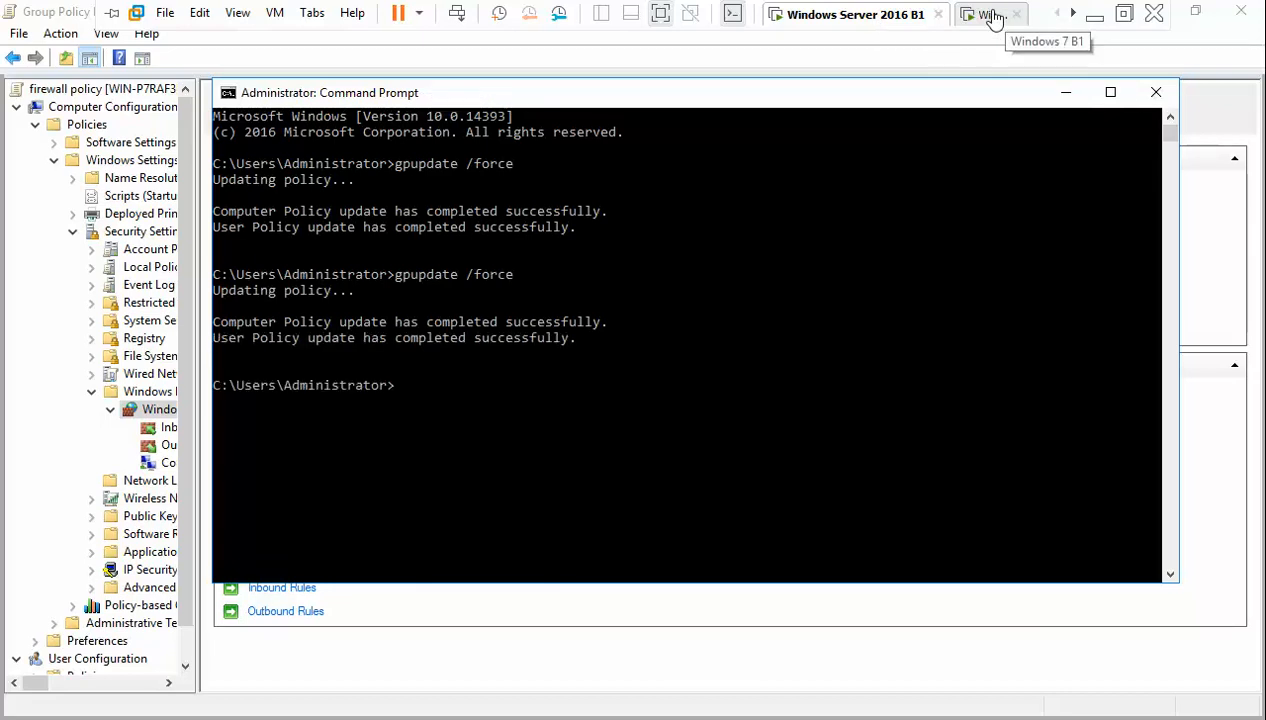
left_click(990, 15)
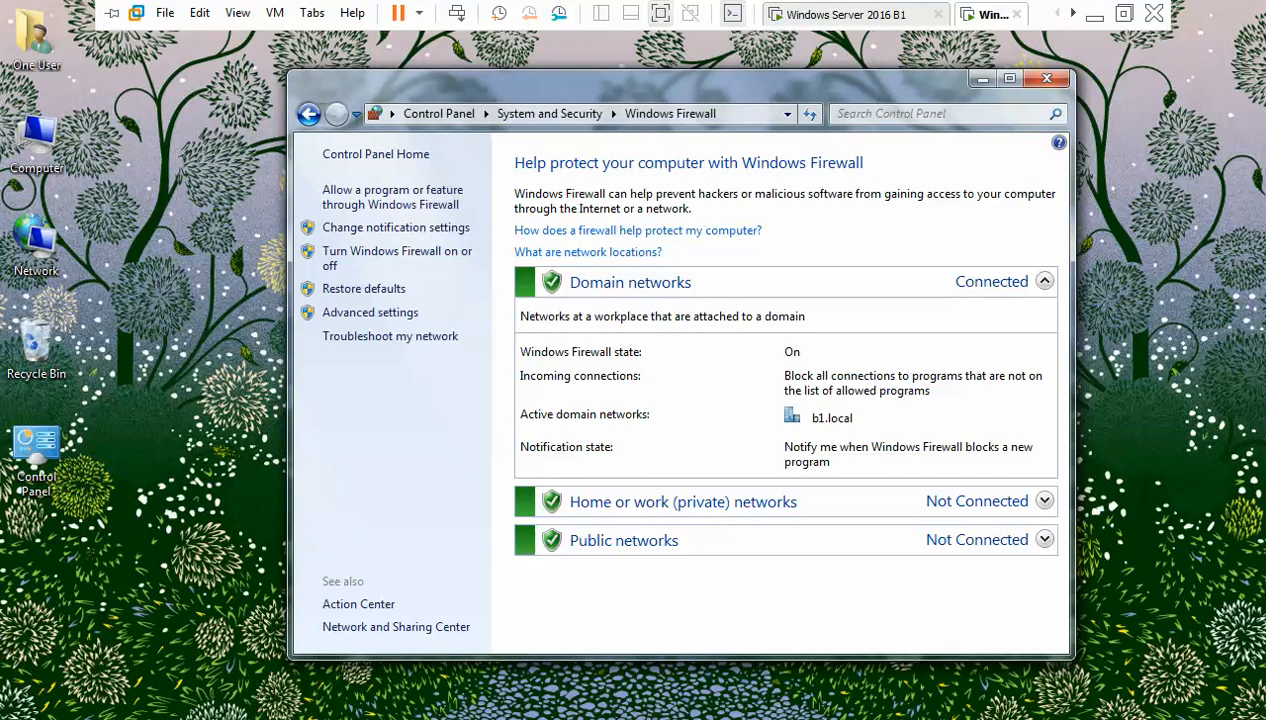
- Open cmd on the Windows 7 client and run gpupdate
left_click(26, 717)
type("cmd")
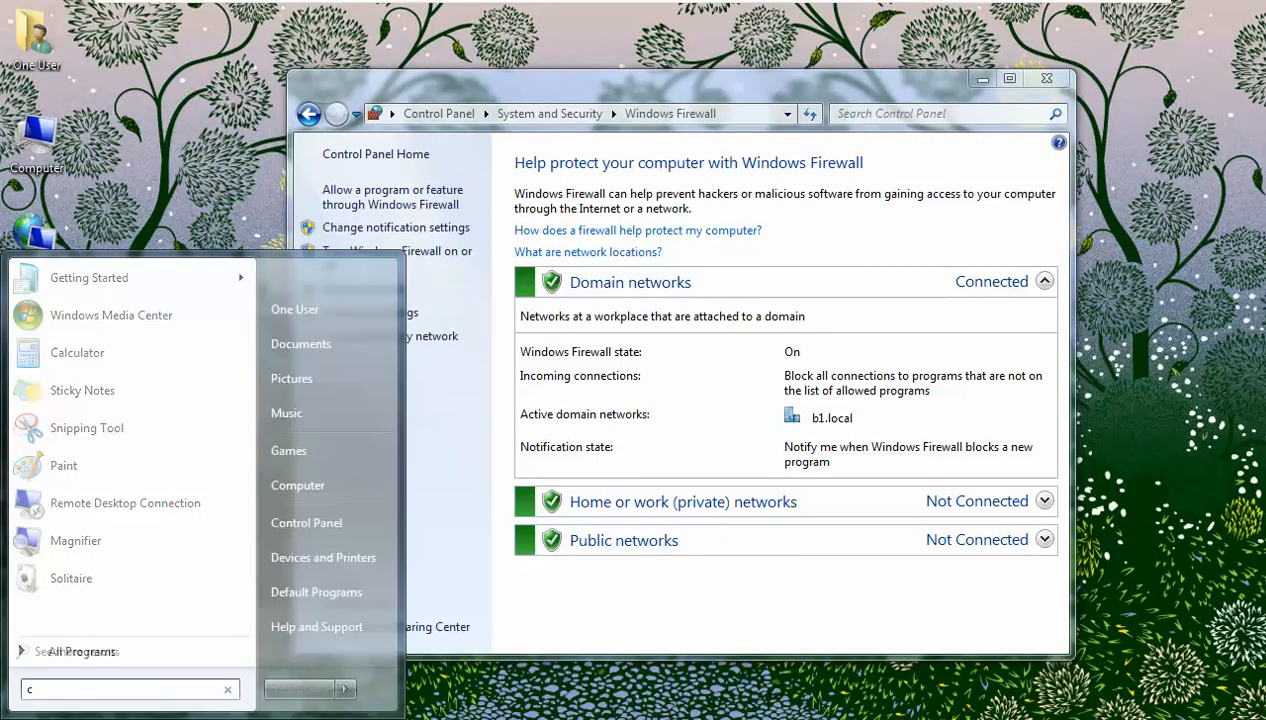
key("Return")
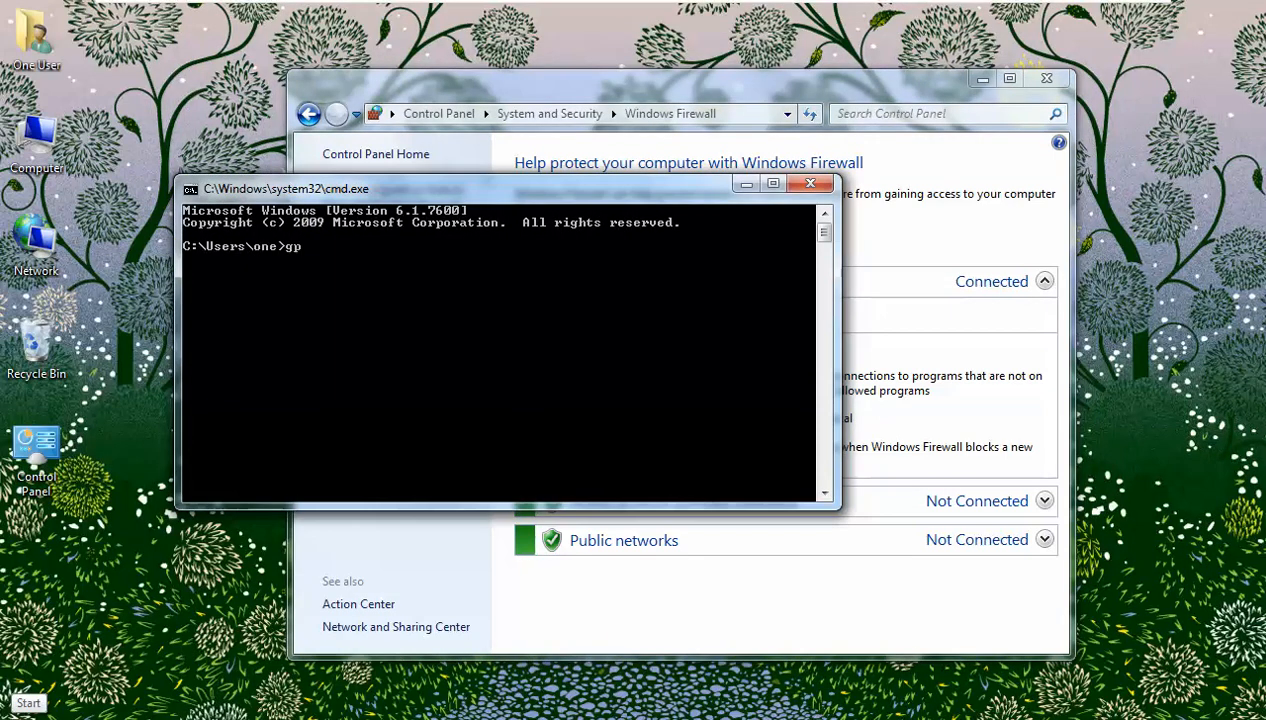
type("gpupdate")
key("Return")
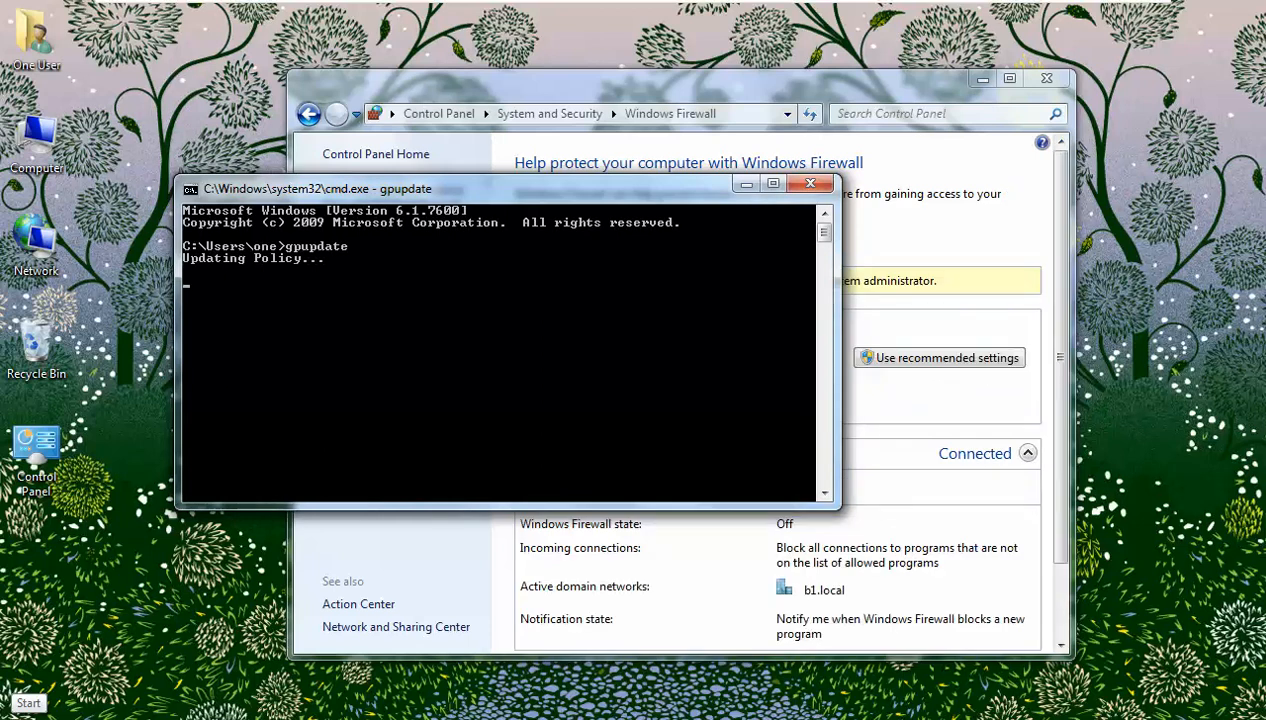
- Arrange windows to confirm the firewall now shows Off, then return to the server VM
left_click(570, 83)
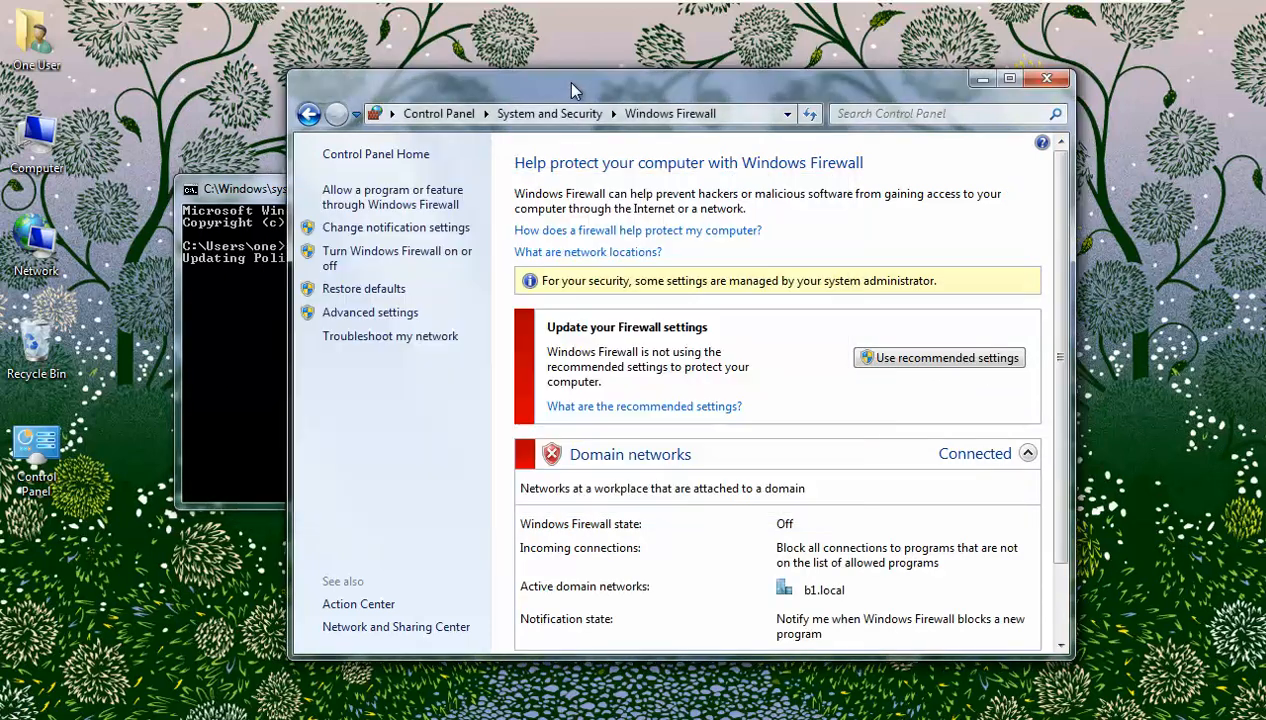
left_click_drag(560, 90, 680, 23)
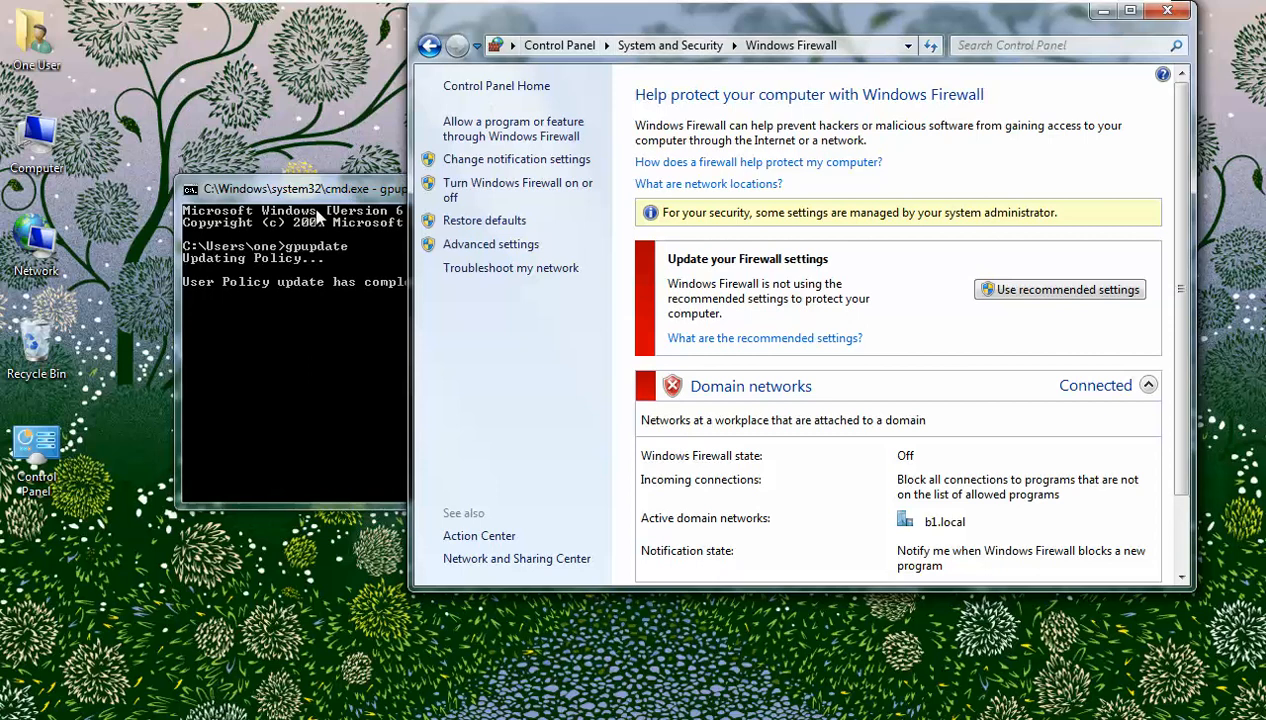
left_click_drag(326, 202, 170, 116)
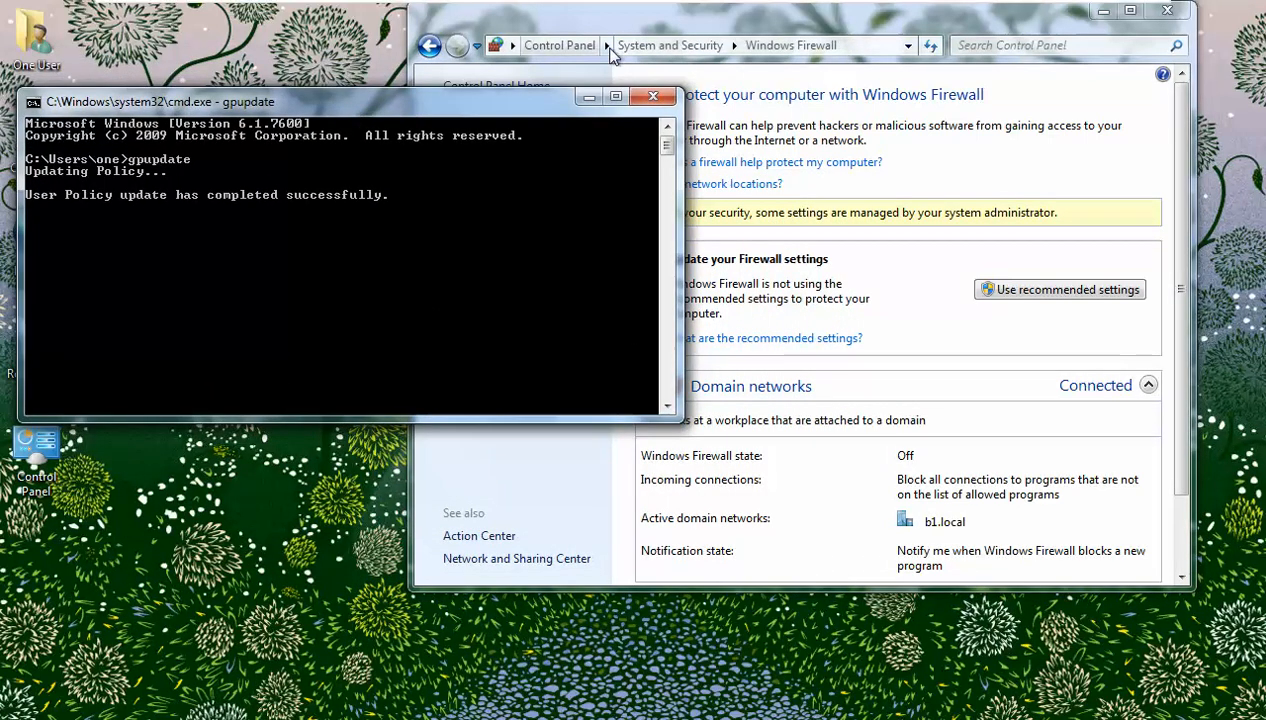
left_click(581, 22)
left_click_drag(581, 22, 630, 23)
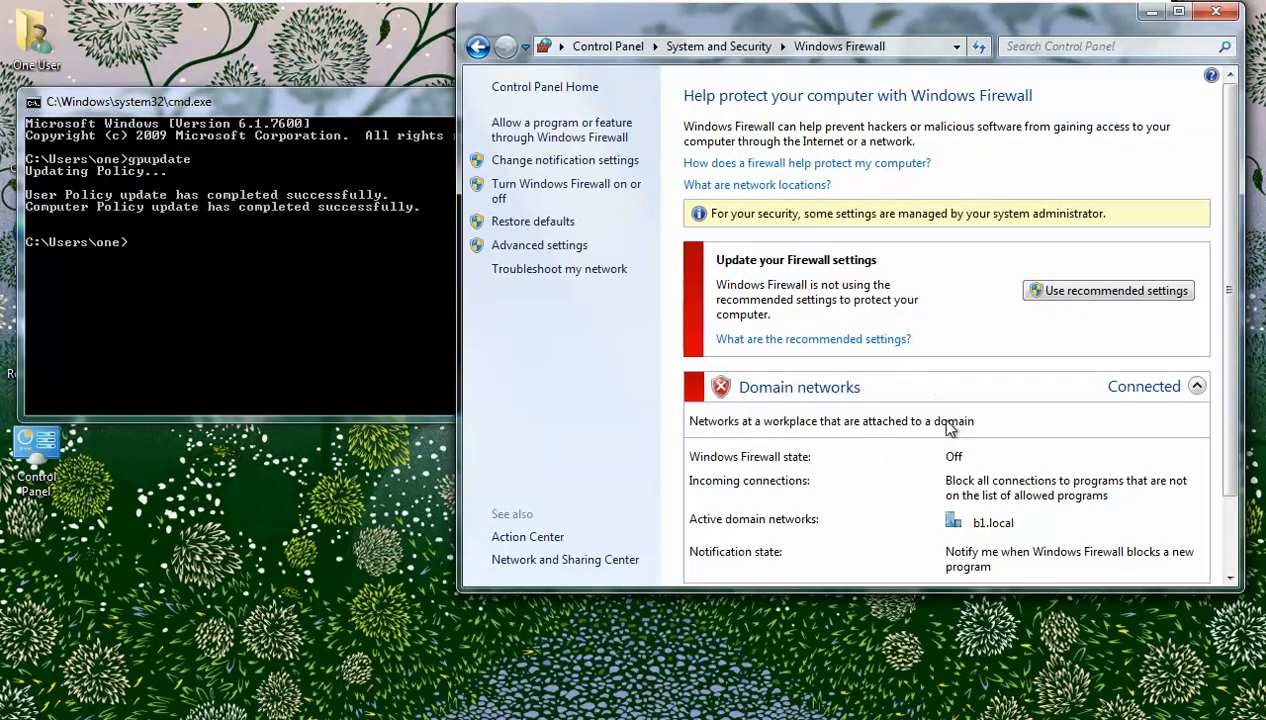
scroll(903, 420, "down", 2)
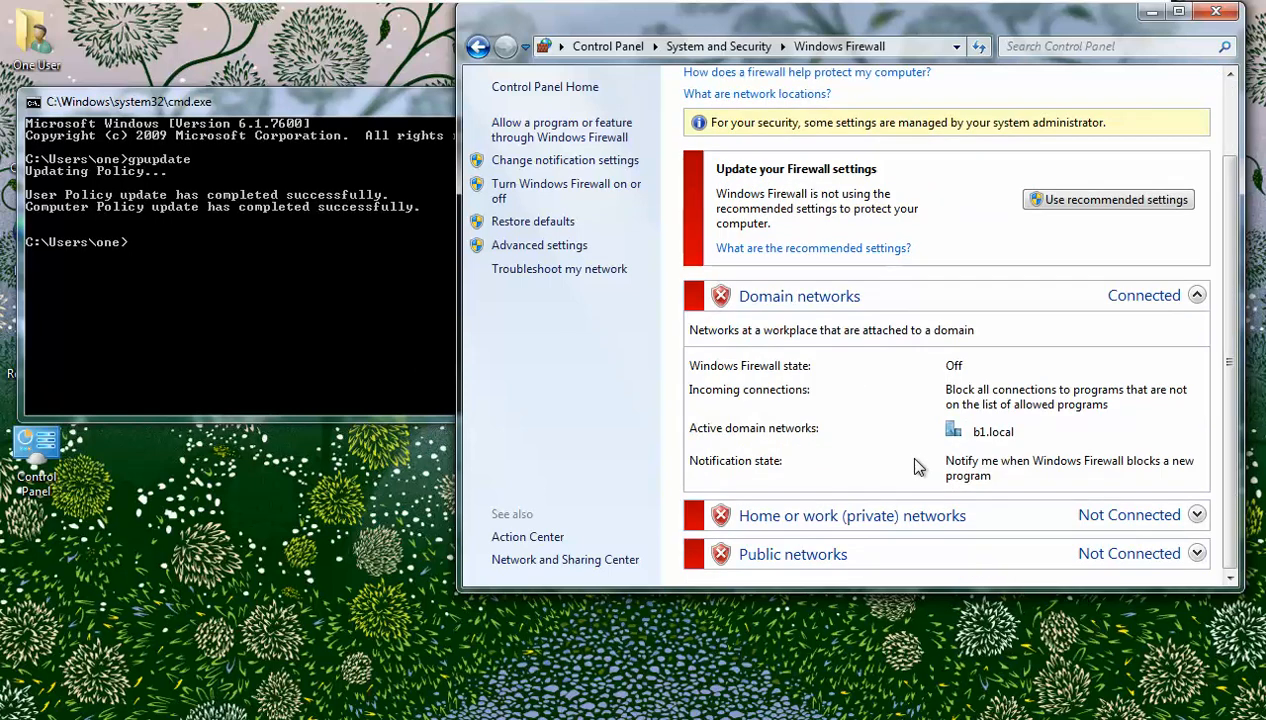
mouse_move(641, 8)
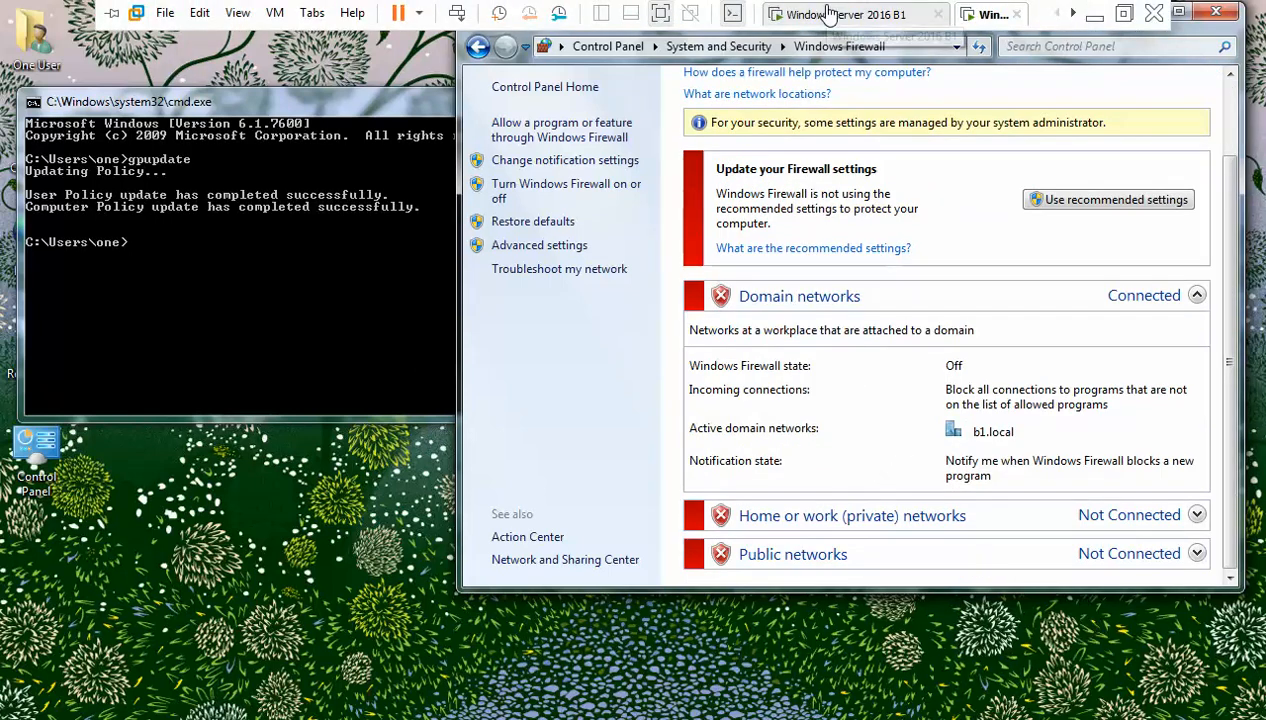
left_click(829, 14)
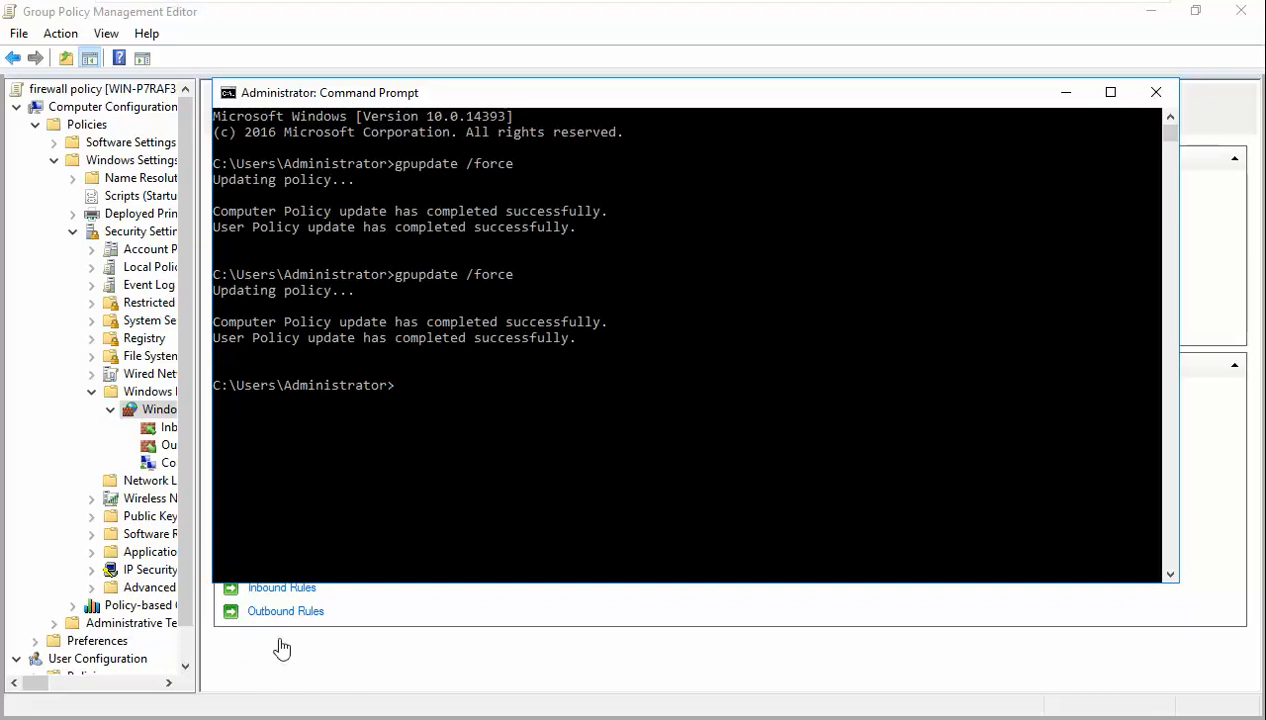
- Delete the firewall policy link under b1.local, leaving the GPO itself in place
left_click(363, 648)
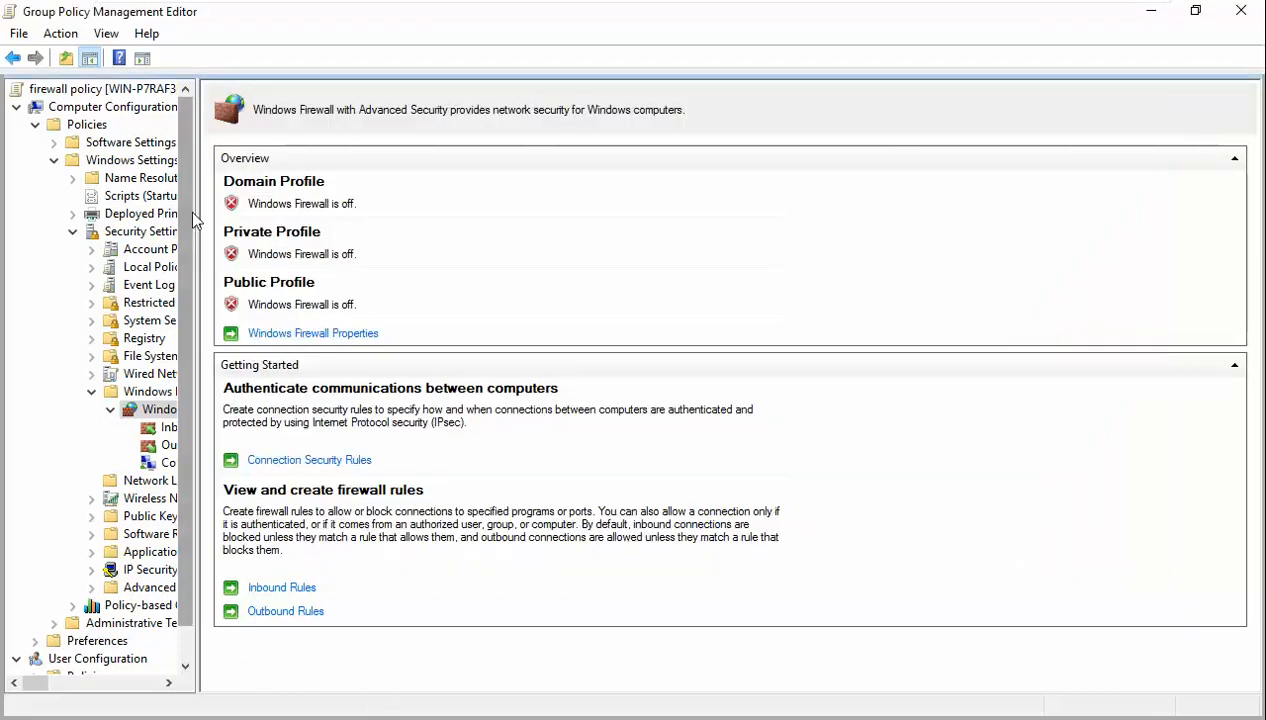
left_click_drag(198, 212, 392, 214)
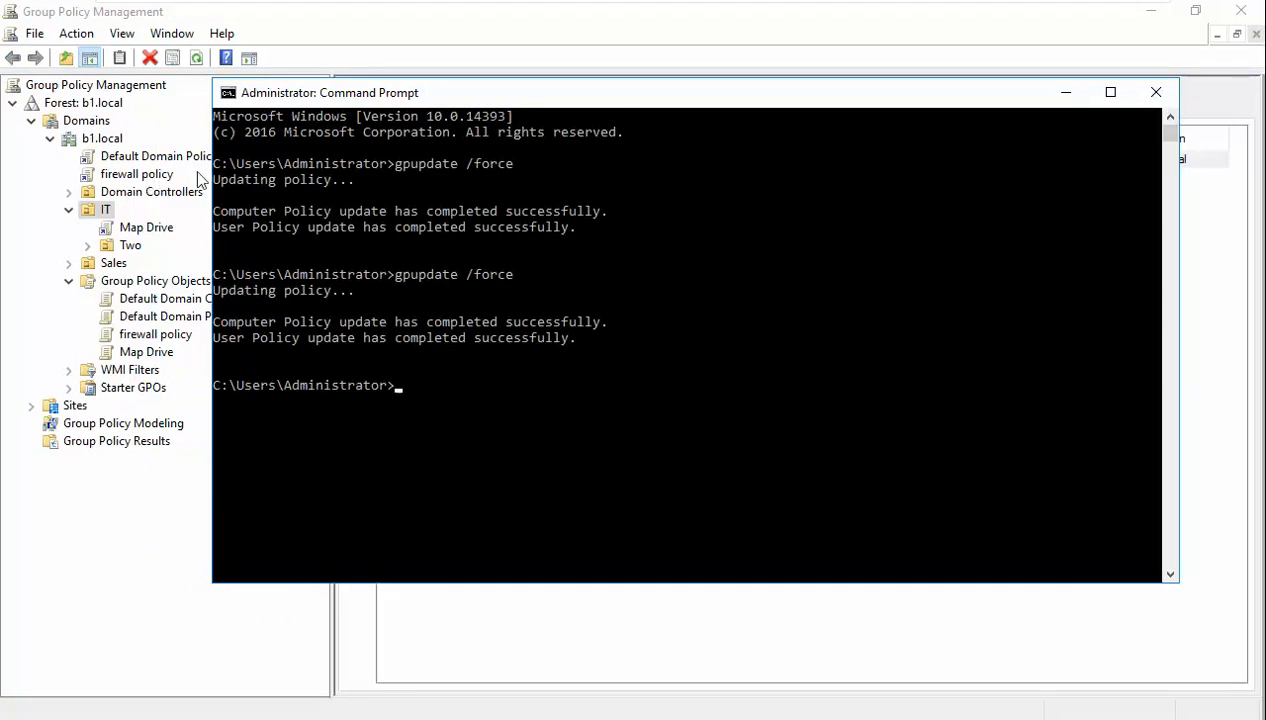
left_click_drag(258, 93, 376, 93)
left_click(147, 172)
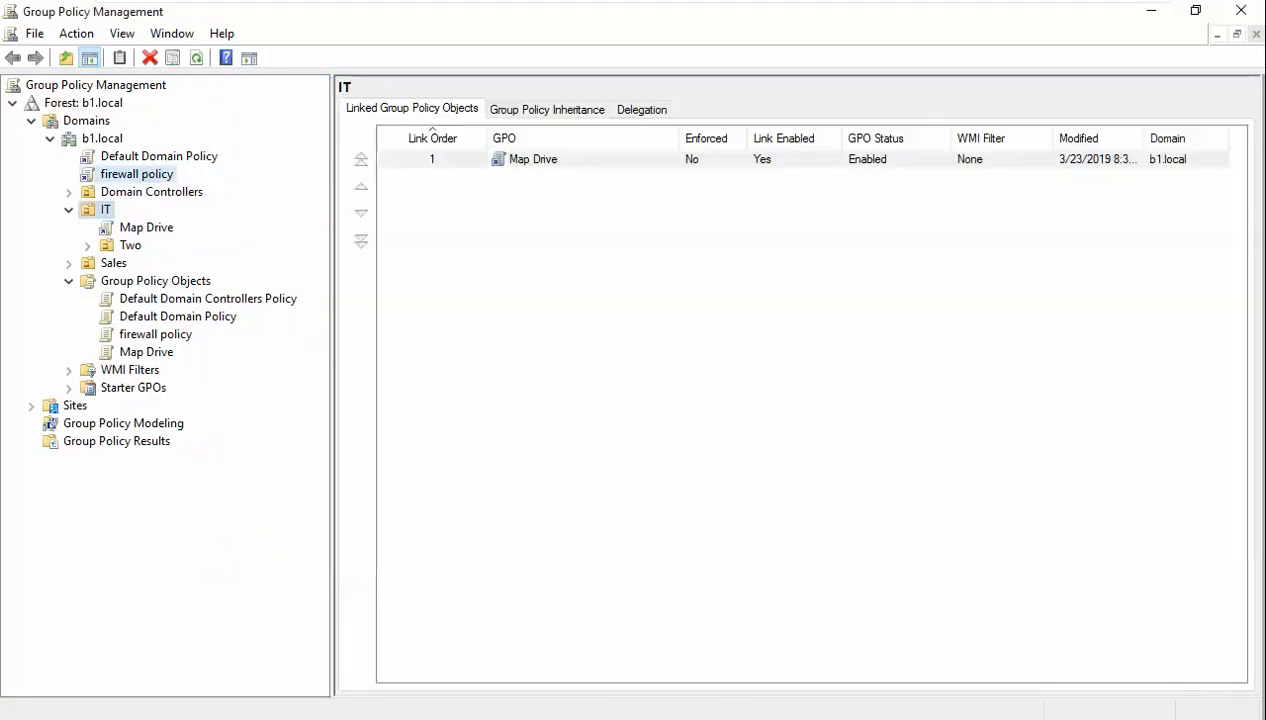
right_click(152, 176)
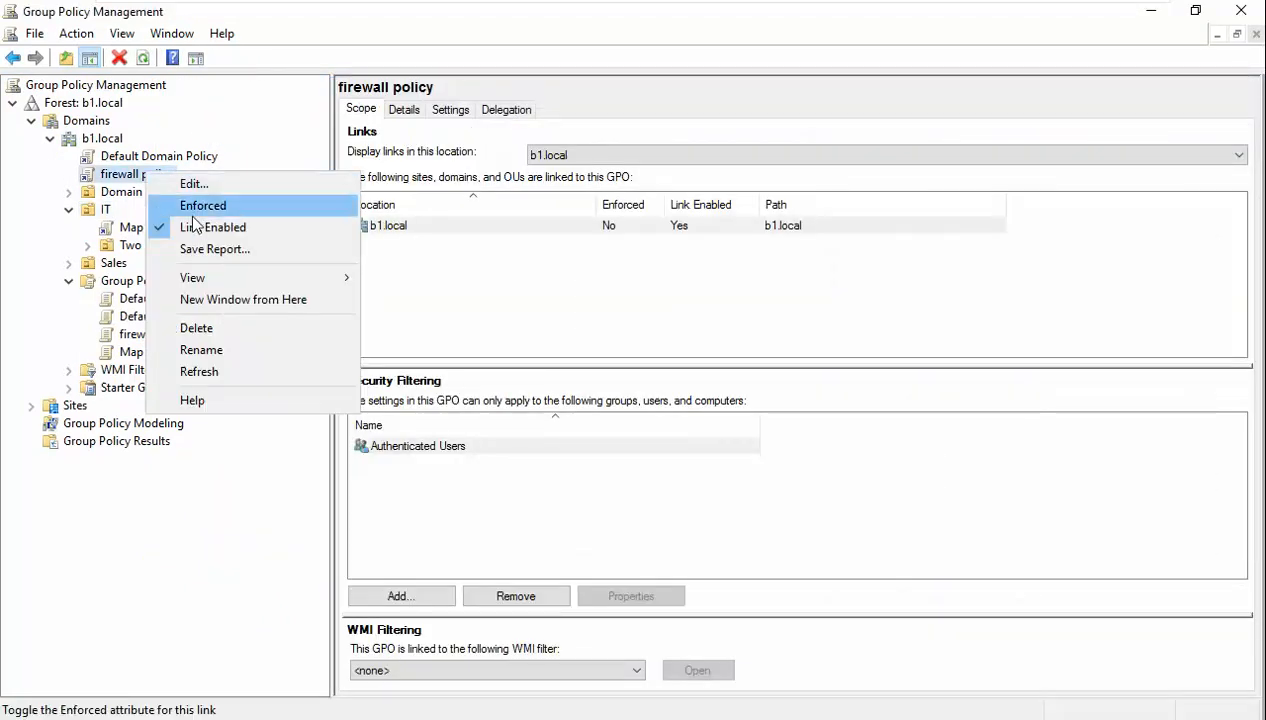
left_click(230, 328)
left_click(617, 413)
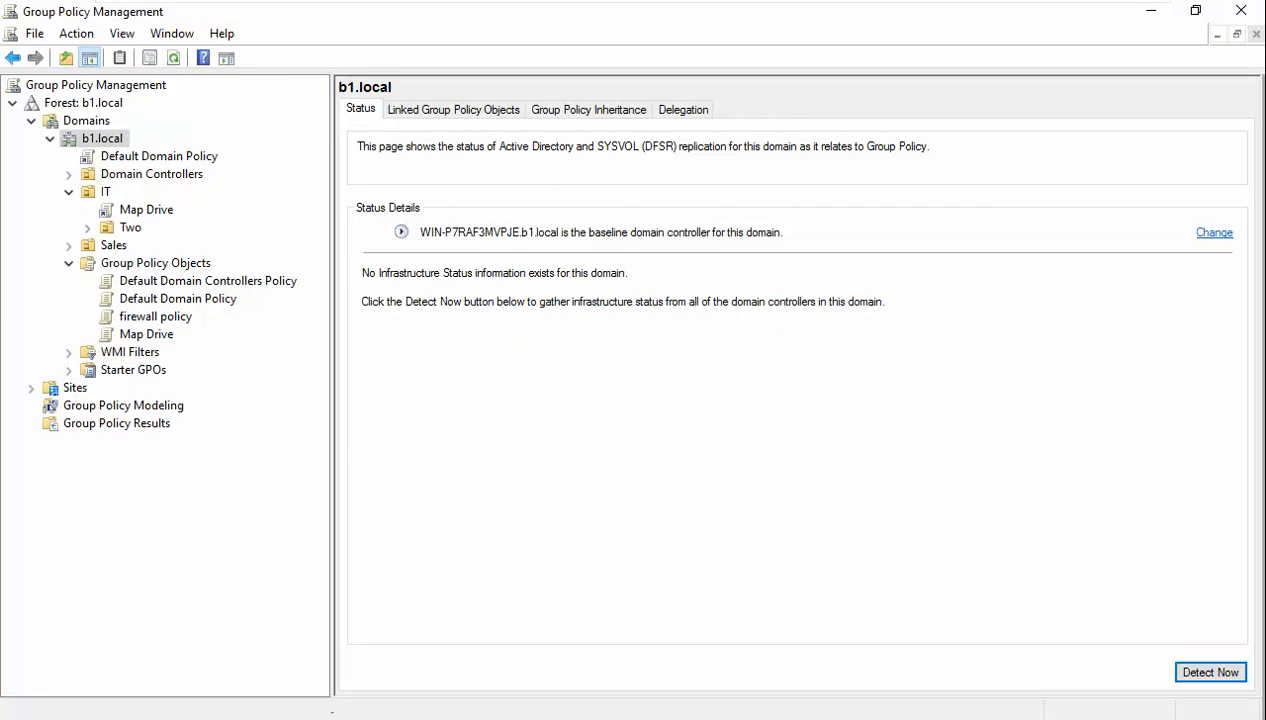
left_click(328, 717)
- Rerun gpupdate /force on the domain controller, then switch to the Windows 7 client
key("Up")
key("Return")
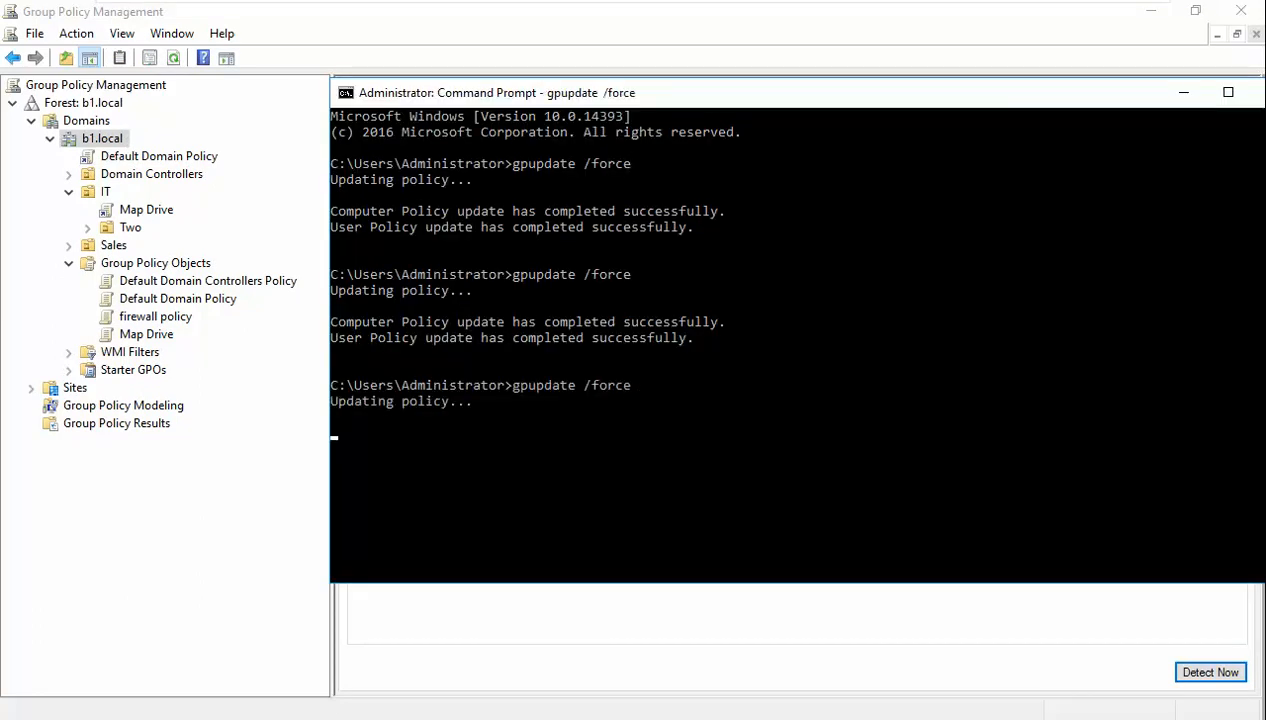
mouse_move(773, 8)
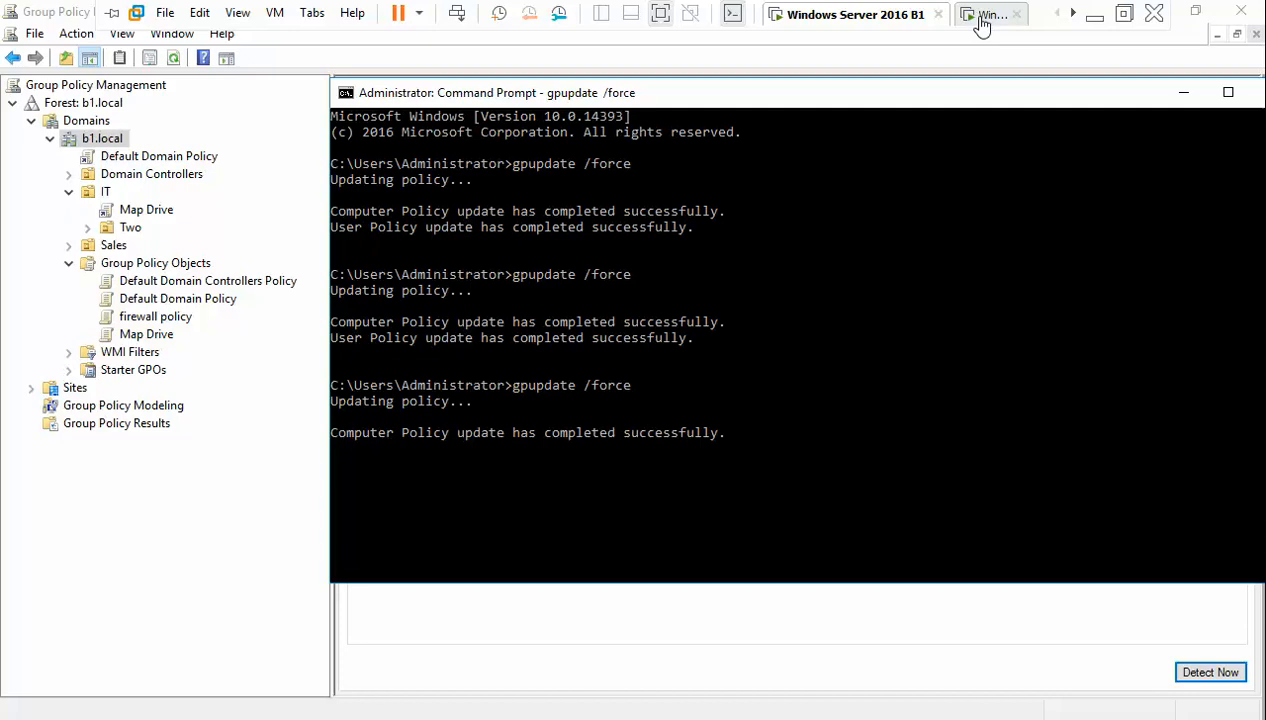
left_click(980, 16)
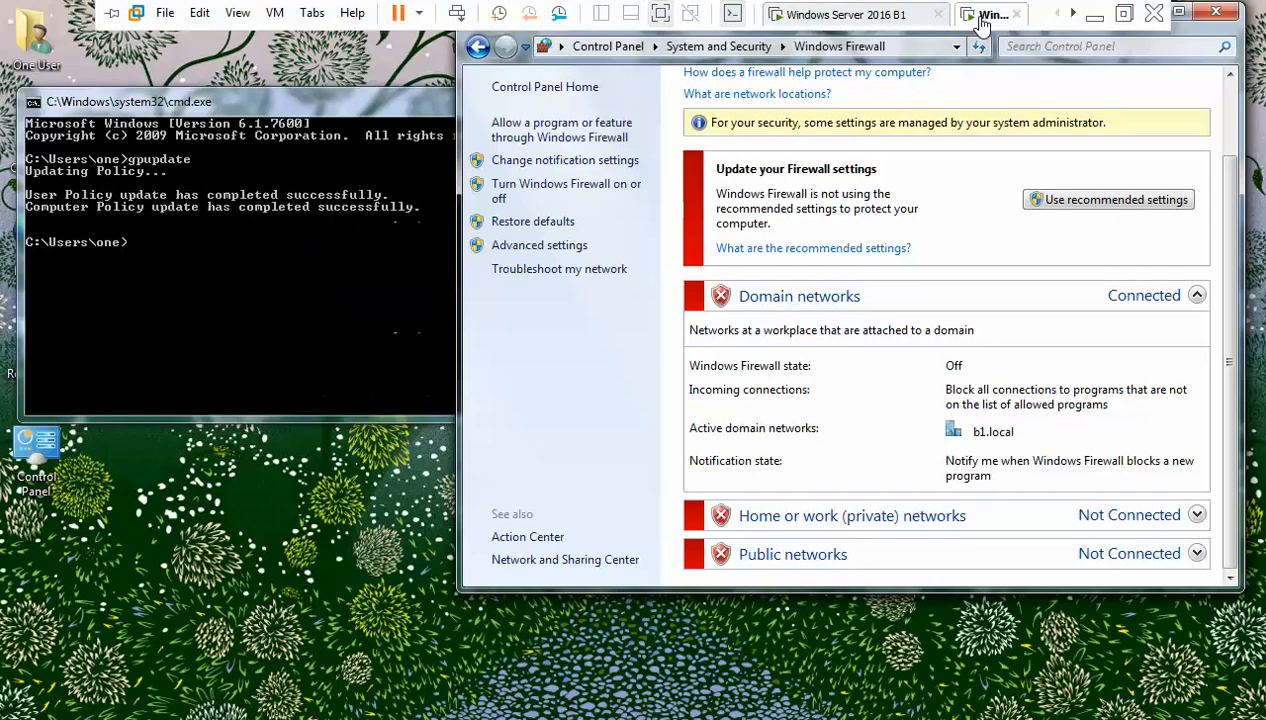
- Rerun gpupdate on the Windows 7 client, check the firewall shows On, and return to the server
left_click(196, 296)
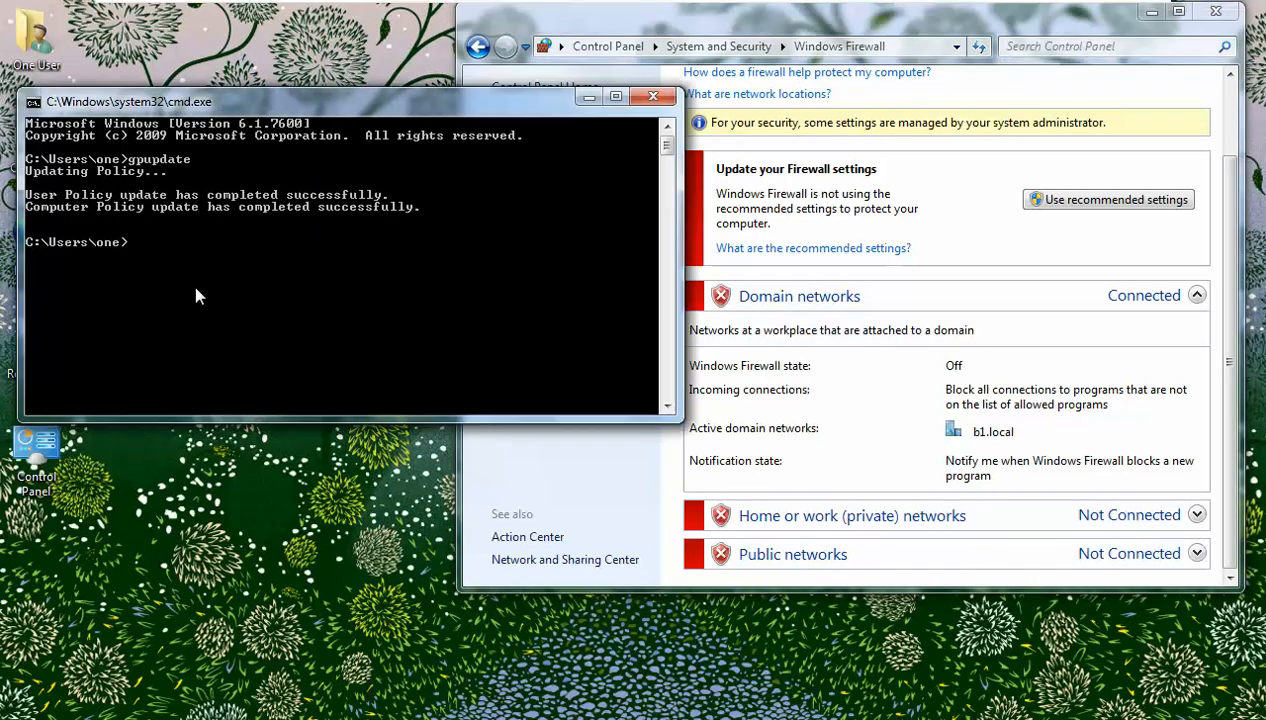
key("Up")
key("Return")
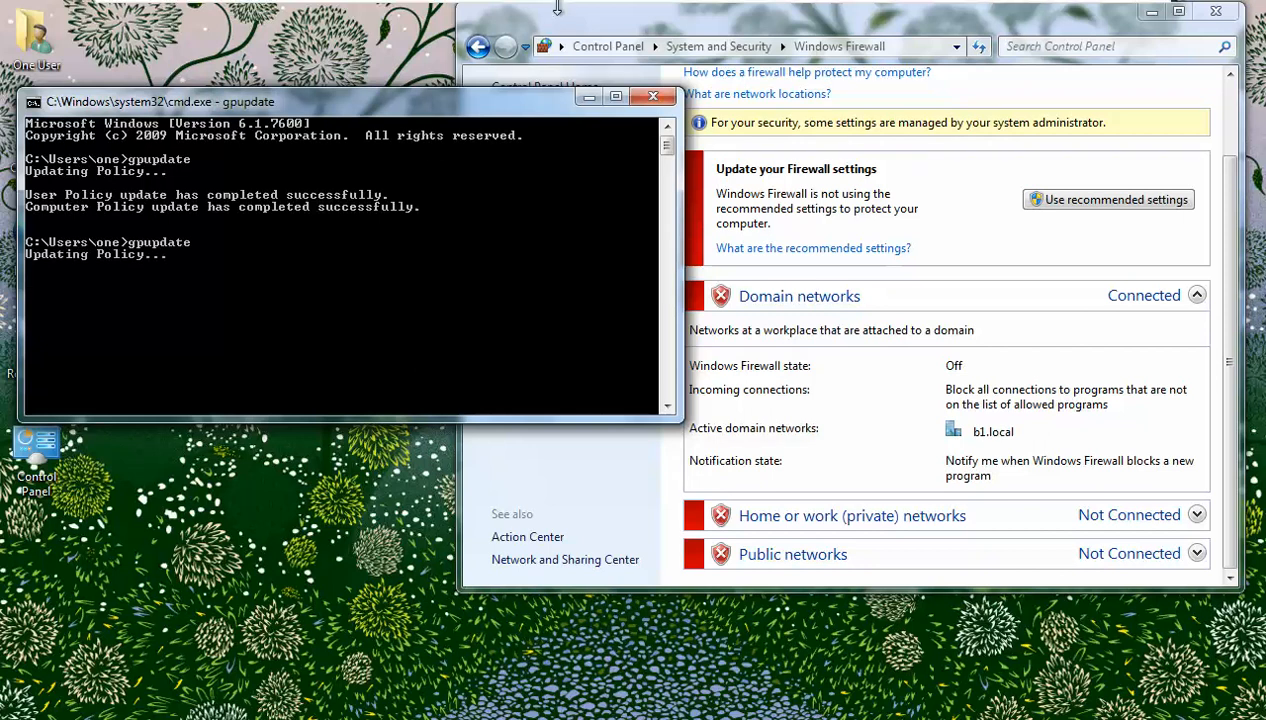
left_click(565, 27)
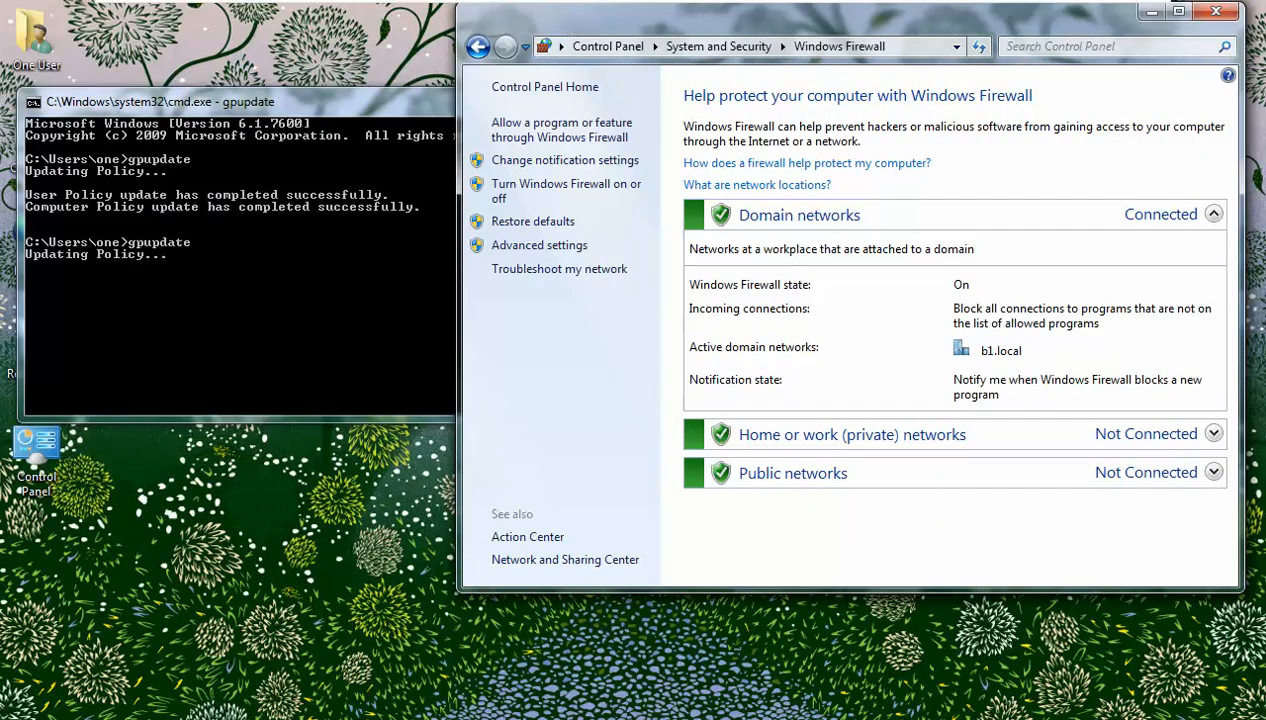
left_click(858, 14)
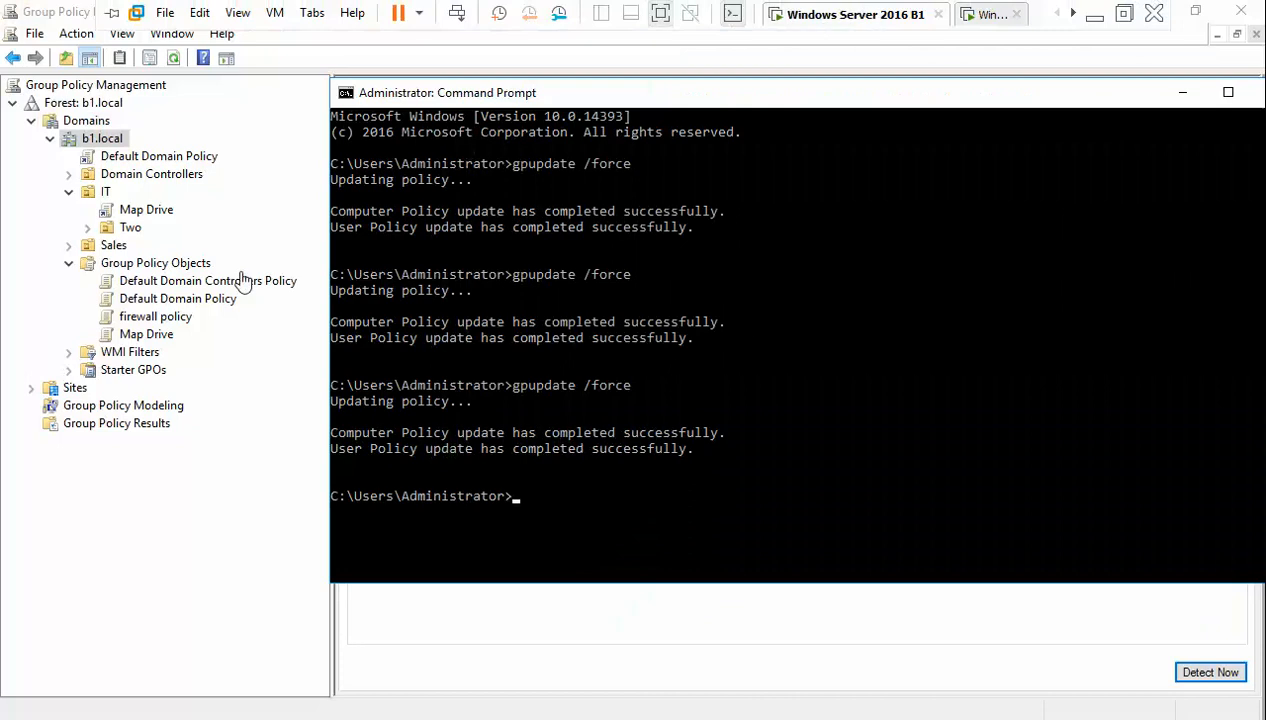
- Link the existing firewall policy GPO to the IT OU
right_click(91, 190)
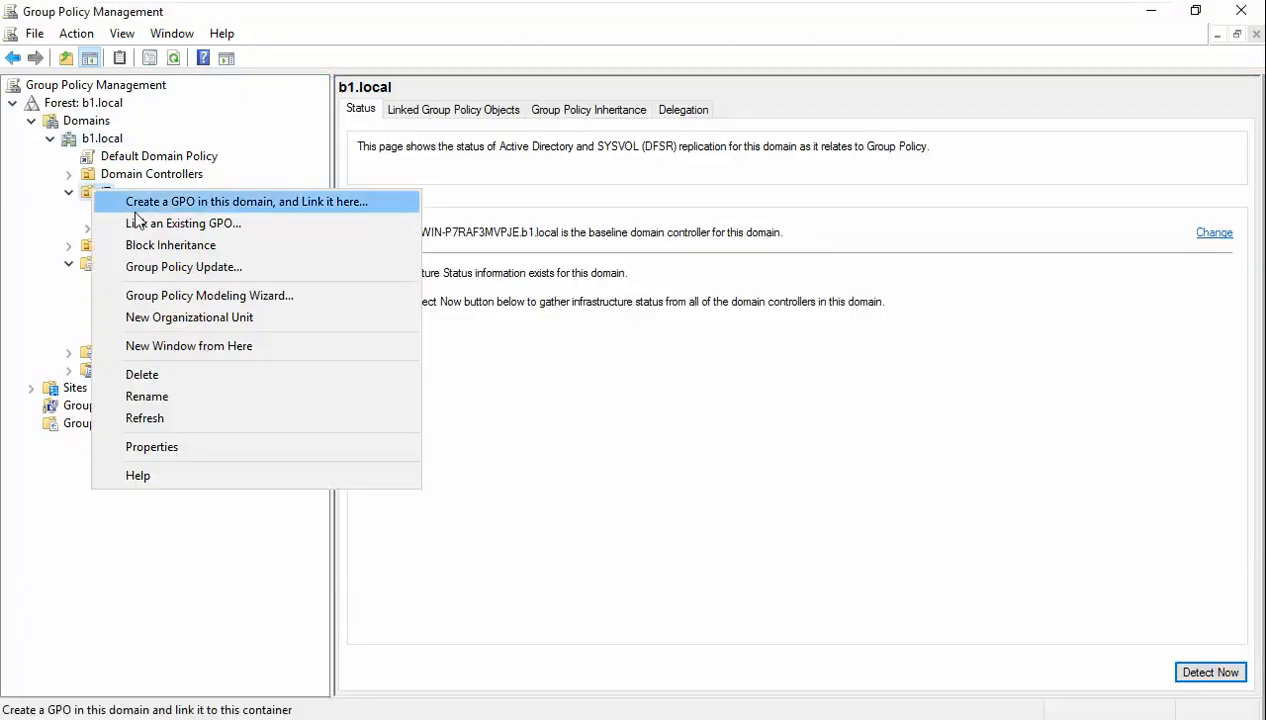
left_click(175, 223)
left_click(500, 344)
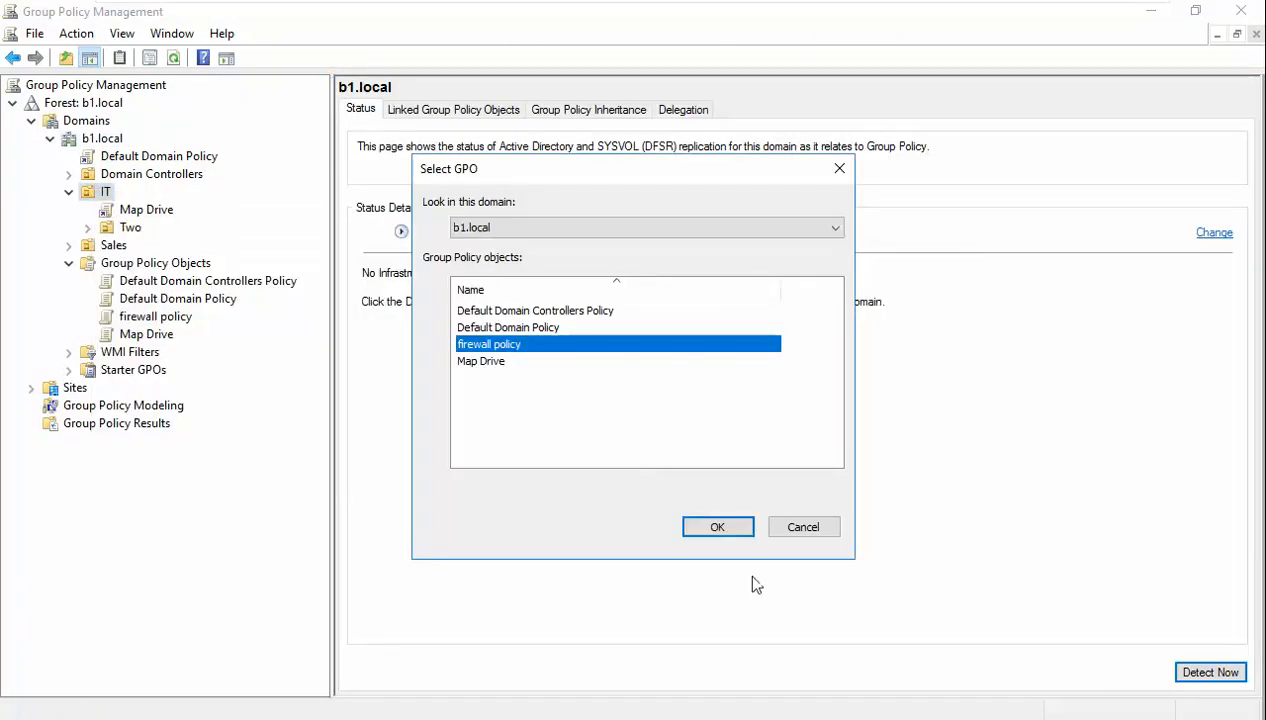
left_click(700, 527)
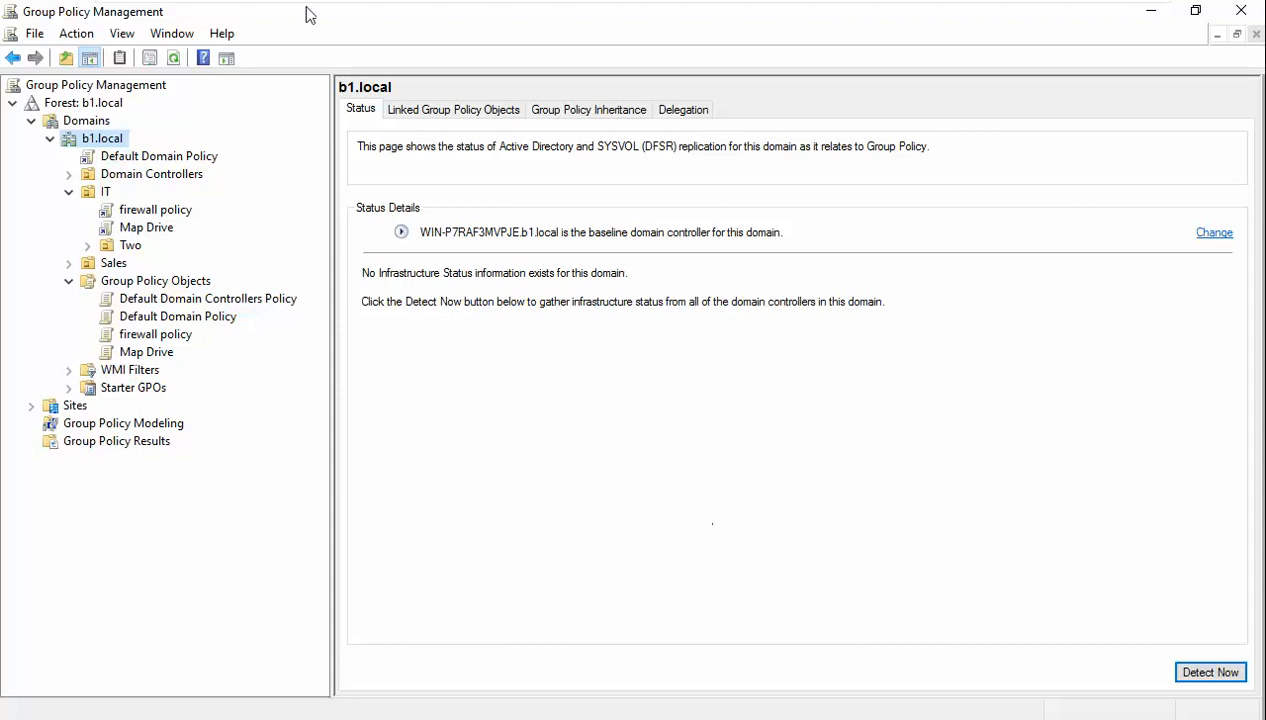
- Rerun gpupdate /force in the server's Command Prompt
left_click(408, 714)
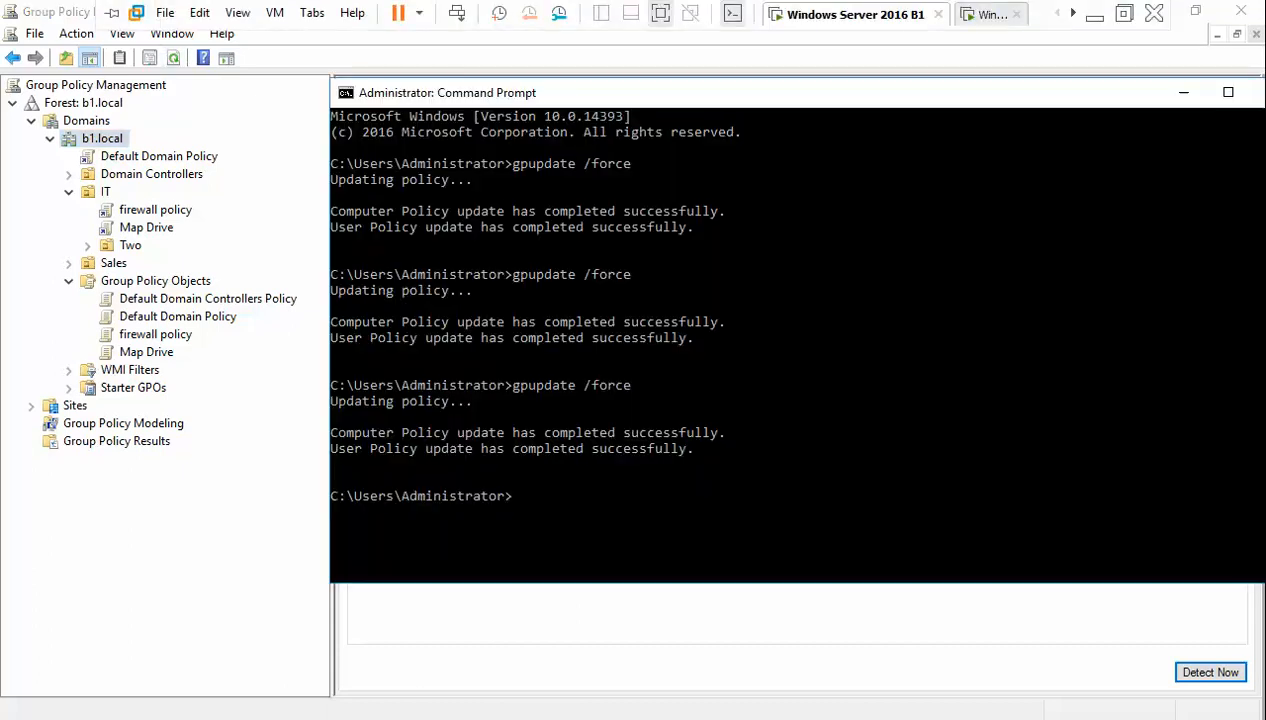
key("Up")
key("Return")
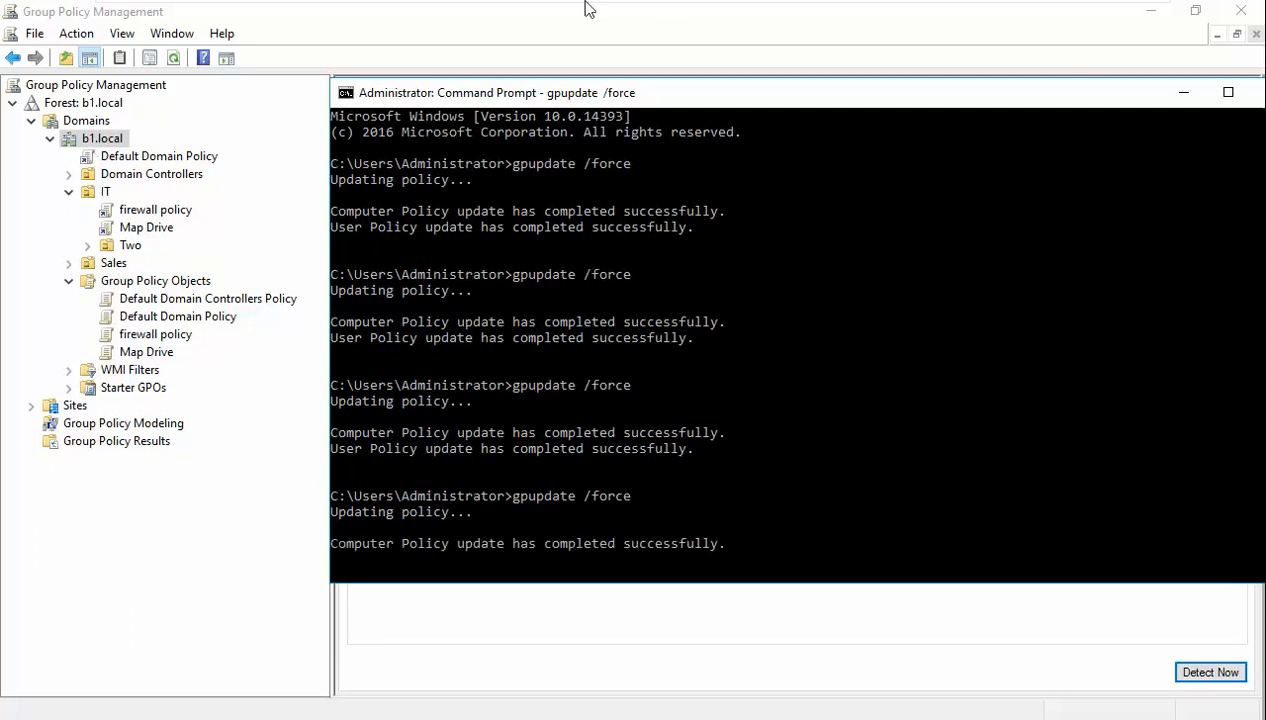
mouse_move(584, 8)
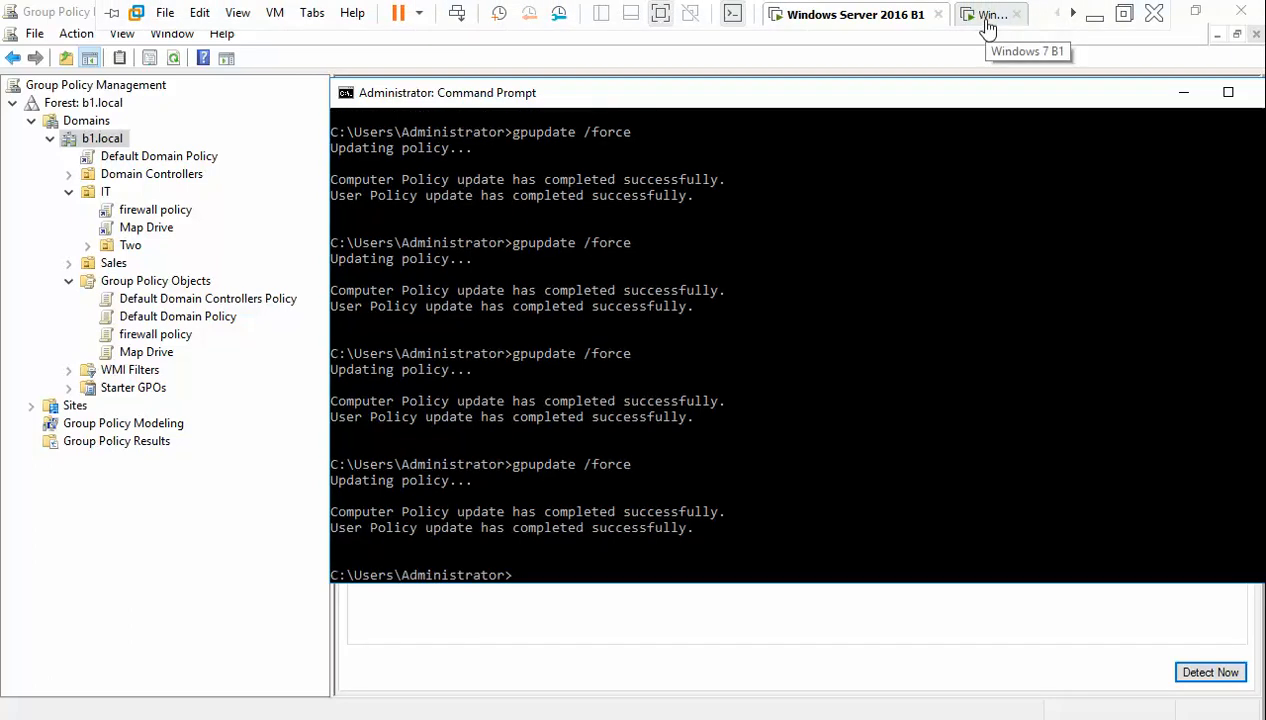
- On the Windows 7 client, rerun gpupdate and refresh the desktop three times
left_click(987, 21)
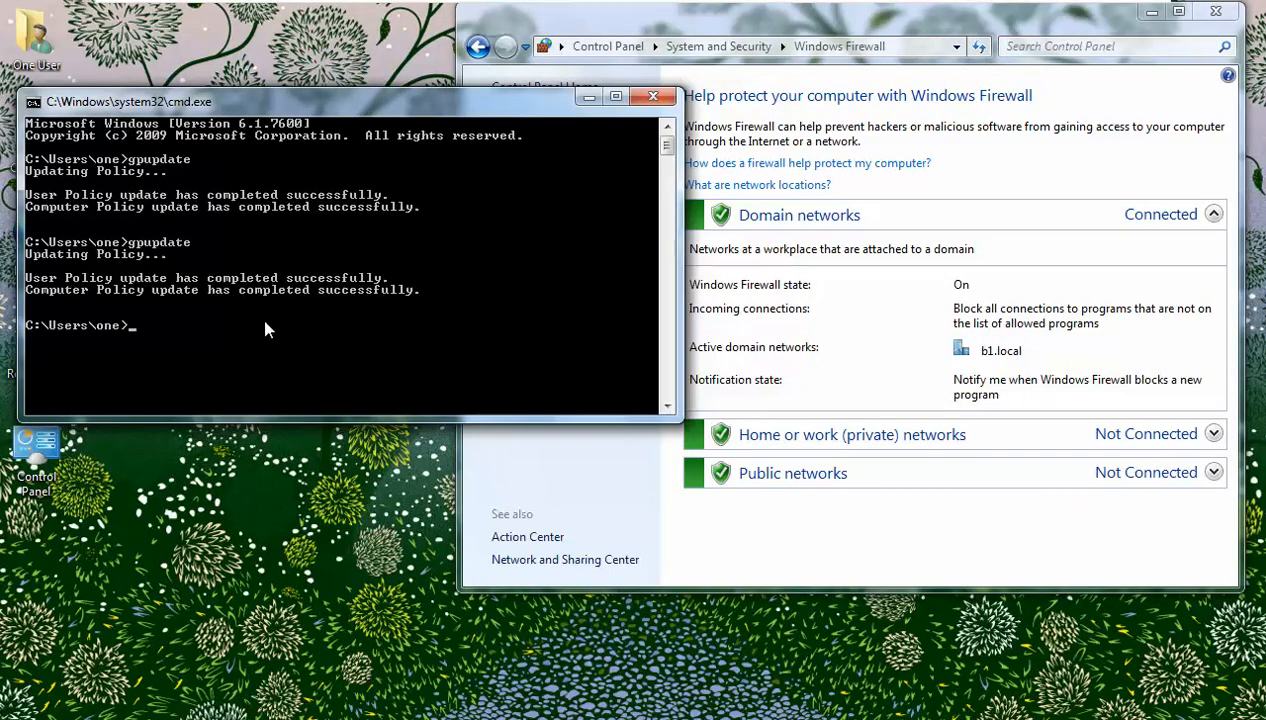
key("Up")
key("Return")
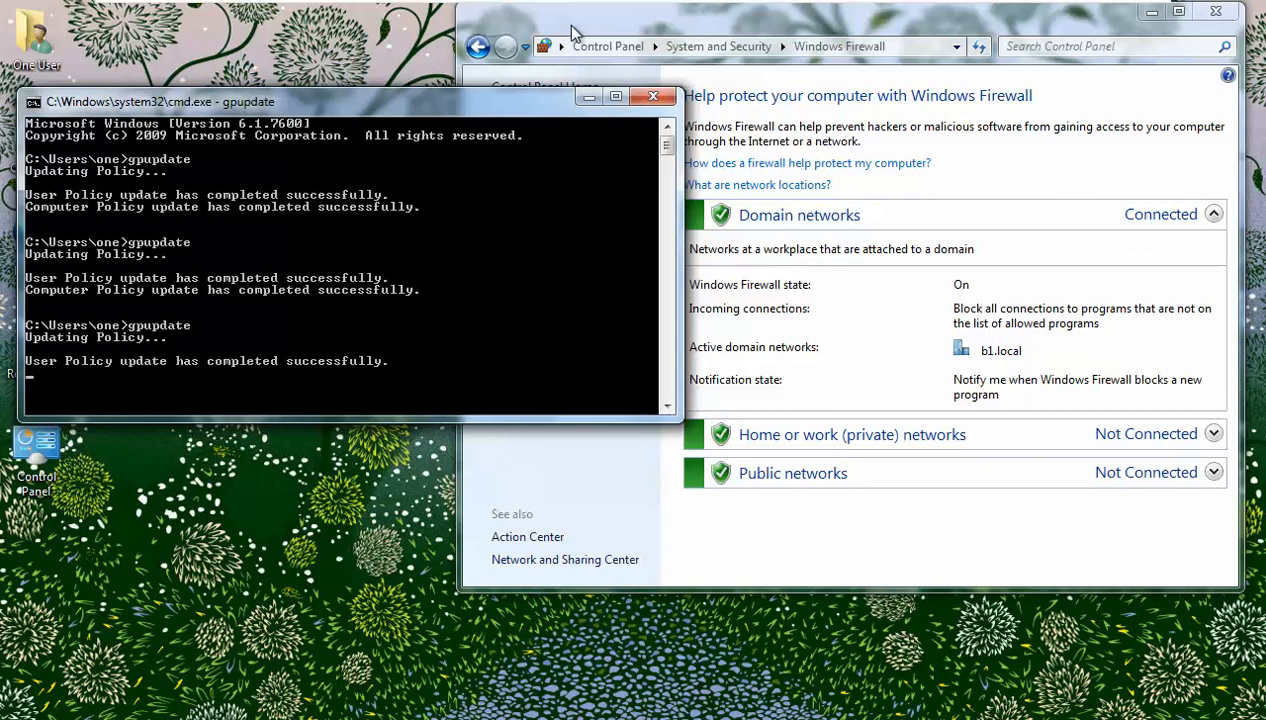
right_click(310, 44)
left_click(364, 92)
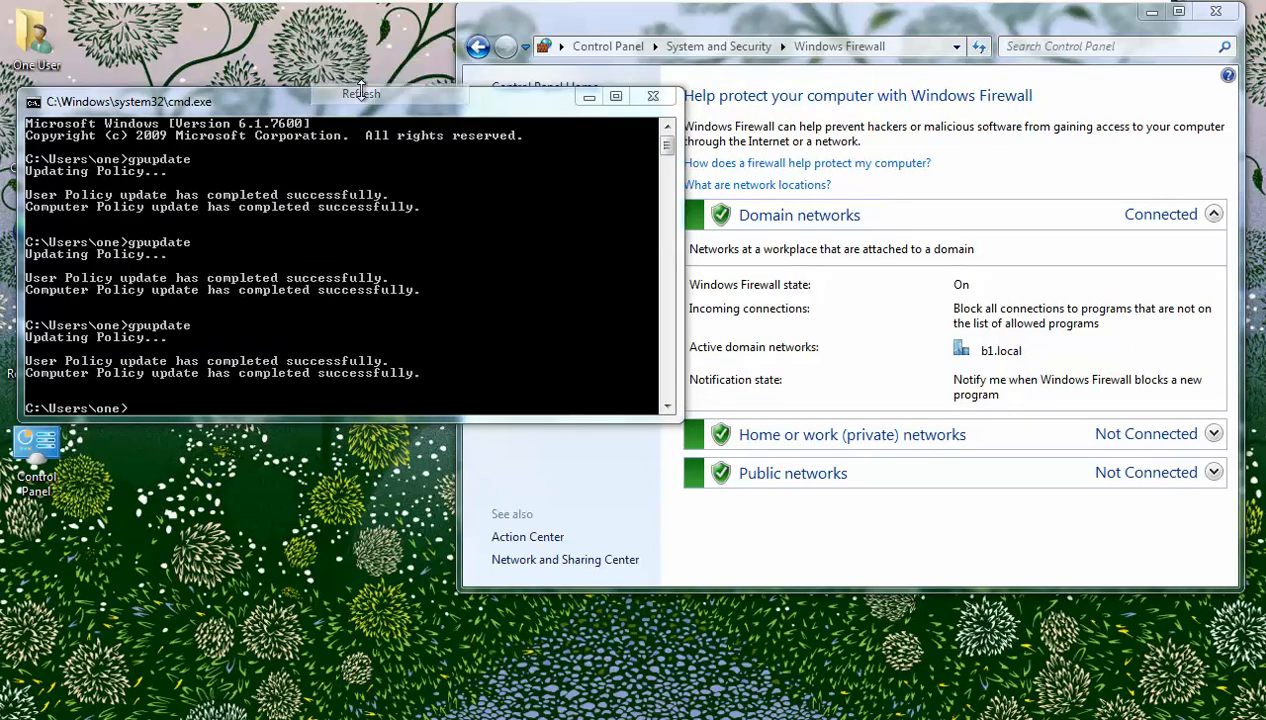
right_click(331, 36)
left_click(374, 92)
right_click(333, 36)
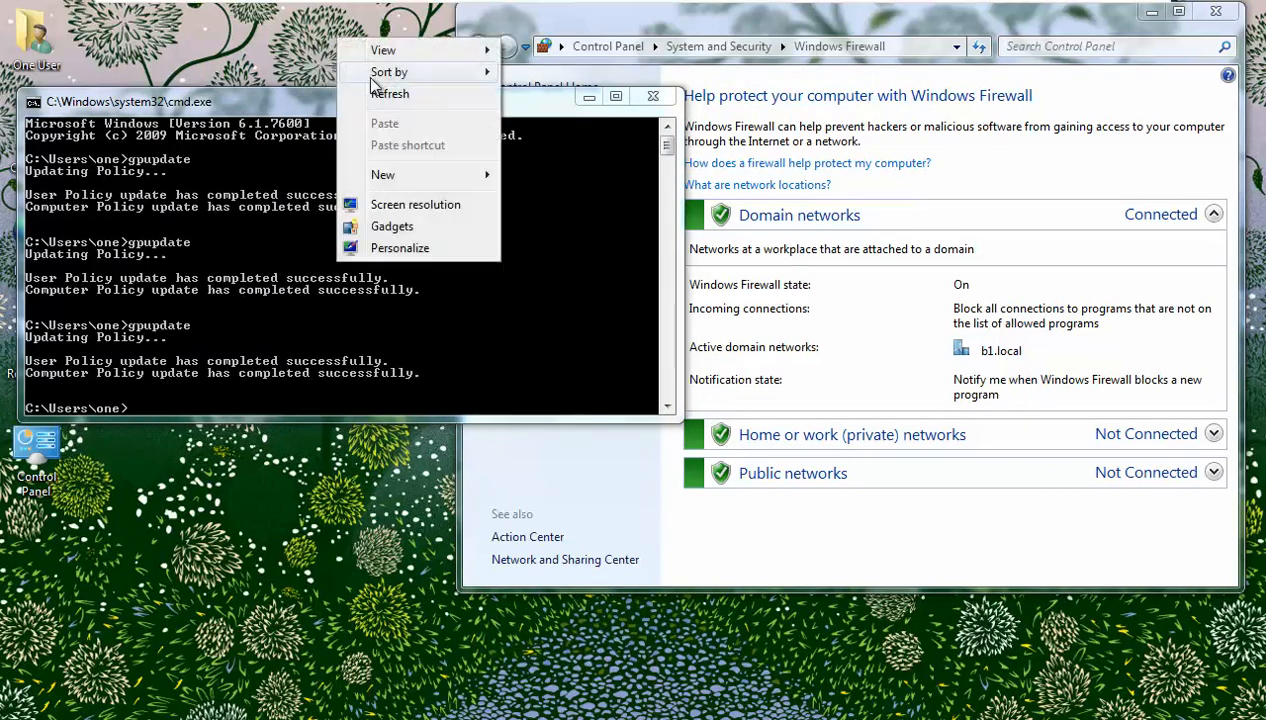
left_click(374, 92)
- Recheck the firewall status, run gpupdate once more, and return to the server
left_click(605, 24)
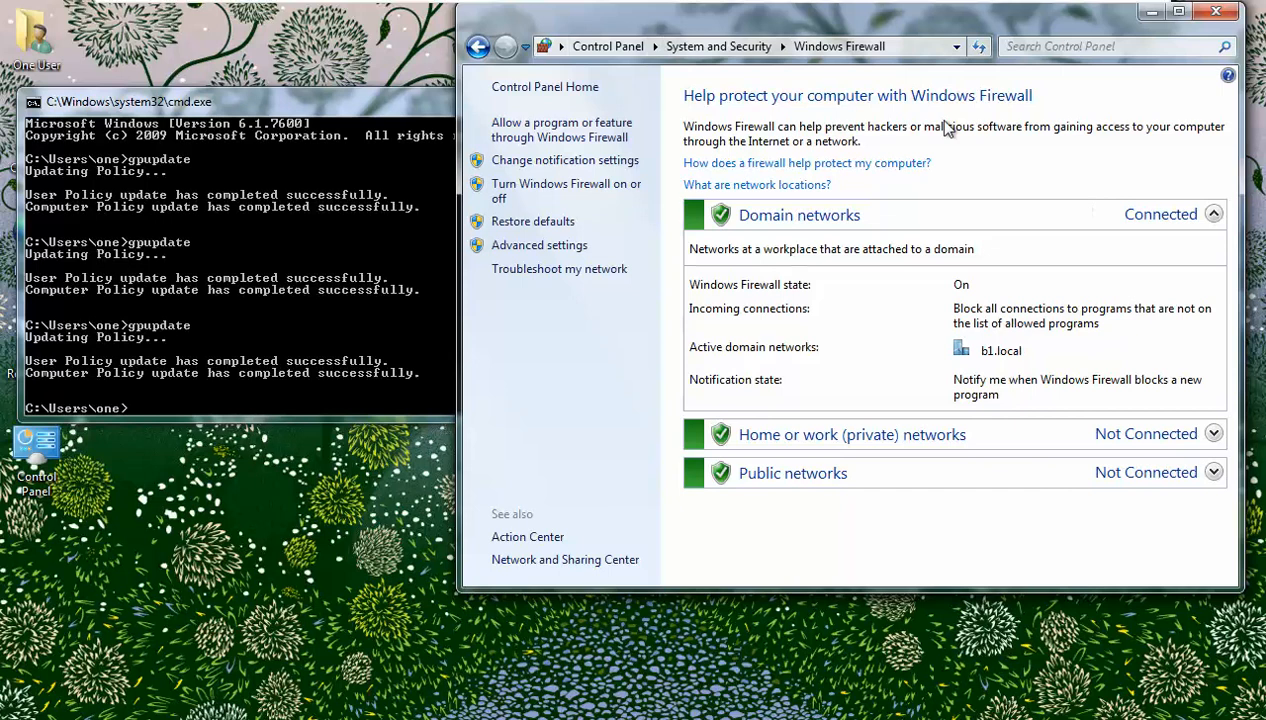
left_click(385, 292)
key("Up")
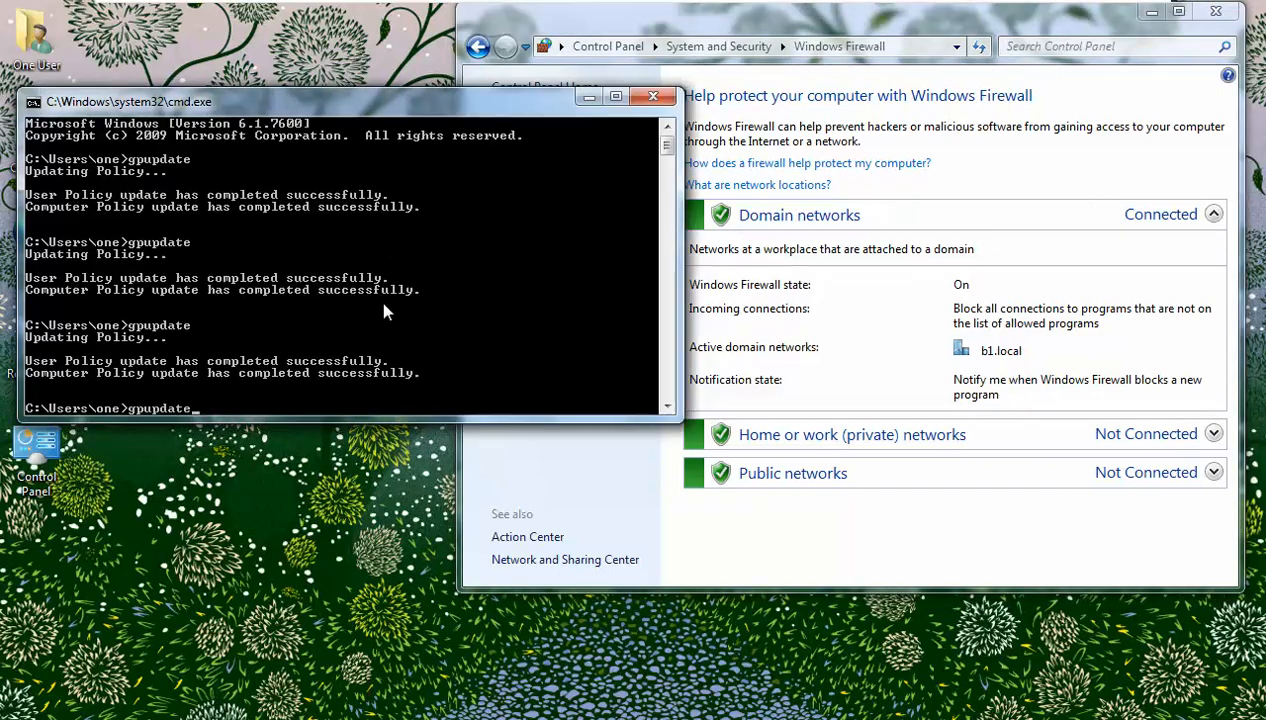
key("Return")
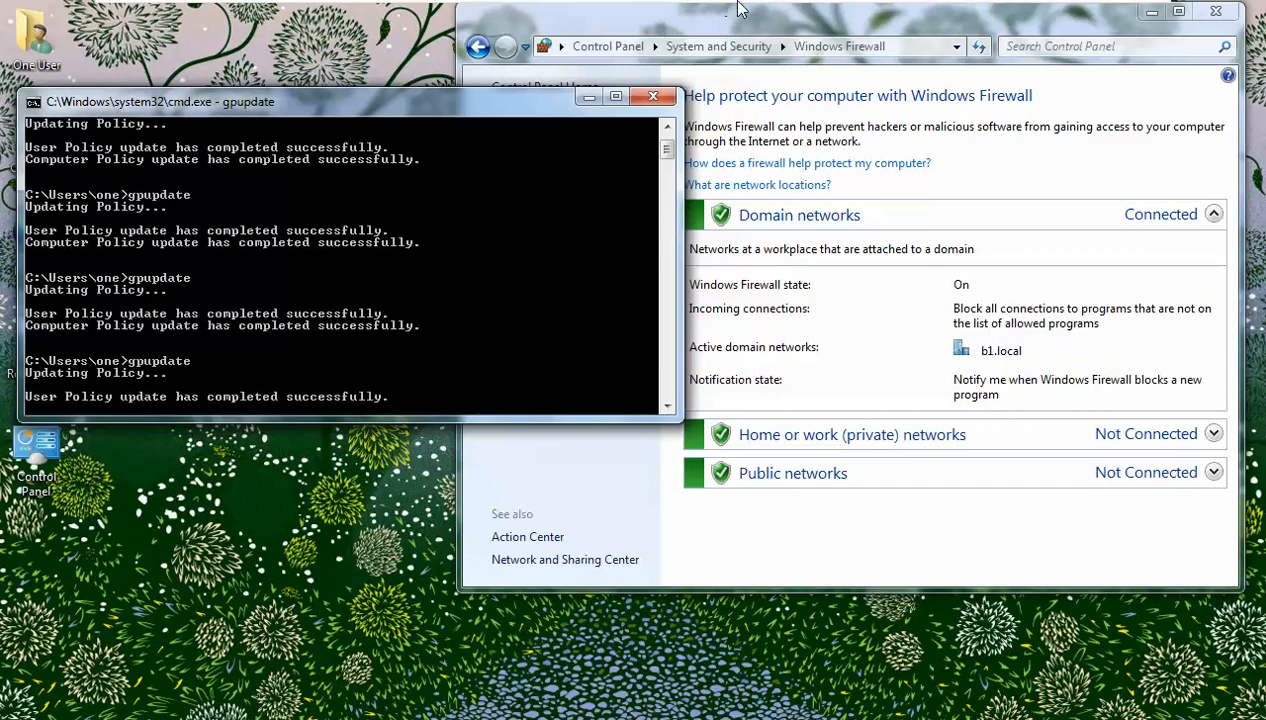
mouse_move(730, 5)
left_click(840, 20)
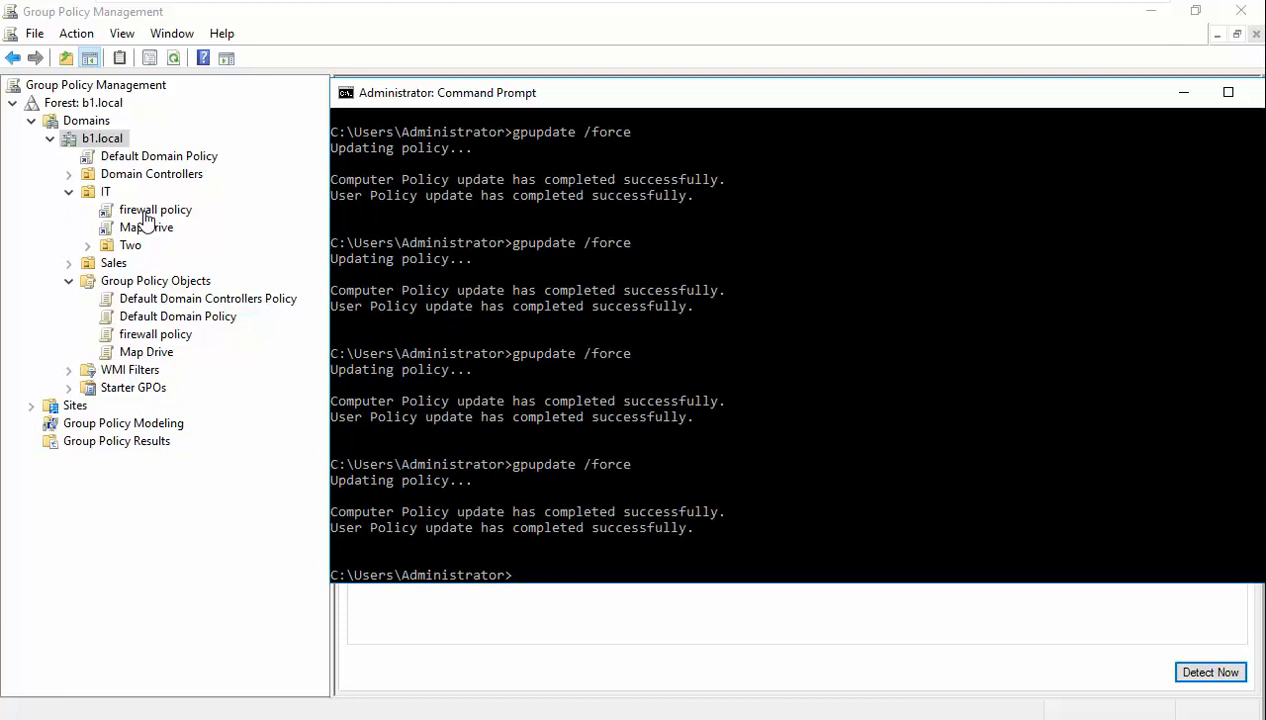
- Leave the IT firewall policy link unchanged and list the GPOs linked to b1.local
right_click(148, 213)
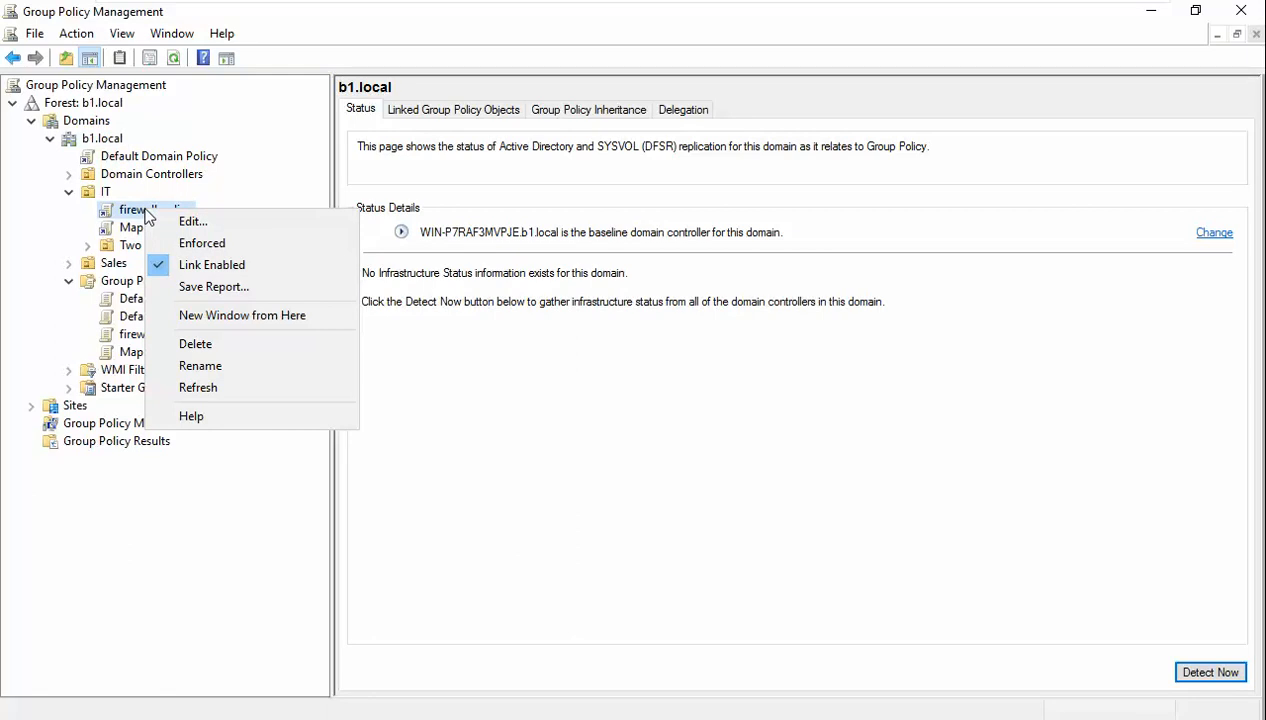
left_click(565, 331)
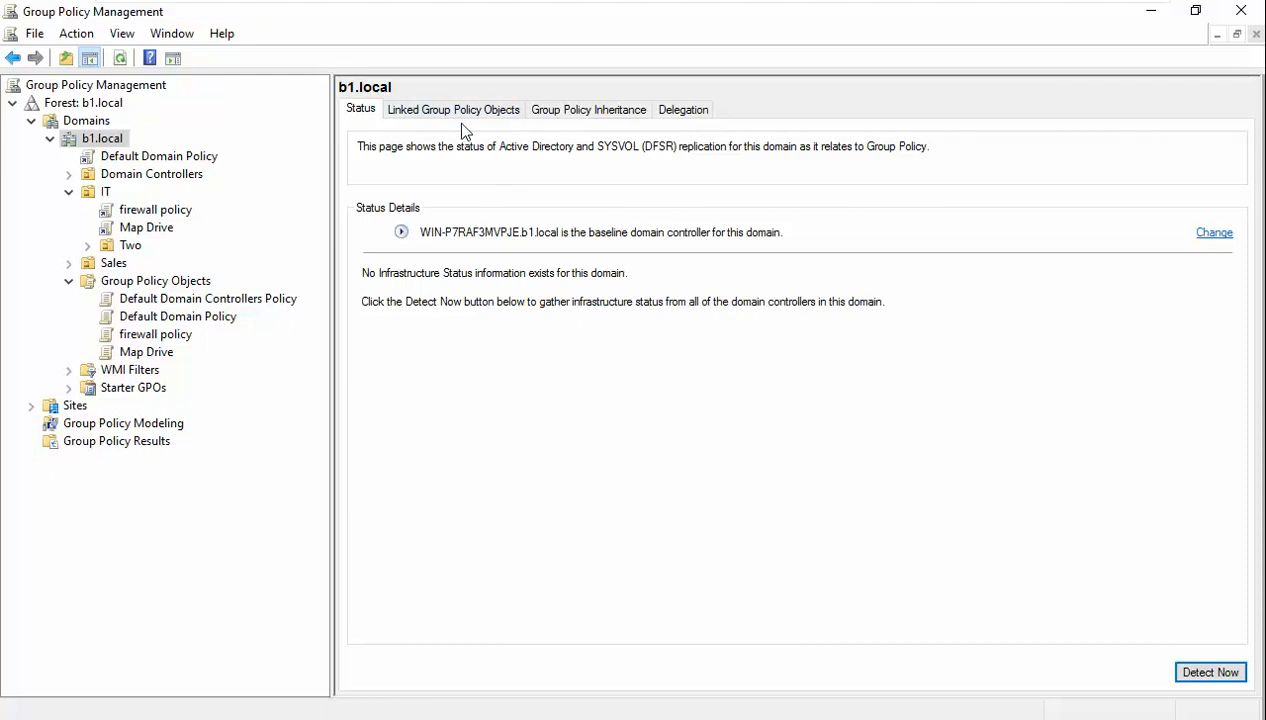
left_click(457, 113)
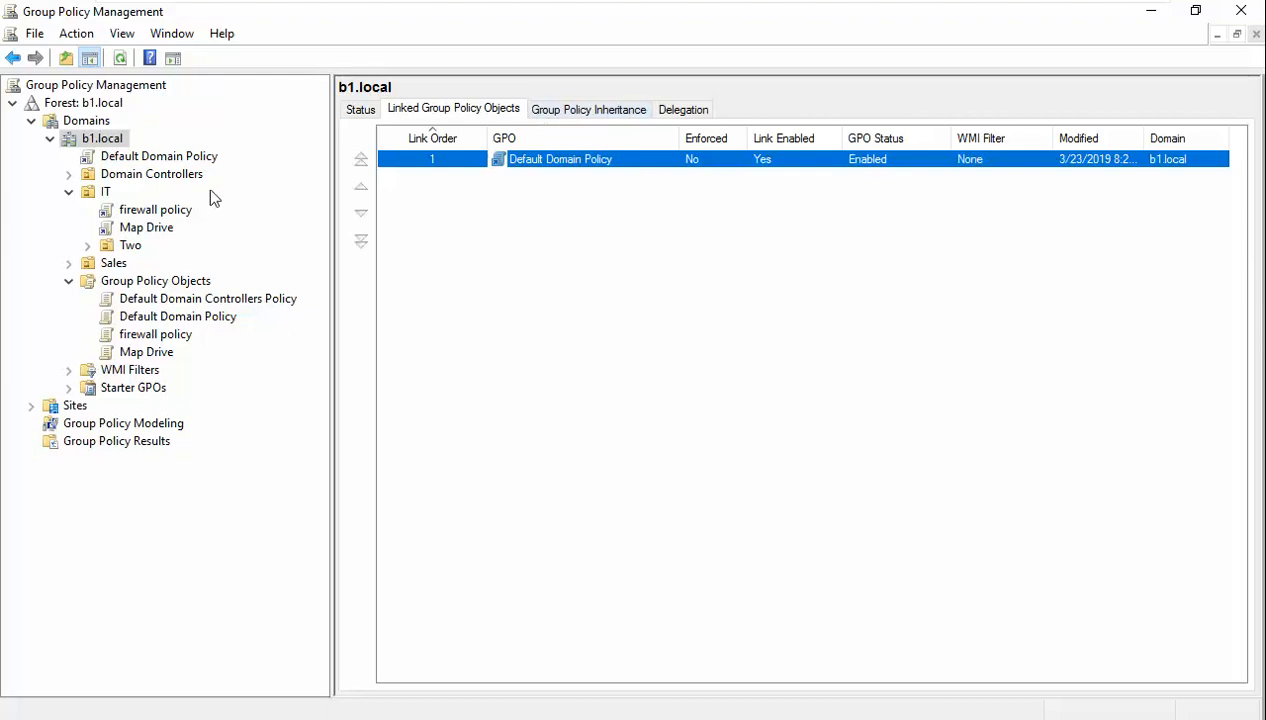
- Show firewall policy's Links and Security Filtering under IT, then expand the Sales OU
left_click(137, 212)
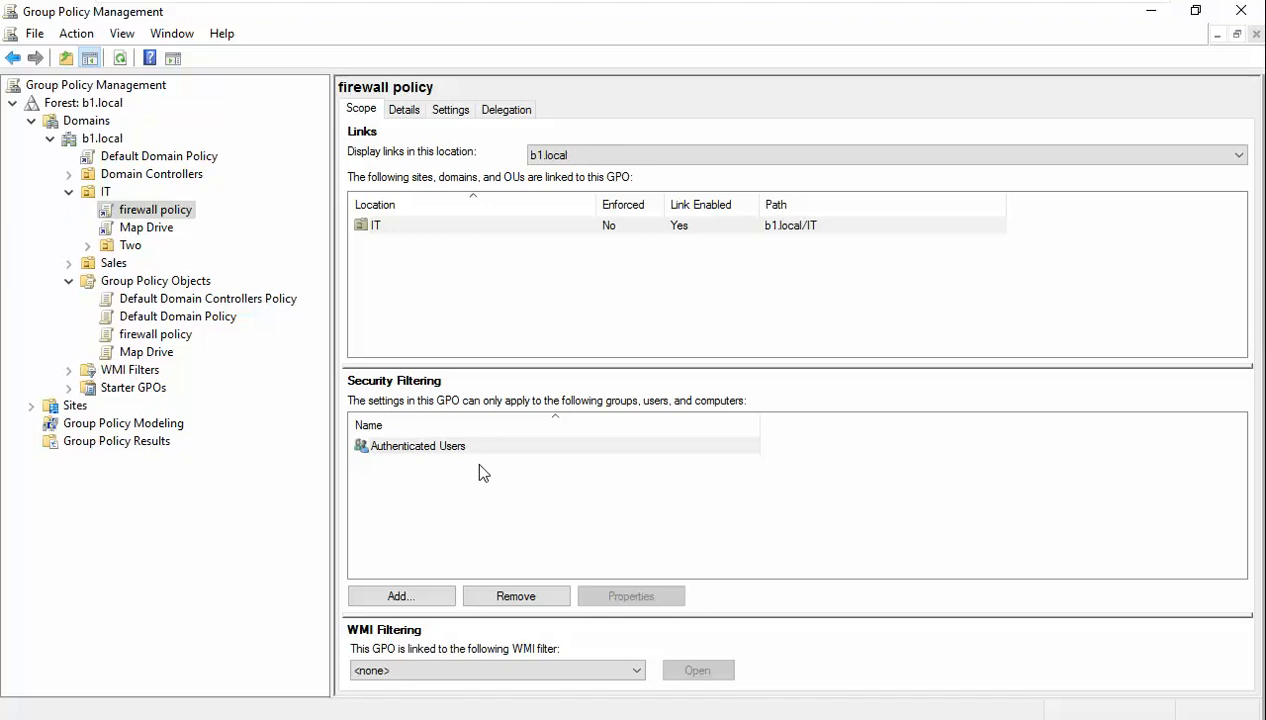
left_click(68, 262)
- Link the existing firewall policy GPO to the Sales OU
right_click(112, 264)
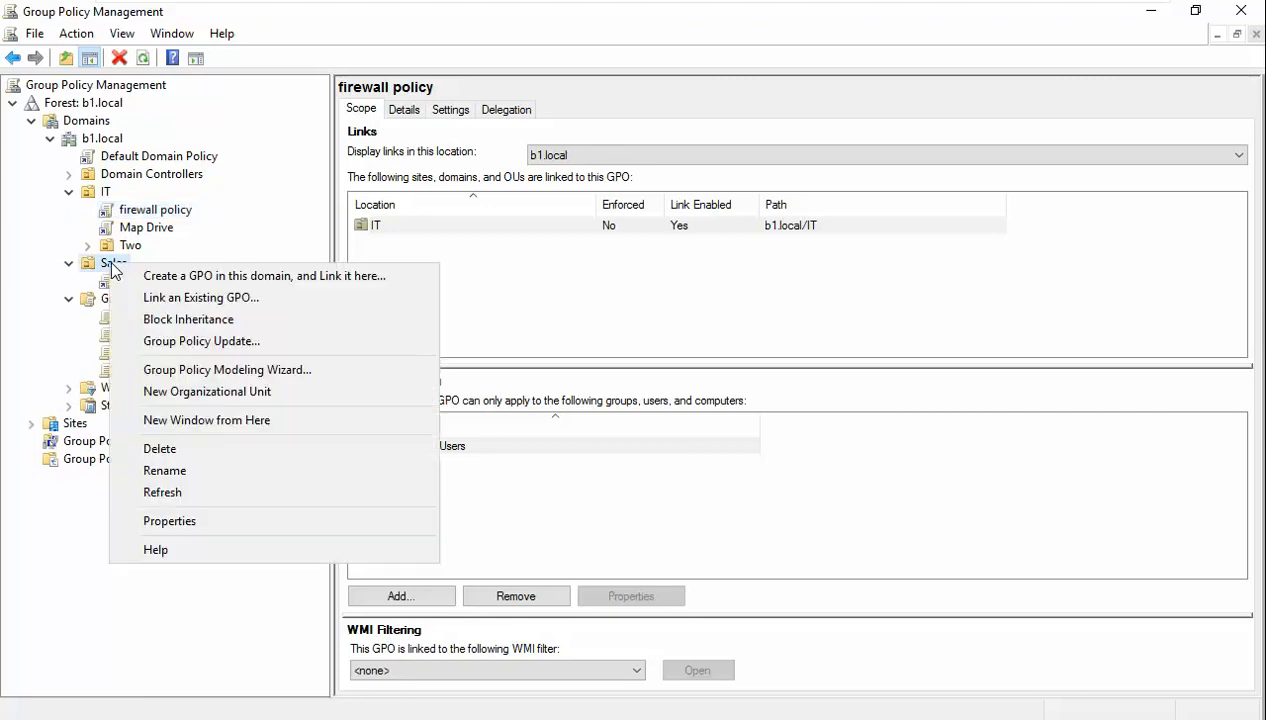
left_click(157, 300)
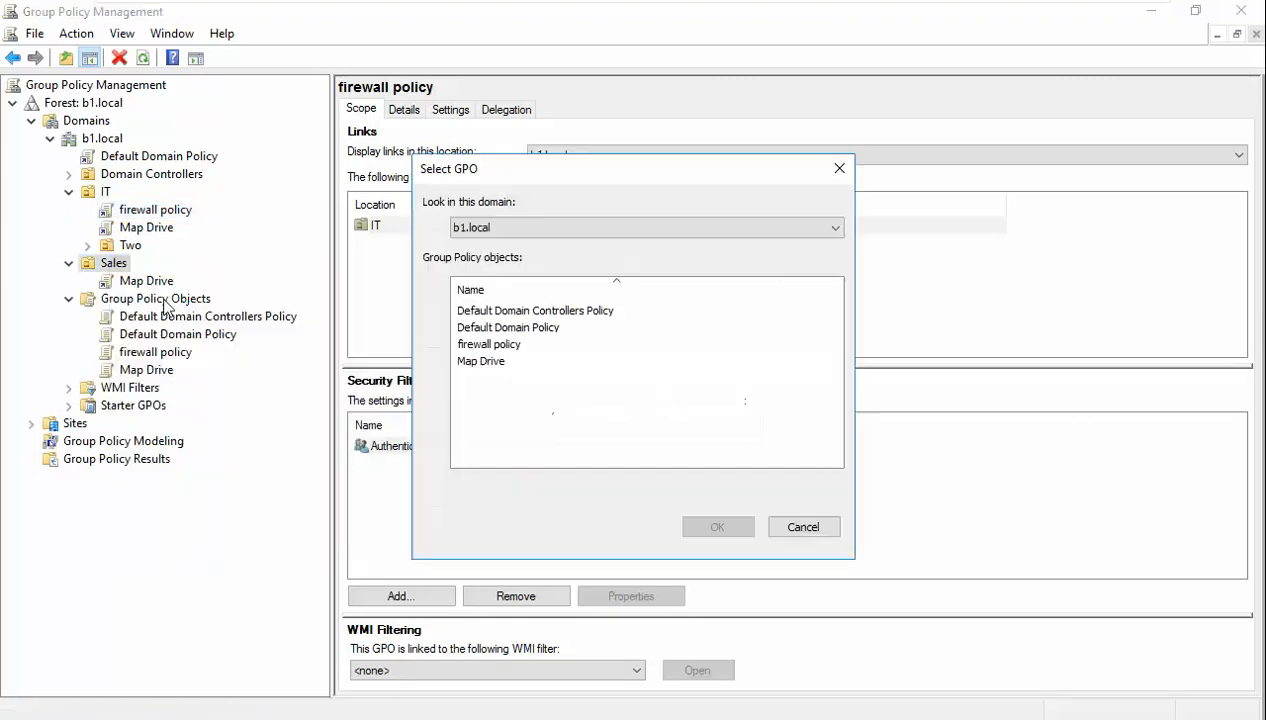
left_click(500, 344)
left_click(716, 532)
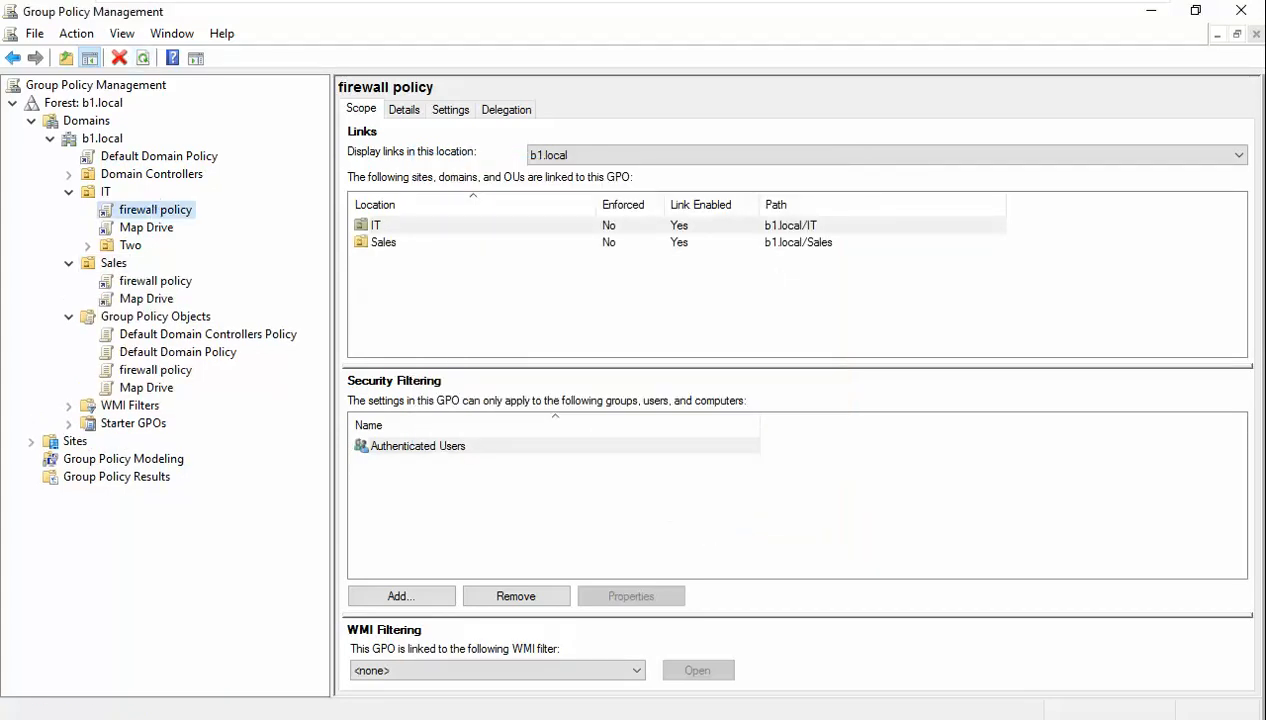
- Run gpupdate /force again in the server's command prompt
key("alt+Tab")
key("Up")
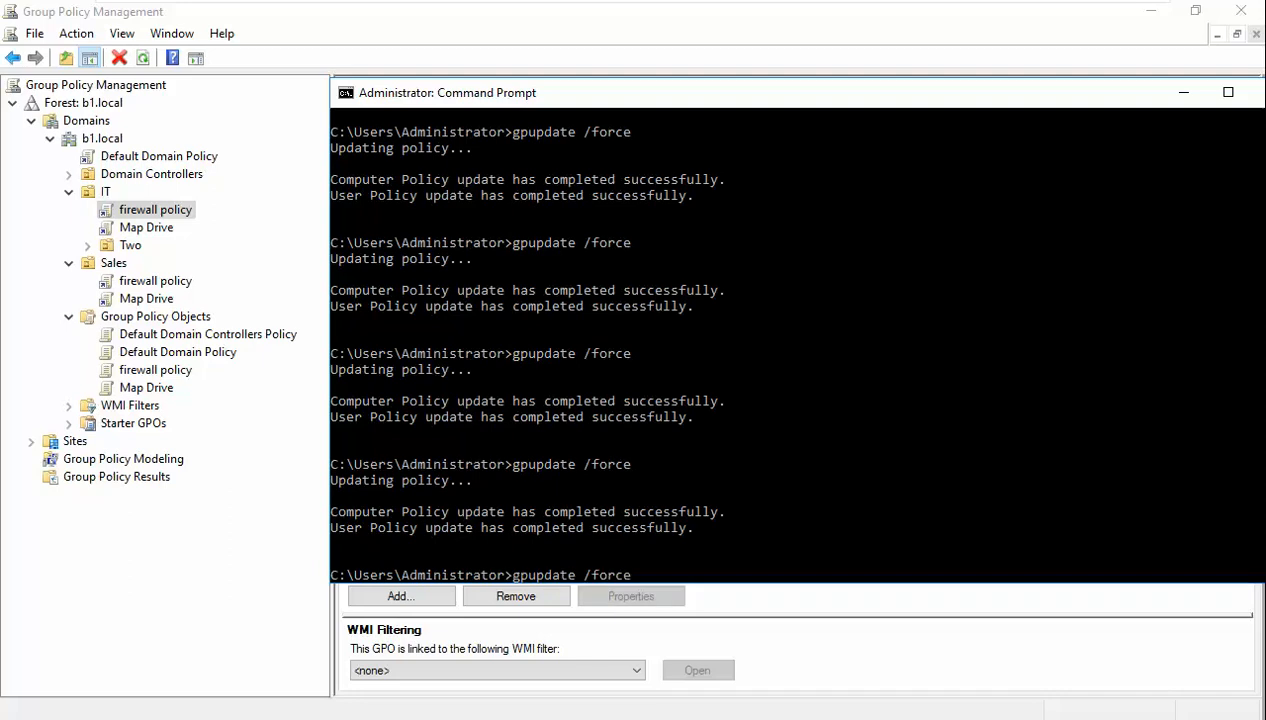
key("Return")
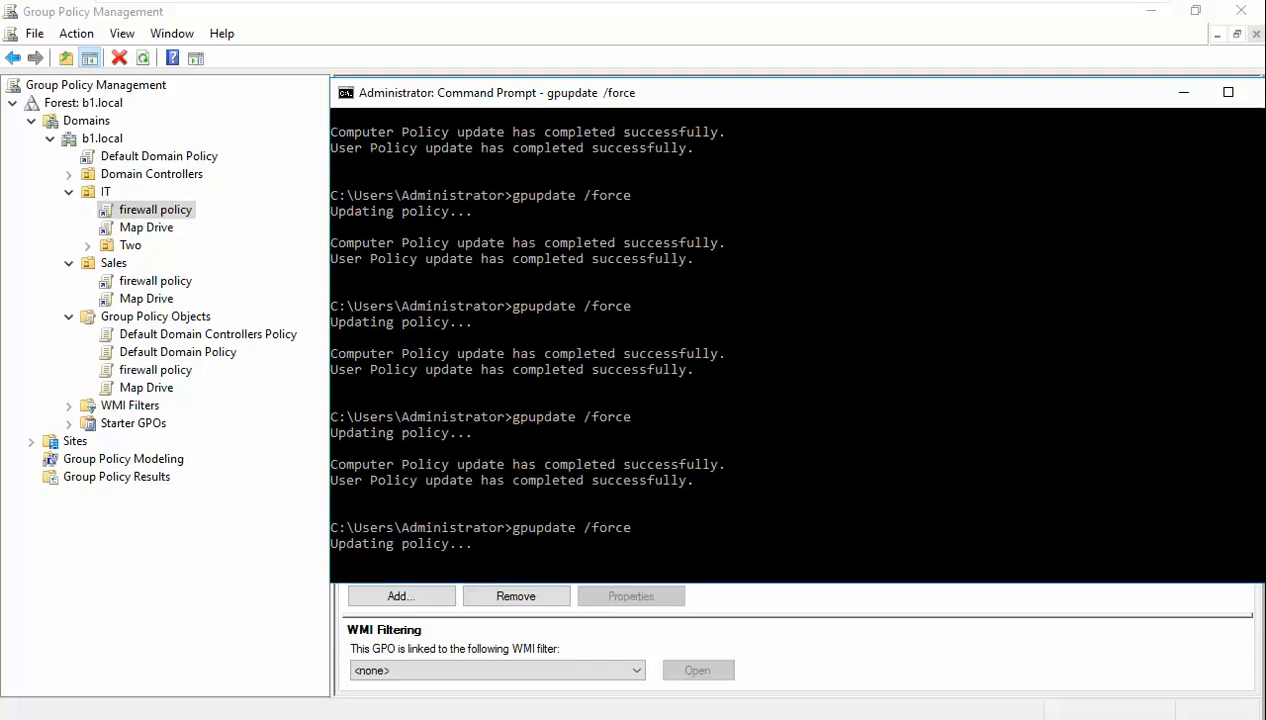
mouse_move(390, 5)
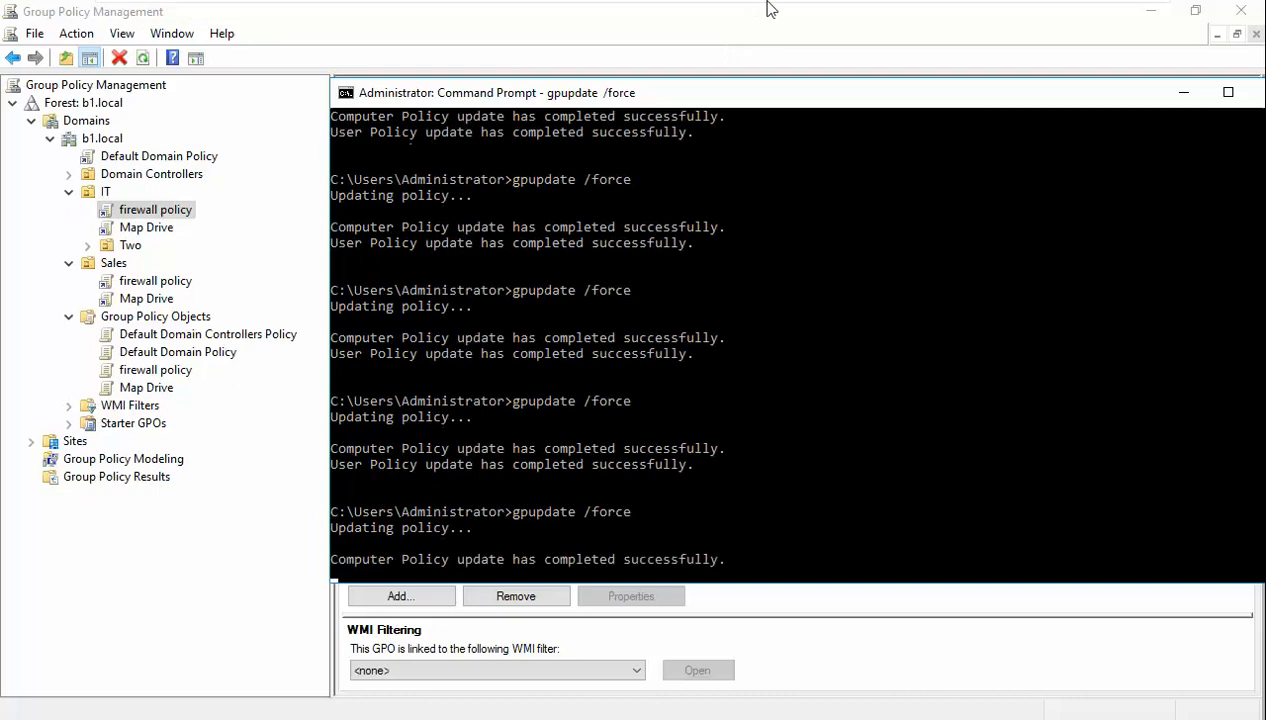
mouse_move(770, 6)
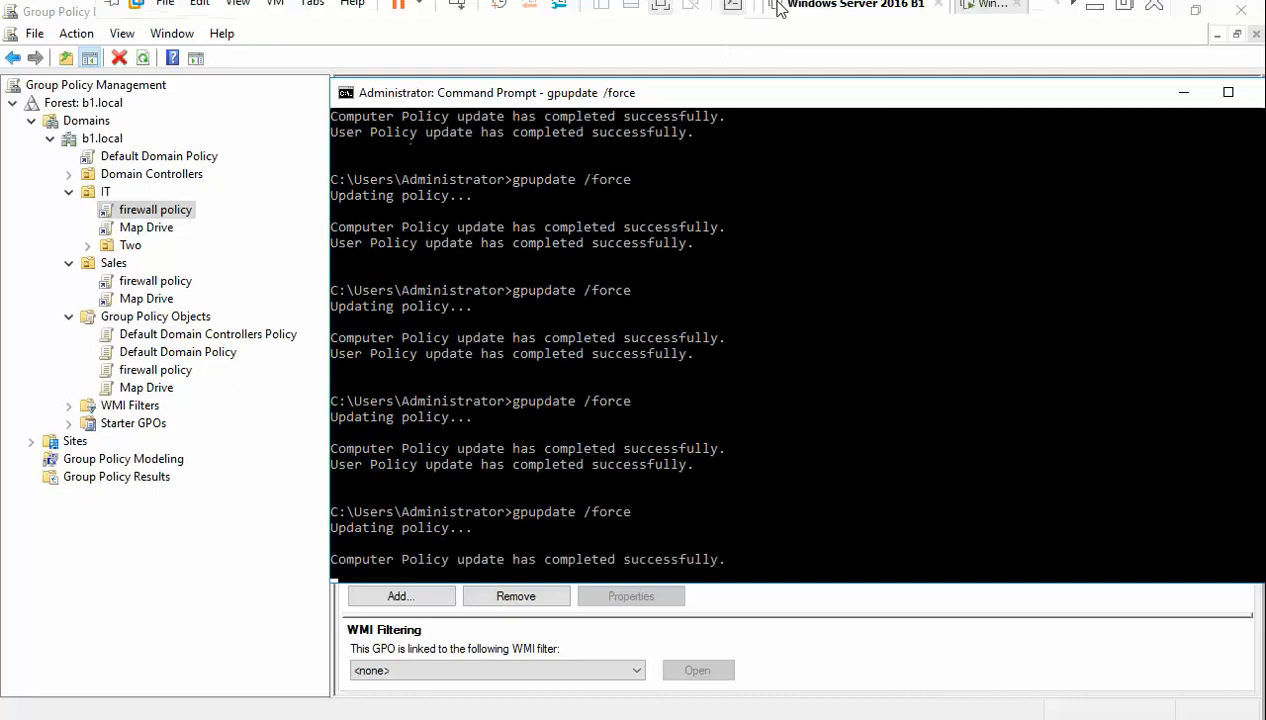
- Rerun gpupdate on the Windows 7 B1 client, then return to Windows Server 2016 B1
left_click(985, 16)
left_click(882, 16)
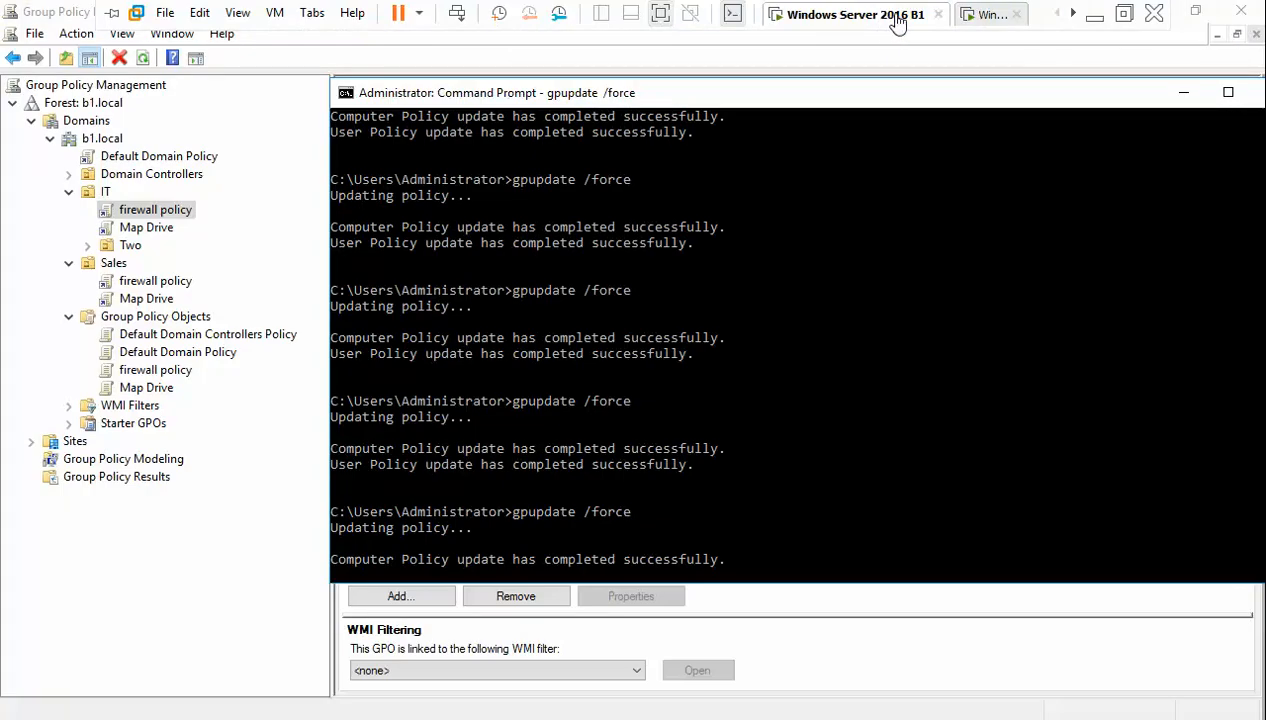
left_click(990, 18)
key("Up")
key("Return")
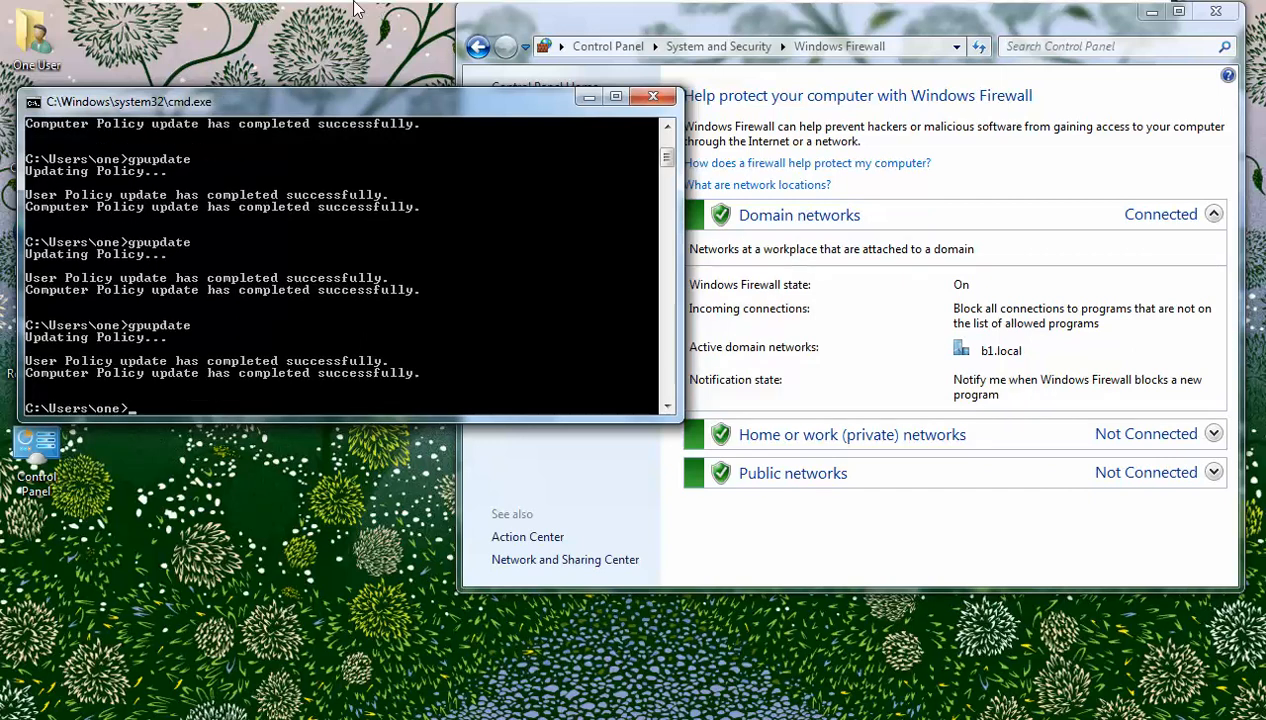
mouse_move(545, 12)
left_click(824, 15)
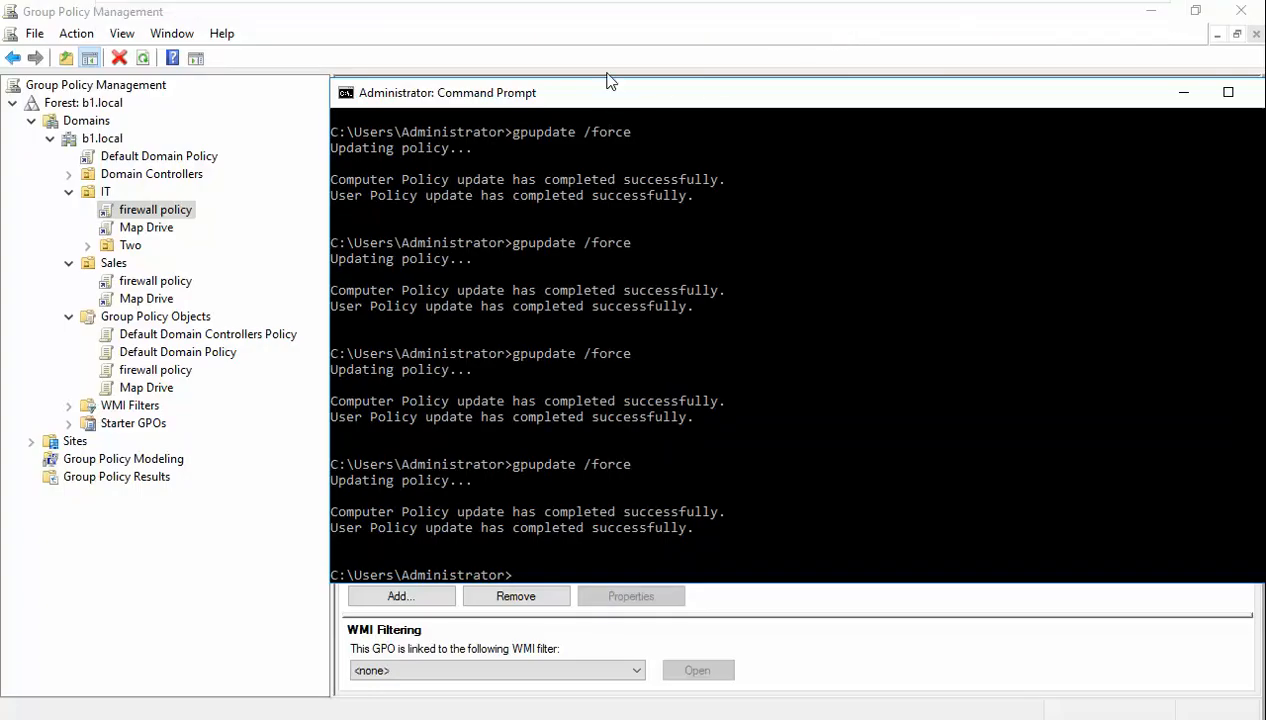
- Move the command prompt aside and delete firewall policy's Sales link, leaving only IT
mouse_move(620, 95)
left_mouse_down()
mouse_move(565, 99)
mouse_move(615, 86)
mouse_move(585, 76)
mouse_move(634, 74)
left_mouse_up()
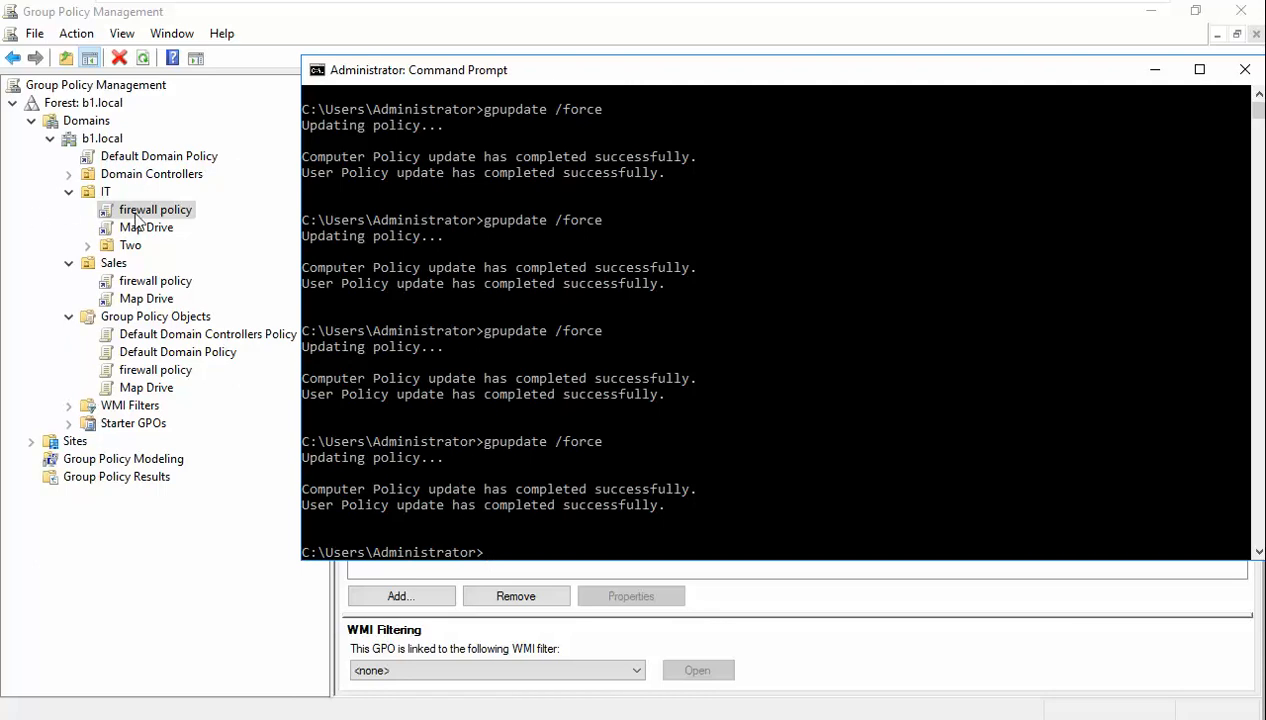
left_click_drag(472, 70, 484, 68)
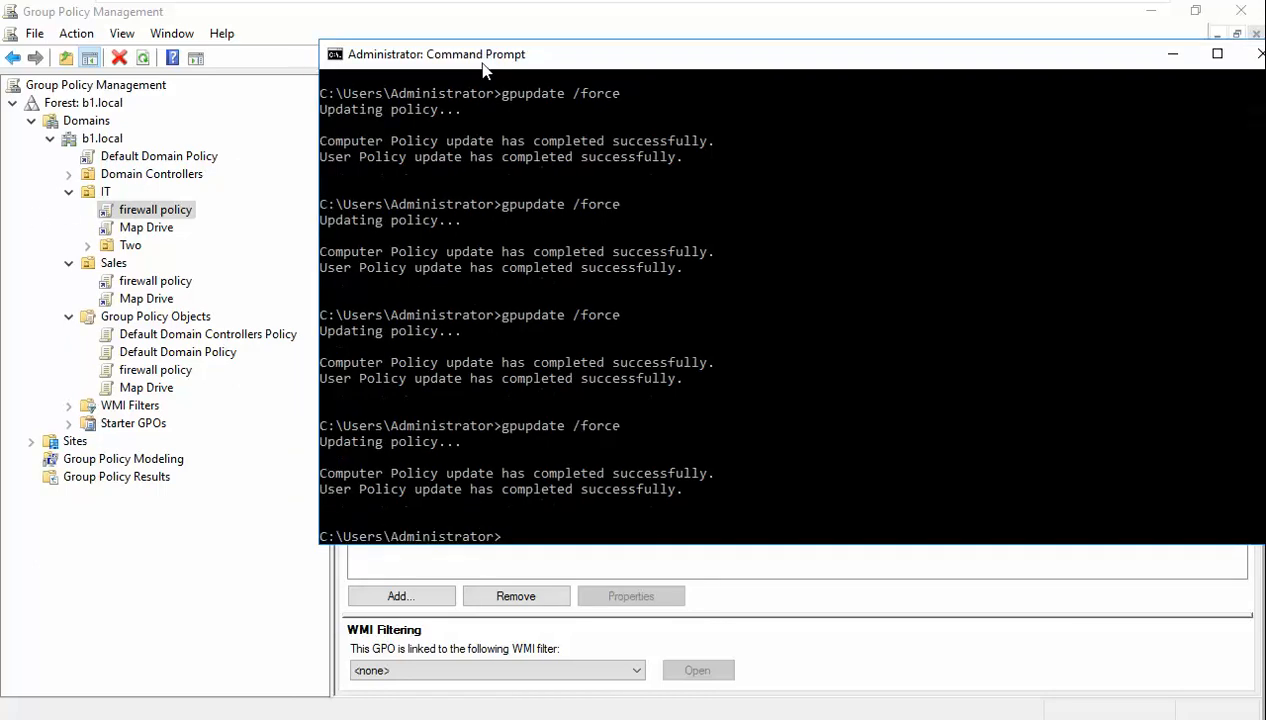
left_click(86, 255)
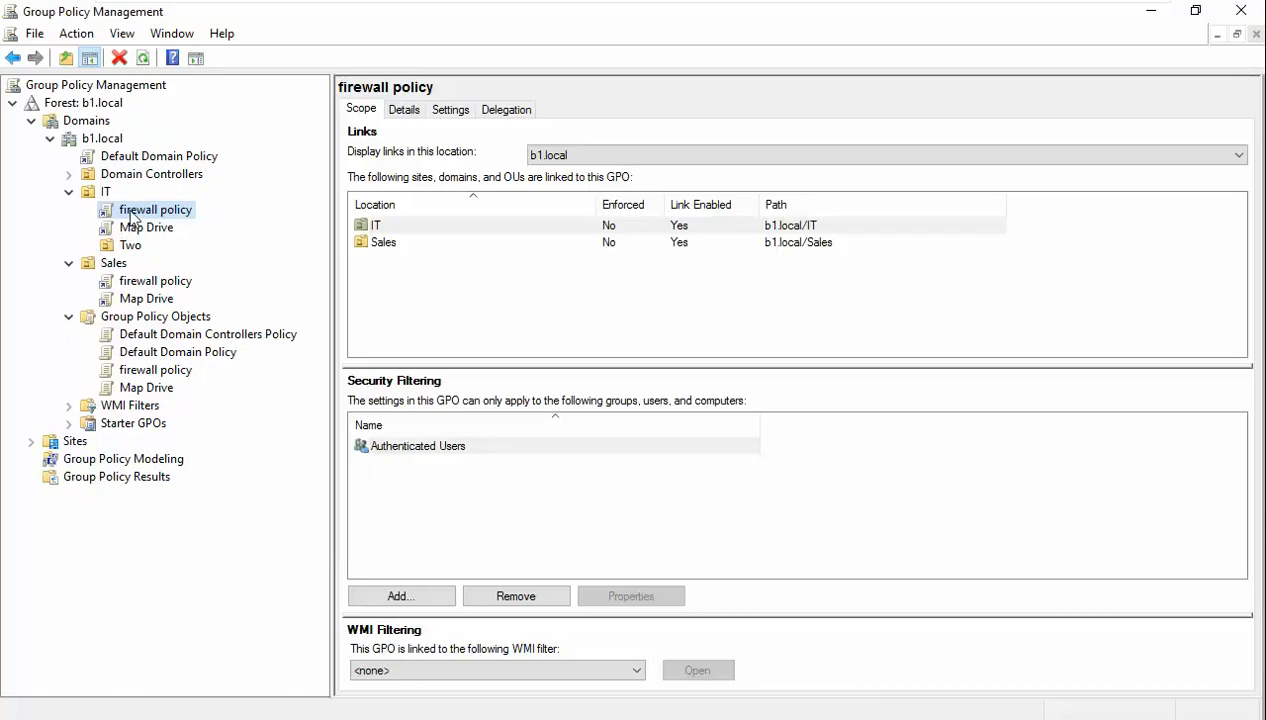
left_click(137, 280)
right_click(137, 280)
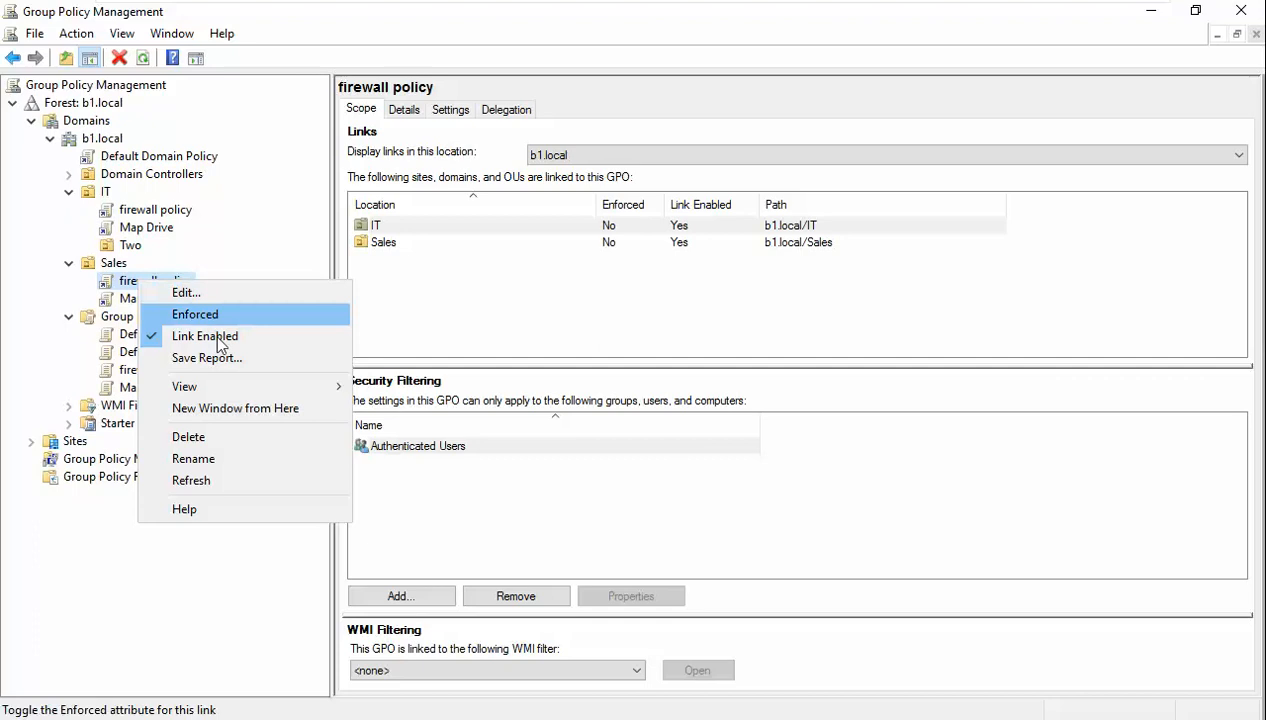
left_click(224, 441)
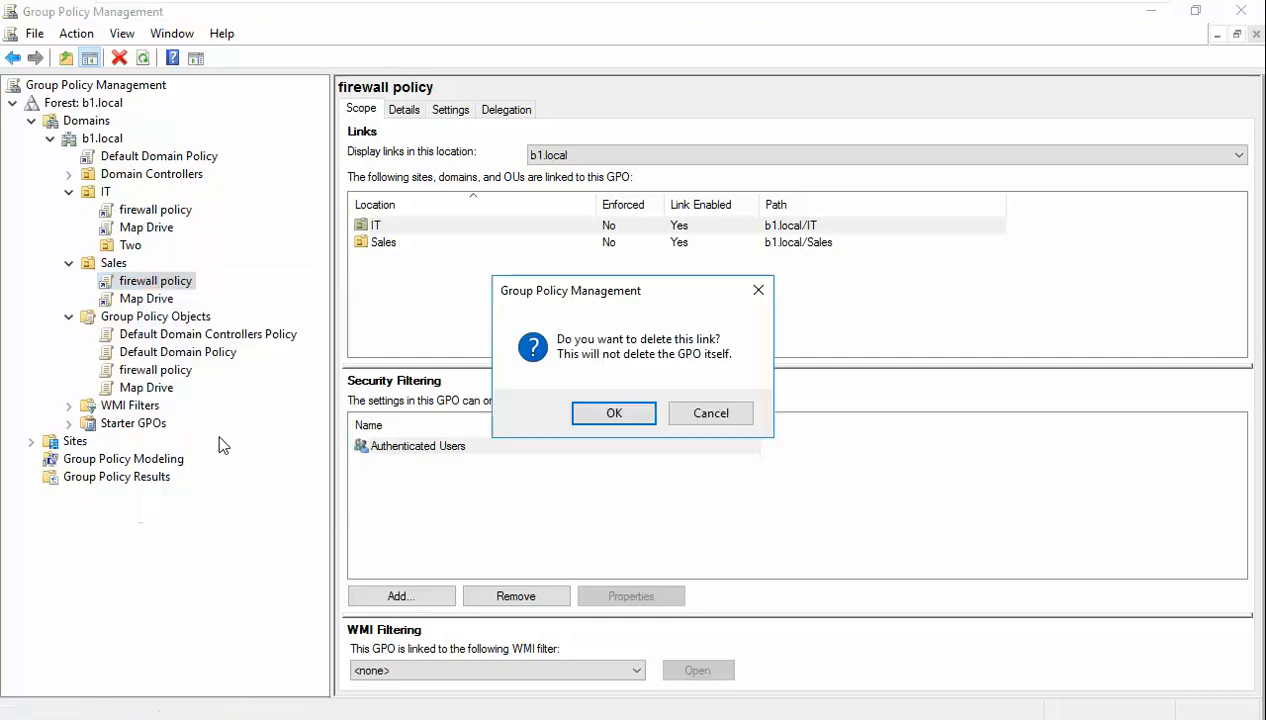
left_click(630, 414)
left_click(158, 211)
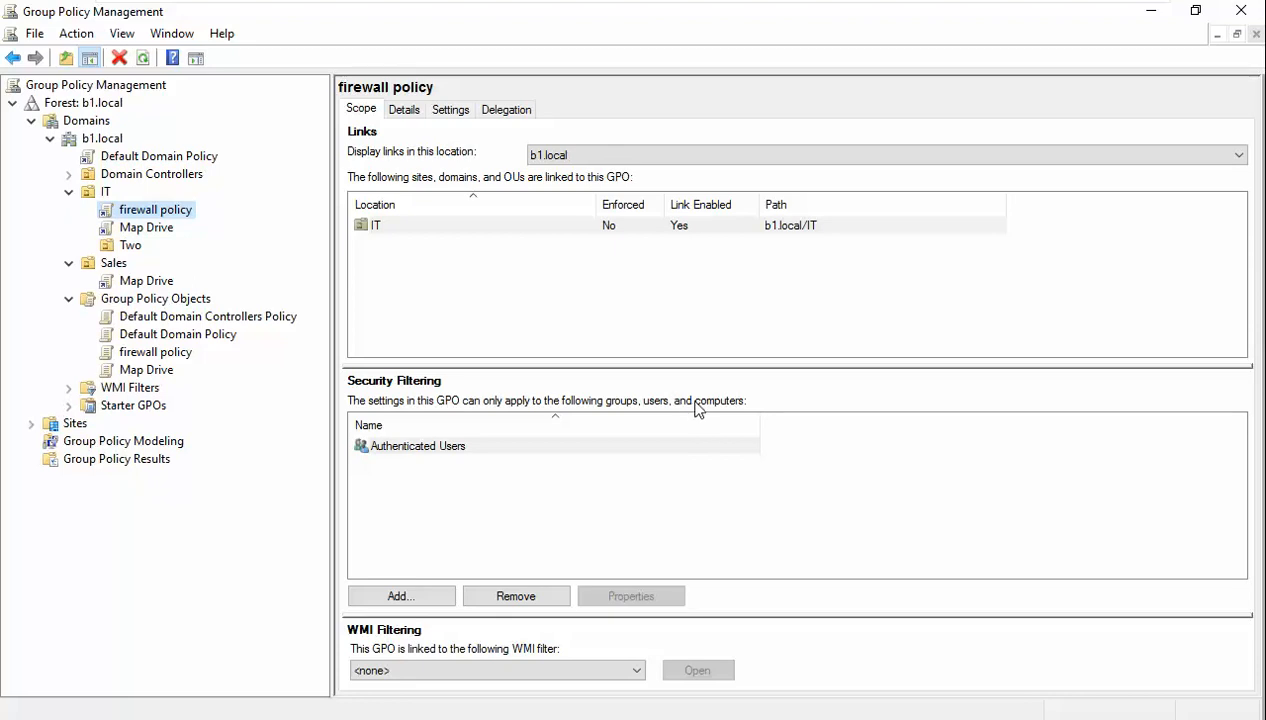
- Keep the WMI filter at none and view firewall policy's Details and Settings report
left_click(639, 670)
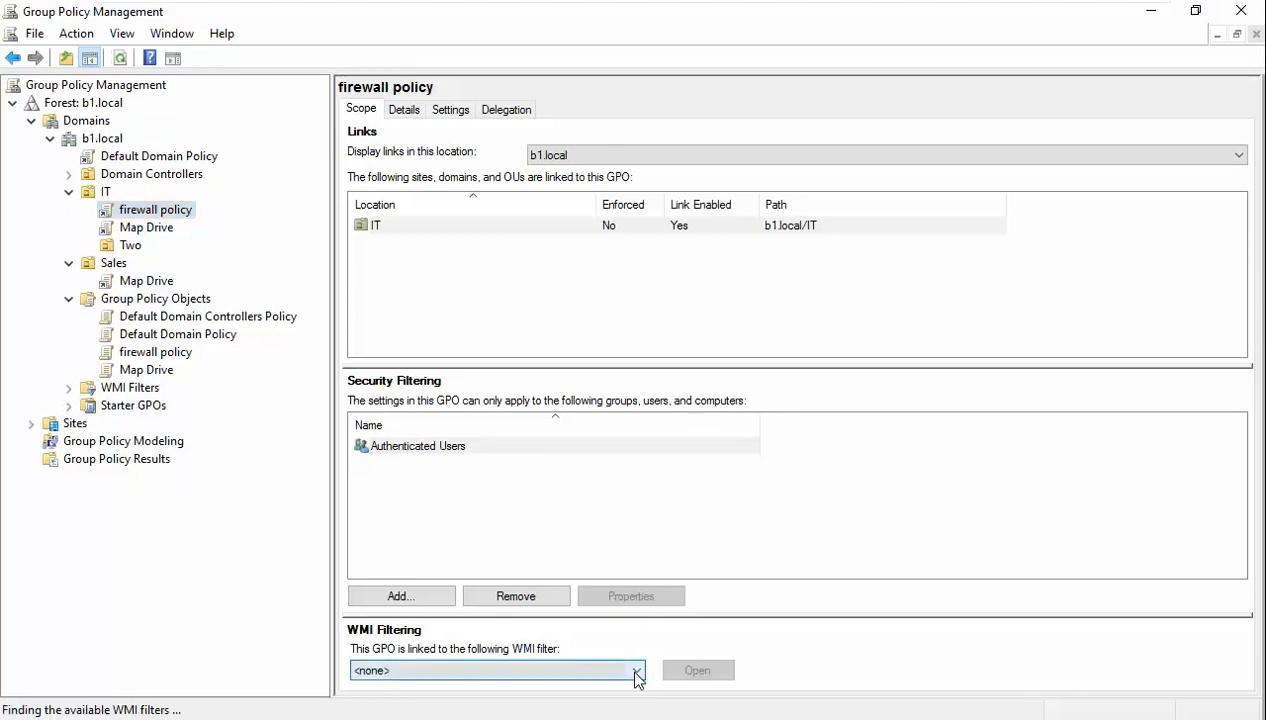
left_click(640, 686)
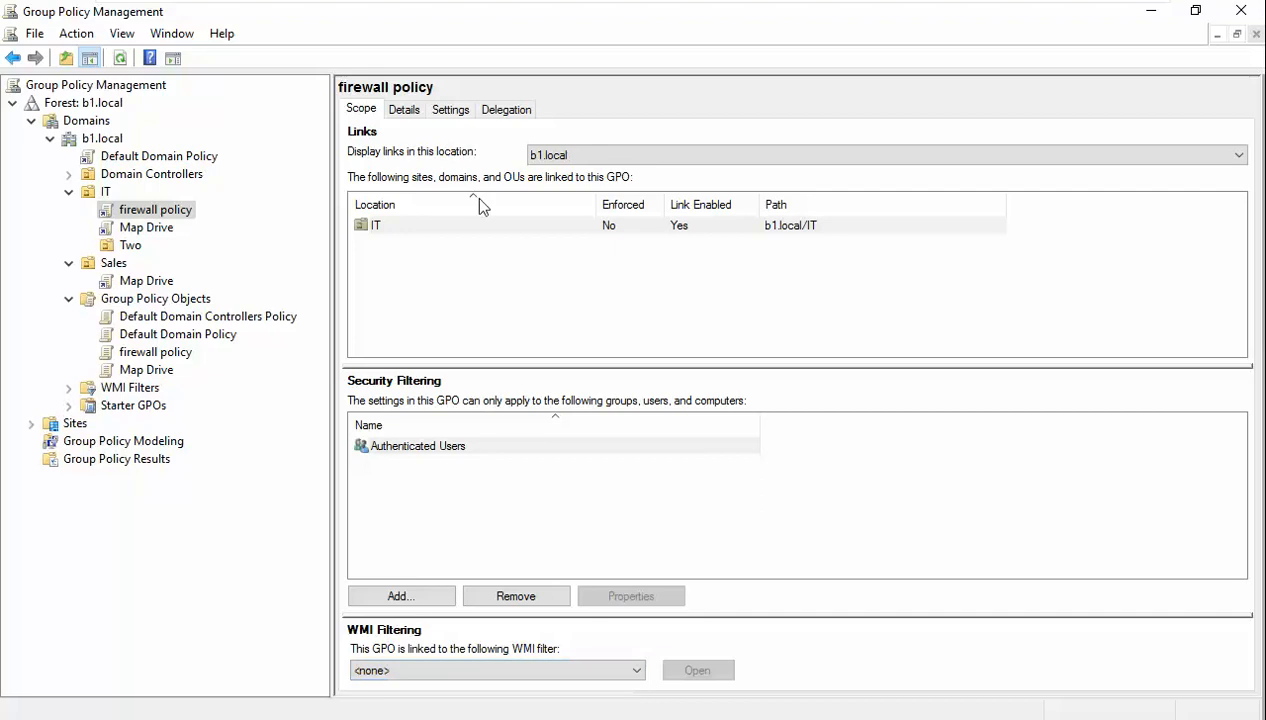
left_click(405, 112)
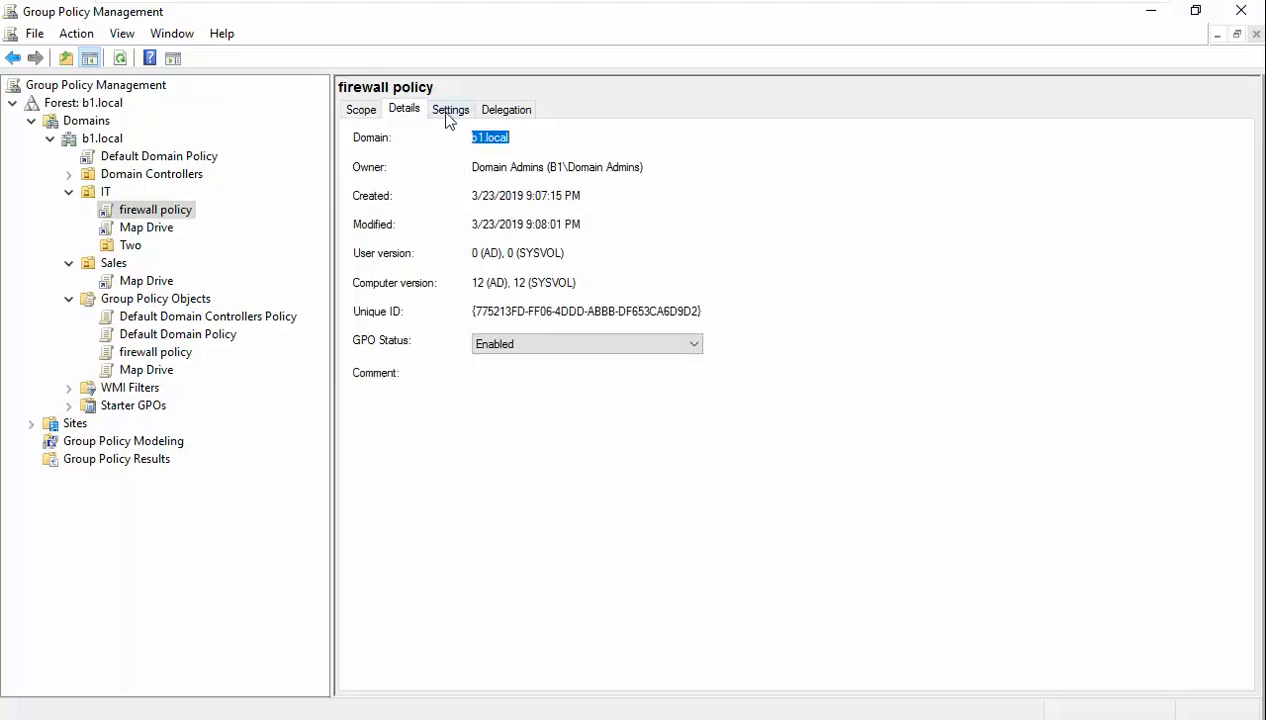
left_click(447, 115)
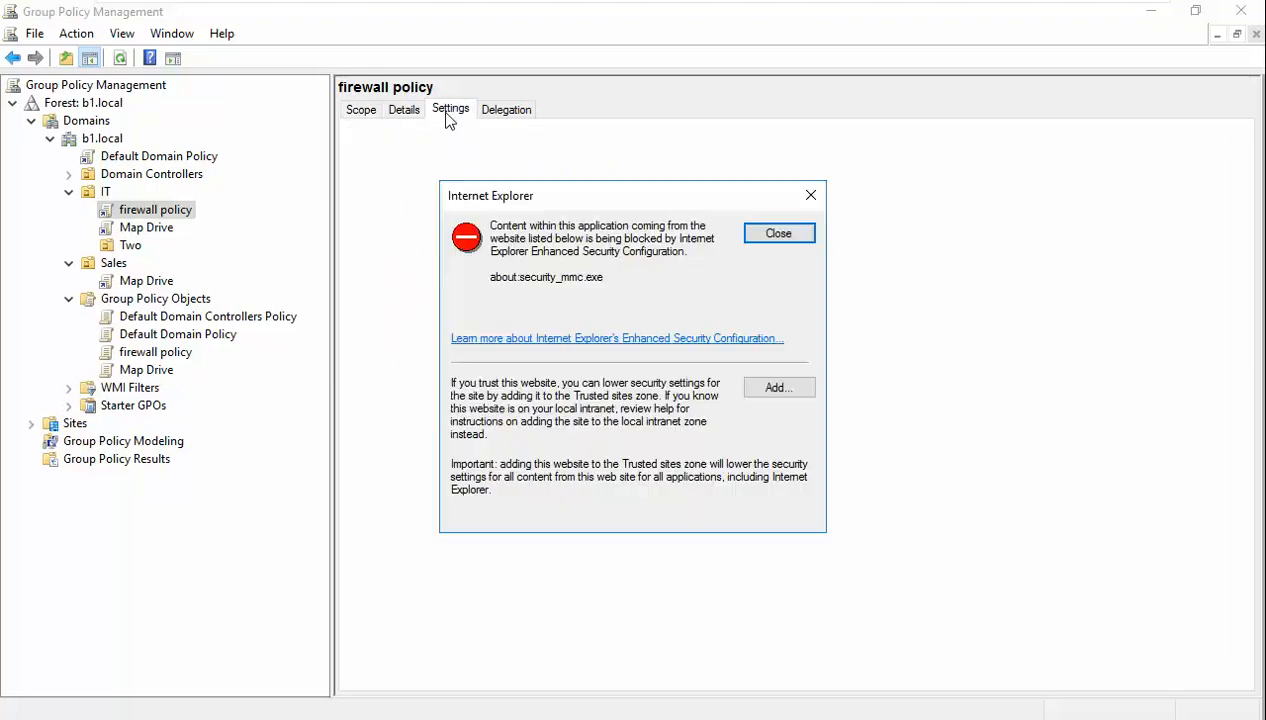
left_click(792, 236)
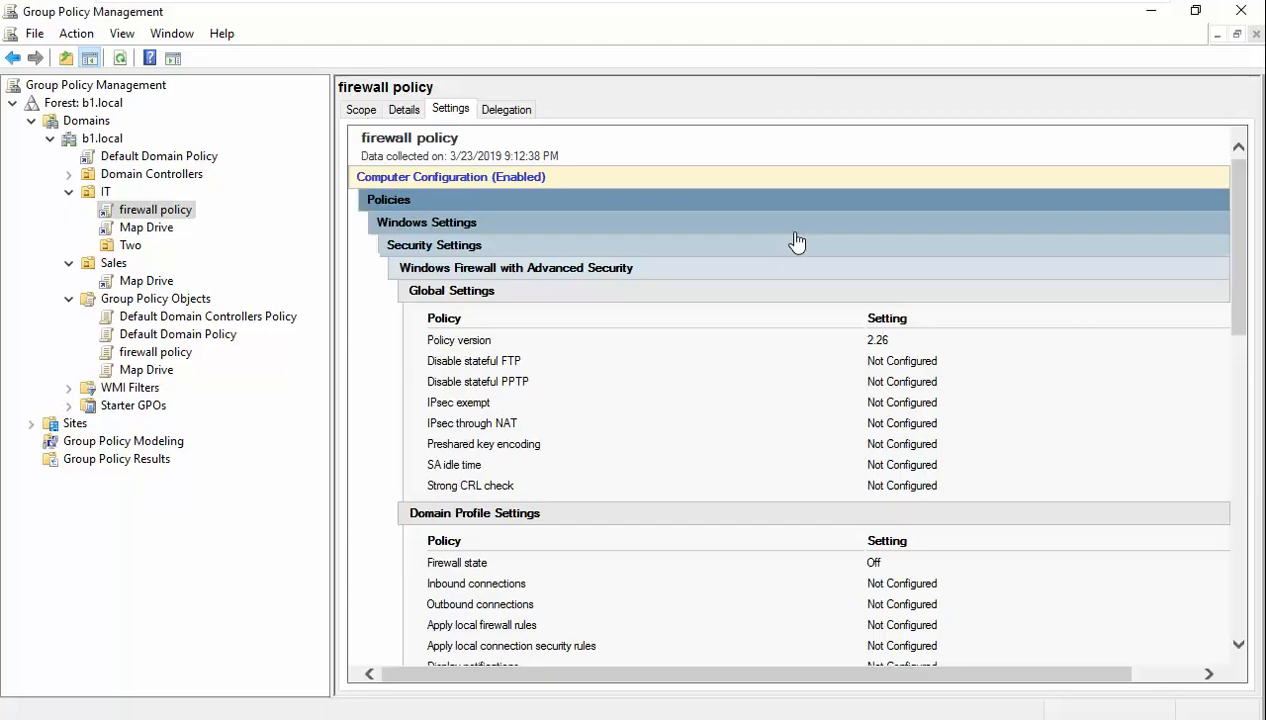
- Compare Delegation permissions with Default Domain Policy, then list GPOs linked to IT
left_click(505, 110)
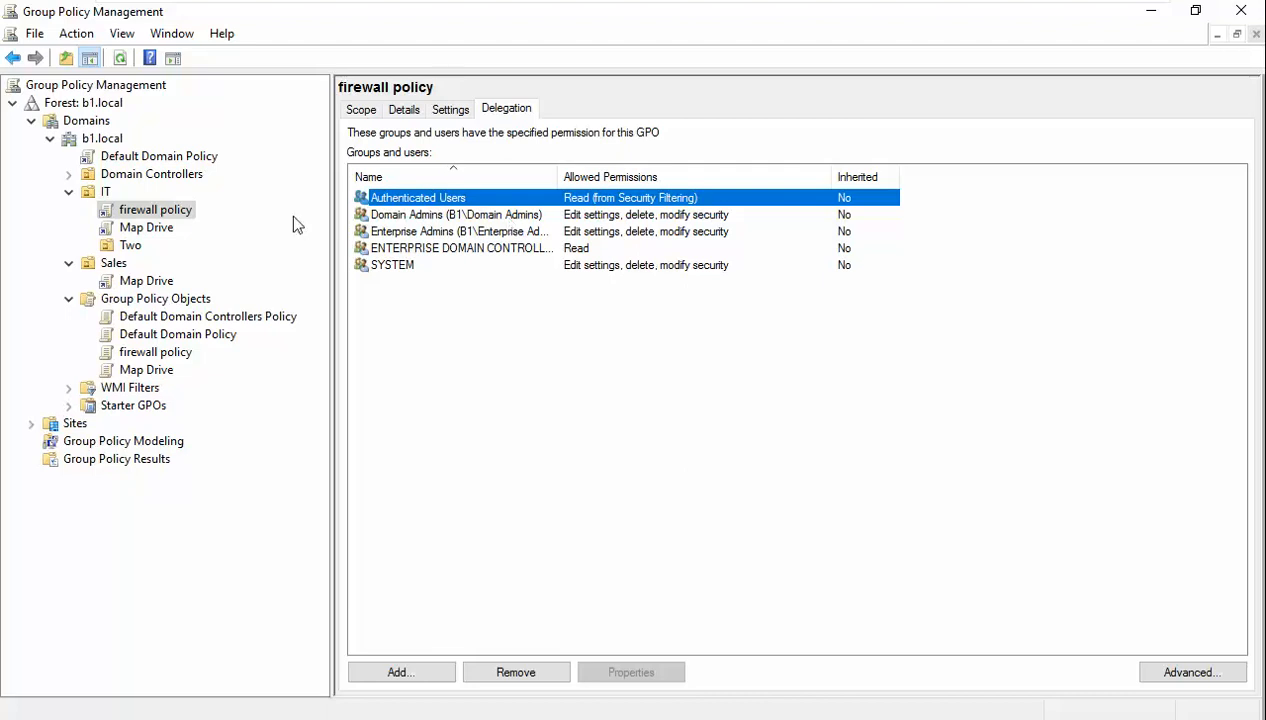
left_click(157, 160)
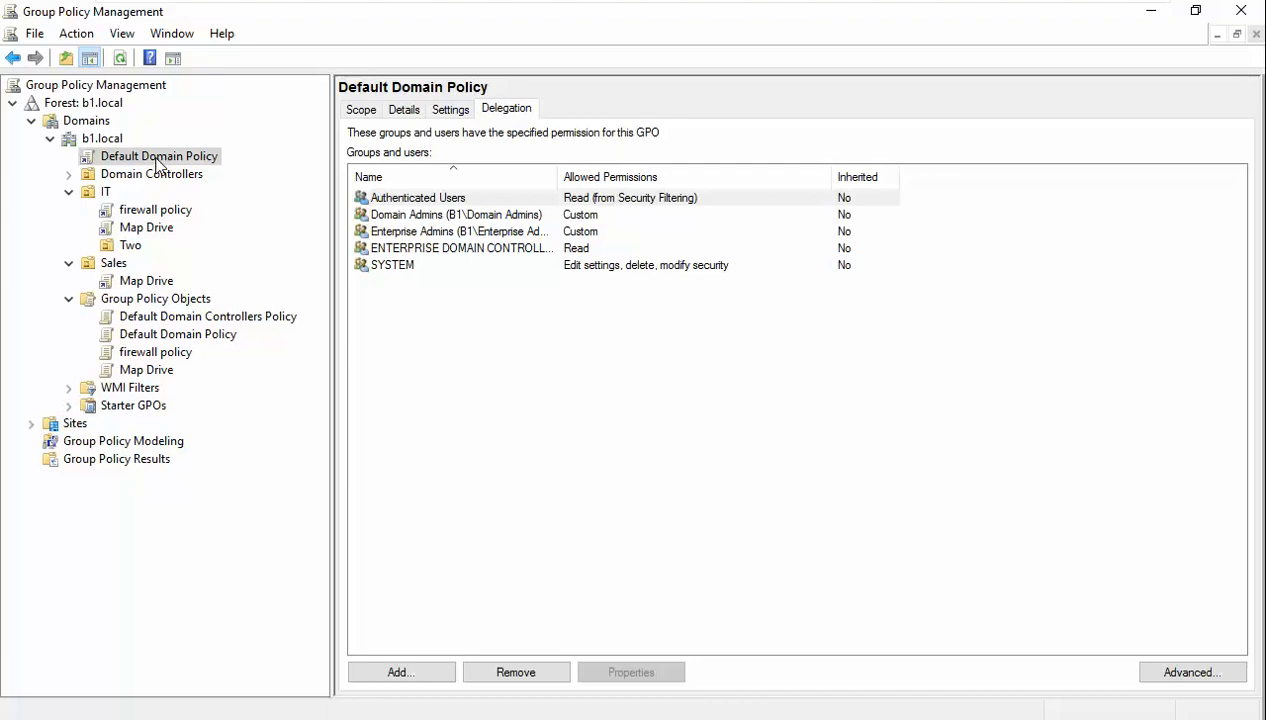
left_click(158, 212)
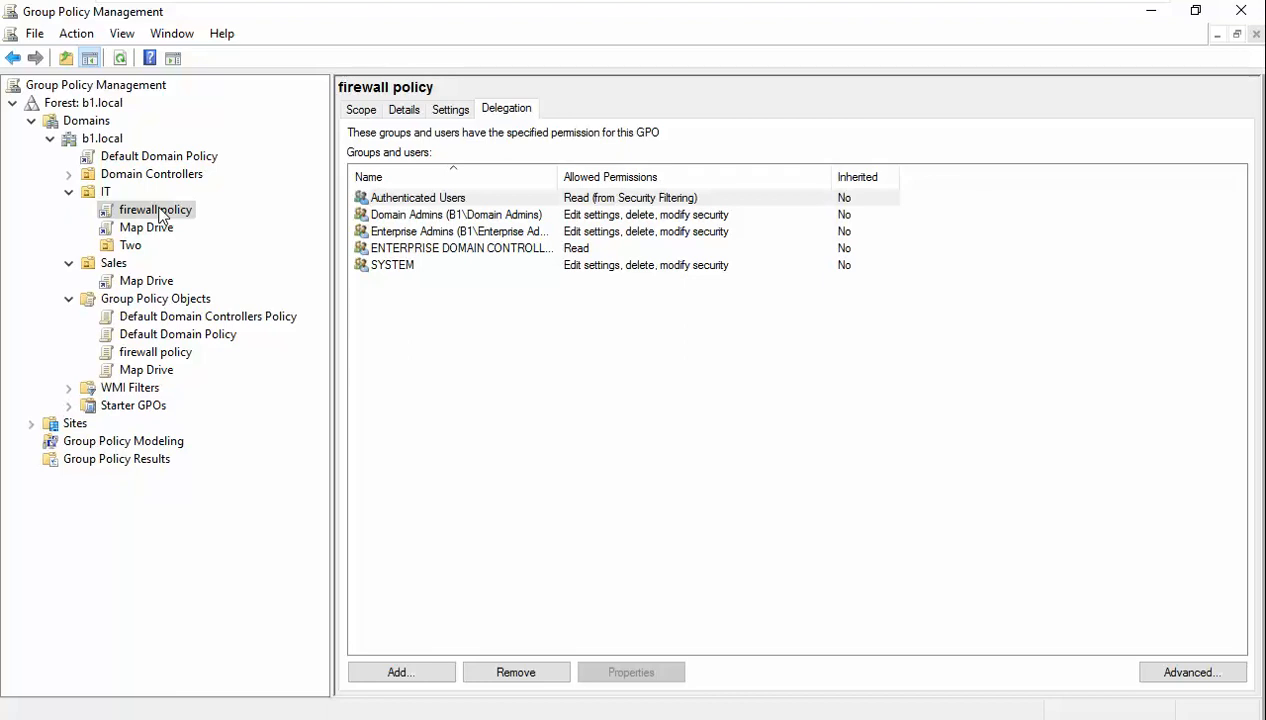
left_click(106, 193)
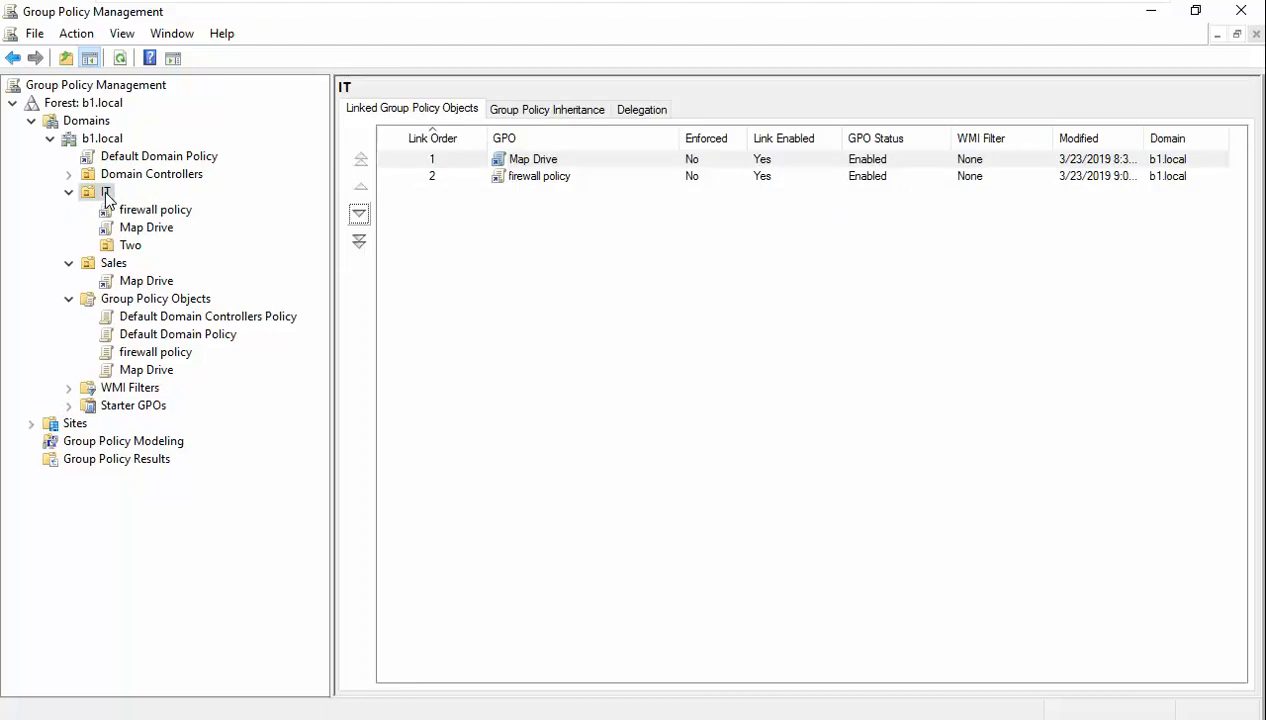
- Enforce the firewall policy link on IT and run gpupdate /force on the server
right_click(149, 217)
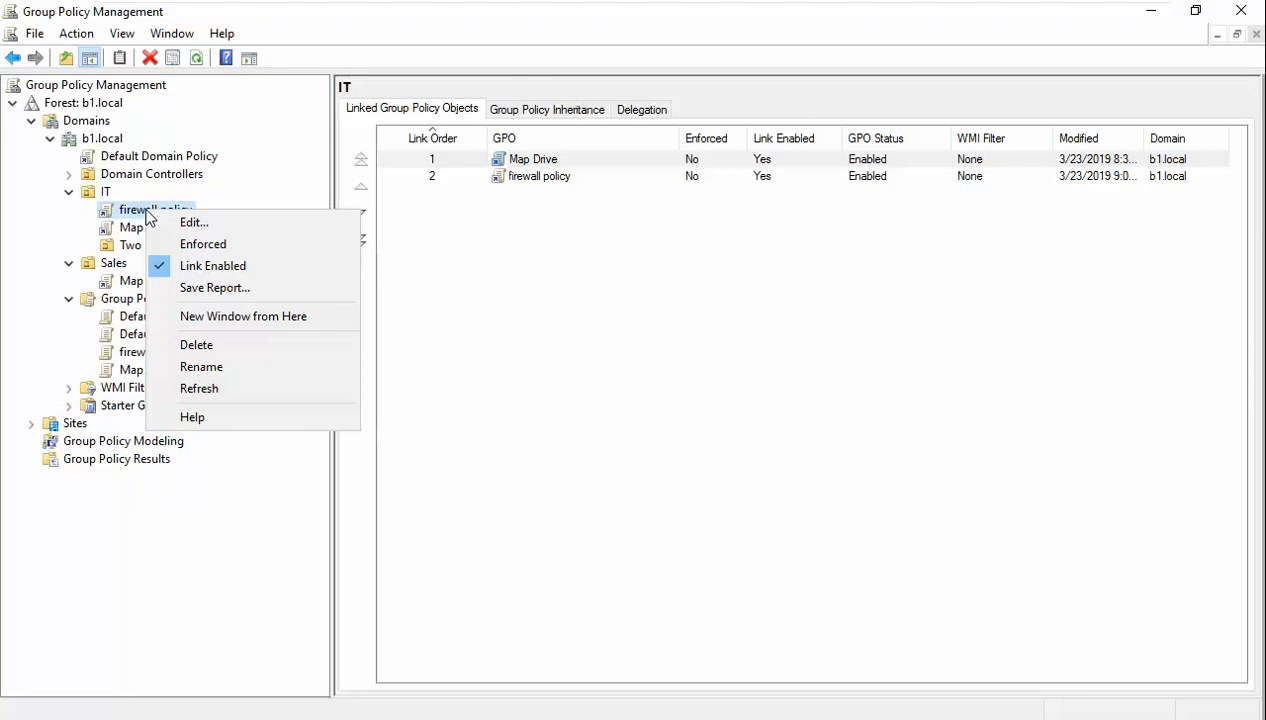
left_click(193, 244)
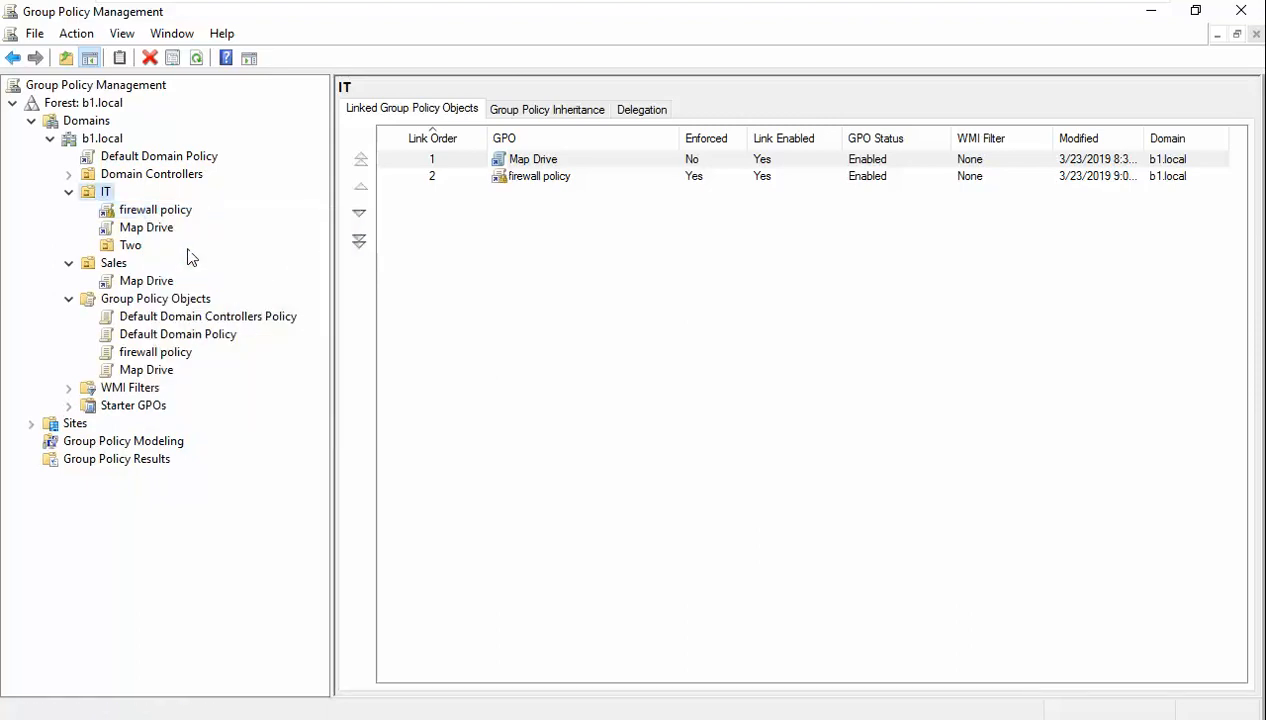
left_click(360, 718)
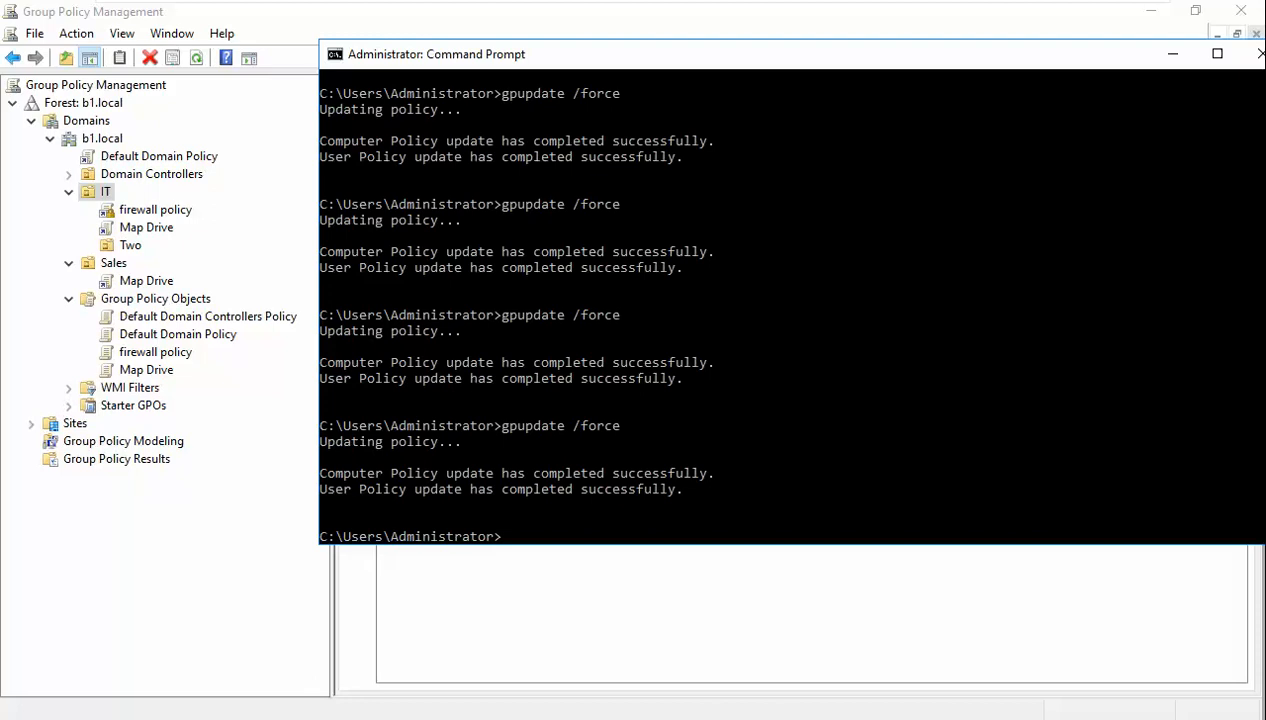
key("Up")
key("Return")
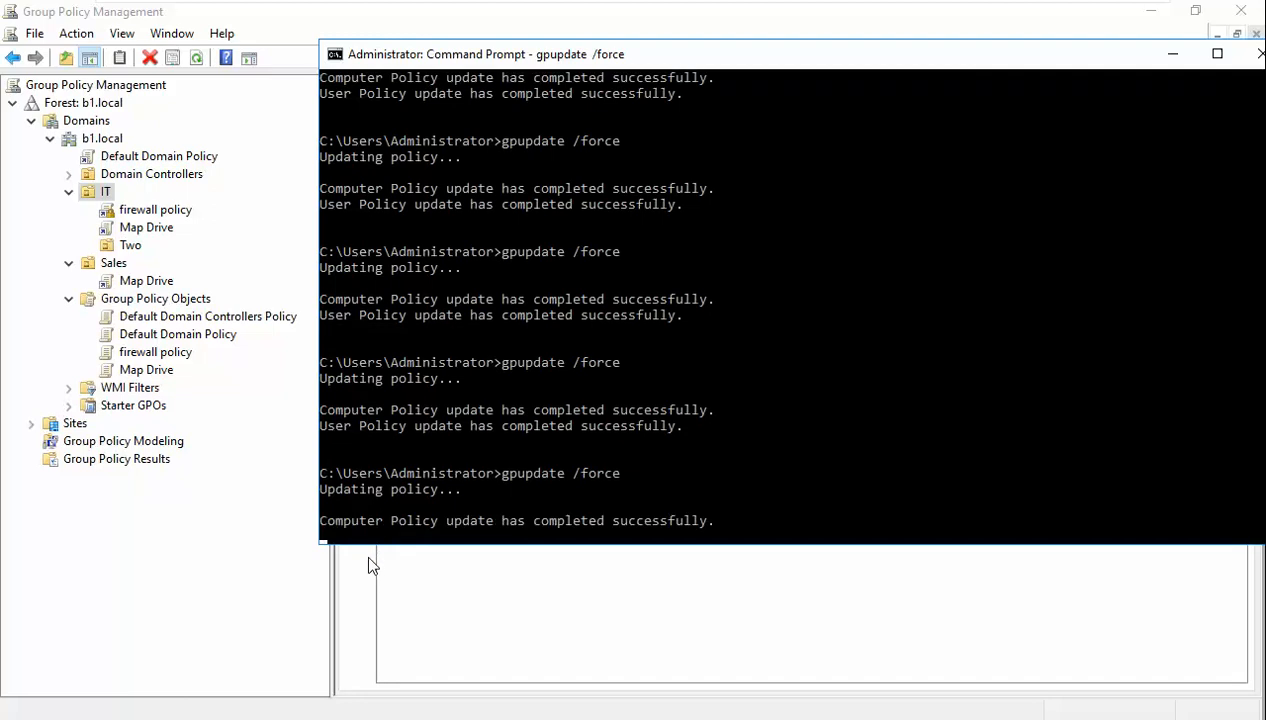
left_click(368, 565)
- Open Default Domain Policy in the editor and expand to Windows Settings > Security Settings
right_click(170, 160)
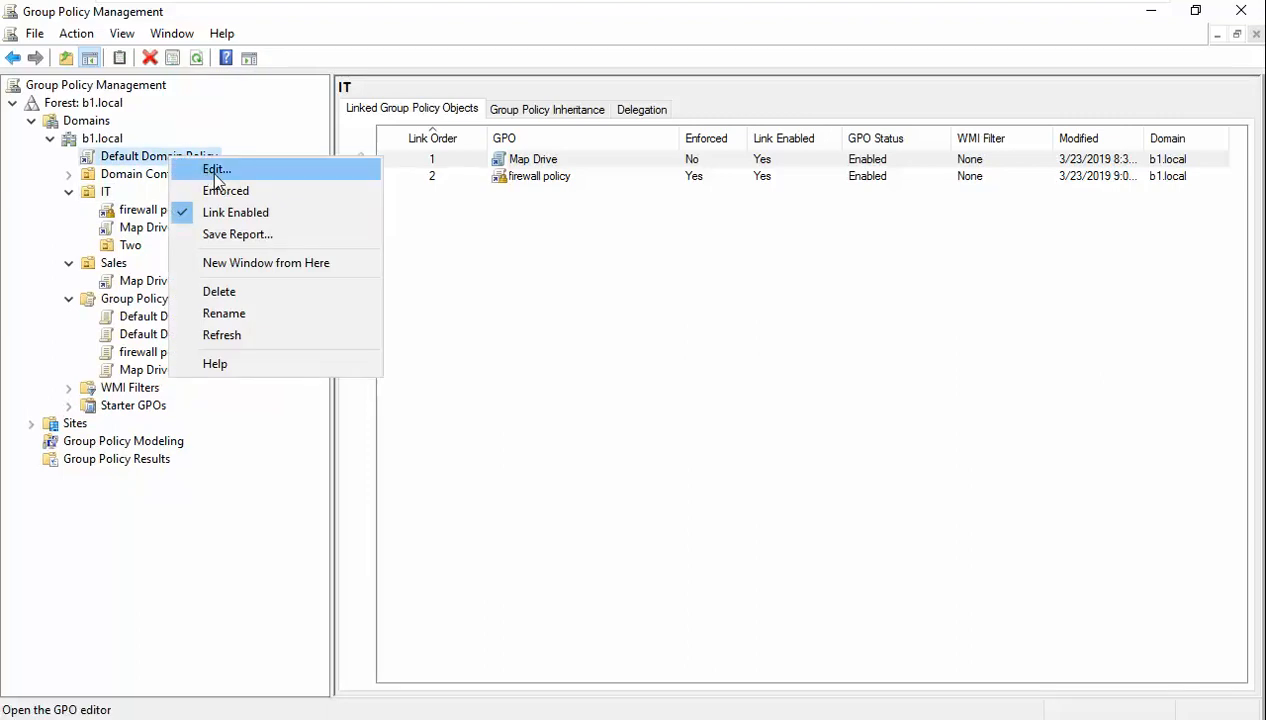
left_click(215, 168)
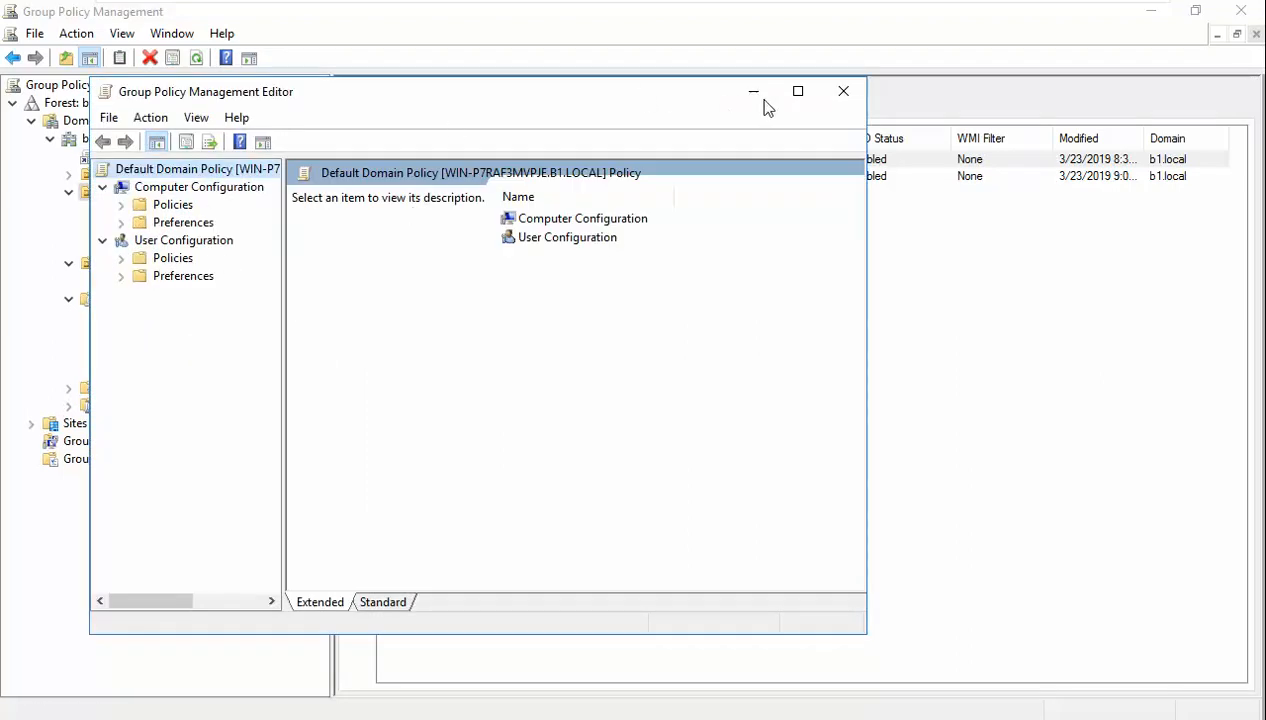
left_click(797, 91)
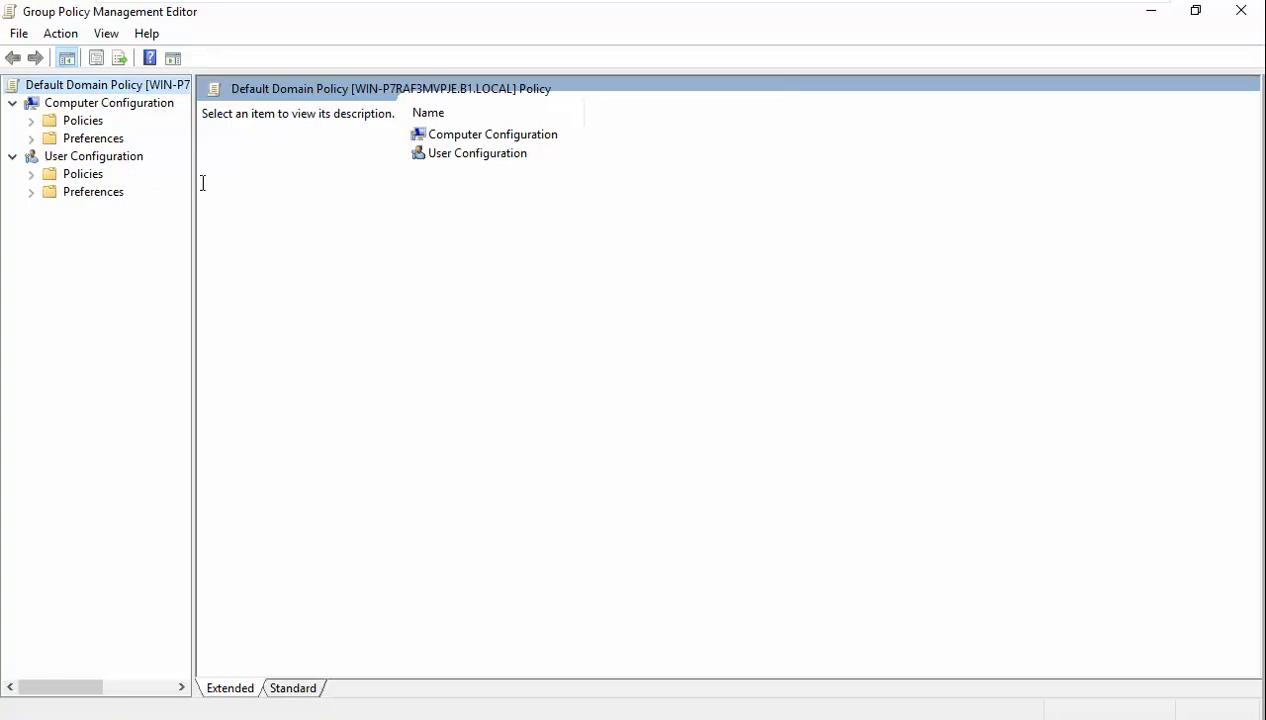
left_click_drag(194, 190, 346, 183)
double_click(80, 121)
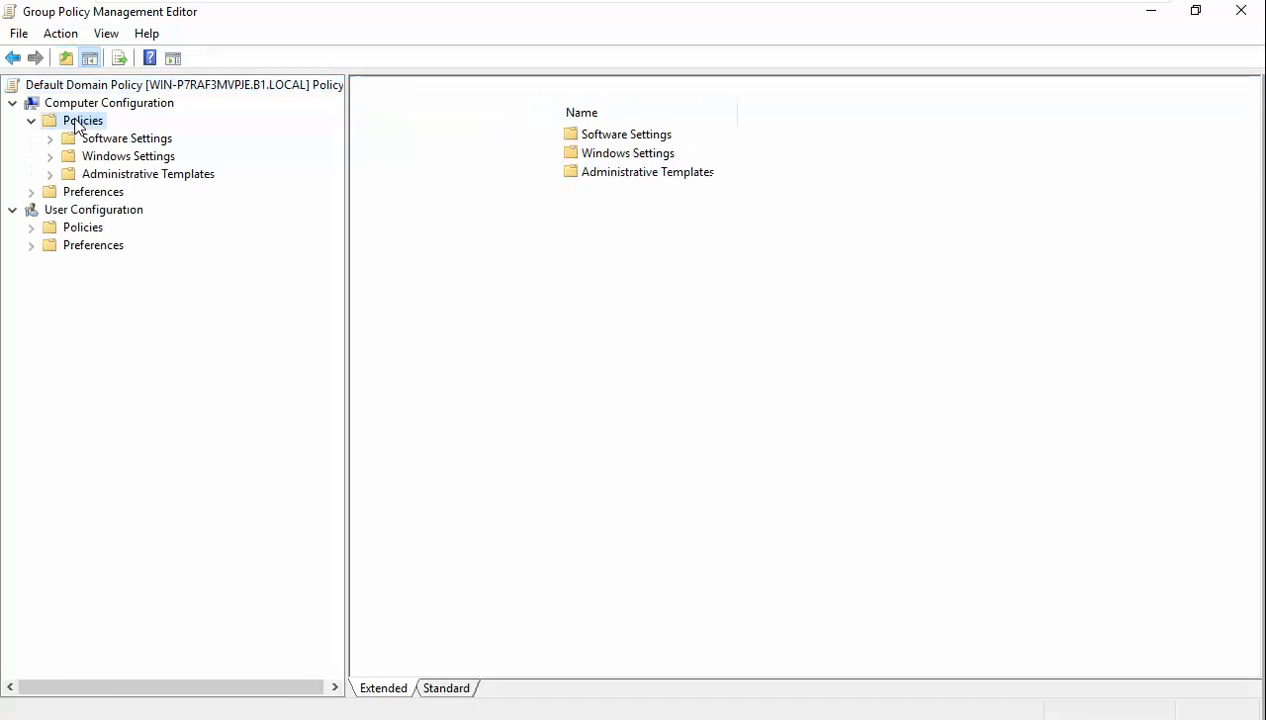
double_click(104, 157)
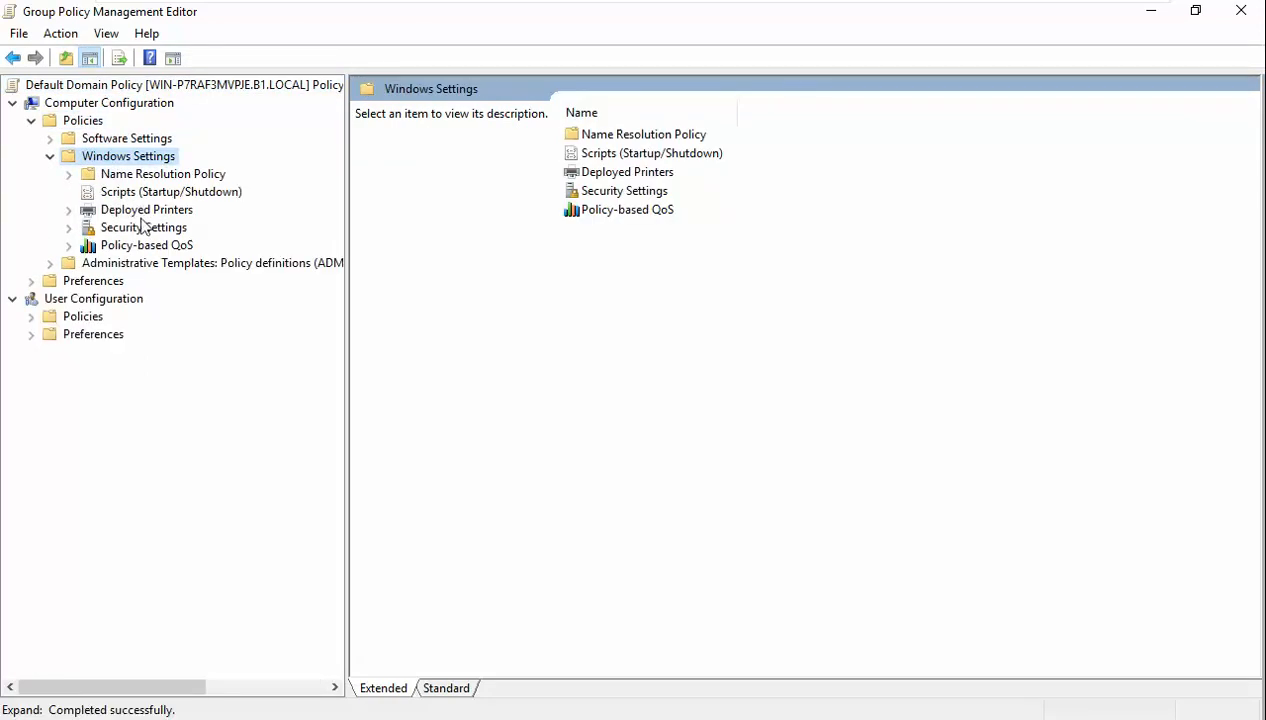
left_click(143, 228)
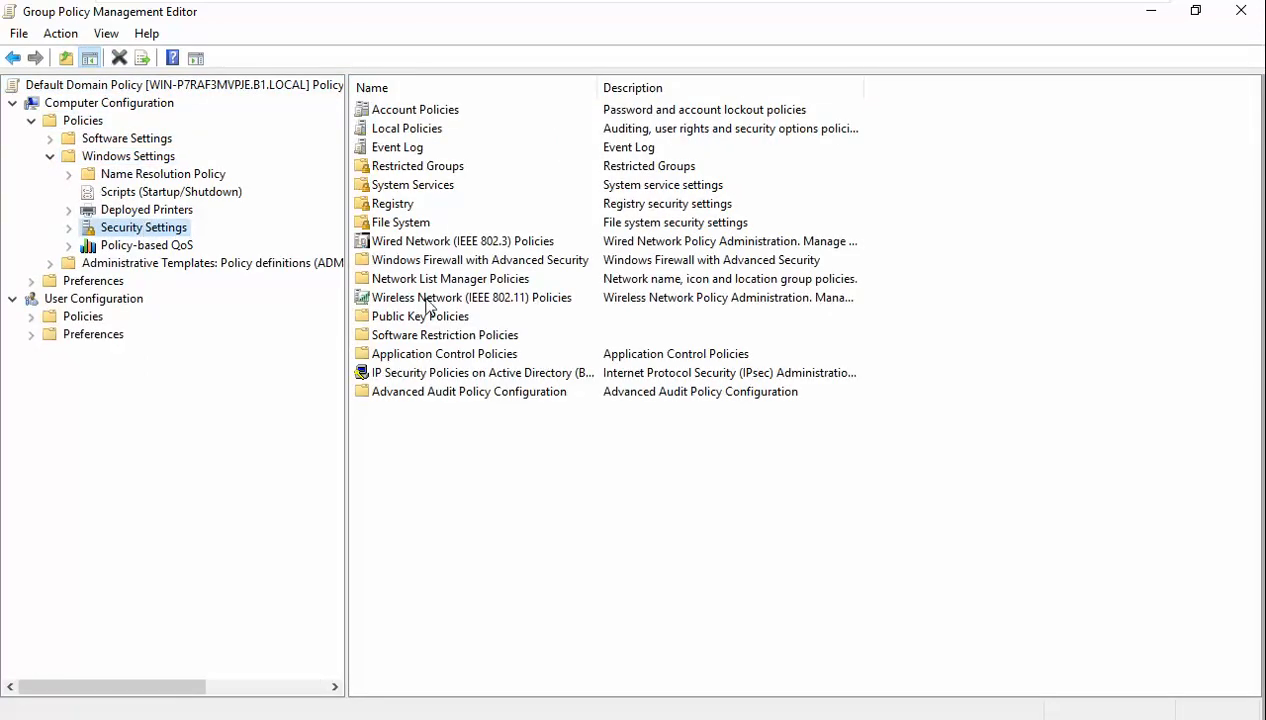
- In Windows Firewall with Advanced Security properties, set the Domain Profile firewall state to Off
double_click(388, 262)
left_click(87, 388)
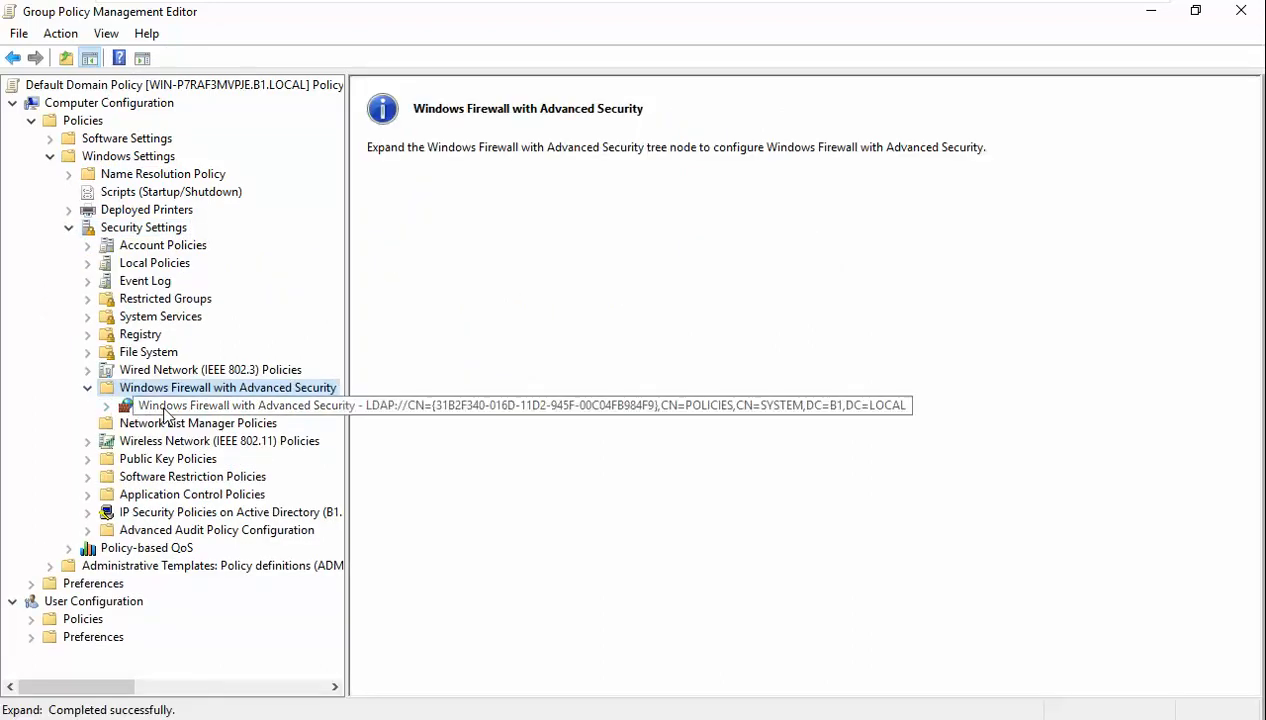
double_click(182, 405)
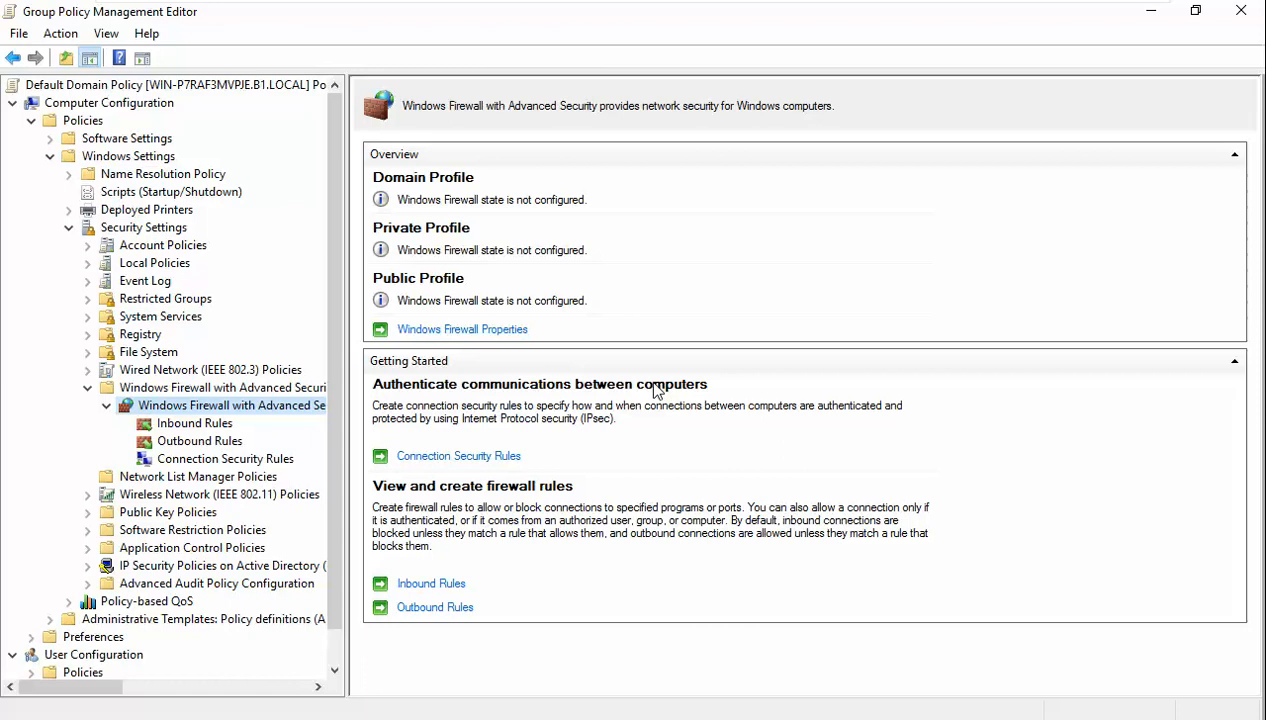
left_click(483, 330)
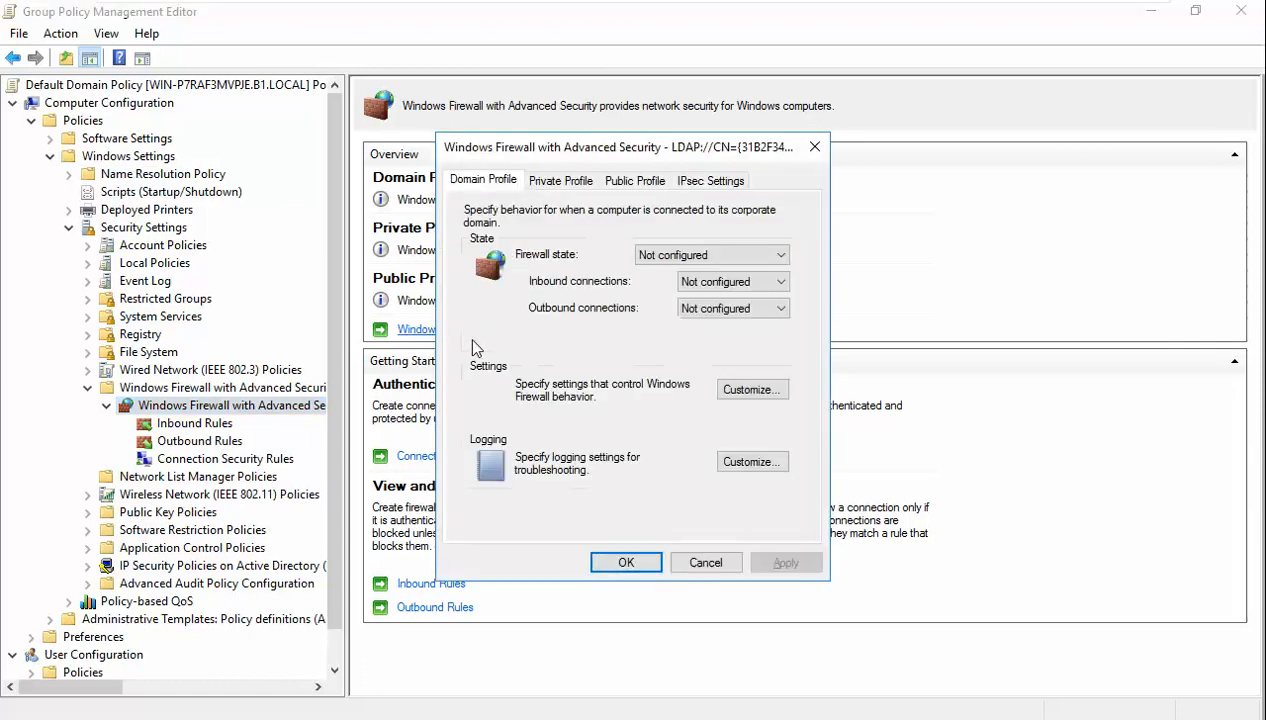
left_click(697, 258)
left_click(684, 286)
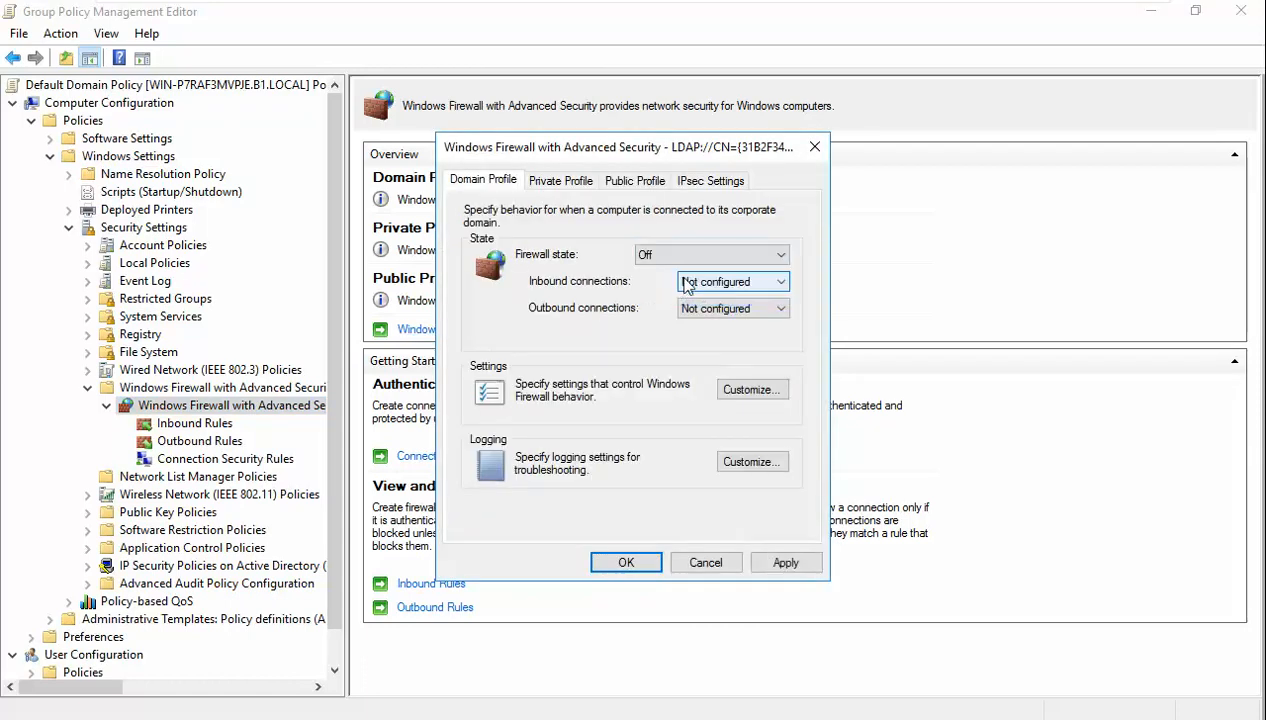
left_click(785, 562)
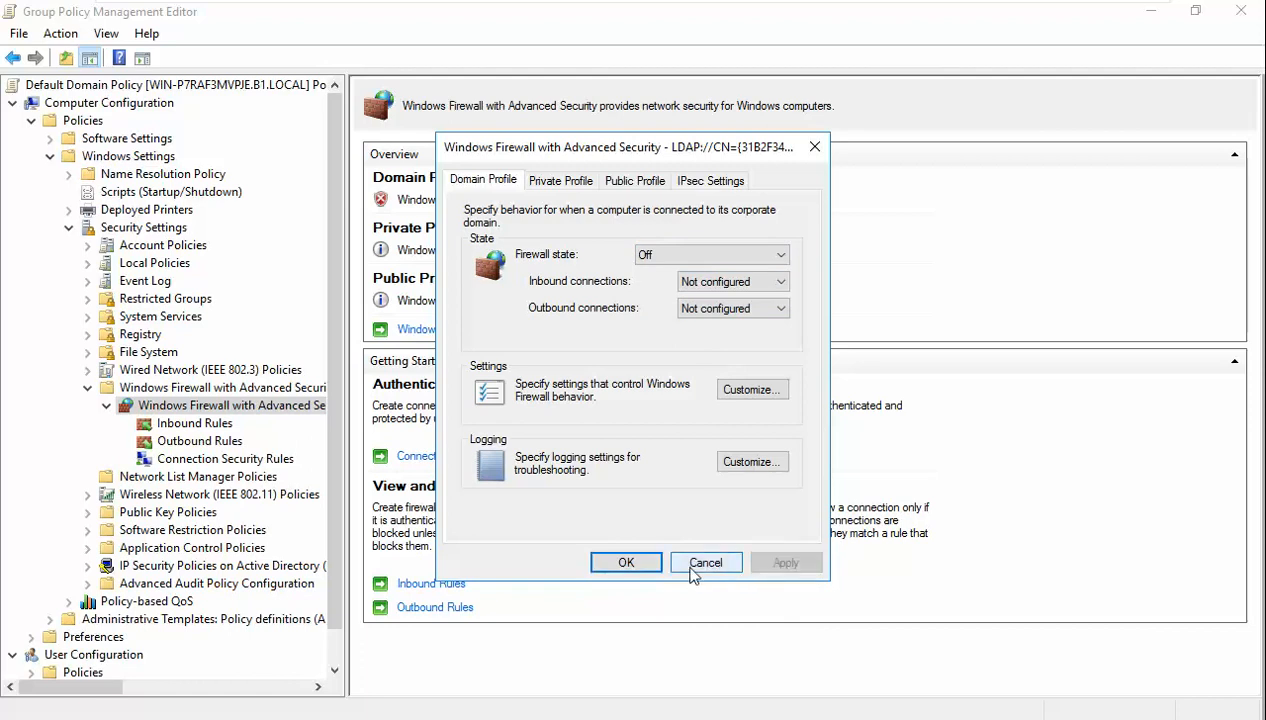
left_click(630, 566)
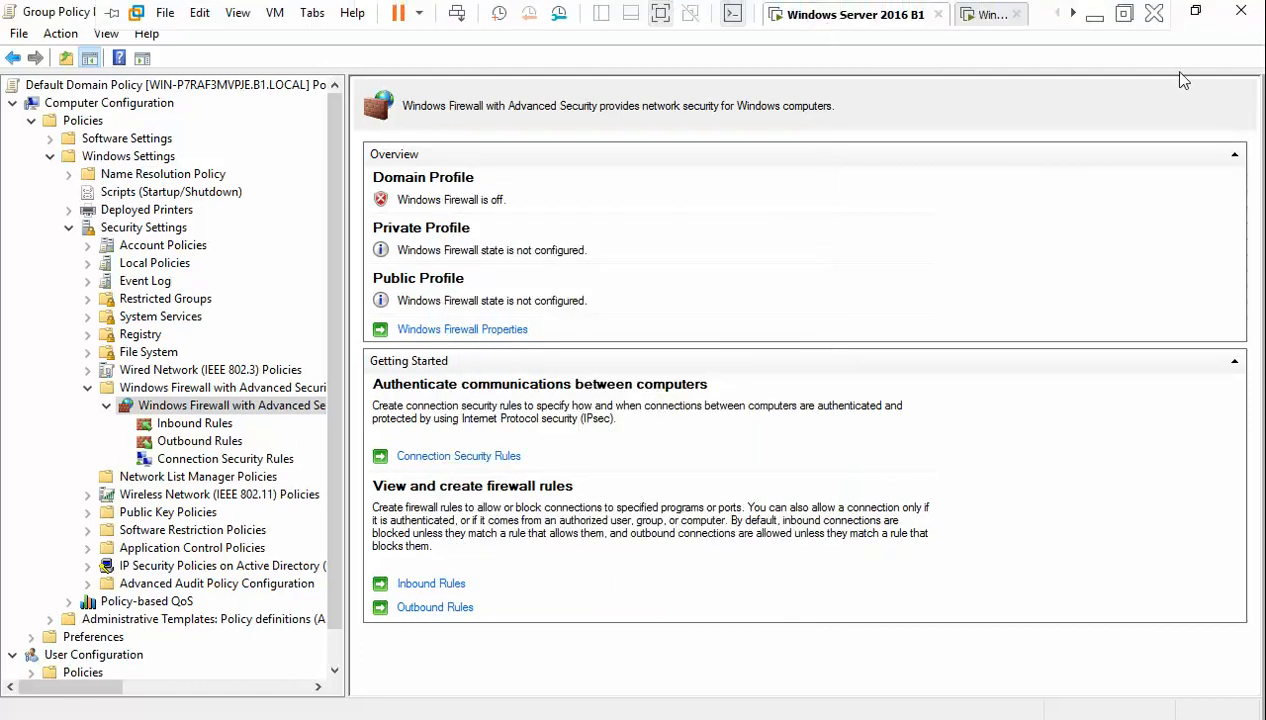
- Close the Group Policy Management Editor and refresh the console
left_click(1195, 10)
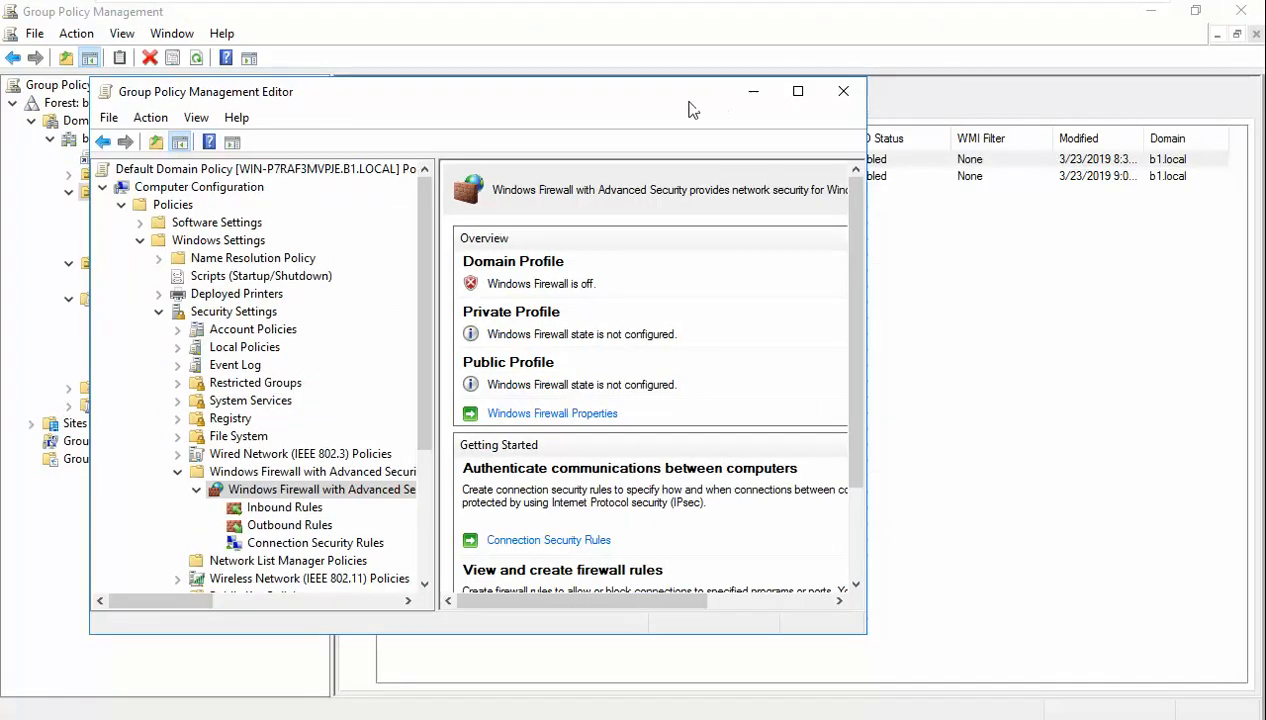
left_click(843, 91)
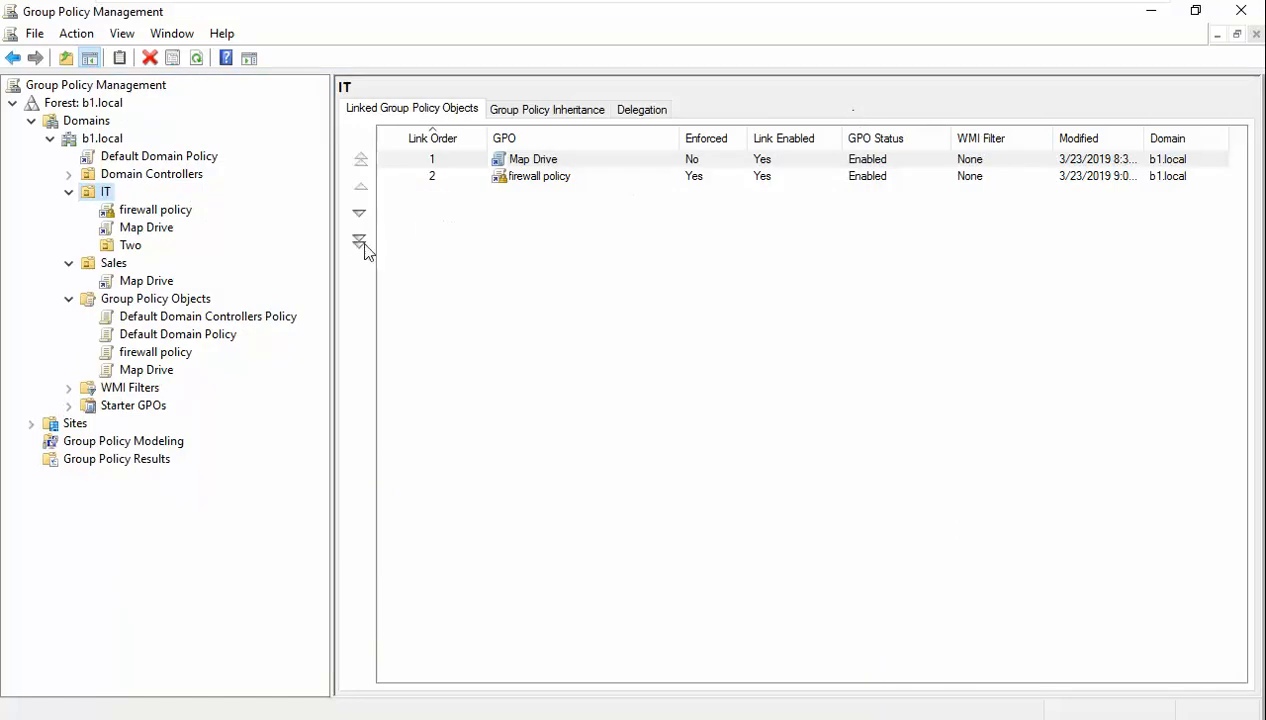
left_click(196, 57)
- Run gpupdate /force on the server, then switch to the Windows 7 client
key("alt+Tab")
key("Up")
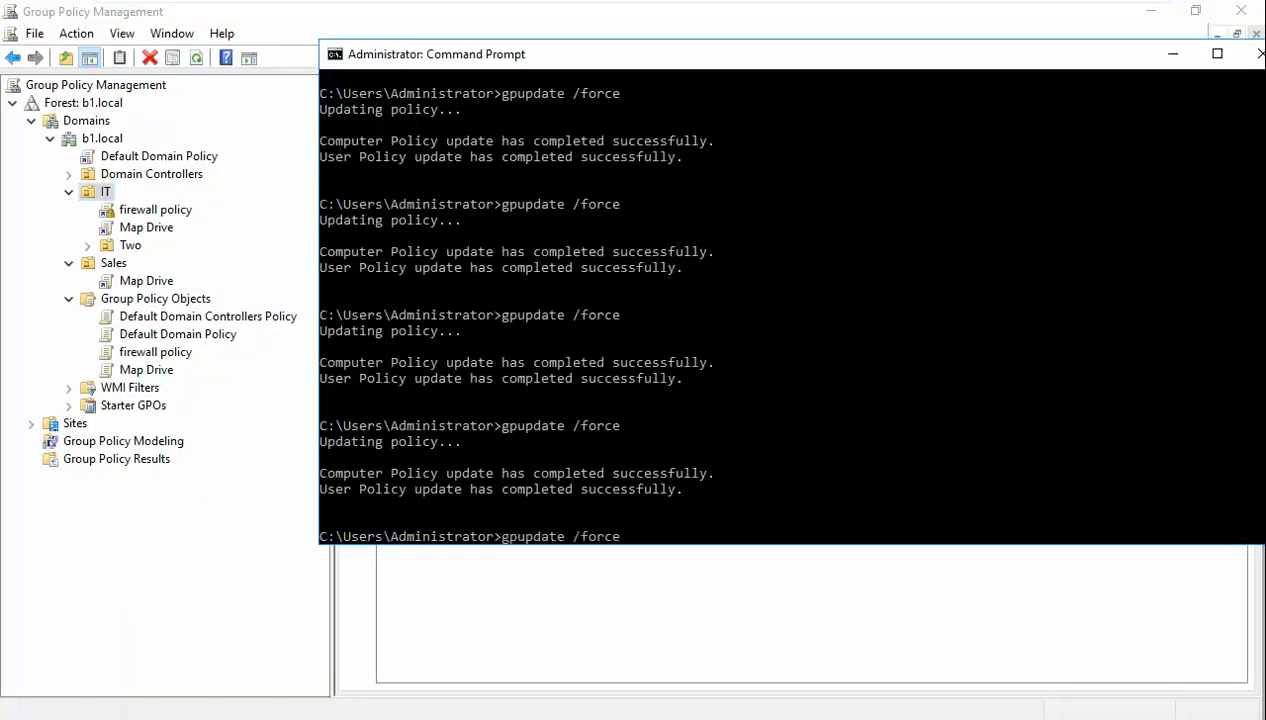
key("Return")
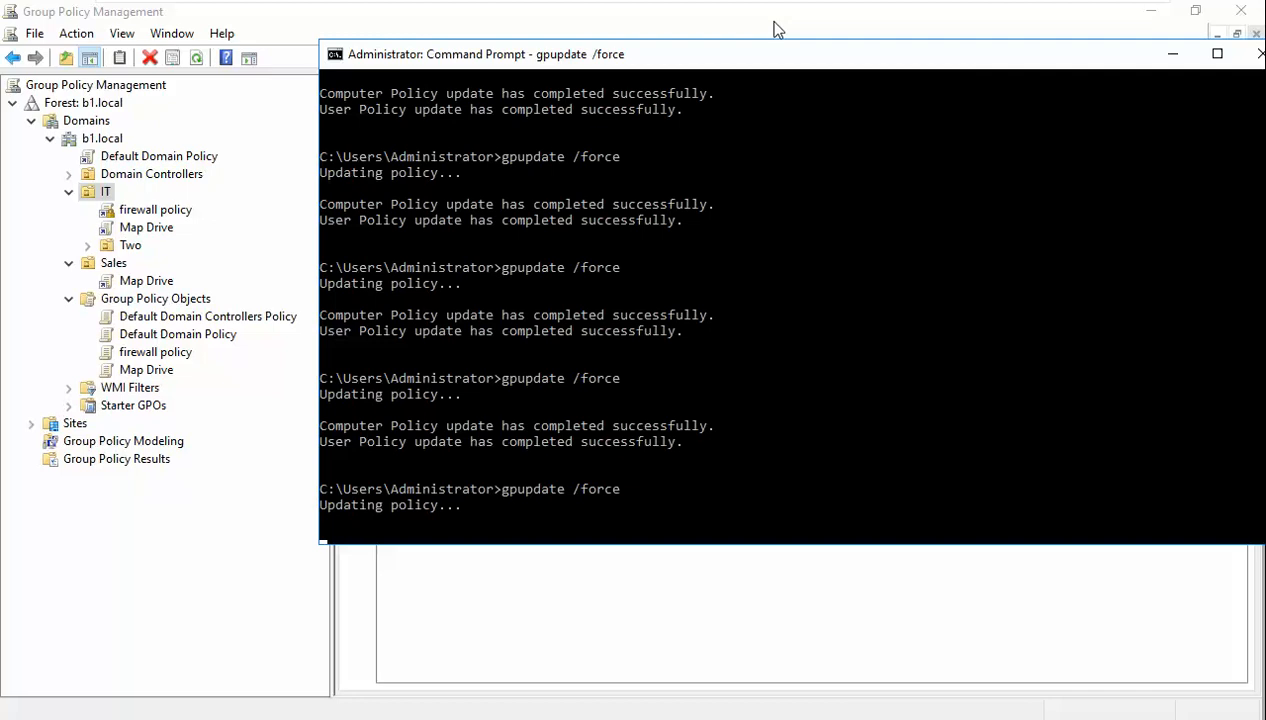
left_click_drag(681, 60, 634, 119)
mouse_move(617, 8)
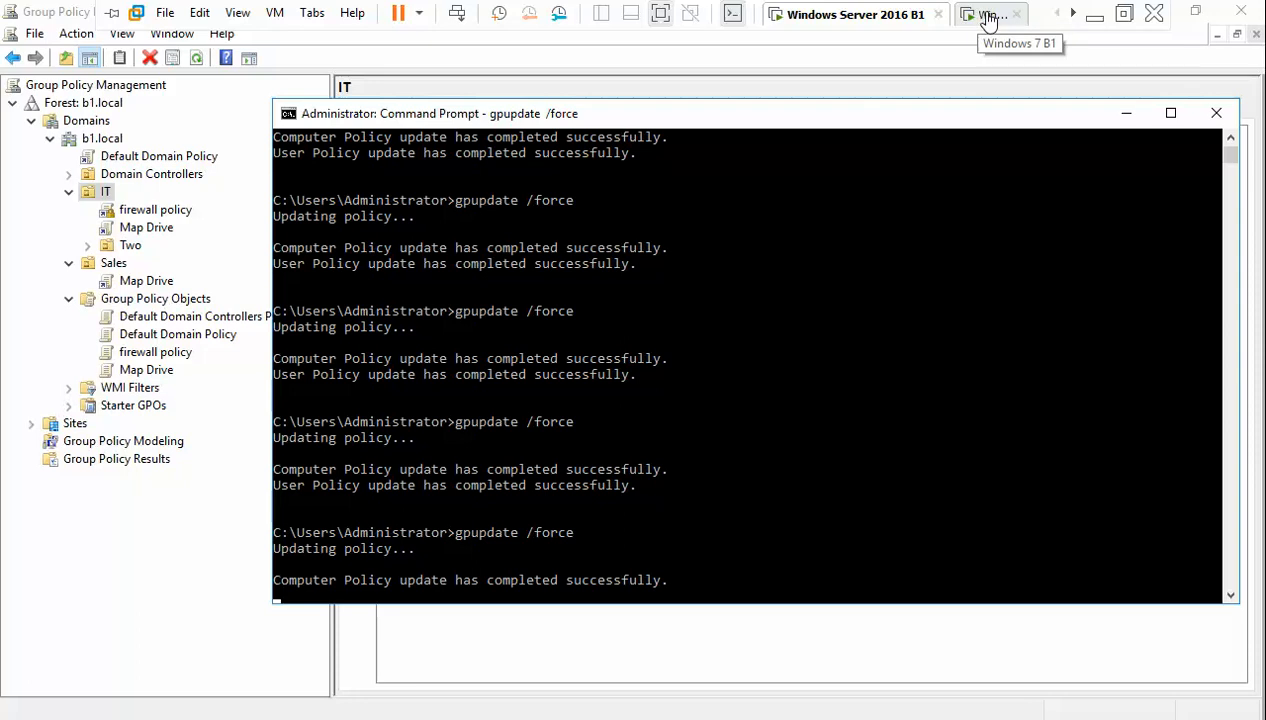
left_click(988, 15)
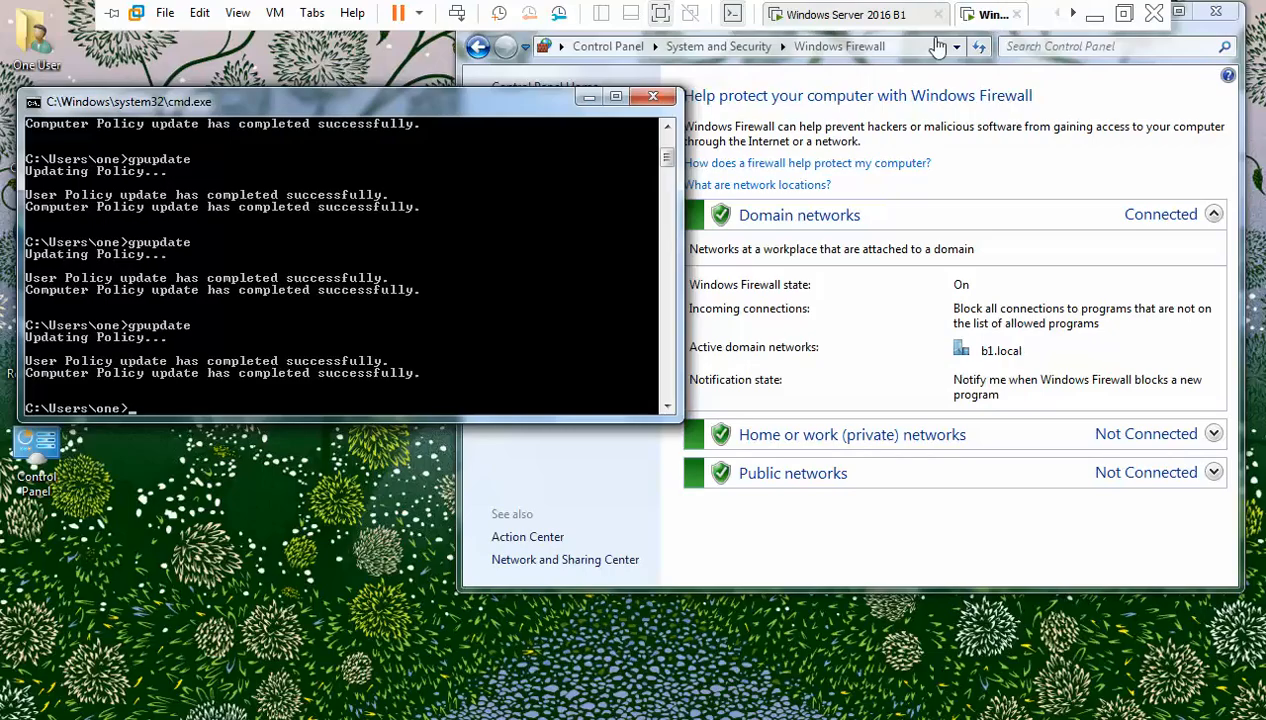
- Rerun gpupdate on the Windows 7 client and confirm Windows Firewall shows domain networks Off
key("Up")
key("Return")
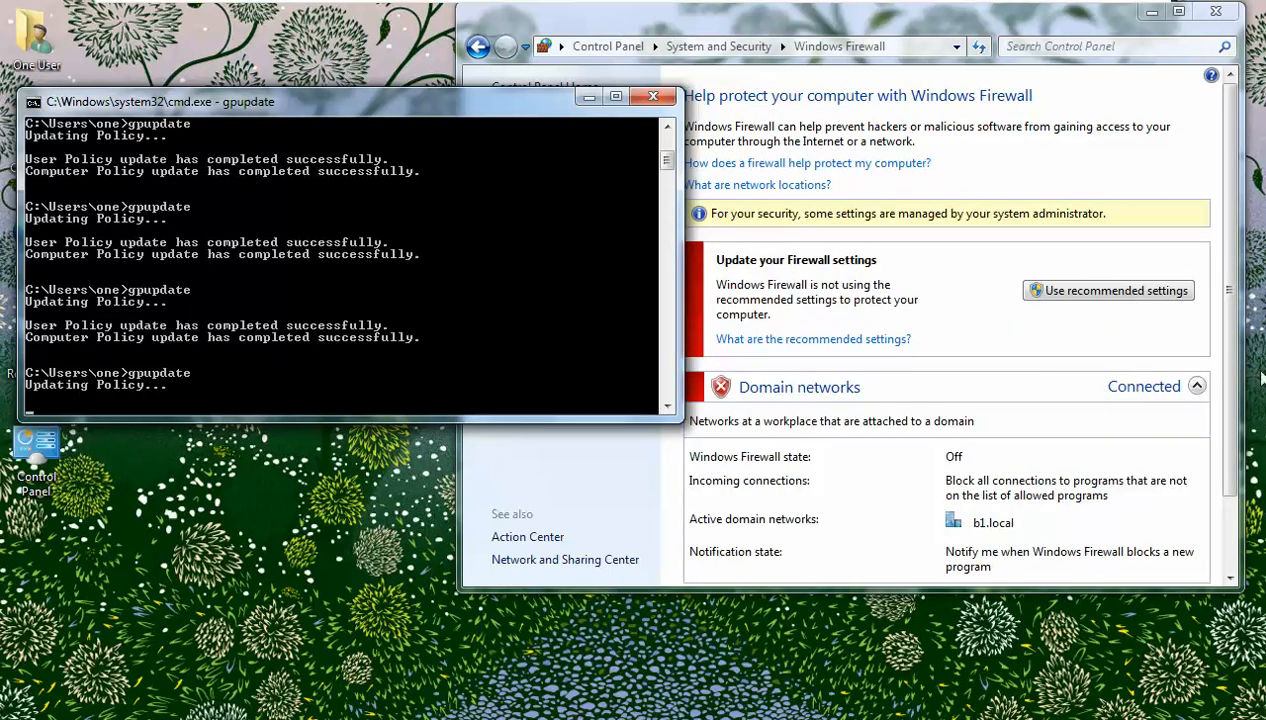
left_click_drag(1230, 352, 1238, 462)
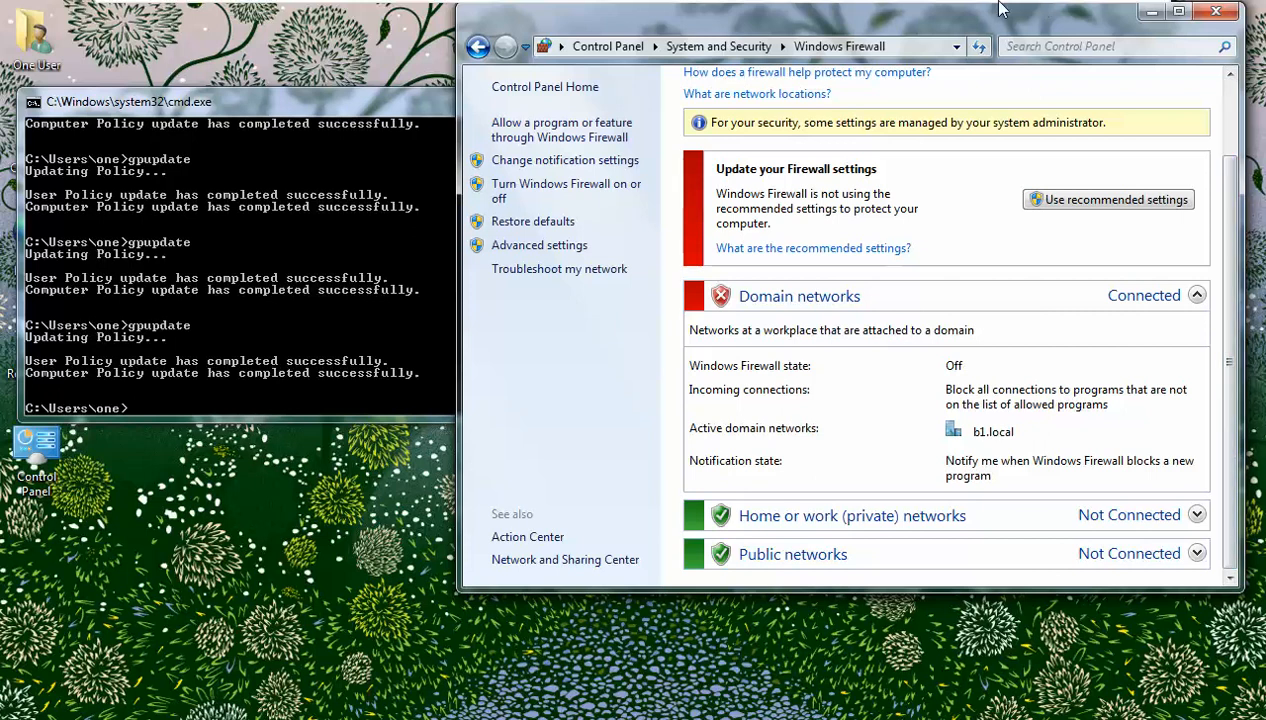
mouse_move(995, 10)
left_click(886, 14)
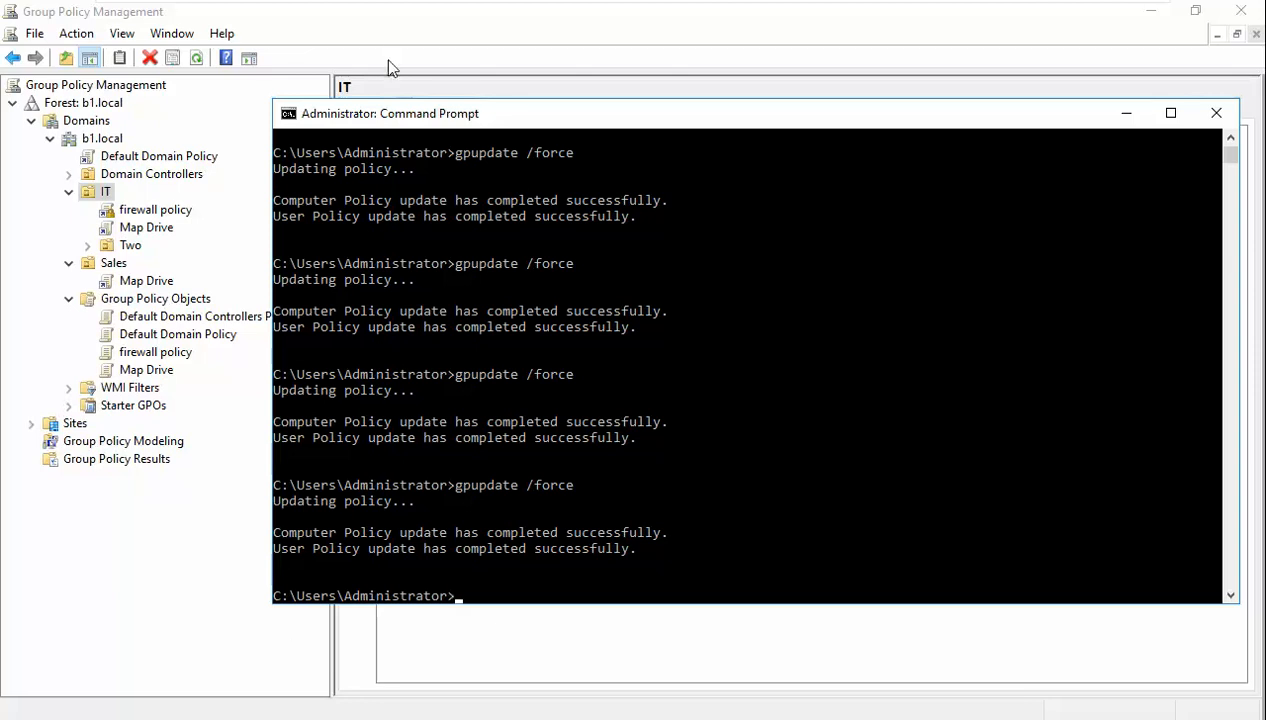
- Bring Group Policy Management forward and view Default Domain Policy's delegation permissions
left_click(360, 36)
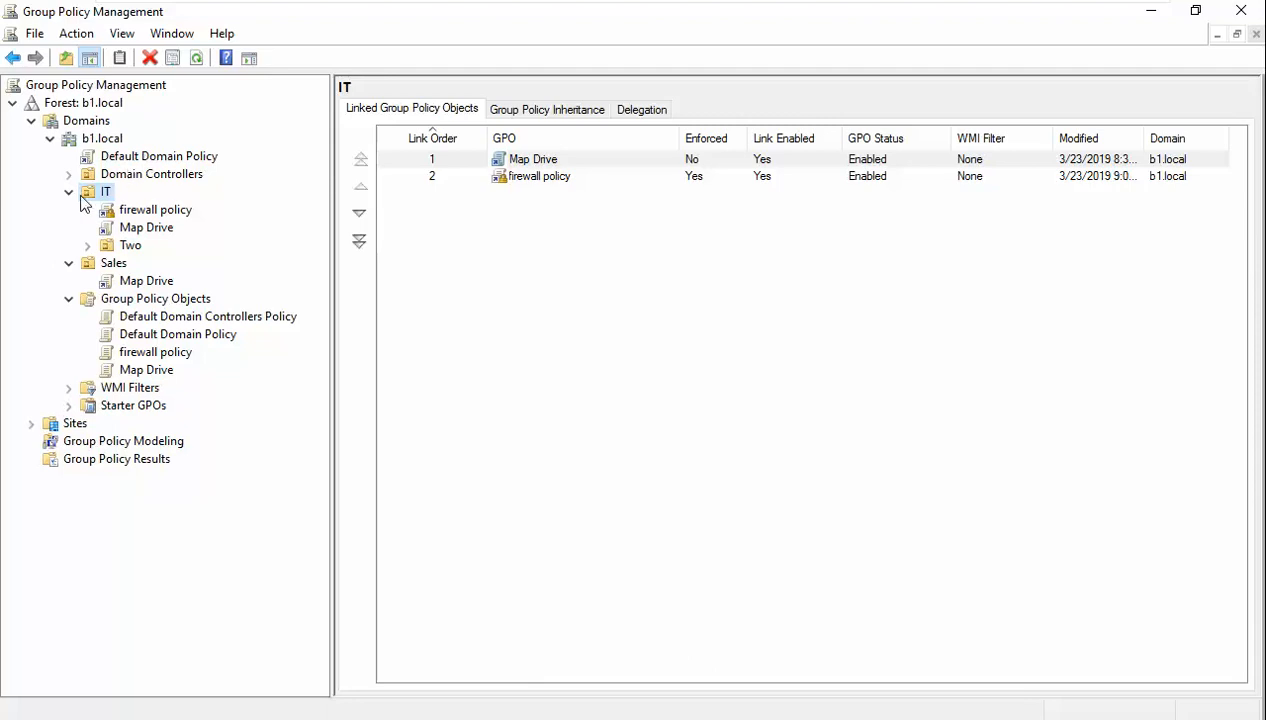
left_click(92, 159)
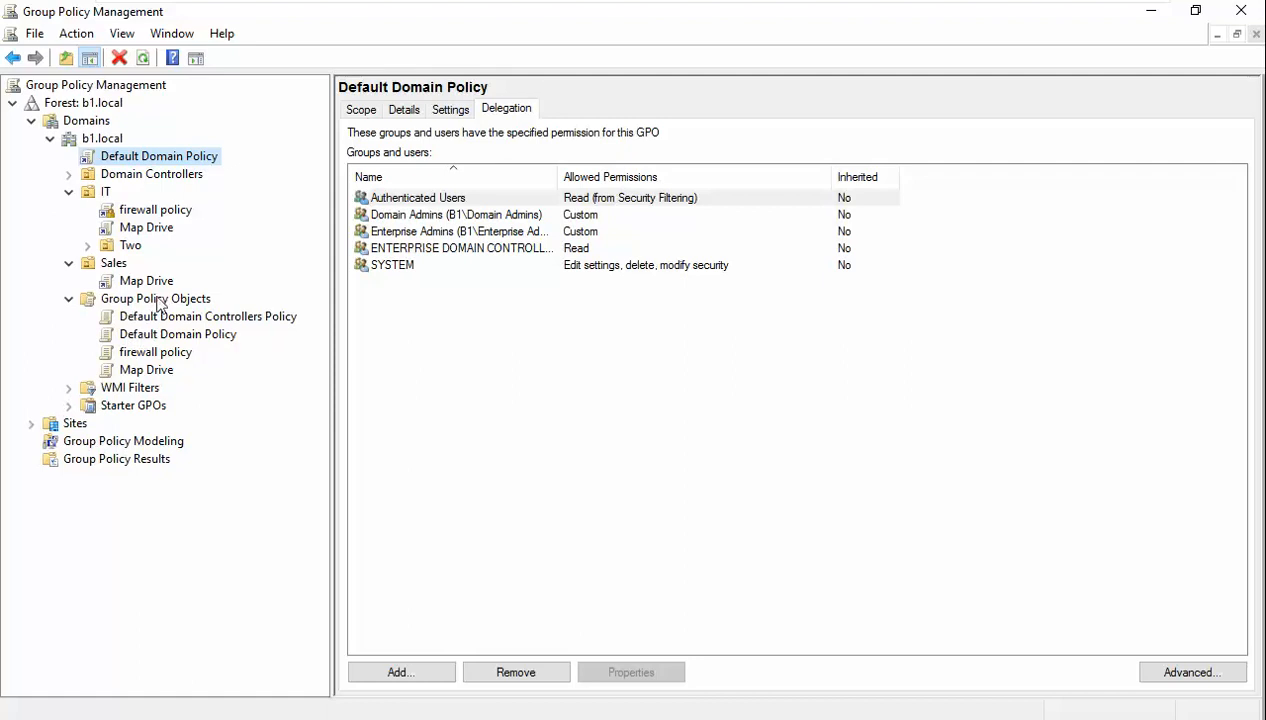
- Review the firewall policy's delegation permissions under Two, then expand Domain Controllers and the IT OU
left_click(122, 247)
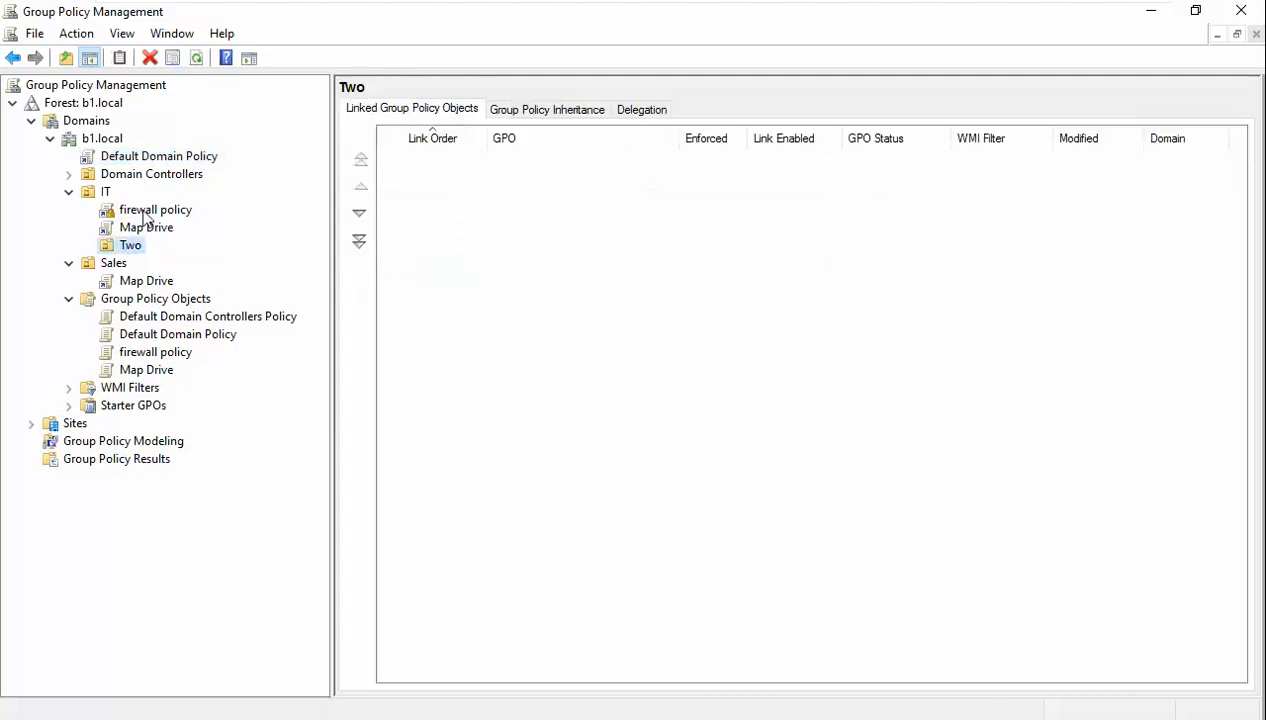
left_click(148, 210)
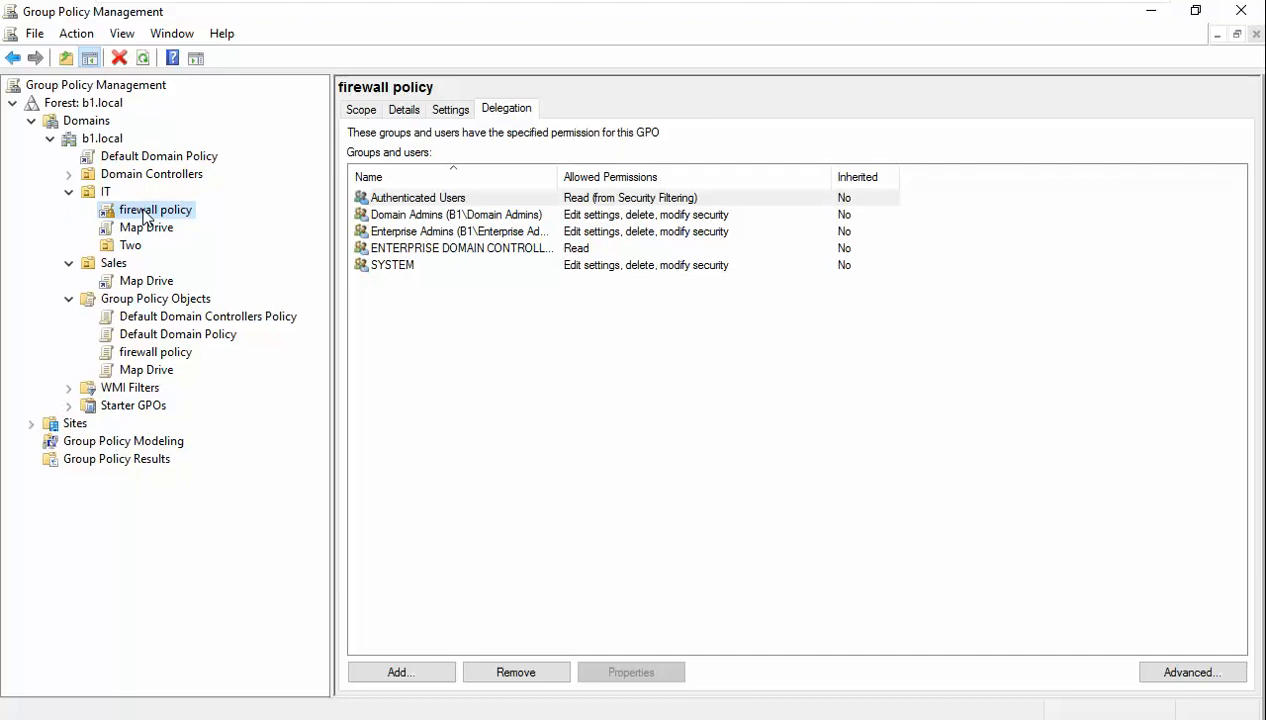
left_click(68, 174)
left_click(69, 210)
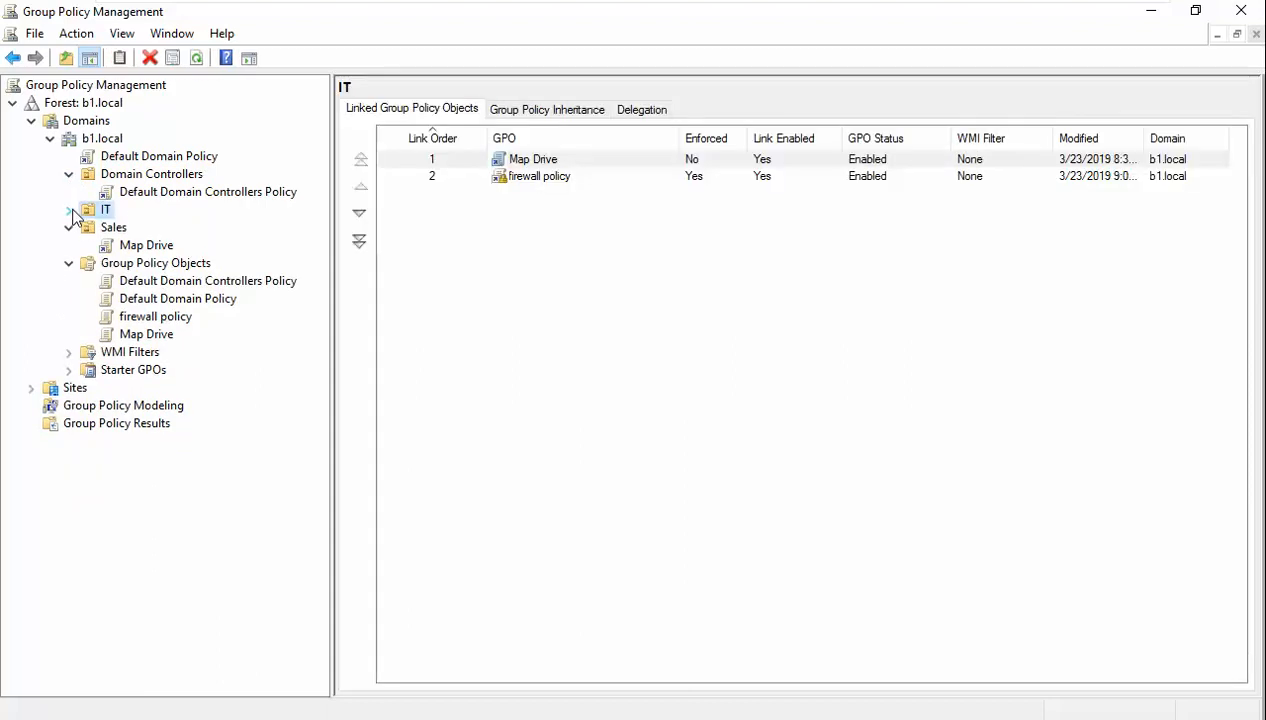
left_click(68, 210)
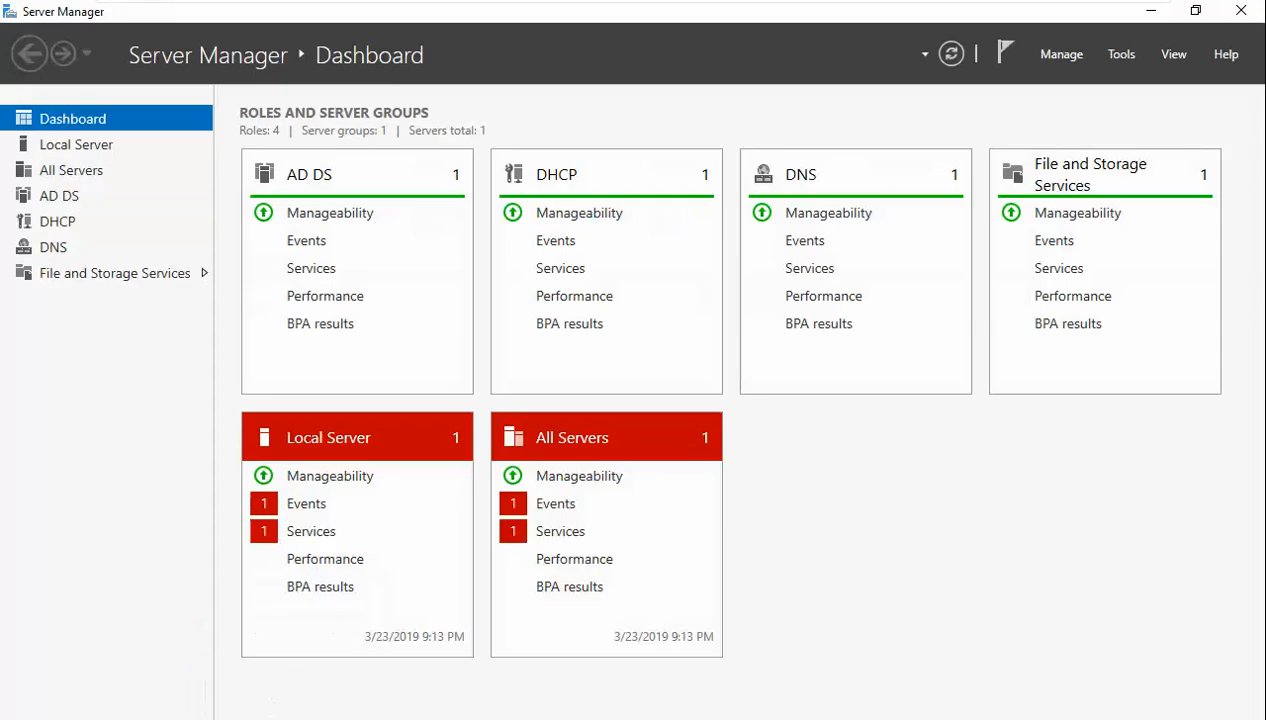
- Launch Active Directory Users and Computers and view the test user's group memberships
left_click(1119, 54)
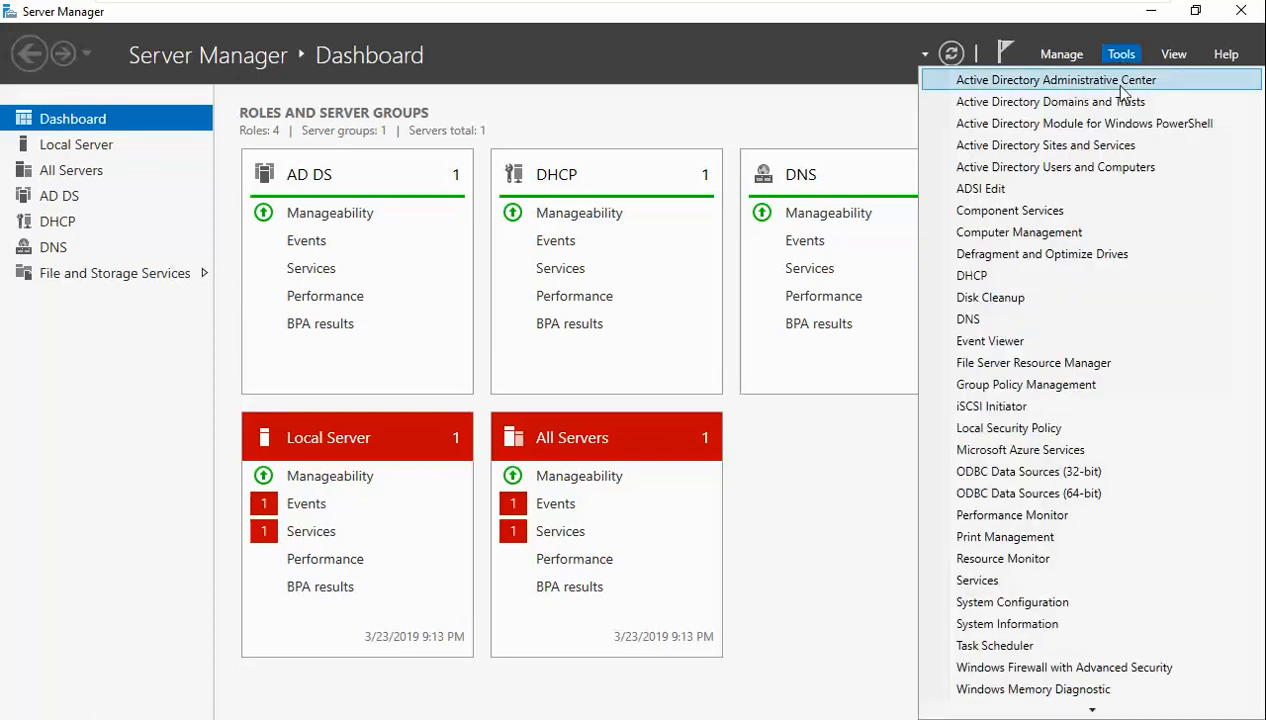
left_click(1128, 172)
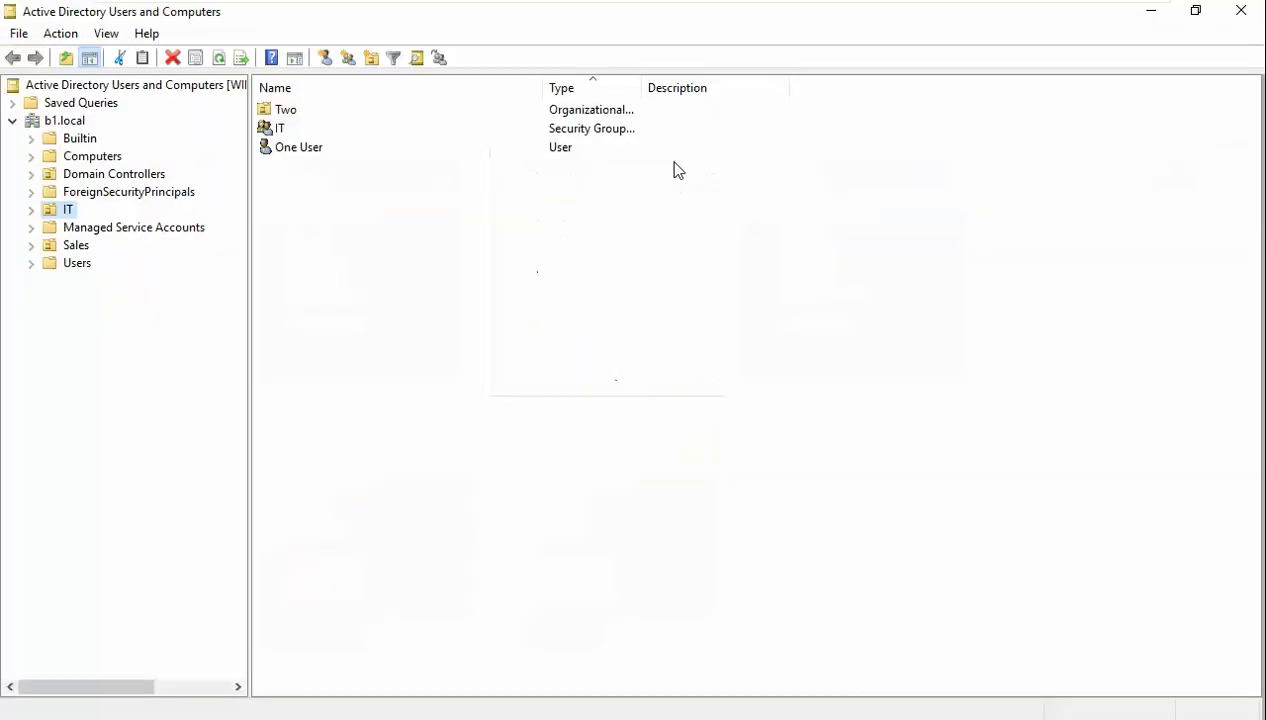
double_click(289, 150)
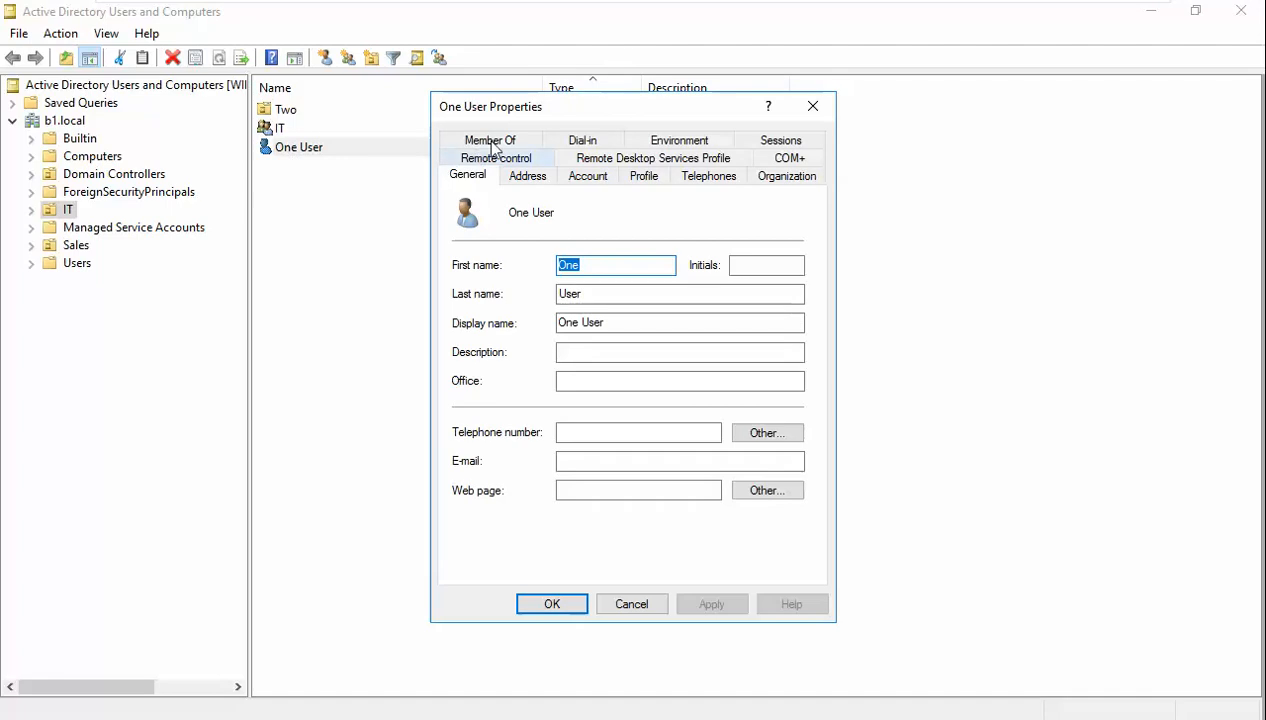
left_click(500, 140)
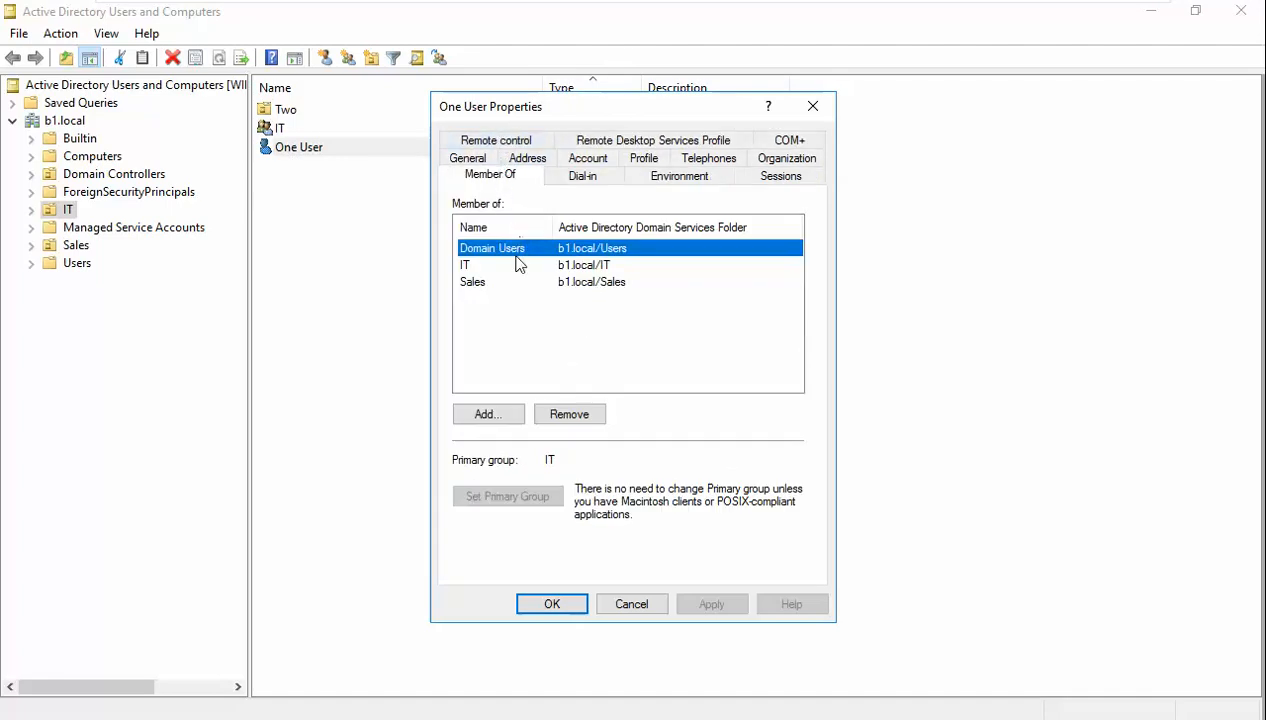
- Inspect the user's Sales, IT and Domain Users memberships, then cancel the Properties dialog
left_click(481, 284)
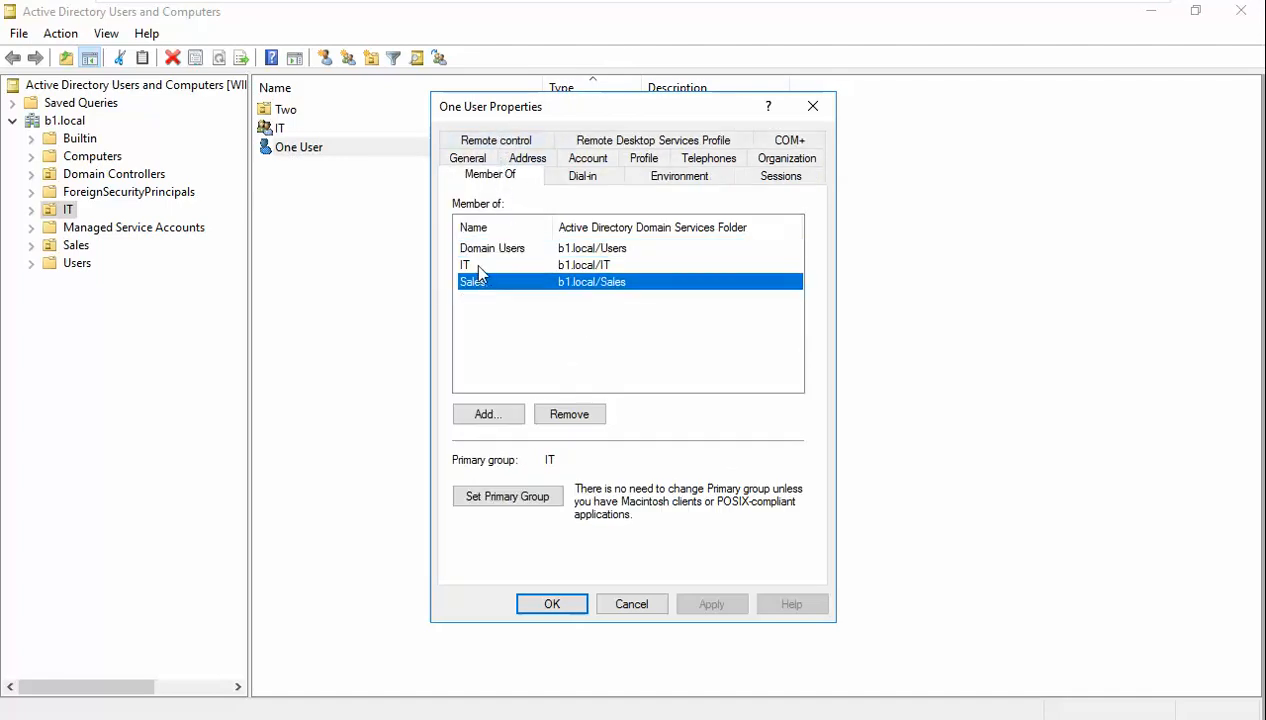
left_click(478, 266)
left_click(496, 250)
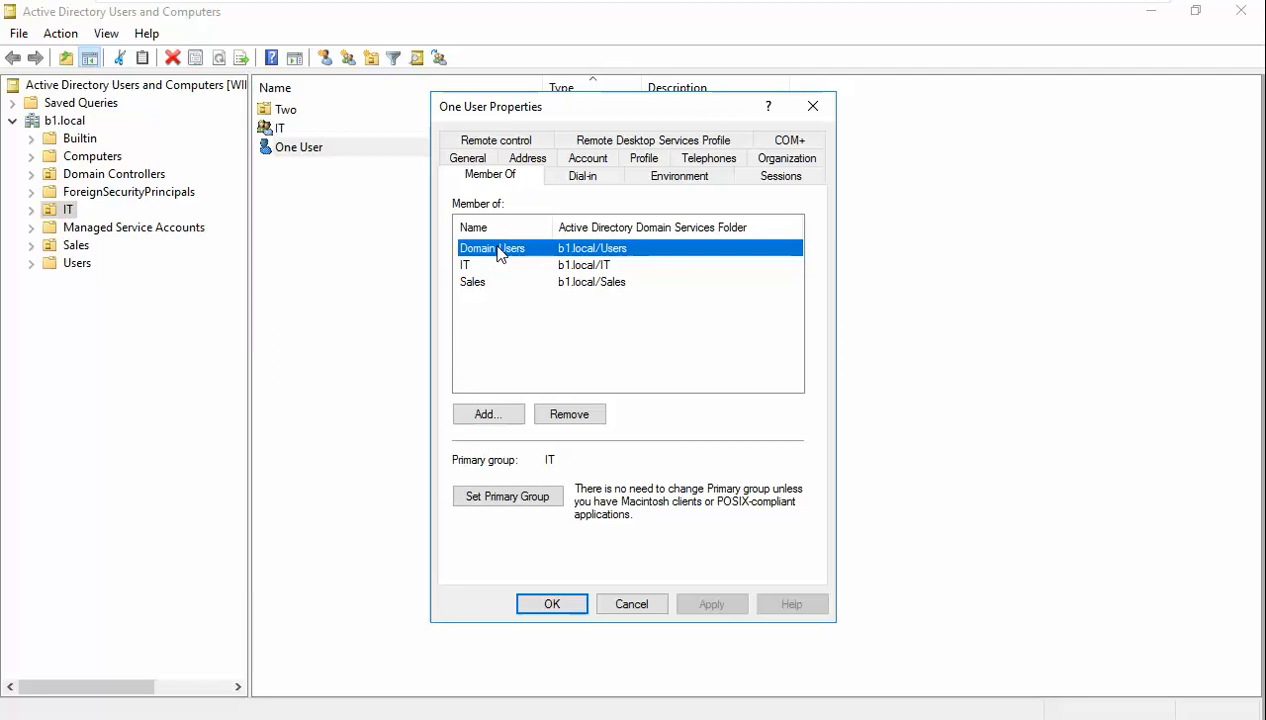
left_click(586, 265)
left_click(592, 283)
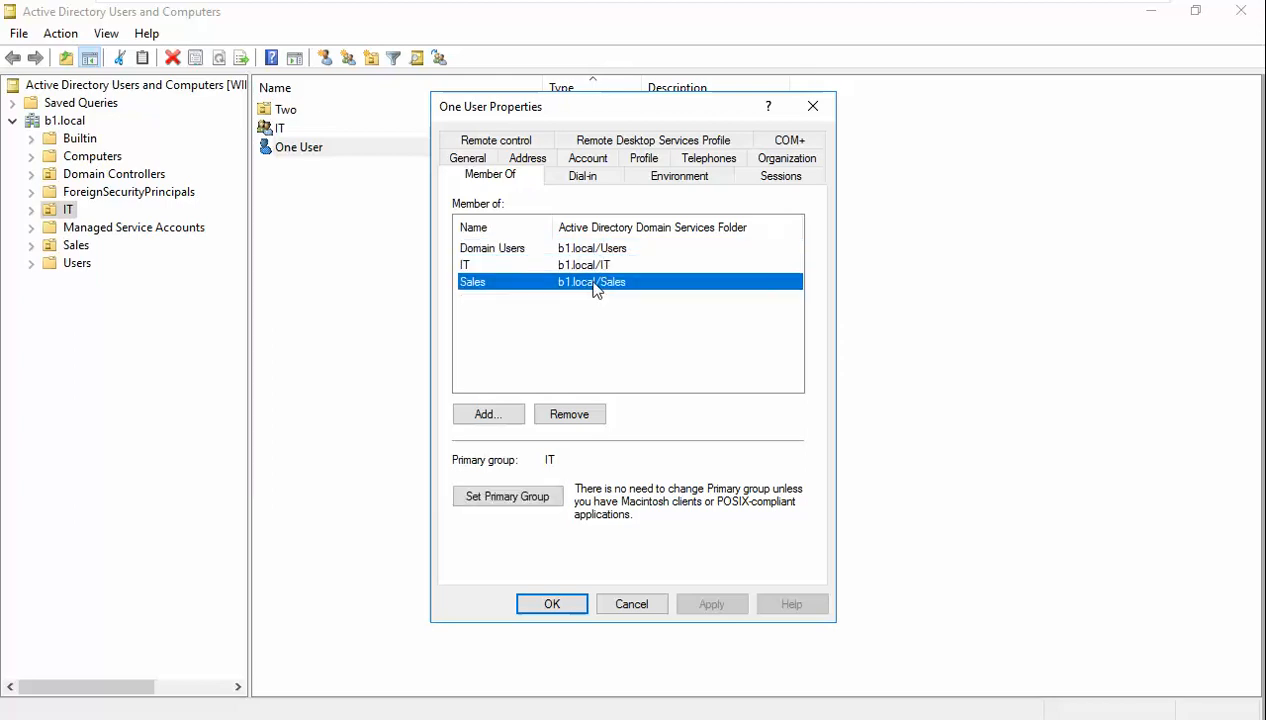
left_click(586, 248)
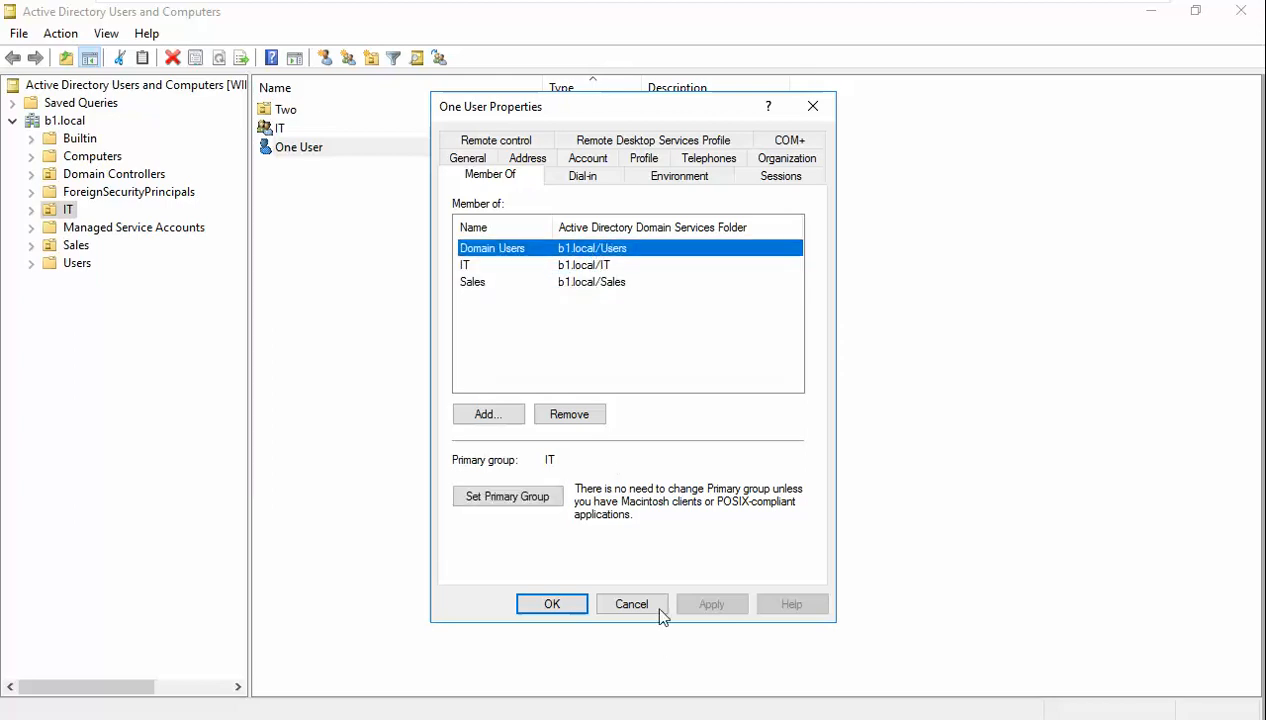
left_click(625, 600)
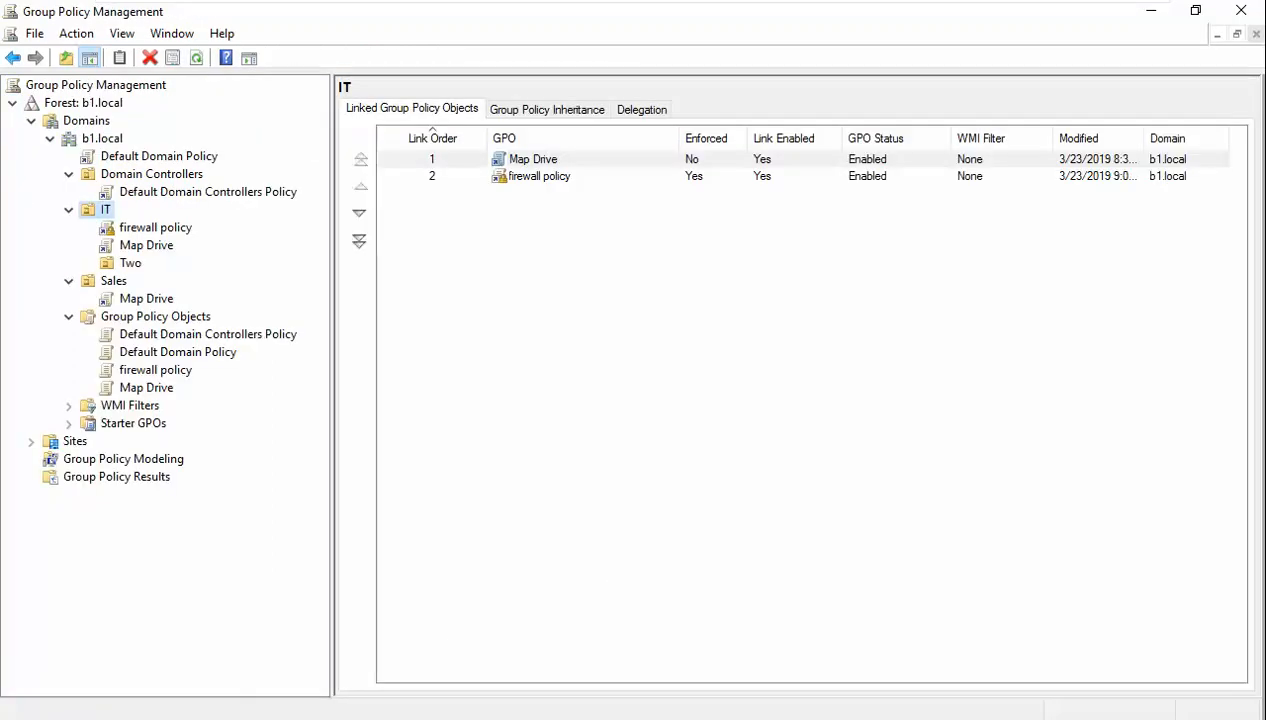
- Check the Windows 7 client's domain network firewall reads Off, then return to the server
mouse_move(448, 6)
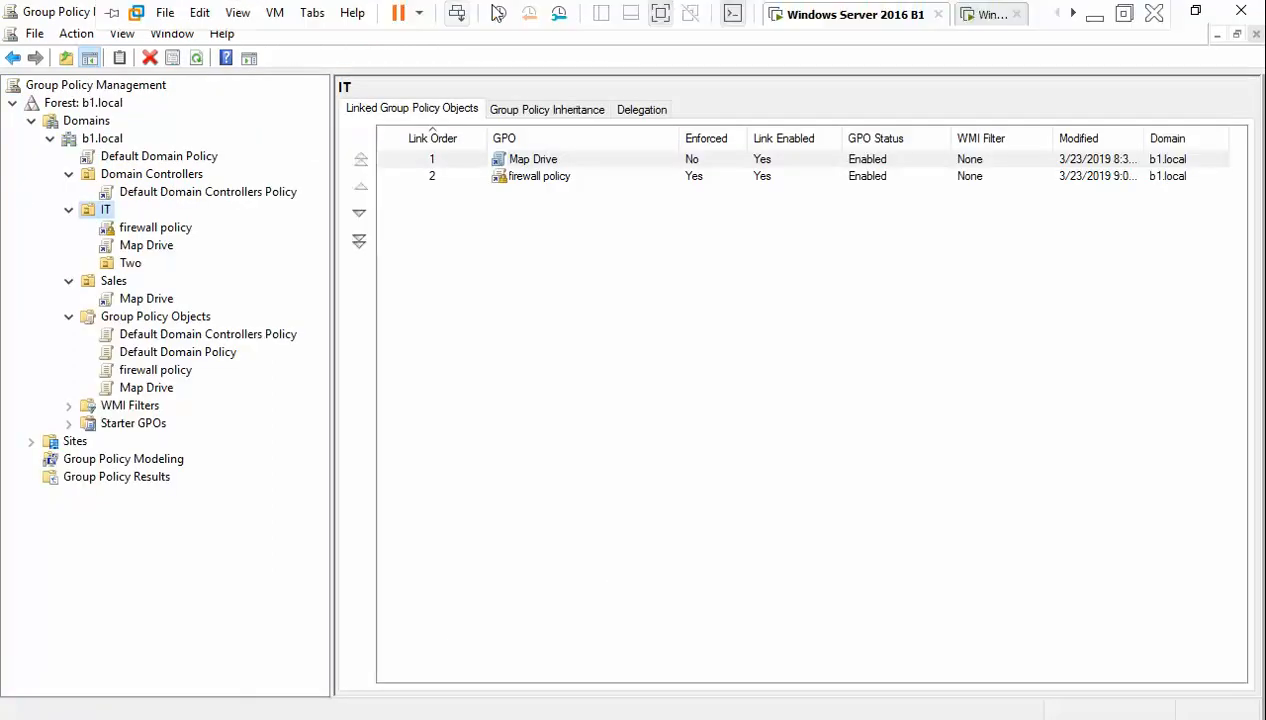
left_click(985, 20)
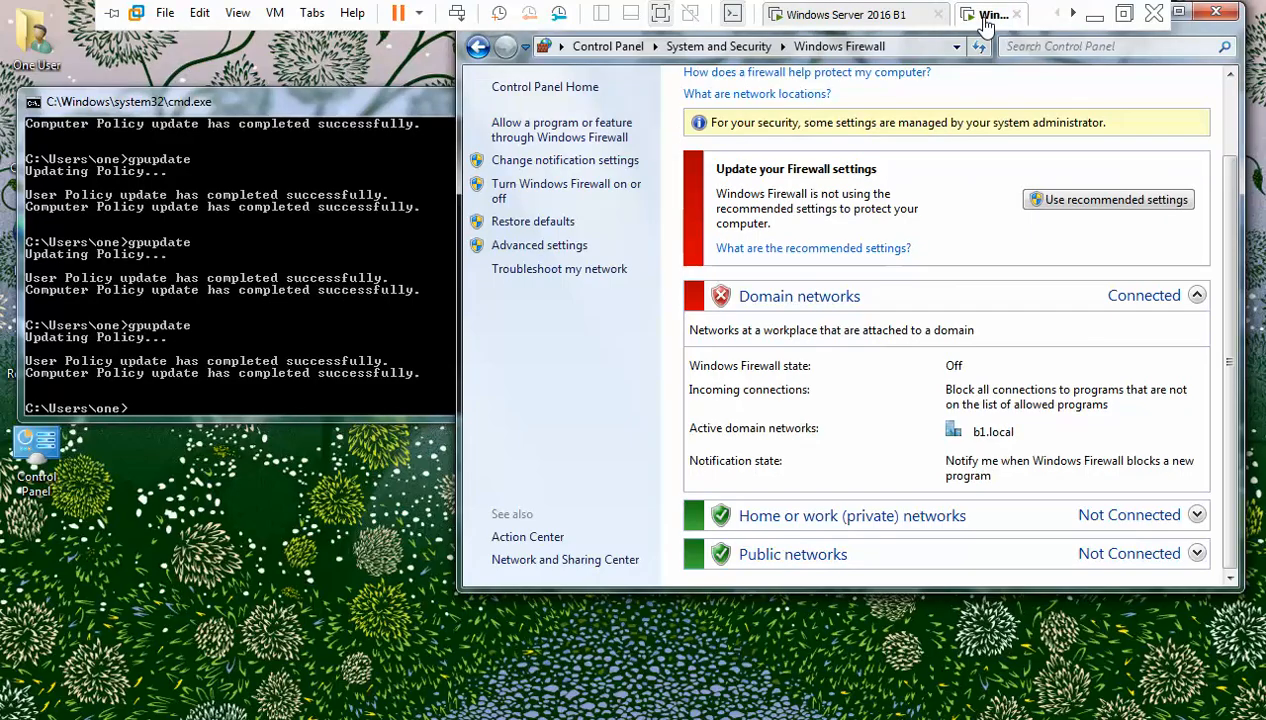
left_click(880, 14)
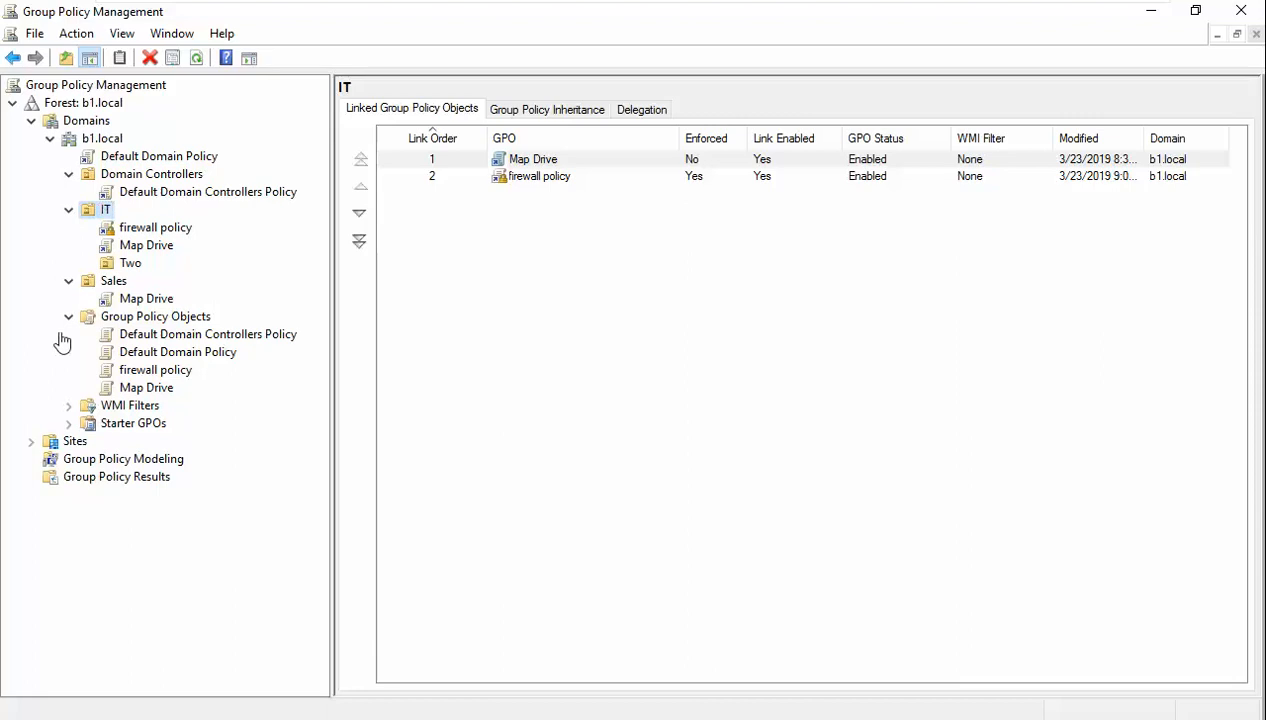
- Compare delegation permissions of Map Drive, firewall policy and Default Domain Policy, ending on firewall policy
mouse_move(237, 3)
left_click(146, 246)
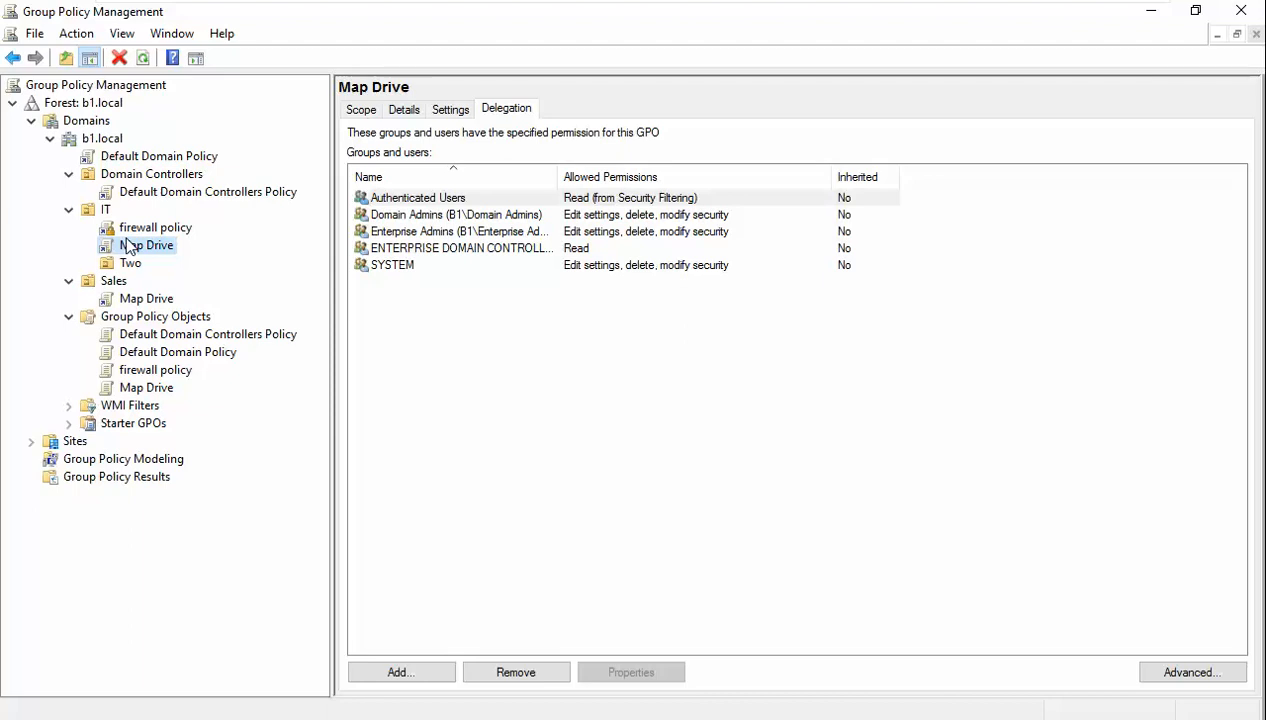
left_click(148, 229)
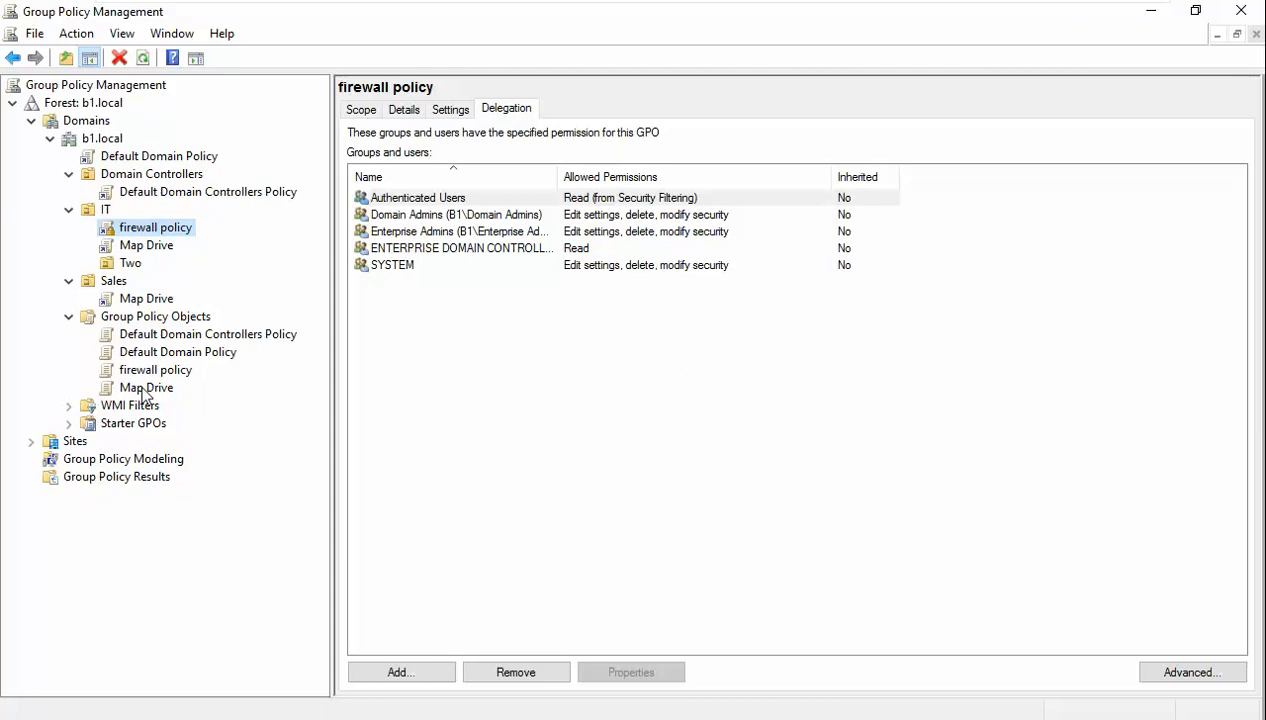
left_click(197, 160)
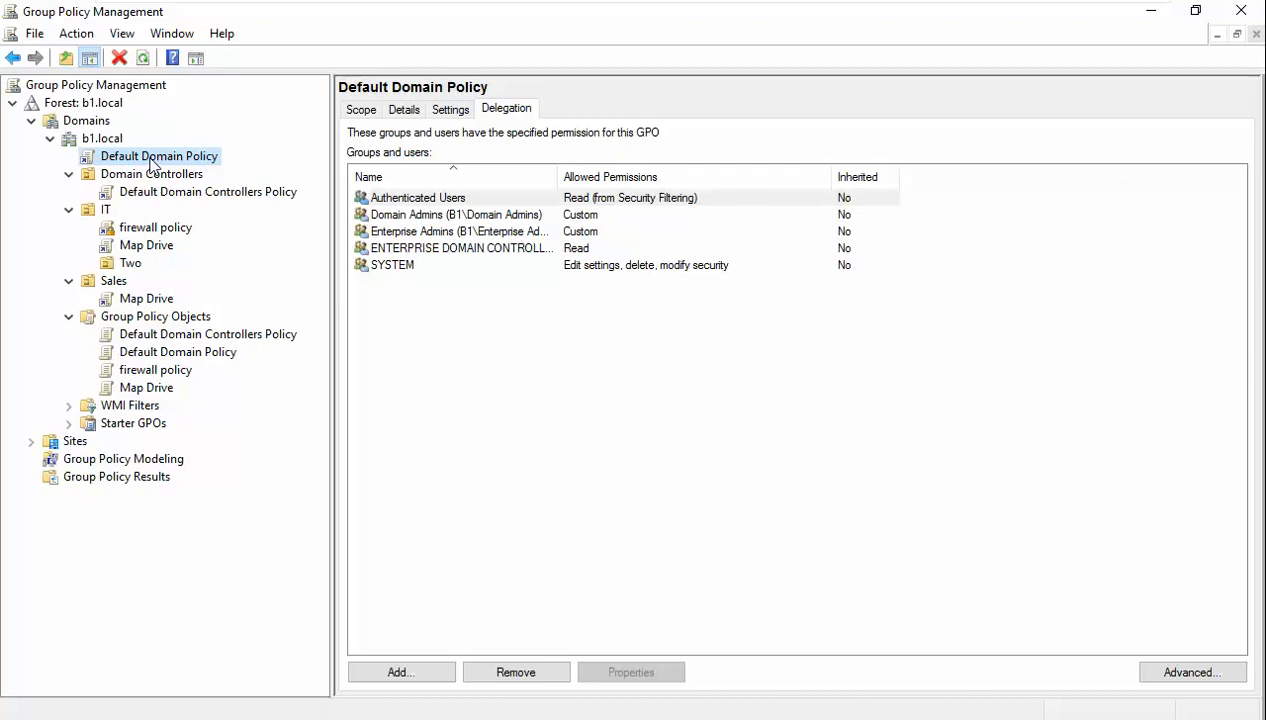
left_click(160, 229)
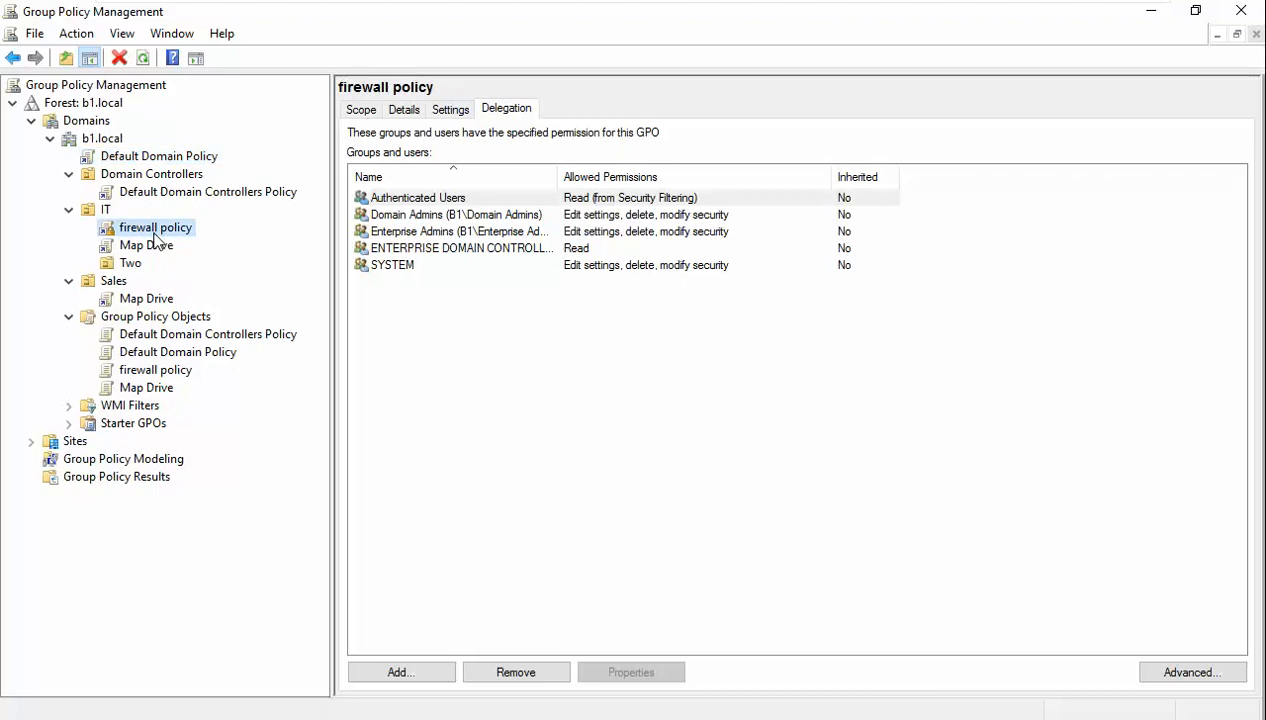
- Add the test user account to the firewall policy's security filtering on the Scope tab
left_click(362, 110)
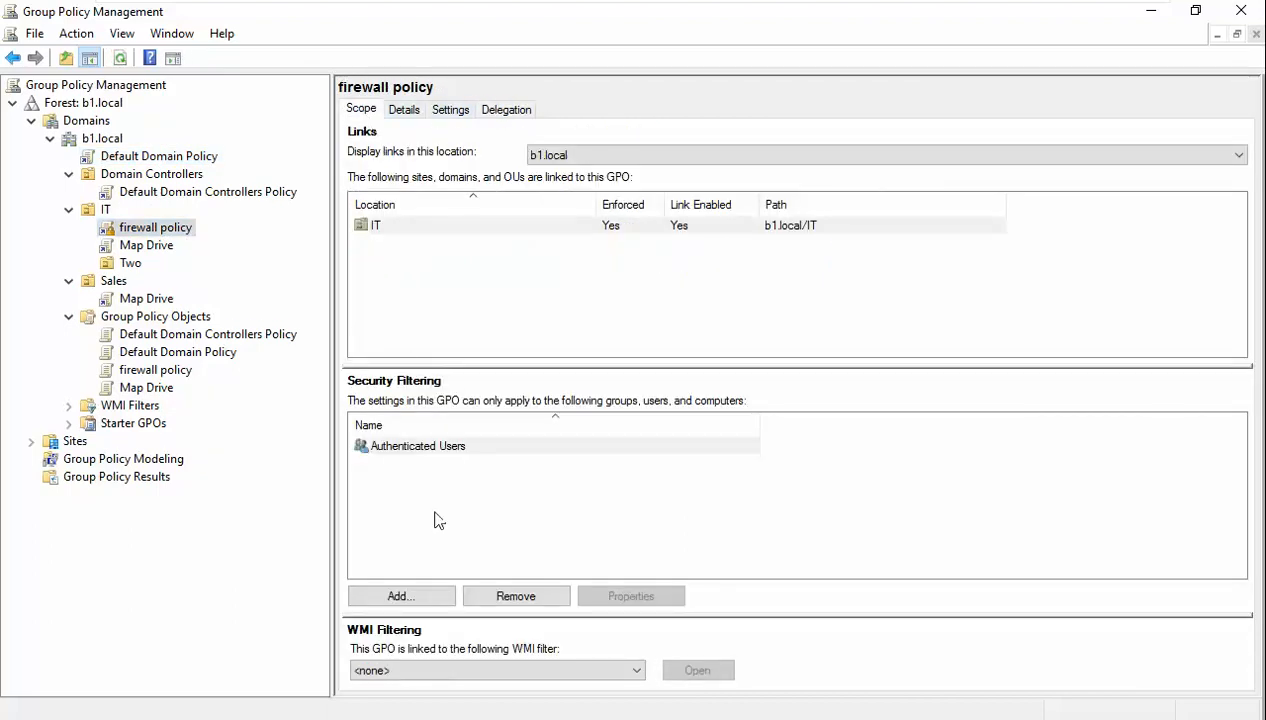
left_click(423, 597)
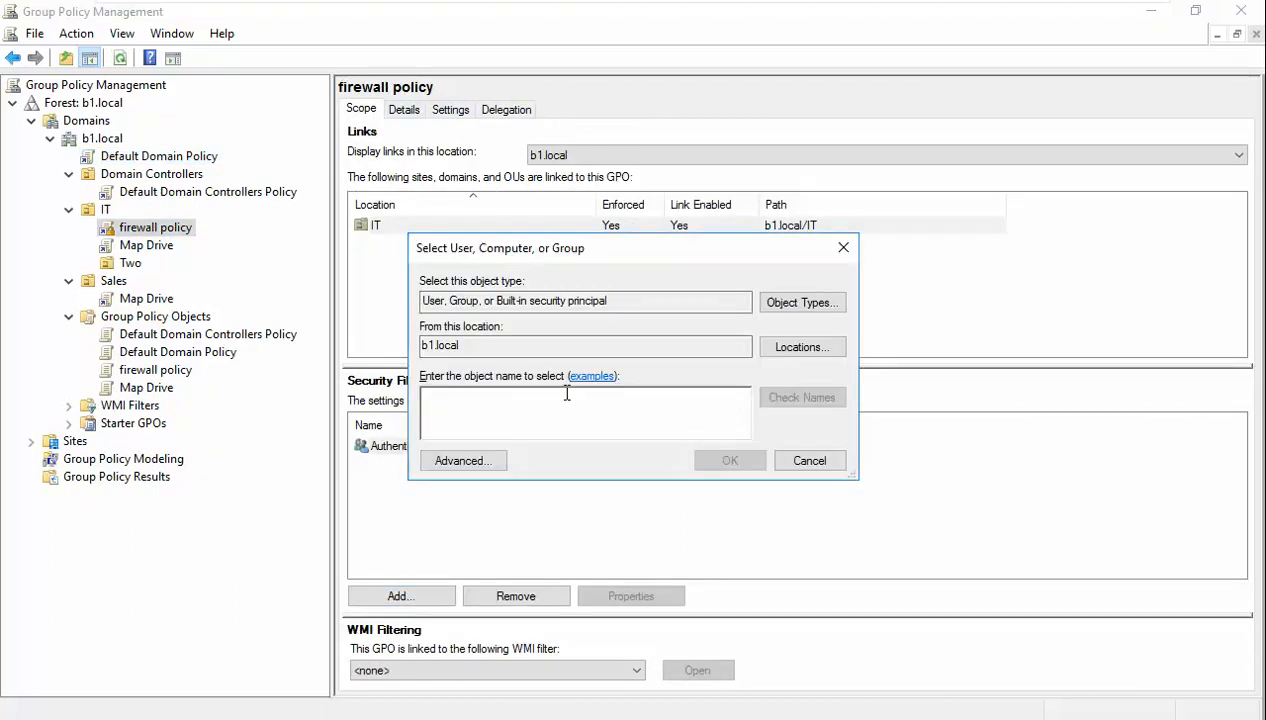
type("one")
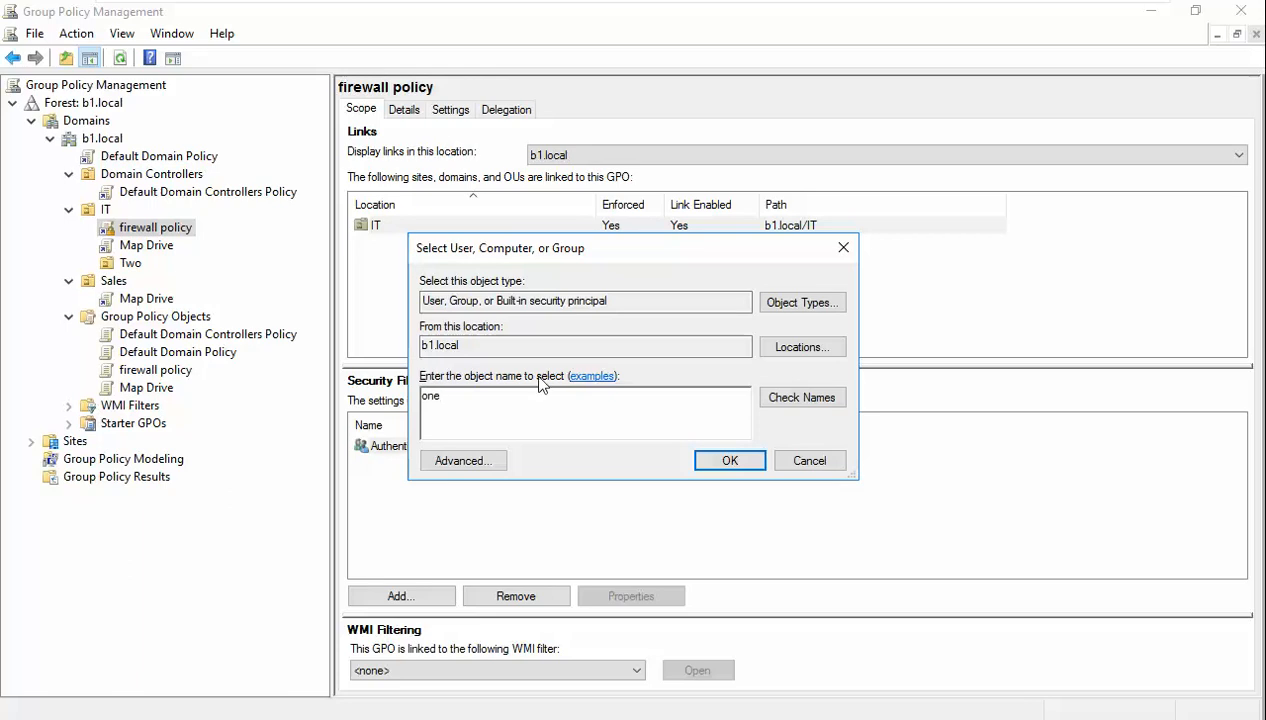
left_click(815, 396)
left_click(730, 461)
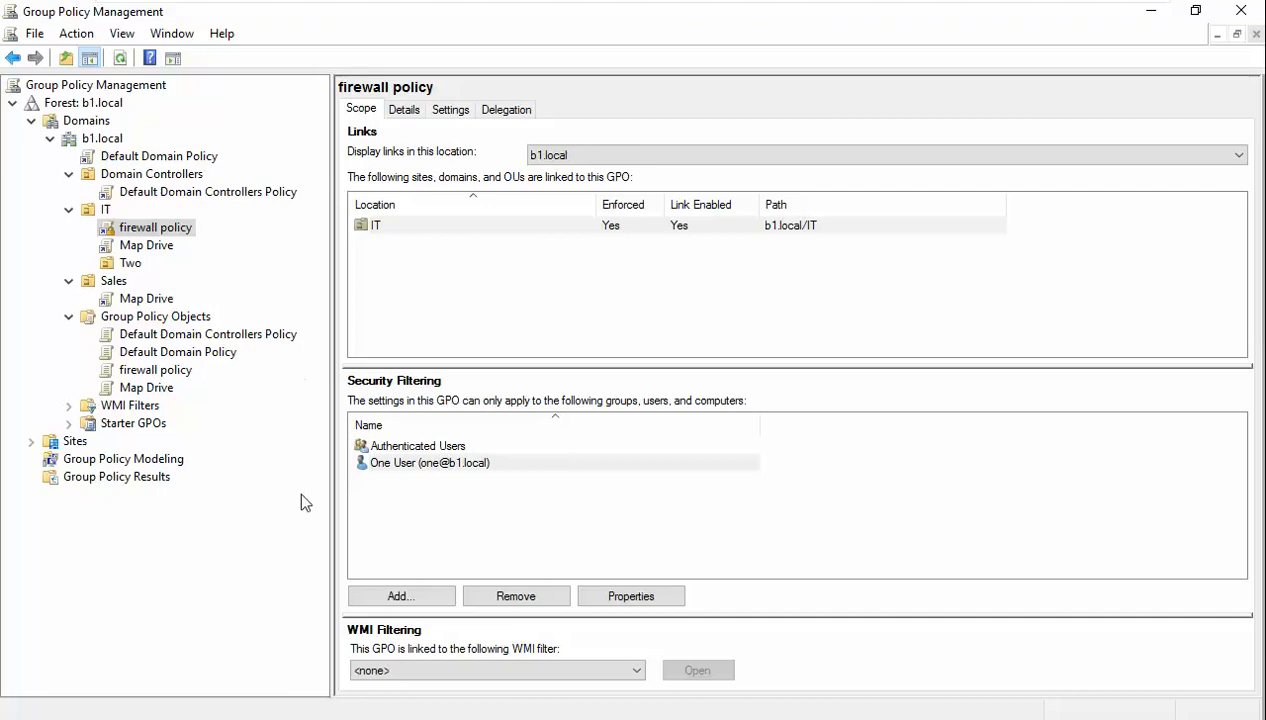
- Rerun gpupdate /force in the server's Command Prompt, then go to the Windows 7 client
key("alt+Tab")
key("Up")
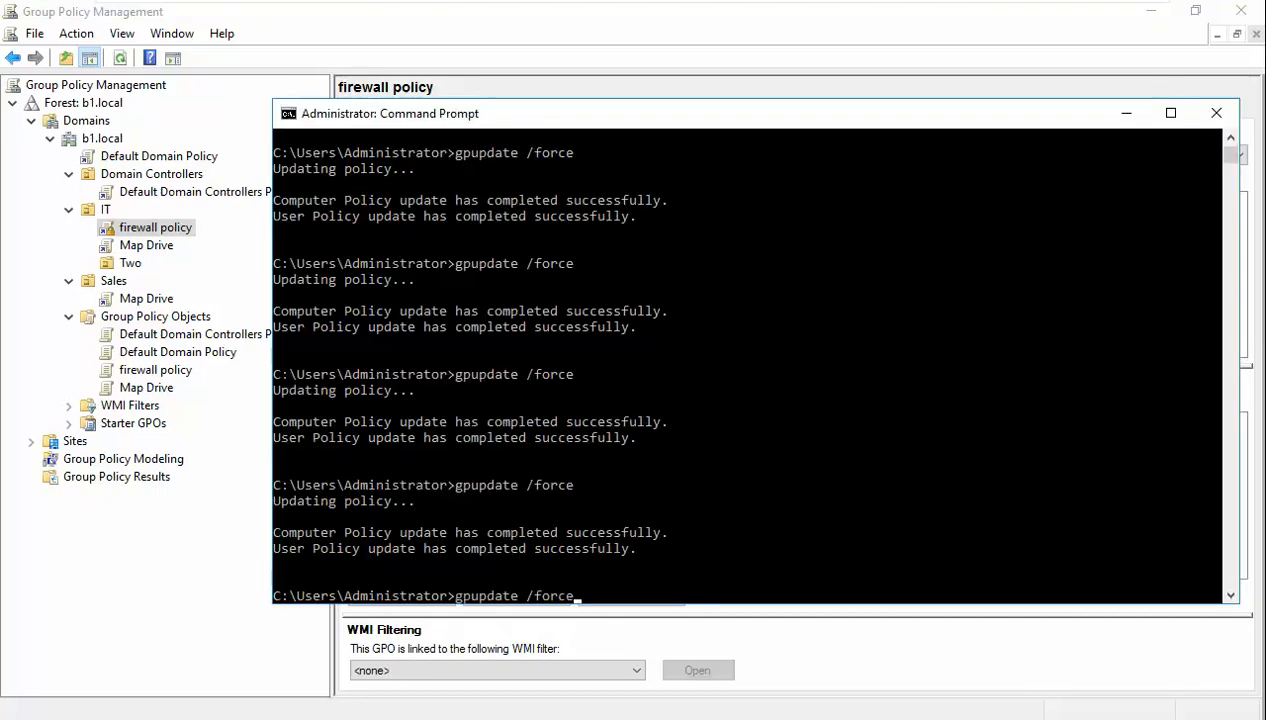
key("Return")
mouse_move(948, 12)
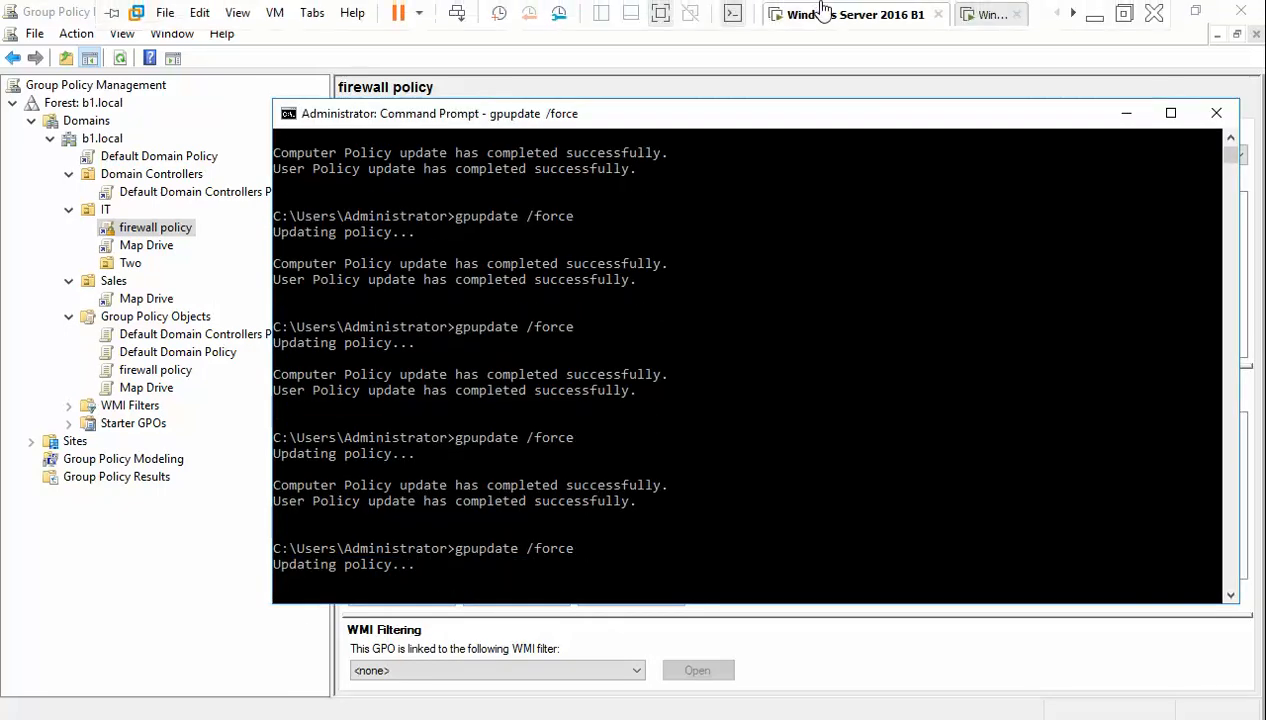
left_click(990, 22)
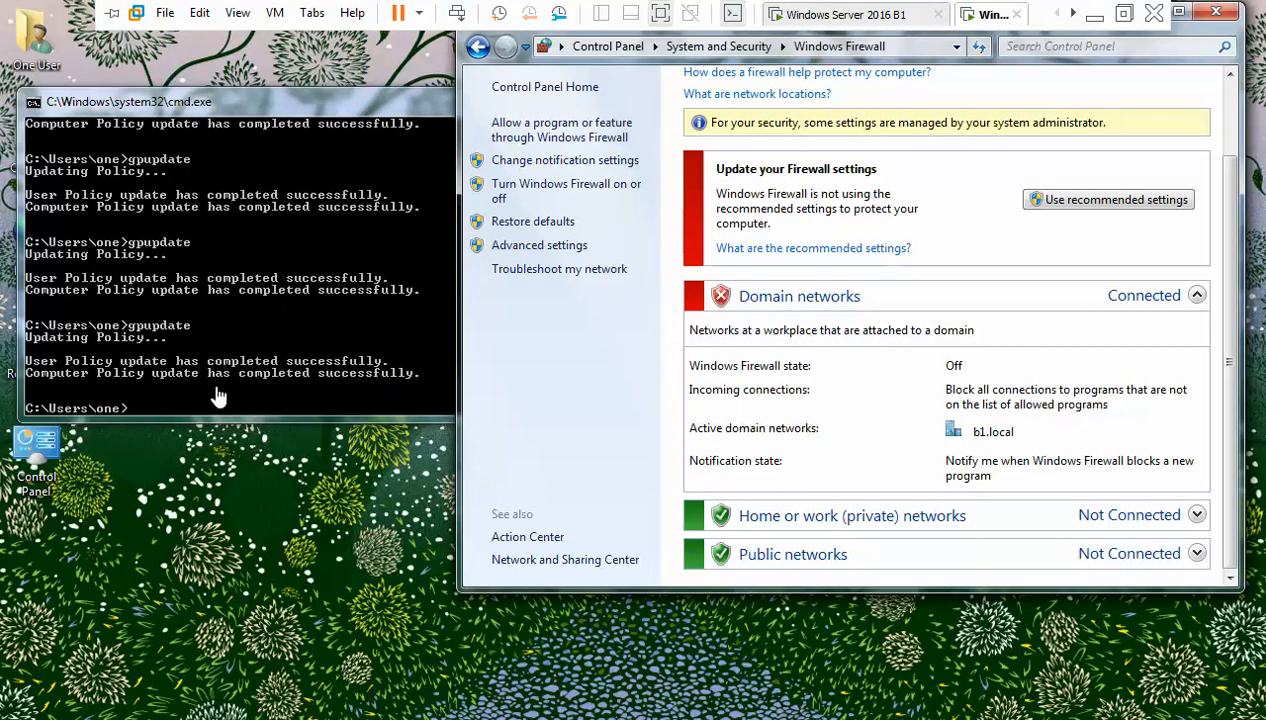
- Watch the server's gpupdate /force finish updating computer policy, then return to the Windows 7 client
left_click(878, 20)
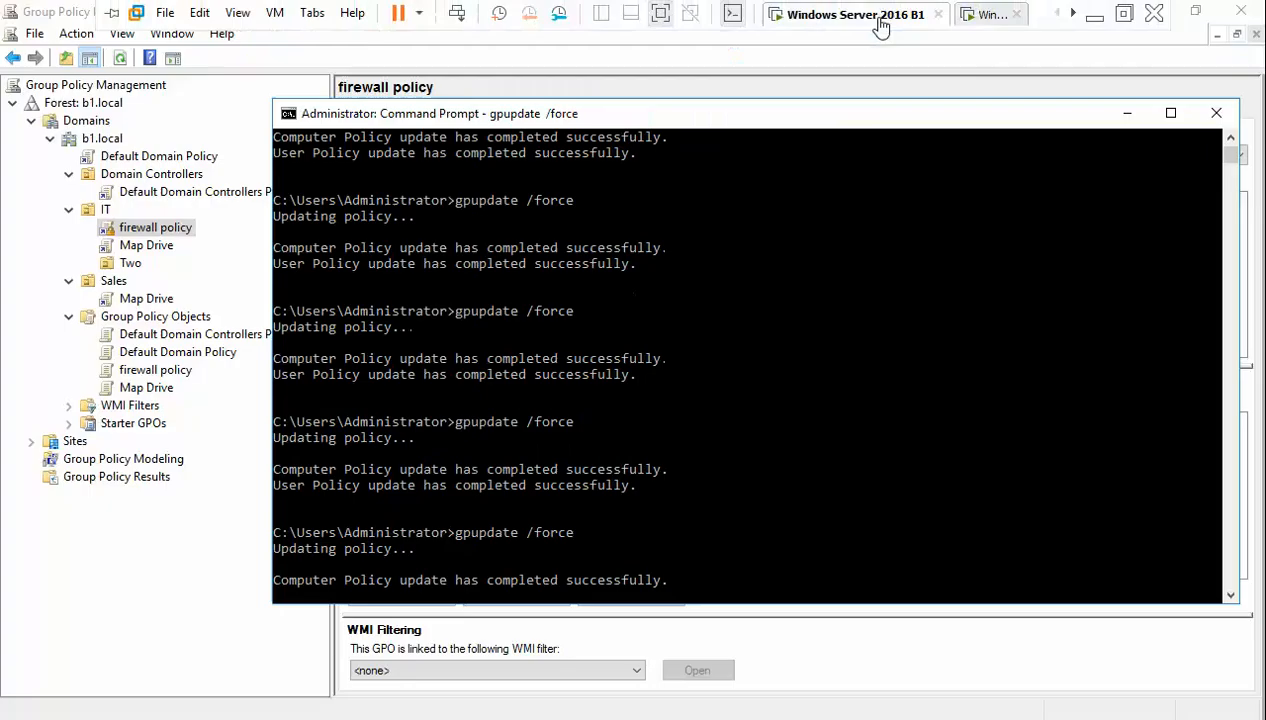
left_click(990, 15)
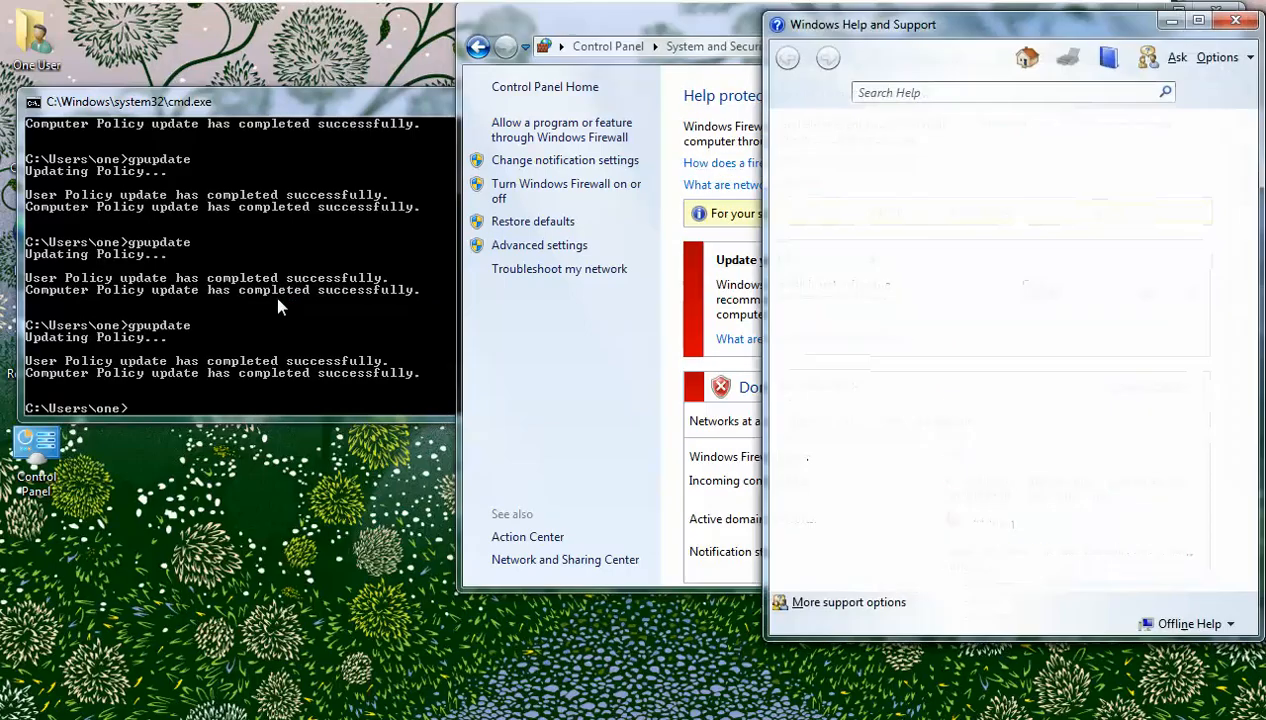
- Rerun gpupdate on the Windows 7 client and close the Help window covering the firewall page
key("Up")
key("Return")
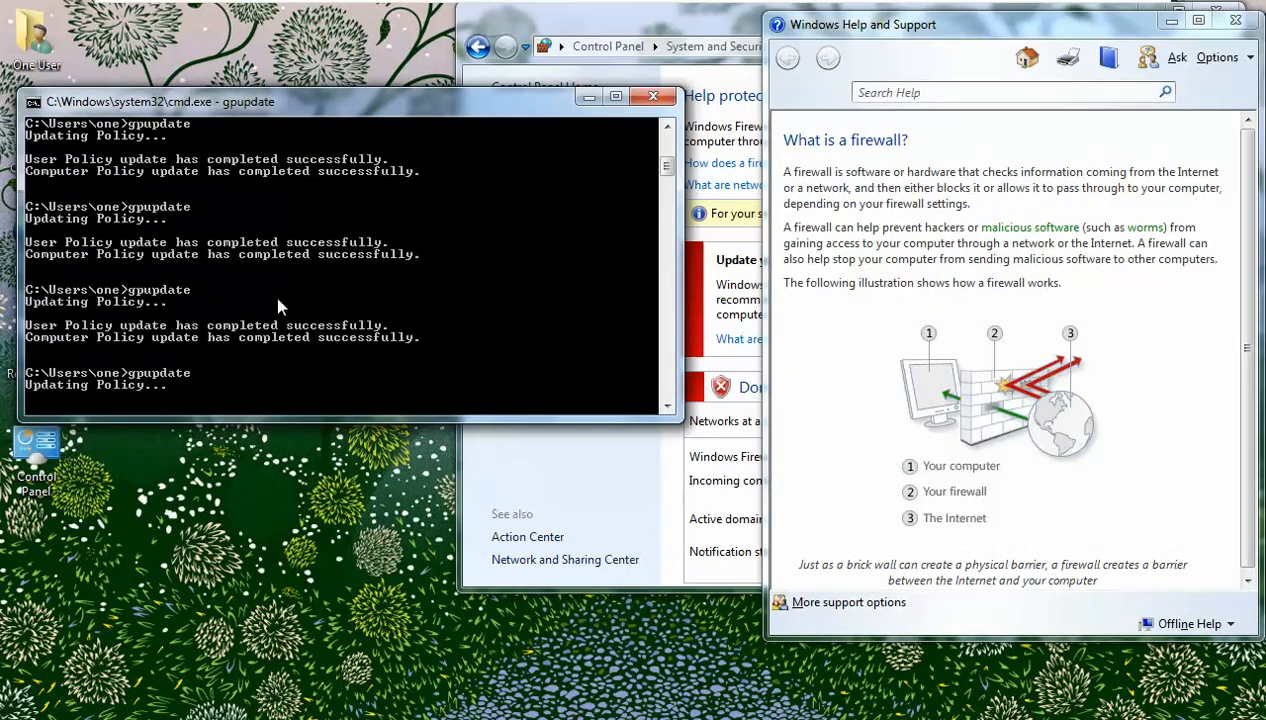
left_click(1235, 20)
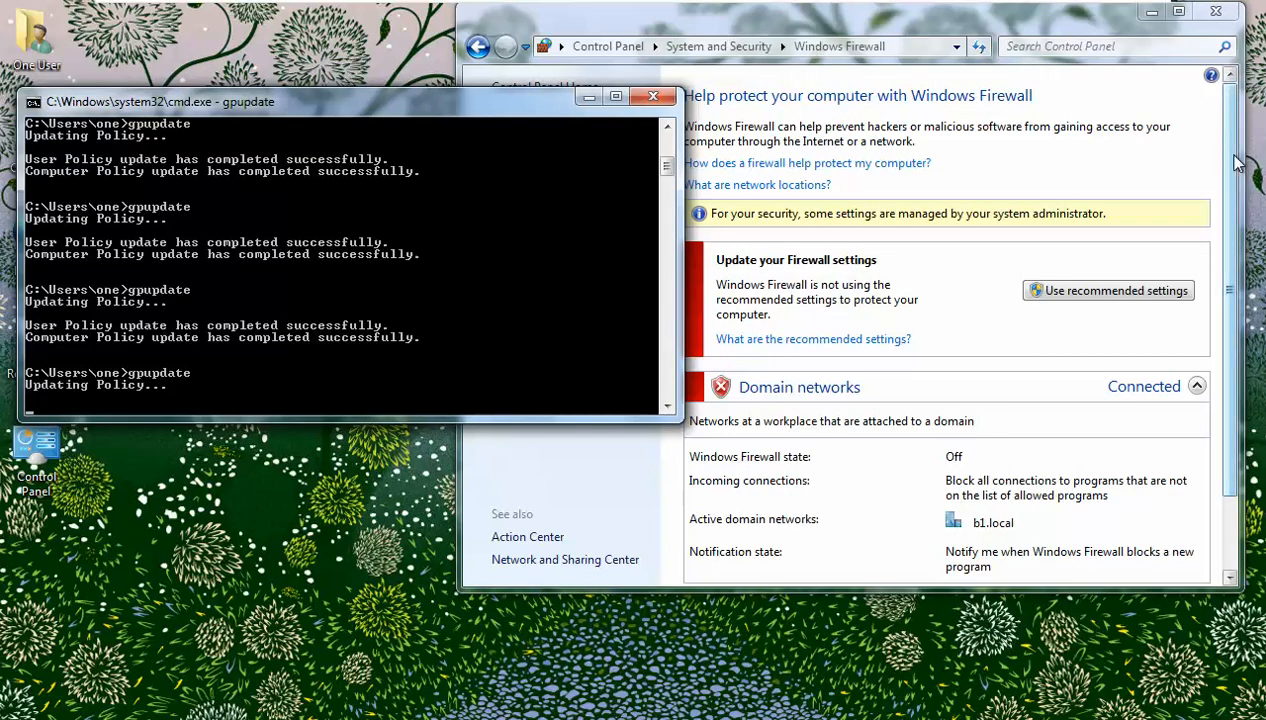
left_click_drag(1237, 163, 1256, 231)
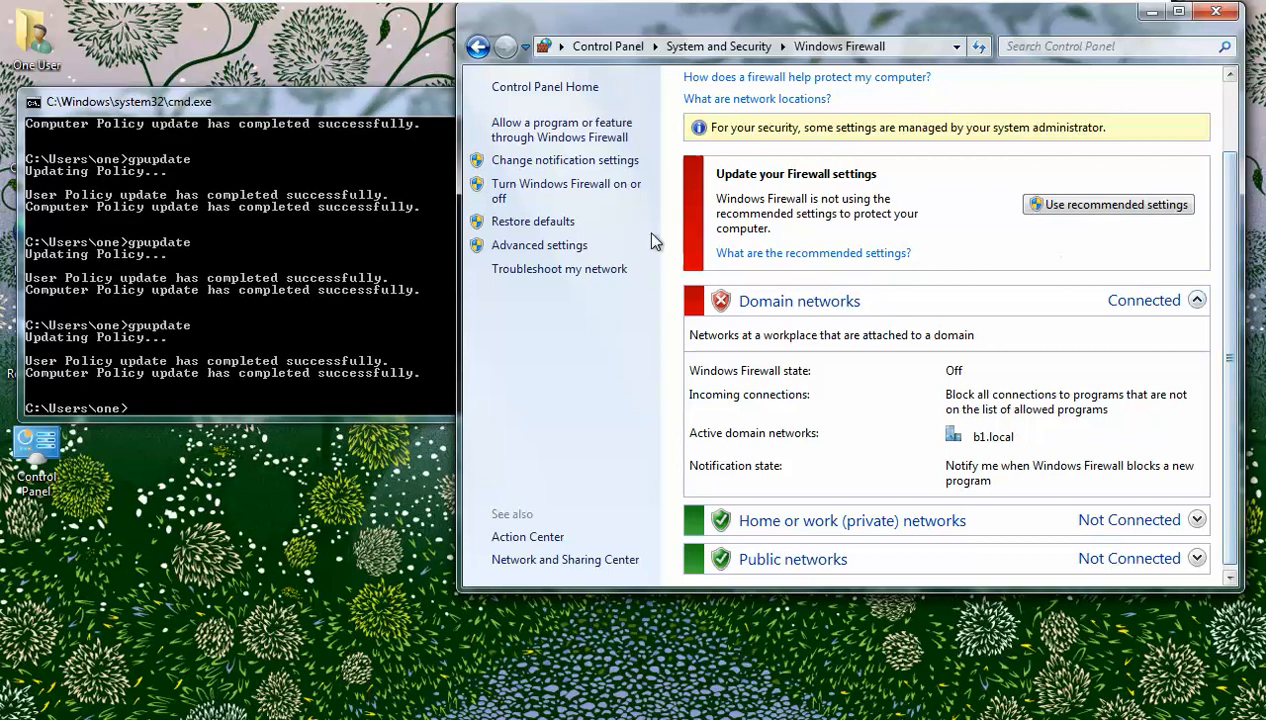
- Confirm domain networks stay Off, declining the Use recommended settings prompt, and return to the server
left_click_drag(740, 32, 653, 32)
scroll(1078, 265, "up", 2)
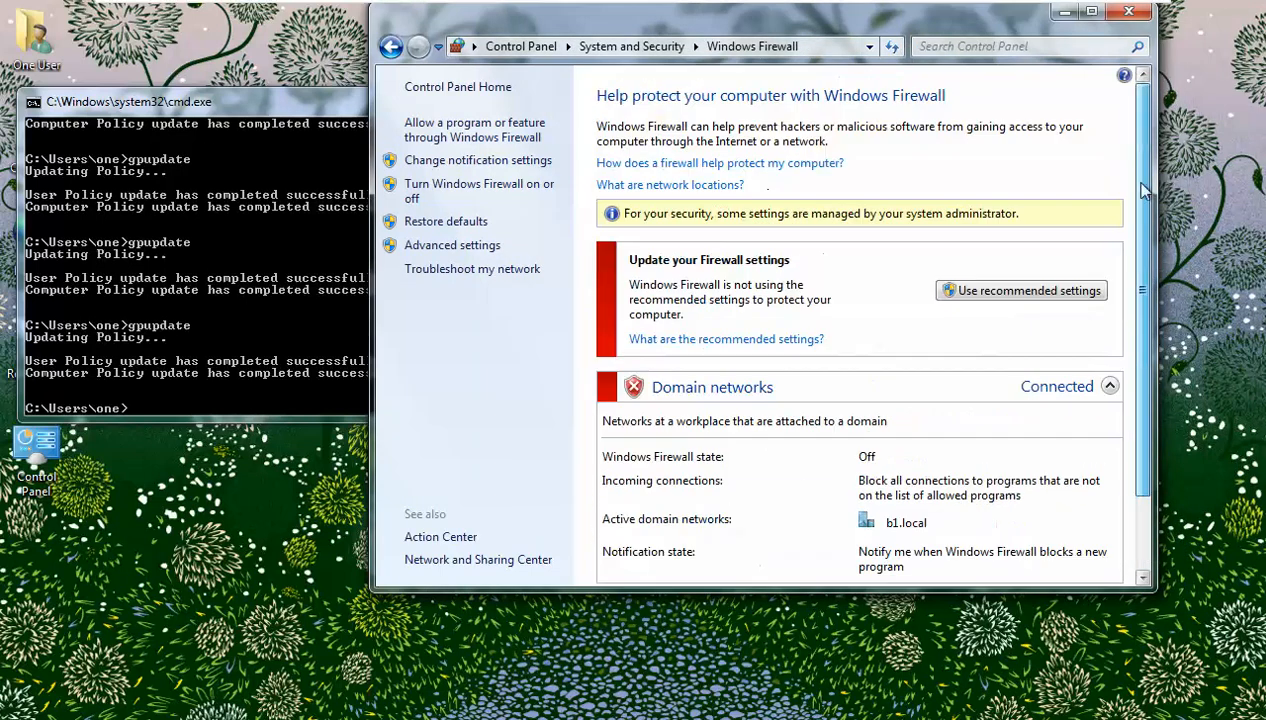
left_click(1040, 290)
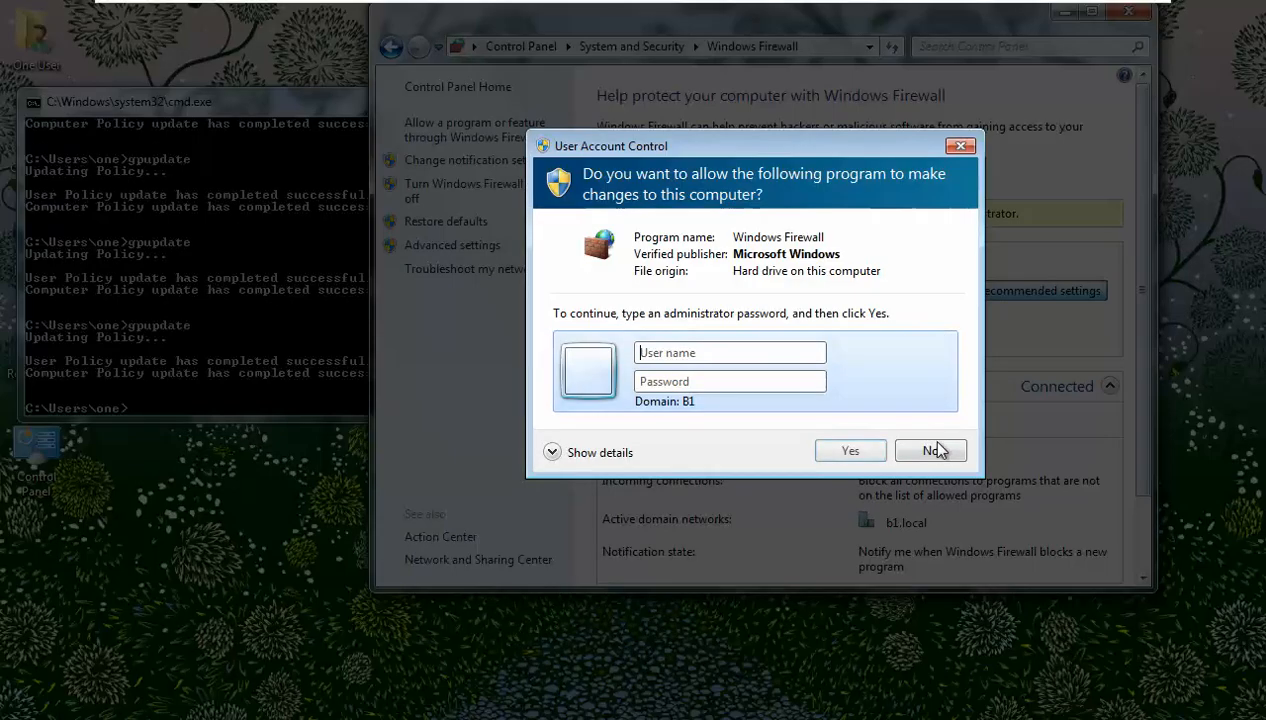
left_click(935, 446)
scroll(950, 350, "down", 2)
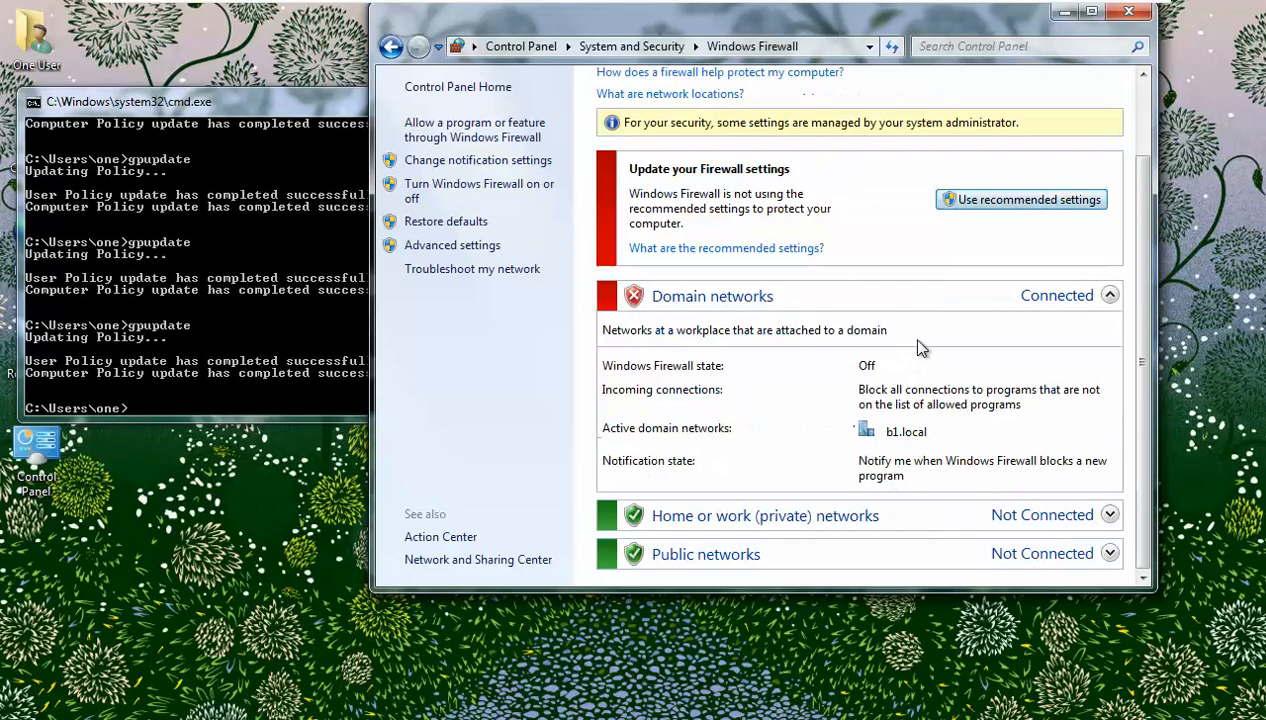
left_click(870, 14)
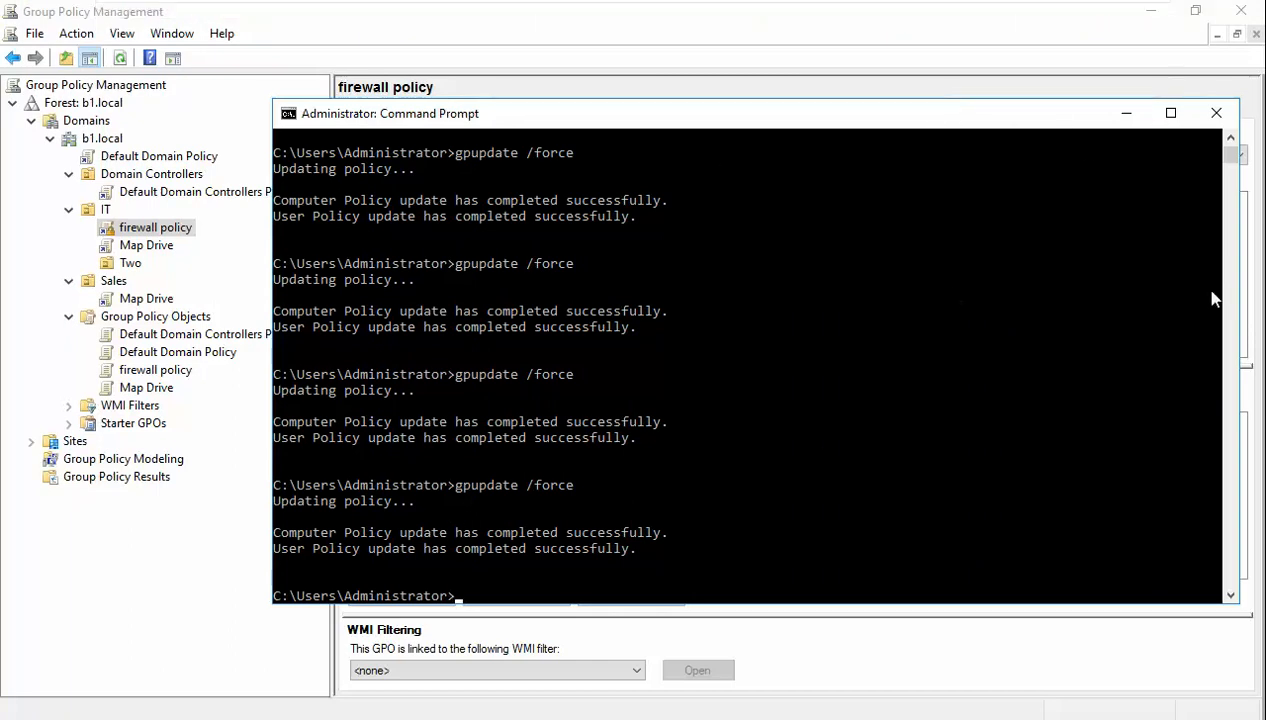
mouse_move(1161, 2)
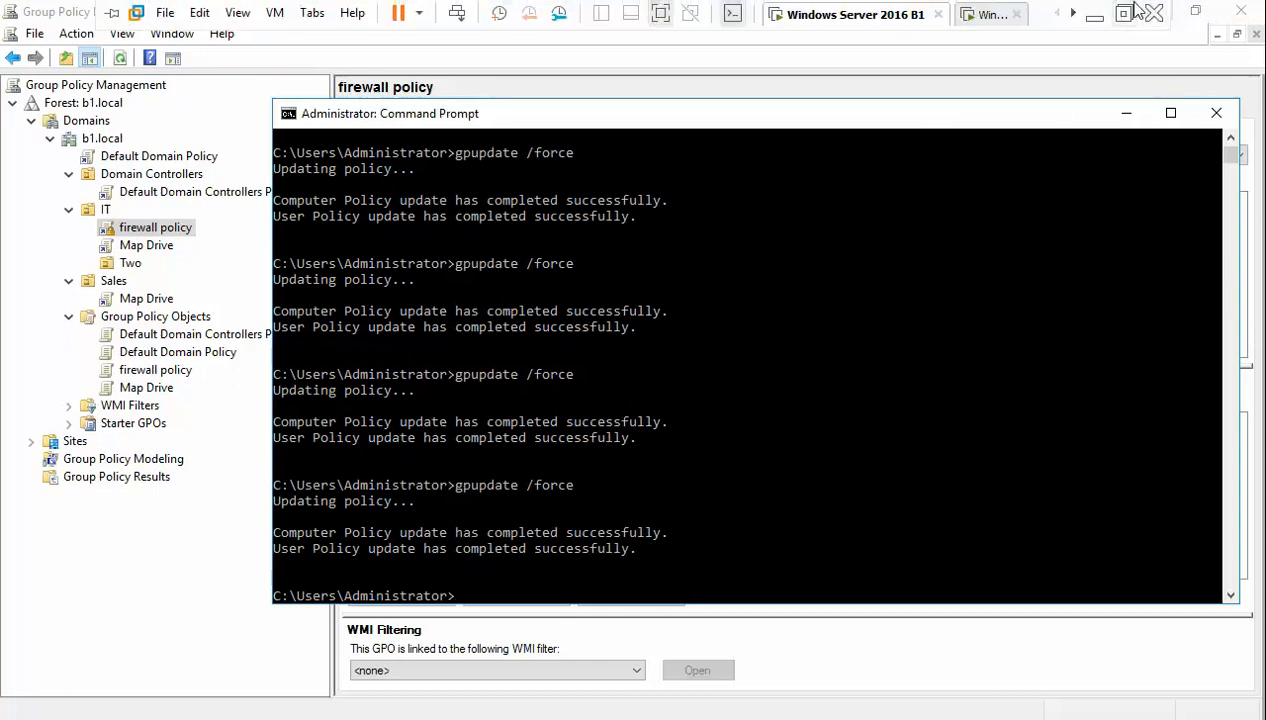